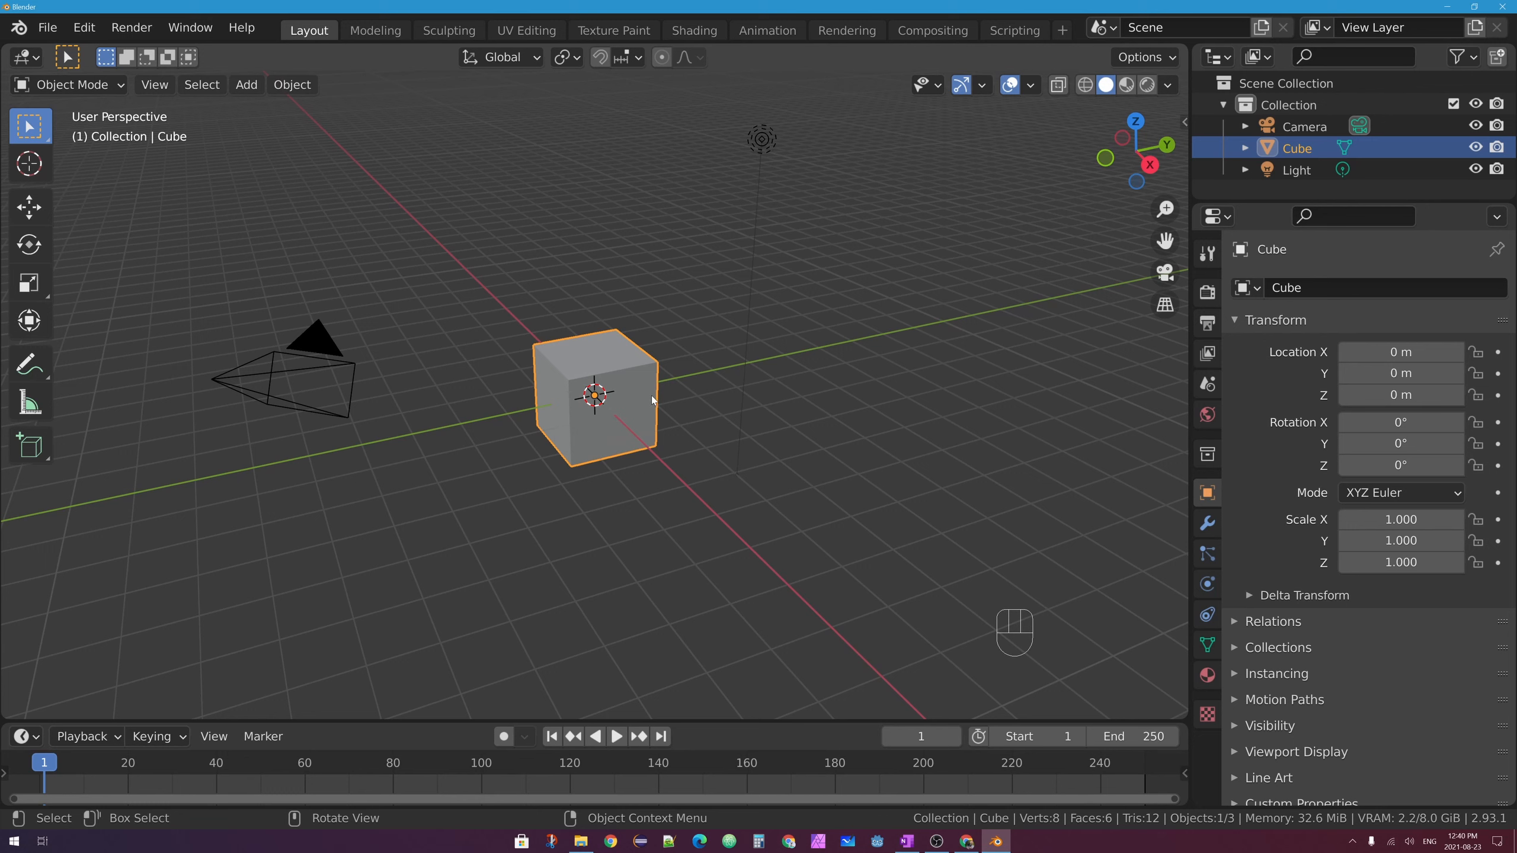
# Delete the default cube and add a Monkey mesh at the origin, facing its front
pyautogui.scroll(3, 606, 379)
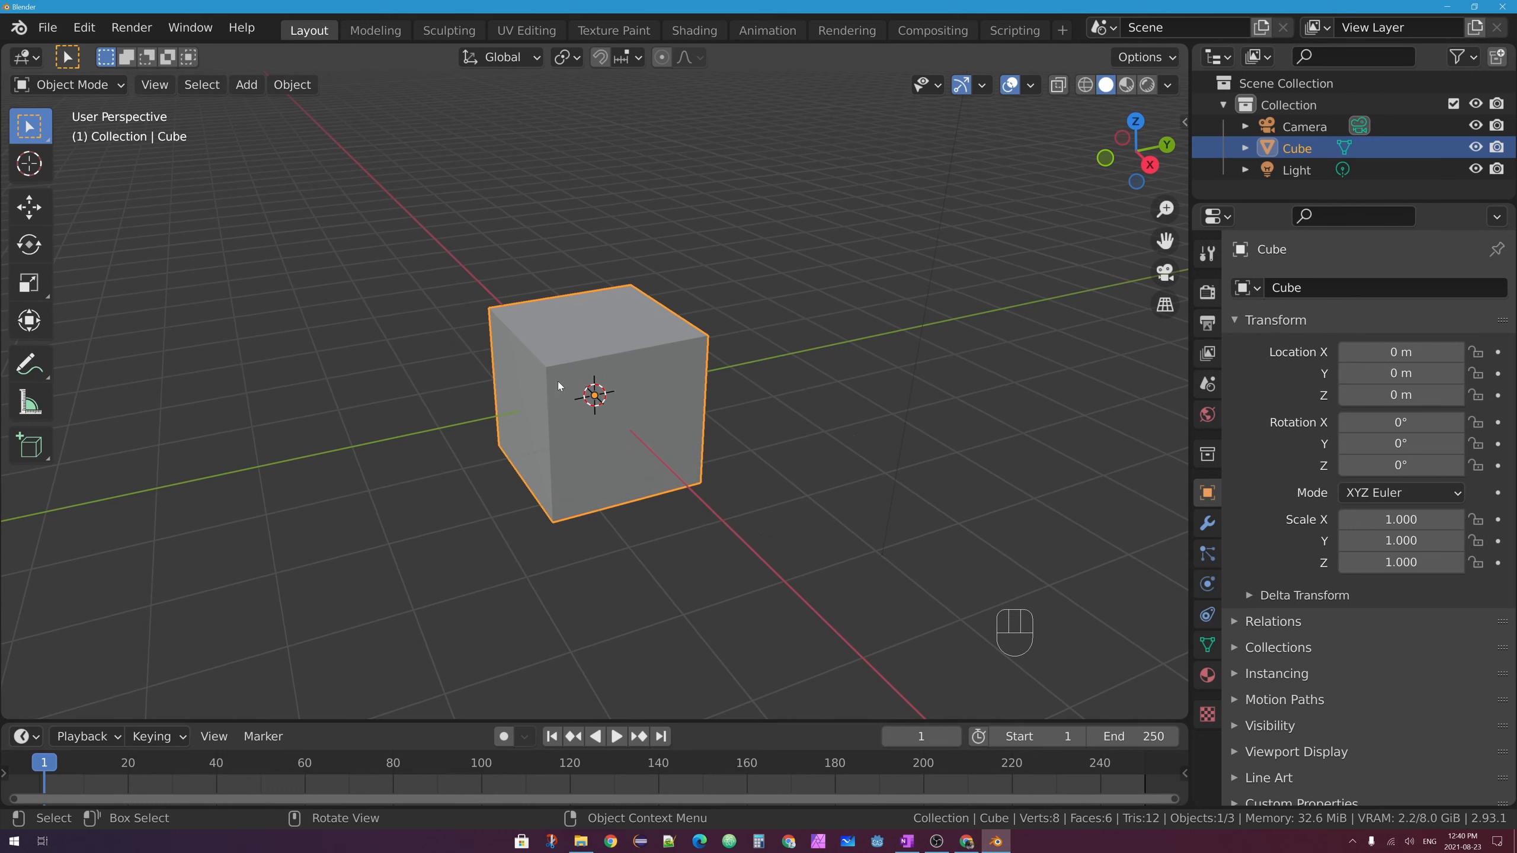
pyautogui.press('x')
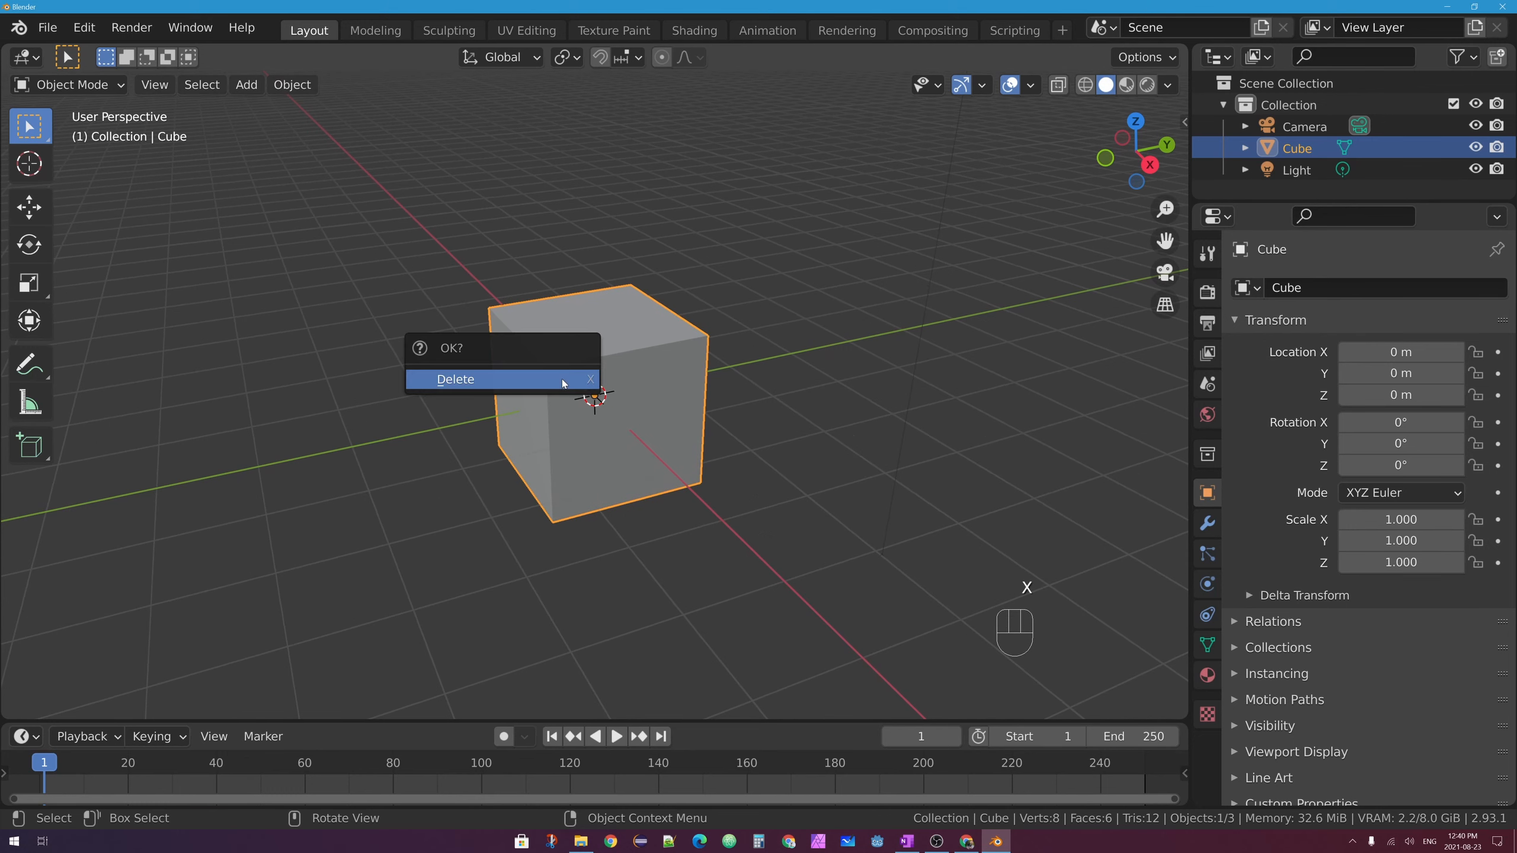
pyautogui.click(524, 381)
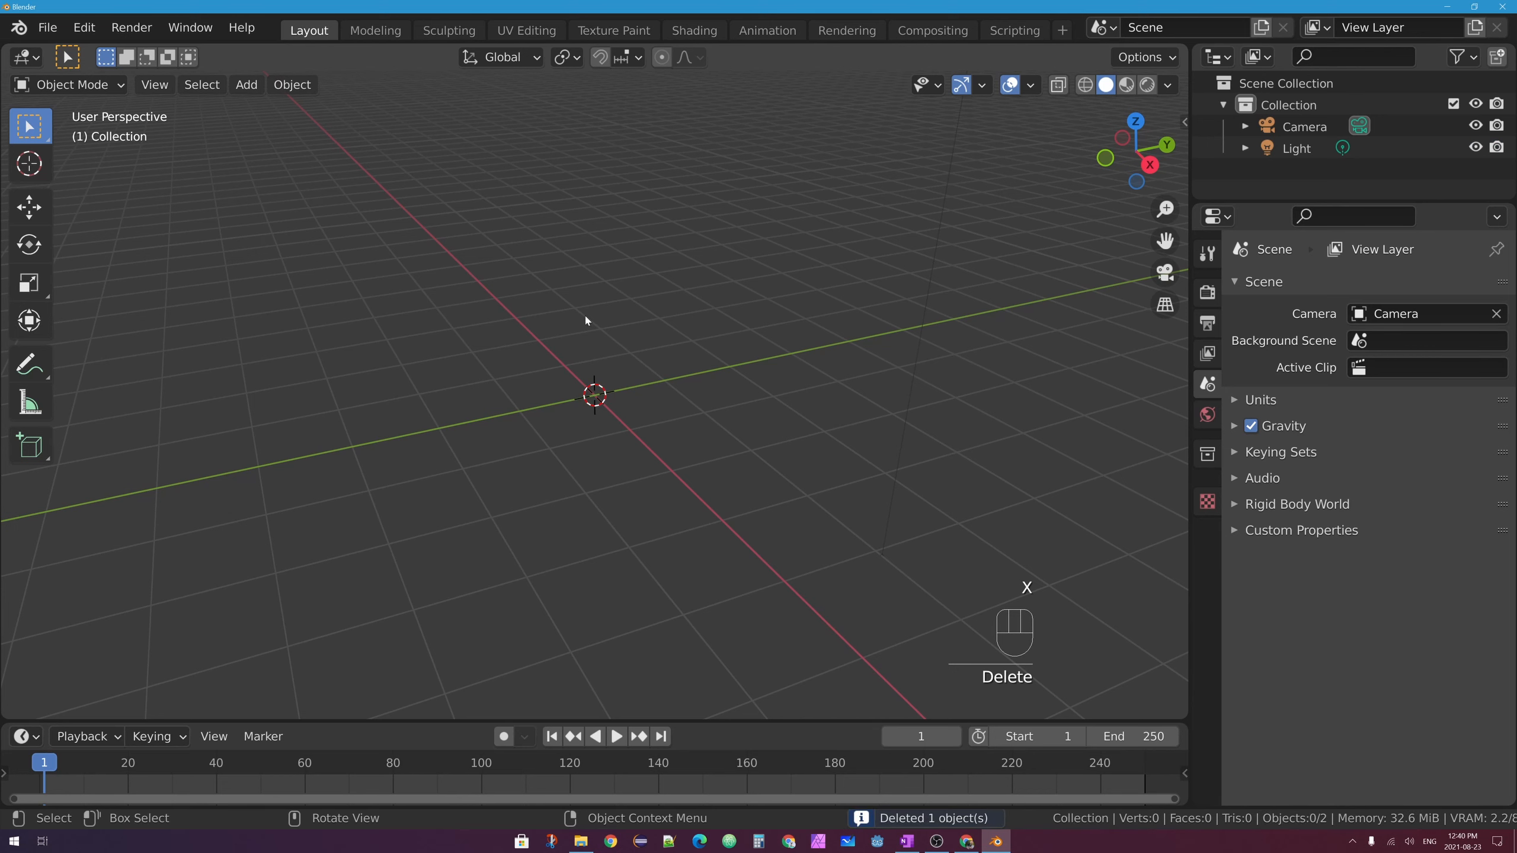
pyautogui.click(246, 84)
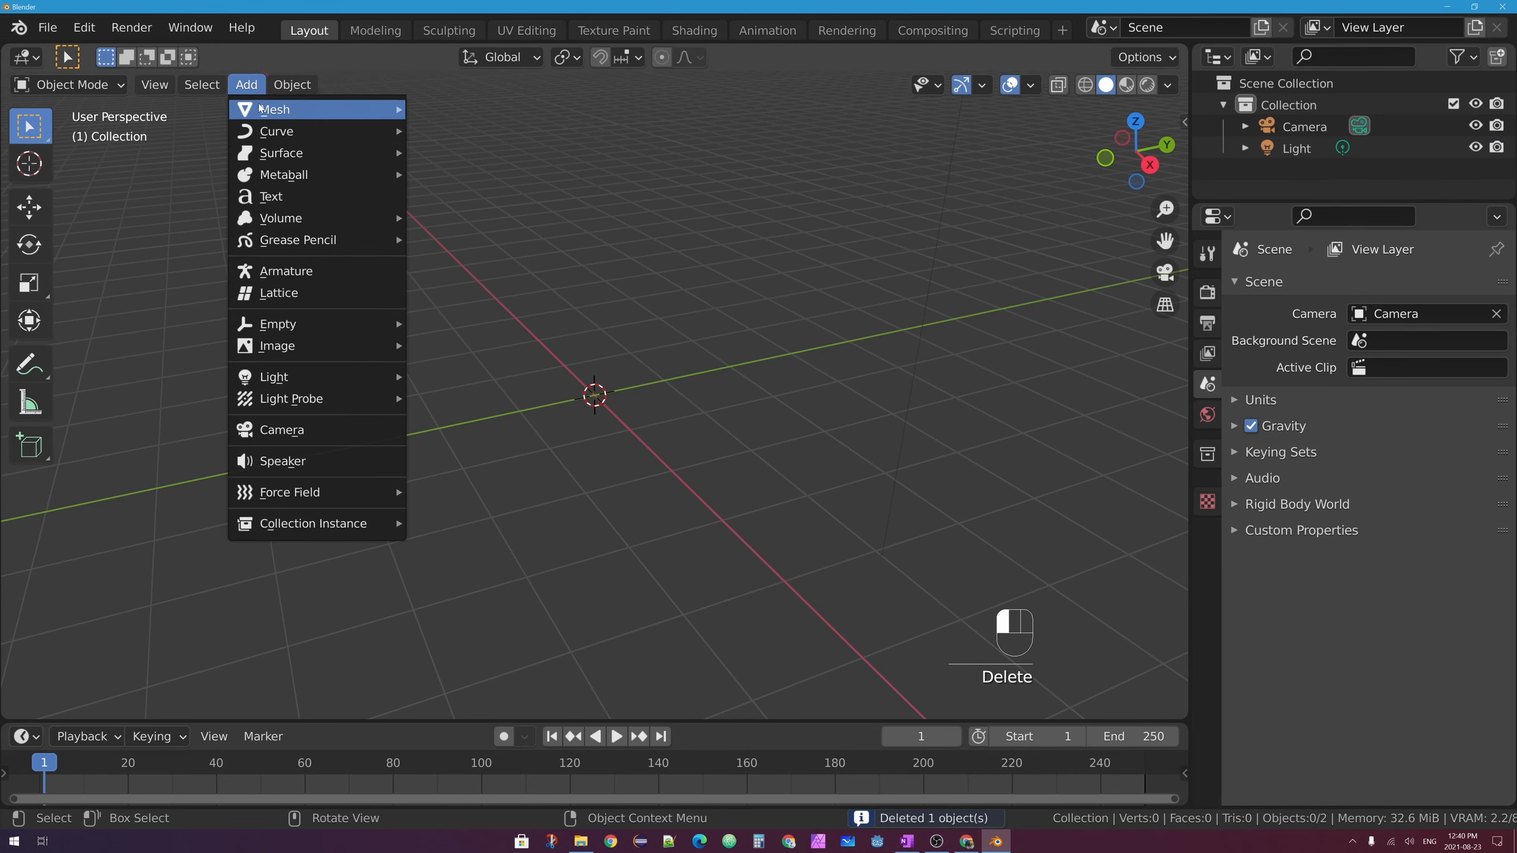
pyautogui.moveTo(260, 109)
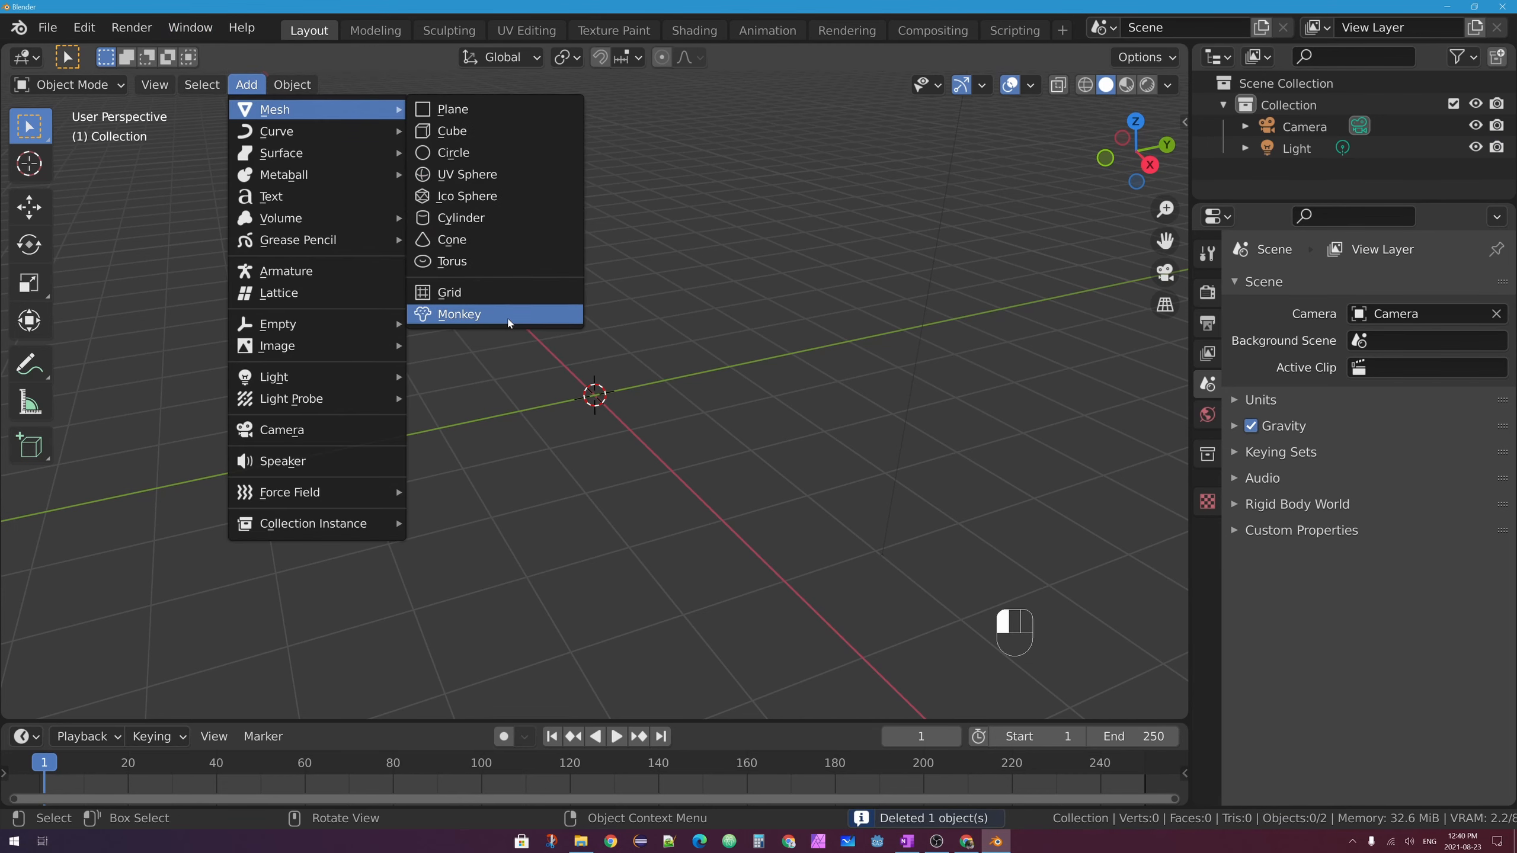
pyautogui.click(509, 318)
pyautogui.moveTo(528, 405); pyautogui.dragTo(628, 408, button='middle')
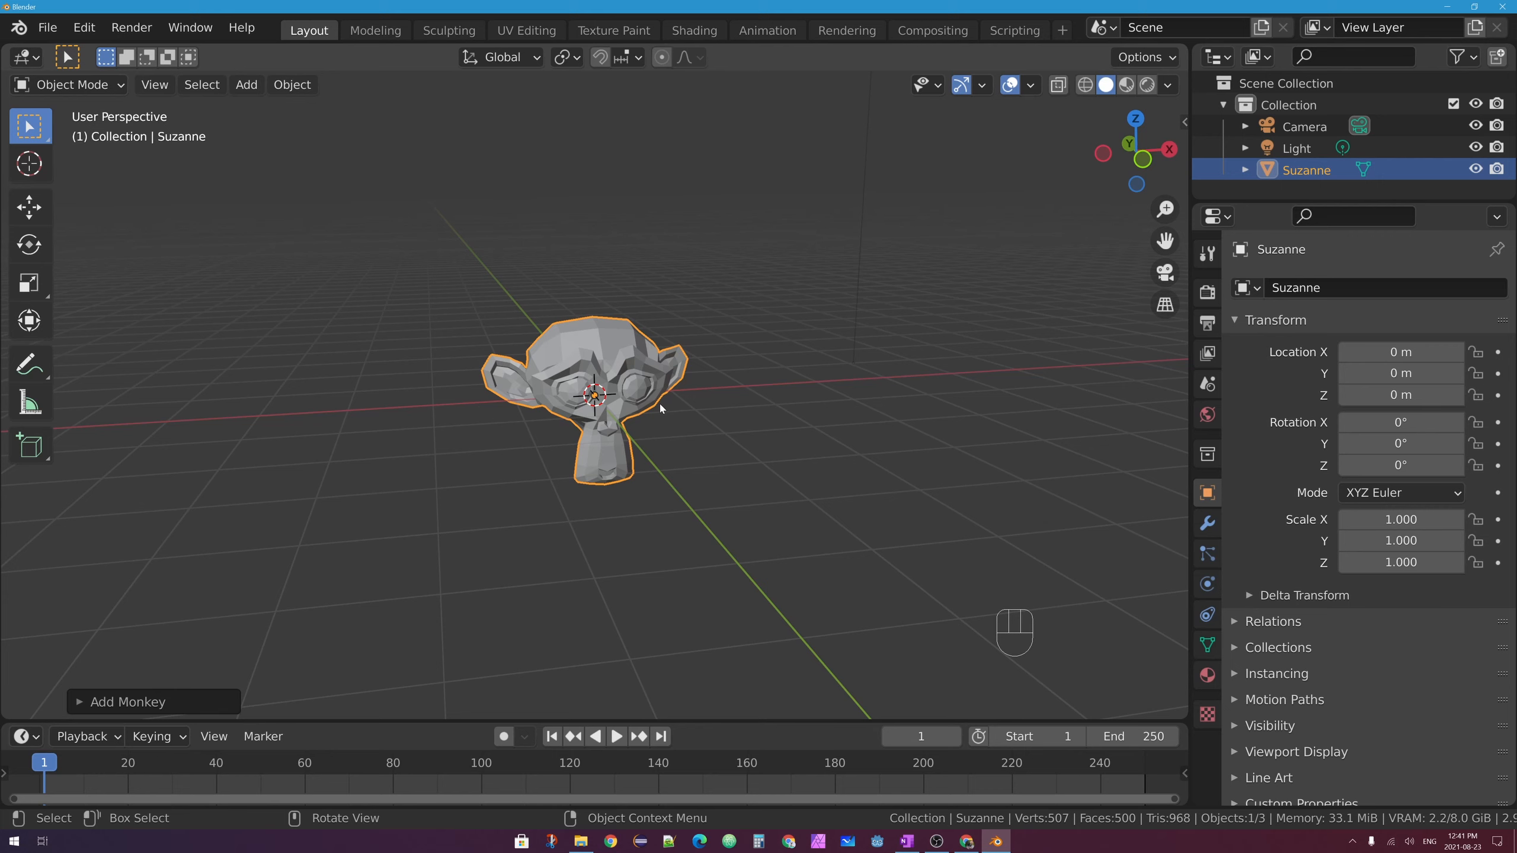
pyautogui.scroll(3, 650, 378)
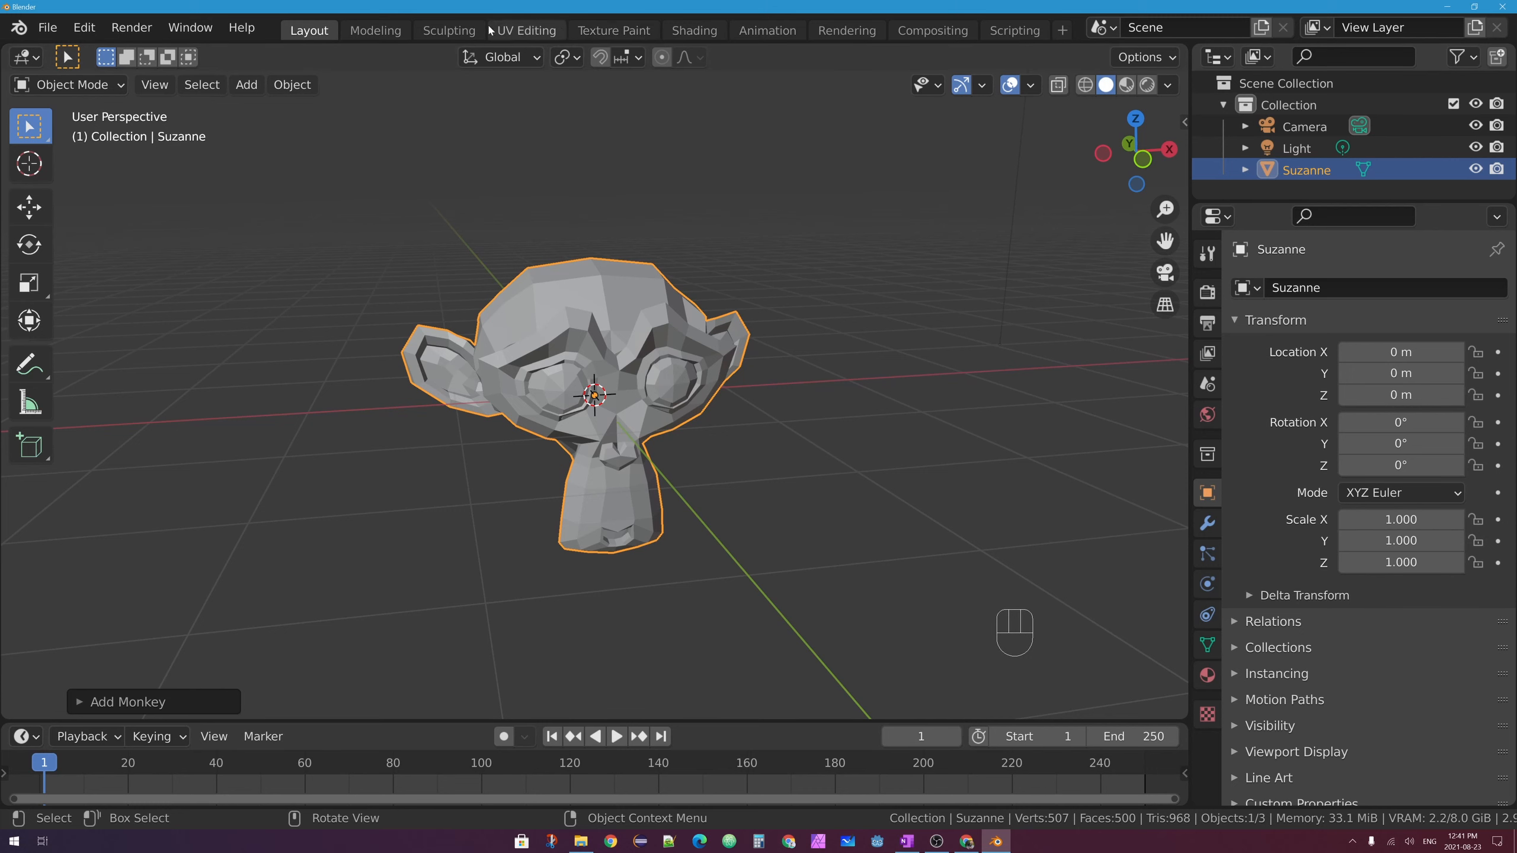
# Examine the monkey's UV layout beside its mesh in the UV Editing workspace, and return to the Layout workspace
pyautogui.click(528, 33)
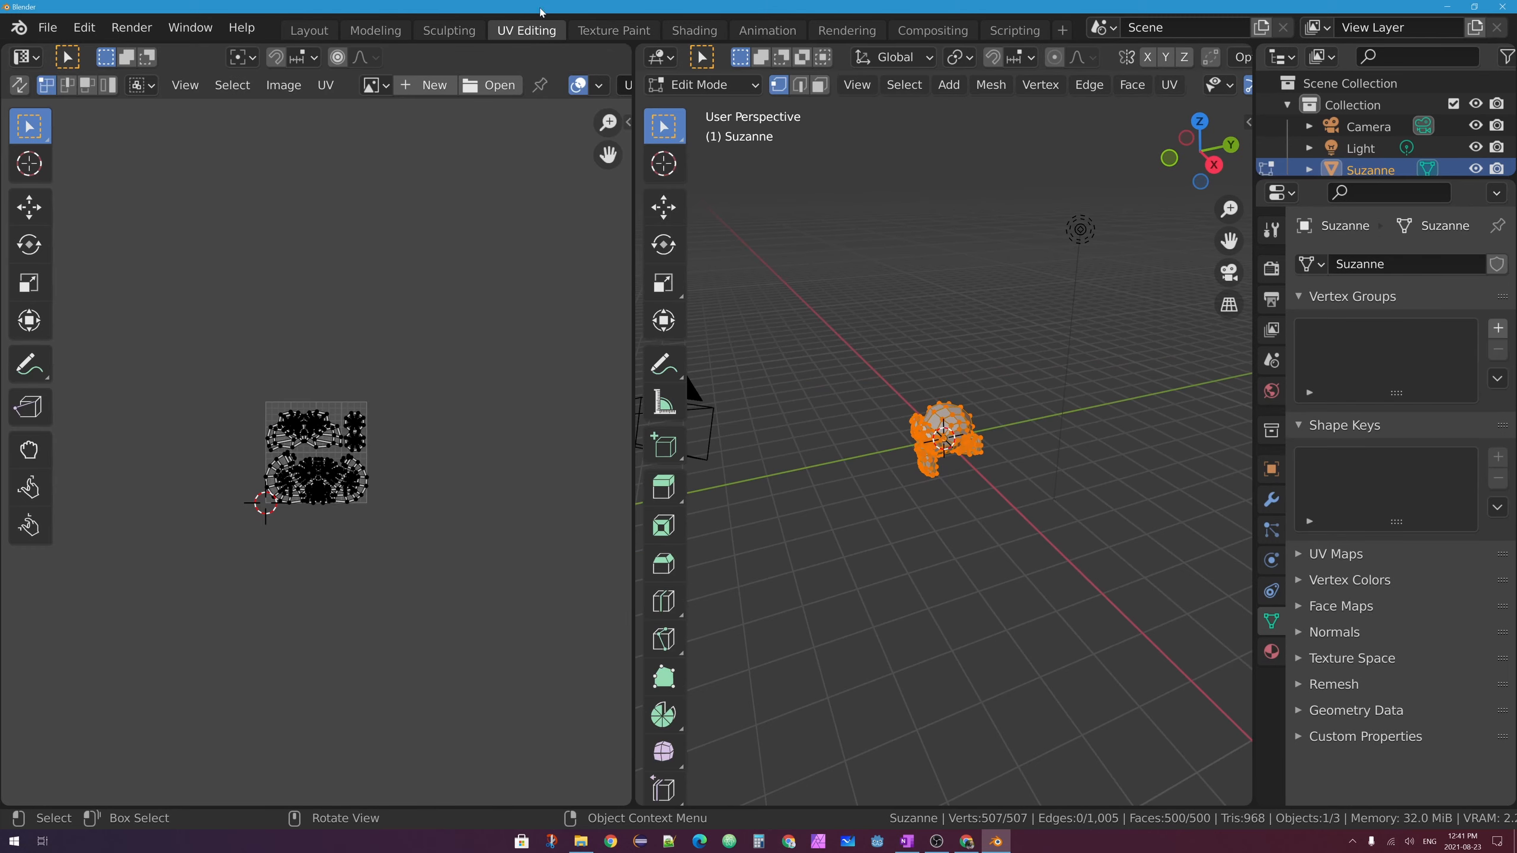
pyautogui.scroll(6, 944, 442)
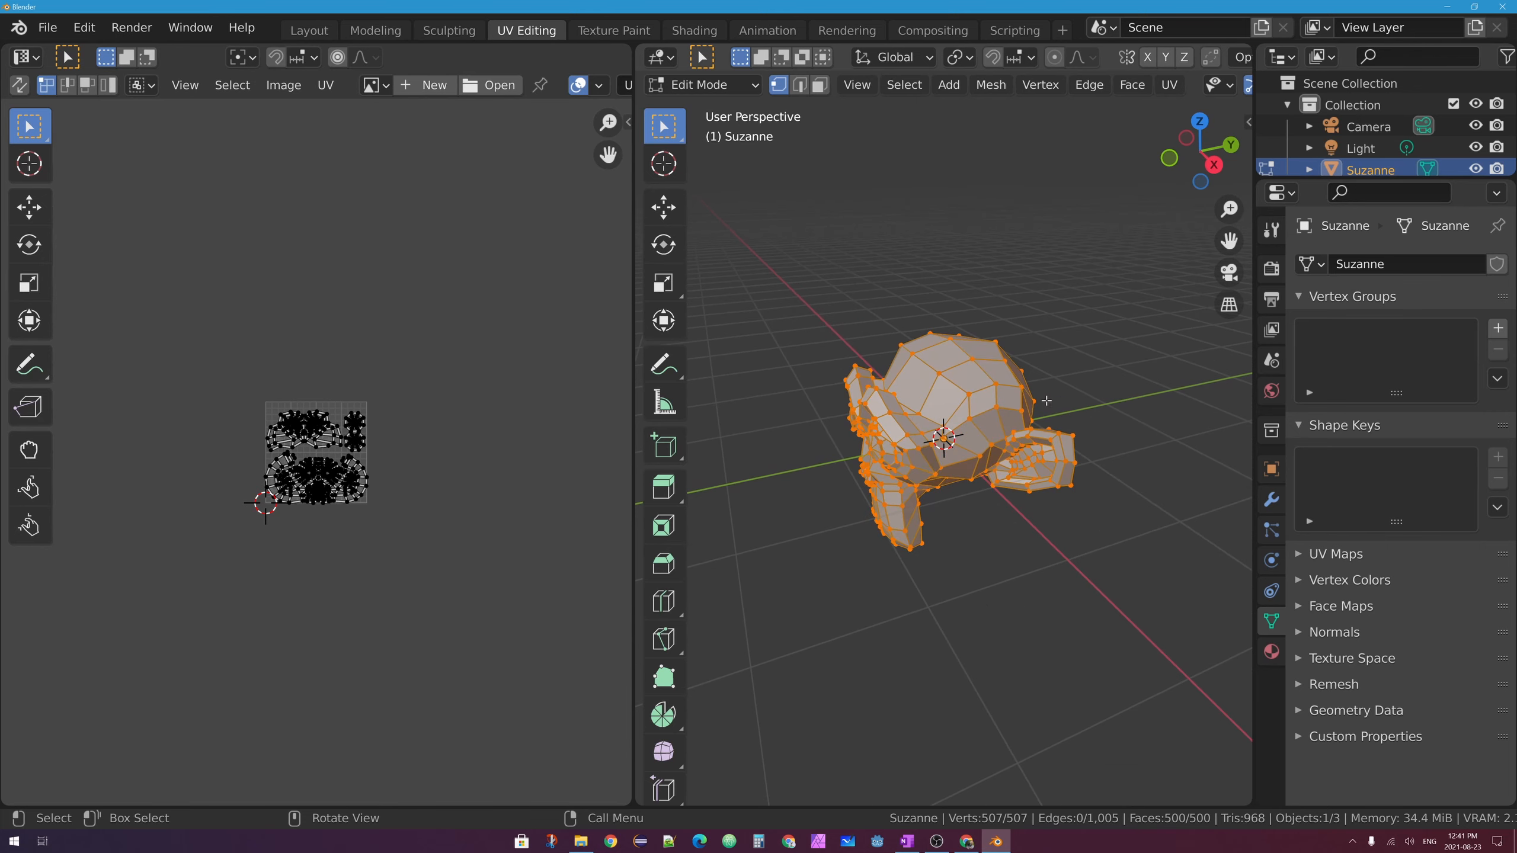
pyautogui.moveTo(904, 438); pyautogui.dragTo(1042, 443, button='middle')
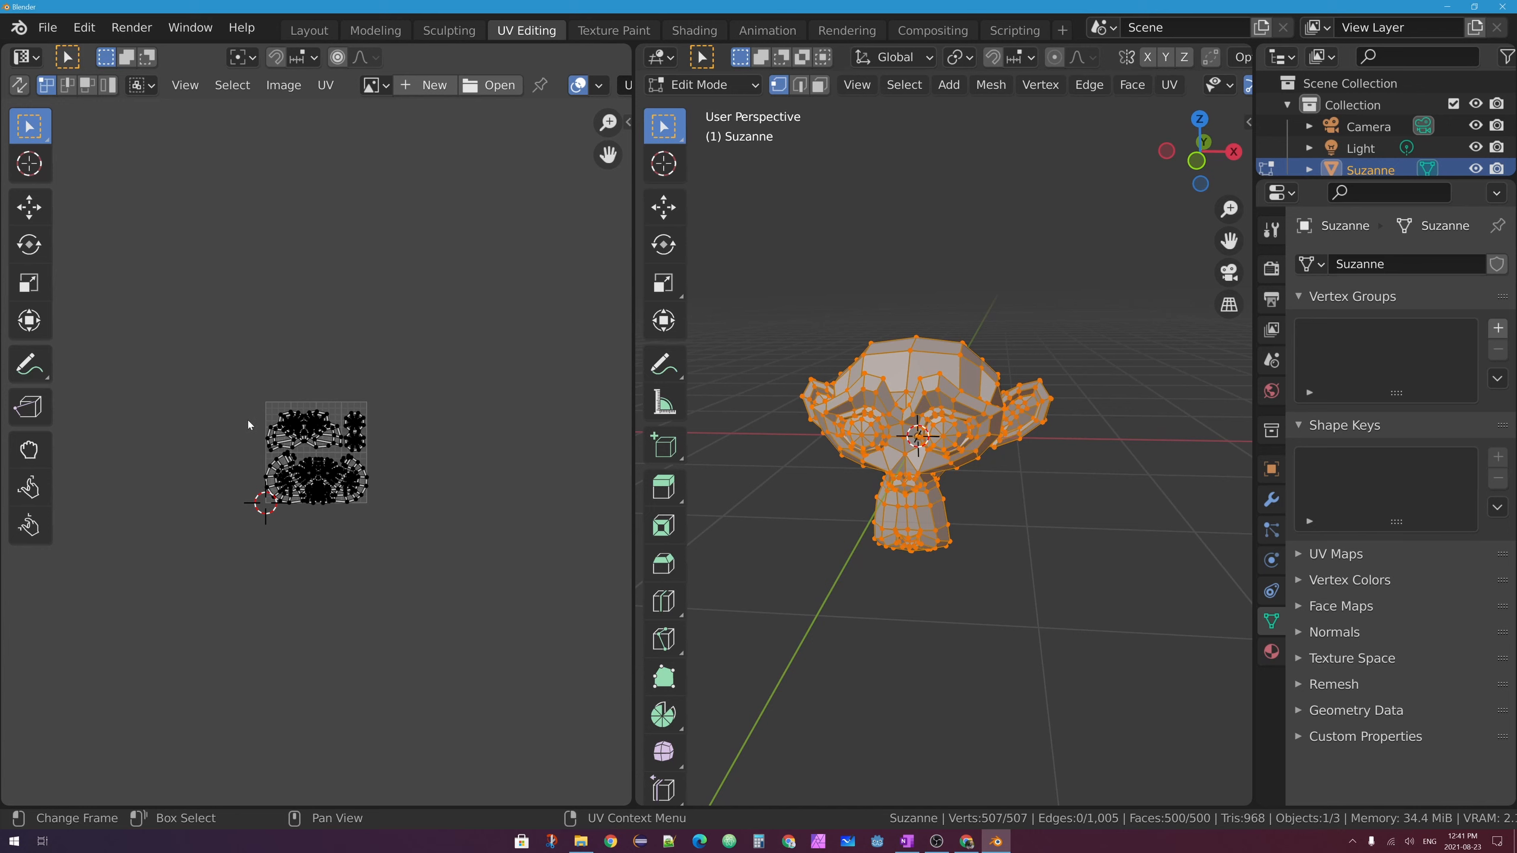
pyautogui.scroll(6, 249, 424)
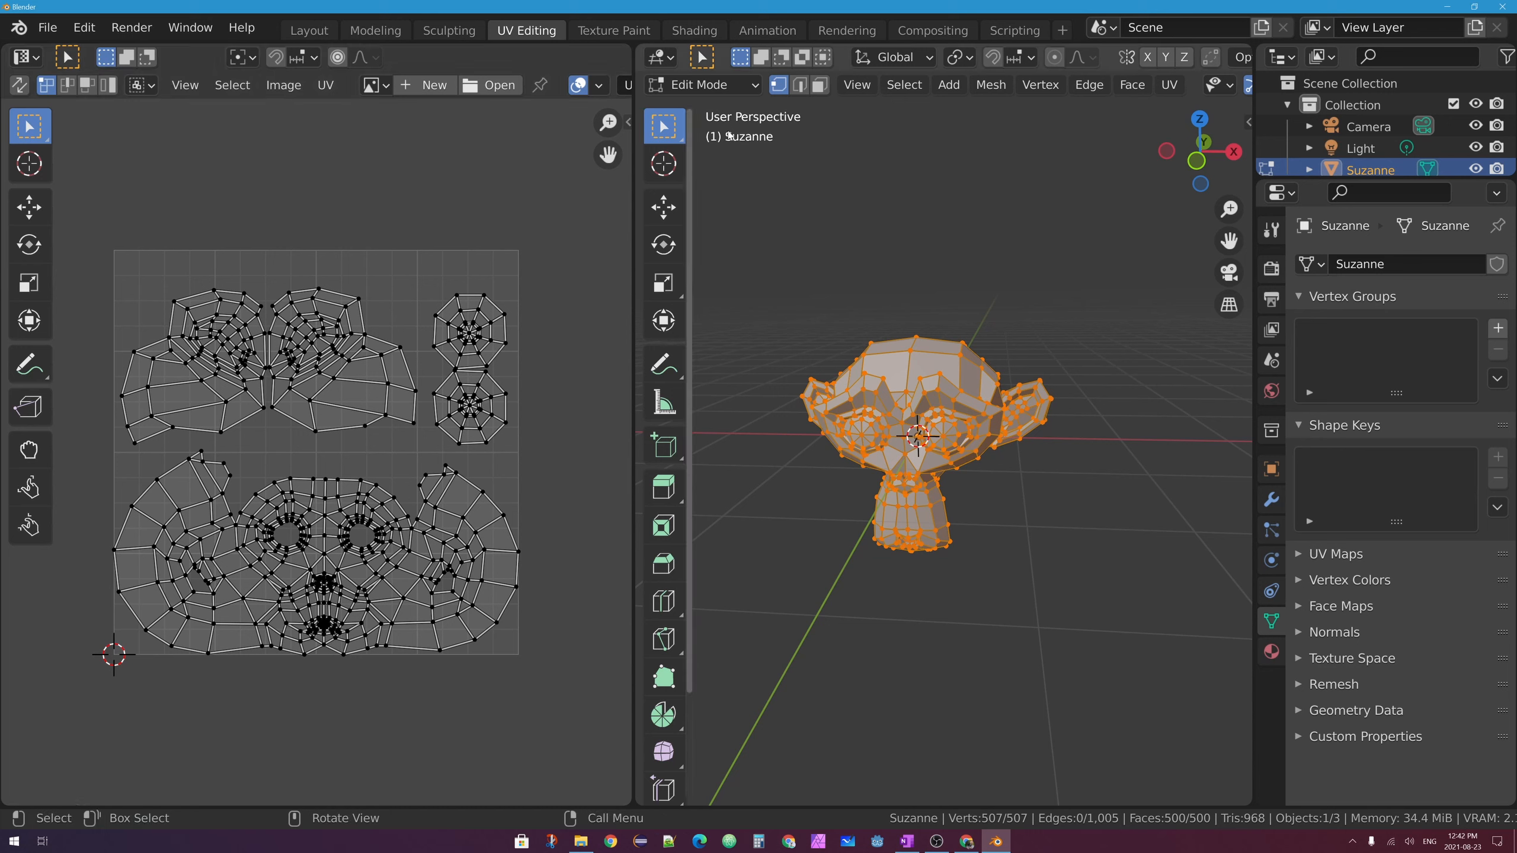
pyautogui.click(309, 30)
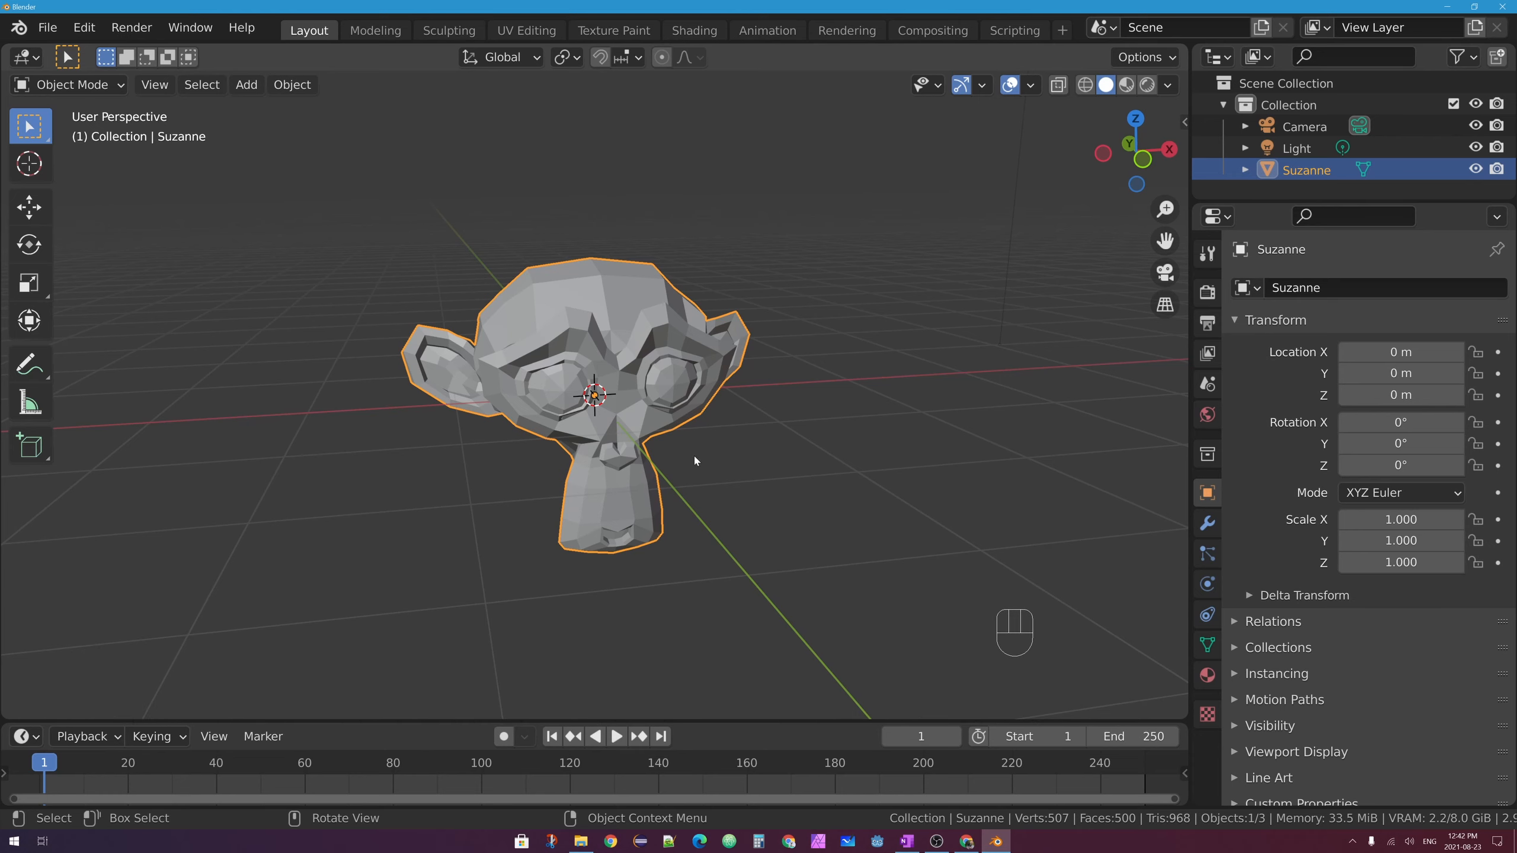
# Switch to the web browser showing ambientCG and open its help article on the different PBR maps
pyautogui.click(966, 842)
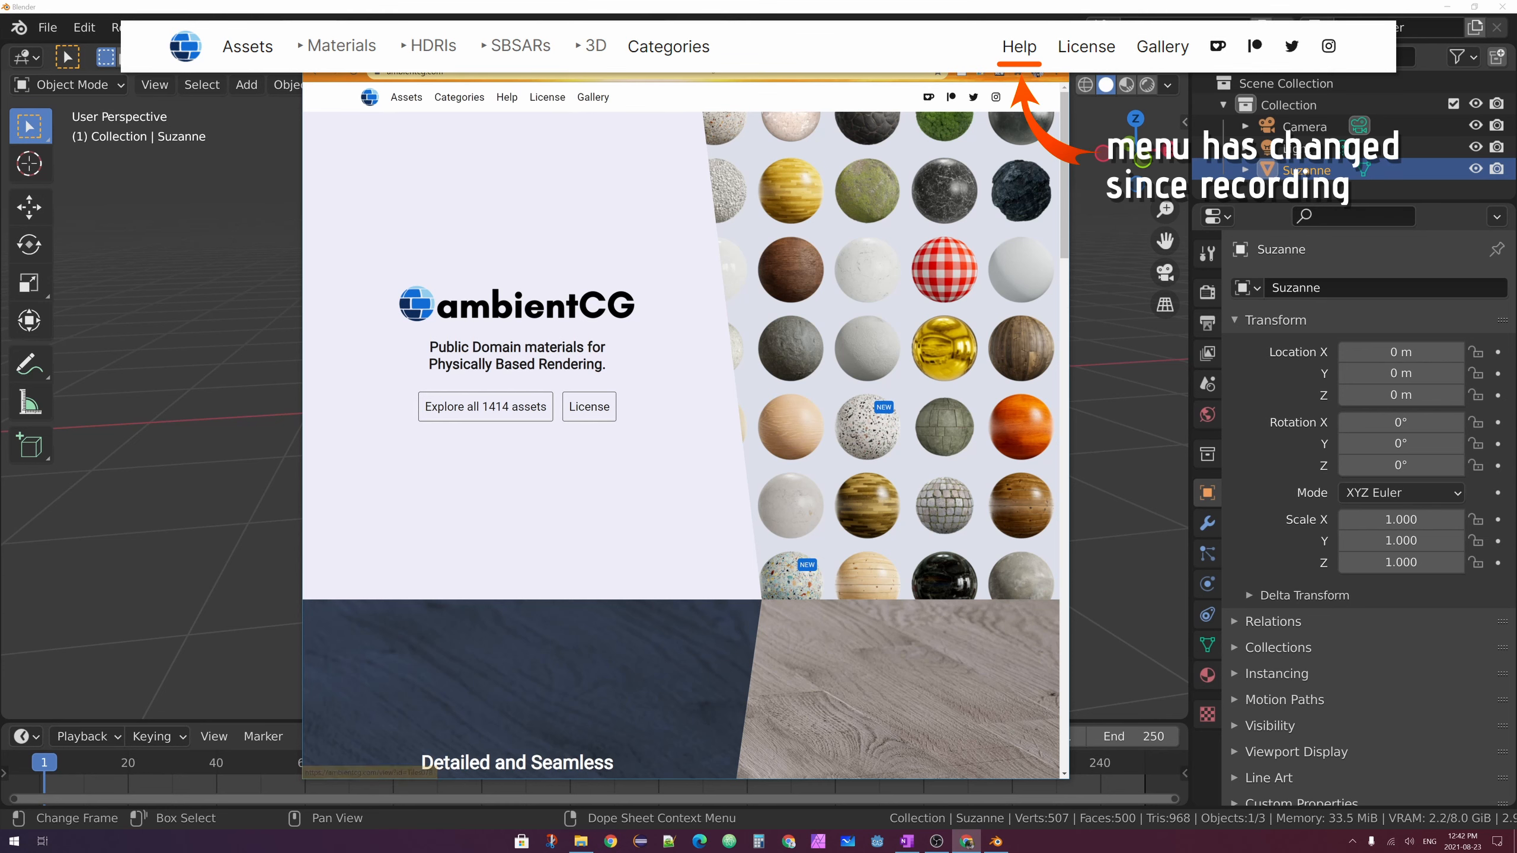
pyautogui.click(506, 97)
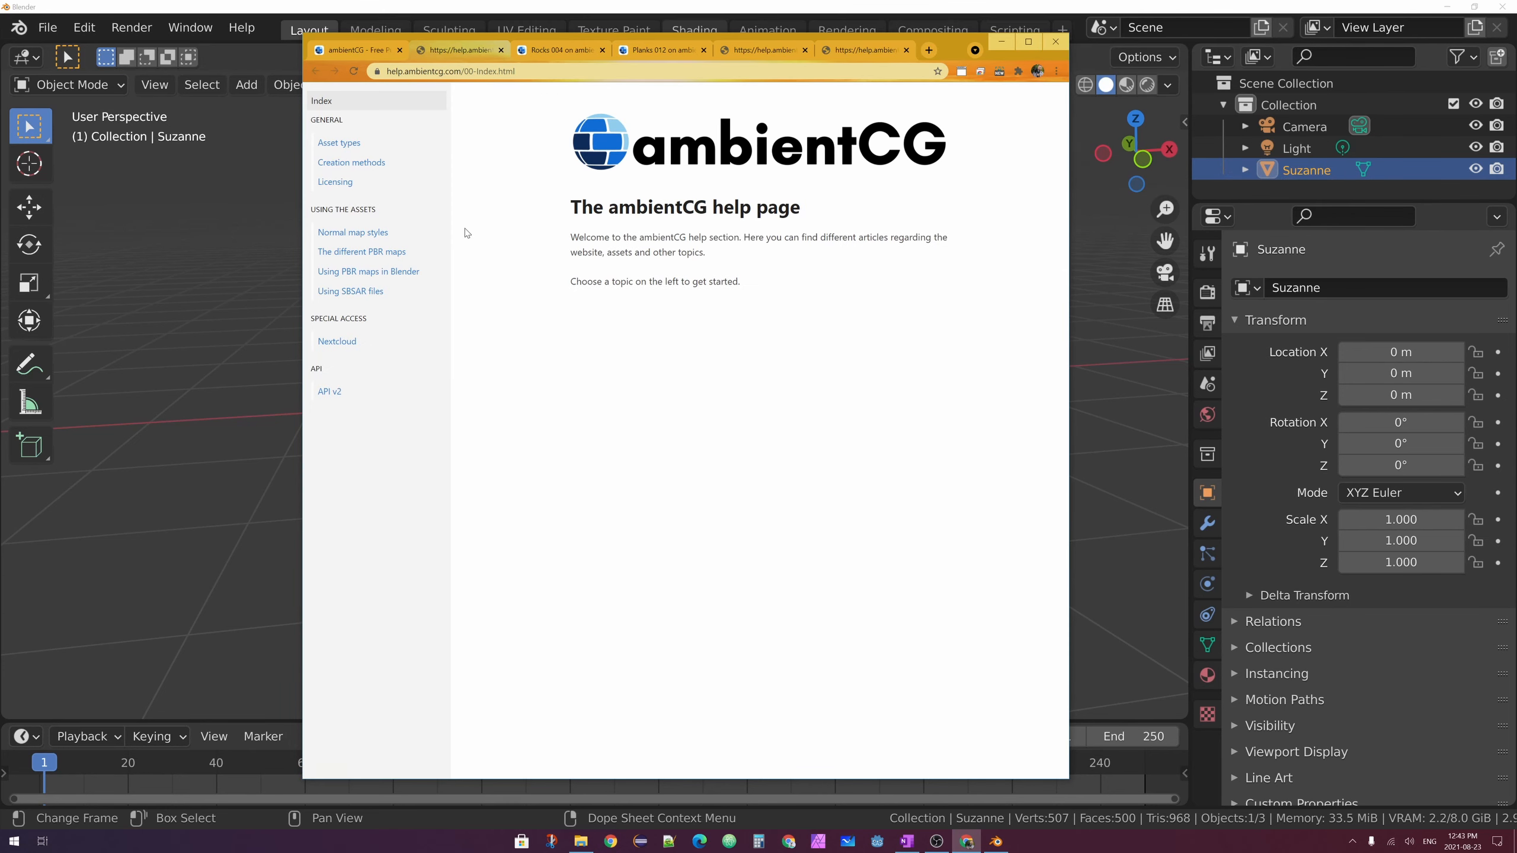
pyautogui.click(363, 254)
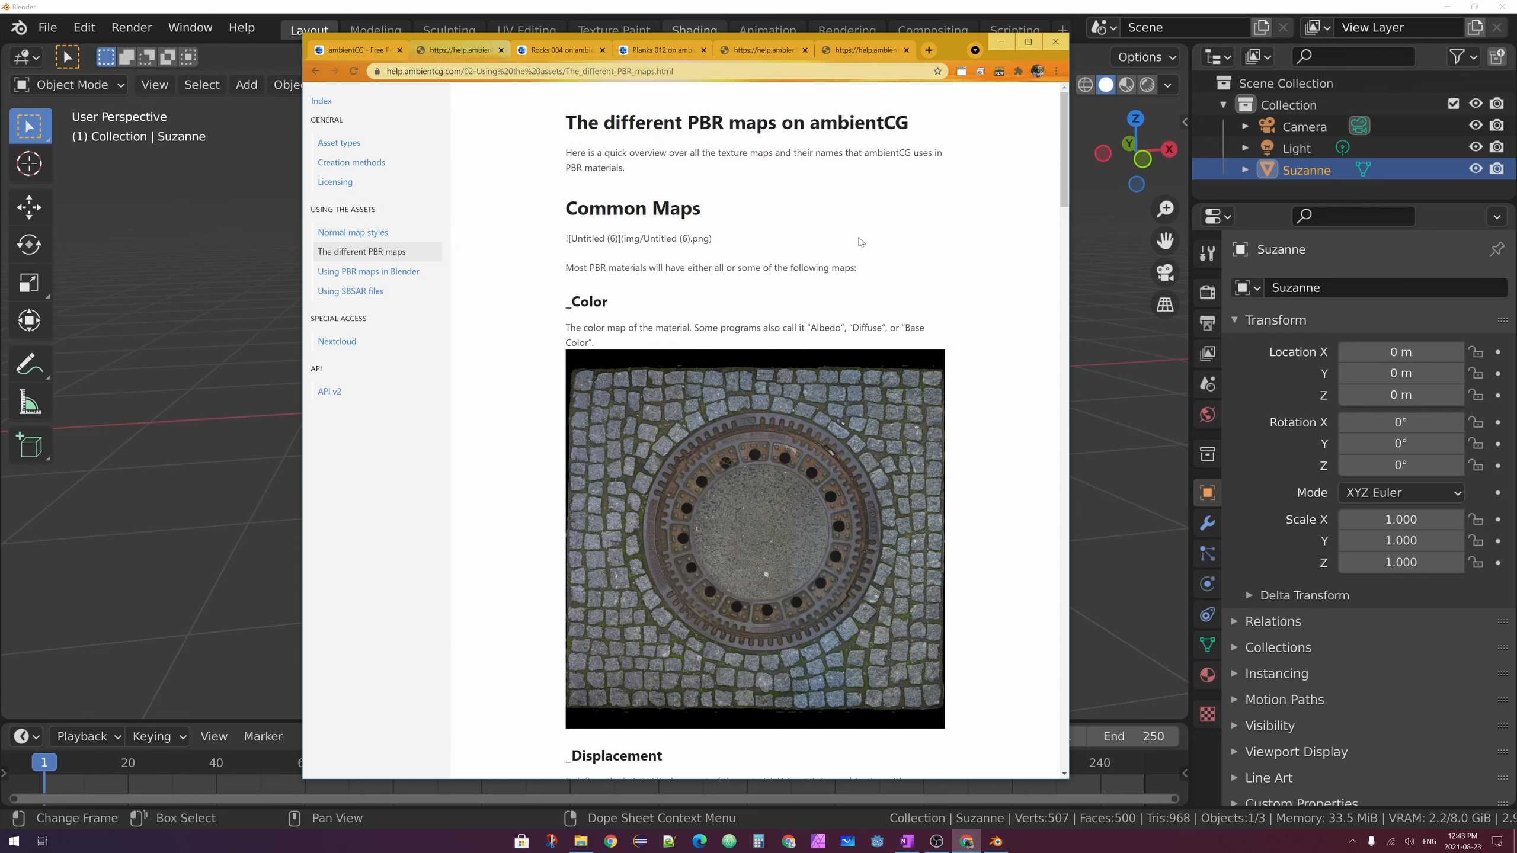
# Browse the ambientCG assets filtered by the wood tag and open the Wood 059 material page
pyautogui.click(349, 51)
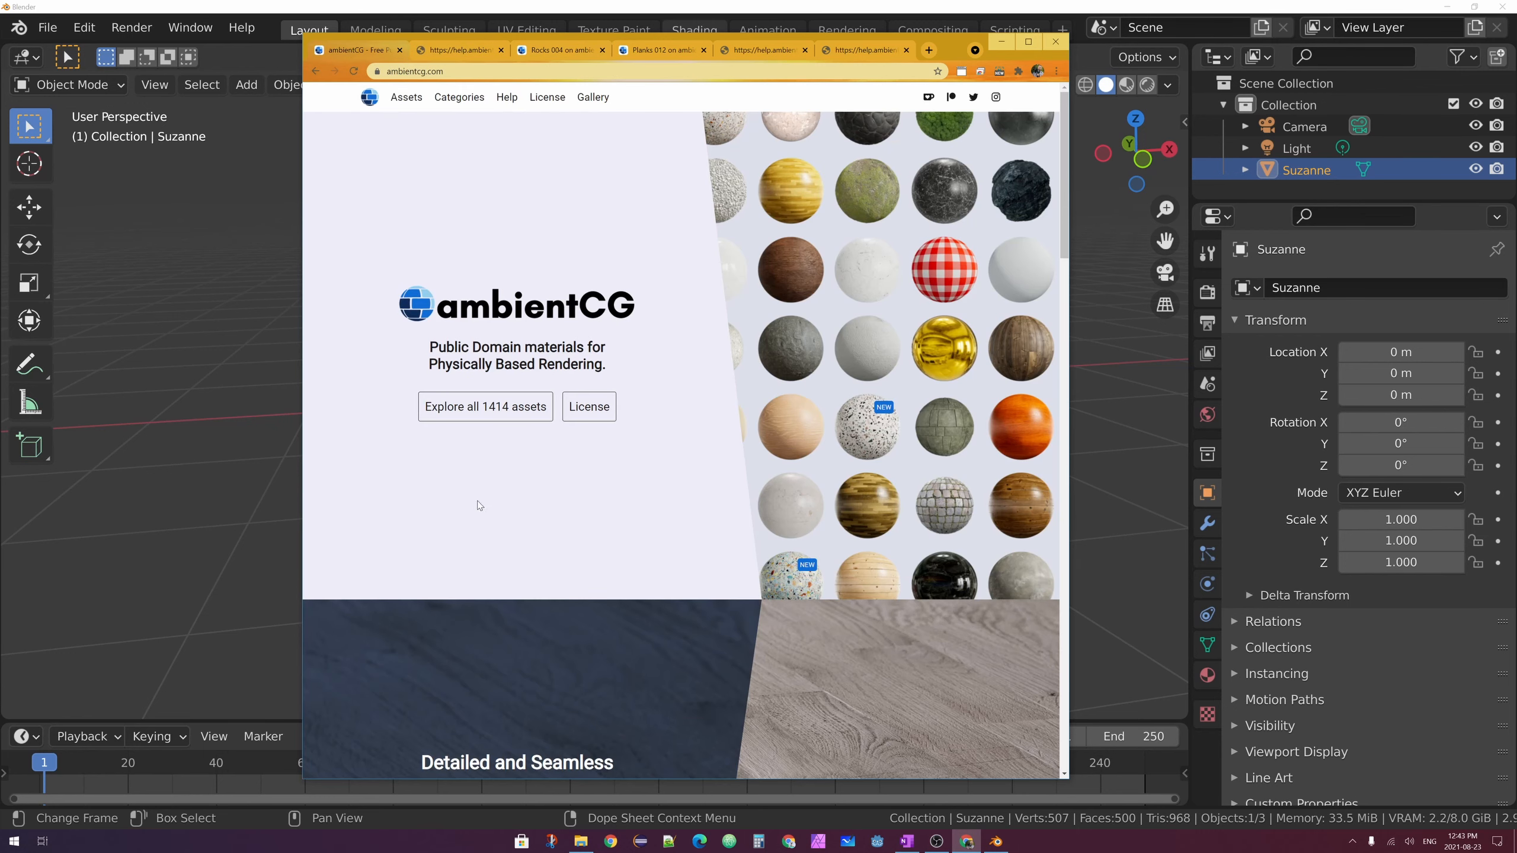
pyautogui.click(472, 415)
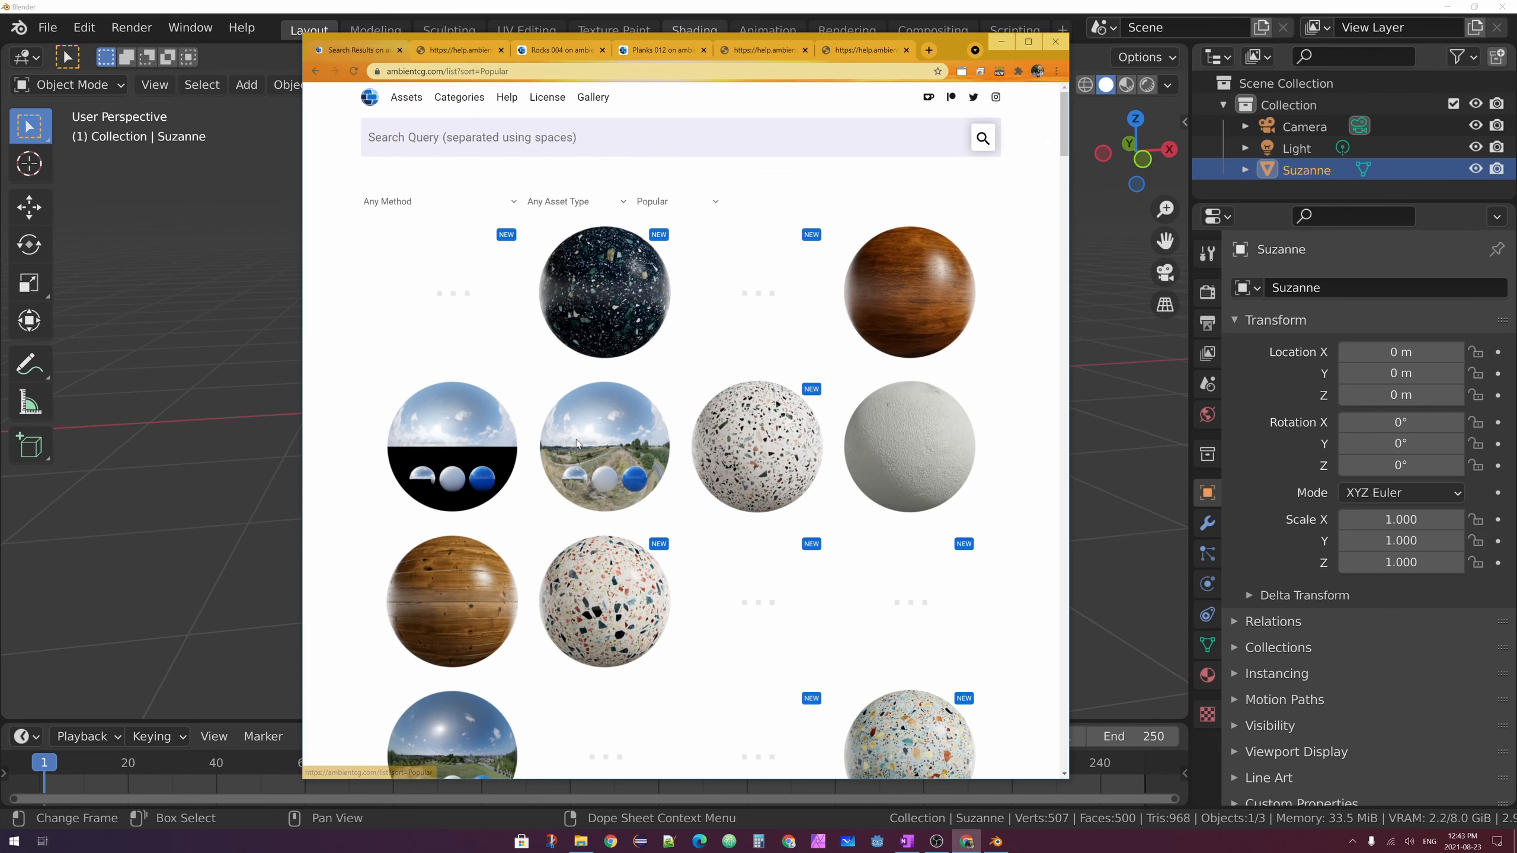
pyautogui.moveTo(1063, 123); pyautogui.dragTo(580, 192)
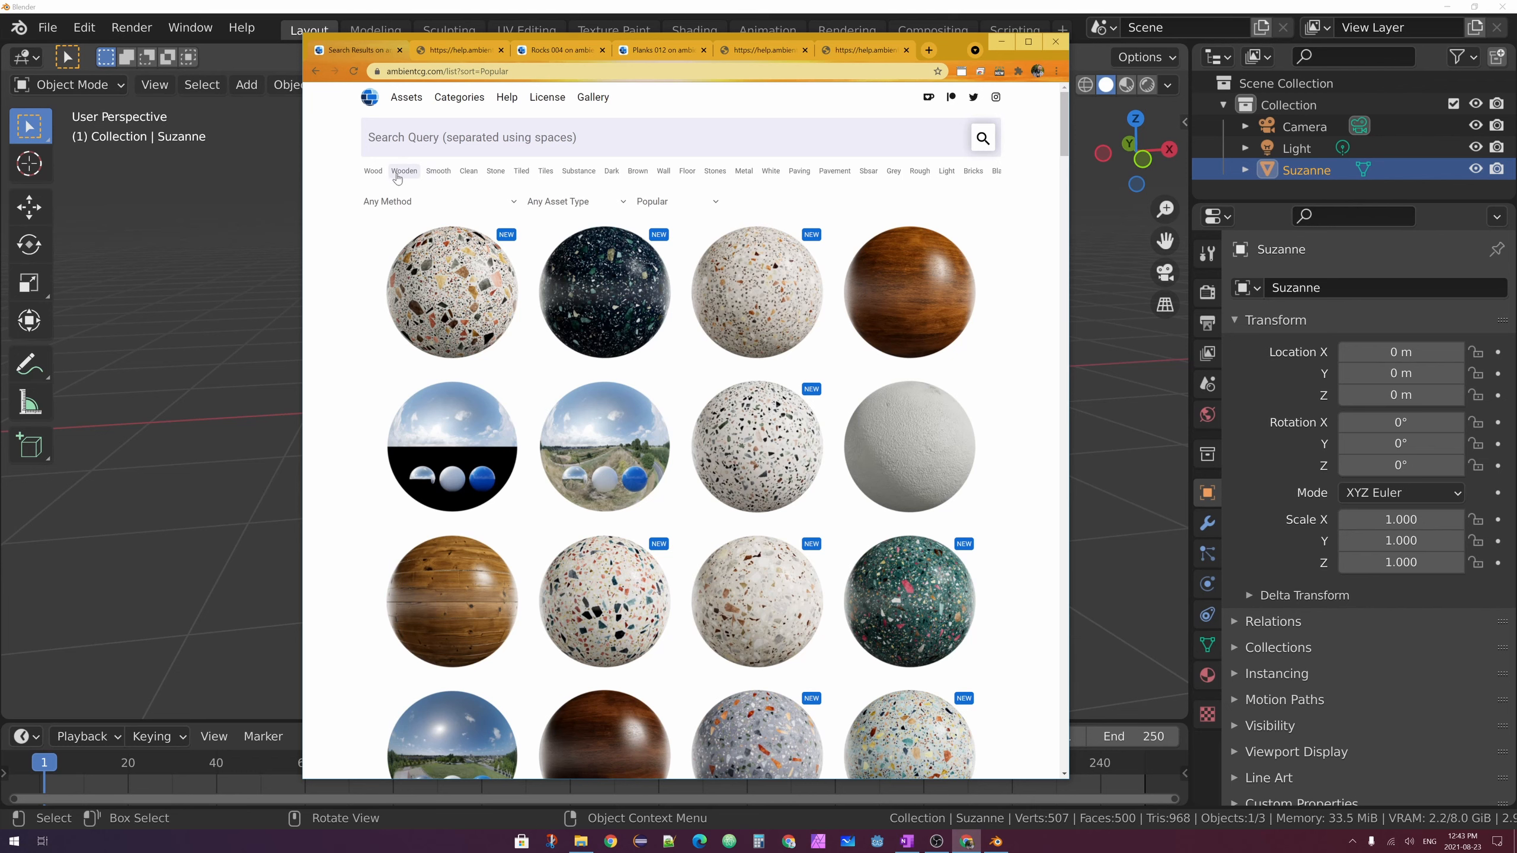
pyautogui.click(372, 171)
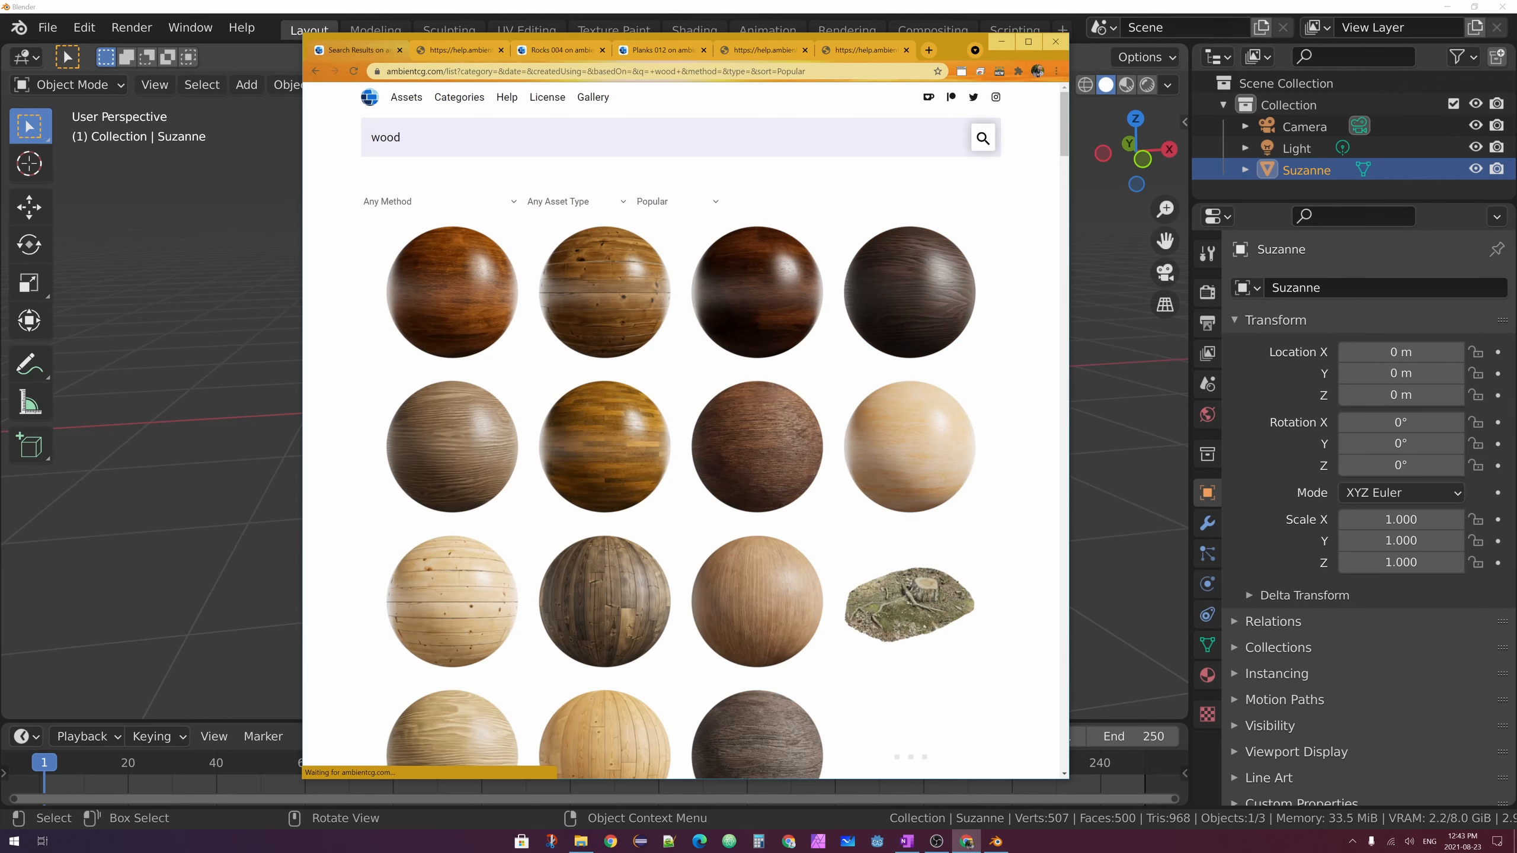
pyautogui.moveTo(1062, 119); pyautogui.dragTo(1062, 192)
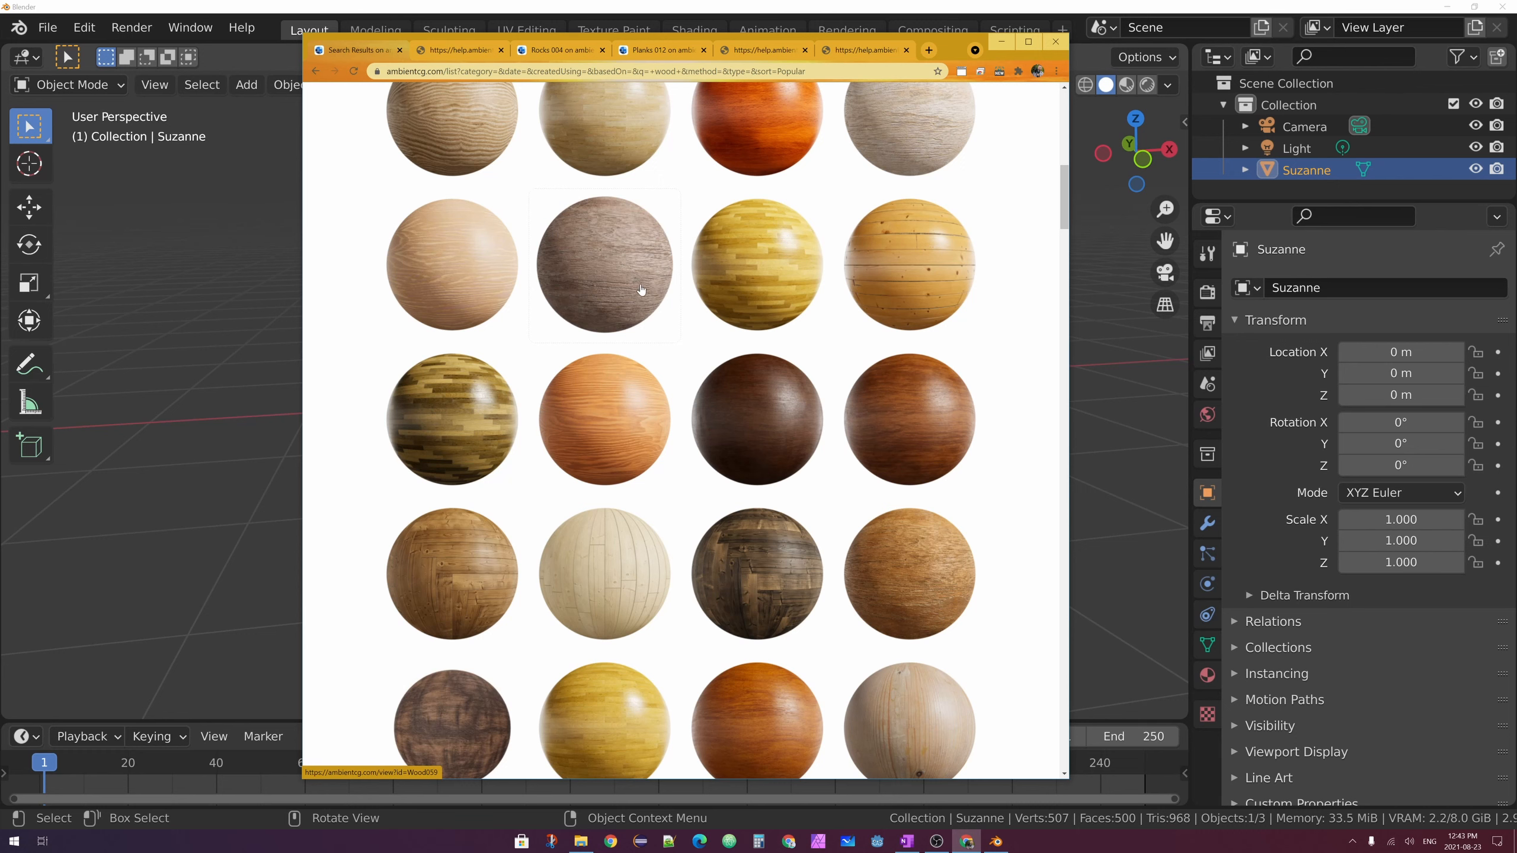
pyautogui.click(610, 248)
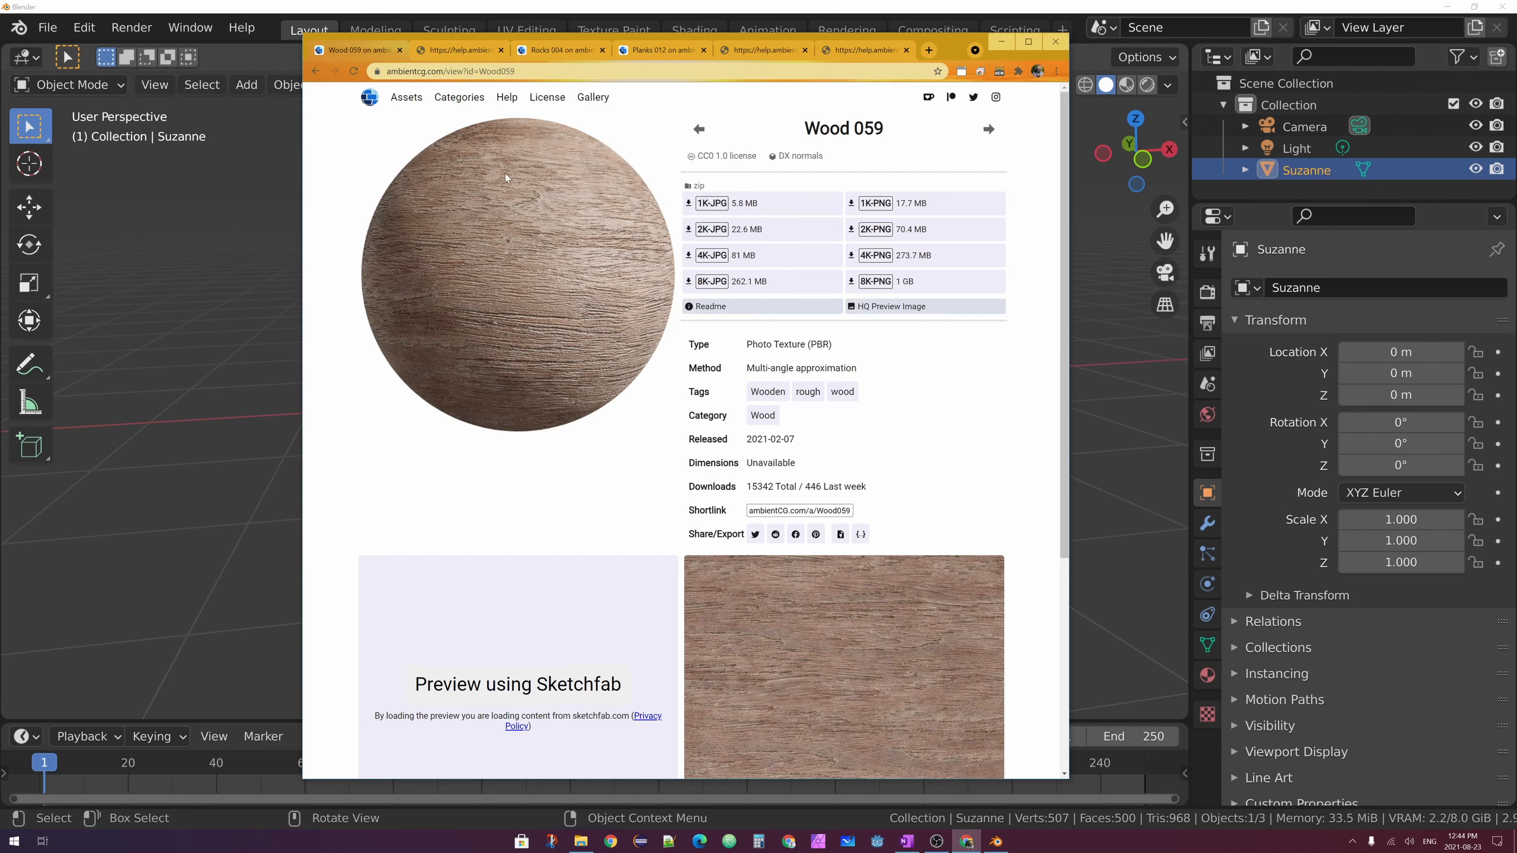
# Read the PBR maps help article through its Color, Displacement, Normal, Ambient Occlusion, Roughness, Opacity and Metalness sections
pyautogui.click(457, 52)
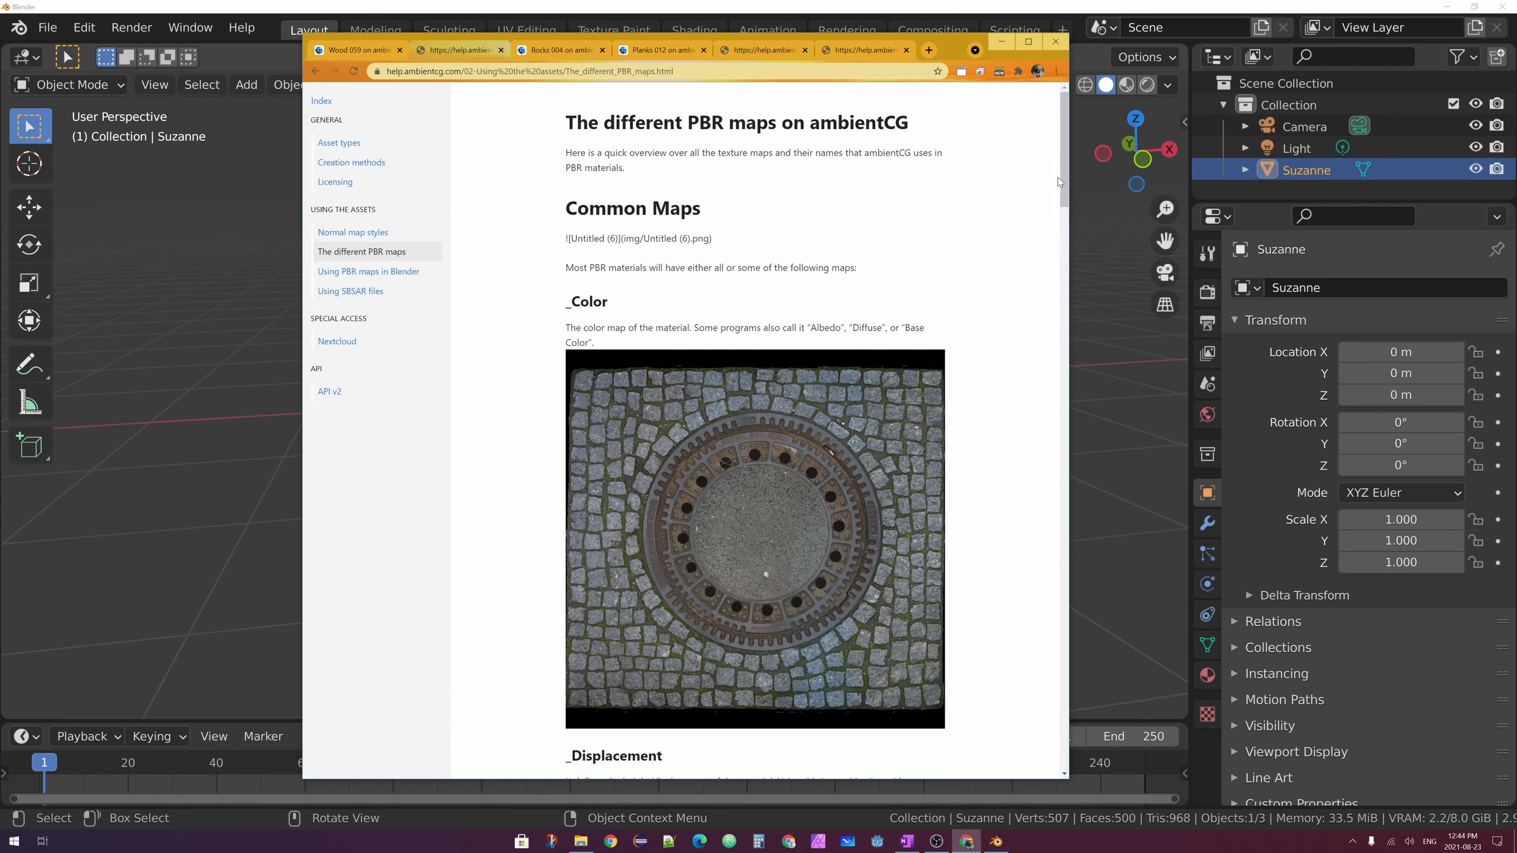
pyautogui.moveTo(1065, 172); pyautogui.dragTo(1066, 196)
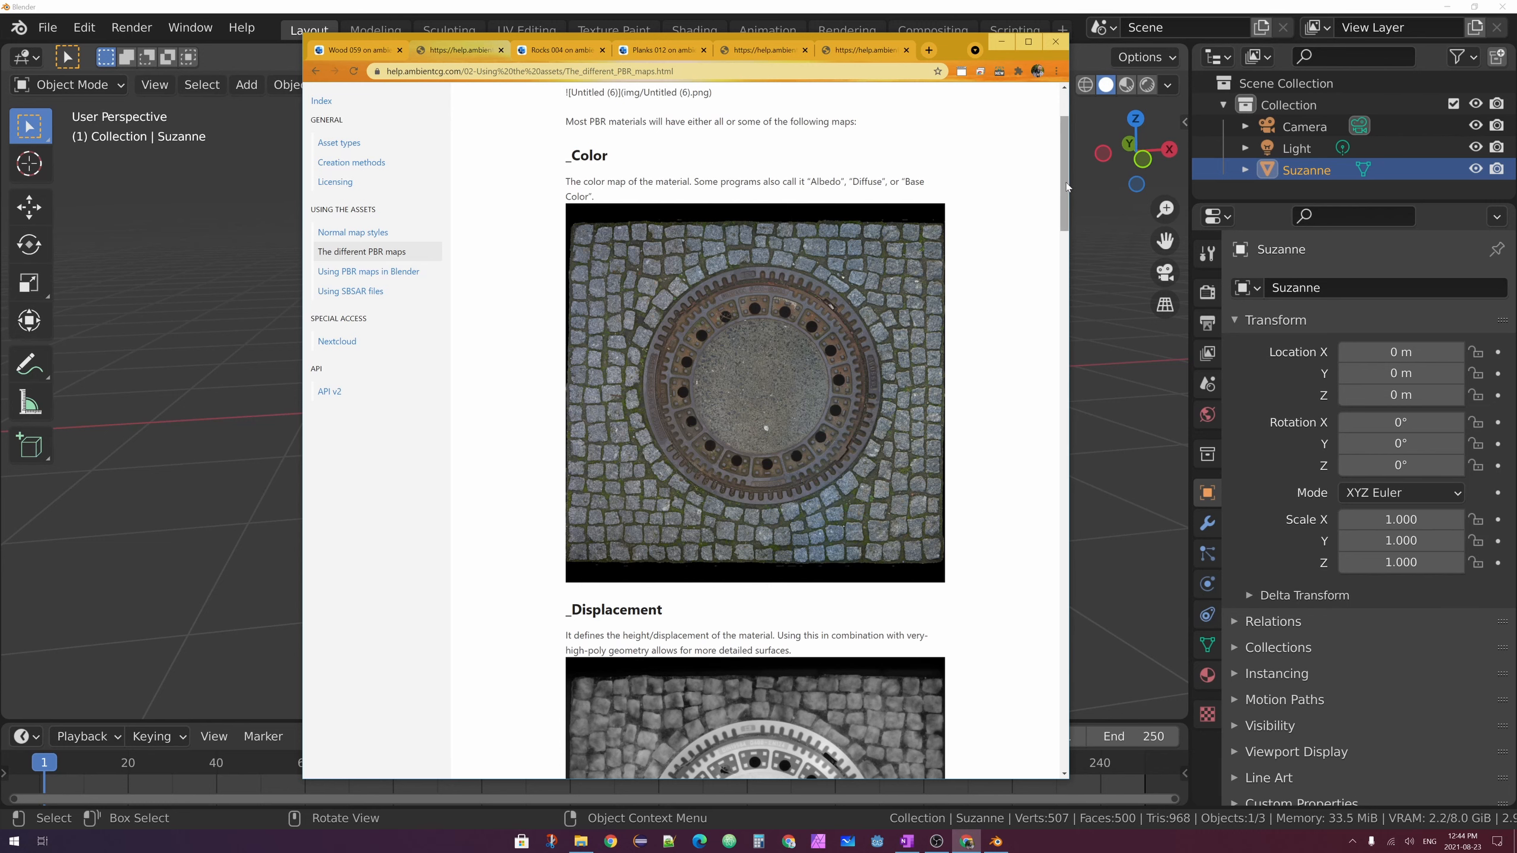
pyautogui.moveTo(1066, 186); pyautogui.dragTo(1066, 261)
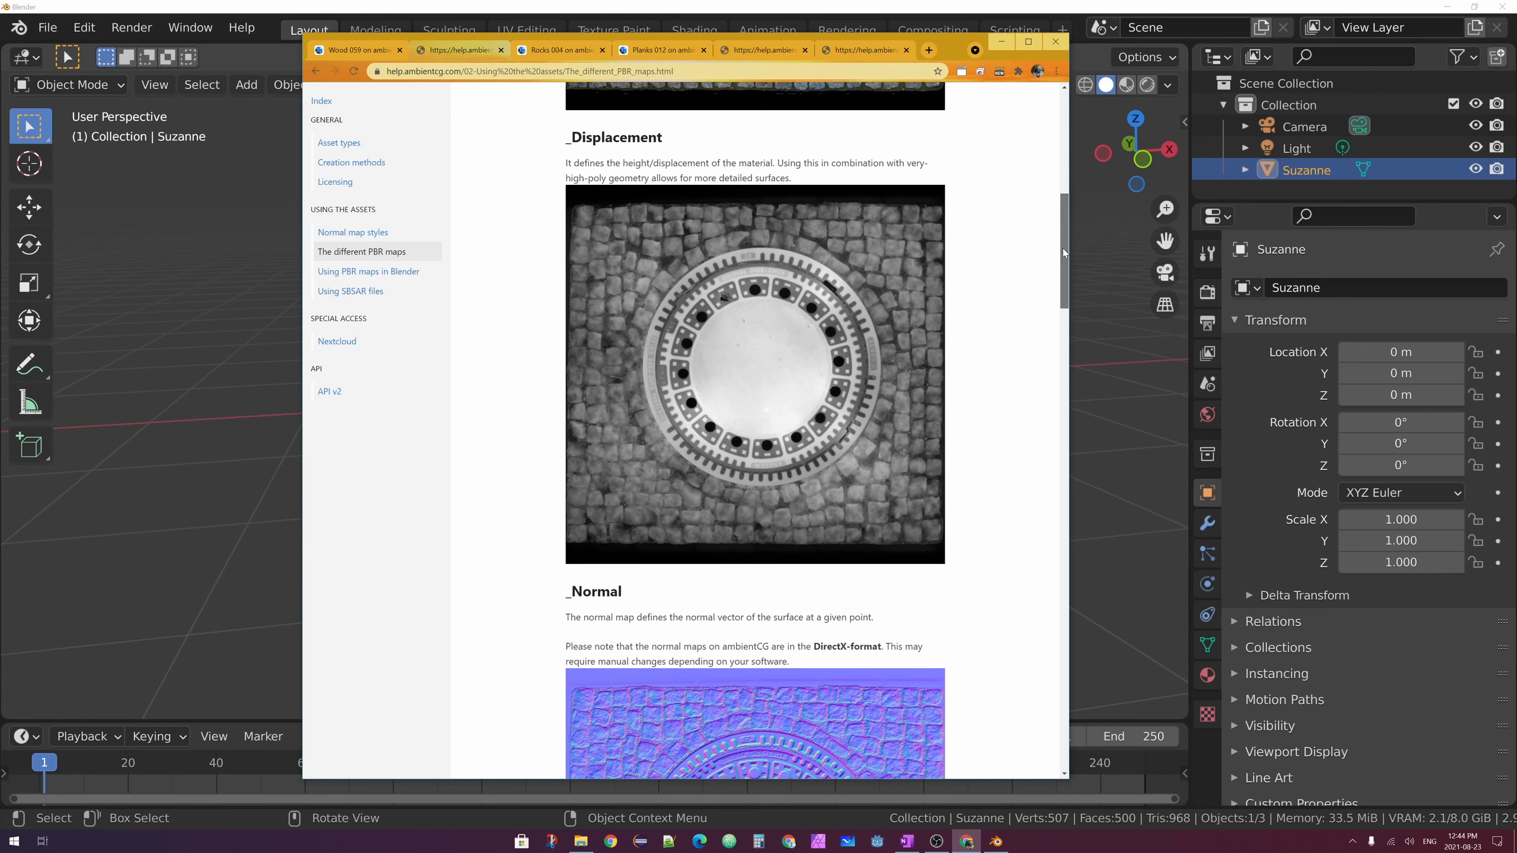
pyautogui.moveTo(1063, 251); pyautogui.dragTo(1064, 324)
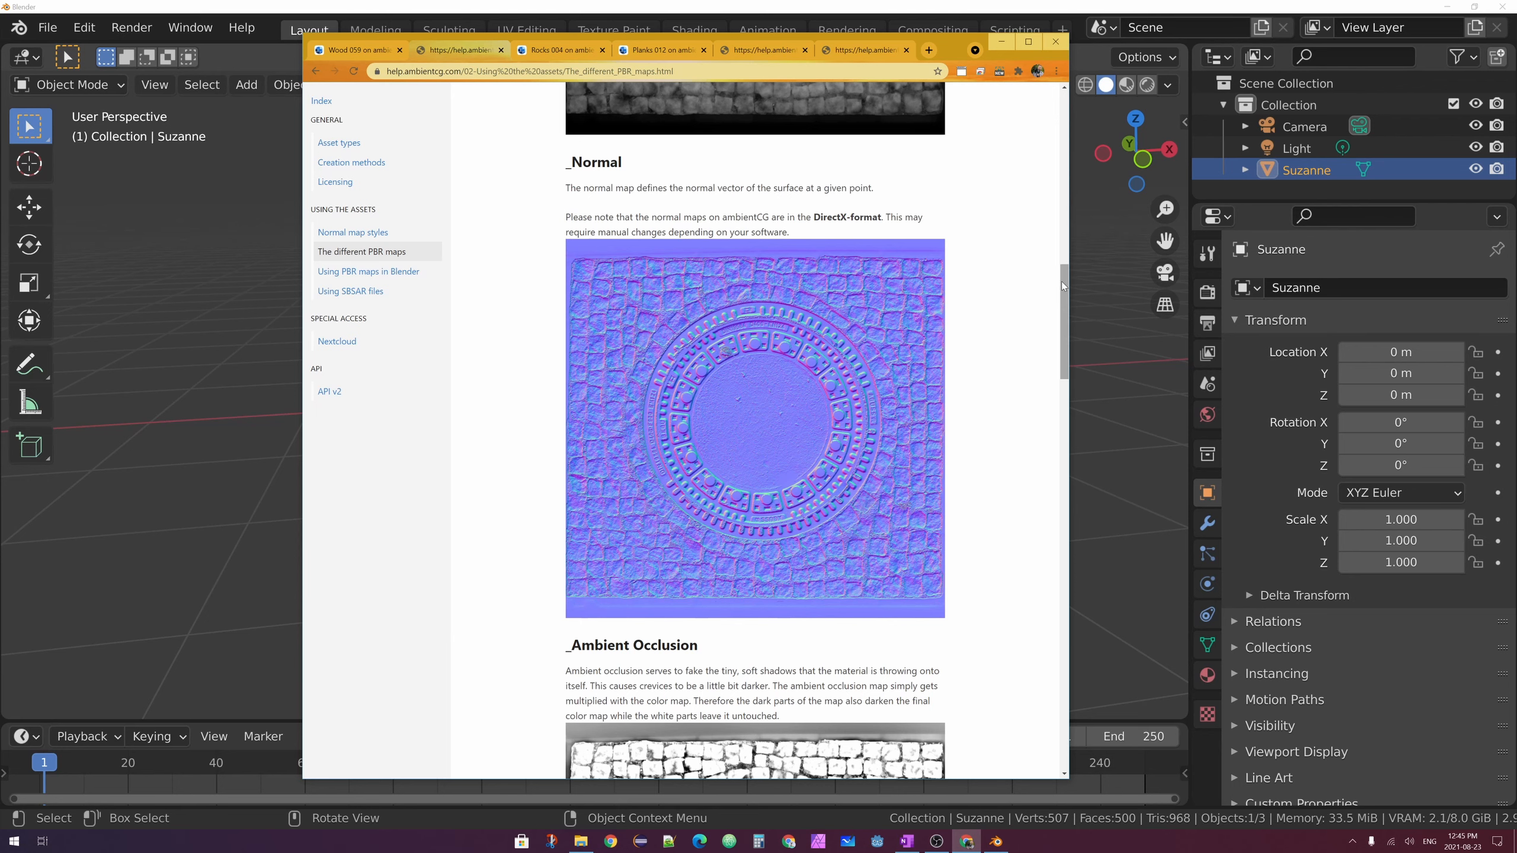
pyautogui.moveTo(1062, 281); pyautogui.dragTo(1066, 375)
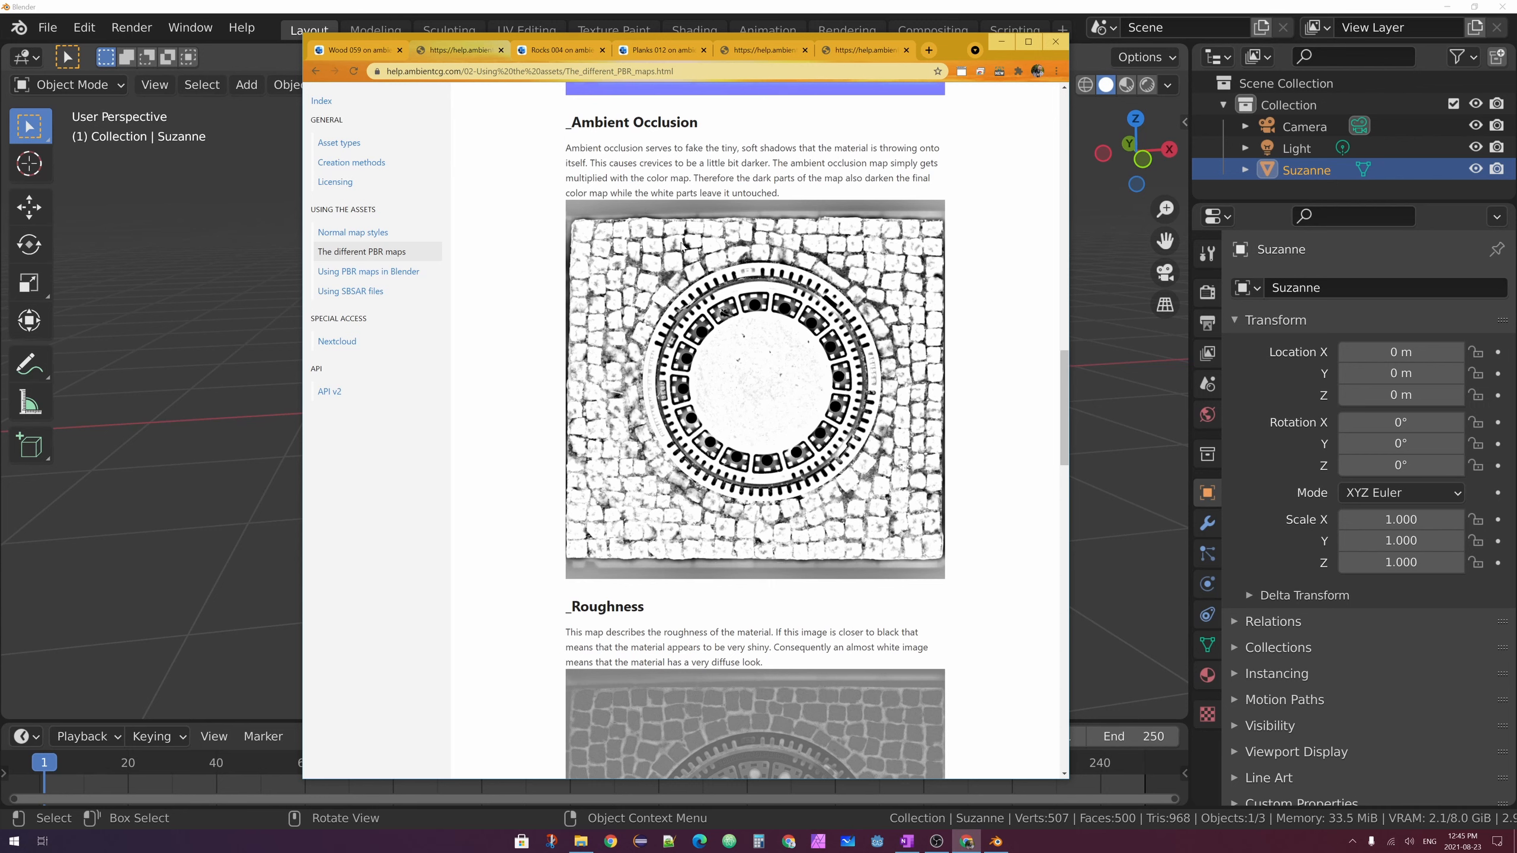
pyautogui.moveTo(1064, 363); pyautogui.dragTo(1070, 432)
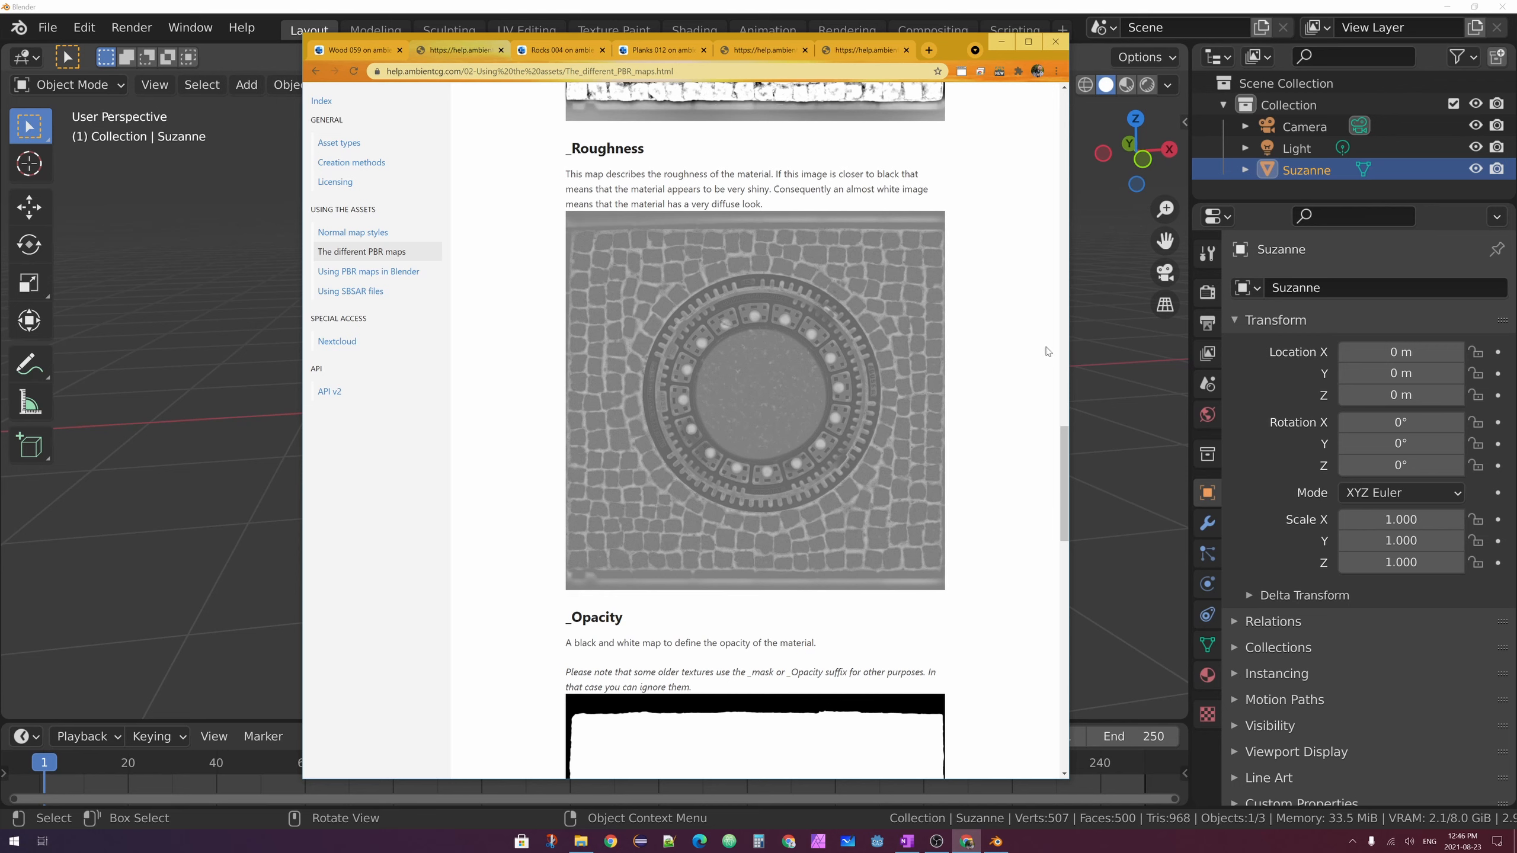
pyautogui.moveTo(1068, 440); pyautogui.dragTo(1070, 507)
pyautogui.scroll(-2, 1071, 502)
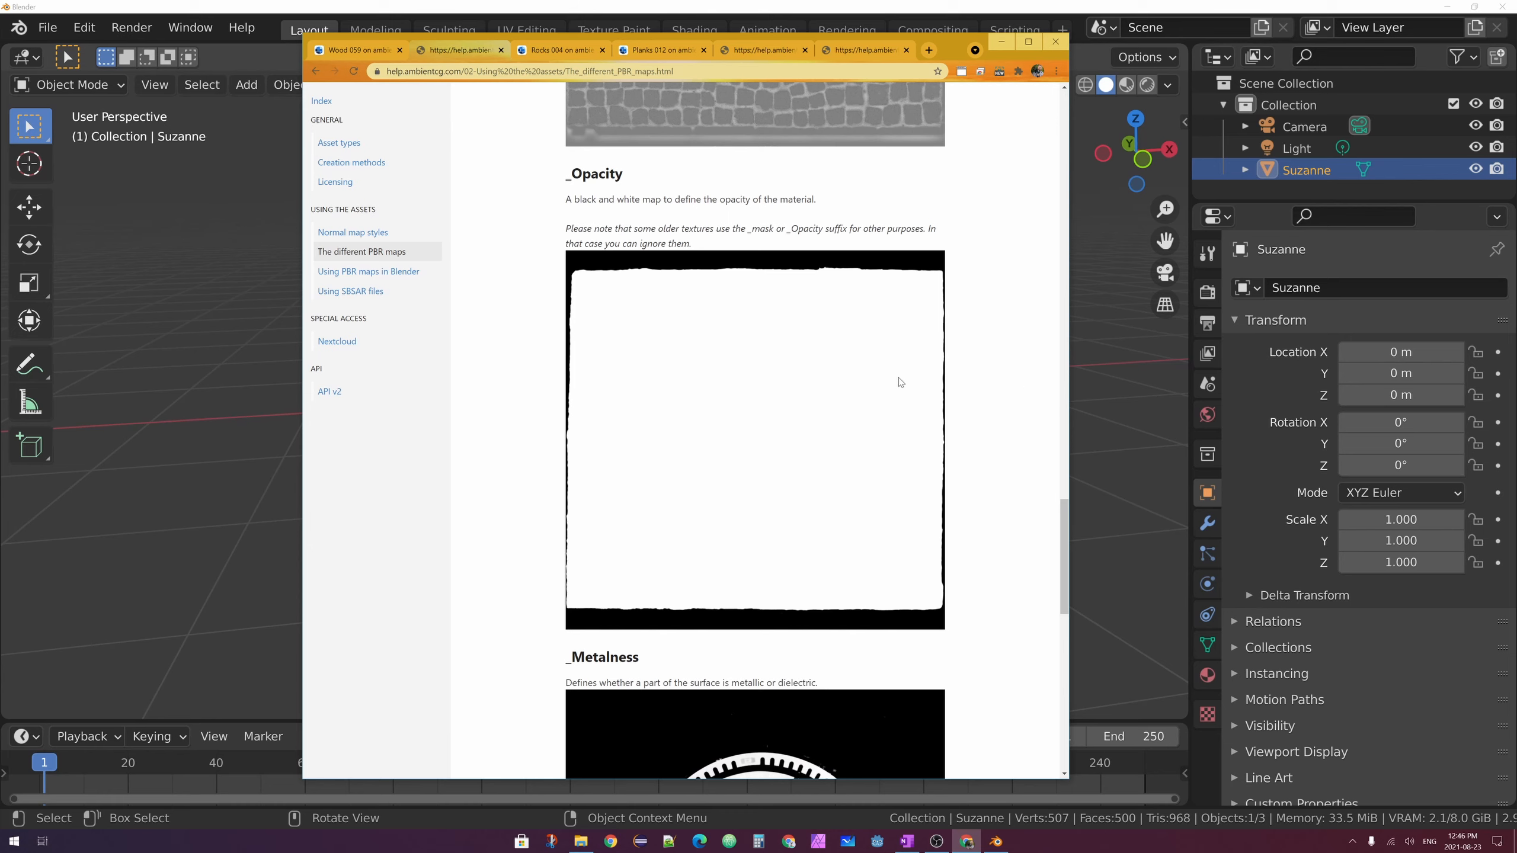
pyautogui.moveTo(1064, 513); pyautogui.dragTo(1081, 593)
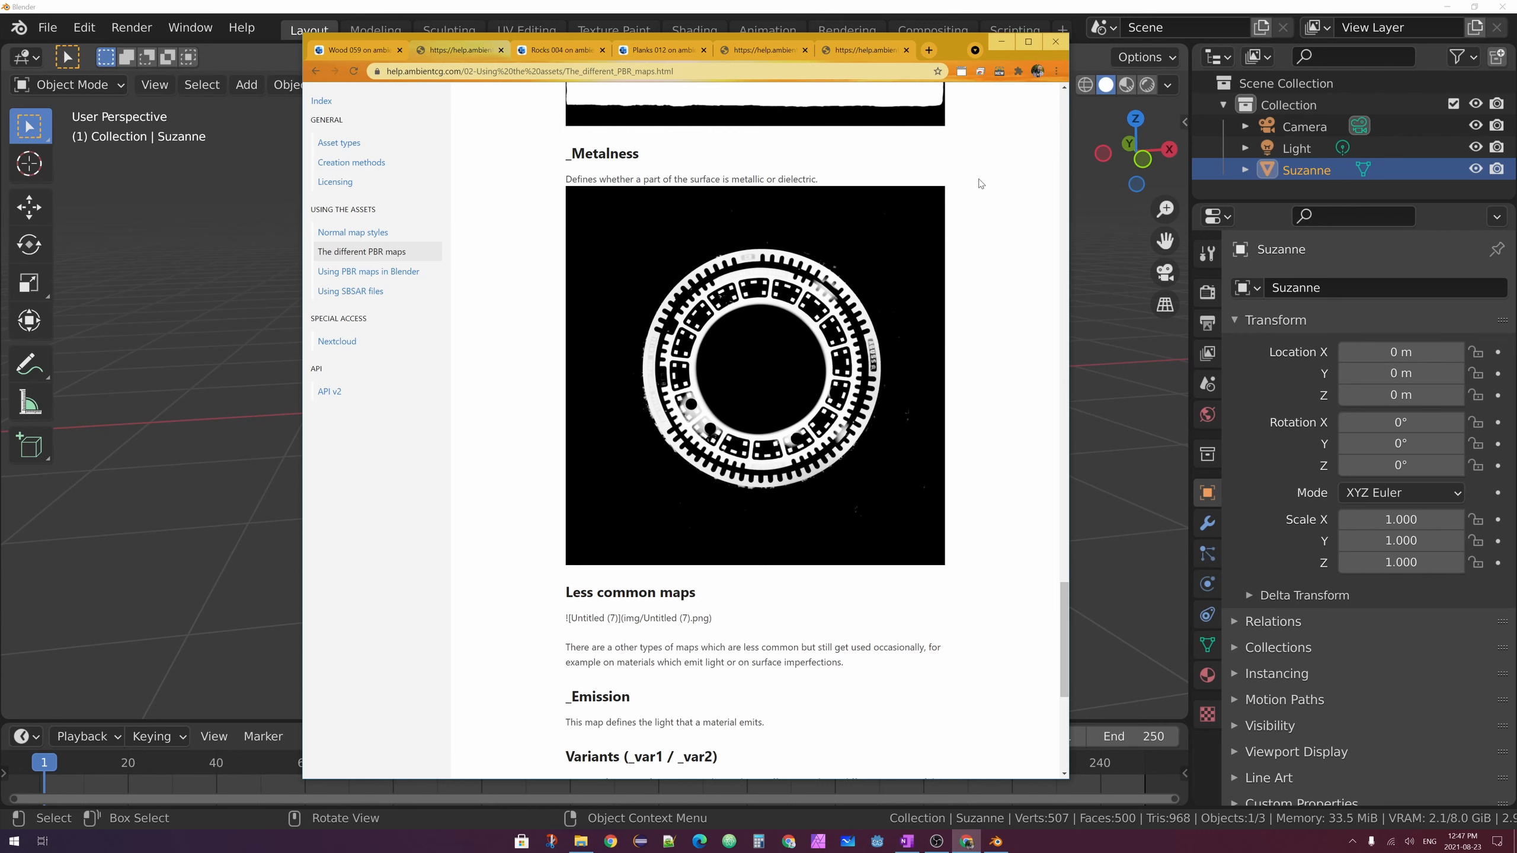
# Return to the Wood 059 page and open the overview of ambientCG material categories
pyautogui.click(355, 50)
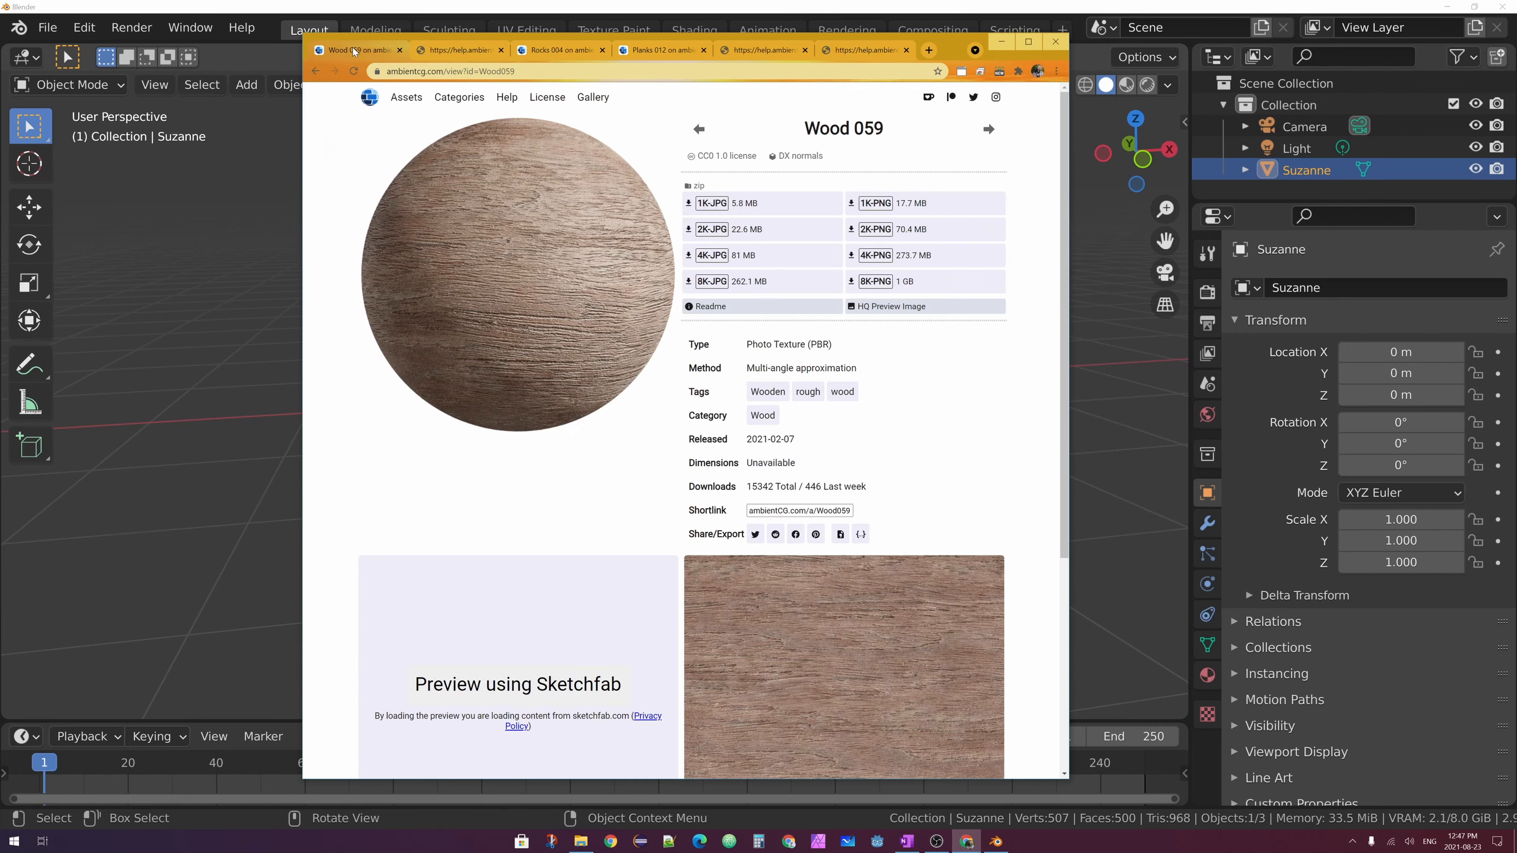
pyautogui.click(449, 98)
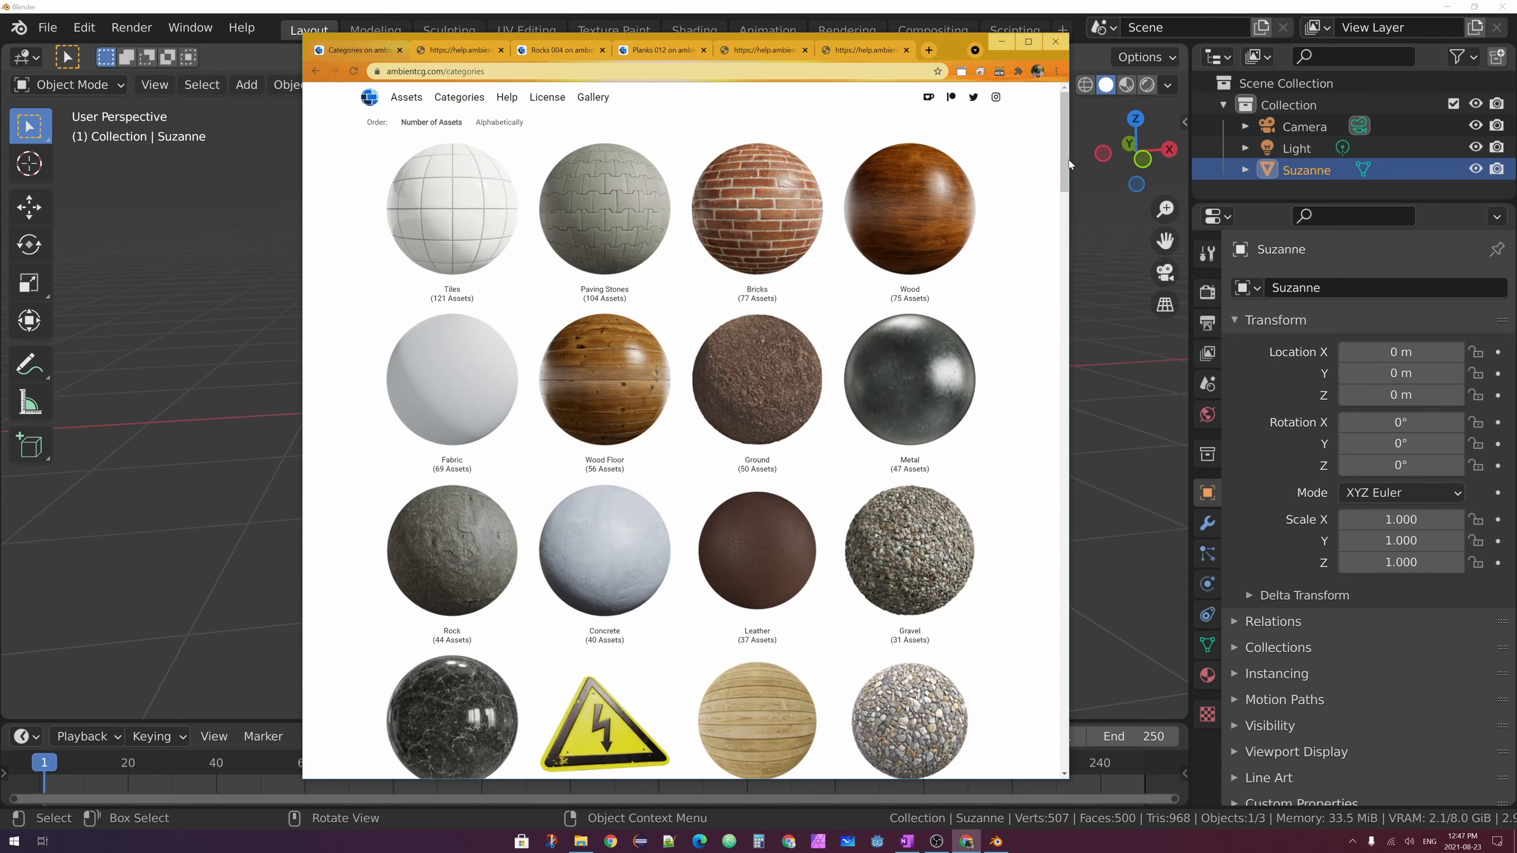
pyautogui.moveTo(1066, 159)
pyautogui.mouseDown()
pyautogui.moveTo(1064, 206)
pyautogui.moveTo(1059, 155)
pyautogui.mouseUp()
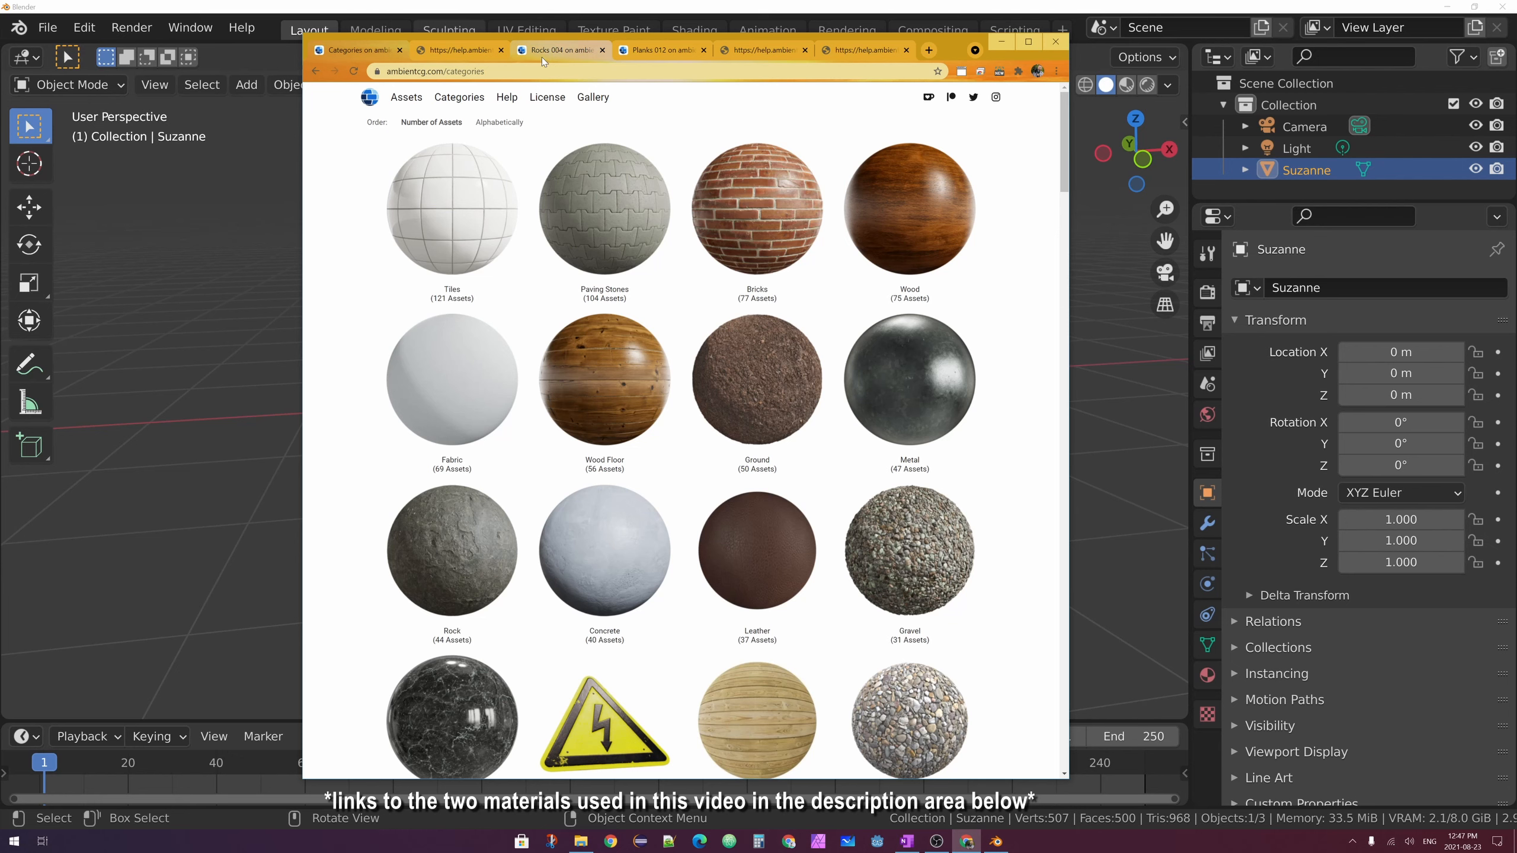
# Examine the download options on the already opened Rocks 004 and Planks 012 material pages, ending on Rocks 004
pyautogui.click(561, 51)
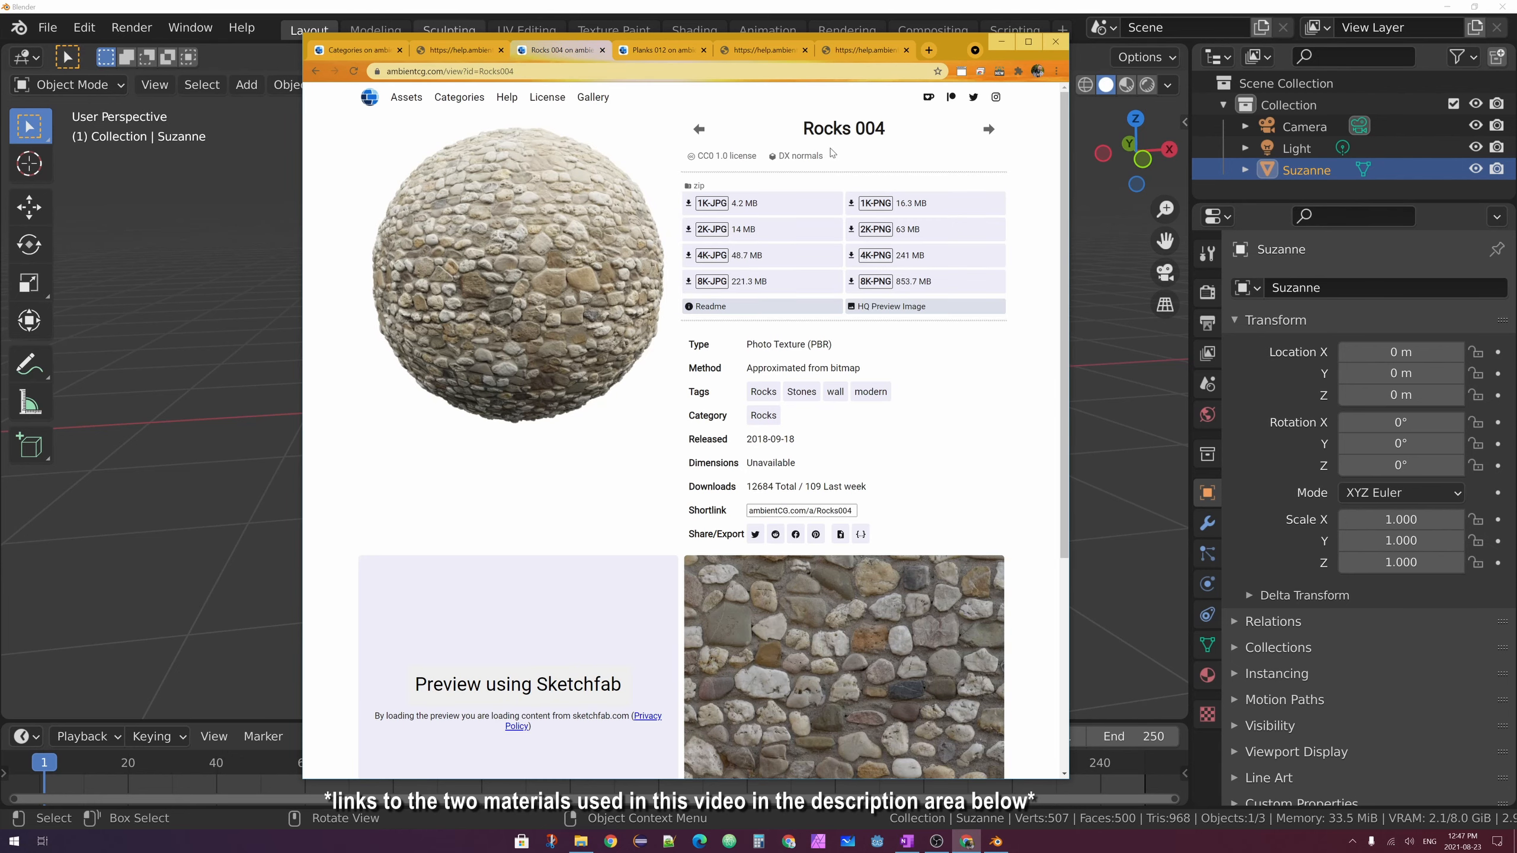
pyautogui.click(650, 52)
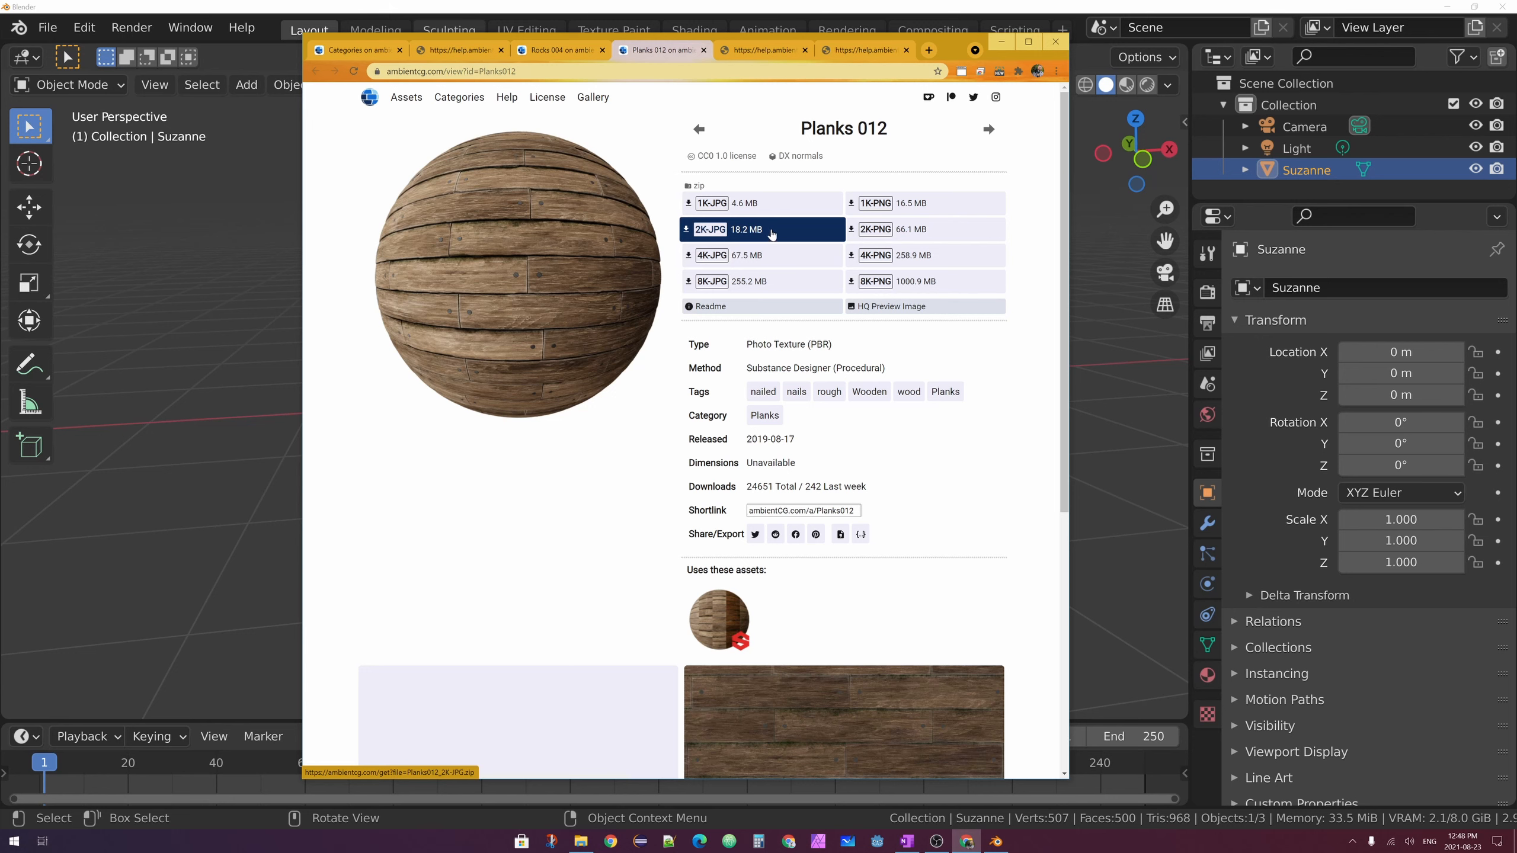
pyautogui.click(566, 48)
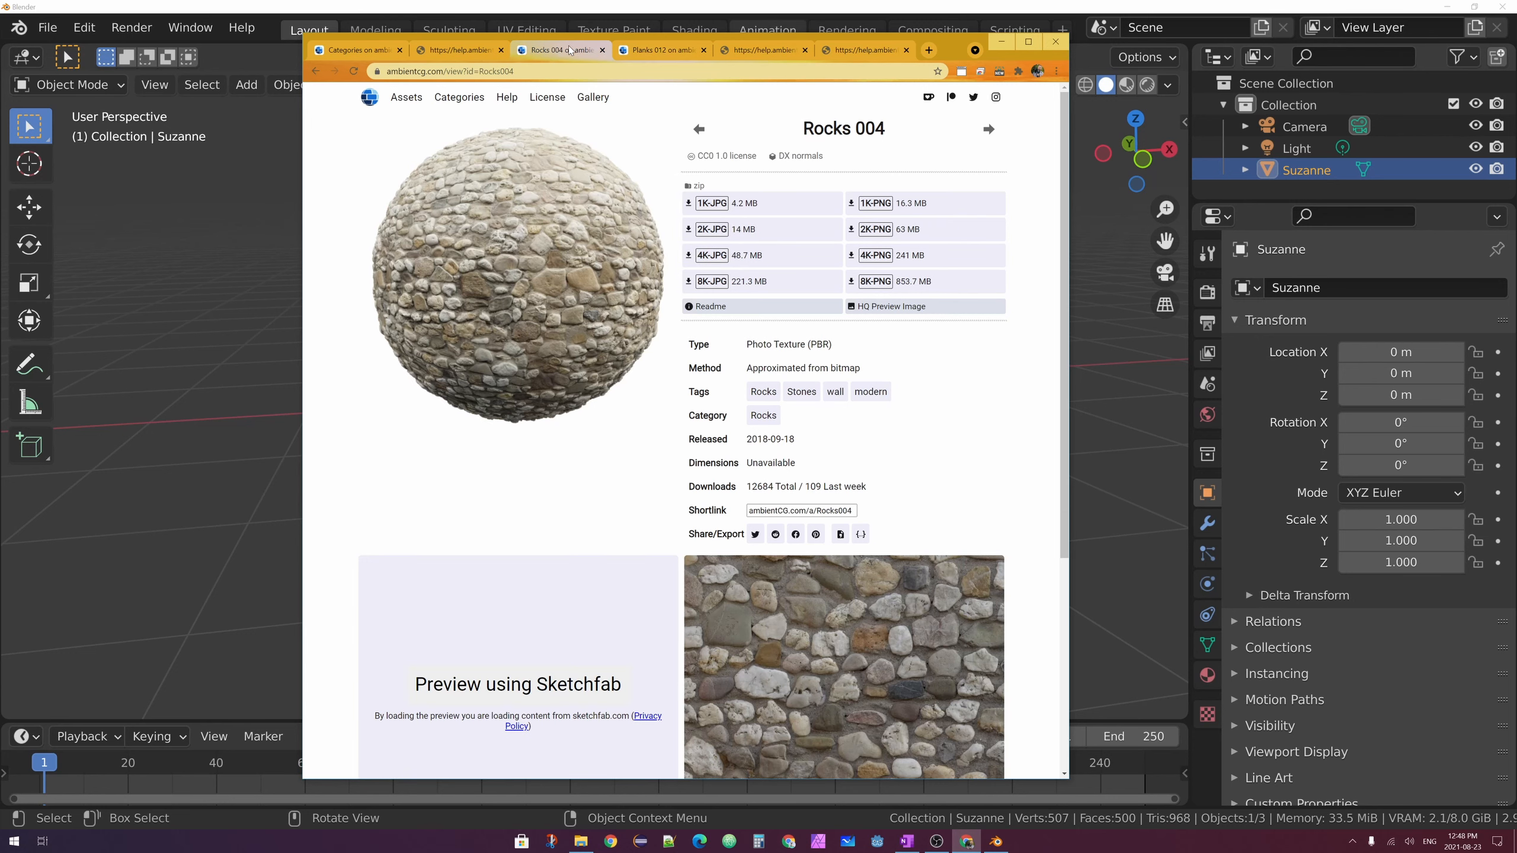
# Minimize the browser and Blender windows and look at the 7-Zip extraction options for the Planks012_2K-JPG archive, then dismiss them
pyautogui.click(998, 40)
pyautogui.click(1447, 6)
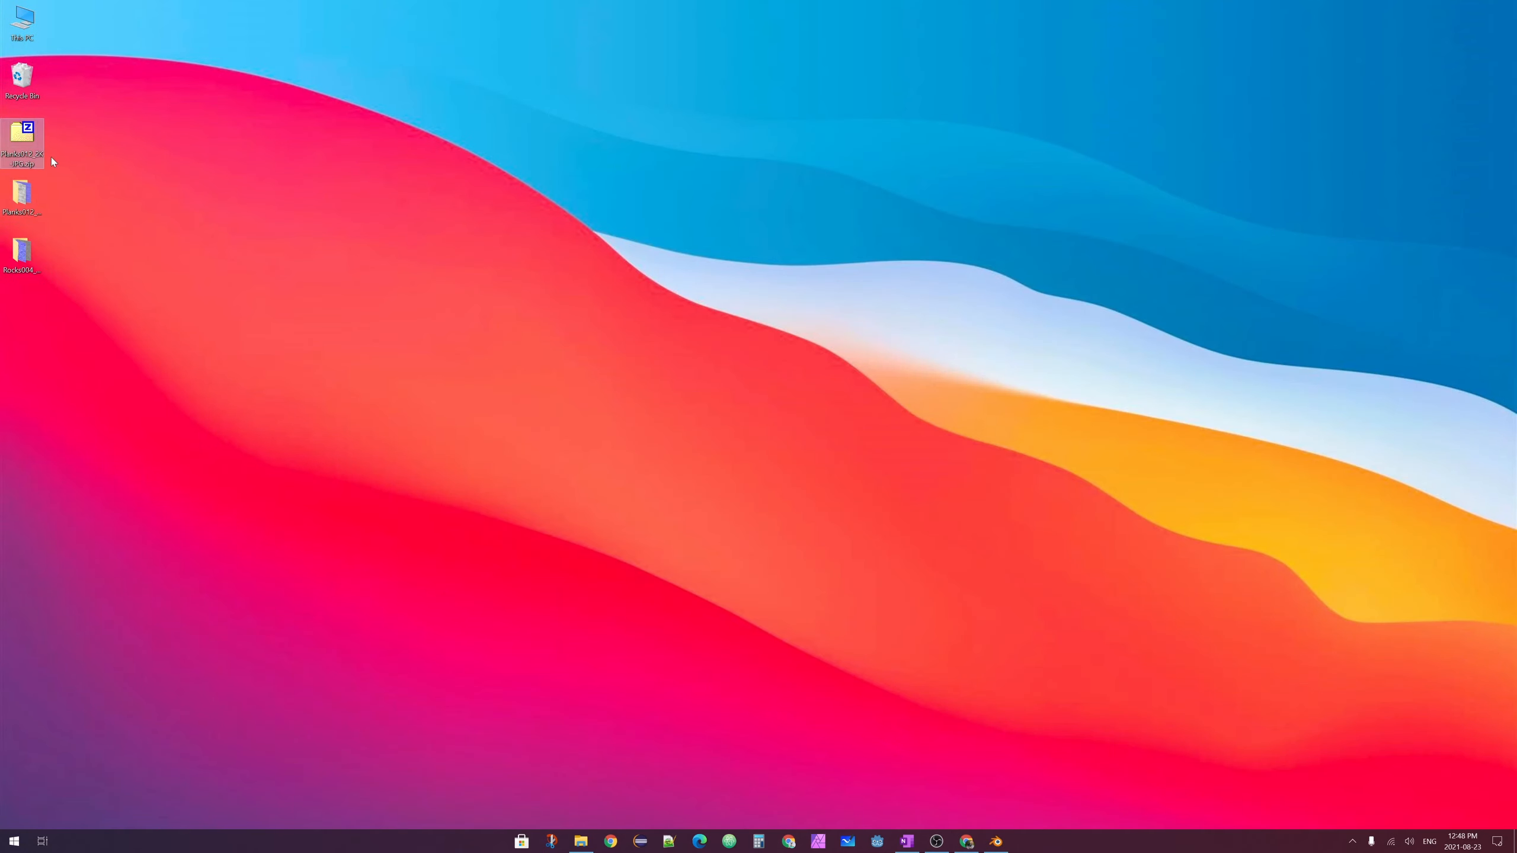
pyautogui.click(17, 162)
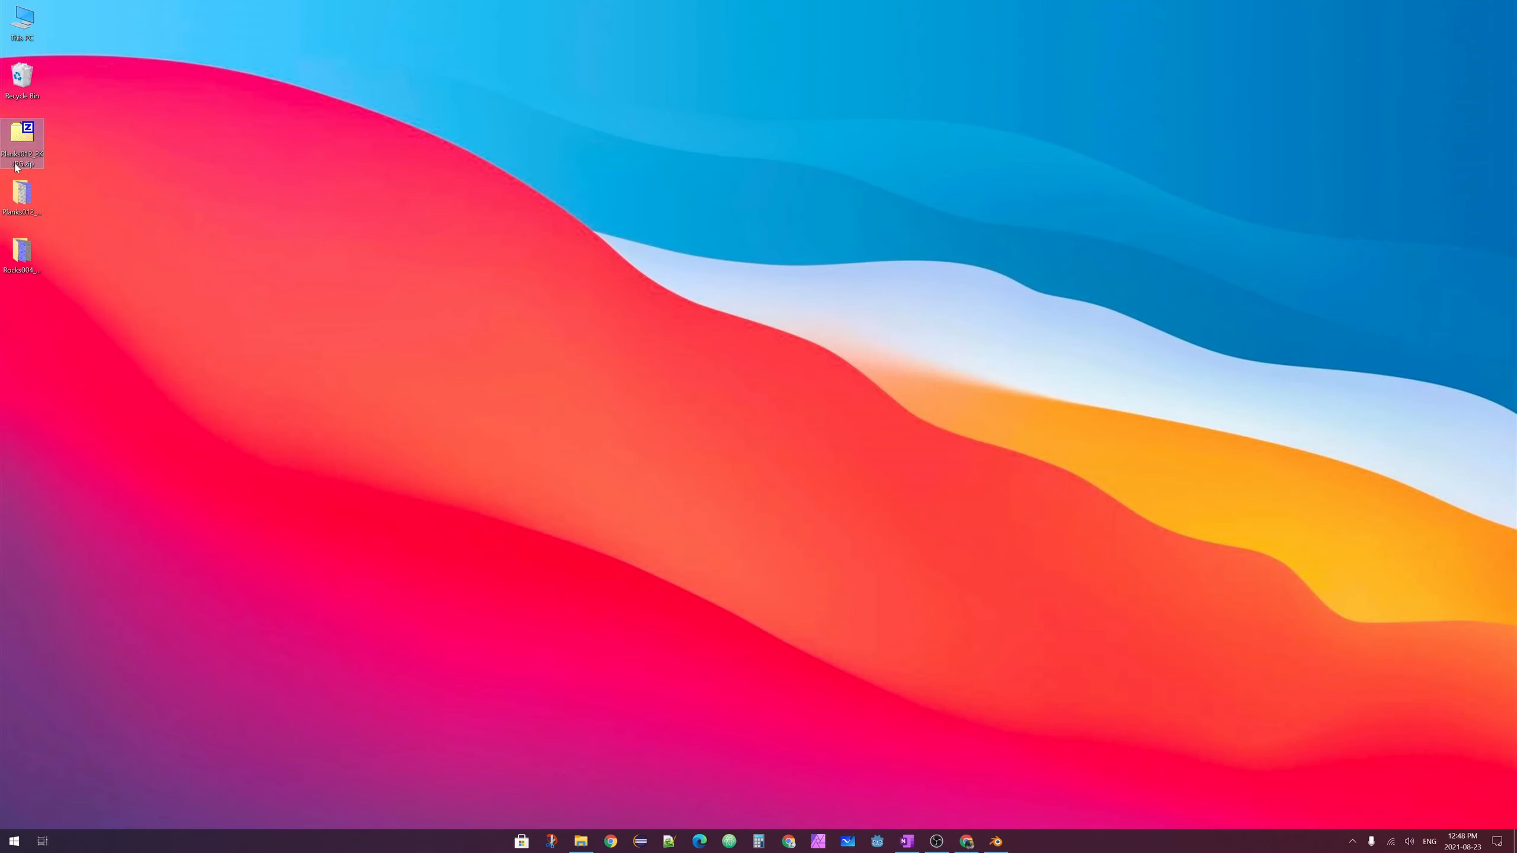
pyautogui.rightClick(22, 132)
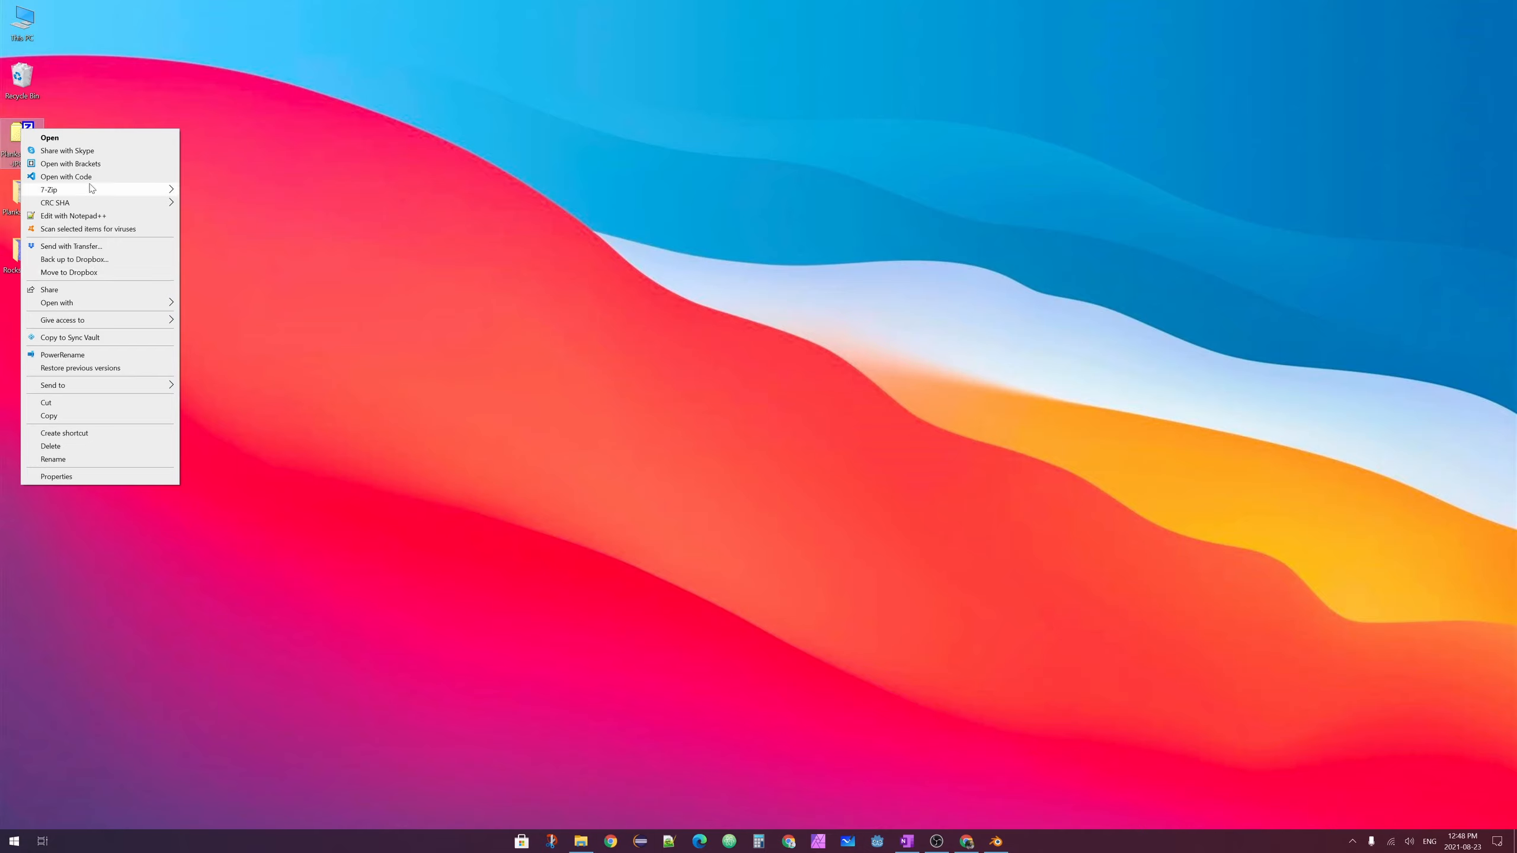
pyautogui.moveTo(89, 191)
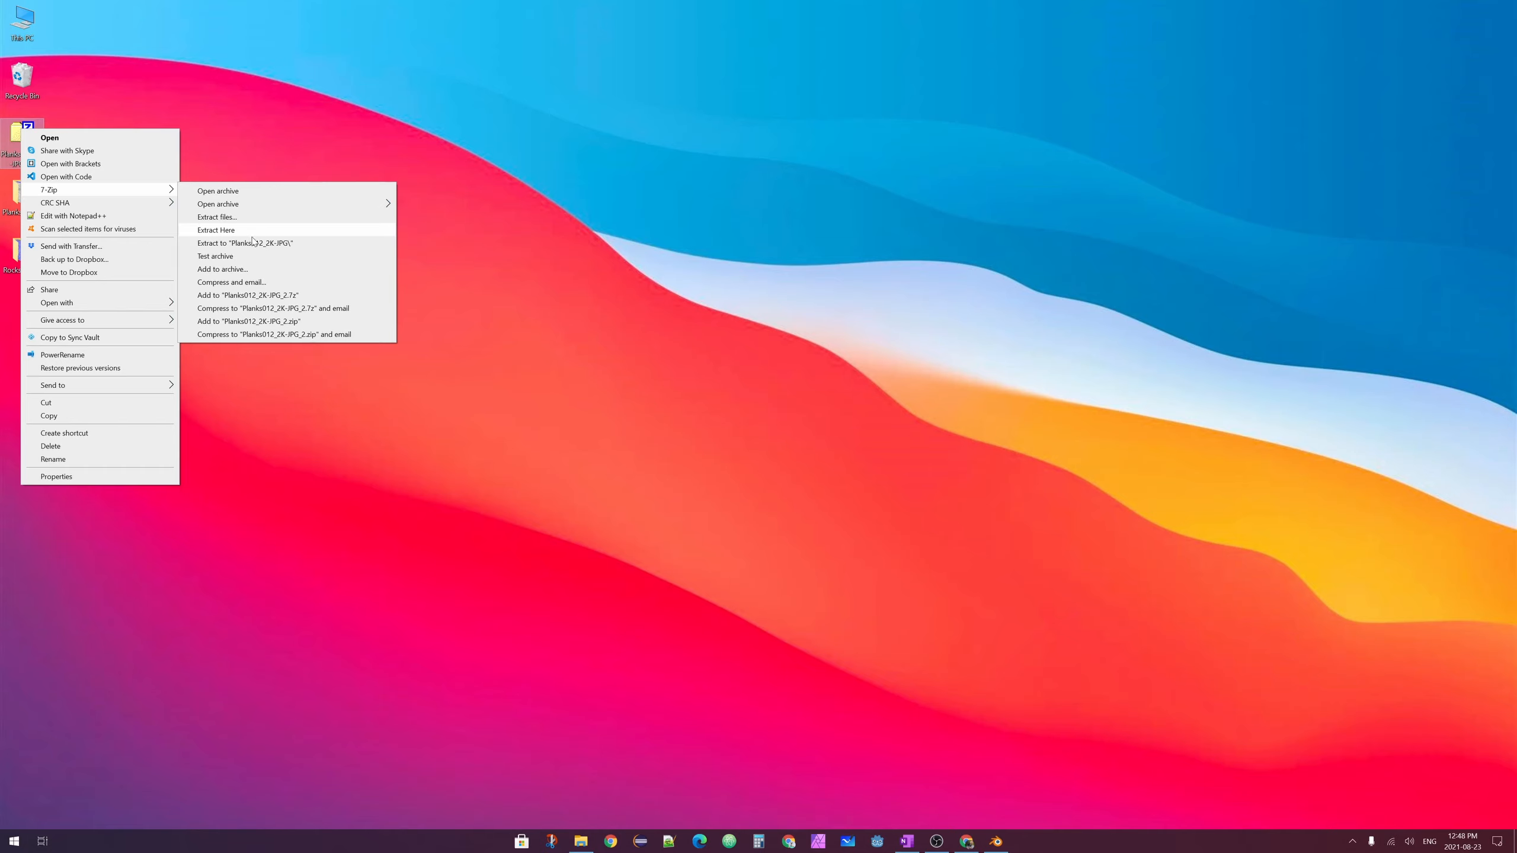
pyautogui.click(265, 144)
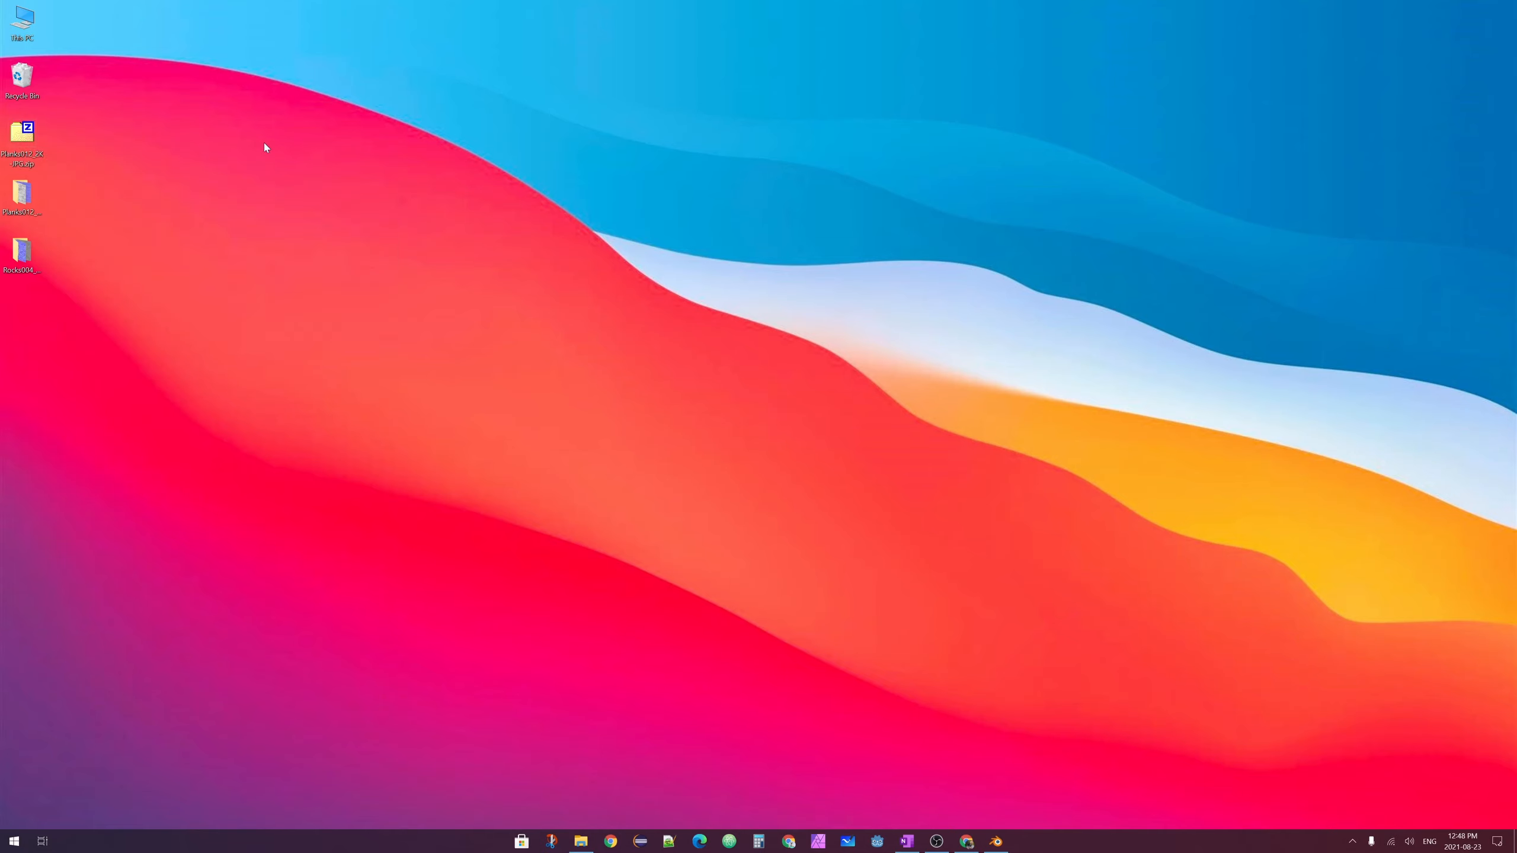
# Inspect the texture map files in the Planks012_2K-JPG and Rocks004_2K-JPG desktop folders, closing each folder window
pyautogui.doubleClick(21, 190)
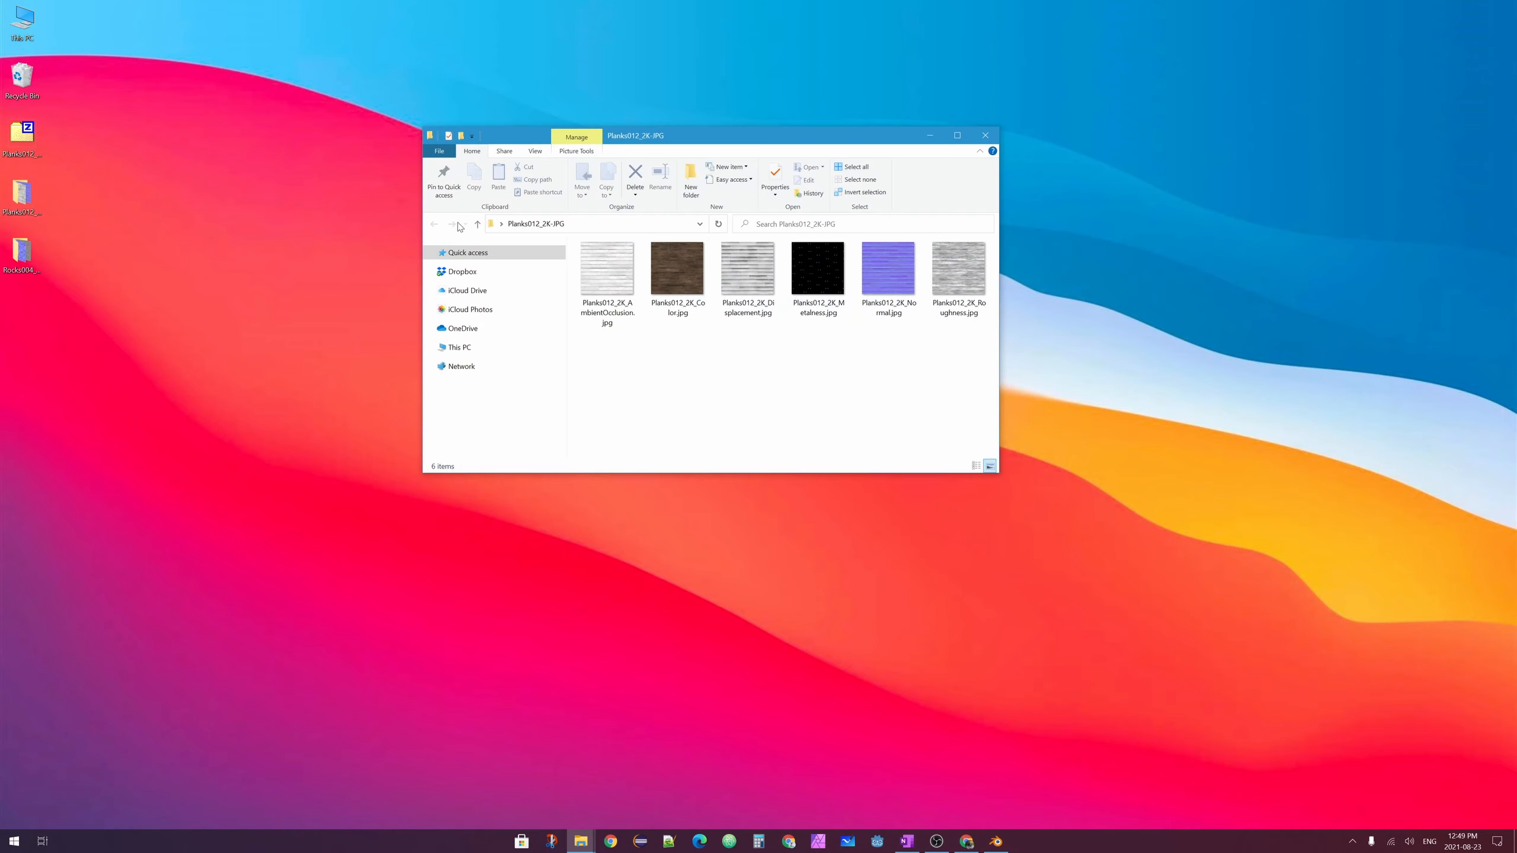
pyautogui.click(985, 136)
pyautogui.click(33, 255)
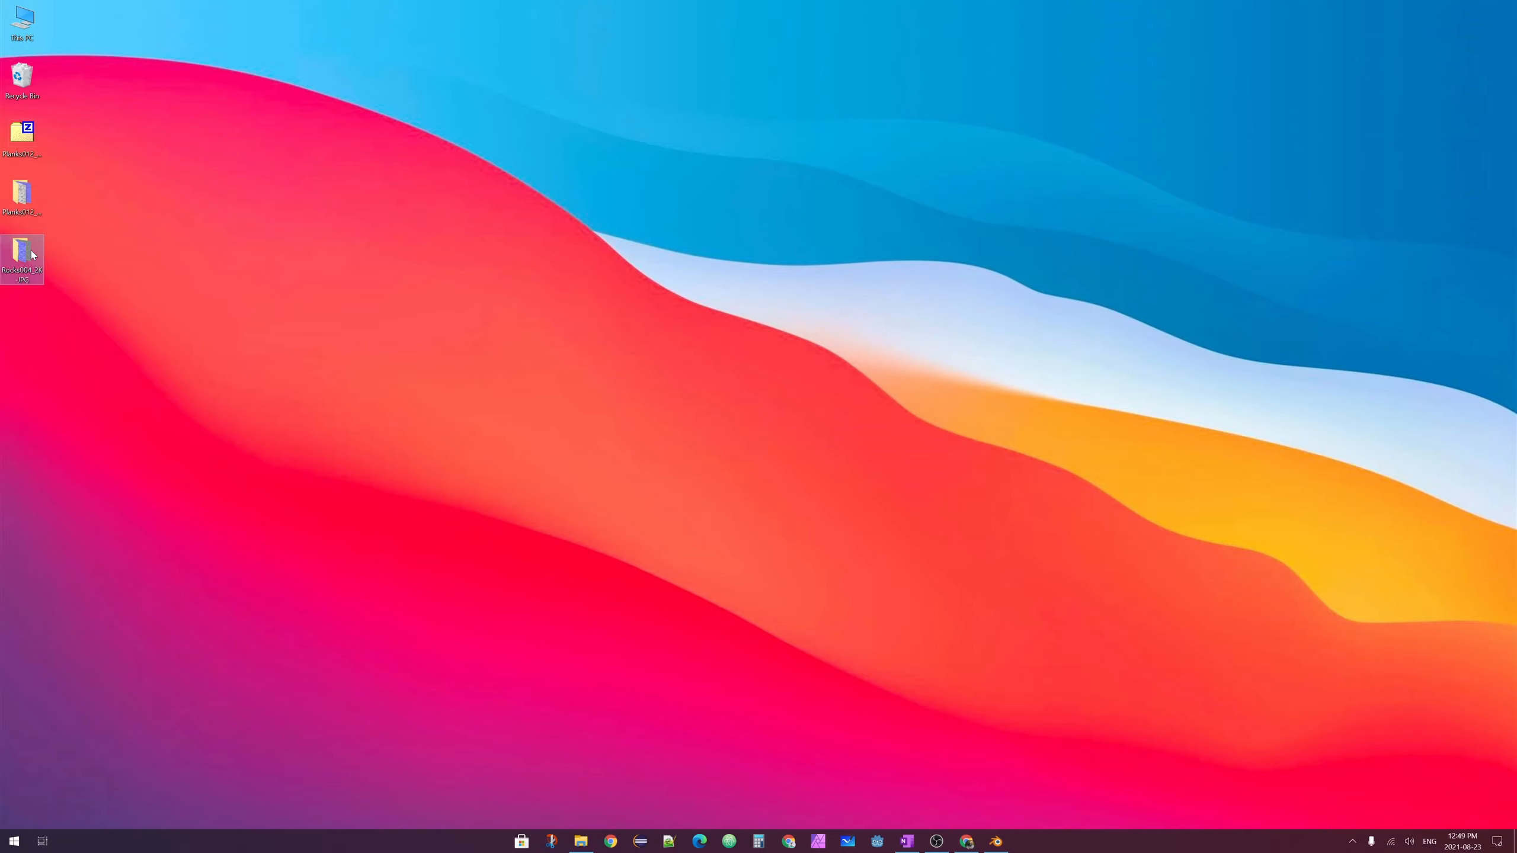
pyautogui.doubleClick(33, 256)
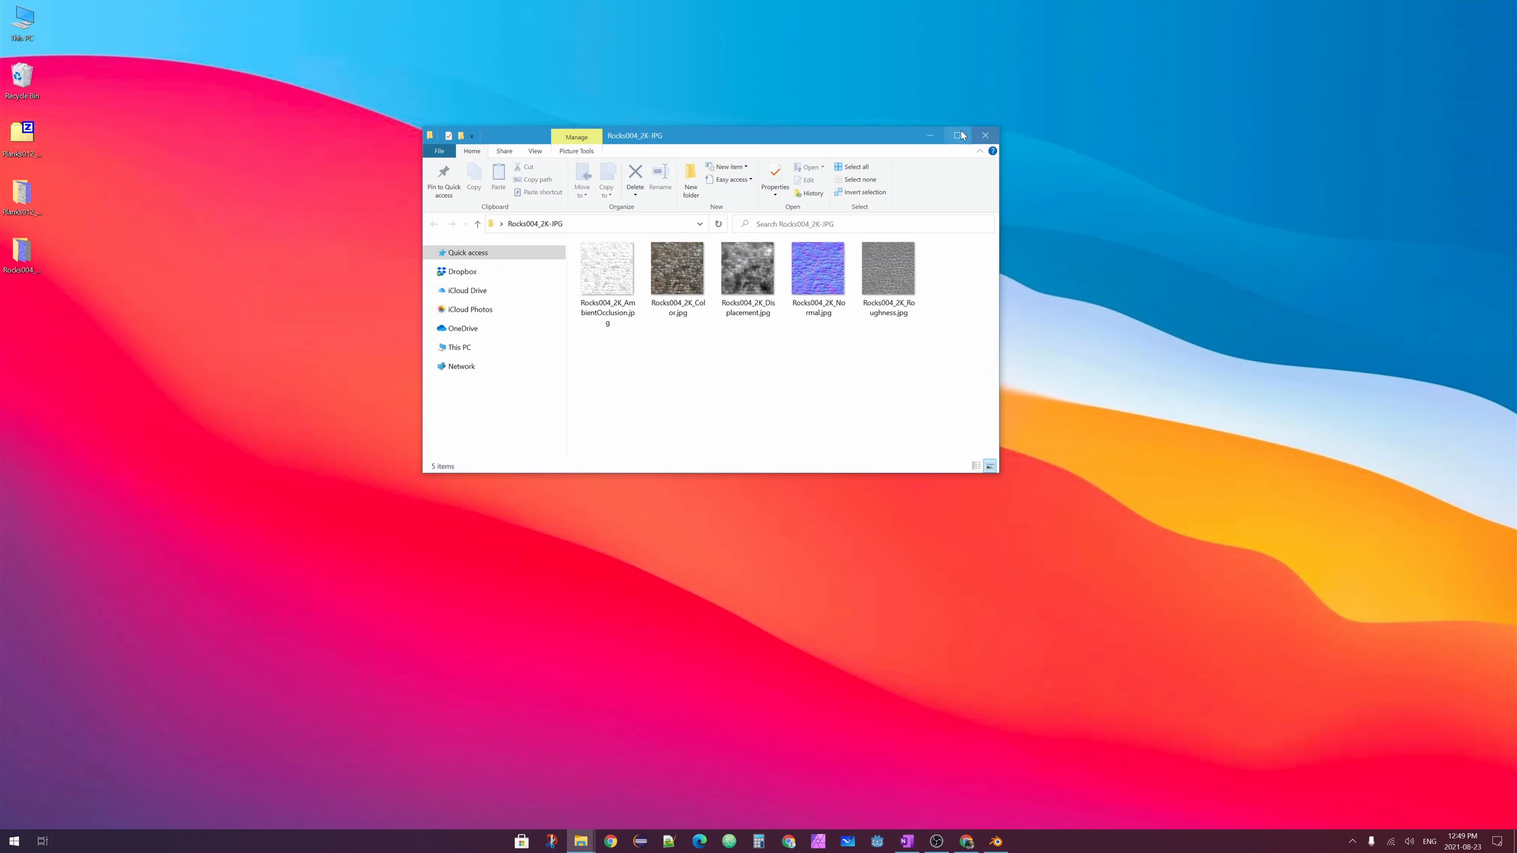
pyautogui.click(985, 135)
# Switch to Blender, split the 3D Viewport into two side-by-side areas, turn one into a Shader Editor and narrow its sidebar
pyautogui.click(996, 841)
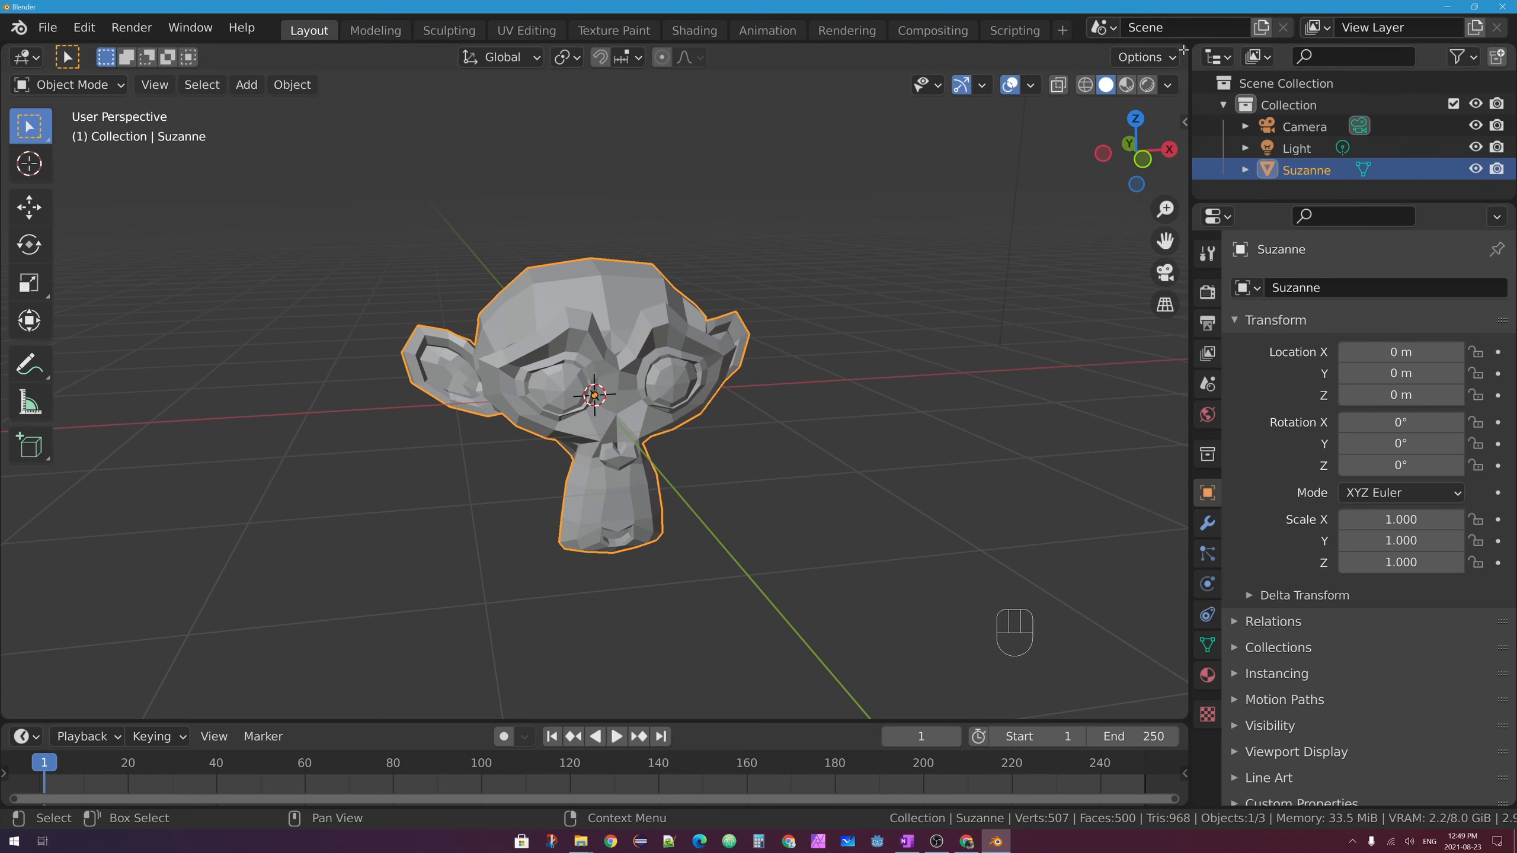
pyautogui.moveTo(1183, 51); pyautogui.dragTo(564, 50)
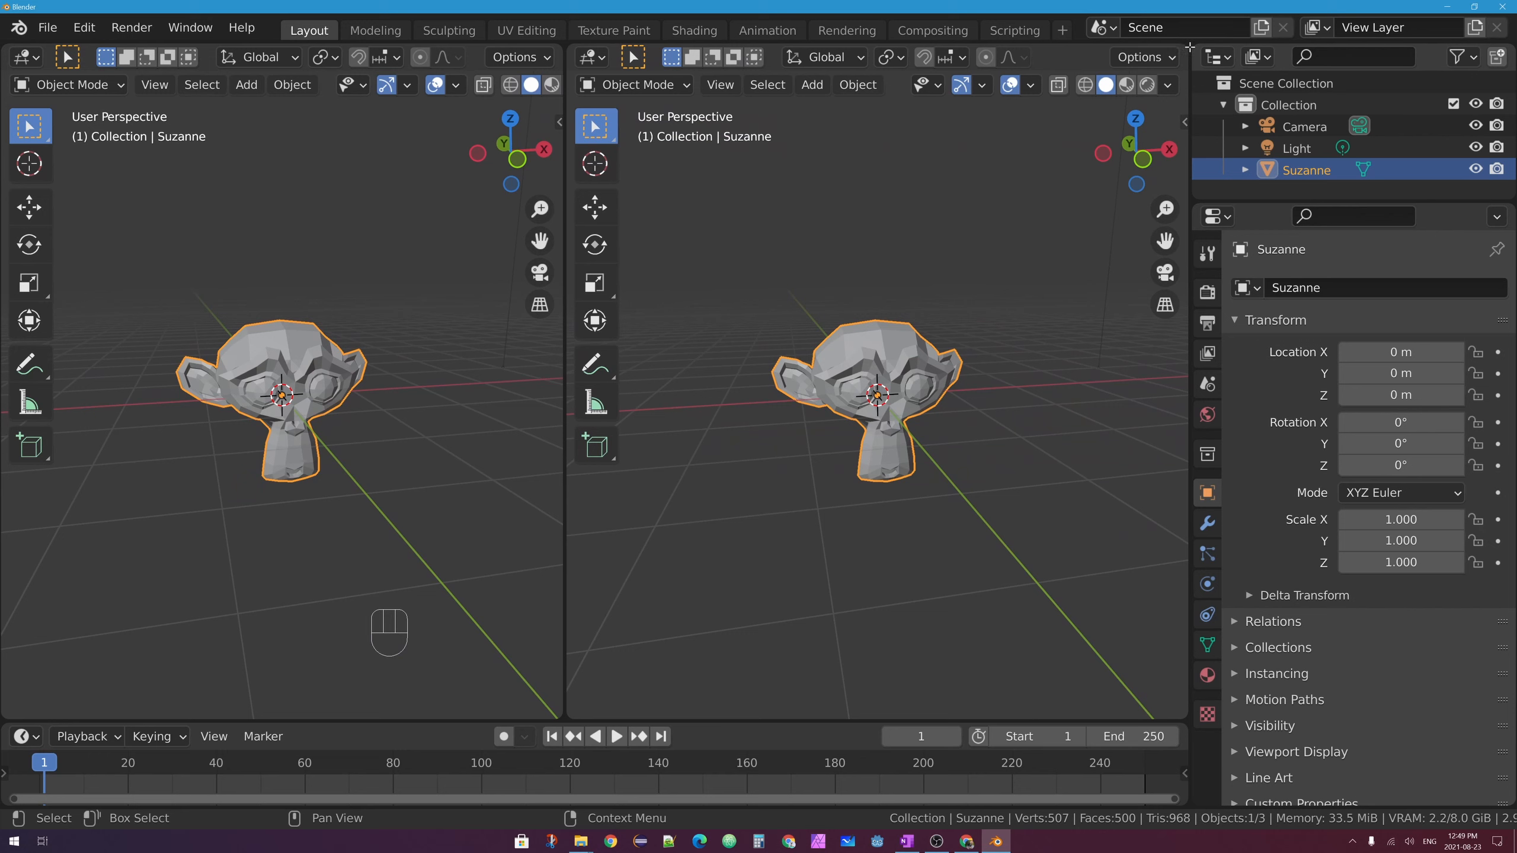
pyautogui.moveTo(1184, 50); pyautogui.dragTo(1074, 90)
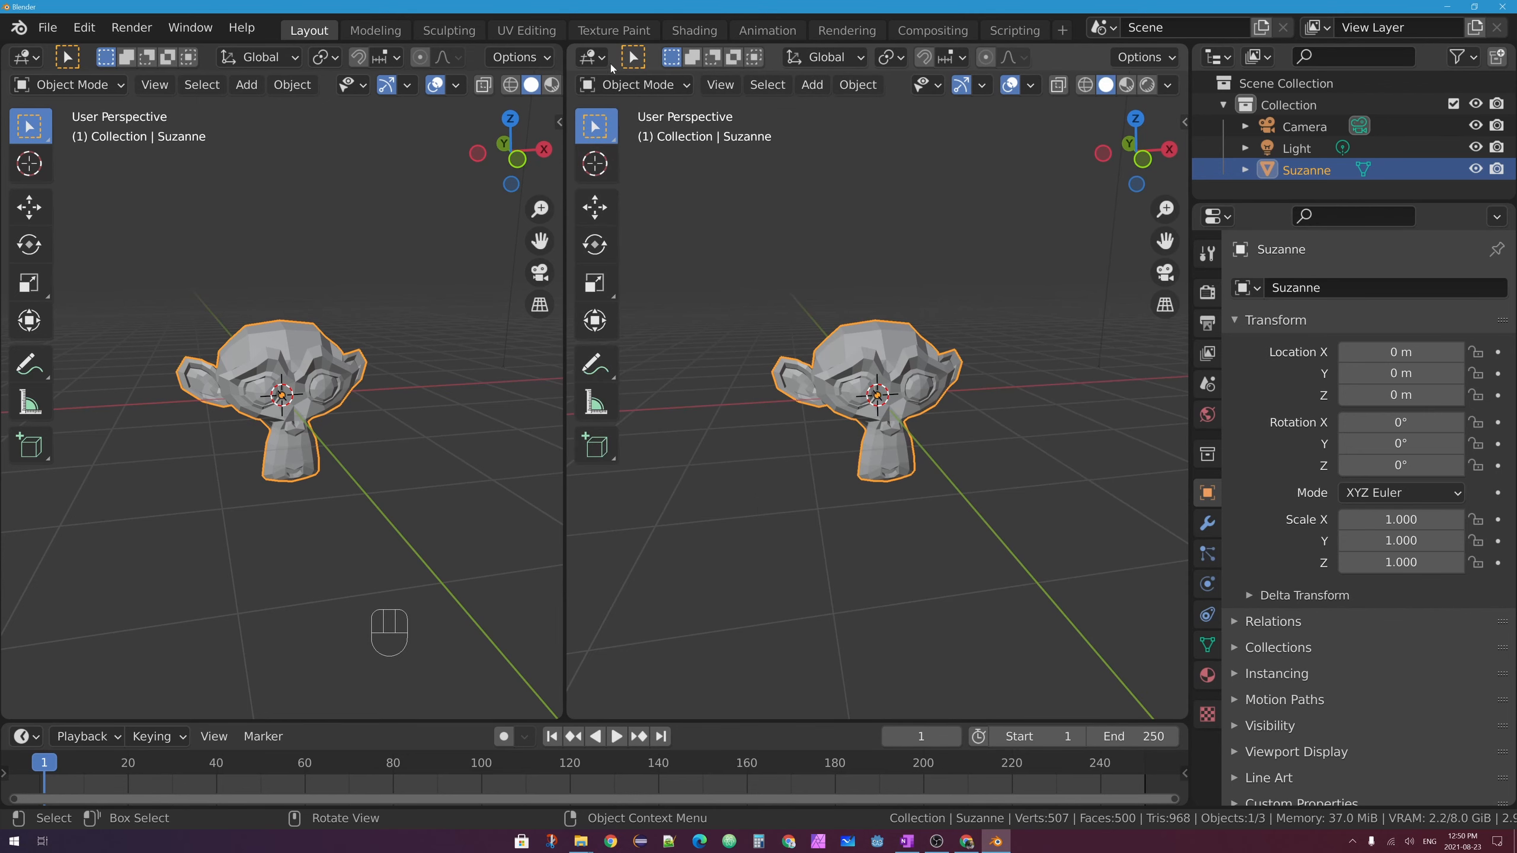
pyautogui.click(592, 57)
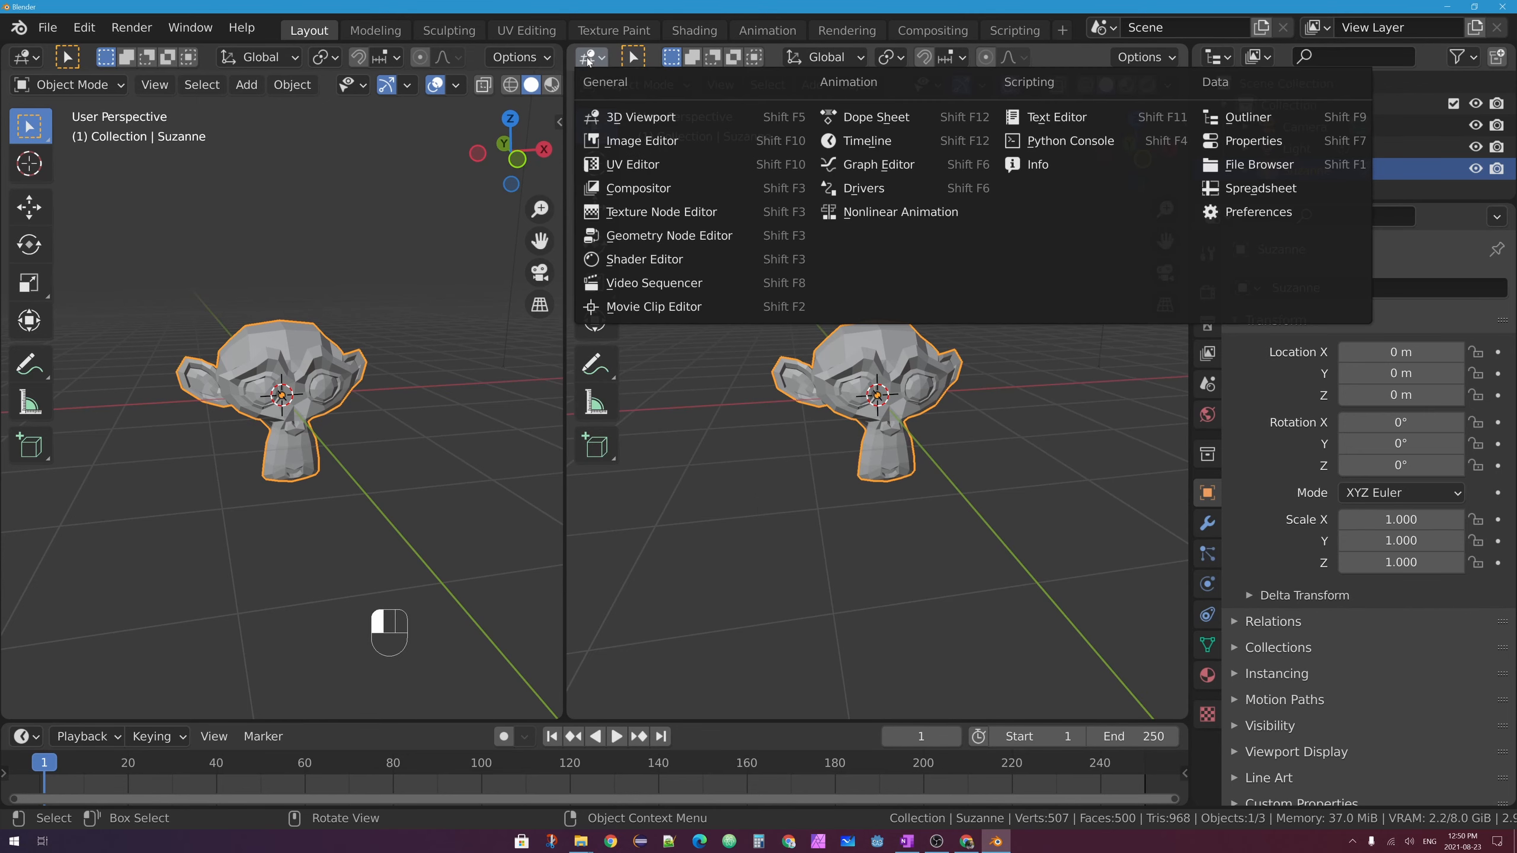
pyautogui.click(667, 259)
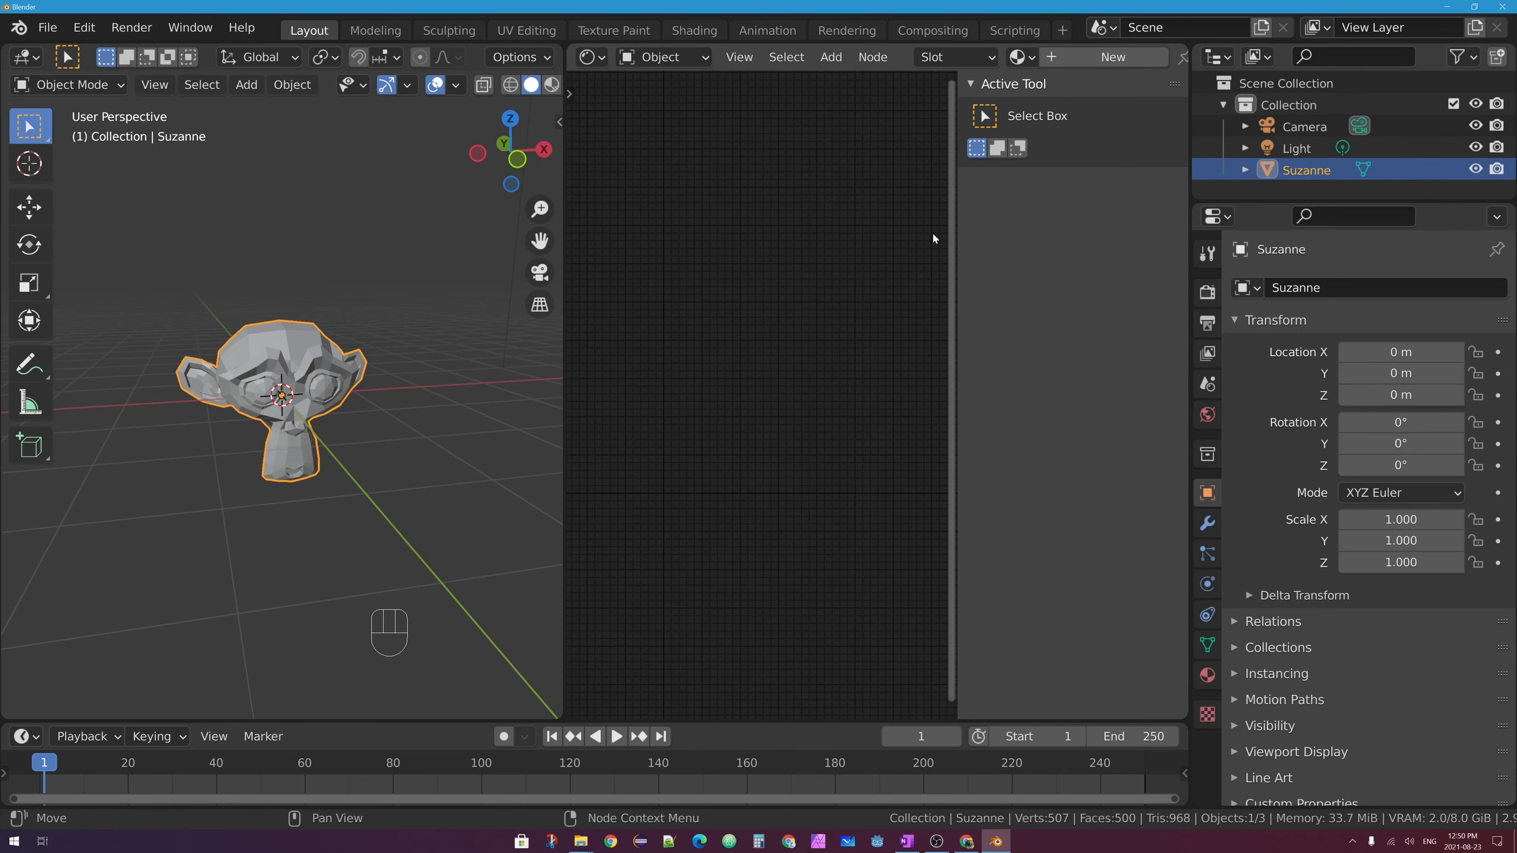
pyautogui.click(588, 57)
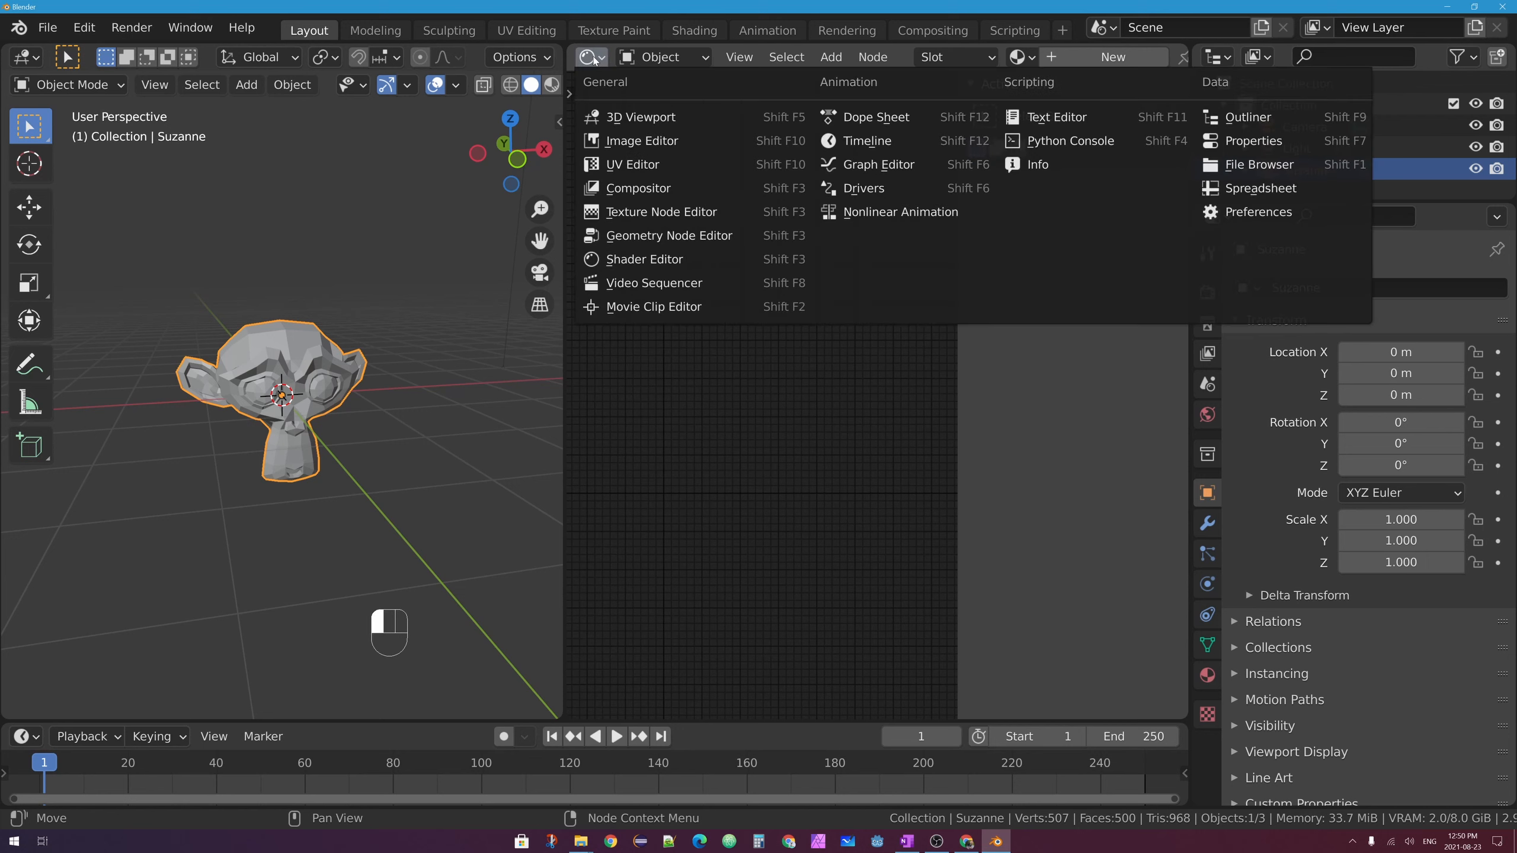
pyautogui.click(679, 258)
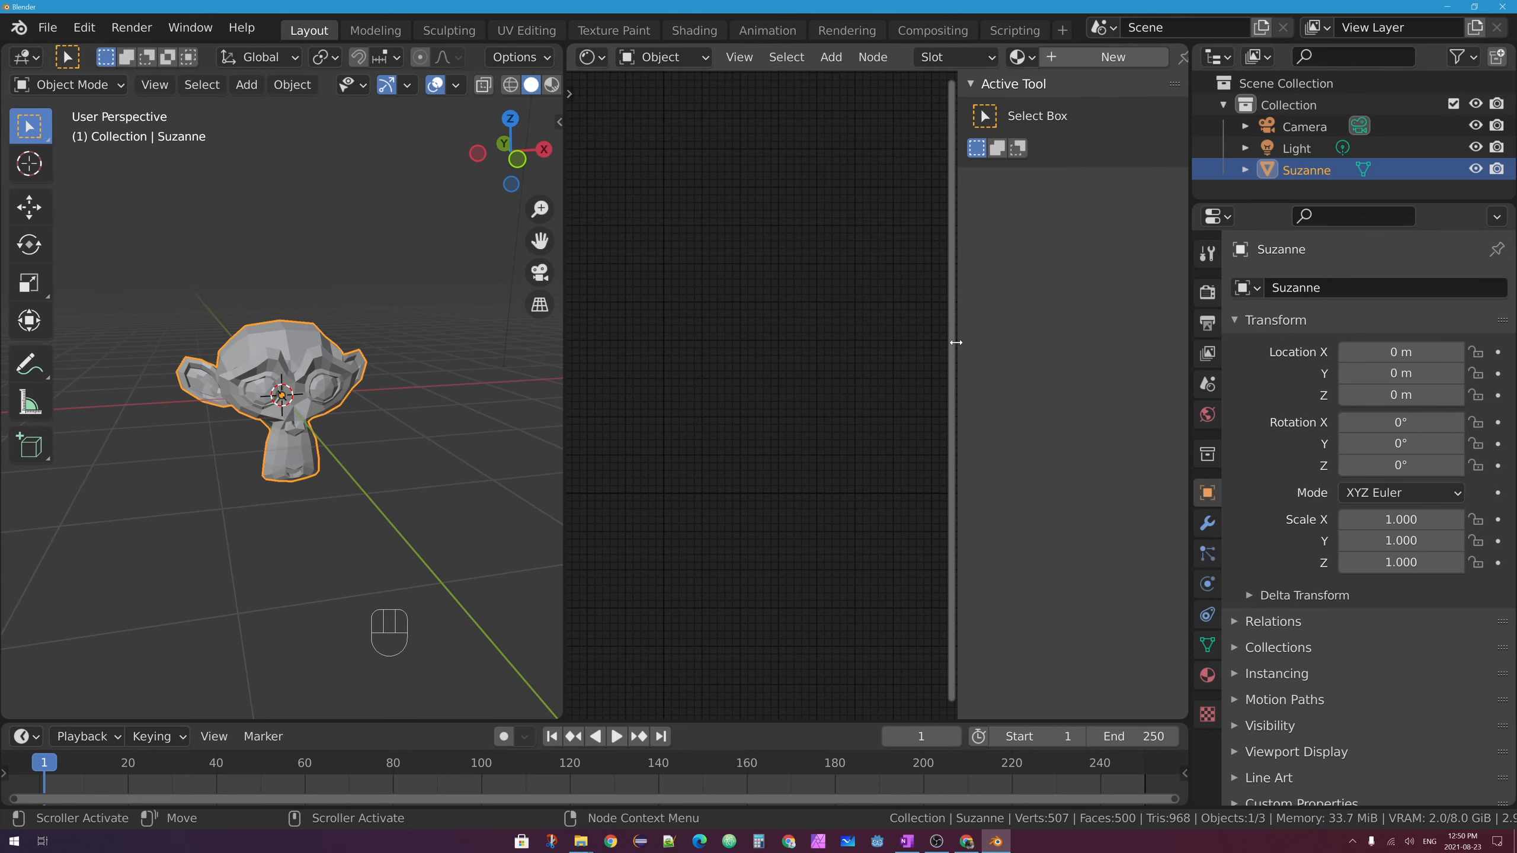
pyautogui.moveTo(958, 358); pyautogui.dragTo(995, 339)
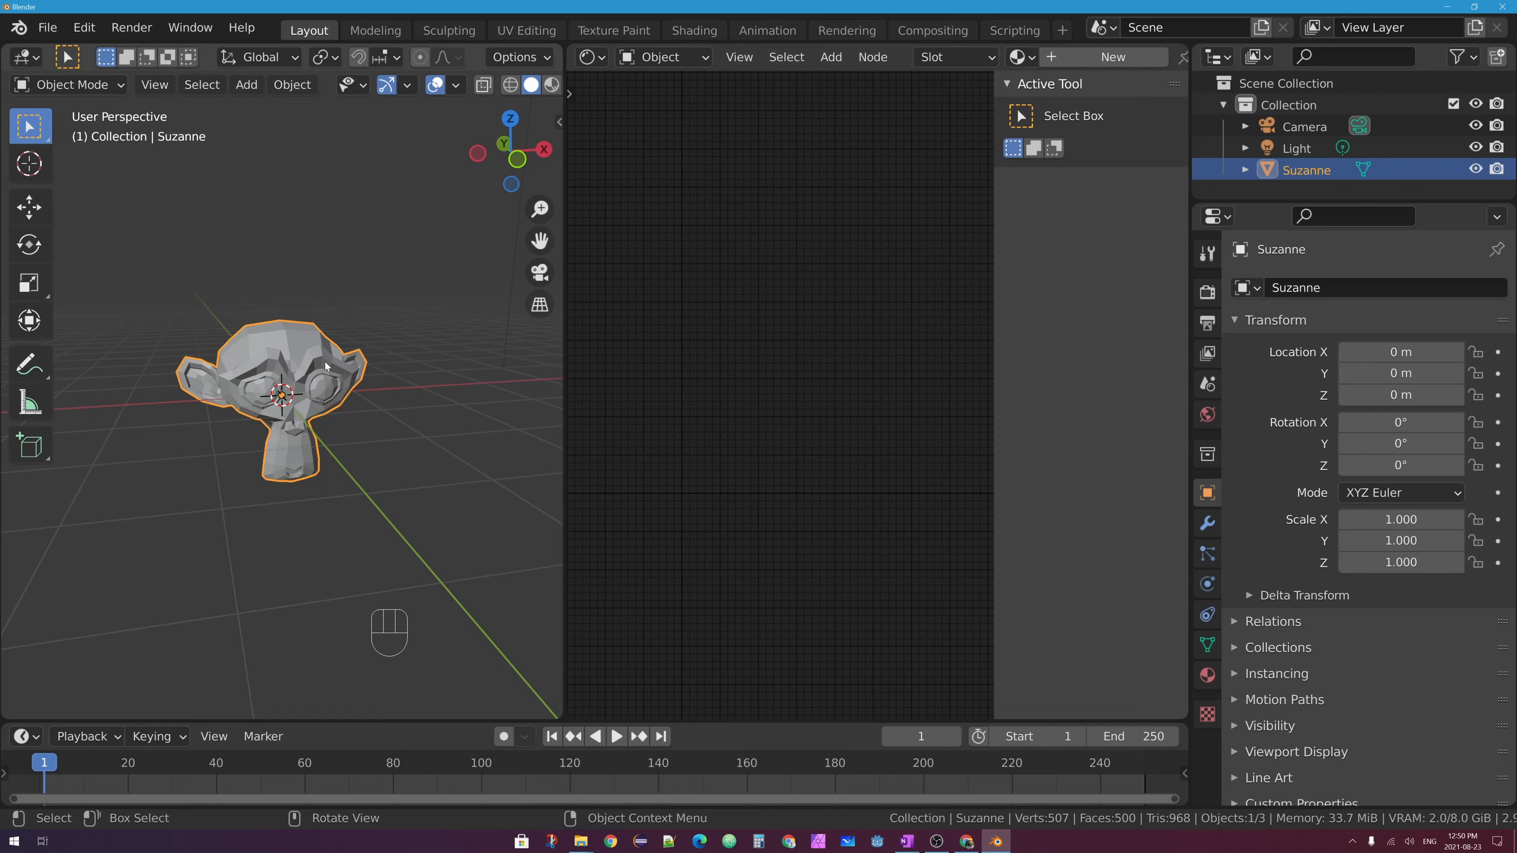
# Create a new material for the selected Suzanne monkey mesh
pyautogui.click(291, 354)
pyautogui.scroll(3, 263, 365)
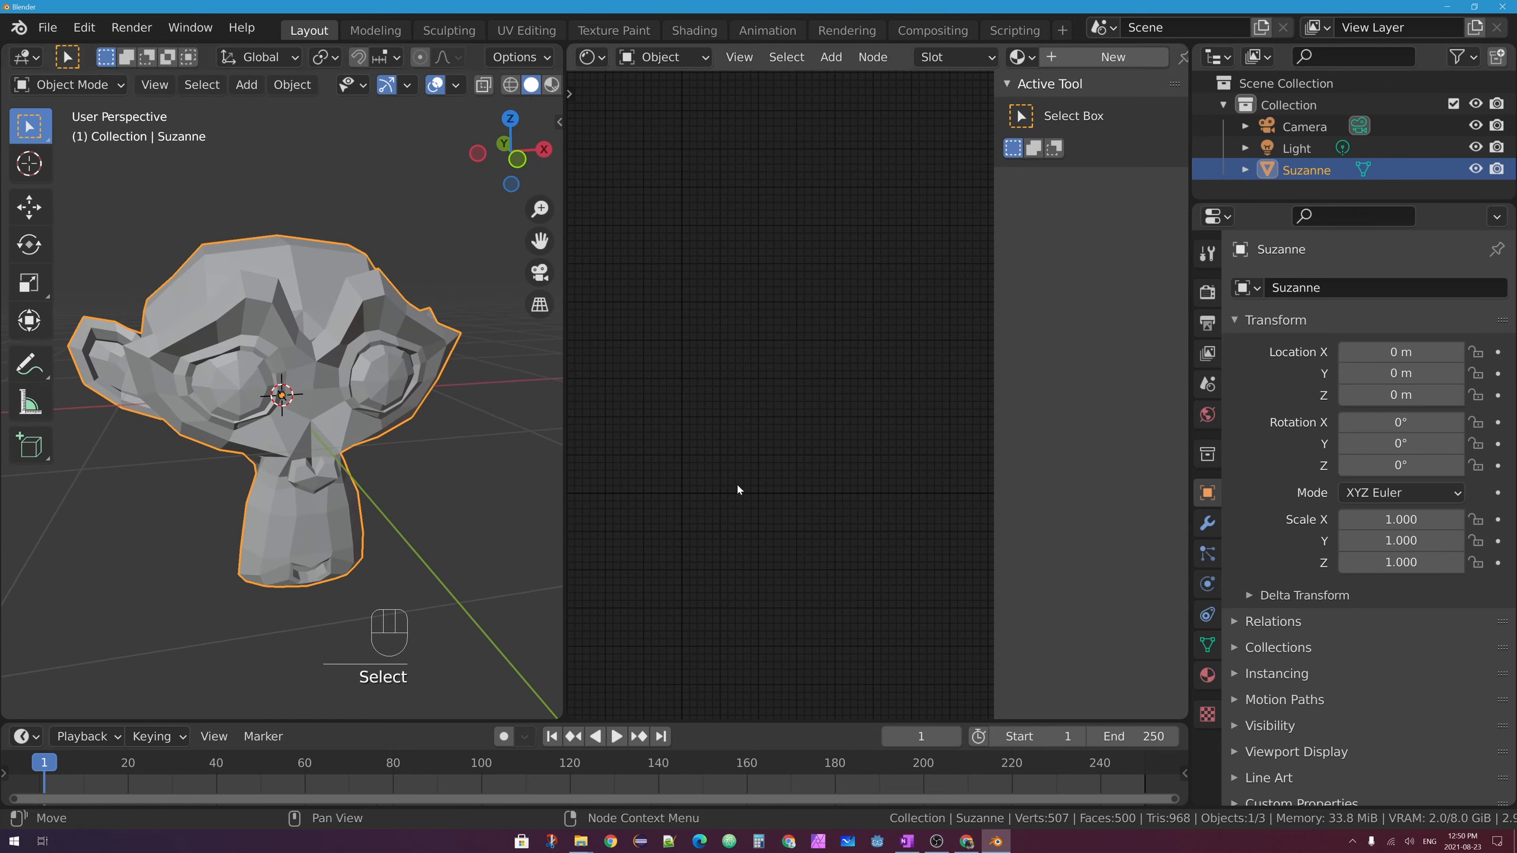
pyautogui.click(1208, 675)
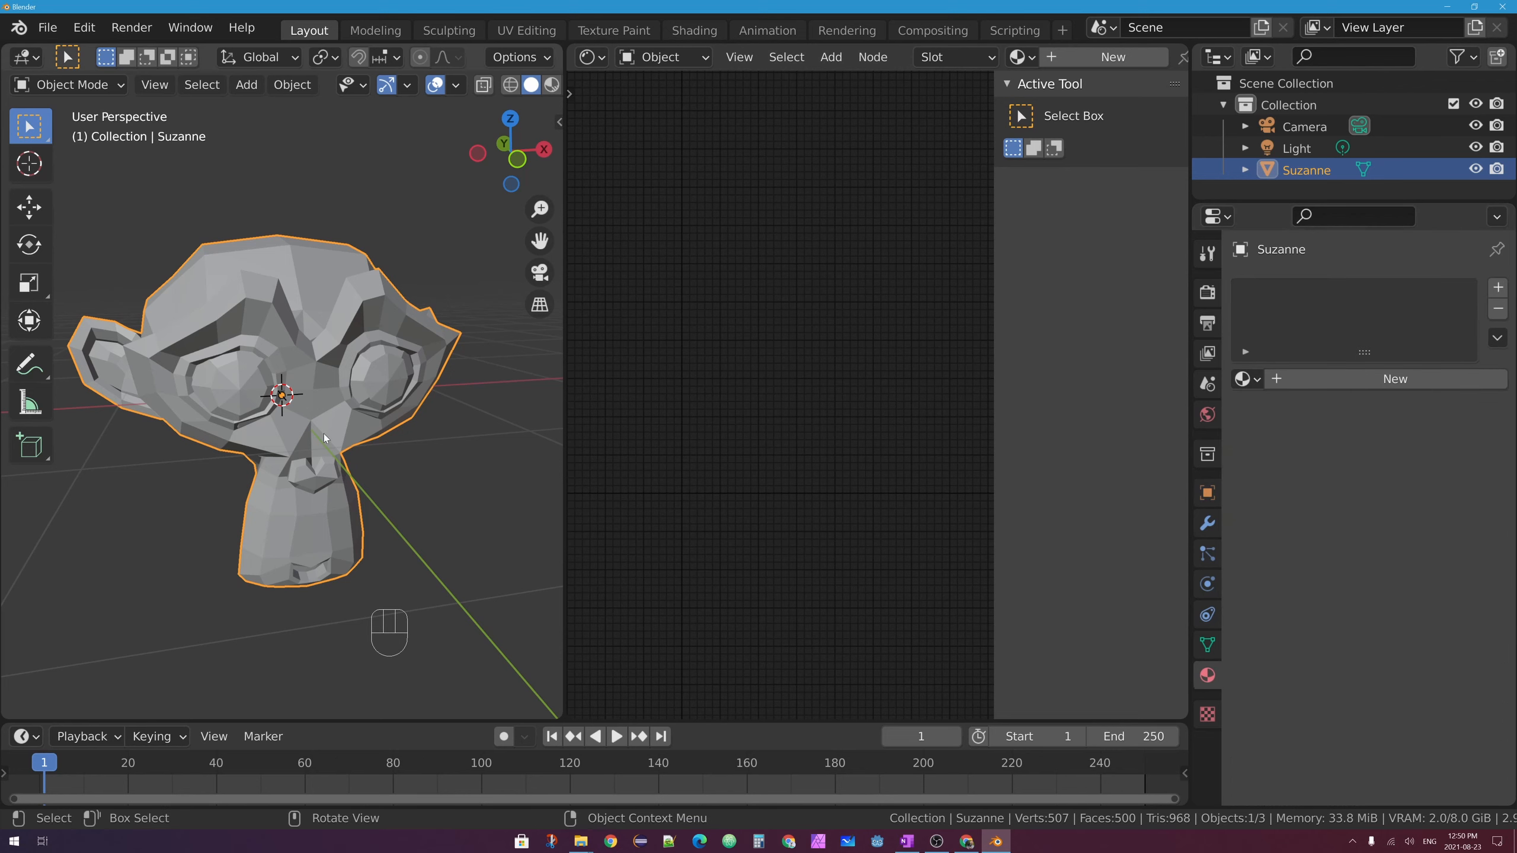
pyautogui.click(1402, 379)
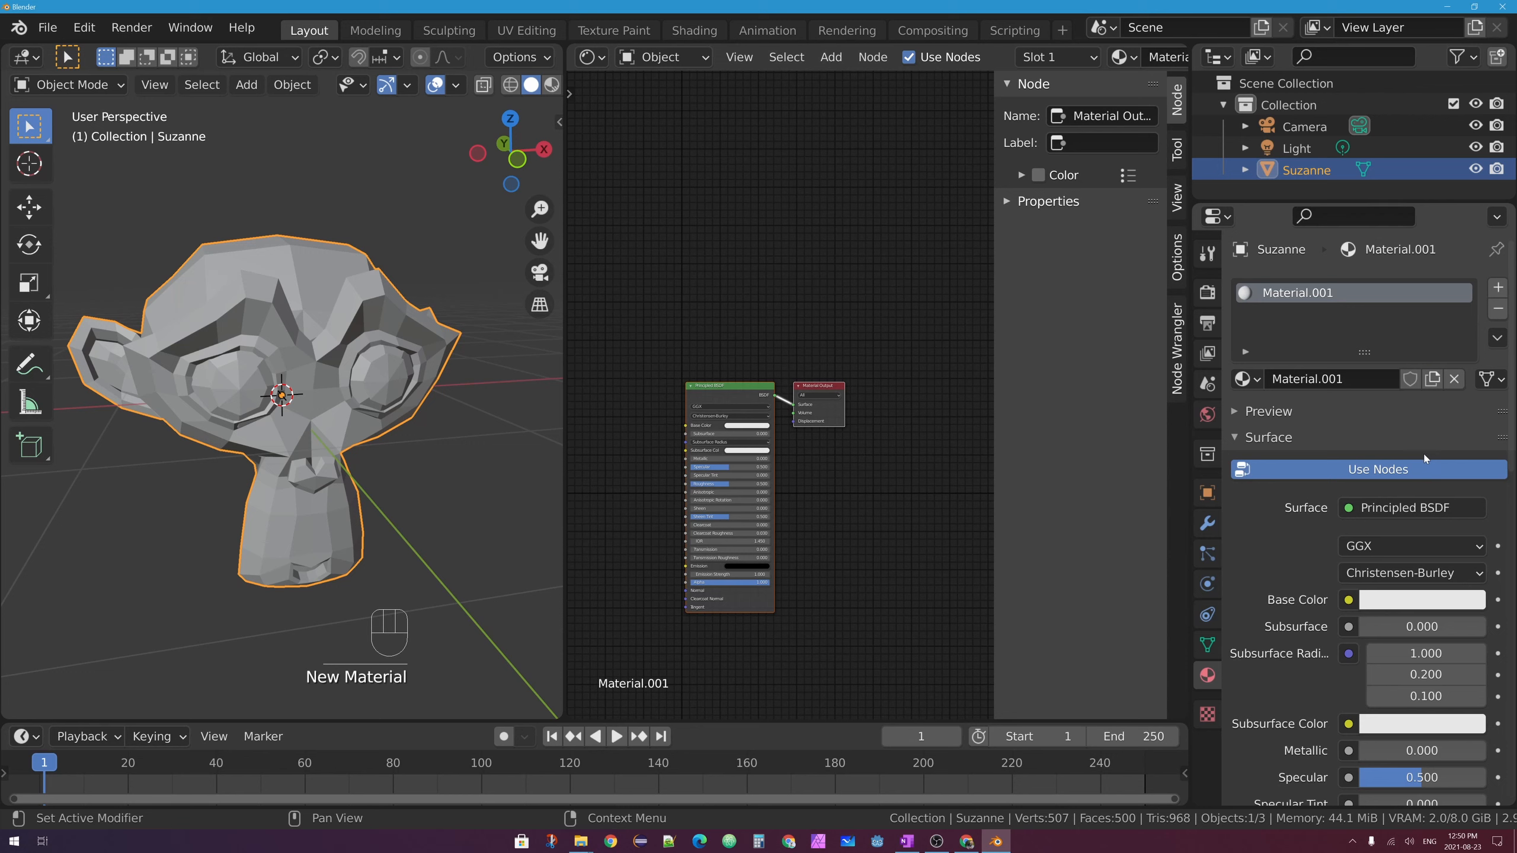
# Compare the new material's Principled BSDF surface settings with the matching inputs on its shader node
pyautogui.scroll(-8, 1318, 526)
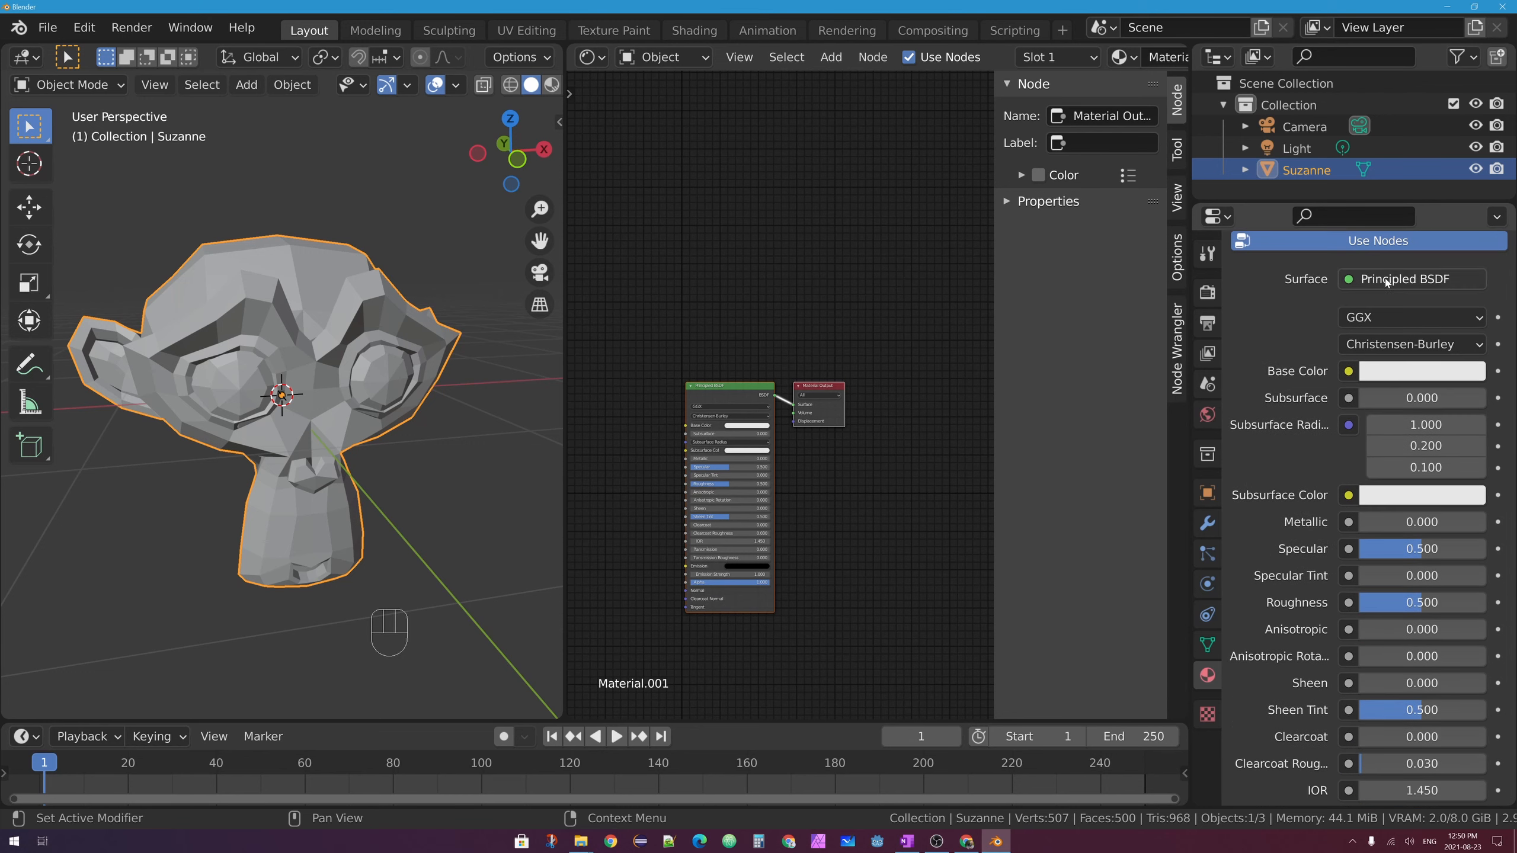
pyautogui.moveTo(1384, 303); pyautogui.dragTo(1375, 406, button='middle')
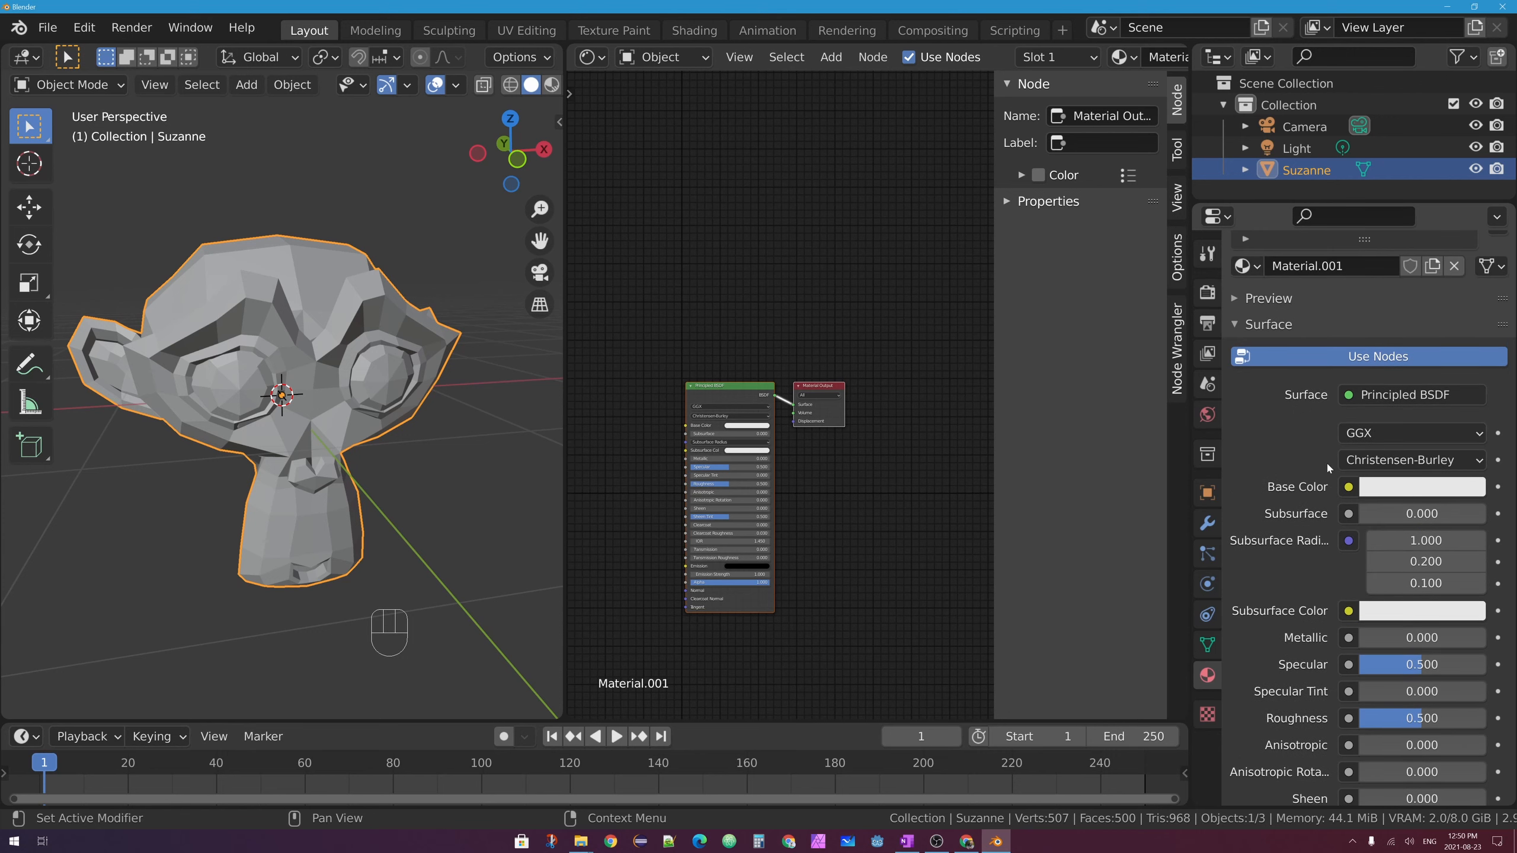
pyautogui.moveTo(1395, 650); pyautogui.dragTo(1389, 337, button='middle')
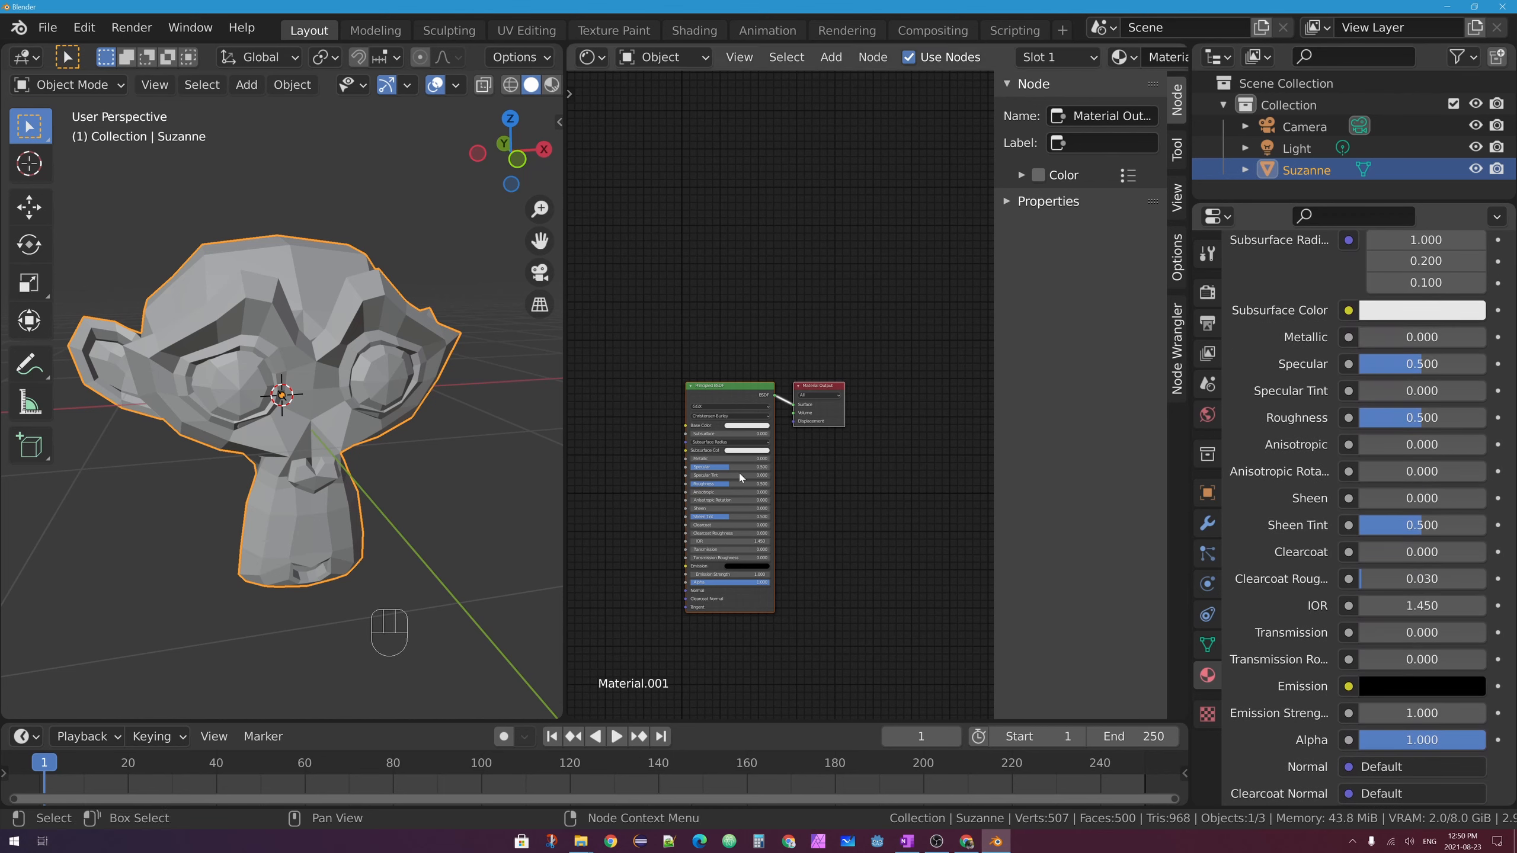
pyautogui.scroll(2, 742, 381)
pyautogui.scroll(3, 706, 418)
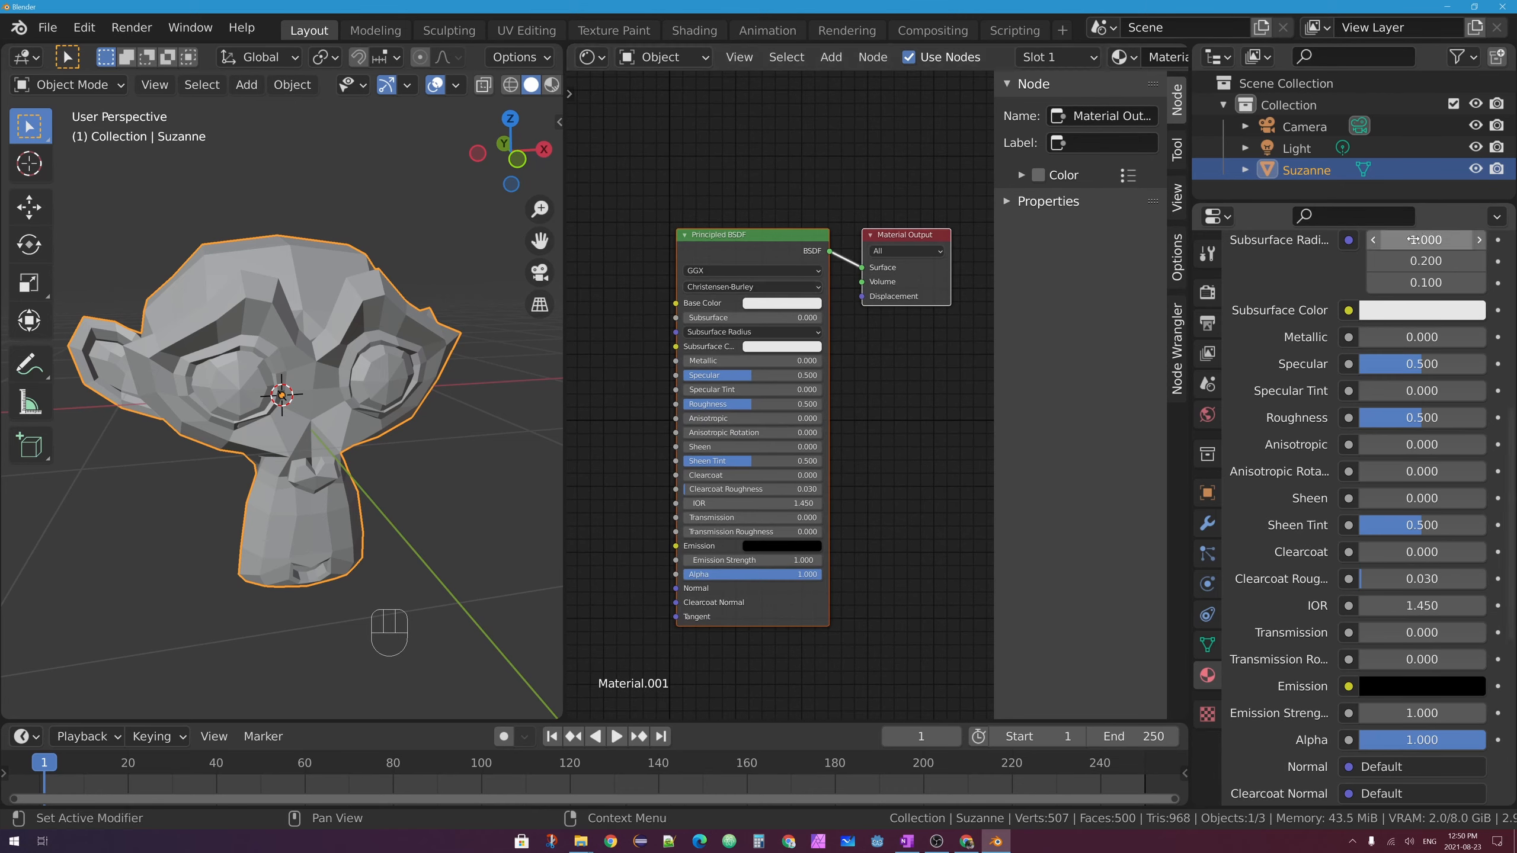
pyautogui.scroll(10, 1392, 334)
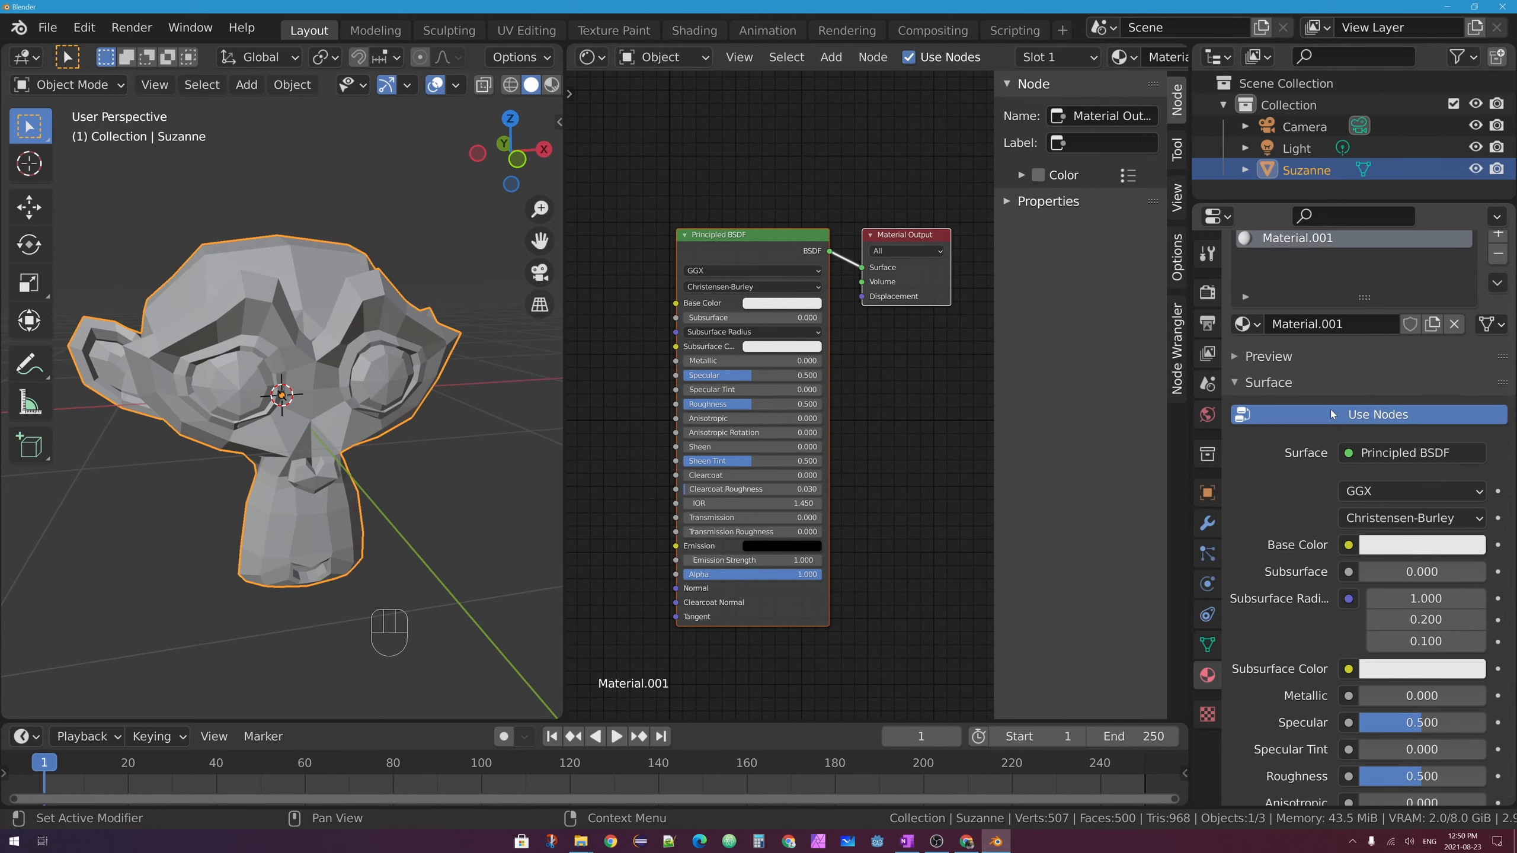
pyautogui.moveTo(836, 233)
pyautogui.mouseDown(button='middle')
pyautogui.moveTo(896, 246)
pyautogui.moveTo(866, 230)
pyautogui.mouseUp(button='middle')
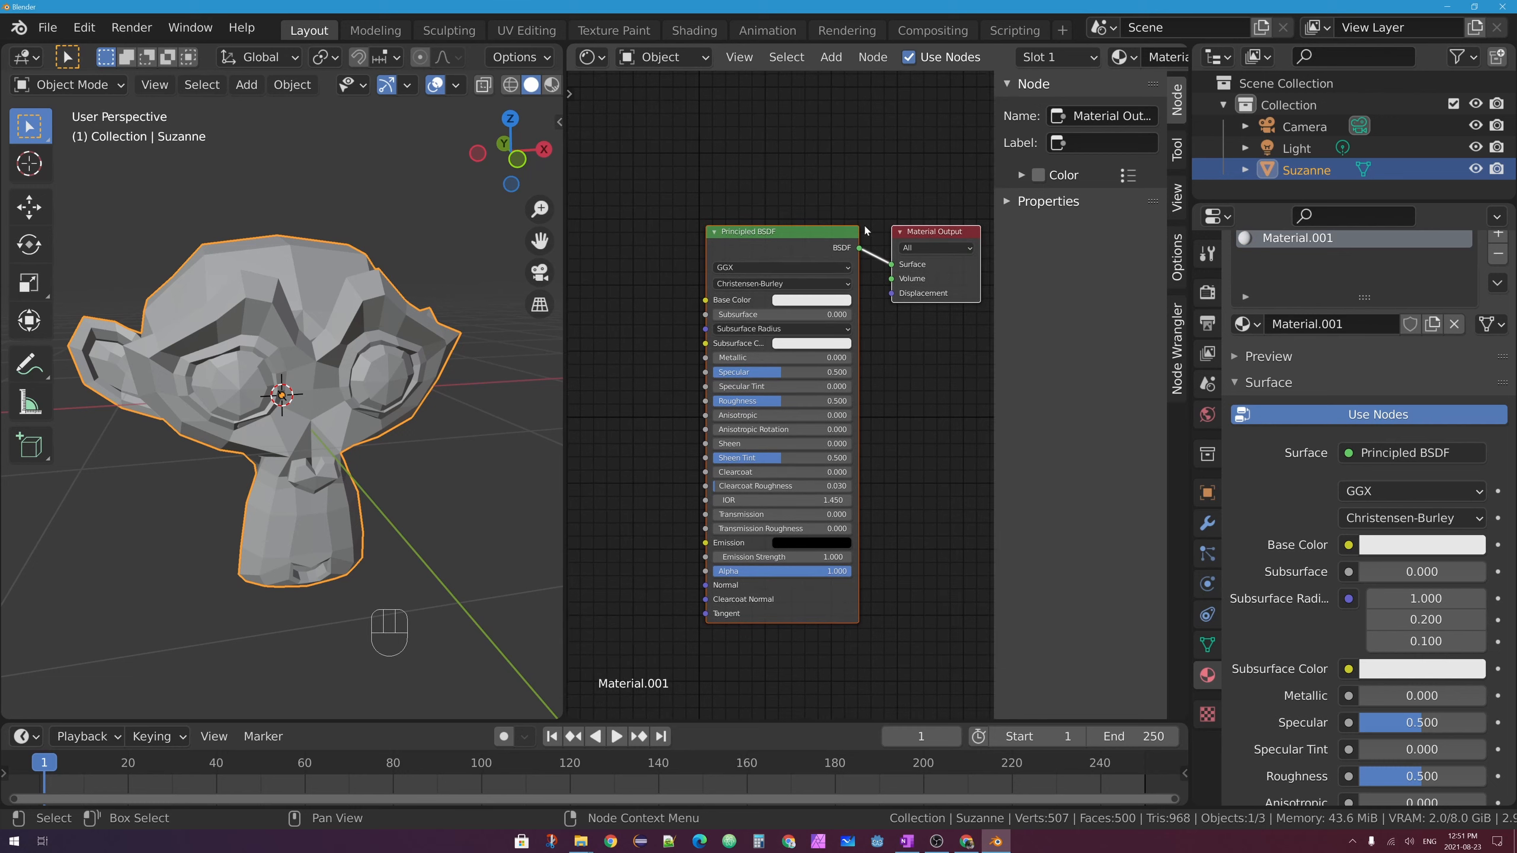
# Hide the Shader Editor's sidebar to make room for the Principled BSDF and Material Output nodes
pyautogui.moveTo(992, 183); pyautogui.dragTo(1186, 184)
pyautogui.scroll(3, 834, 276)
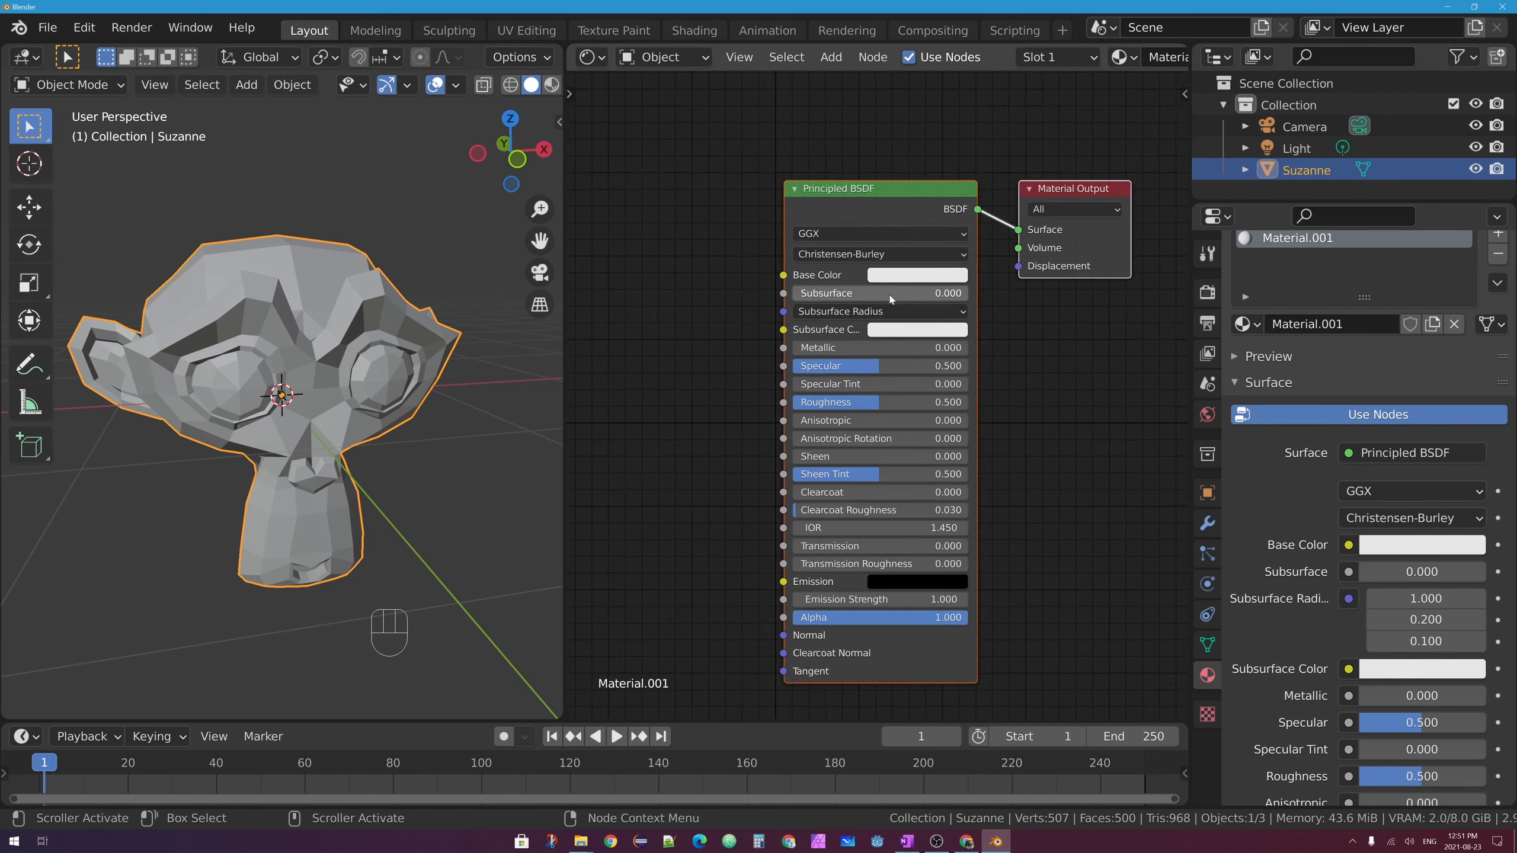
pyautogui.scroll(-2, 835, 276)
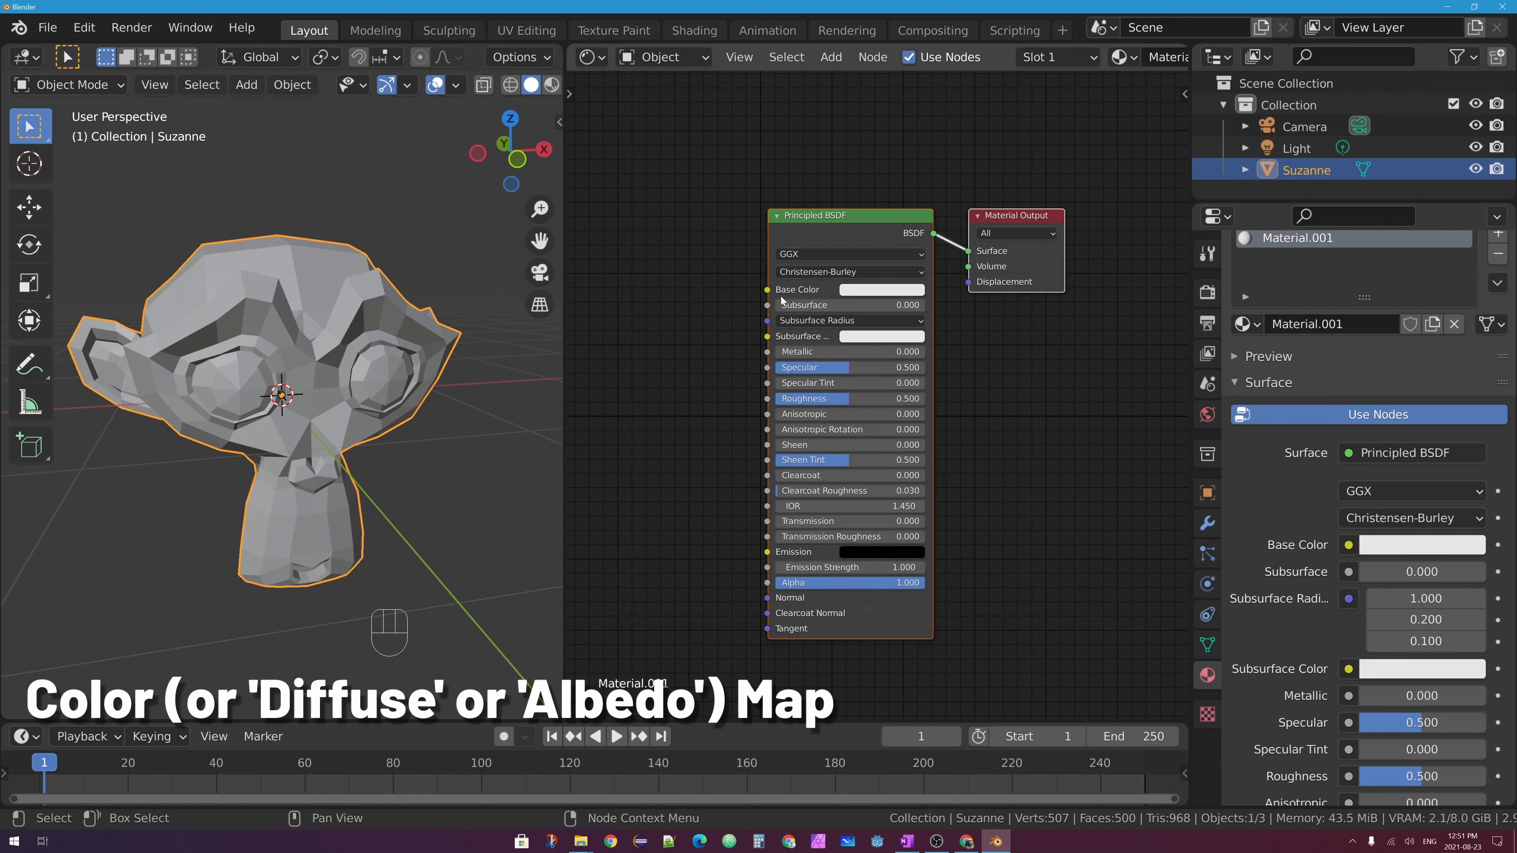
# Set the Principled BSDF Base Color to bright green, widen the 3D Viewport and display it in Material Preview shading
pyautogui.click(893, 291)
pyautogui.moveTo(888, 132); pyautogui.dragTo(857, 117)
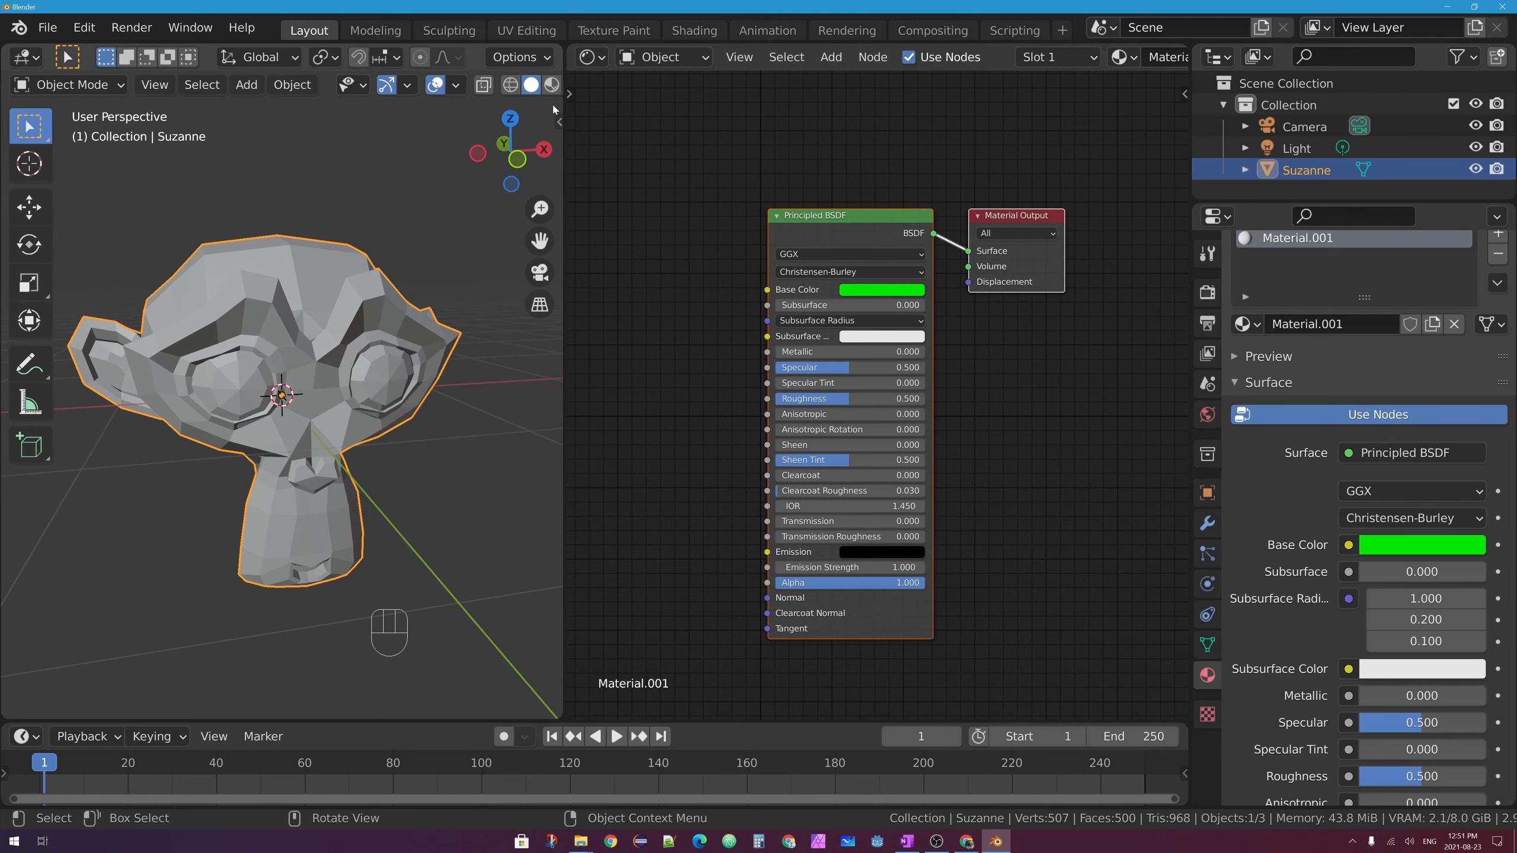
pyautogui.moveTo(564, 99); pyautogui.dragTo(623, 99)
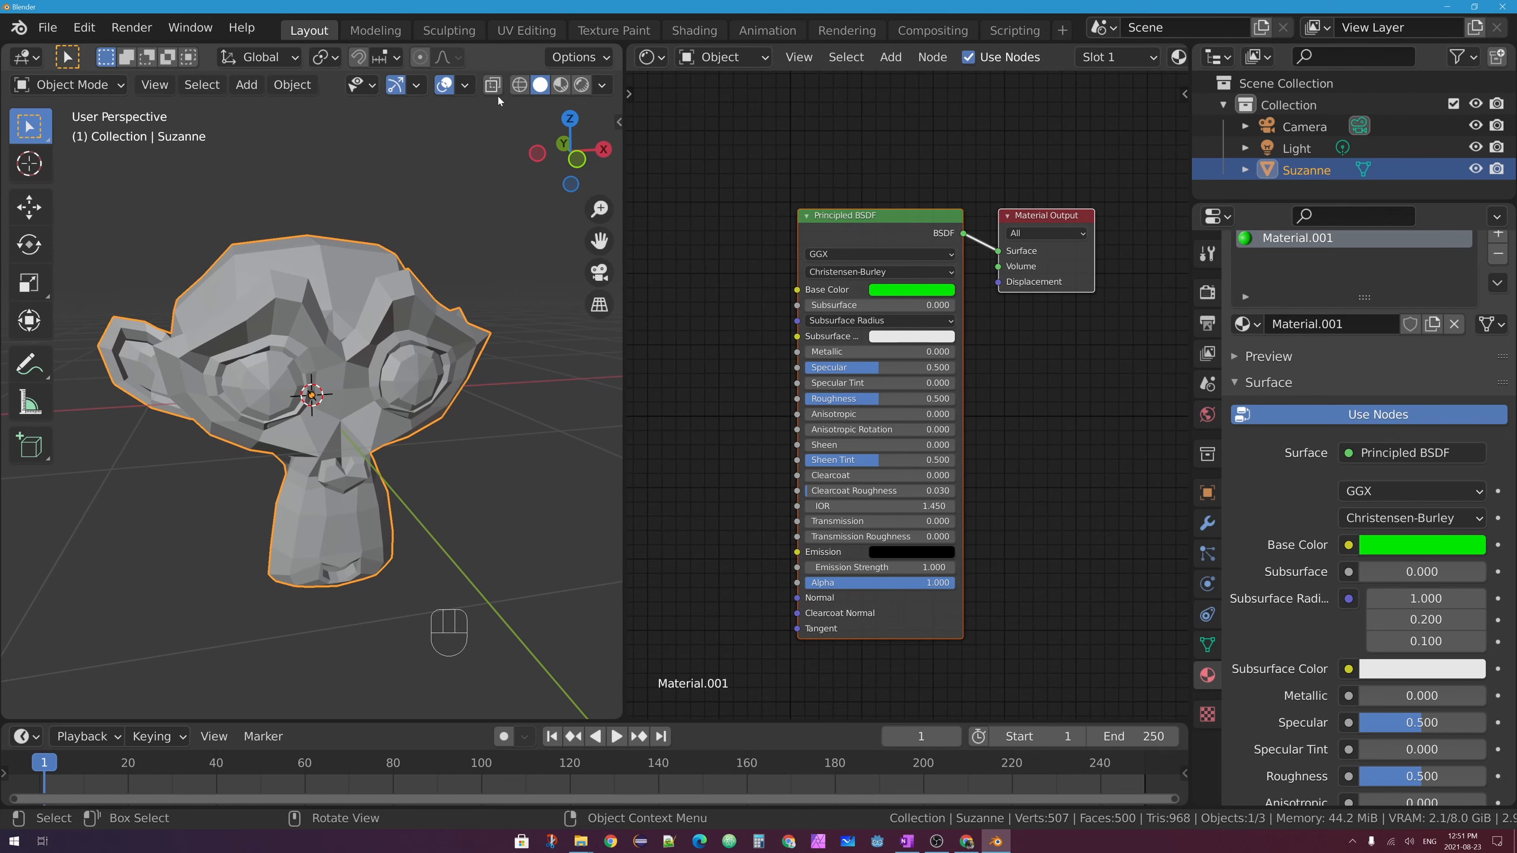
pyautogui.click(565, 87)
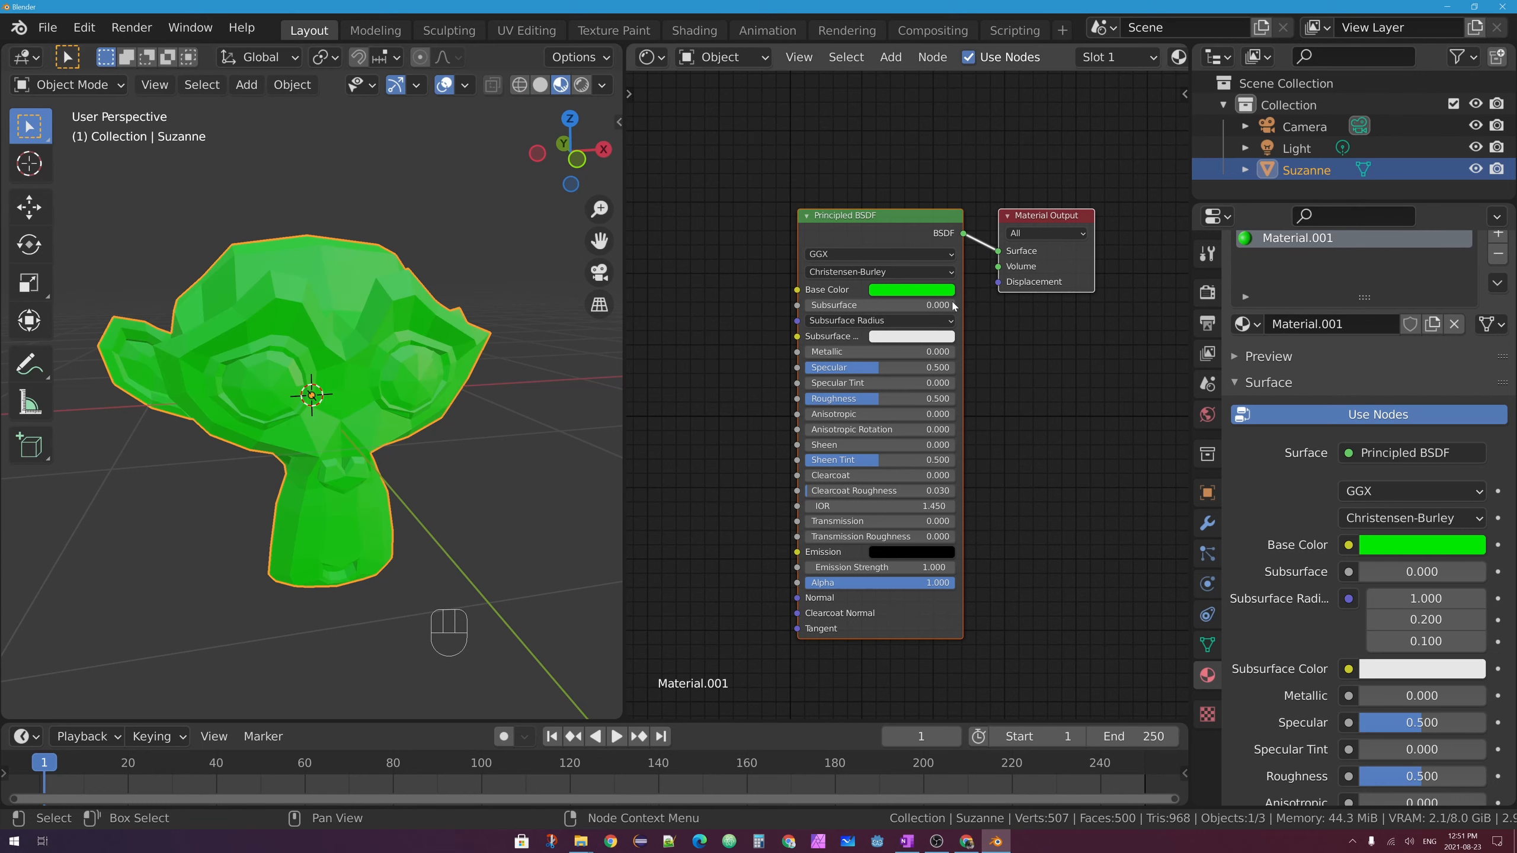
# Widen the Shader Editor and add an Image Texture node beside the Principled BSDF, on its input side
pyautogui.keyDown('ctrl'); pyautogui.hscroll(-5, 924, 344); pyautogui.keyUp('ctrl')
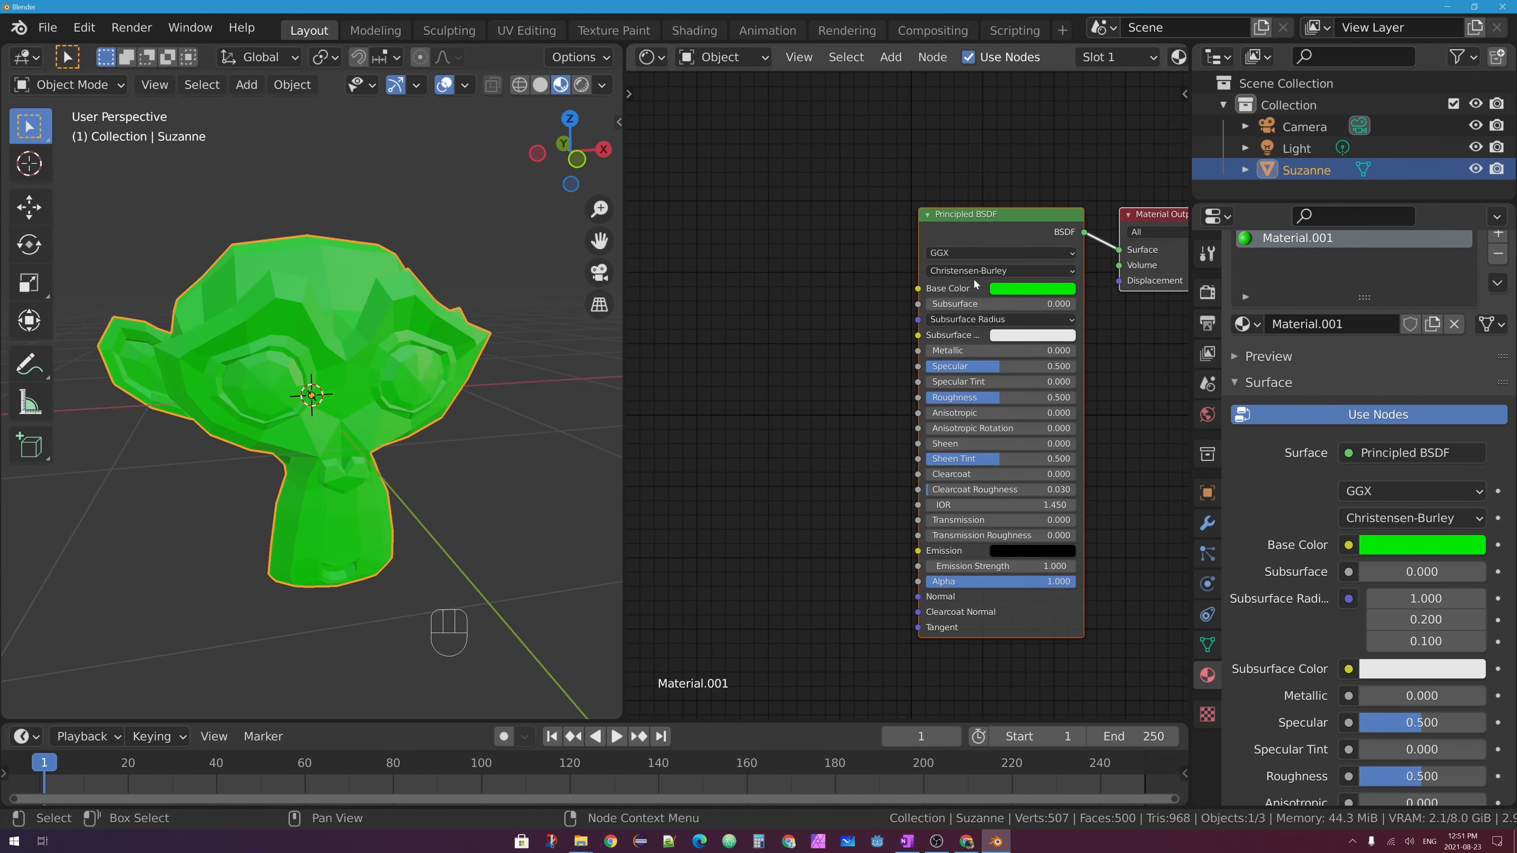
pyautogui.scroll(2, 866, 251)
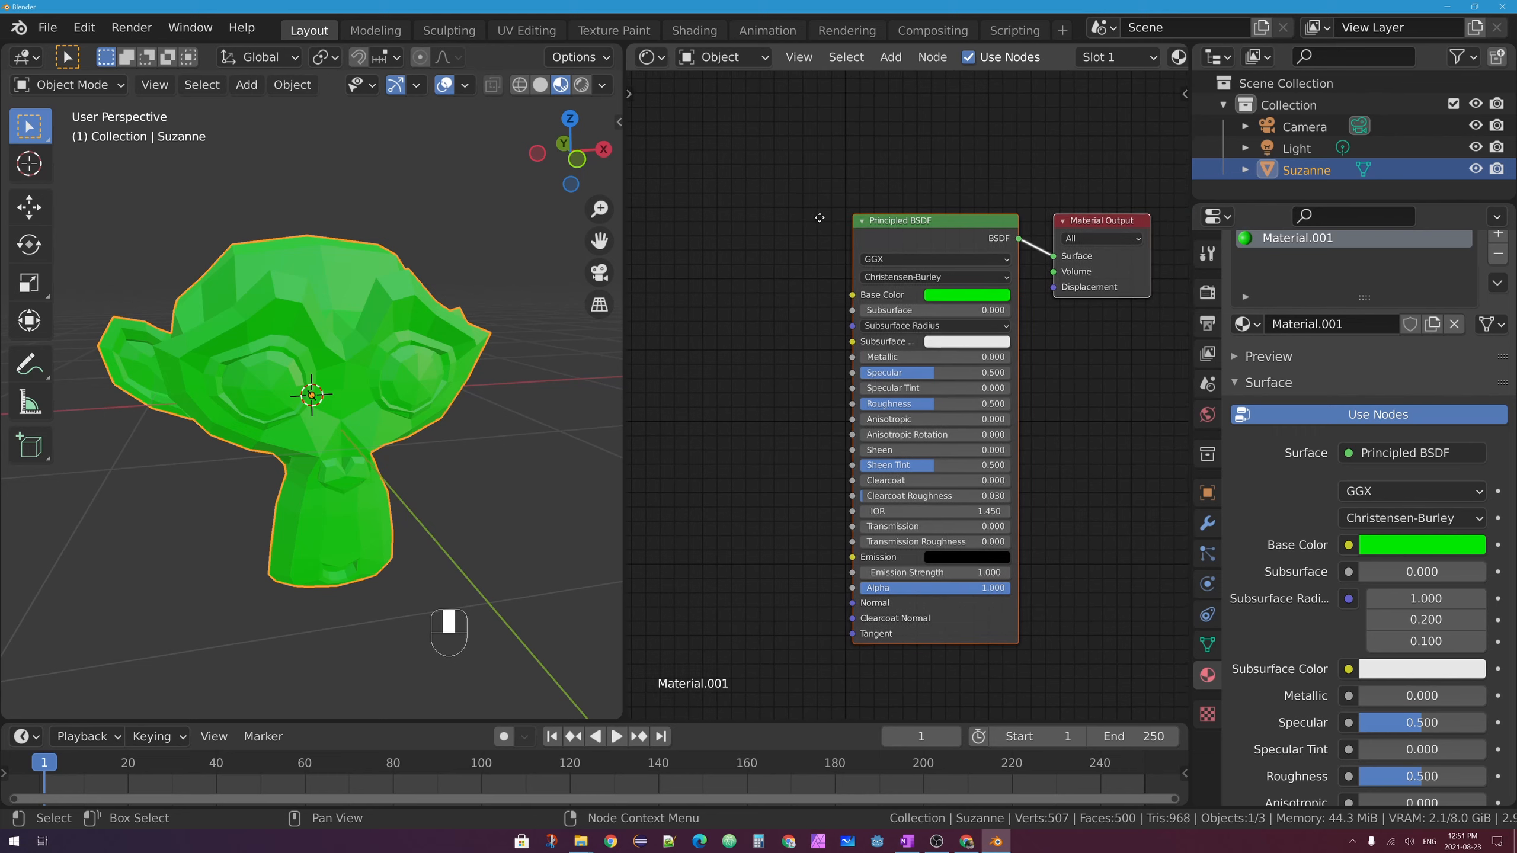
pyautogui.moveTo(627, 58); pyautogui.dragTo(418, 58)
pyautogui.click(696, 62)
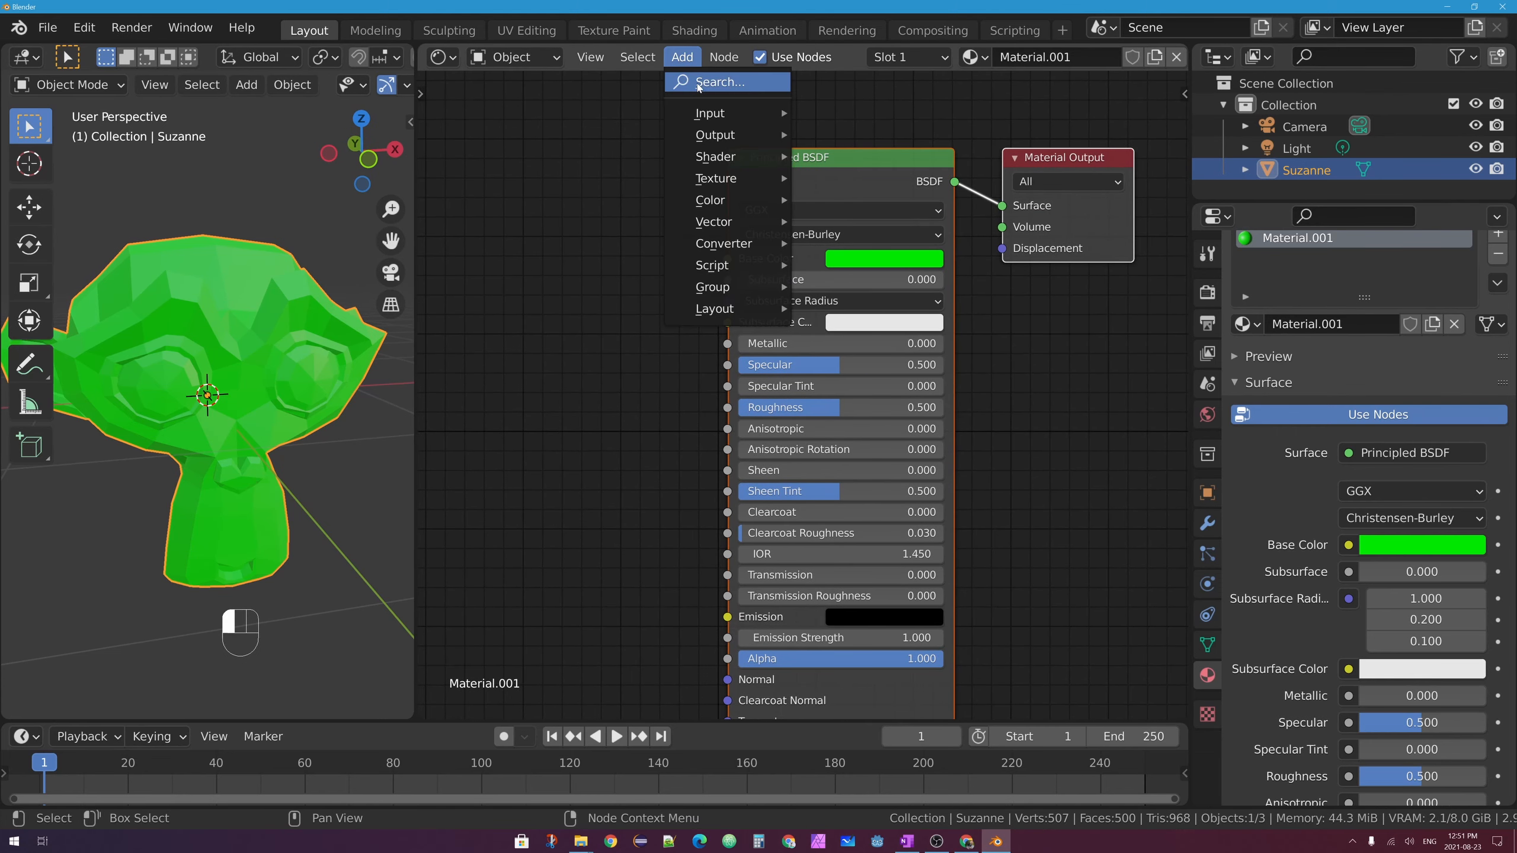
pyautogui.moveTo(732, 179)
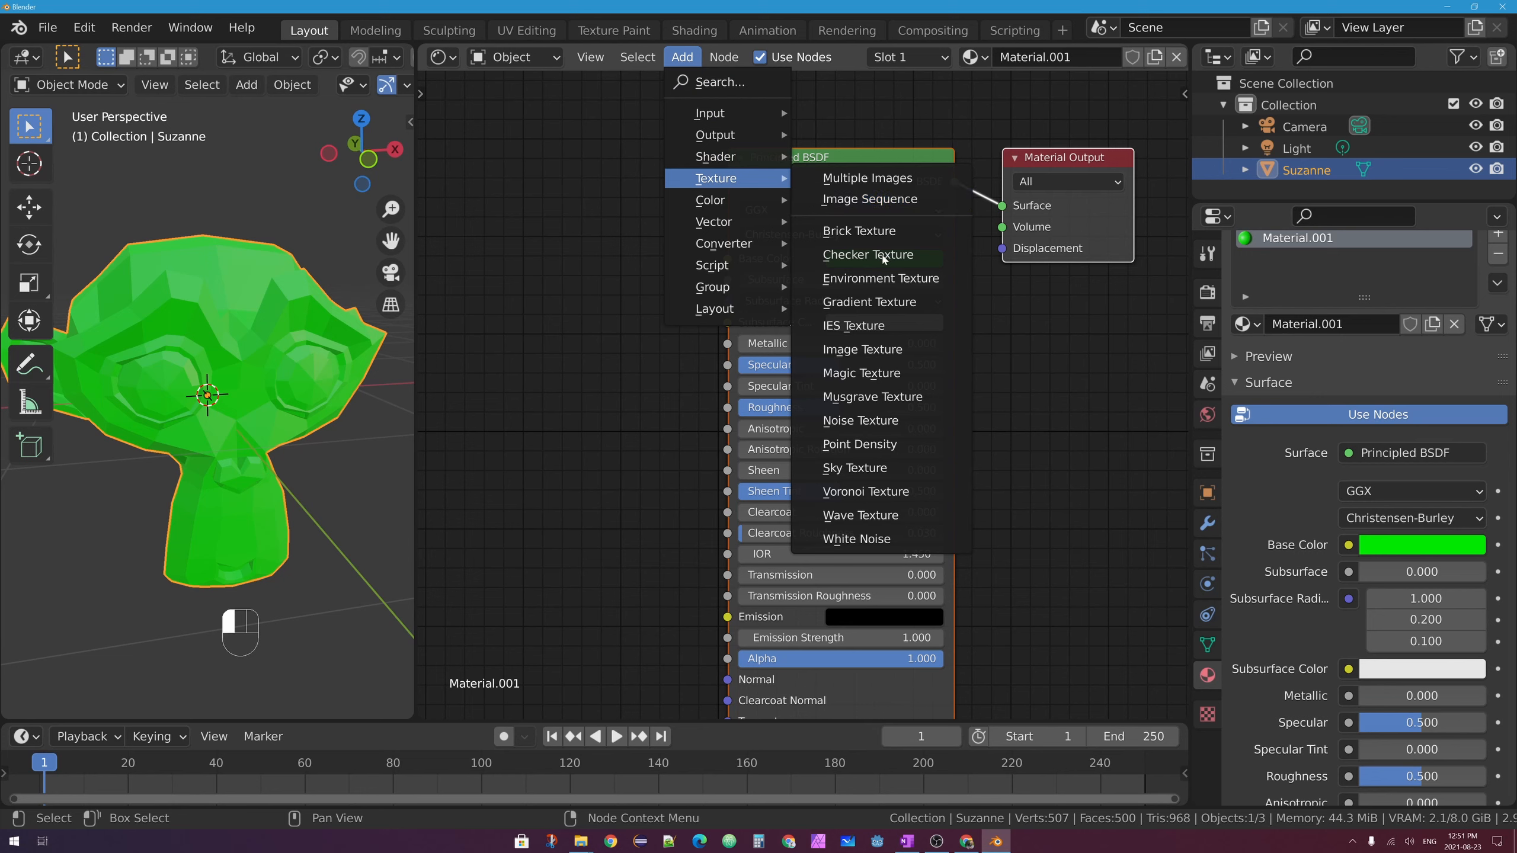
pyautogui.click(884, 354)
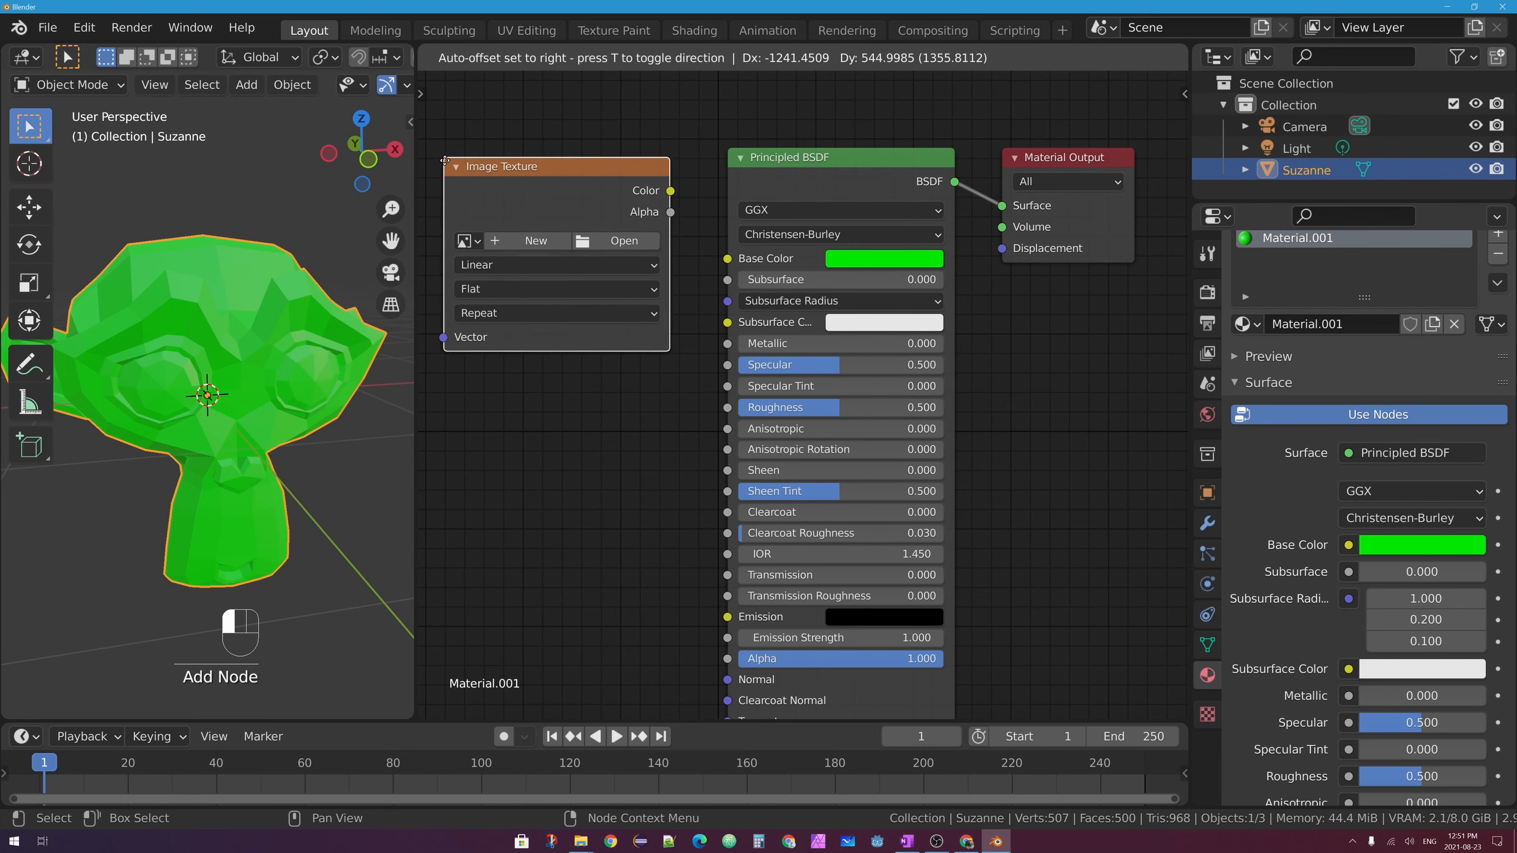
pyautogui.click(438, 160)
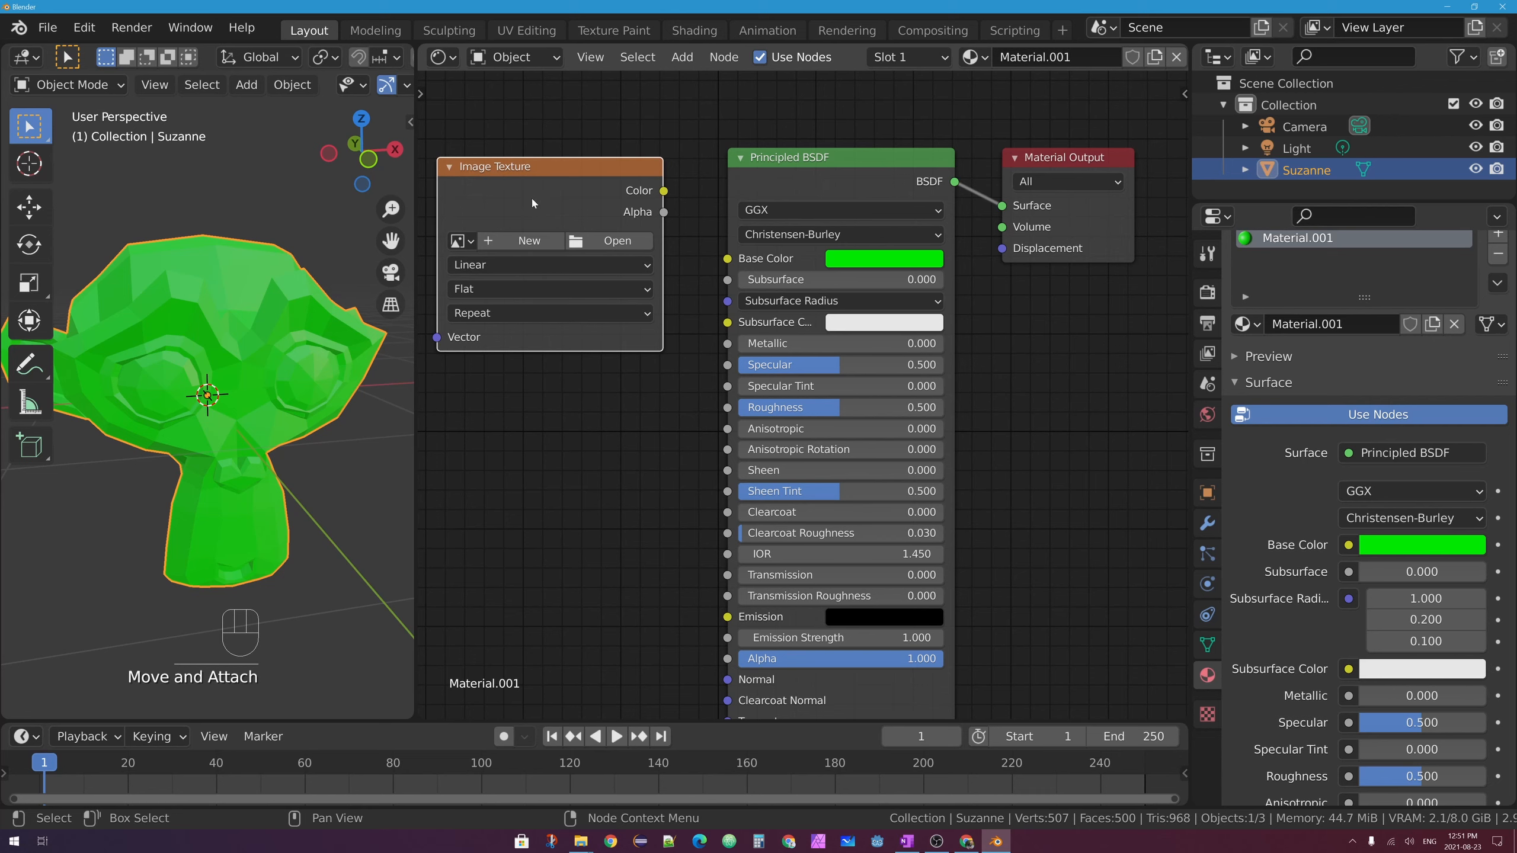
# Move the Image Texture node away from the Principled BSDF and link its Color output to Base Color
pyautogui.moveTo(534, 203); pyautogui.dragTo(612, 232, button='middle')
pyautogui.moveTo(601, 203); pyautogui.dragTo(525, 219)
pyautogui.moveTo(668, 234); pyautogui.dragTo(845, 291)
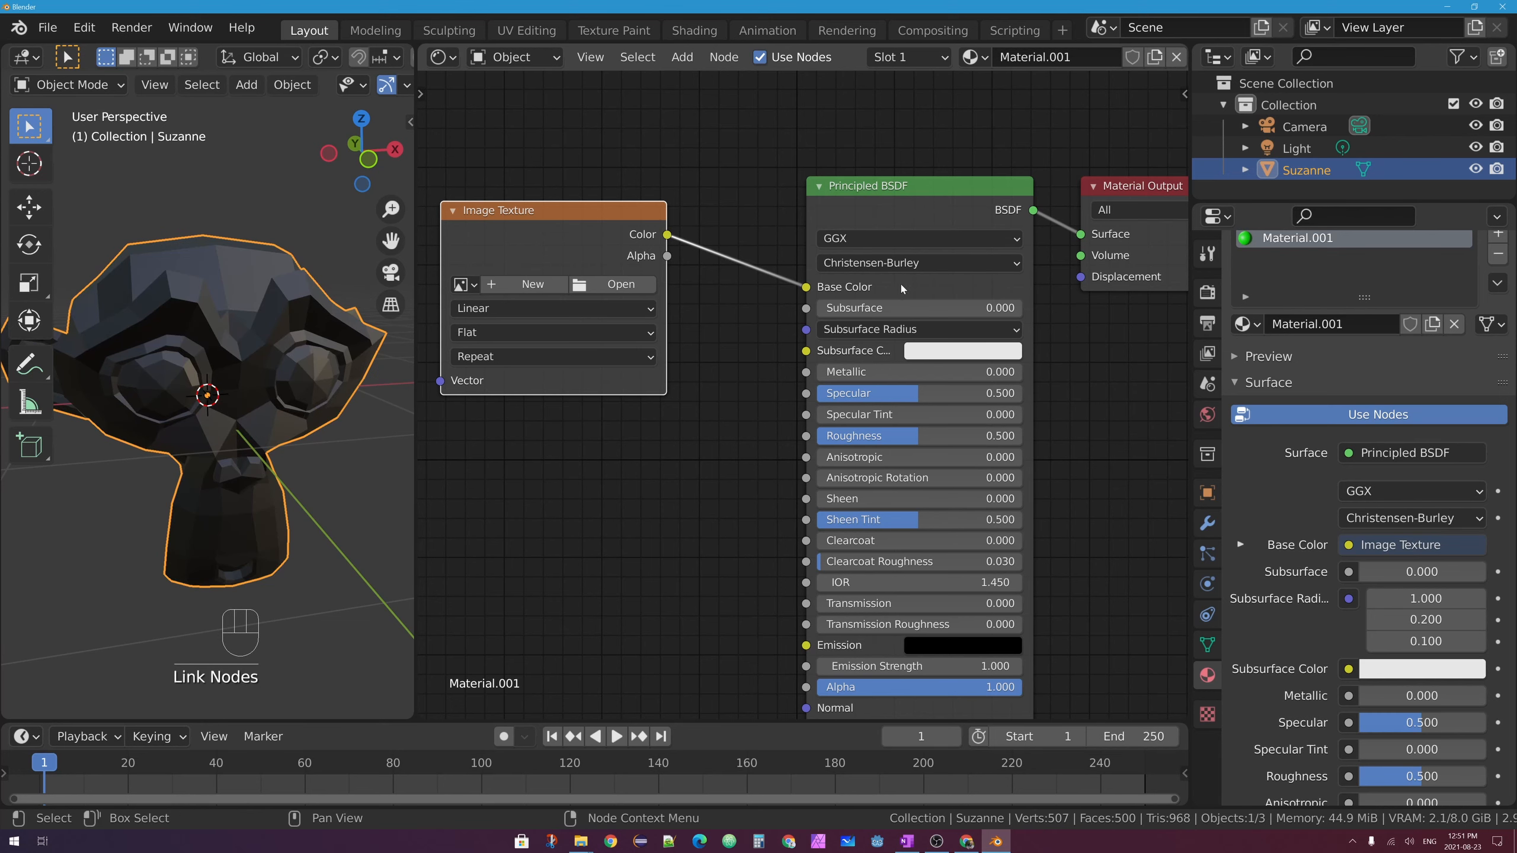
pyautogui.click(682, 56)
pyautogui.moveTo(732, 174)
# Load Planks012_2K_Color.jpg from the Planks012_2K-JPG folder on the Desktop into the Image Texture node
pyautogui.moveTo(528, 255); pyautogui.dragTo(638, 247, button='middle')
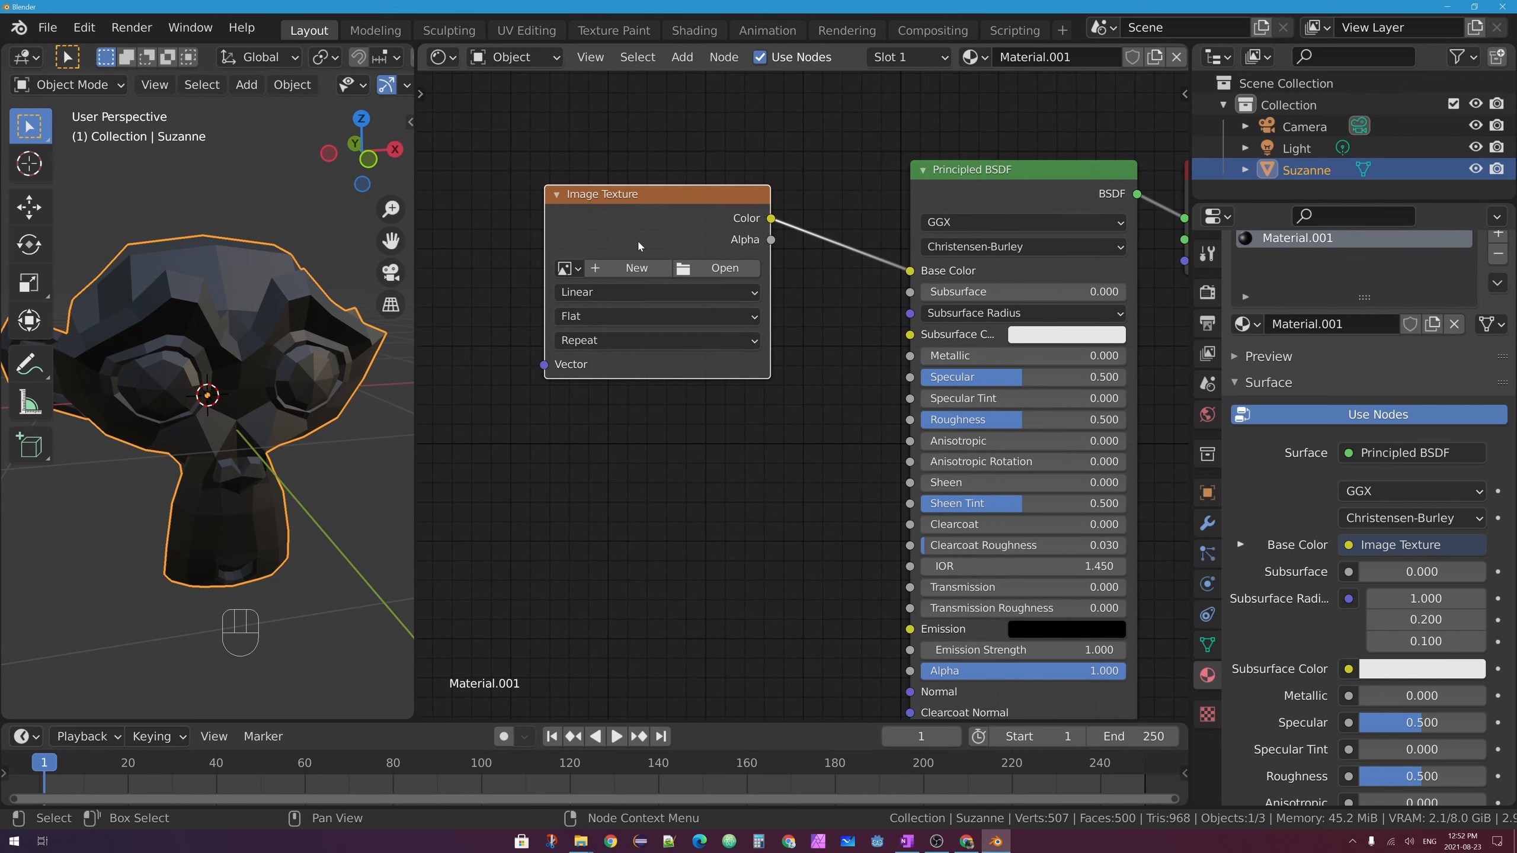
pyautogui.click(704, 270)
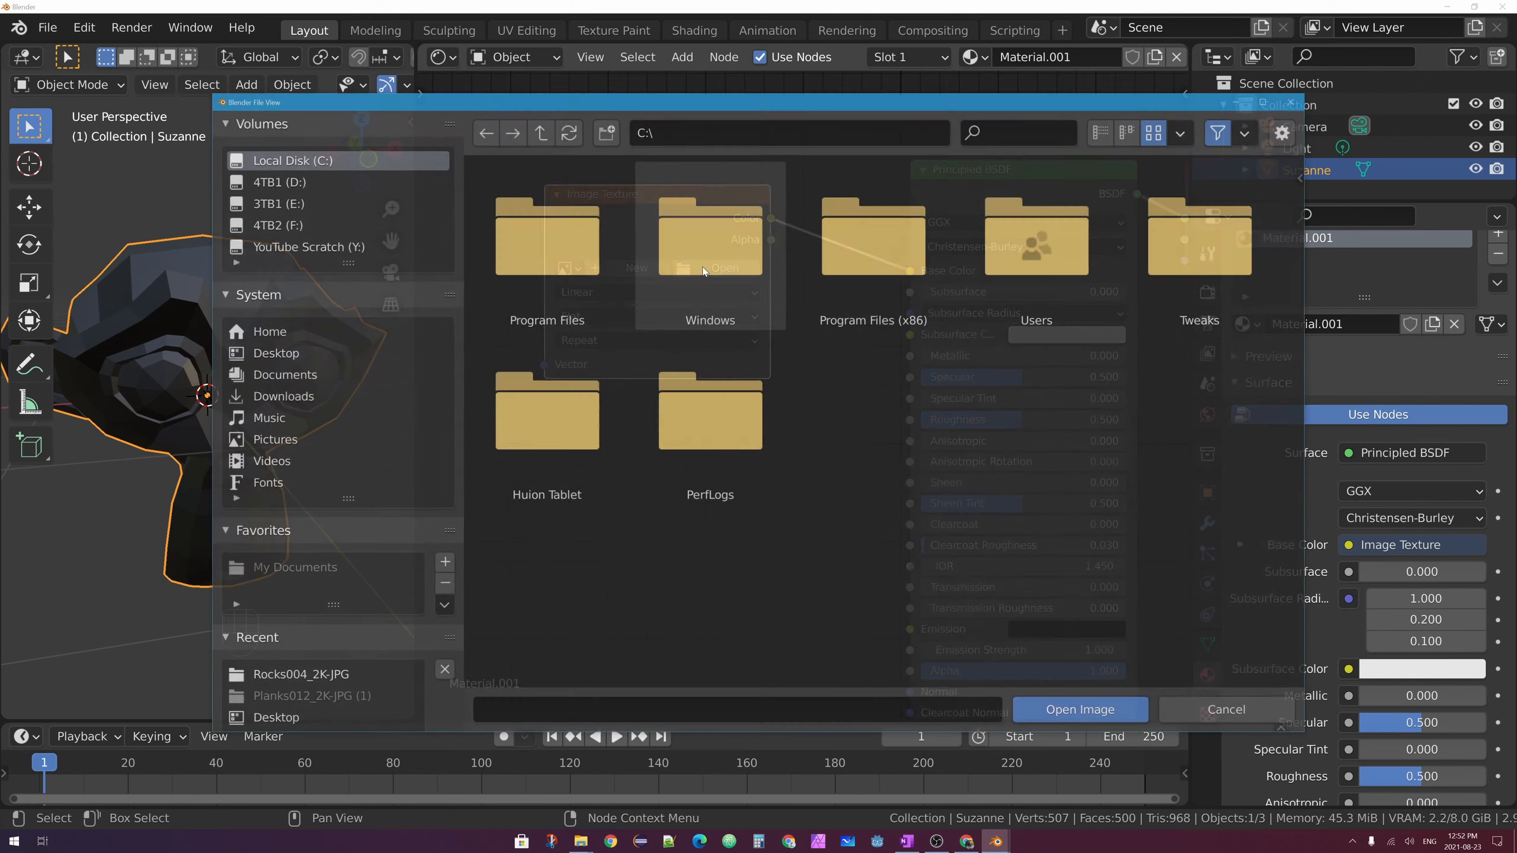
pyautogui.click(254, 356)
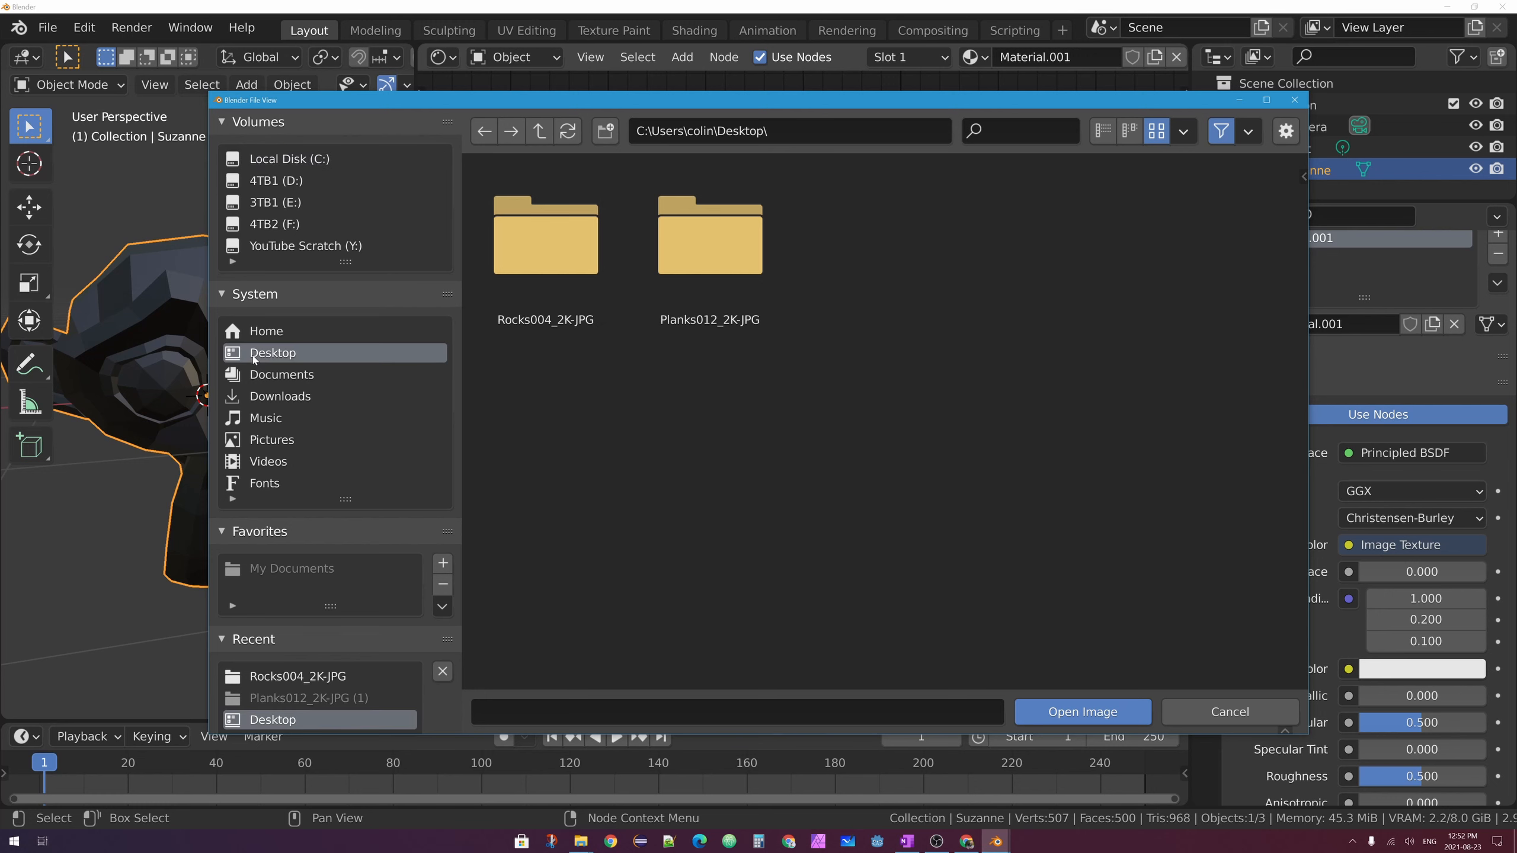
pyautogui.click(709, 249)
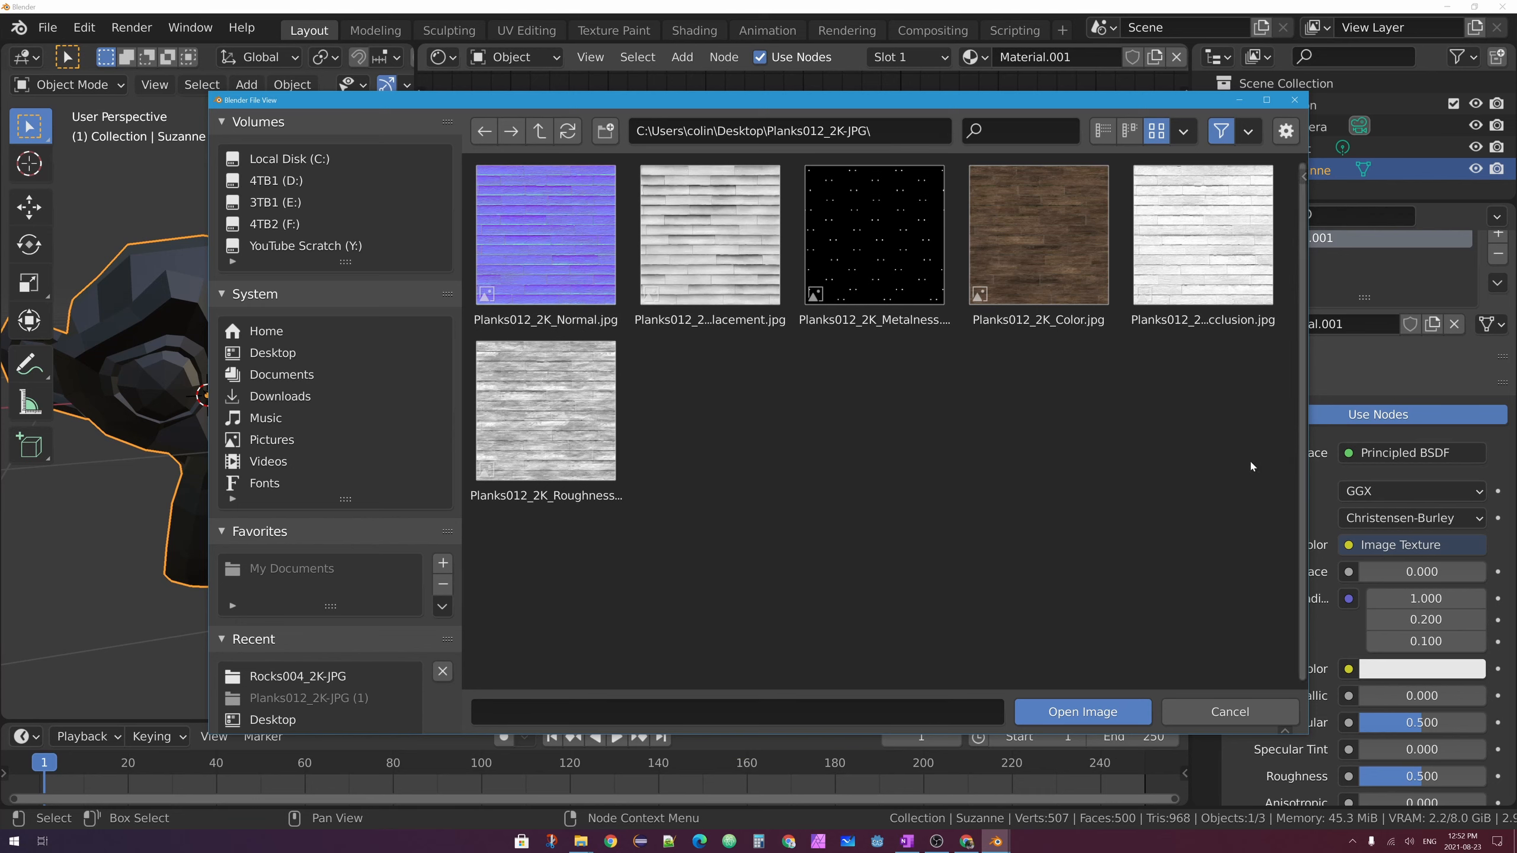
pyautogui.click(1104, 131)
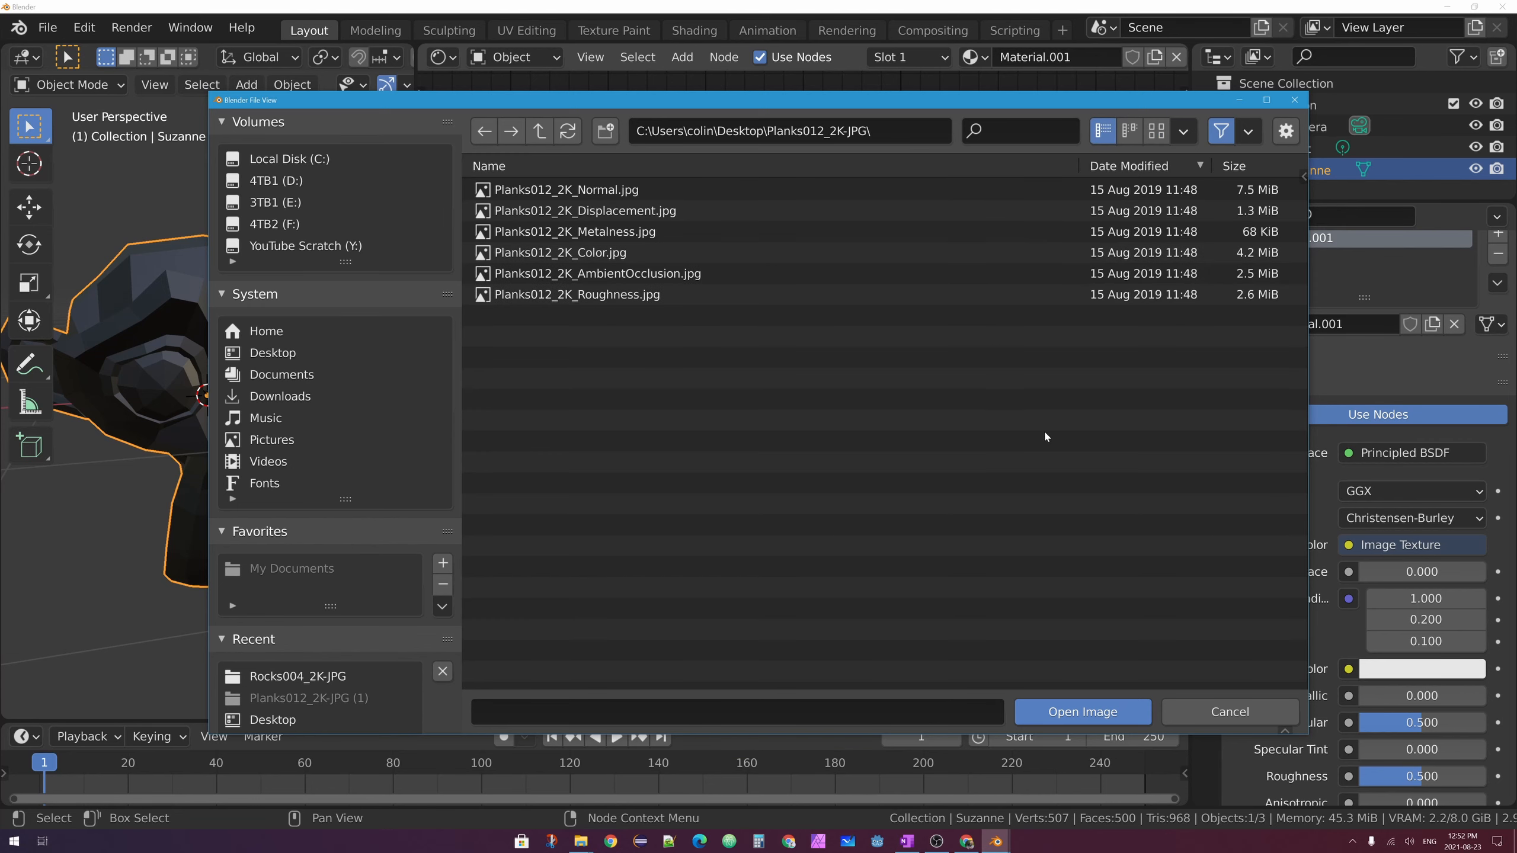
pyautogui.click(1128, 132)
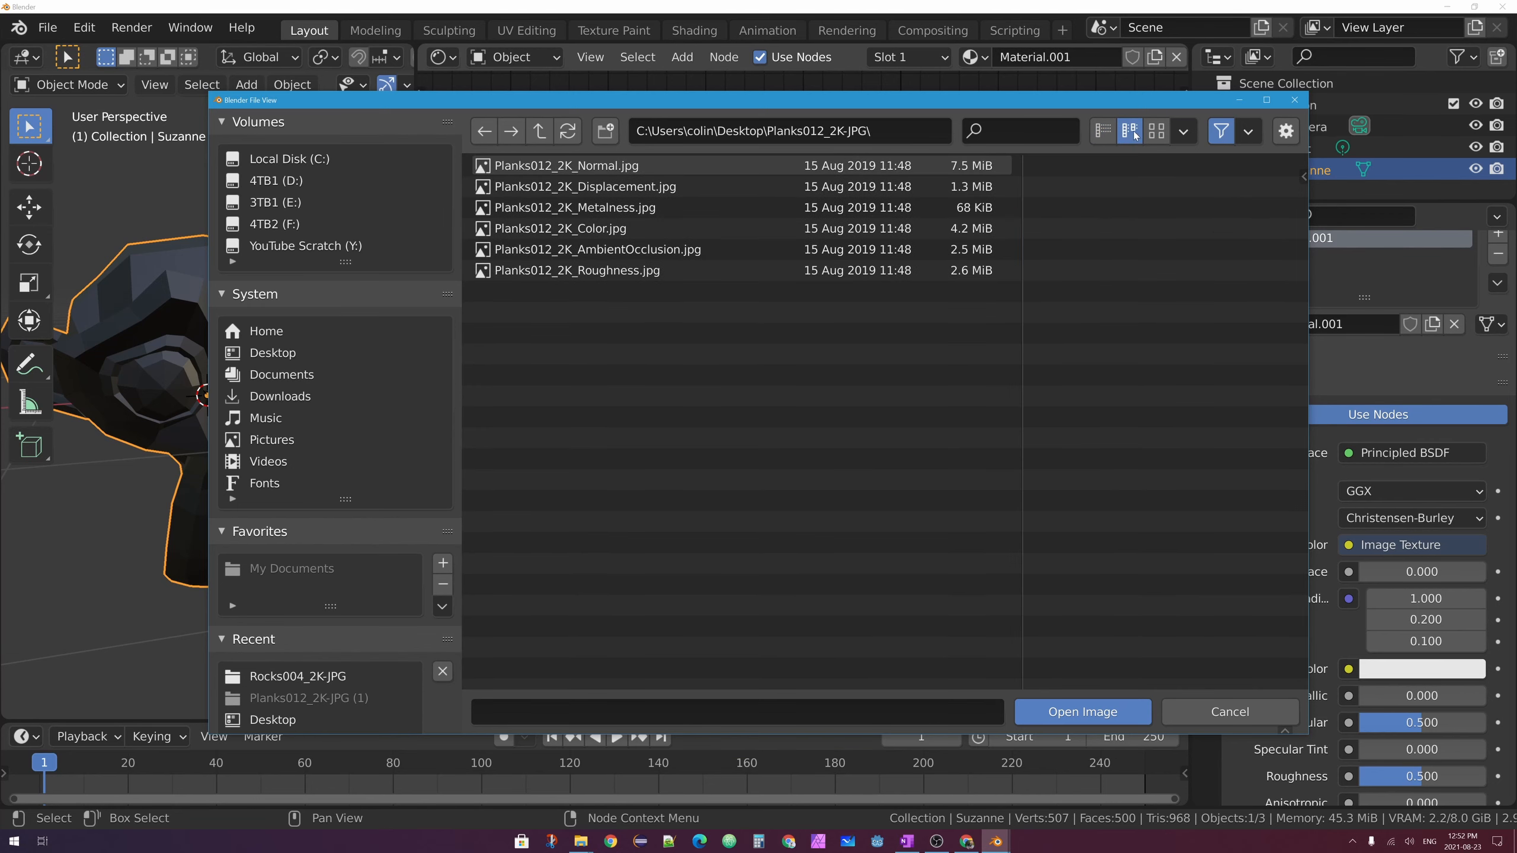
pyautogui.click(1156, 131)
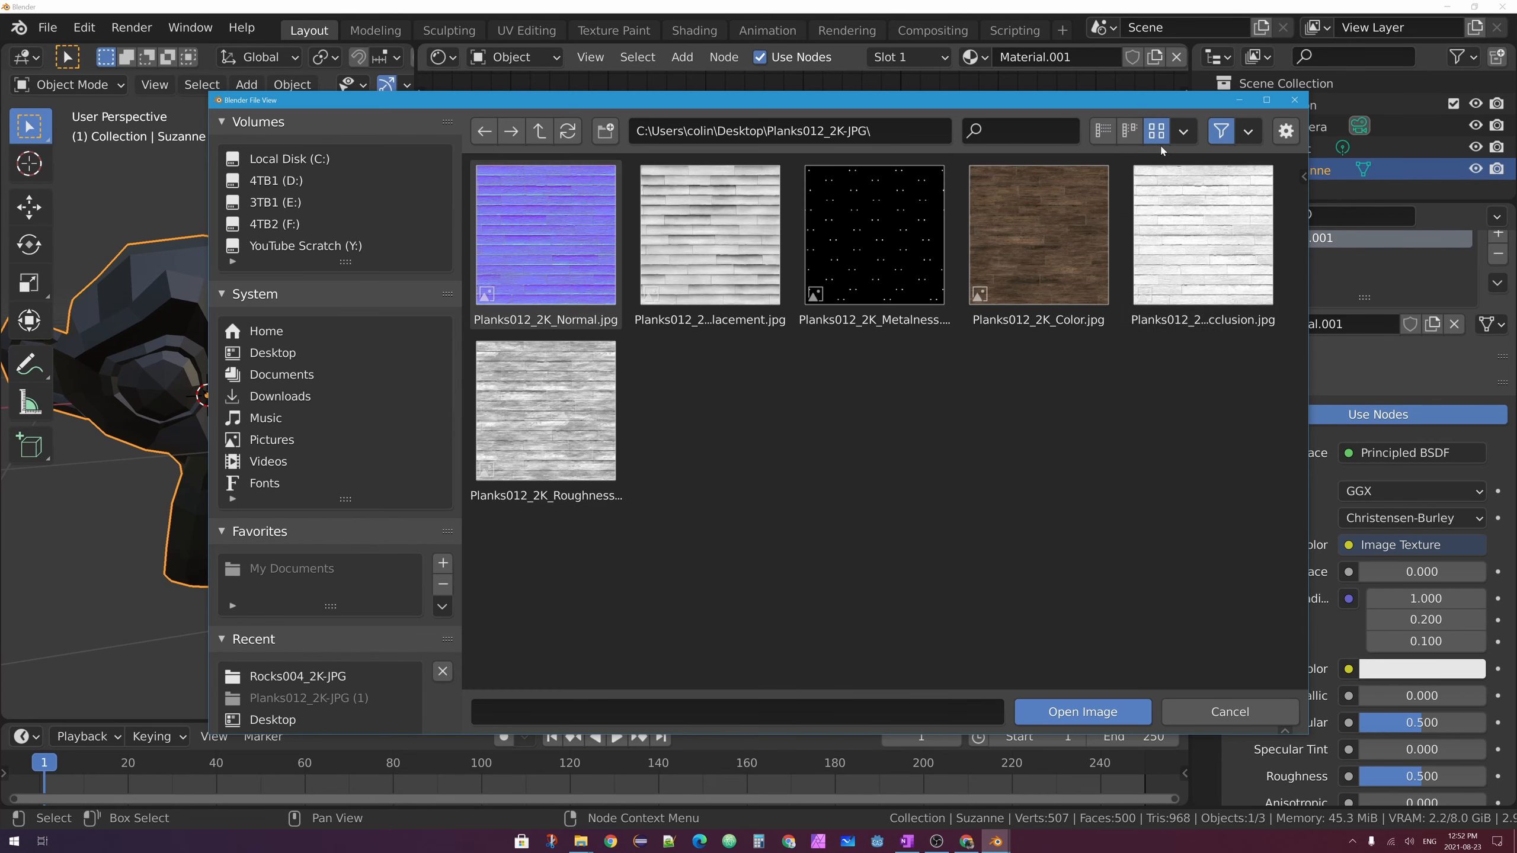
pyautogui.click(1017, 228)
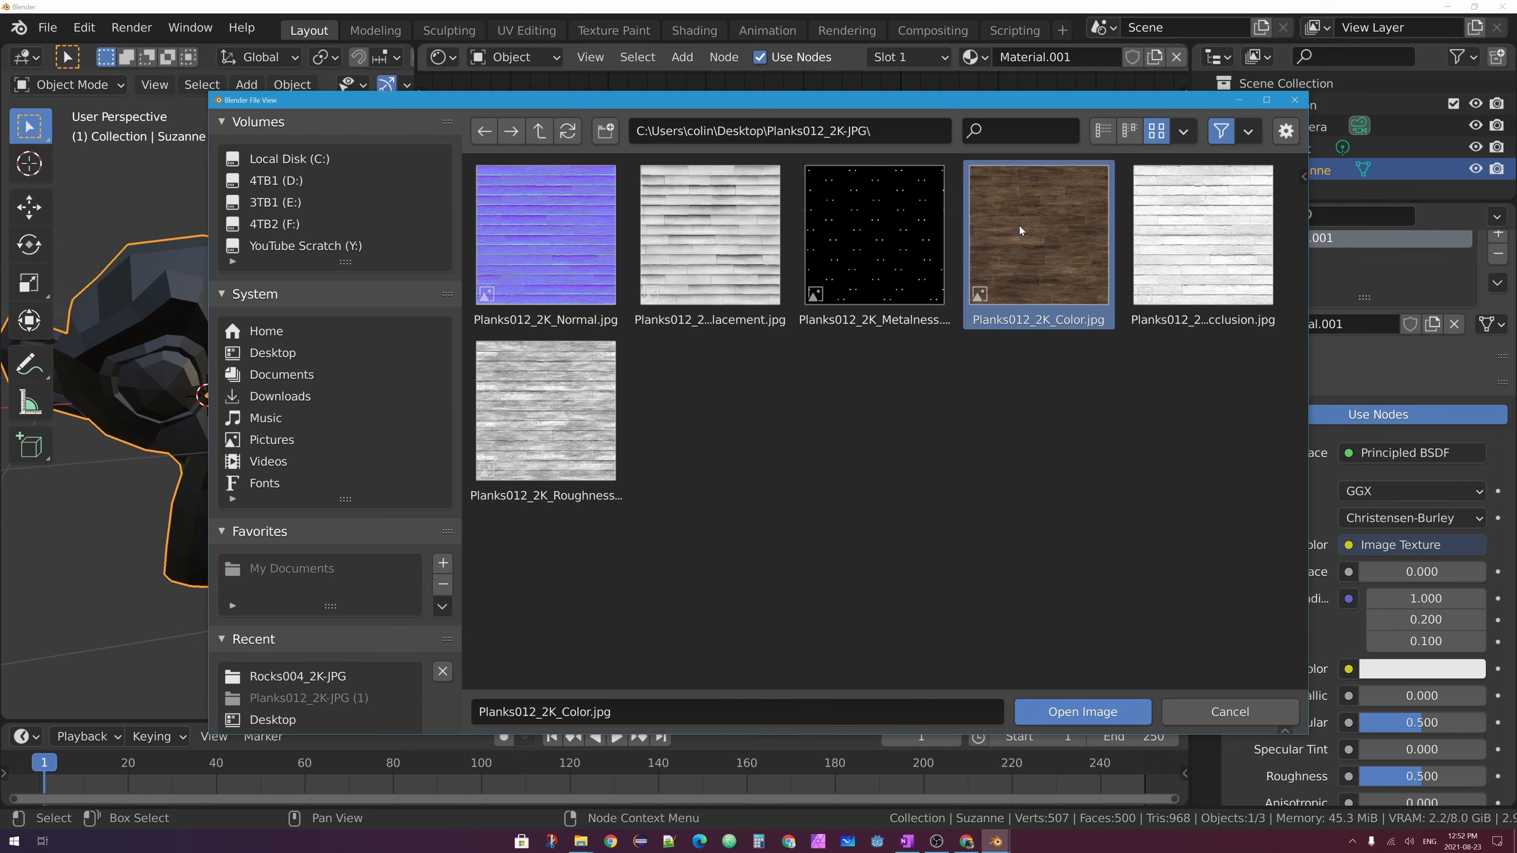
pyautogui.click(1115, 716)
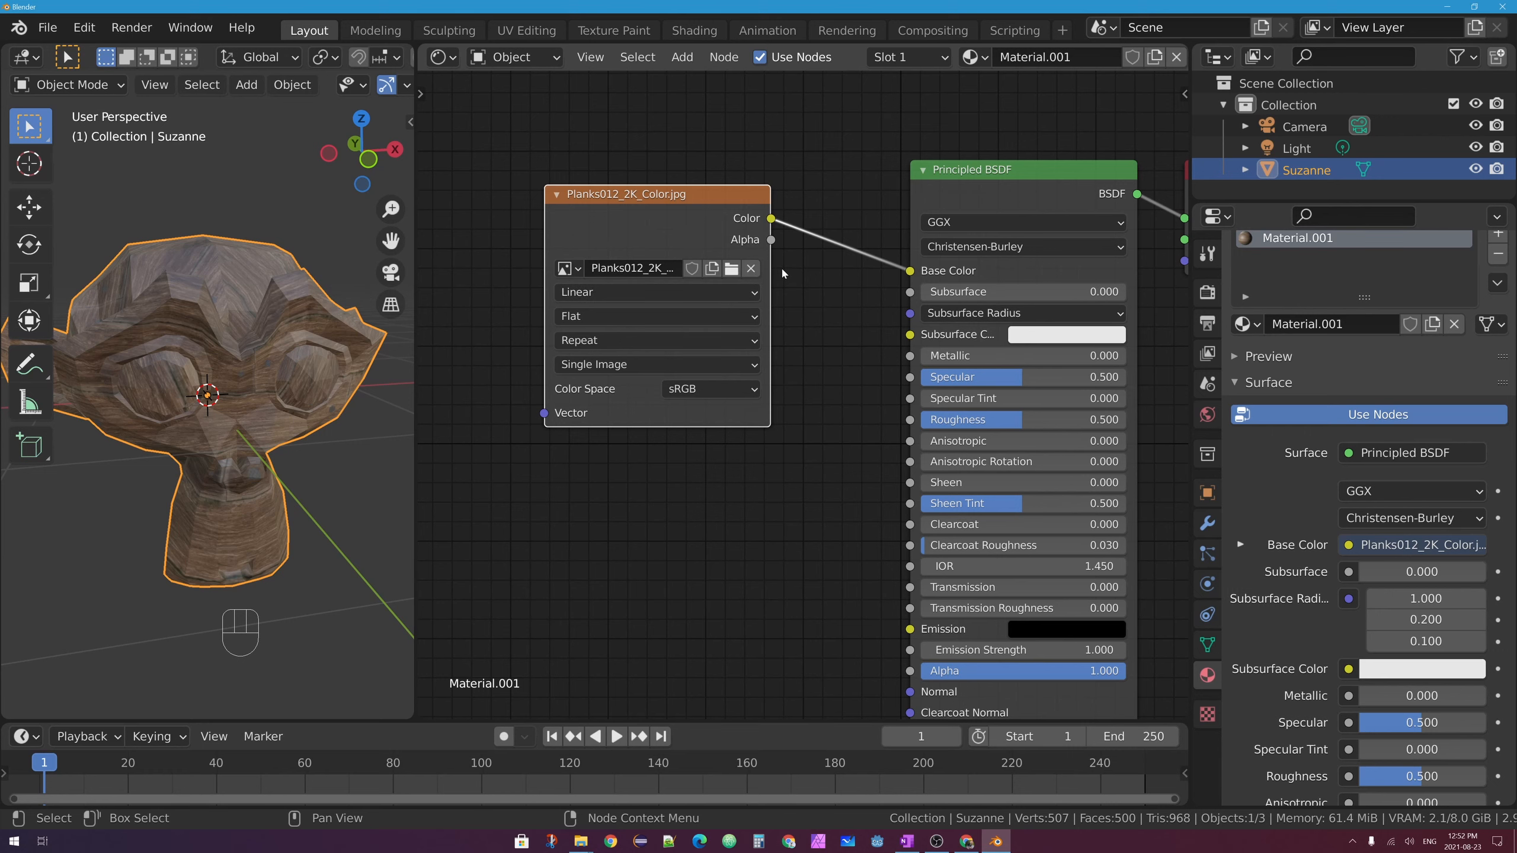
# Move the Planks012_2K_Color.jpg node farther from the Principled BSDF to leave space between them
pyautogui.scroll(-2, 794, 275)
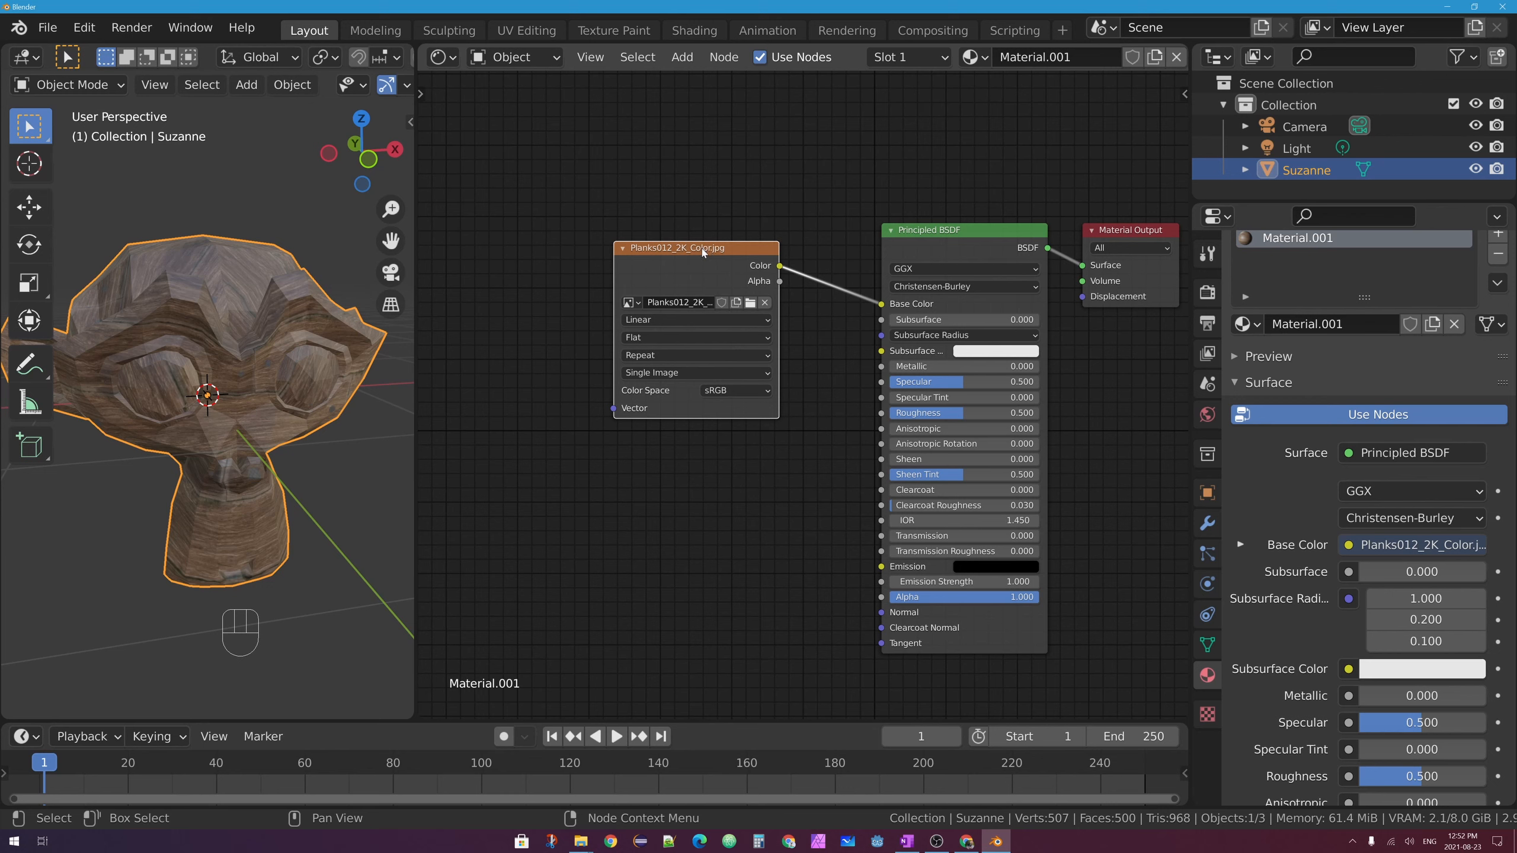
pyautogui.moveTo(701, 256); pyautogui.dragTo(566, 237)
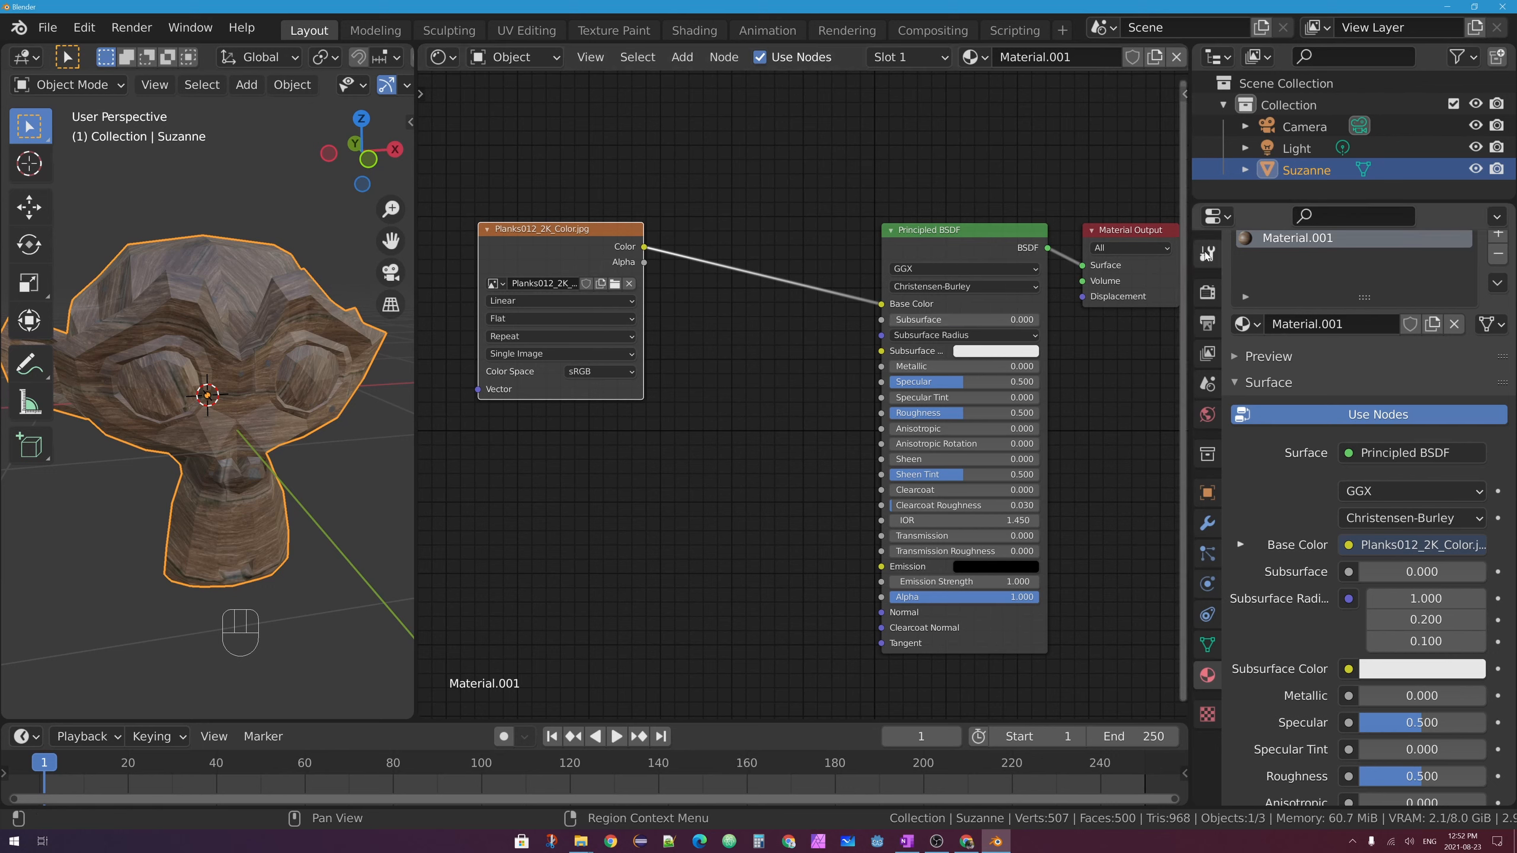
pyautogui.click(1208, 290)
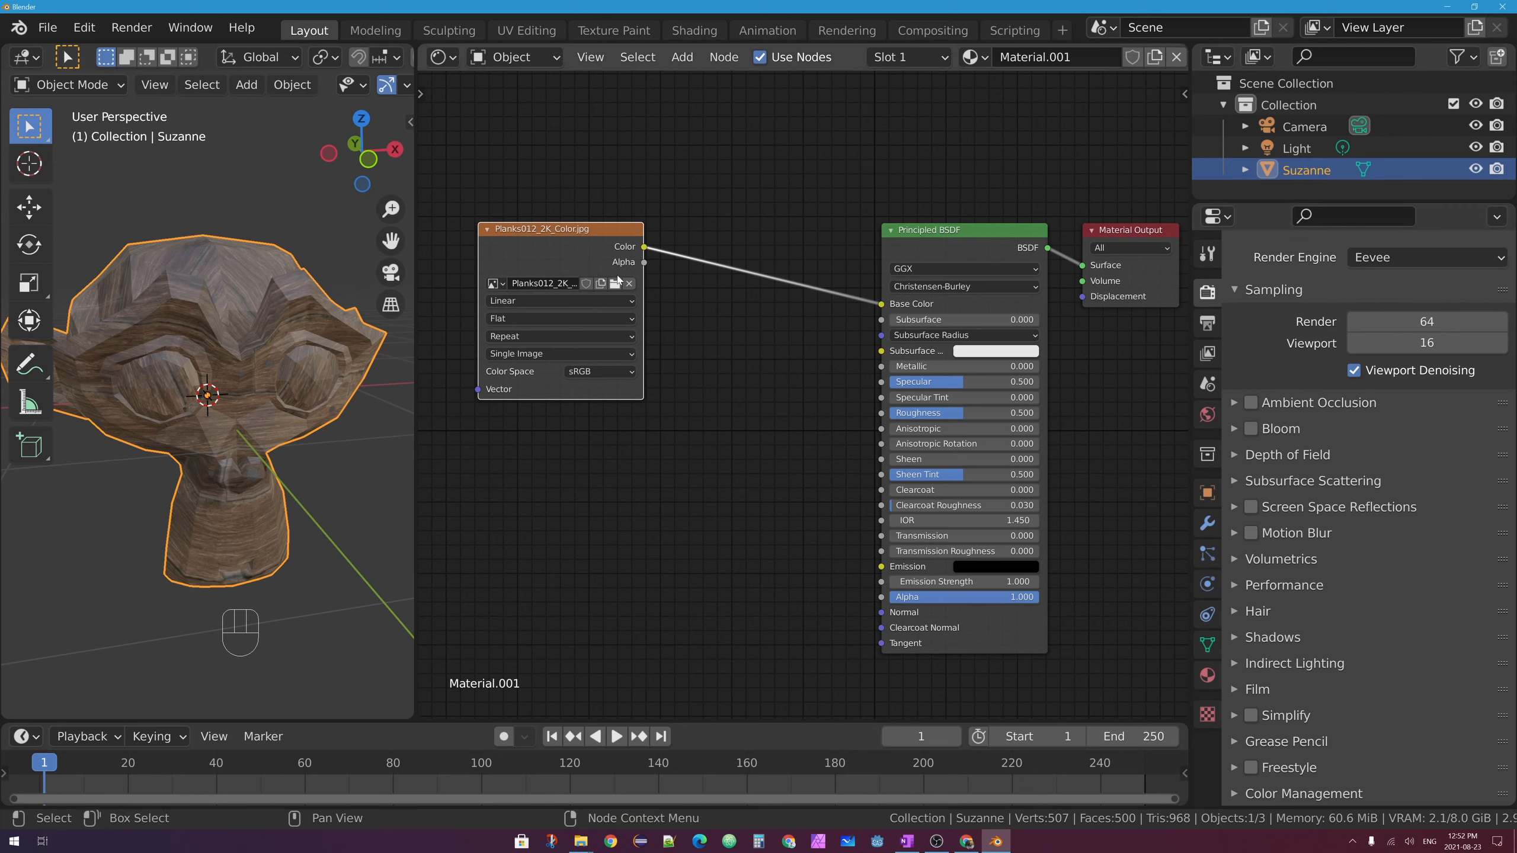
pyautogui.moveTo(543, 232); pyautogui.dragTo(562, 246)
# Widen the 3D Viewport to give the textured Suzanne more room
pyautogui.moveTo(255, 291)
pyautogui.mouseDown(button='middle')
pyautogui.moveTo(348, 291)
pyautogui.moveTo(269, 289)
pyautogui.mouseUp(button='middle')
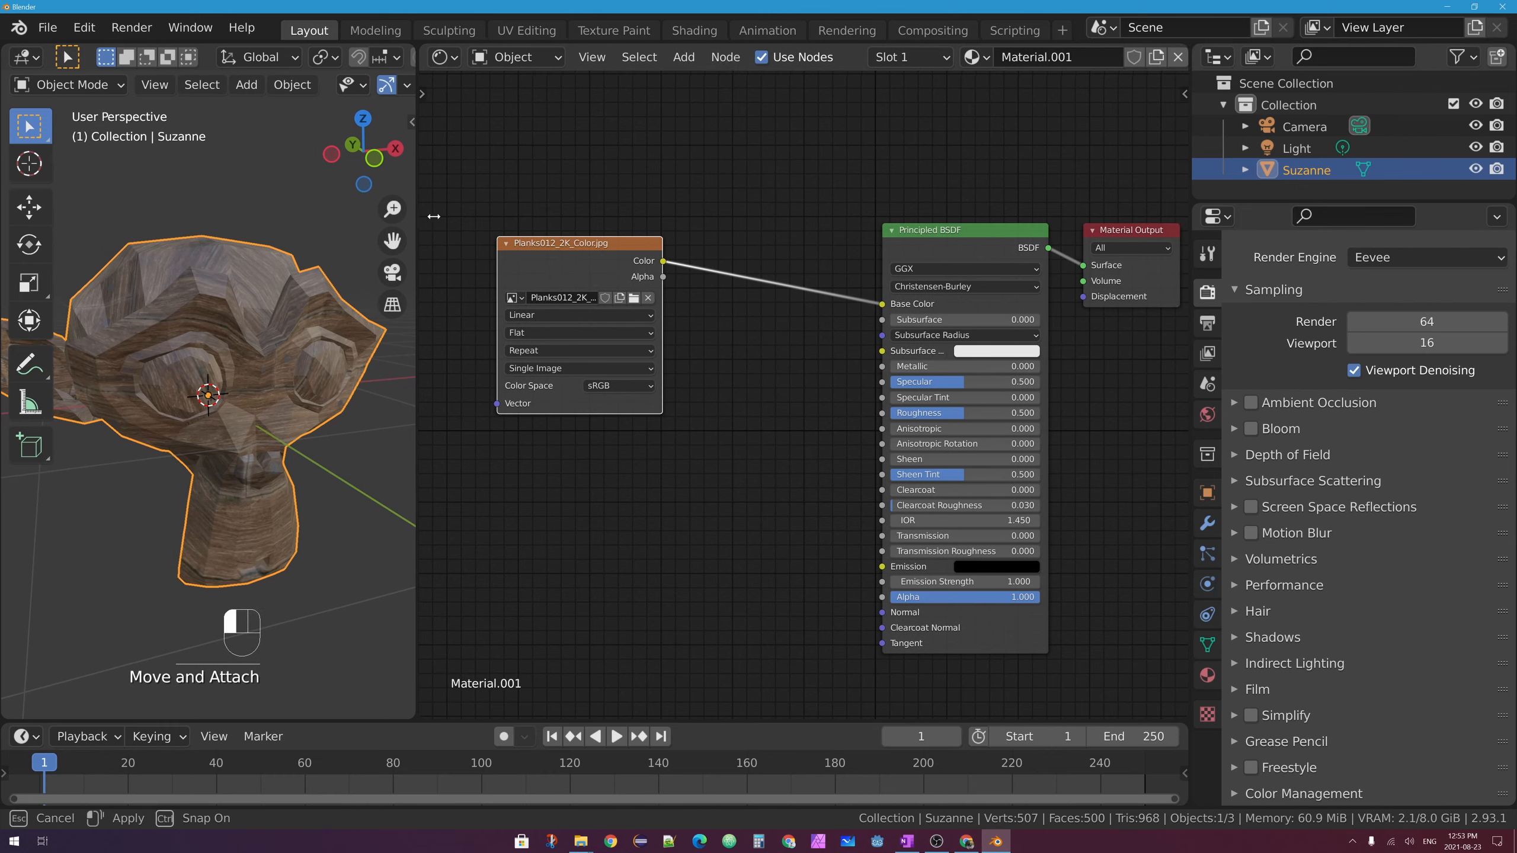
pyautogui.moveTo(416, 215); pyautogui.dragTo(555, 239)
pyautogui.keyDown('ctrl'); pyautogui.moveTo(334, 272); pyautogui.dragTo(322, 327, button='middle'); pyautogui.keyUp('ctrl')
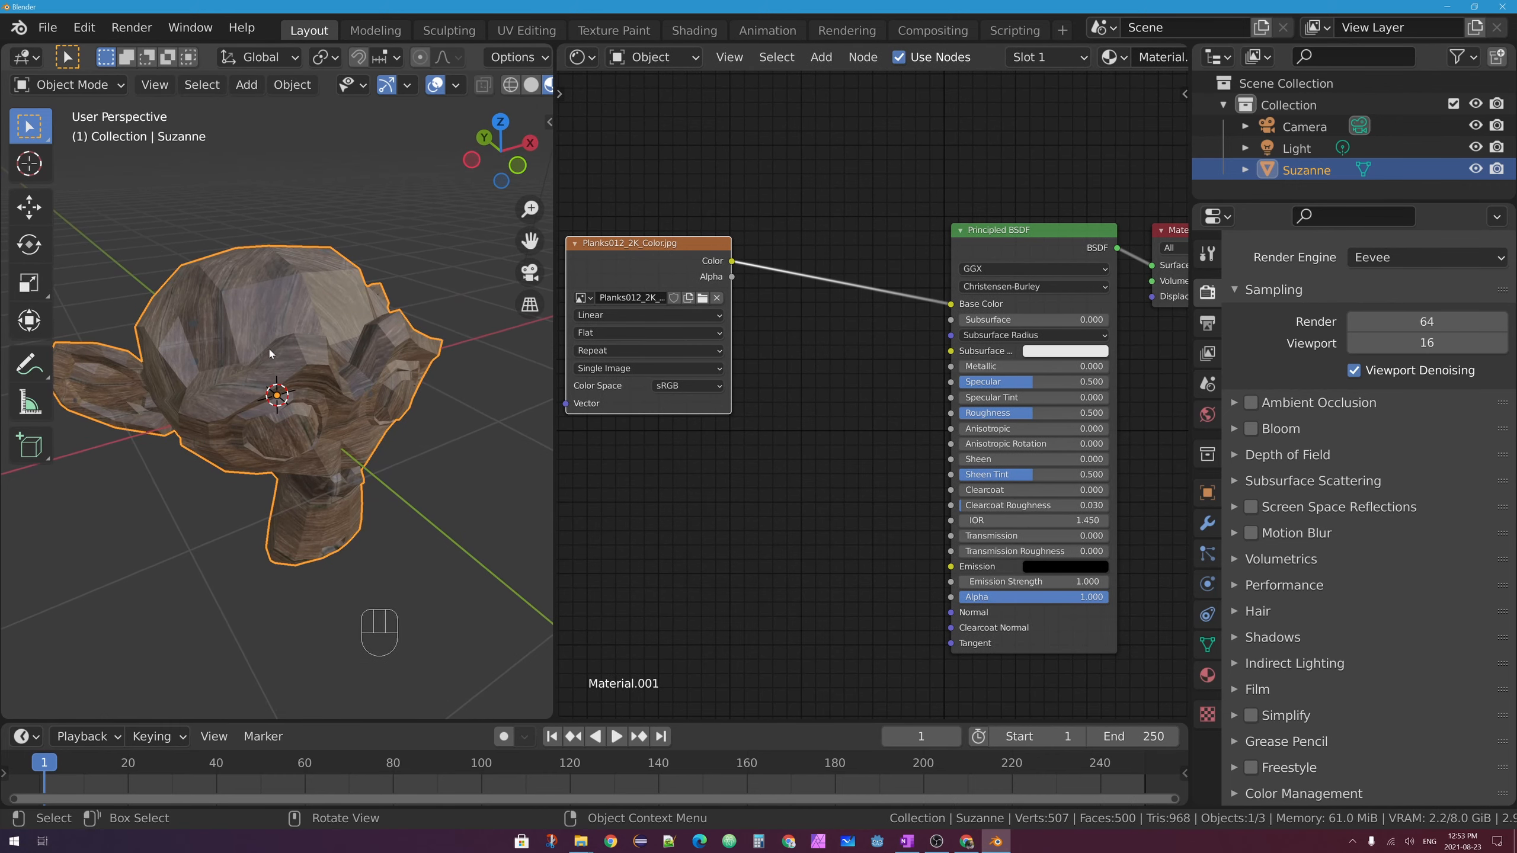
# Try a level 2 subdivision on Suzanne, inspect the smoothed mesh and remove the Subdivision modifier from the stack
pyautogui.hotkey('ctrl', '2')
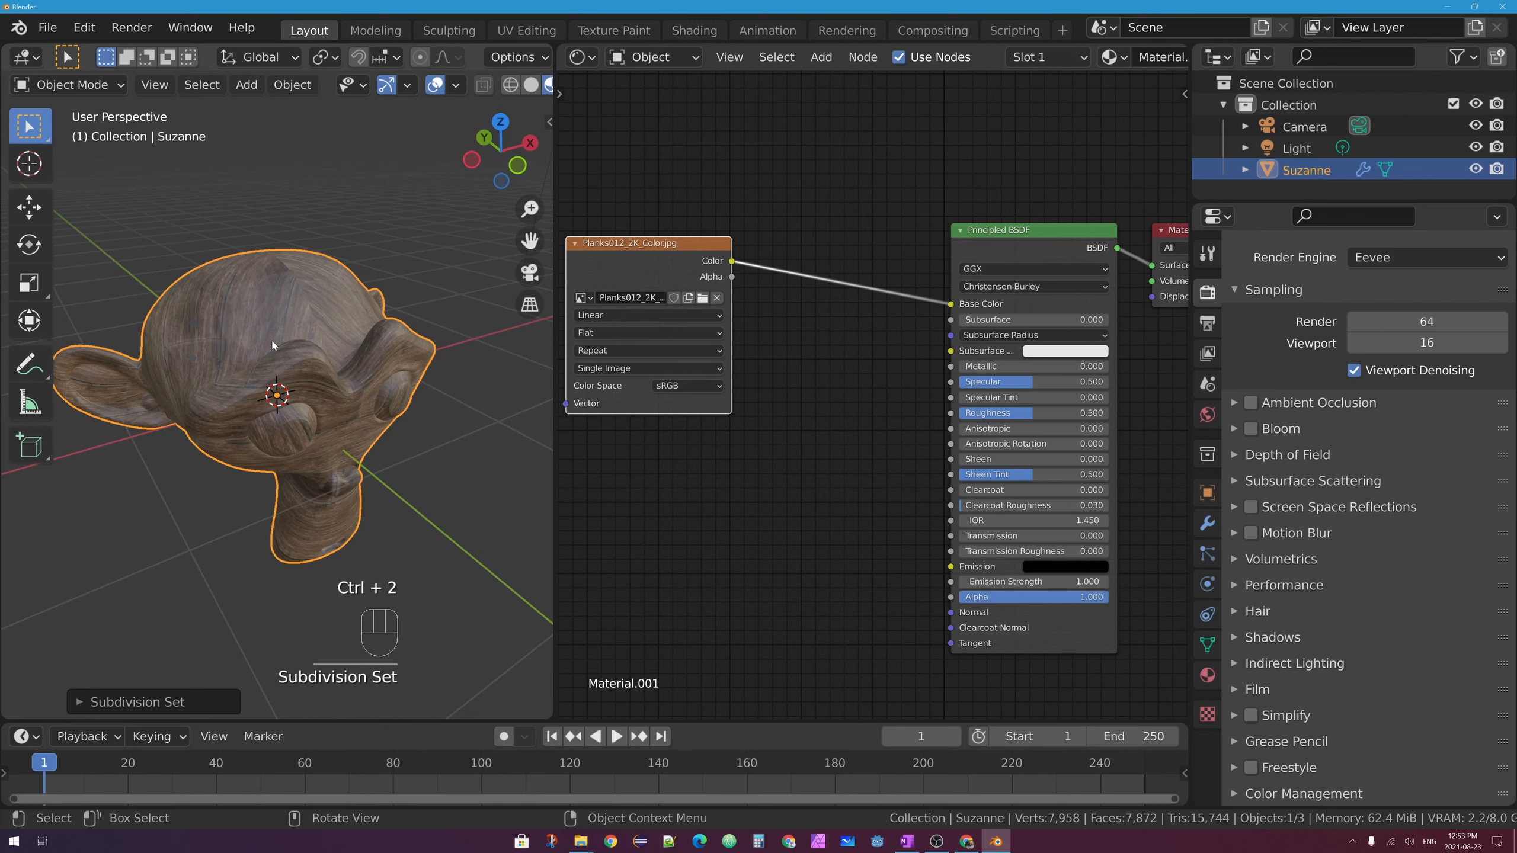
pyautogui.moveTo(293, 569); pyautogui.dragTo(287, 347, button='middle')
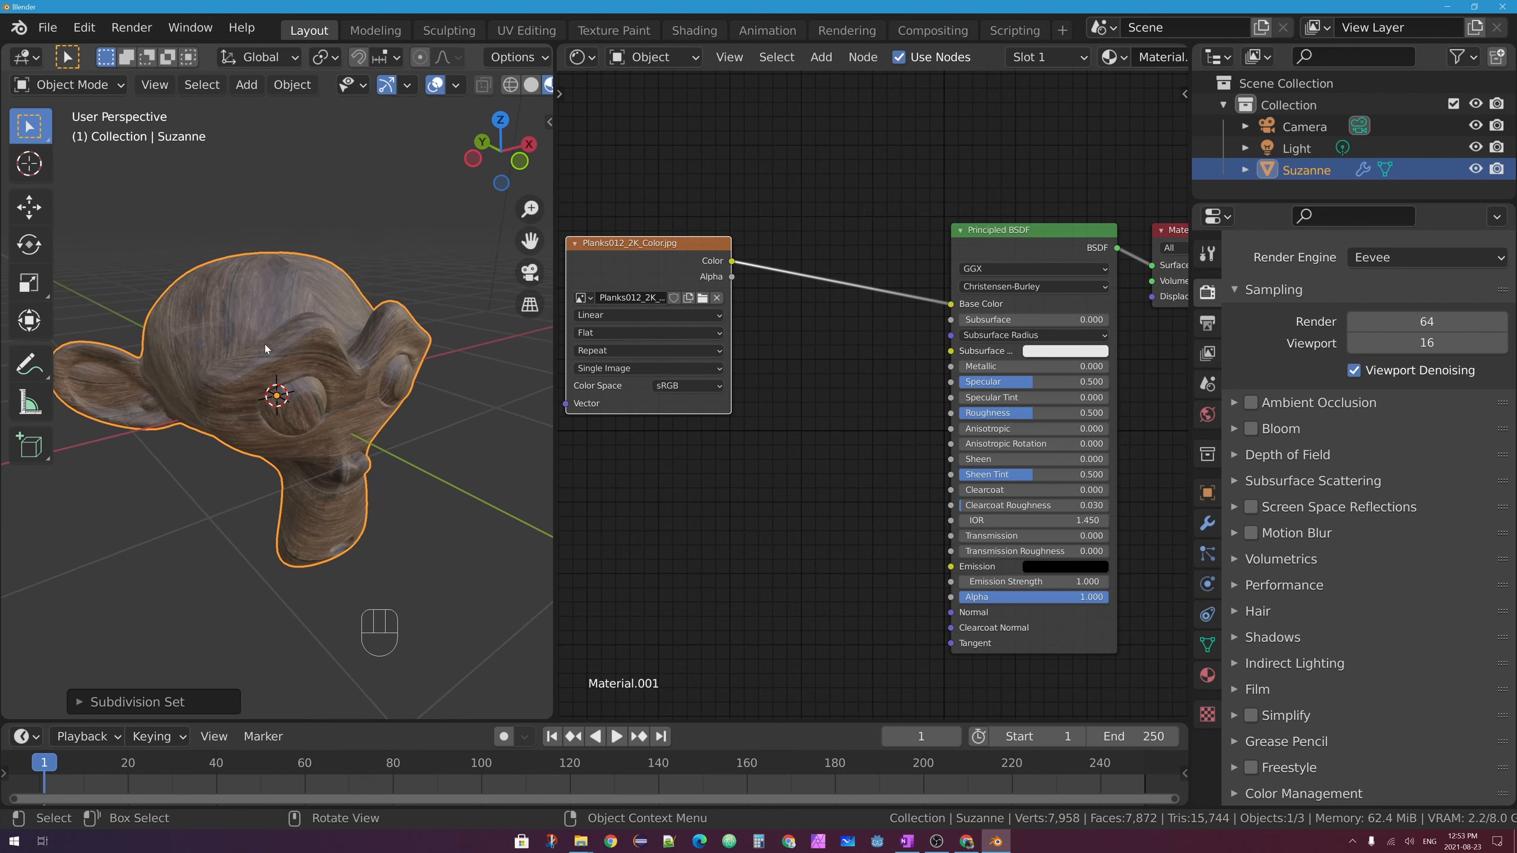
pyautogui.click(1207, 523)
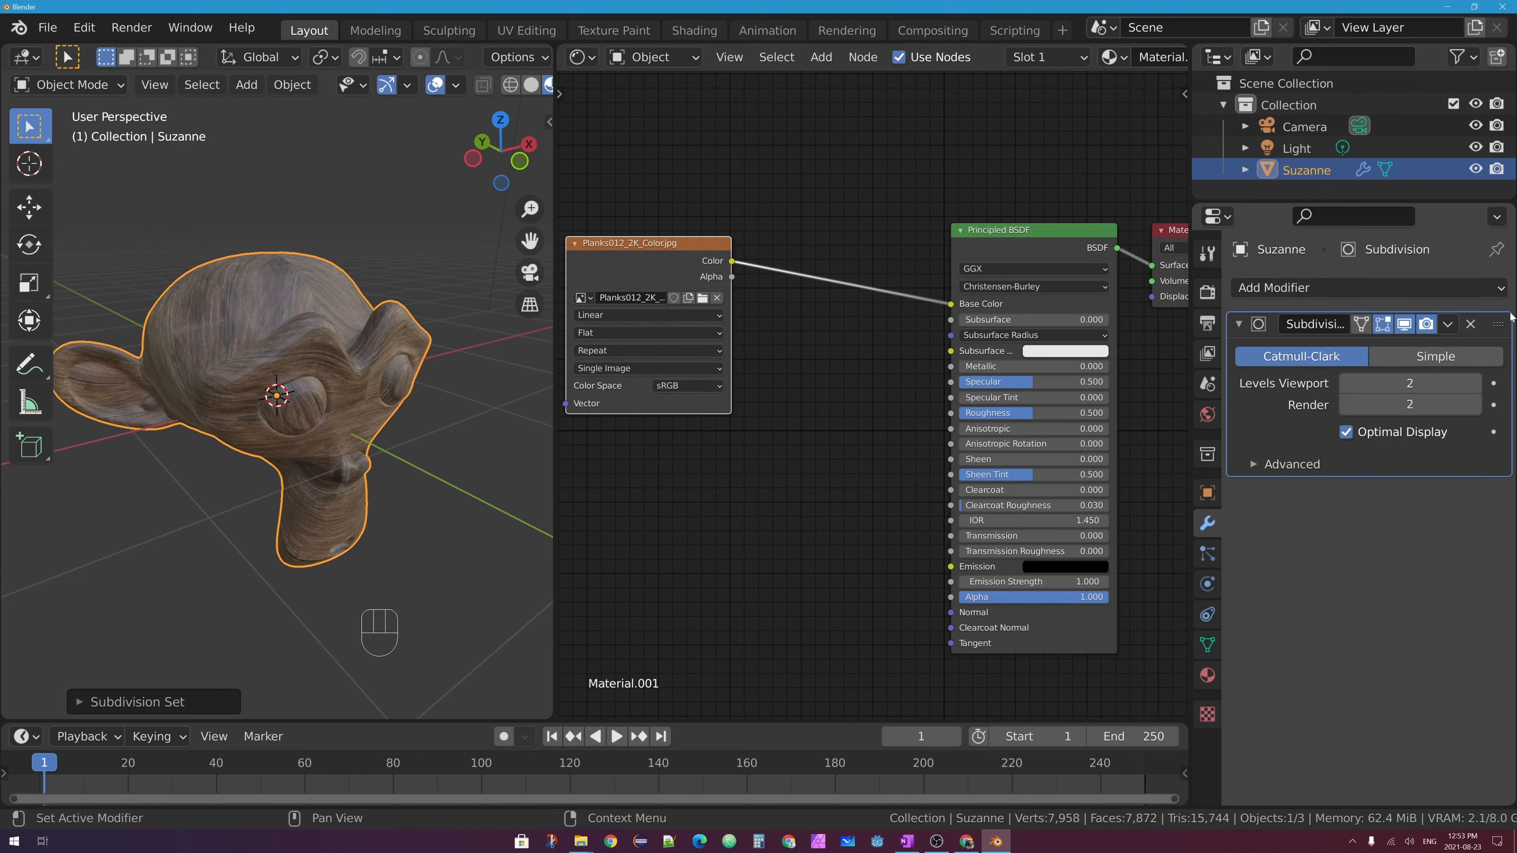
pyautogui.click(1472, 324)
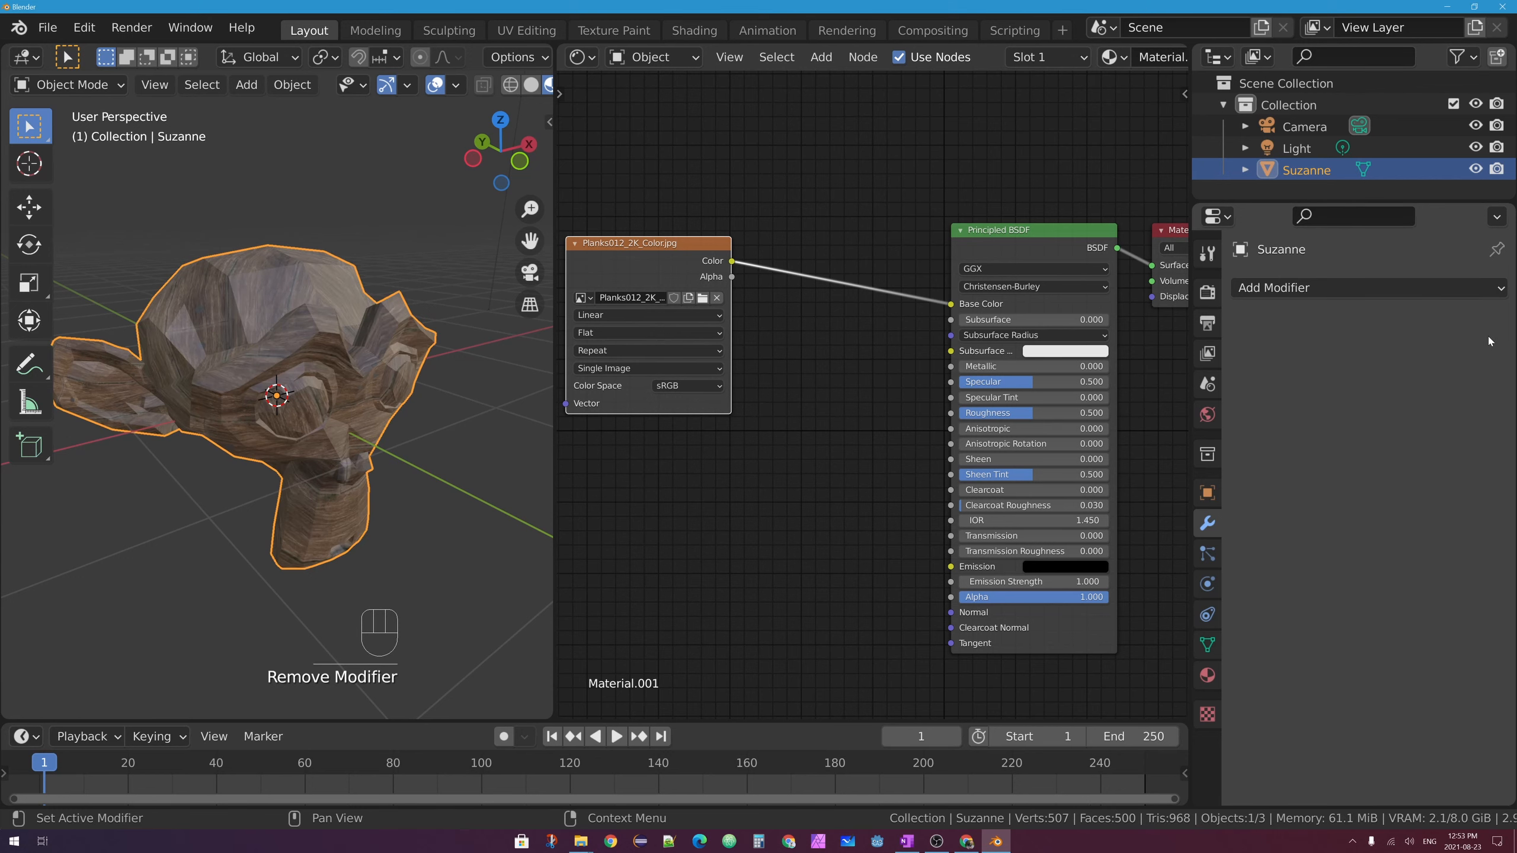
# Add a Subdivision Surface modifier to Suzanne with its viewport level set to 2
pyautogui.click(1451, 289)
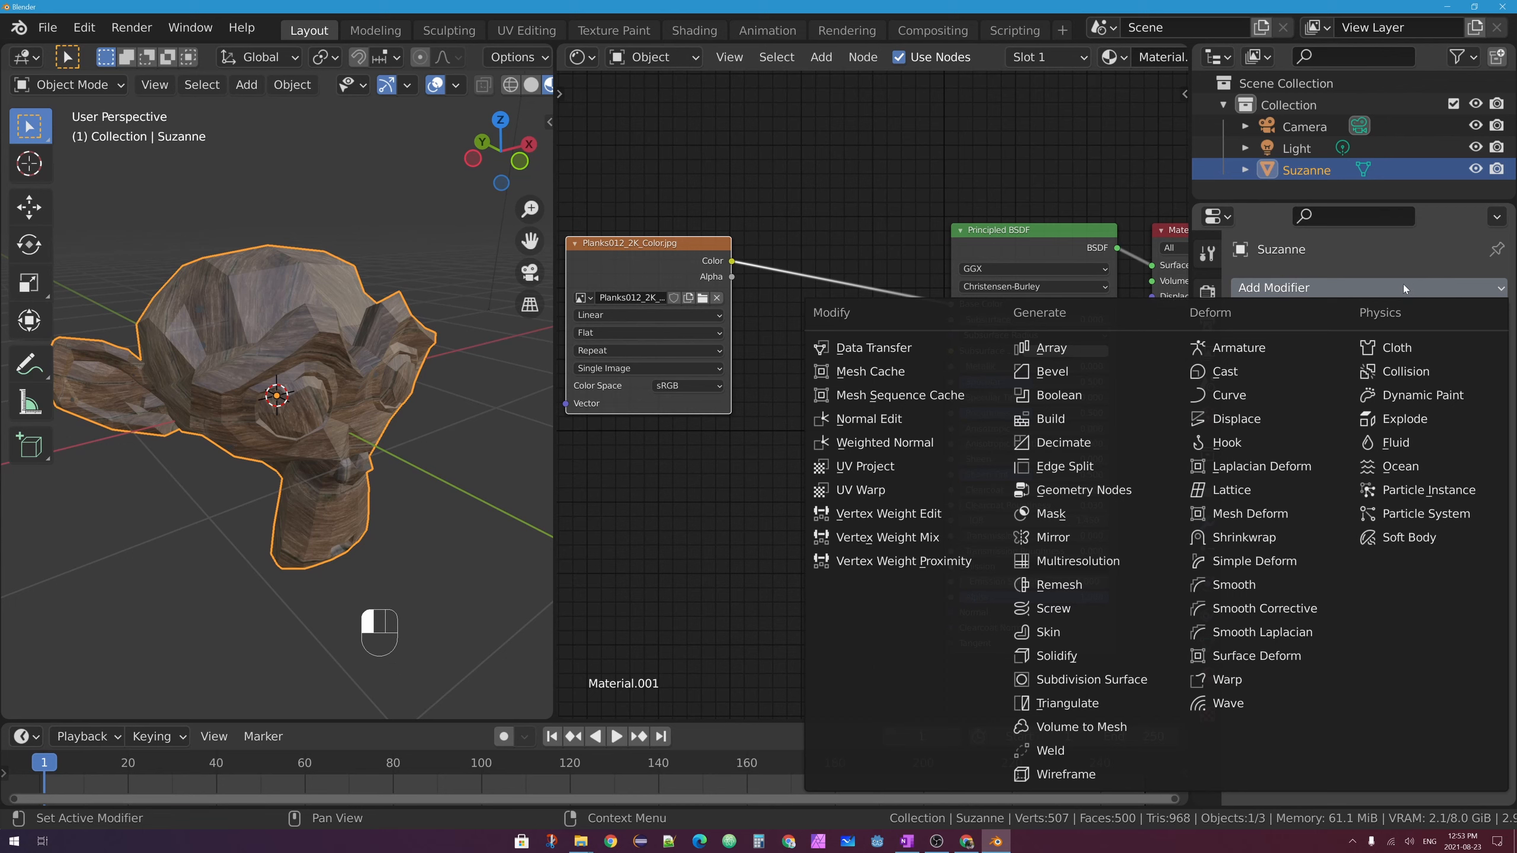
pyautogui.click(1403, 285)
pyautogui.click(1354, 287)
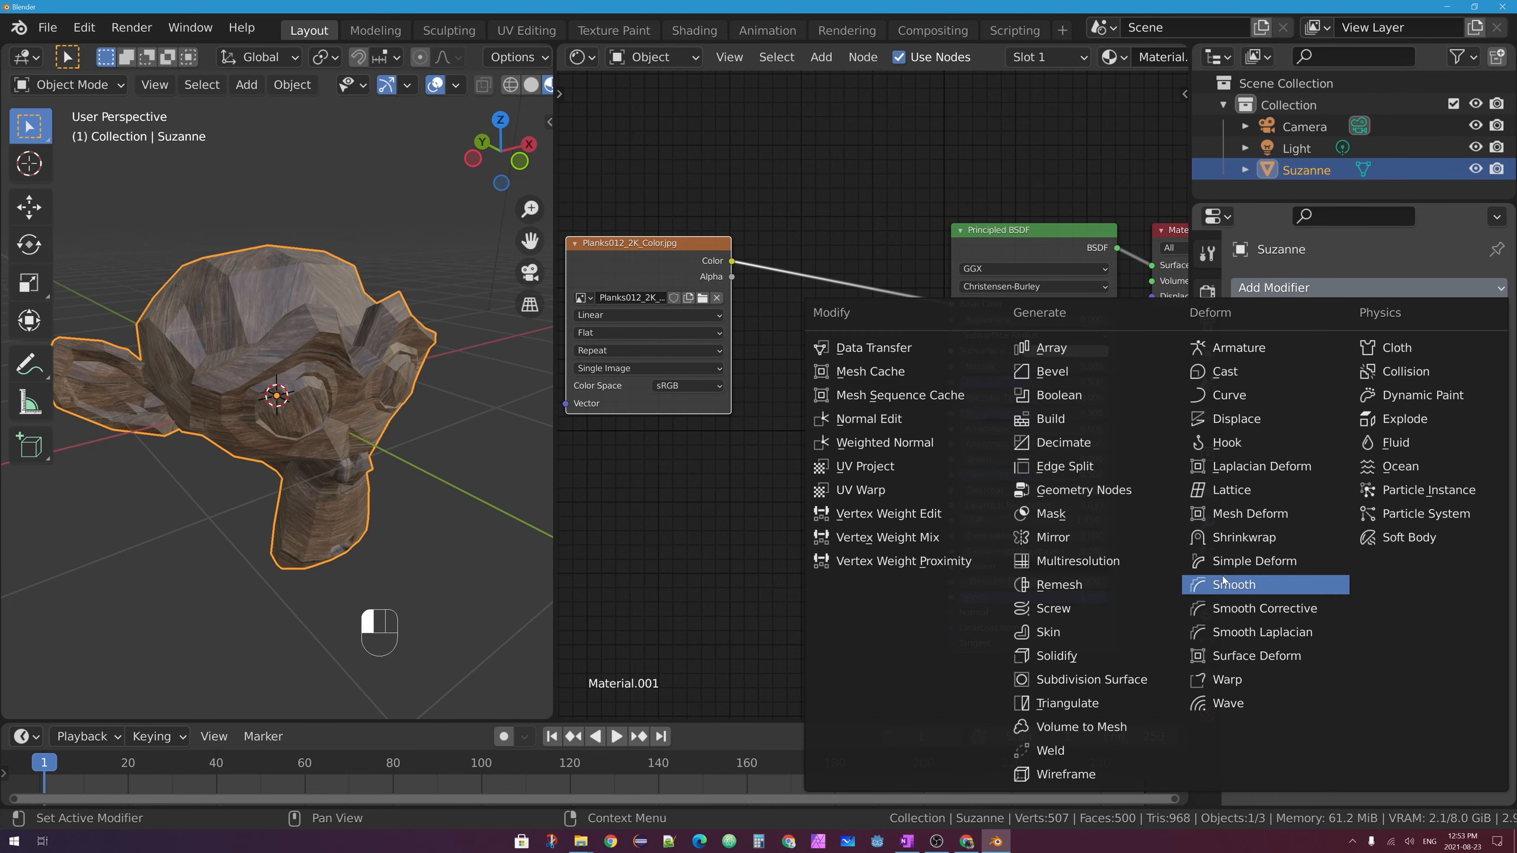
pyautogui.click(1133, 683)
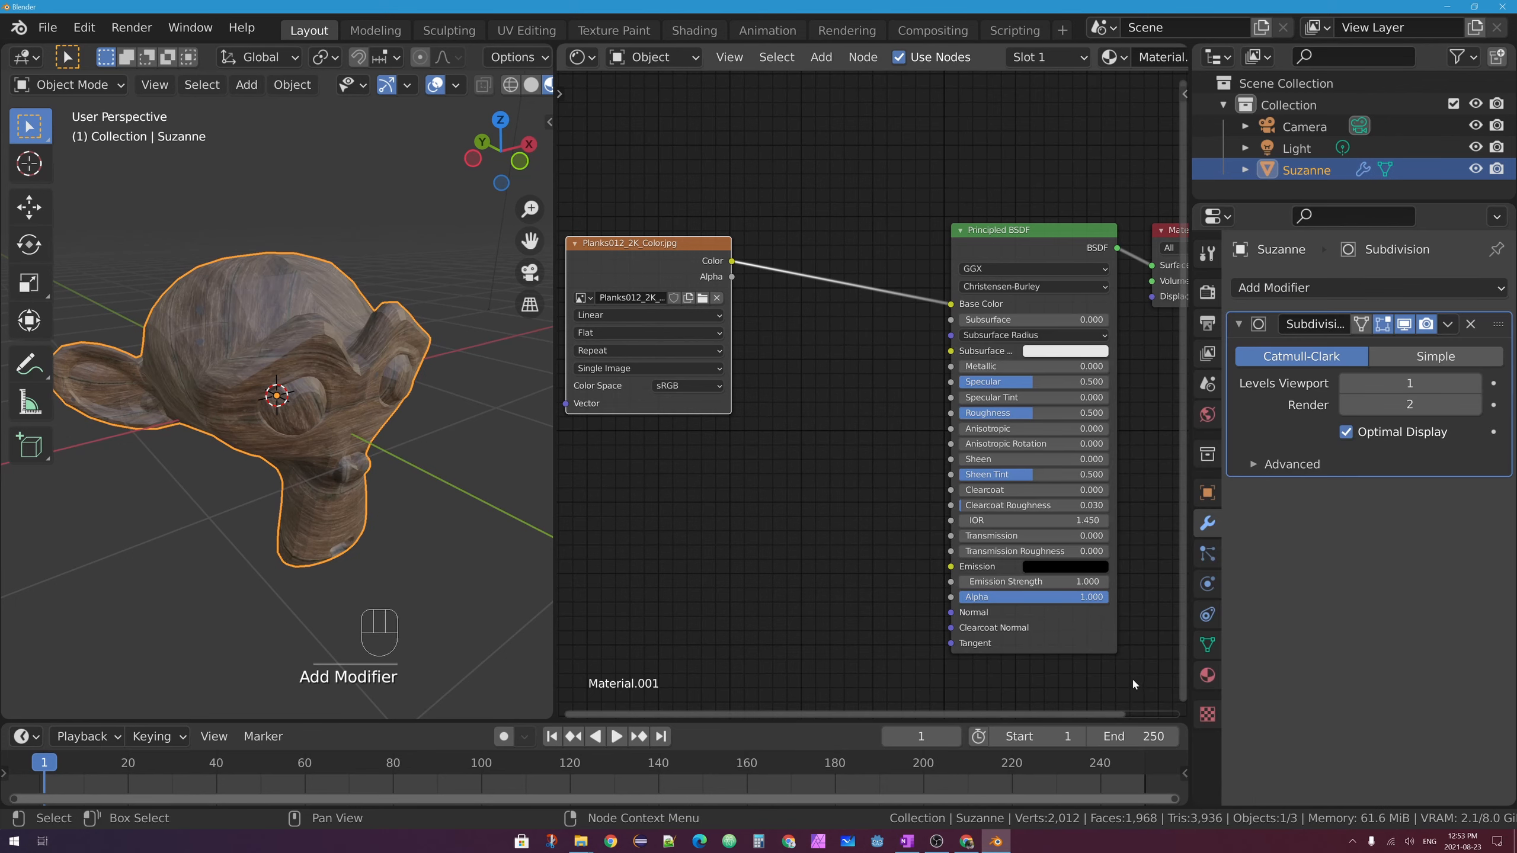
pyautogui.click(1474, 384)
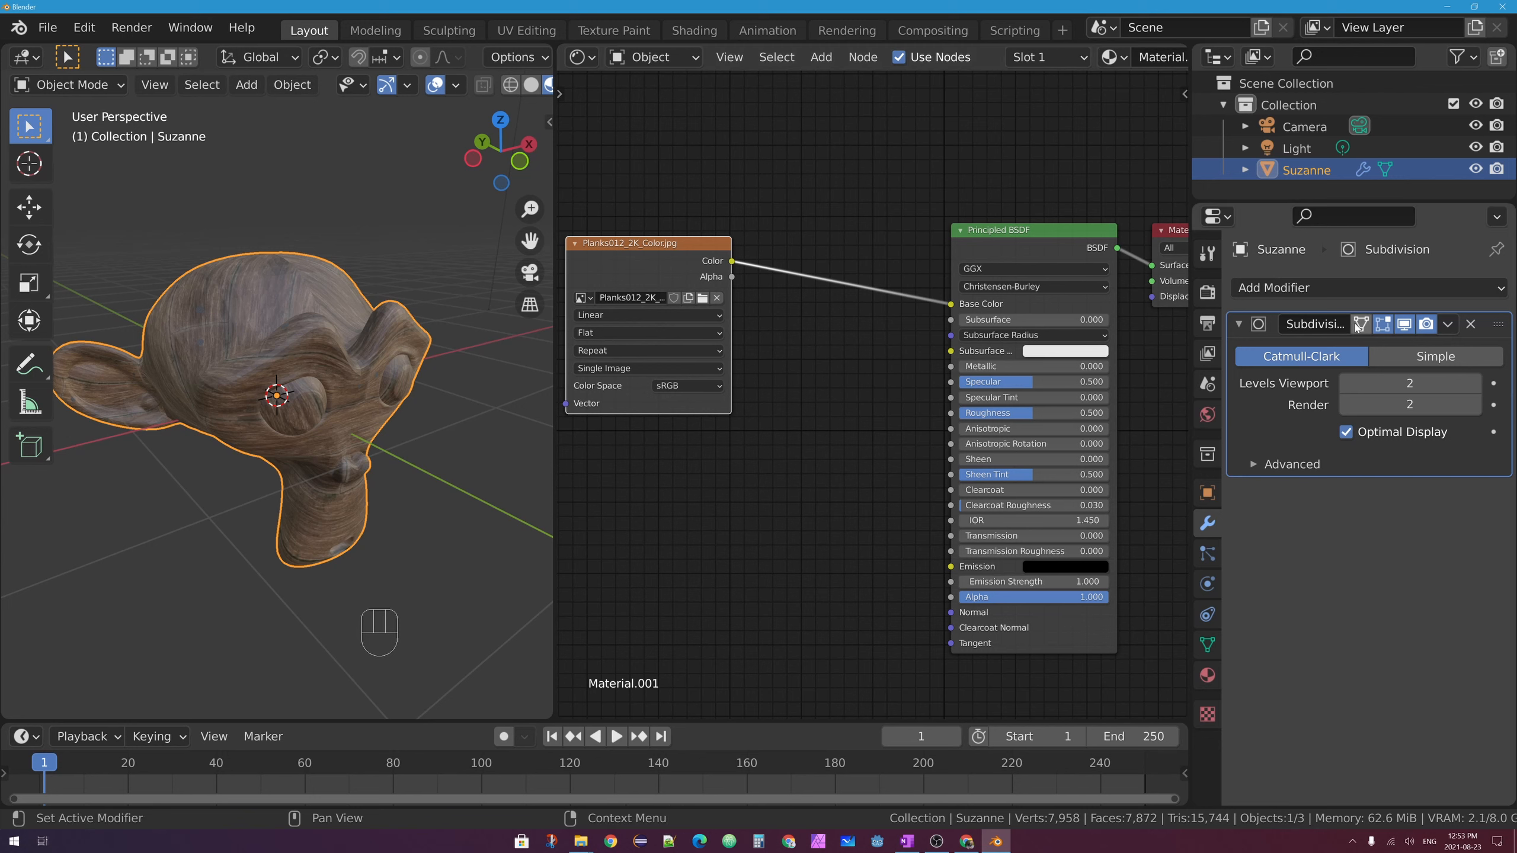
# Inspect the faceting around Suzanne's eye up close and apply Shade Smooth to the mesh
pyautogui.moveTo(334, 310)
pyautogui.mouseDown(button='middle')
pyautogui.moveTo(201, 305)
pyautogui.moveTo(338, 281)
pyautogui.mouseUp(button='middle')
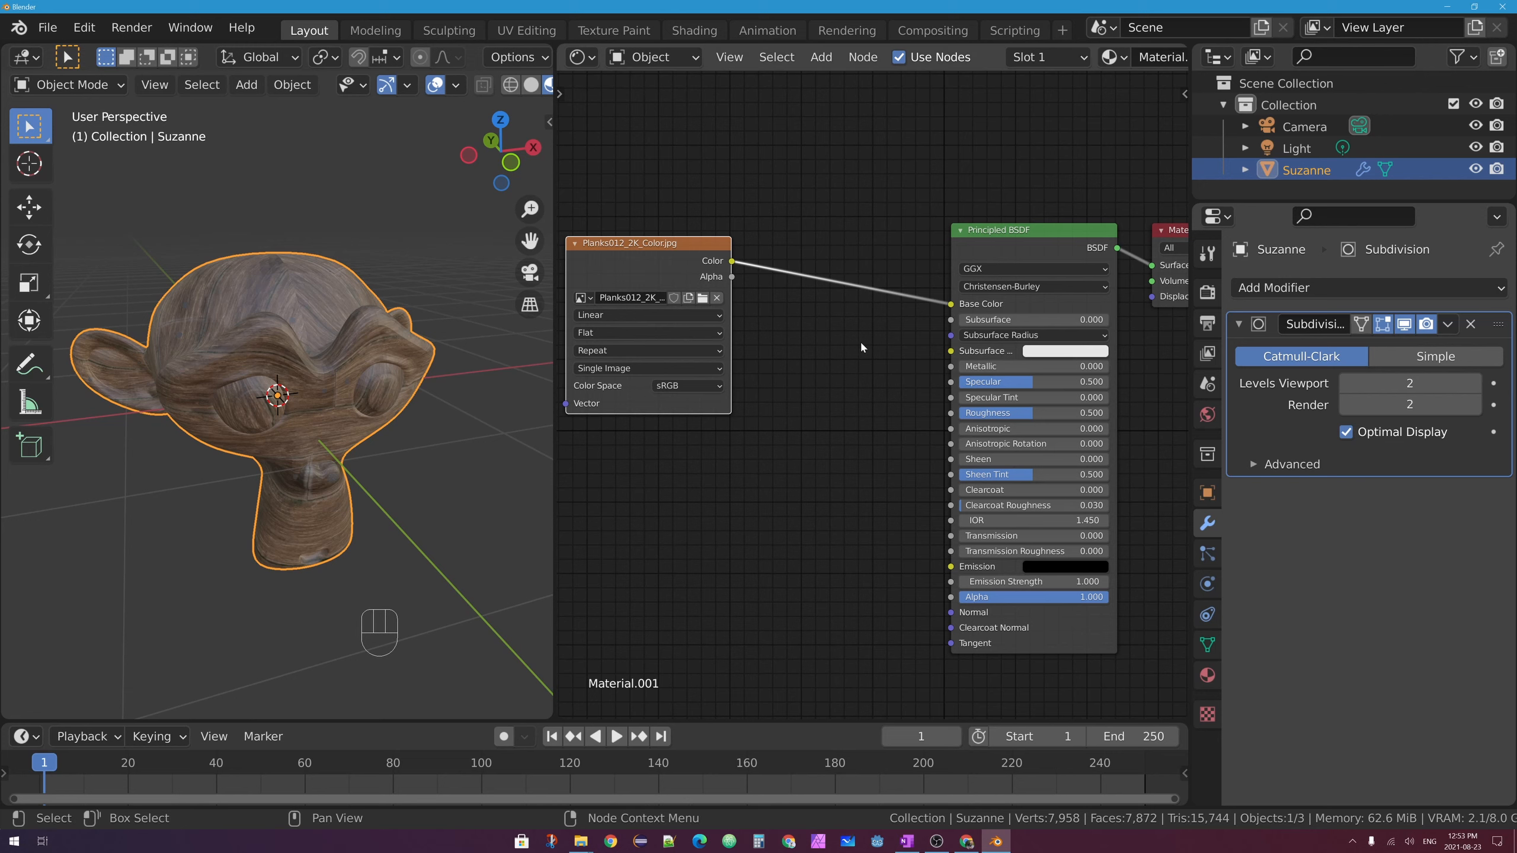
pyautogui.scroll(5, 248, 310)
pyautogui.scroll(3, 248, 307)
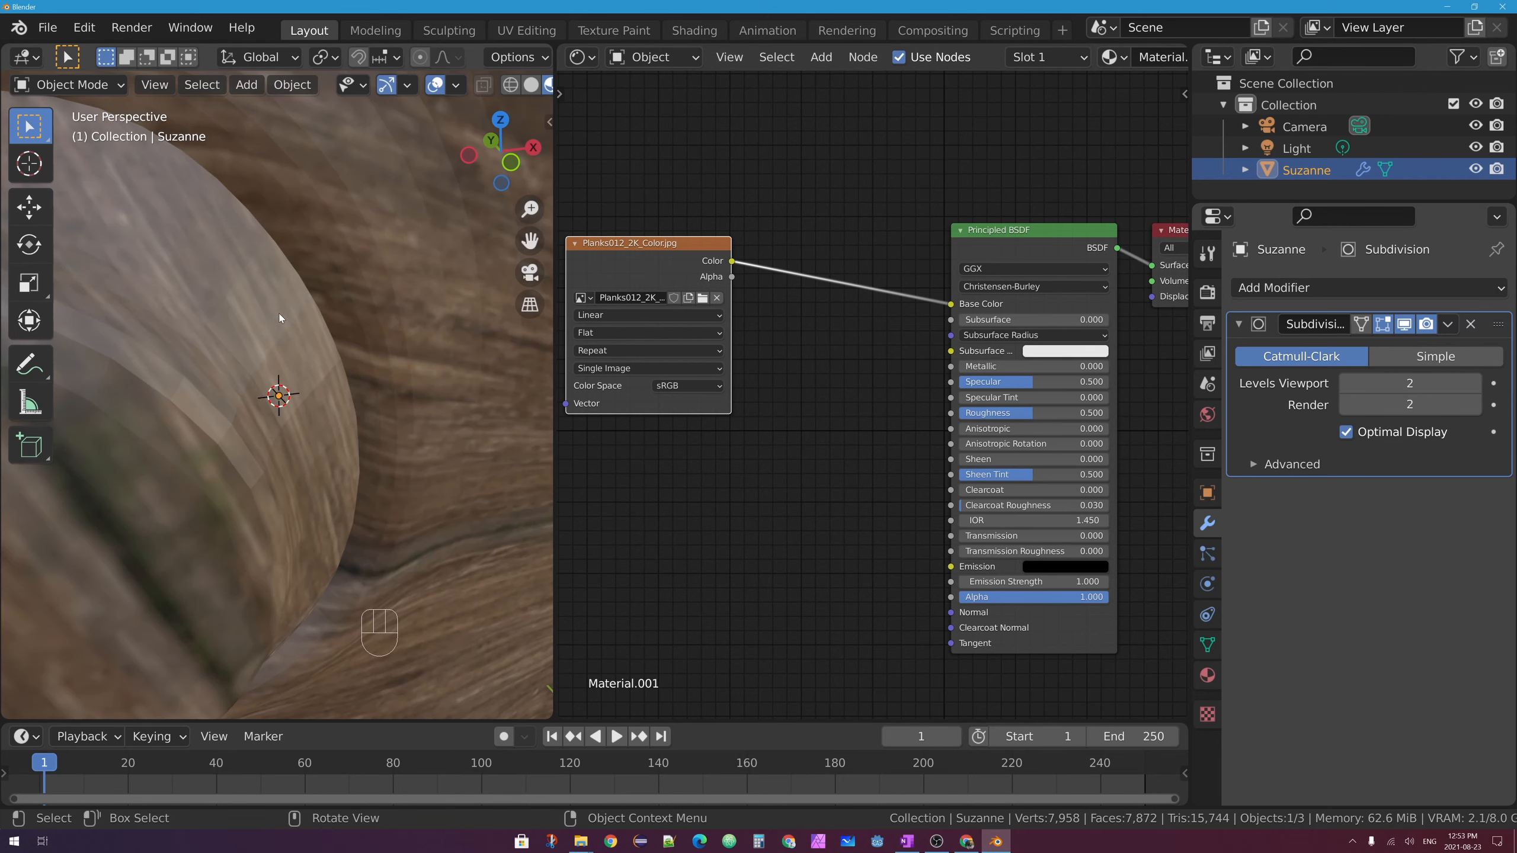
pyautogui.moveTo(251, 308); pyautogui.dragTo(286, 230, button='middle')
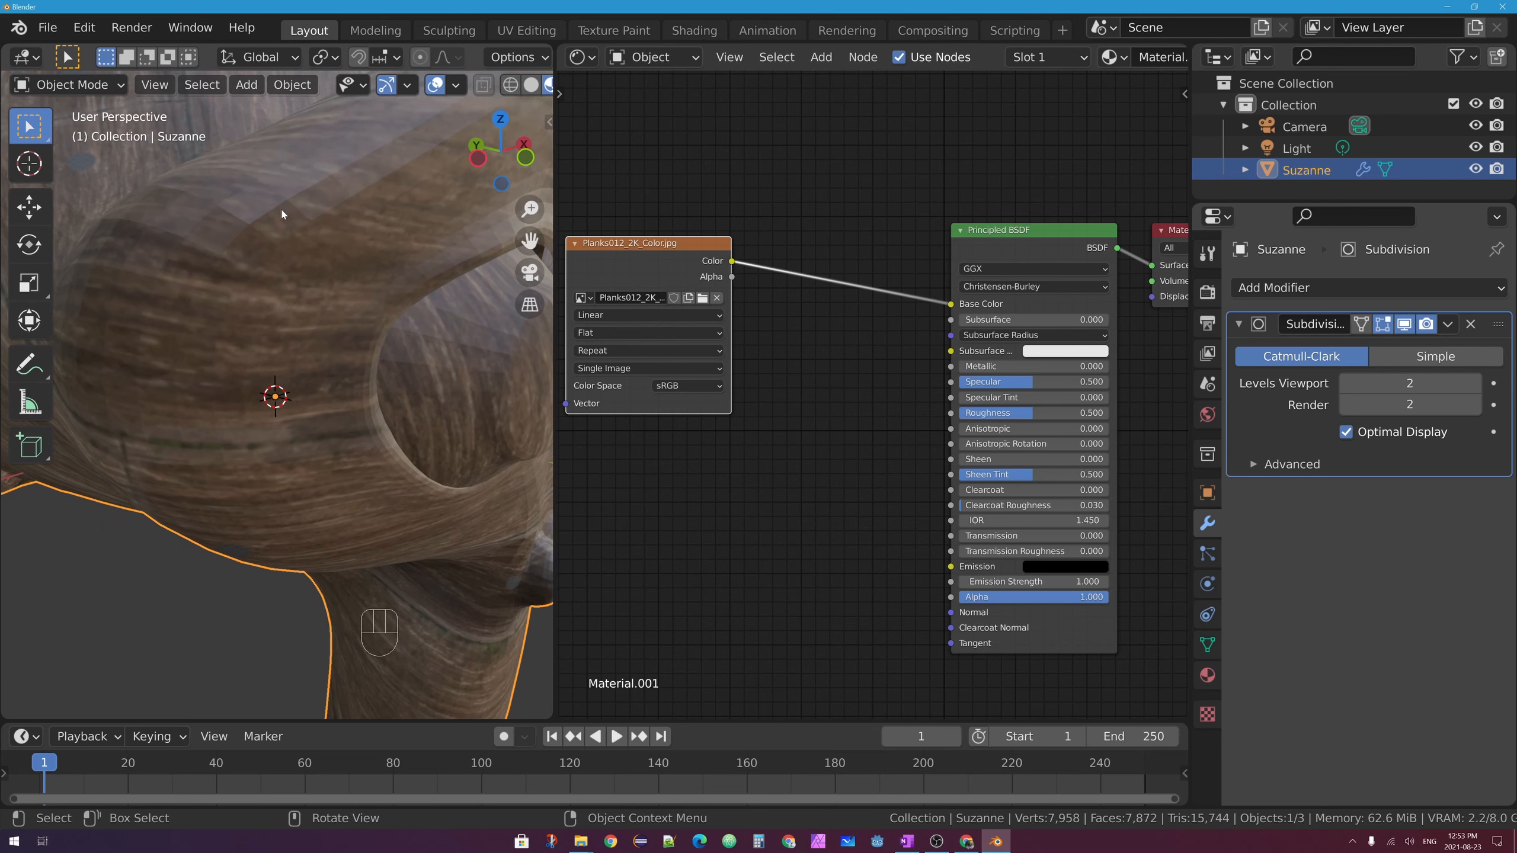
pyautogui.rightClick(318, 189)
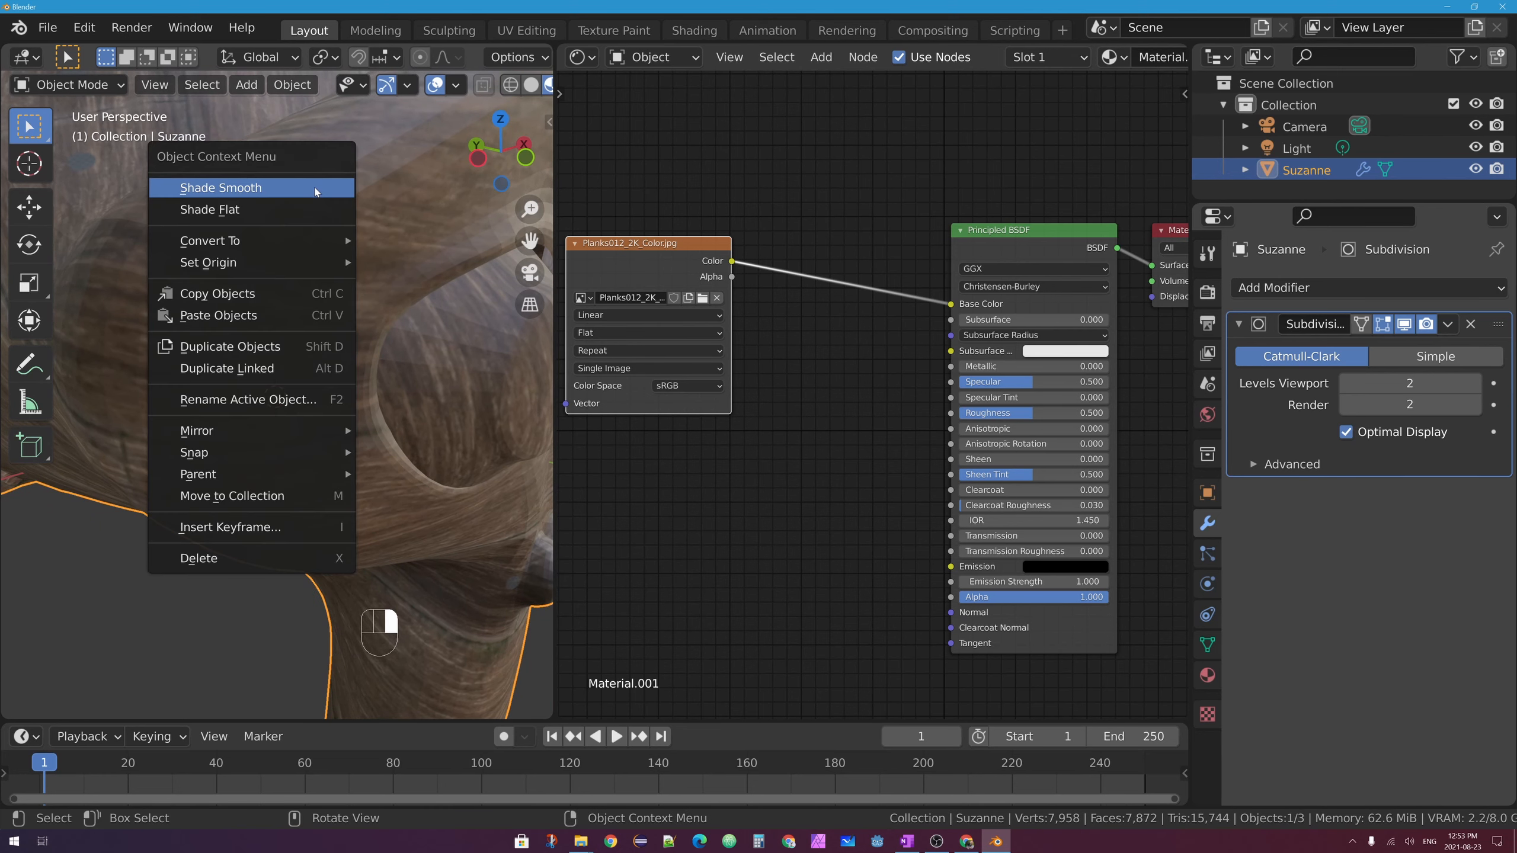
pyautogui.click(256, 189)
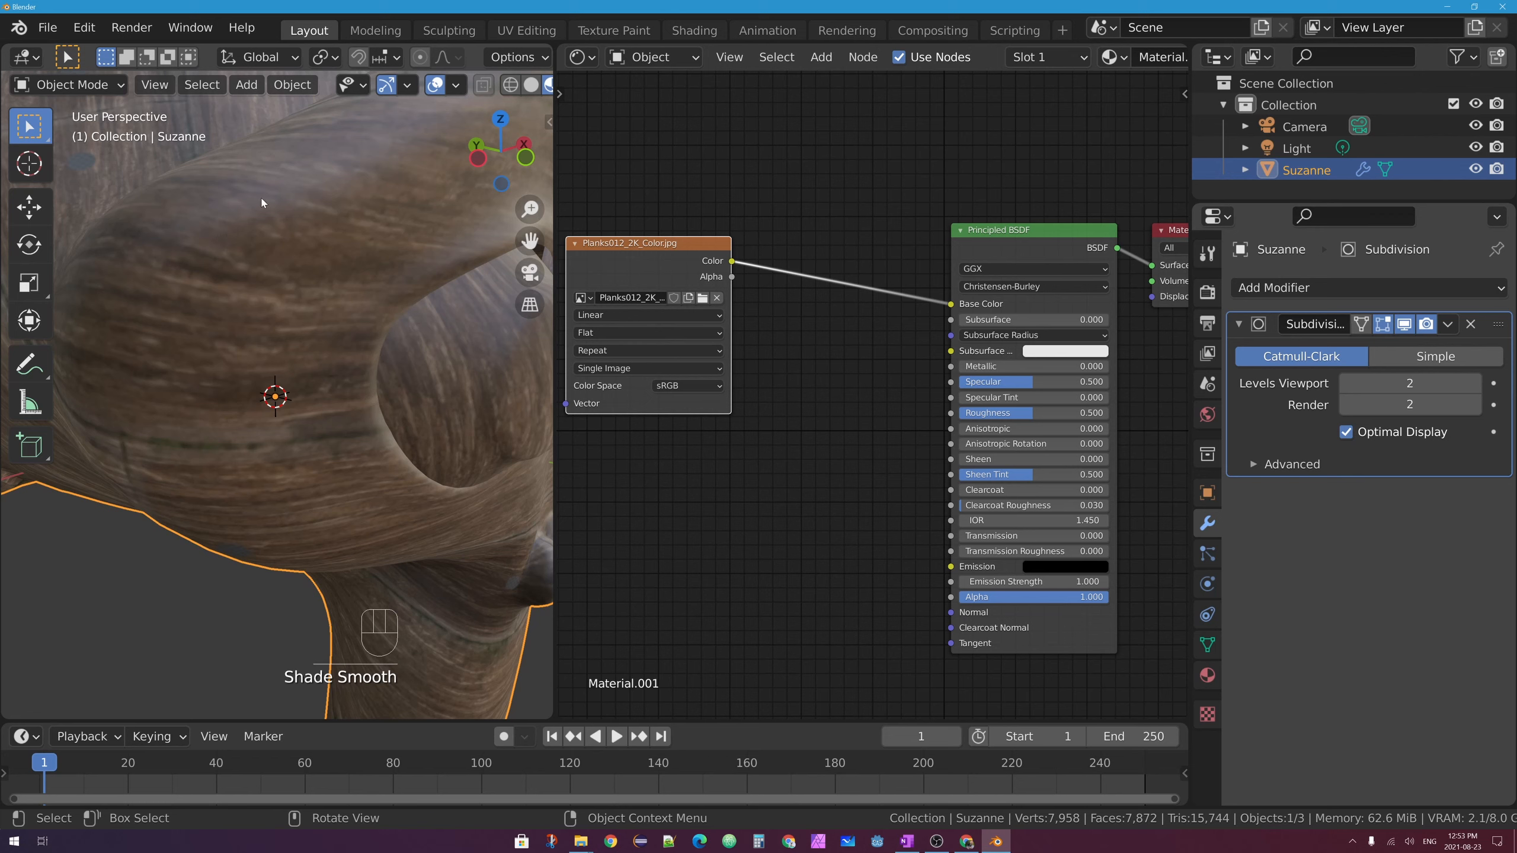
pyautogui.scroll(-5, 246, 185)
pyautogui.moveTo(247, 186); pyautogui.dragTo(287, 247, button='middle')
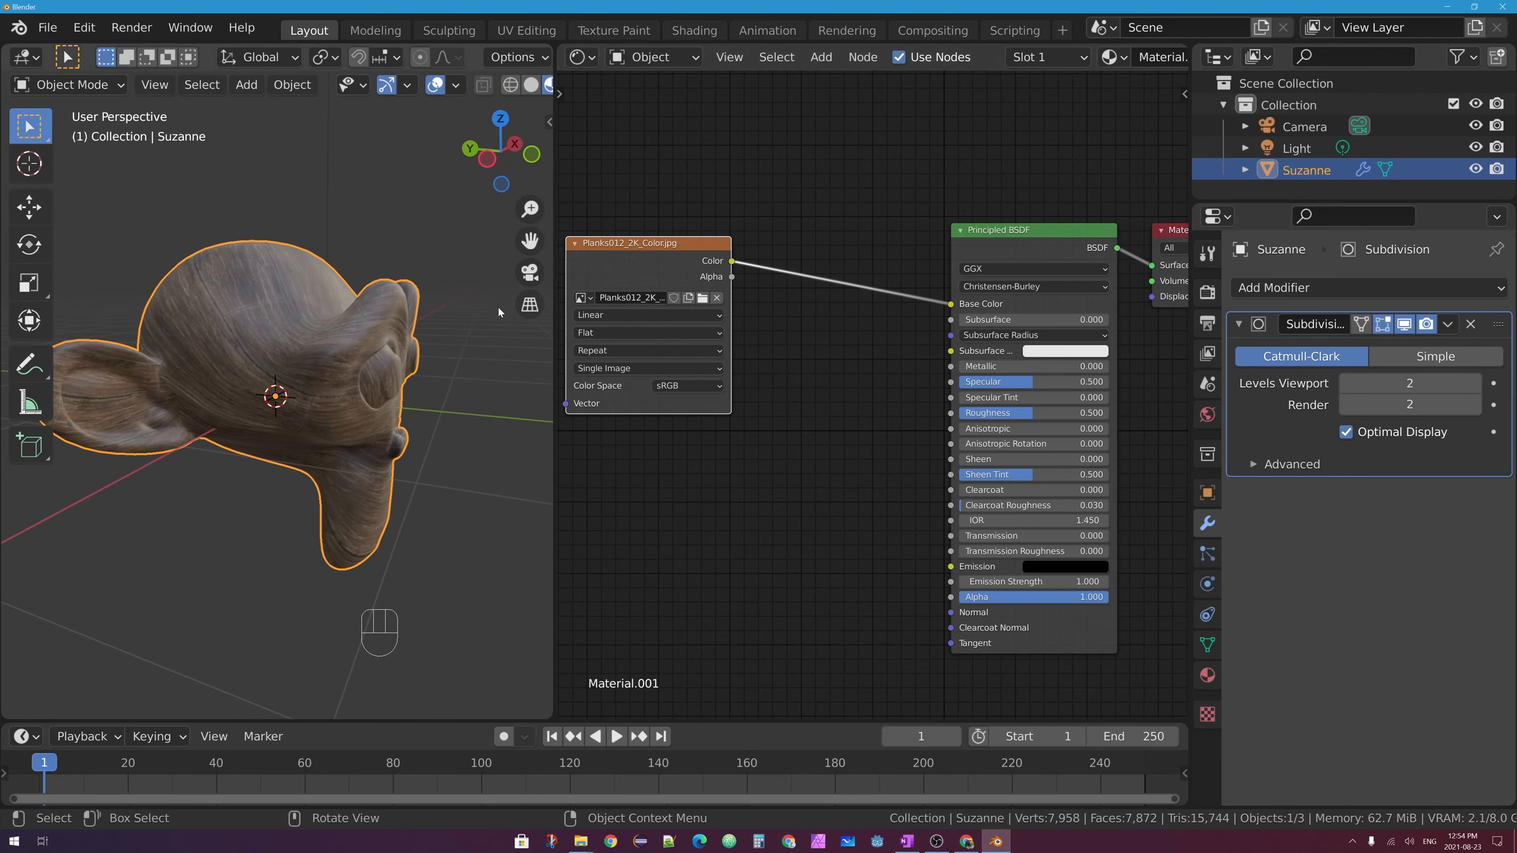
# Switch the 3D viewport to Rendered shading and inspect the wood texture on the back of Suzanne's head
pyautogui.moveTo(233, 337); pyautogui.dragTo(292, 319, button='middle')
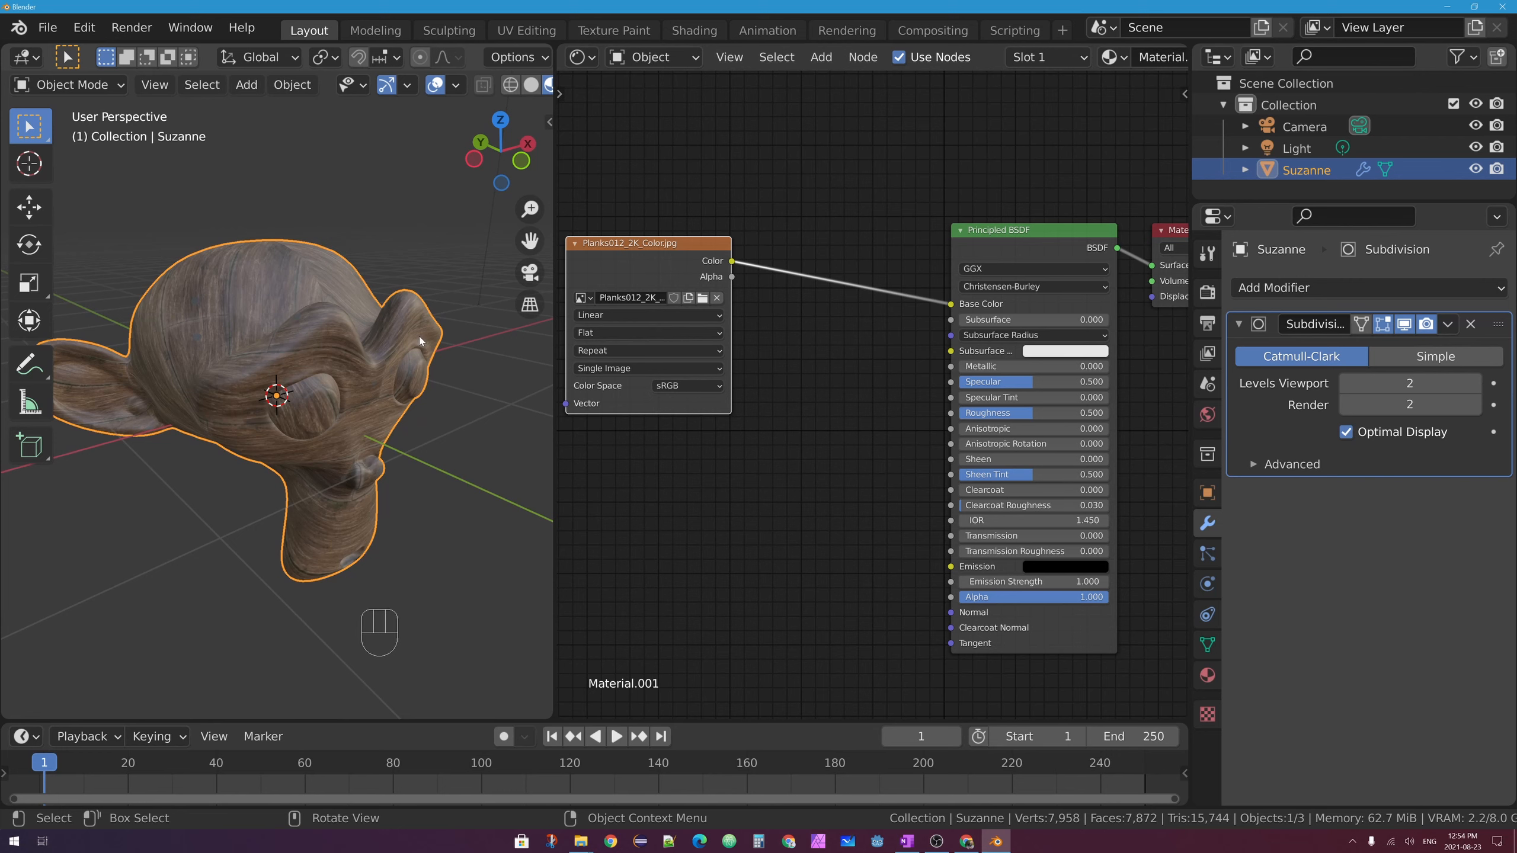
pyautogui.moveTo(416, 337); pyautogui.dragTo(322, 309, button='middle')
pyautogui.scroll(-4, 517, 86)
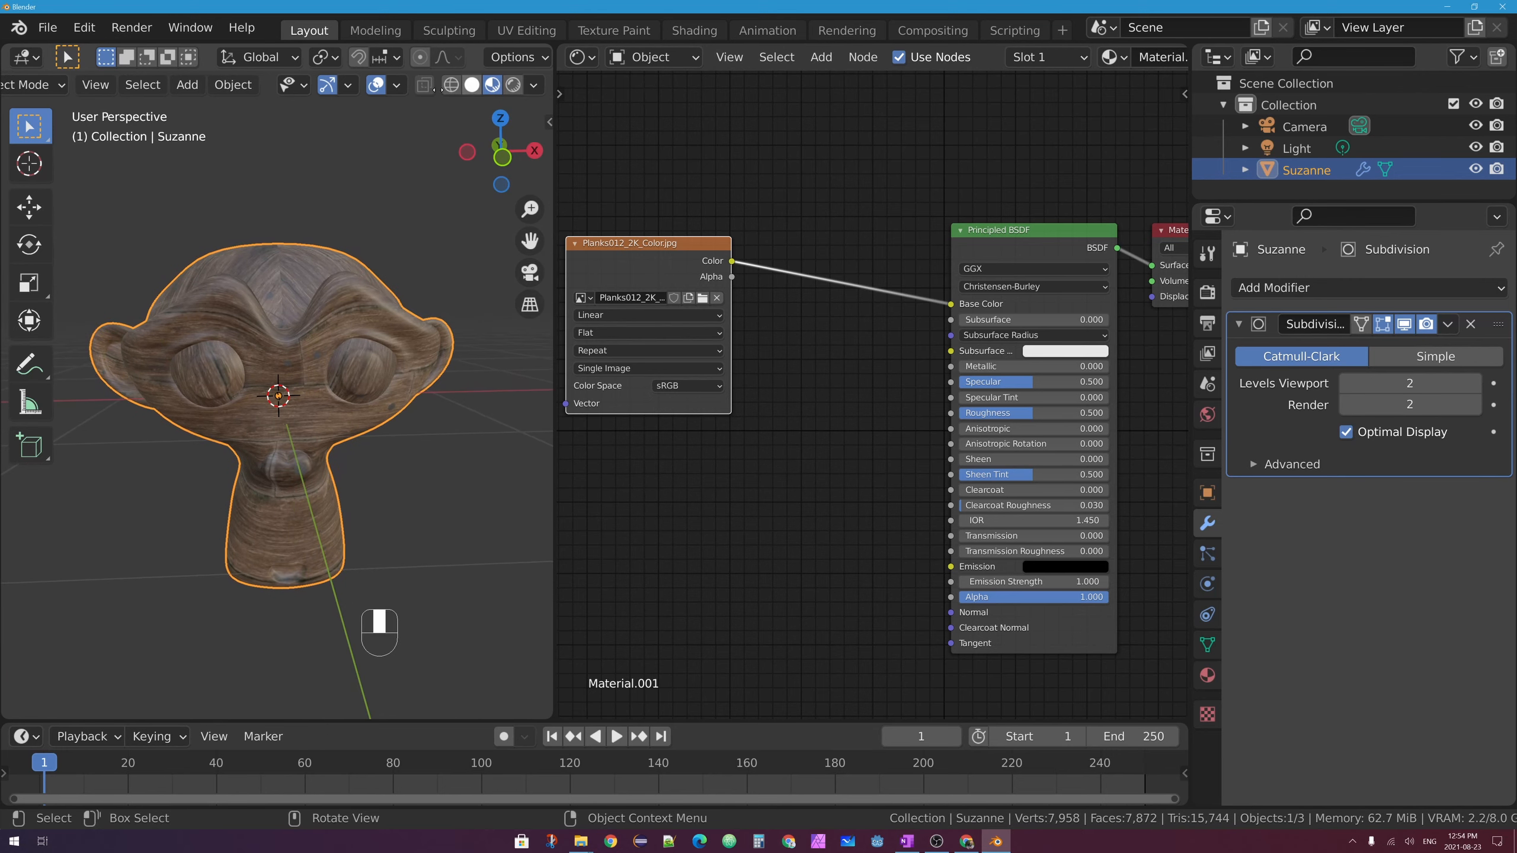
pyautogui.click(517, 84)
pyautogui.moveTo(284, 291); pyautogui.dragTo(64, 366, button='middle')
pyautogui.keyDown('ctrl'); pyautogui.moveTo(258, 361); pyautogui.dragTo(278, 328, button='middle'); pyautogui.keyUp('ctrl')
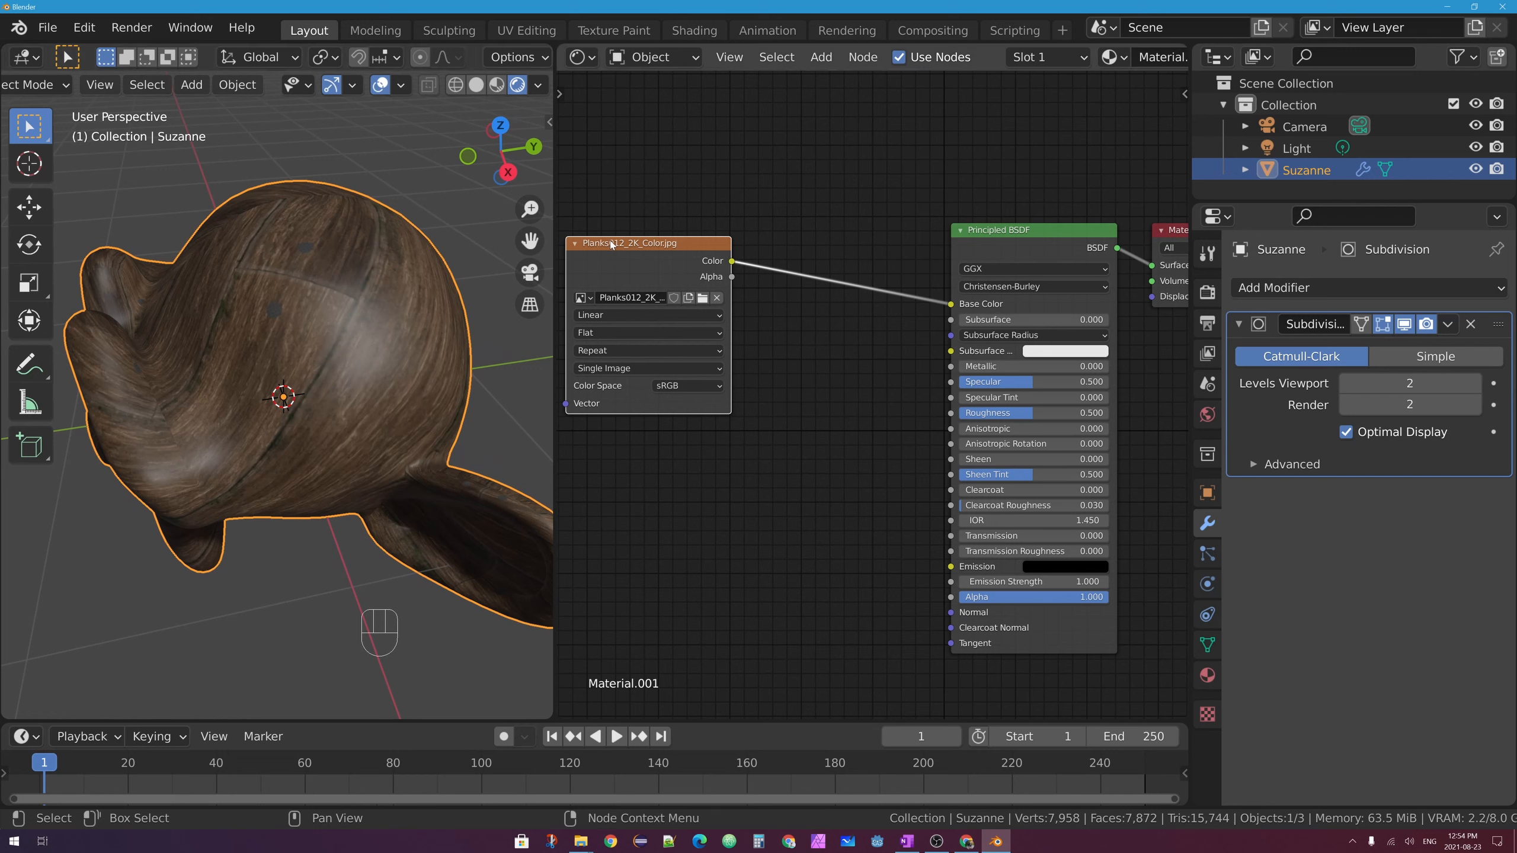
# Shift the Planks012 color node up and add a new Image Texture node directly below it
pyautogui.moveTo(660, 258); pyautogui.dragTo(674, 208)
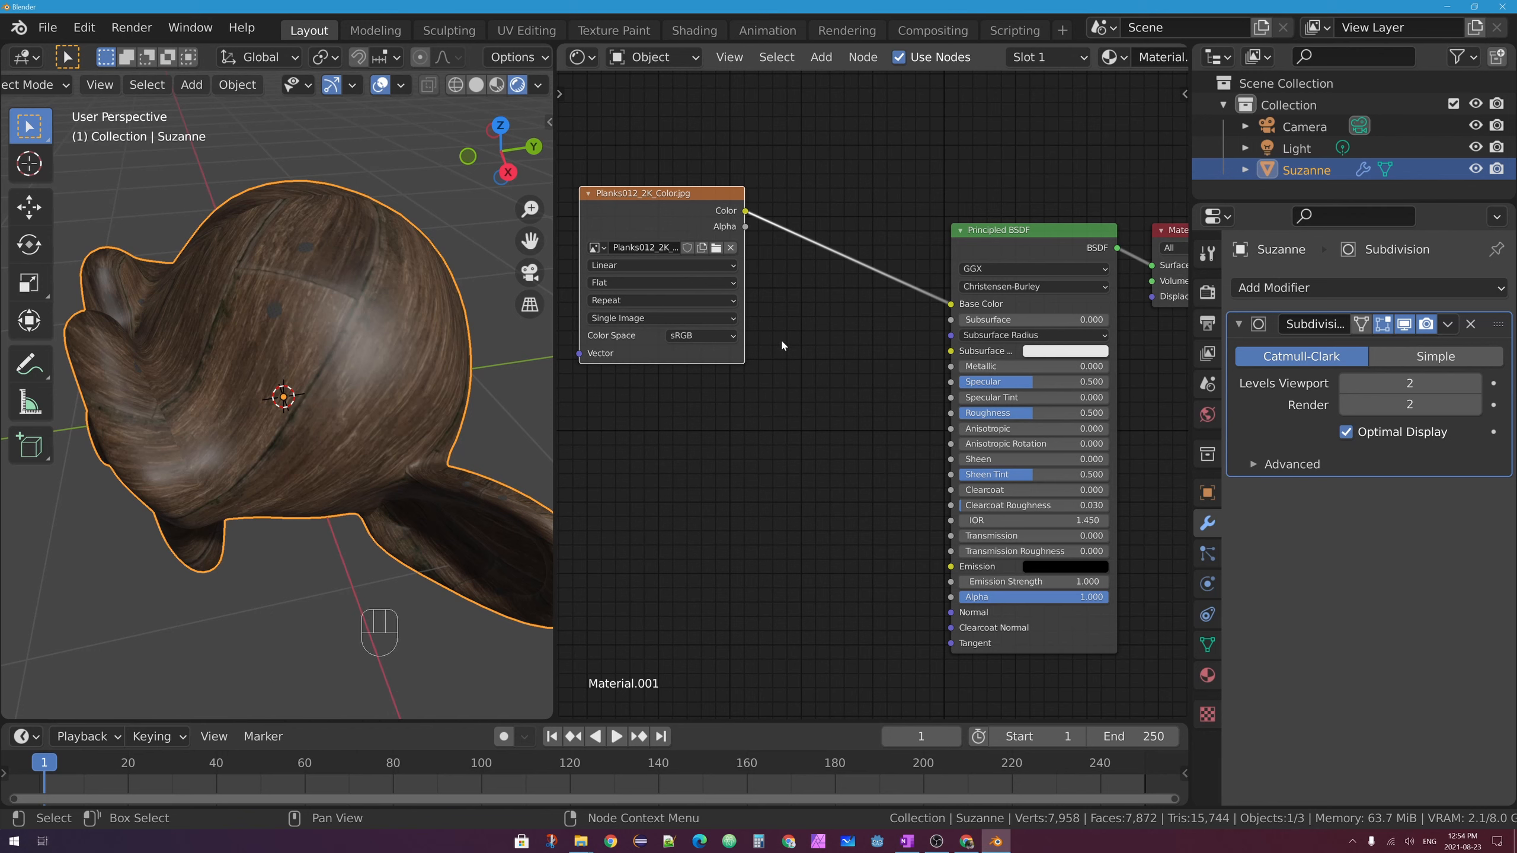
pyautogui.hotkey('shift', 'a')
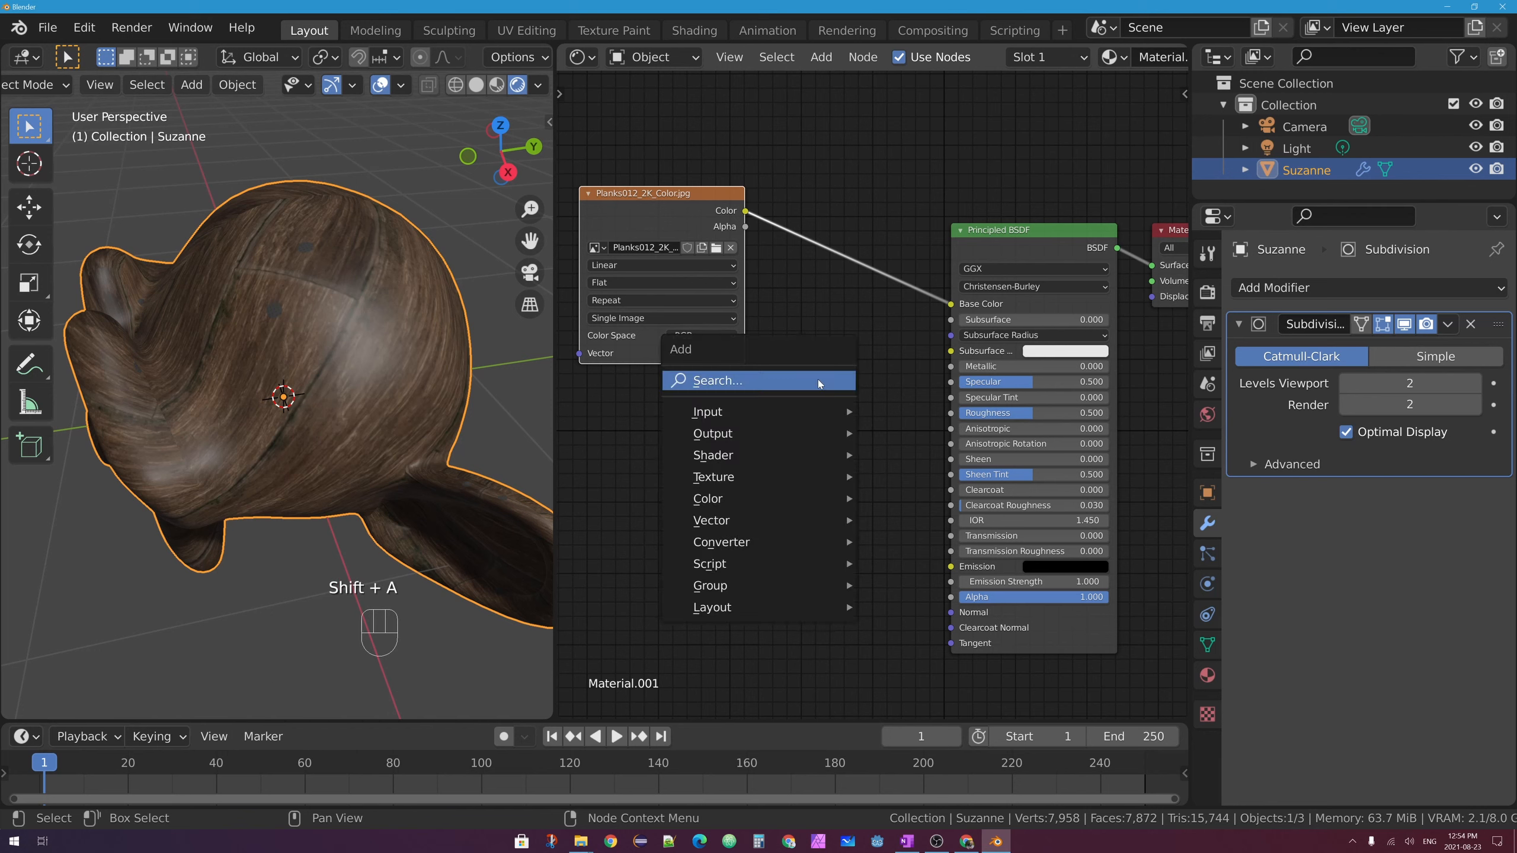
pyautogui.moveTo(791, 478)
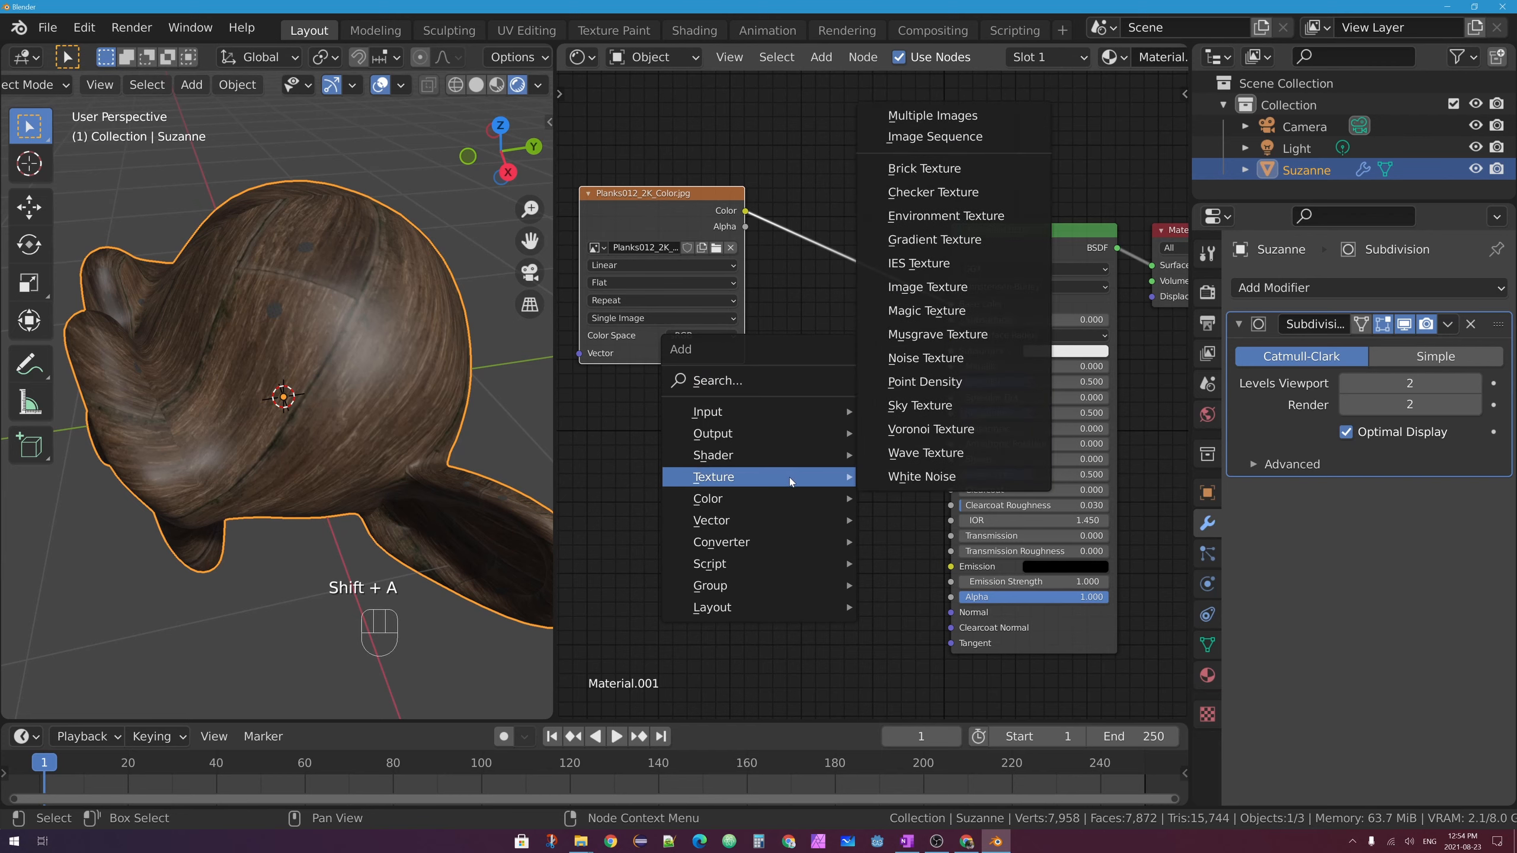
pyautogui.click(972, 289)
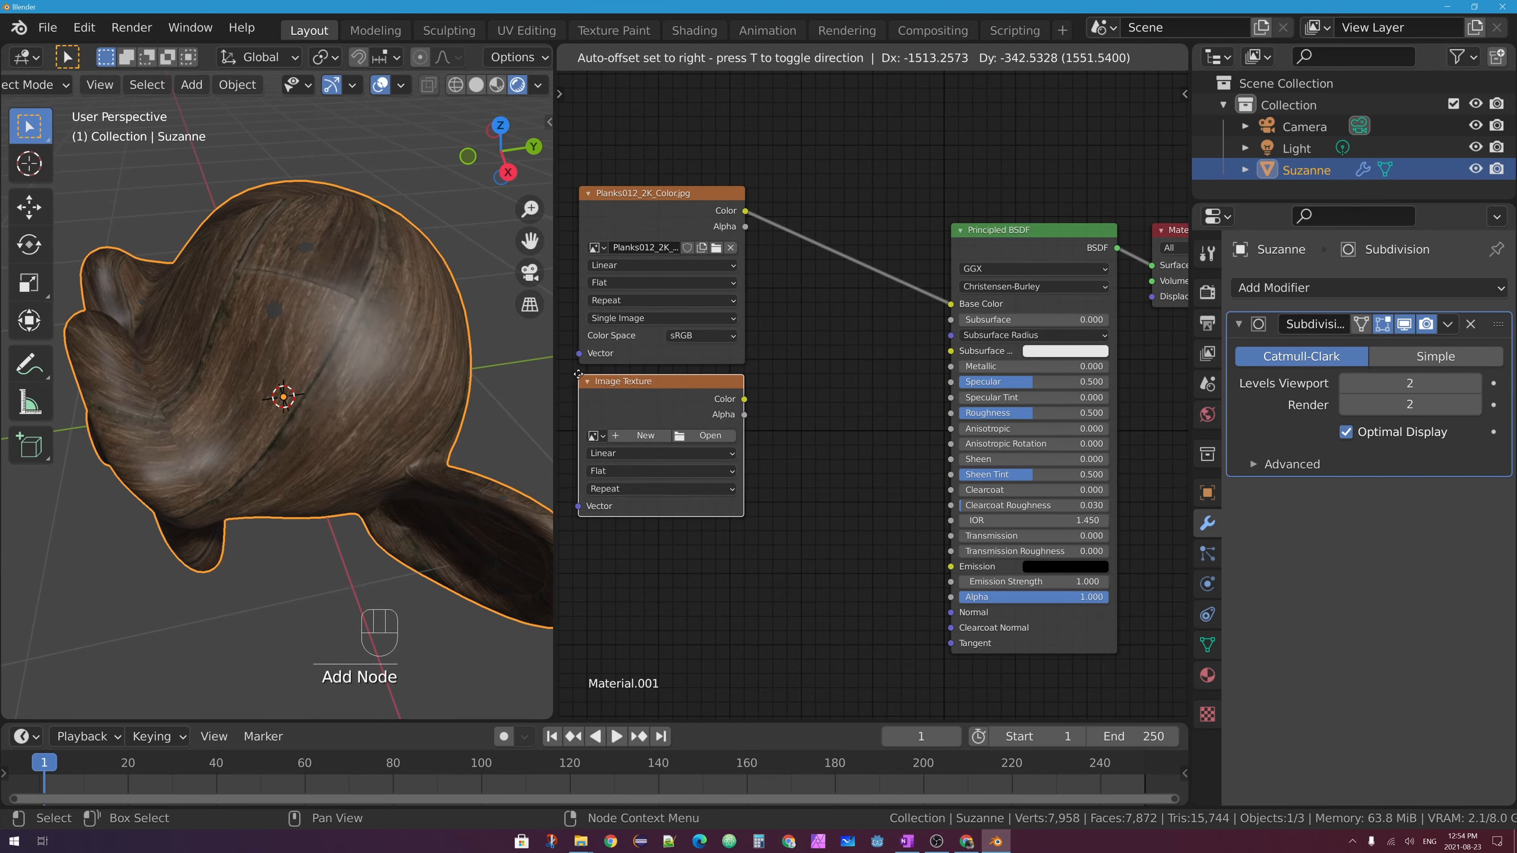
pyautogui.click(633, 412)
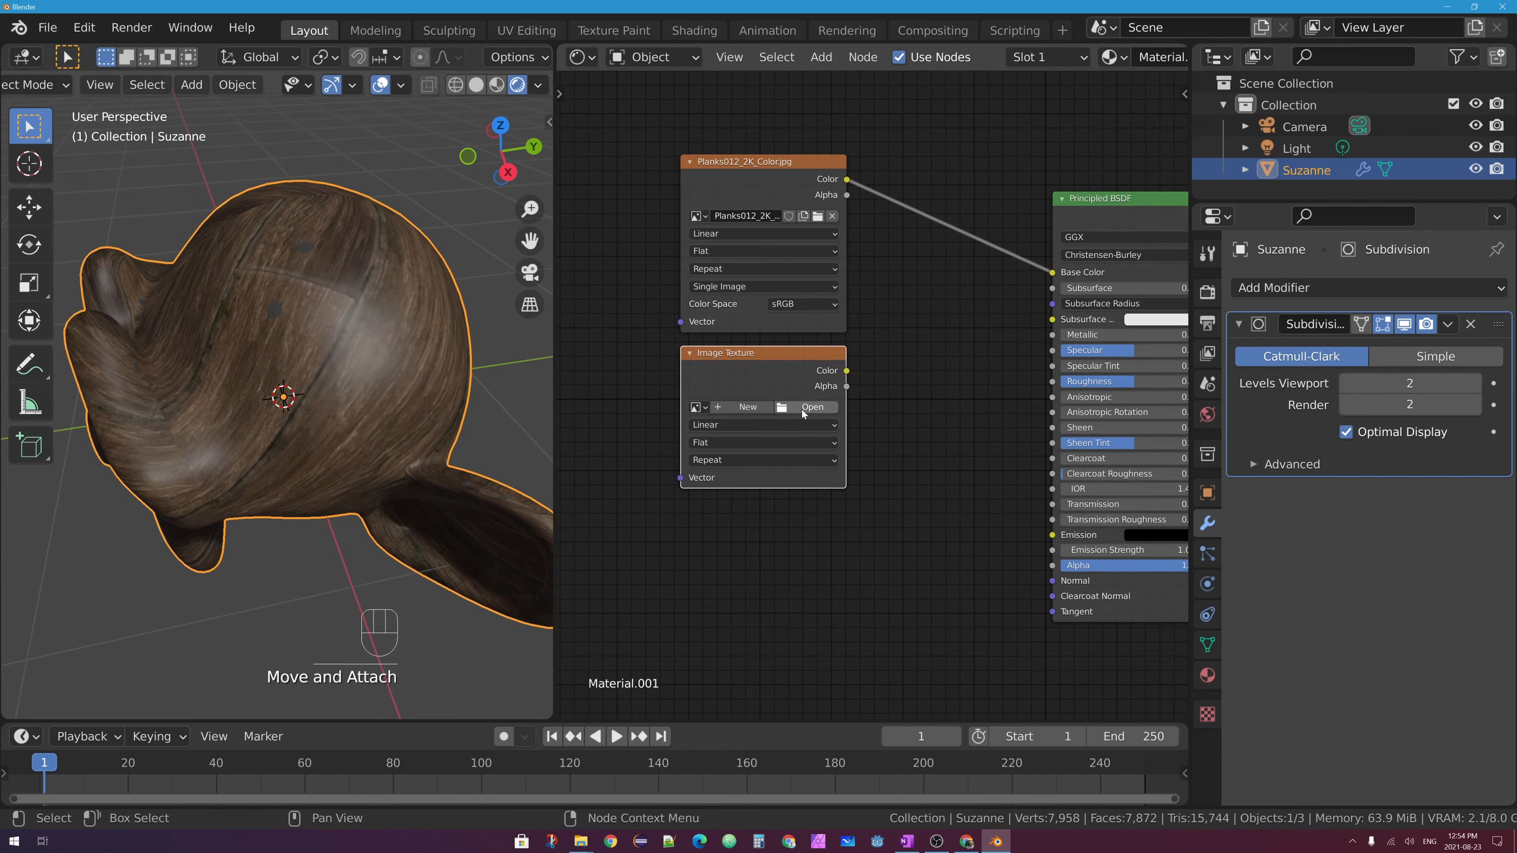
# Load Planks012_2K_Roughness.jpg from the Planks012_2K-JPG folder on the Desktop into the new image node
pyautogui.click(799, 411)
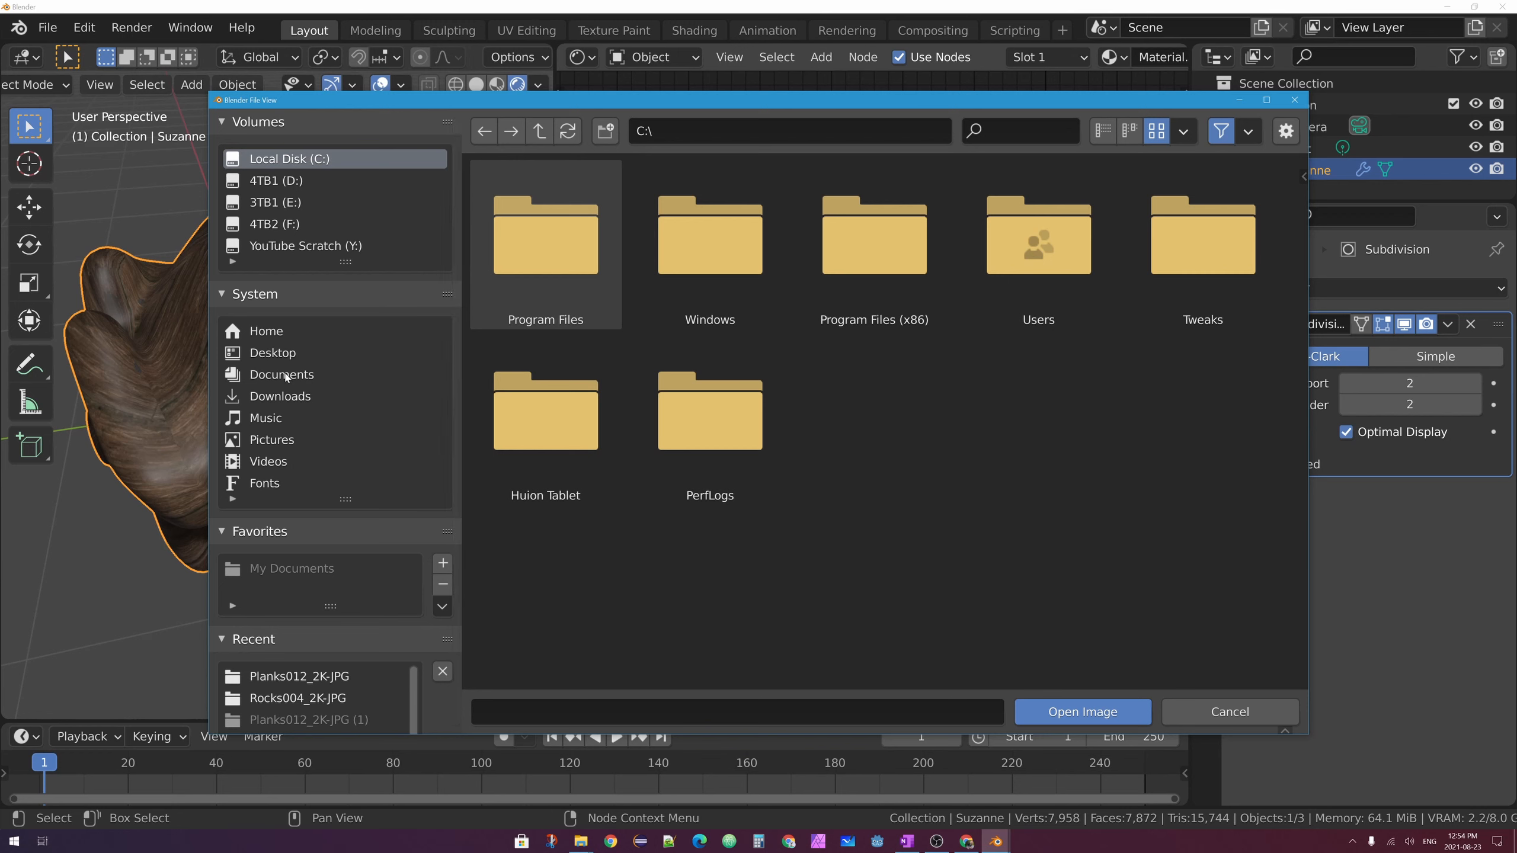
pyautogui.click(284, 357)
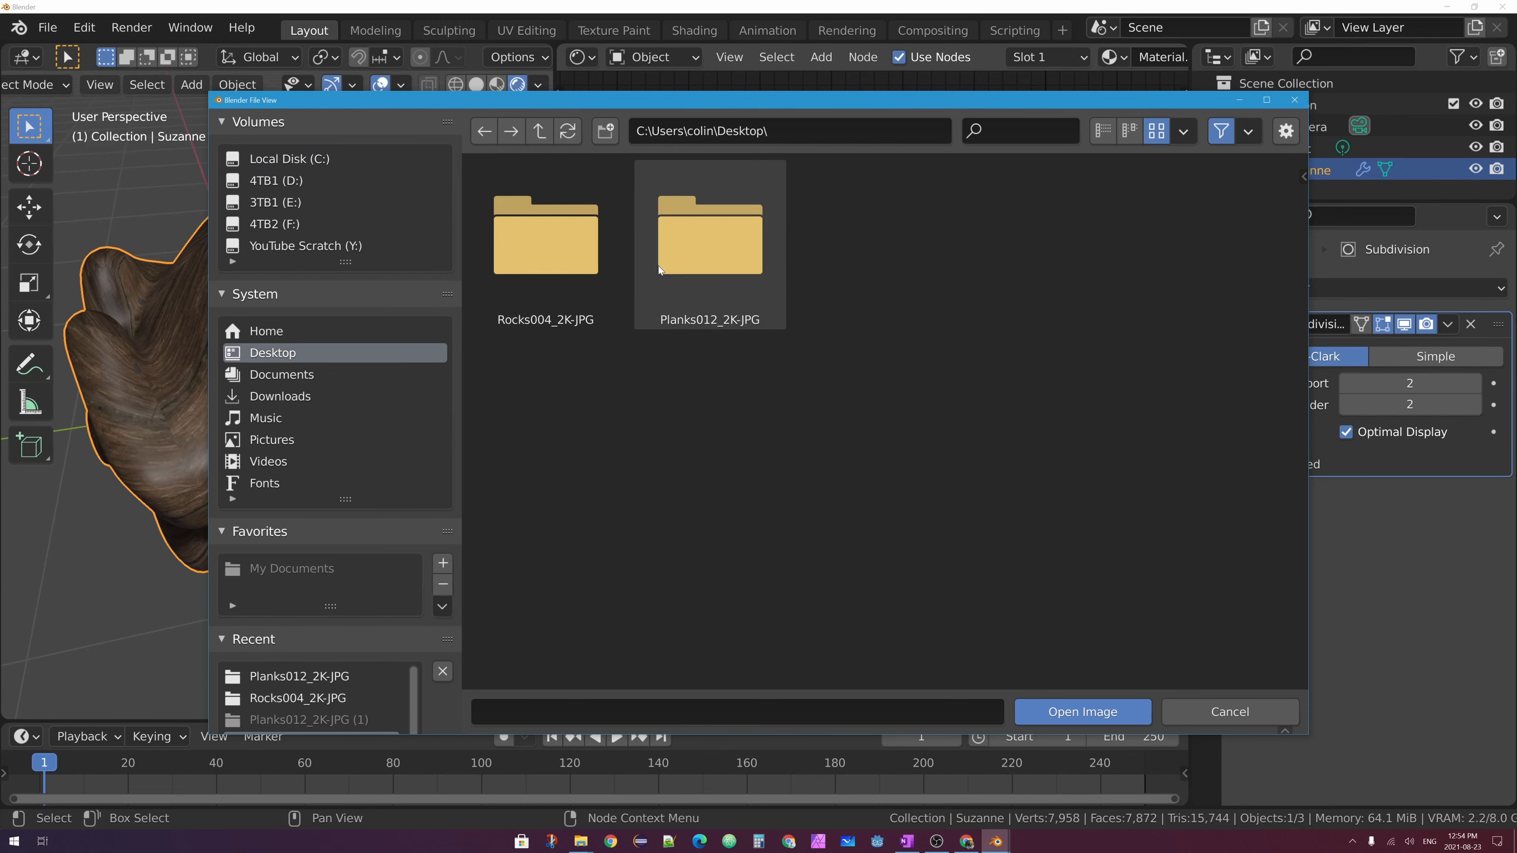
pyautogui.doubleClick(680, 265)
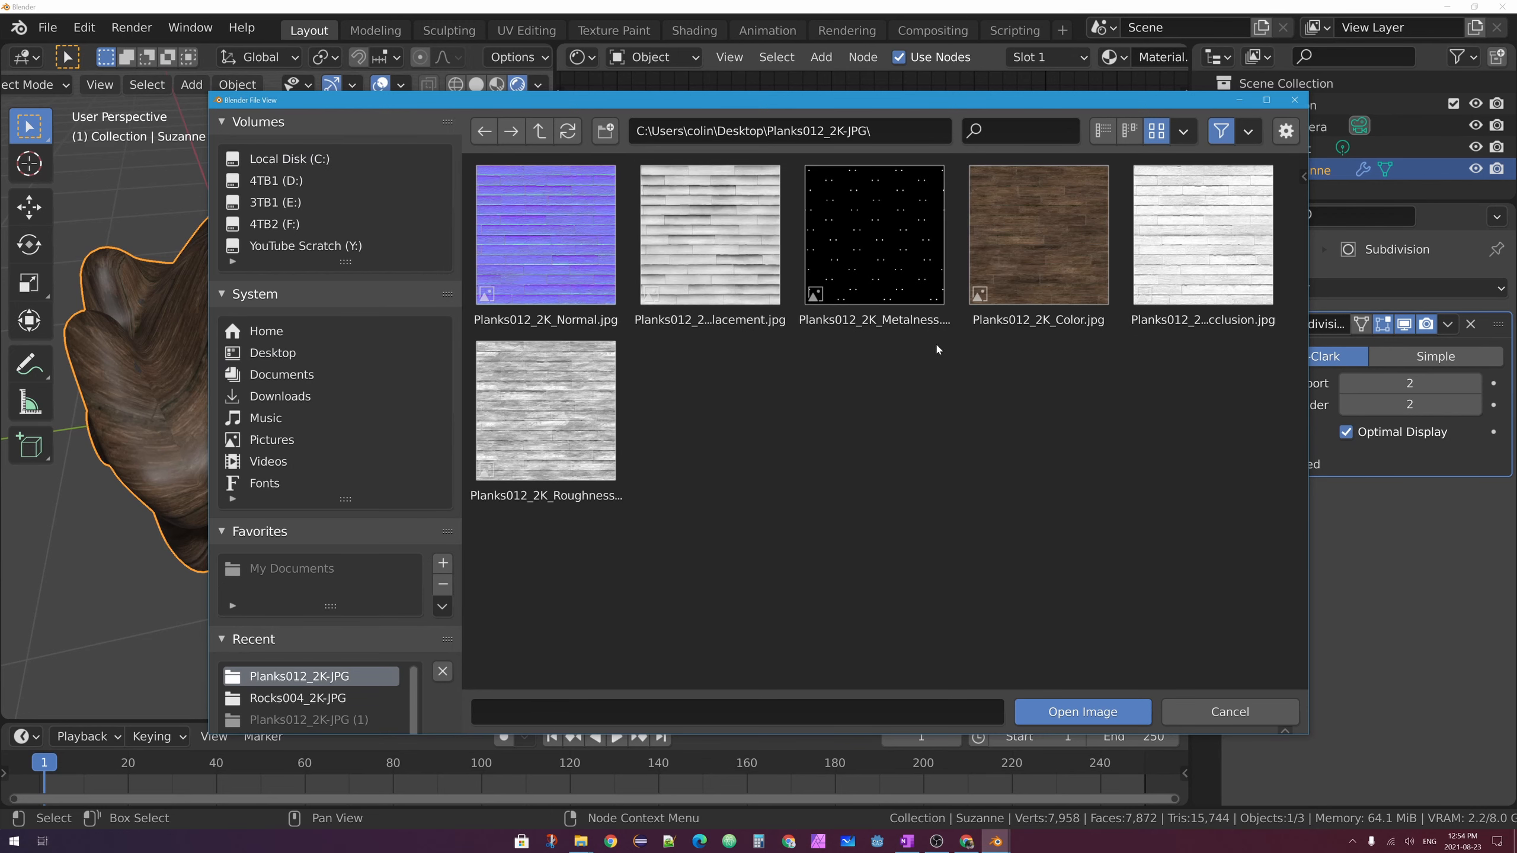
pyautogui.click(545, 396)
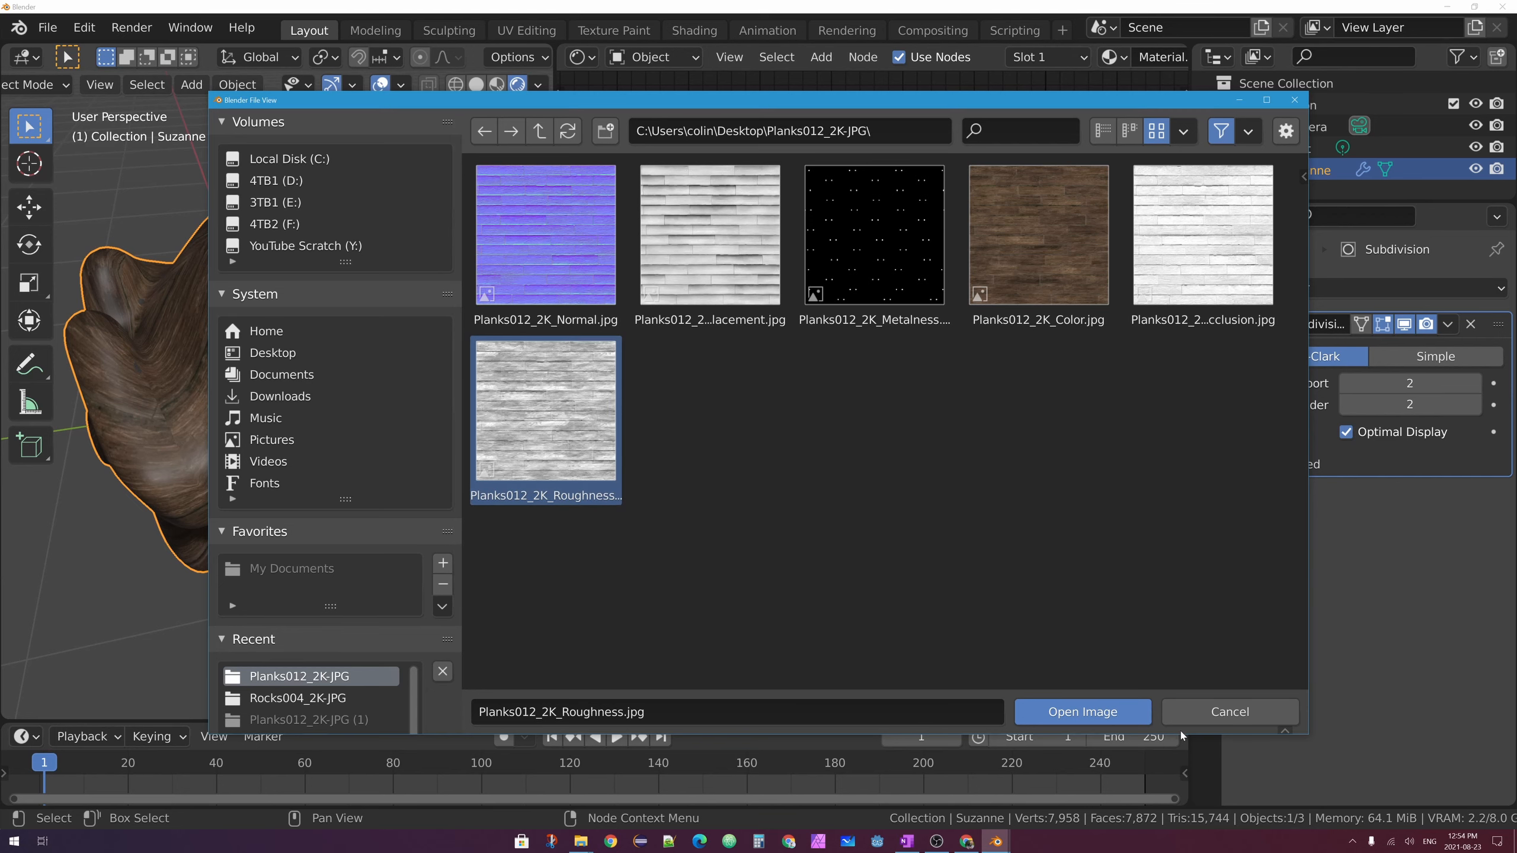
pyautogui.click(1102, 712)
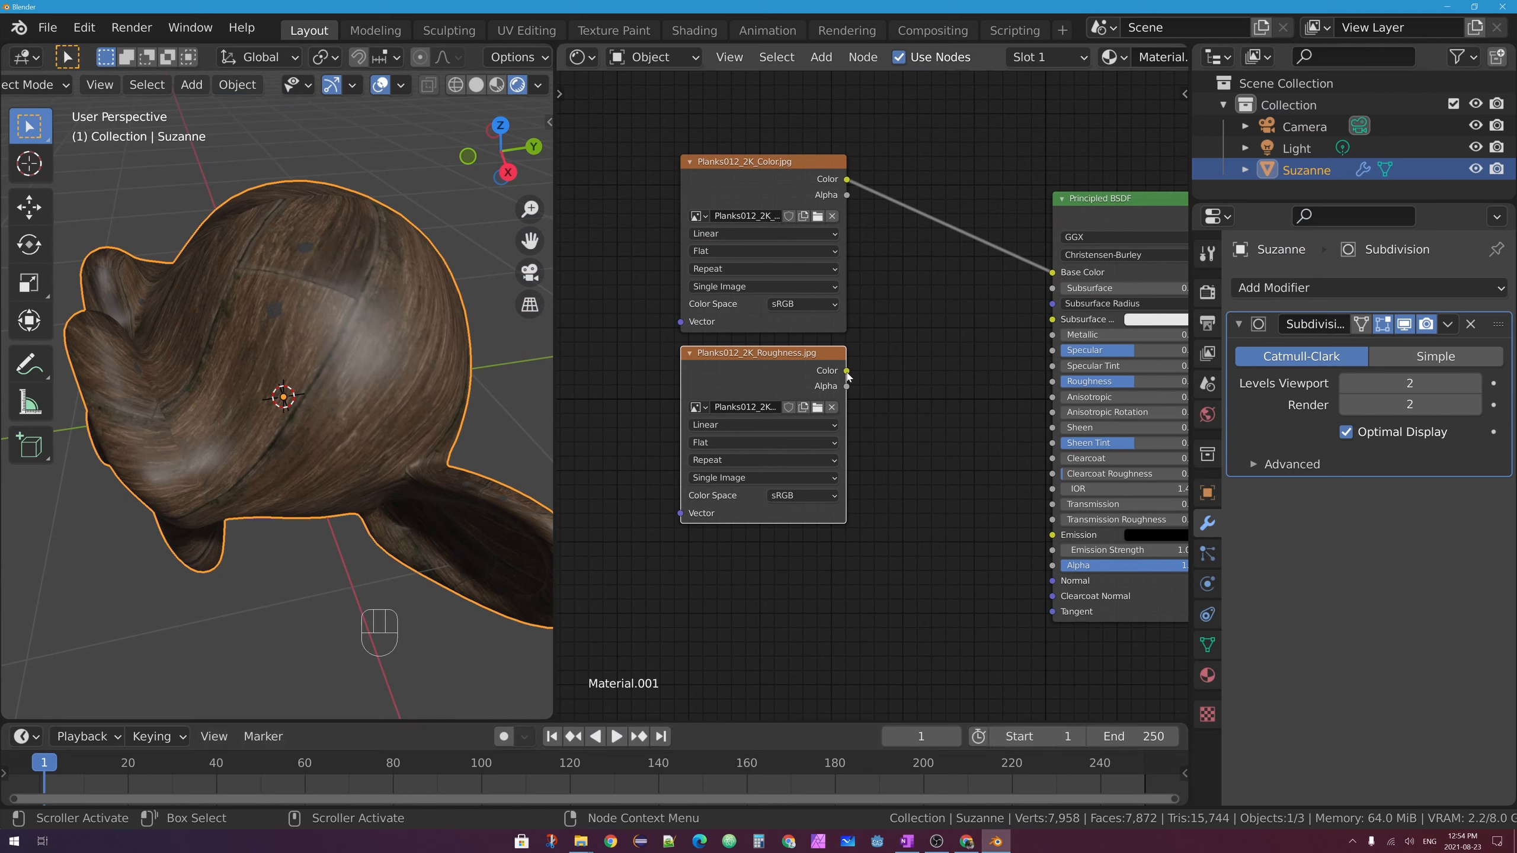
# Connect the roughness map's Color output to the Roughness input of the Principled BSDF
pyautogui.moveTo(769, 363)
pyautogui.mouseDown()
pyautogui.moveTo(850, 372)
pyautogui.moveTo(956, 348)
pyautogui.moveTo(1053, 394)
pyautogui.mouseUp()
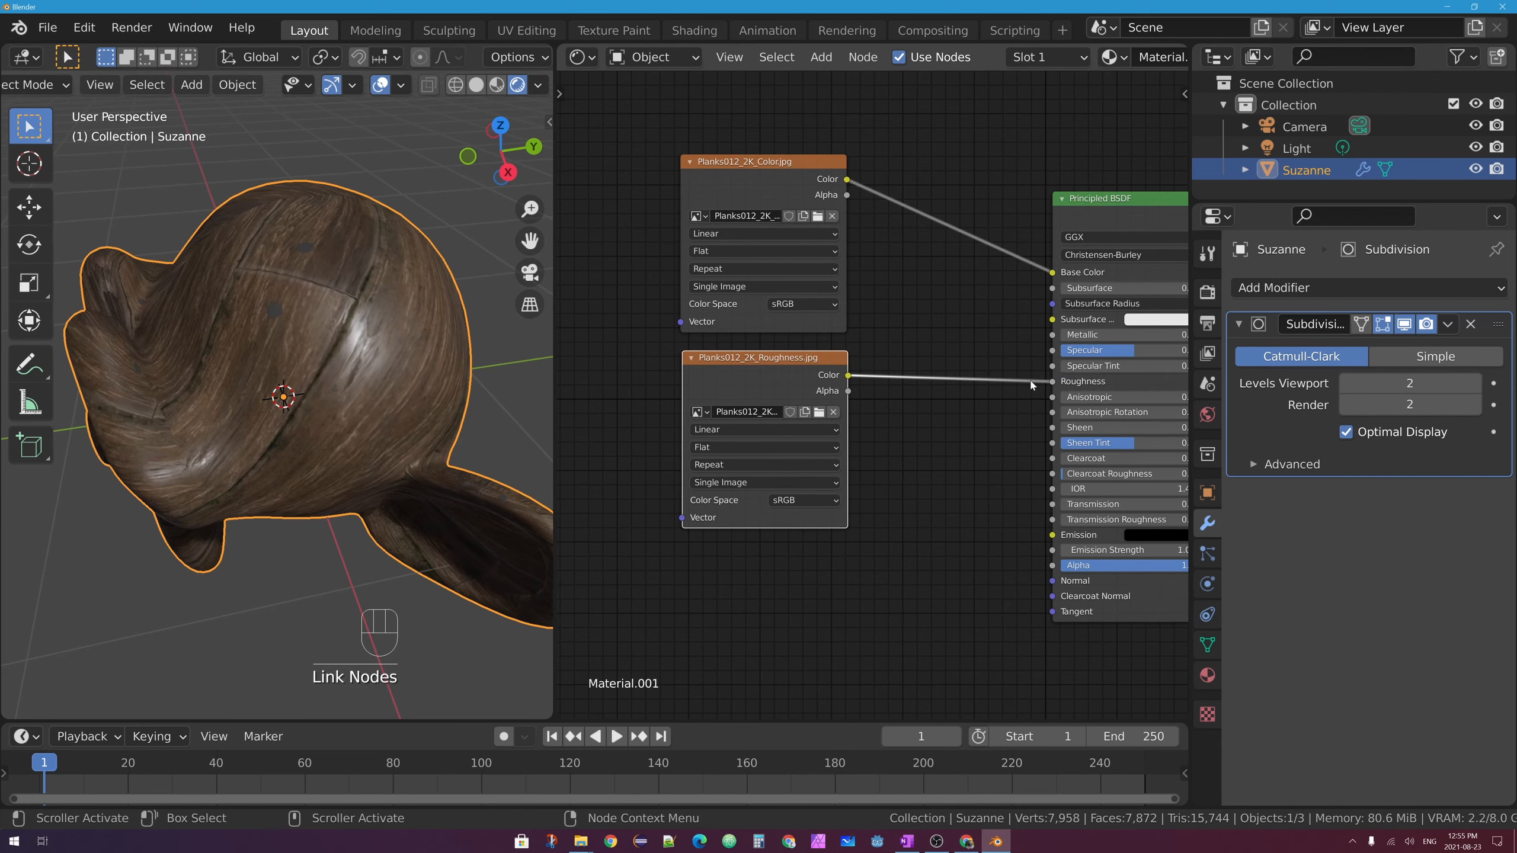
pyautogui.scroll(3, 866, 374)
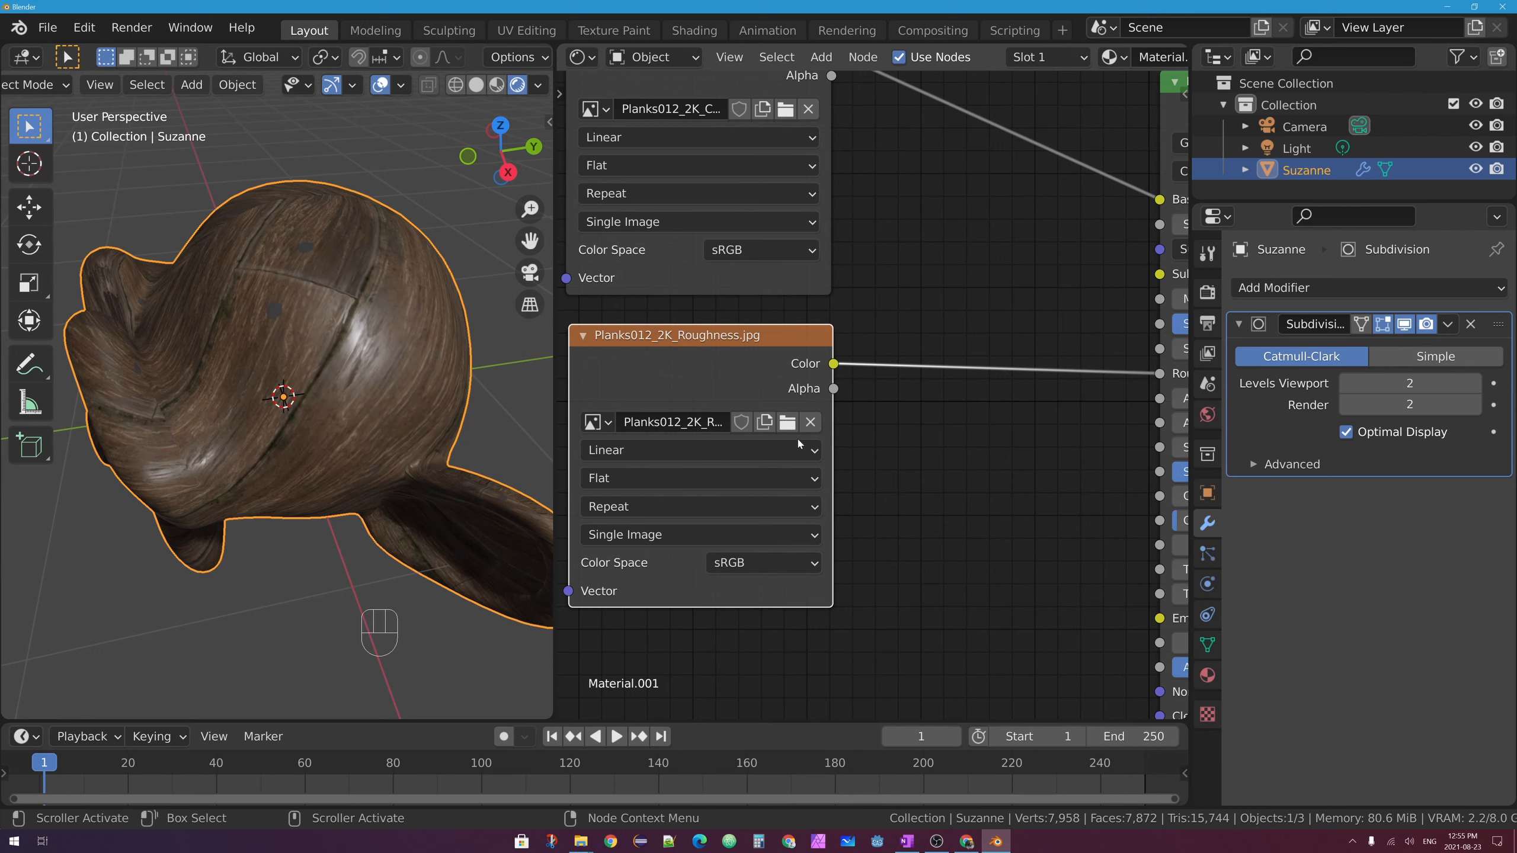
pyautogui.moveTo(1043, 414); pyautogui.dragTo(955, 409, button='middle')
pyautogui.keyDown('ctrl'); pyautogui.scroll(-5, 896, 360); pyautogui.keyUp('ctrl')
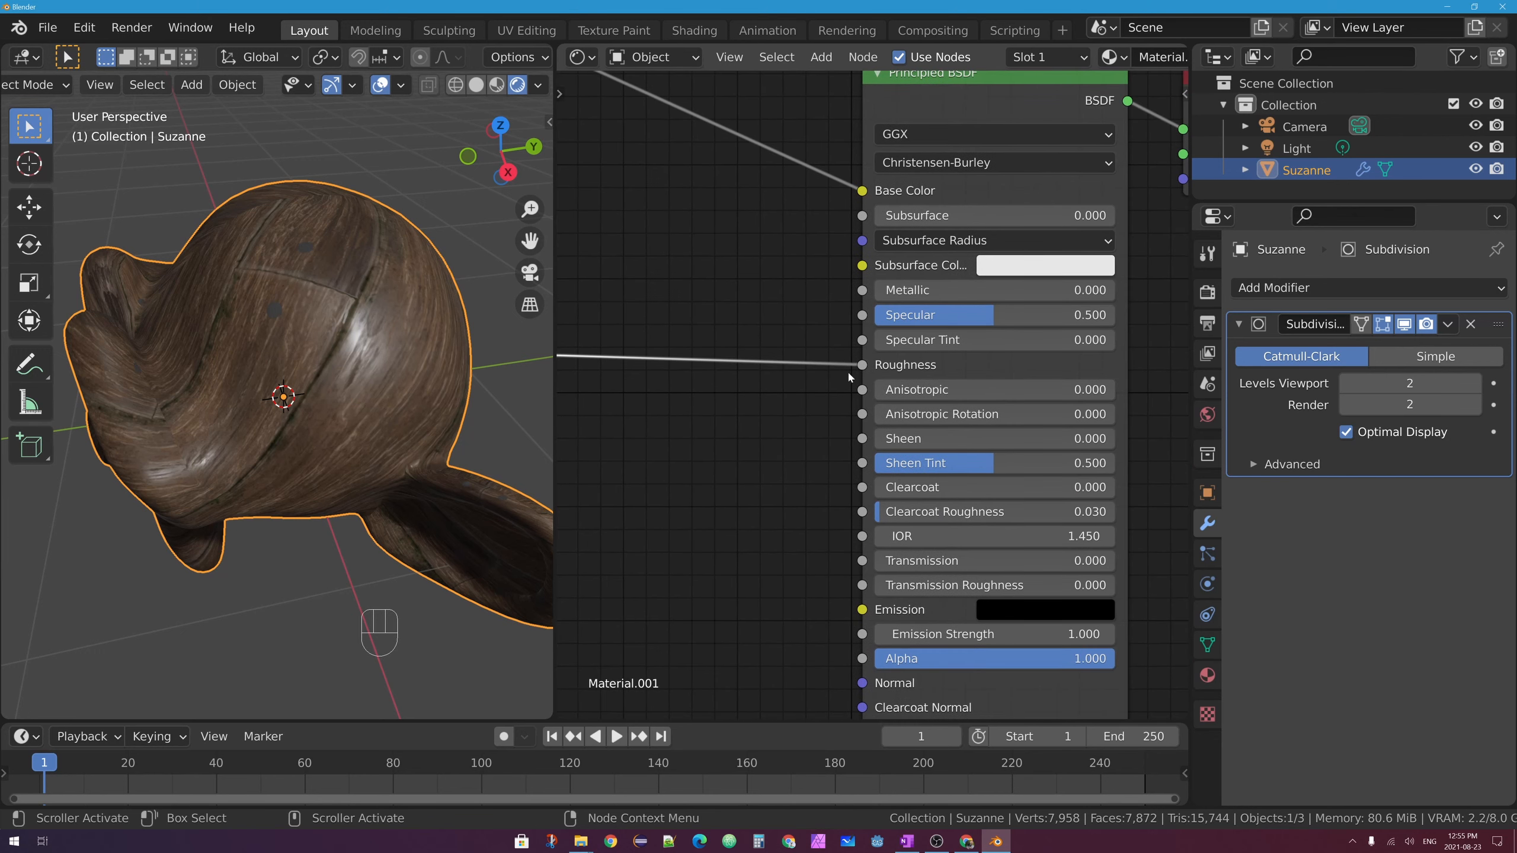
pyautogui.moveTo(849, 376); pyautogui.dragTo(997, 369, button='middle')
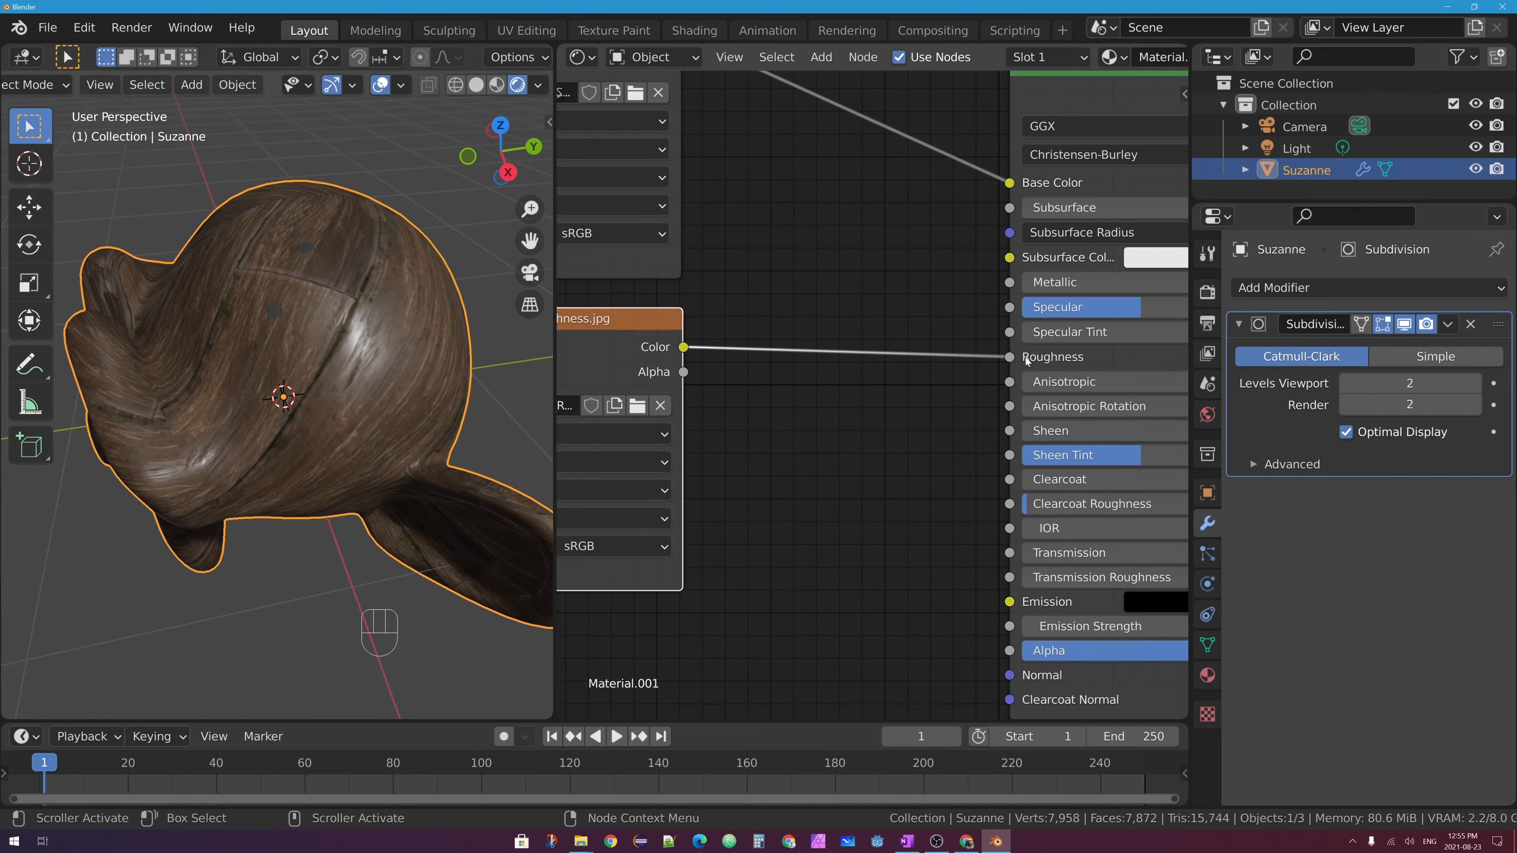
pyautogui.moveTo(647, 389); pyautogui.dragTo(851, 366, button='middle')
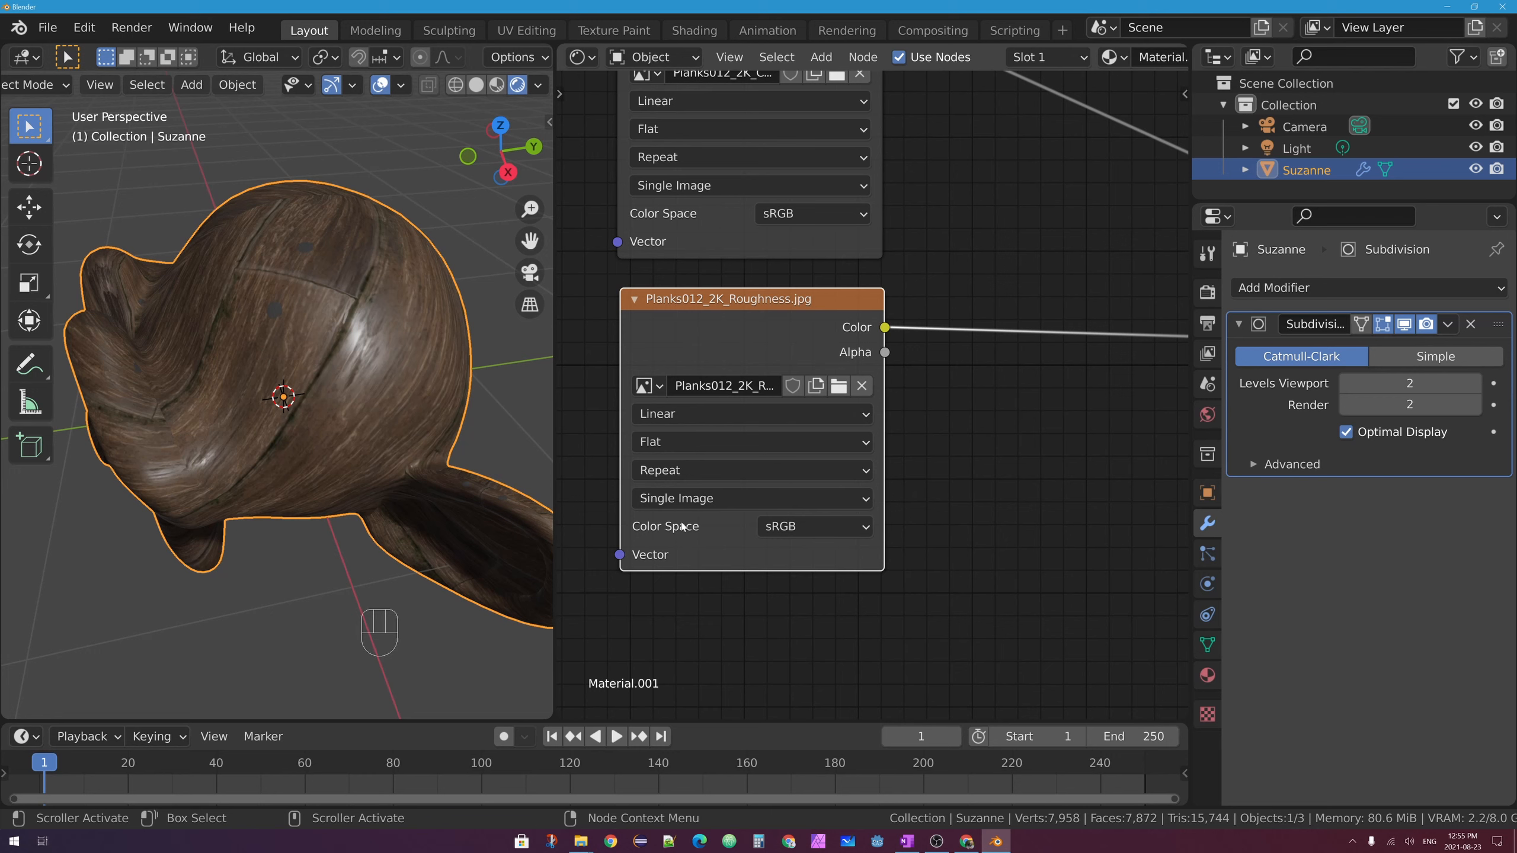
# Set the roughness map's color space to Non-Color and examine the reflections on Suzanne up close
pyautogui.click(789, 534)
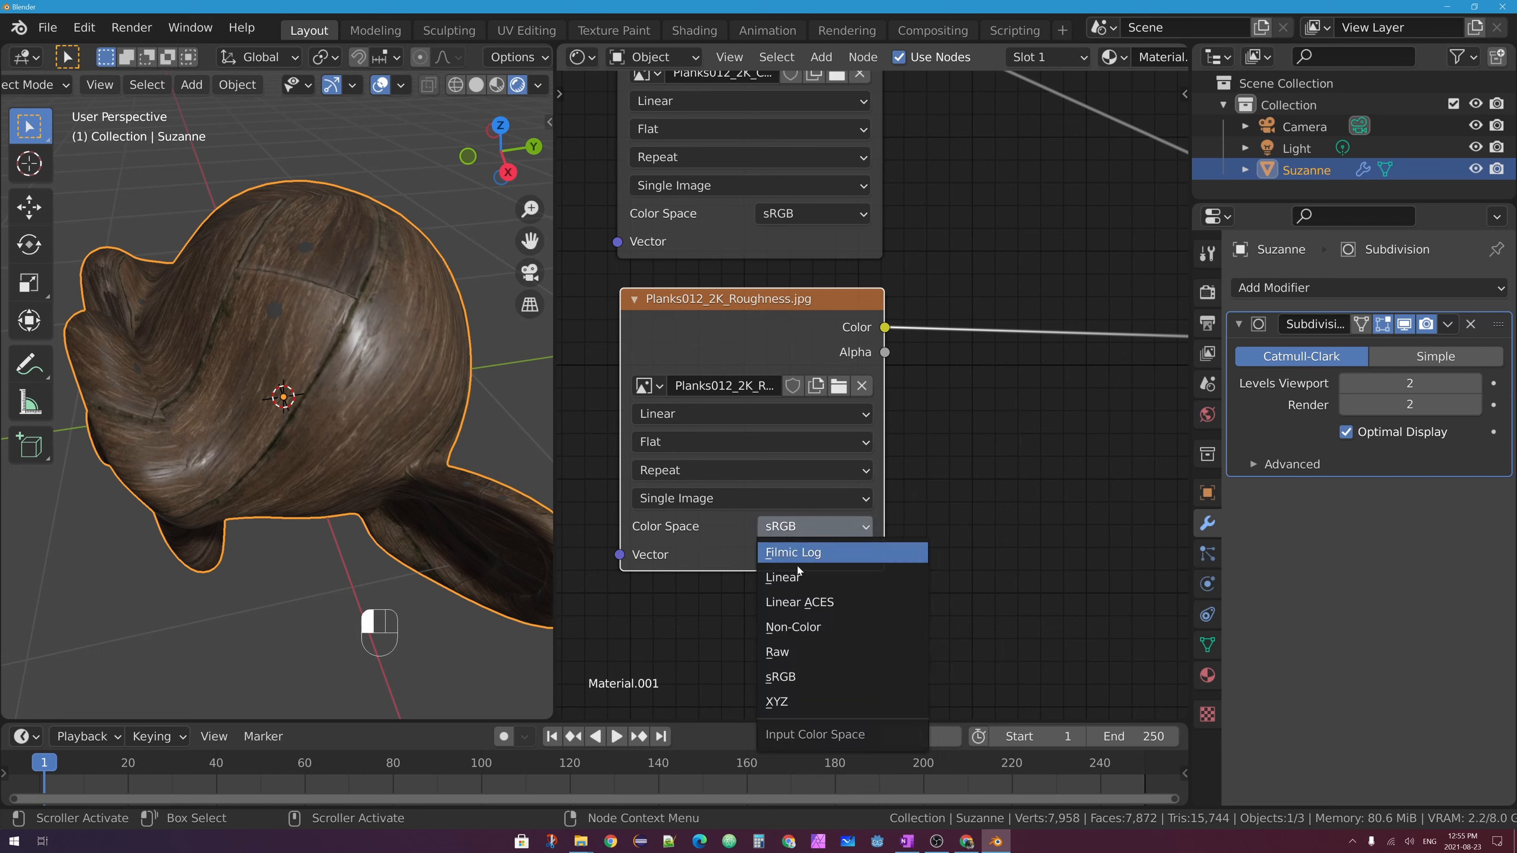
pyautogui.click(818, 630)
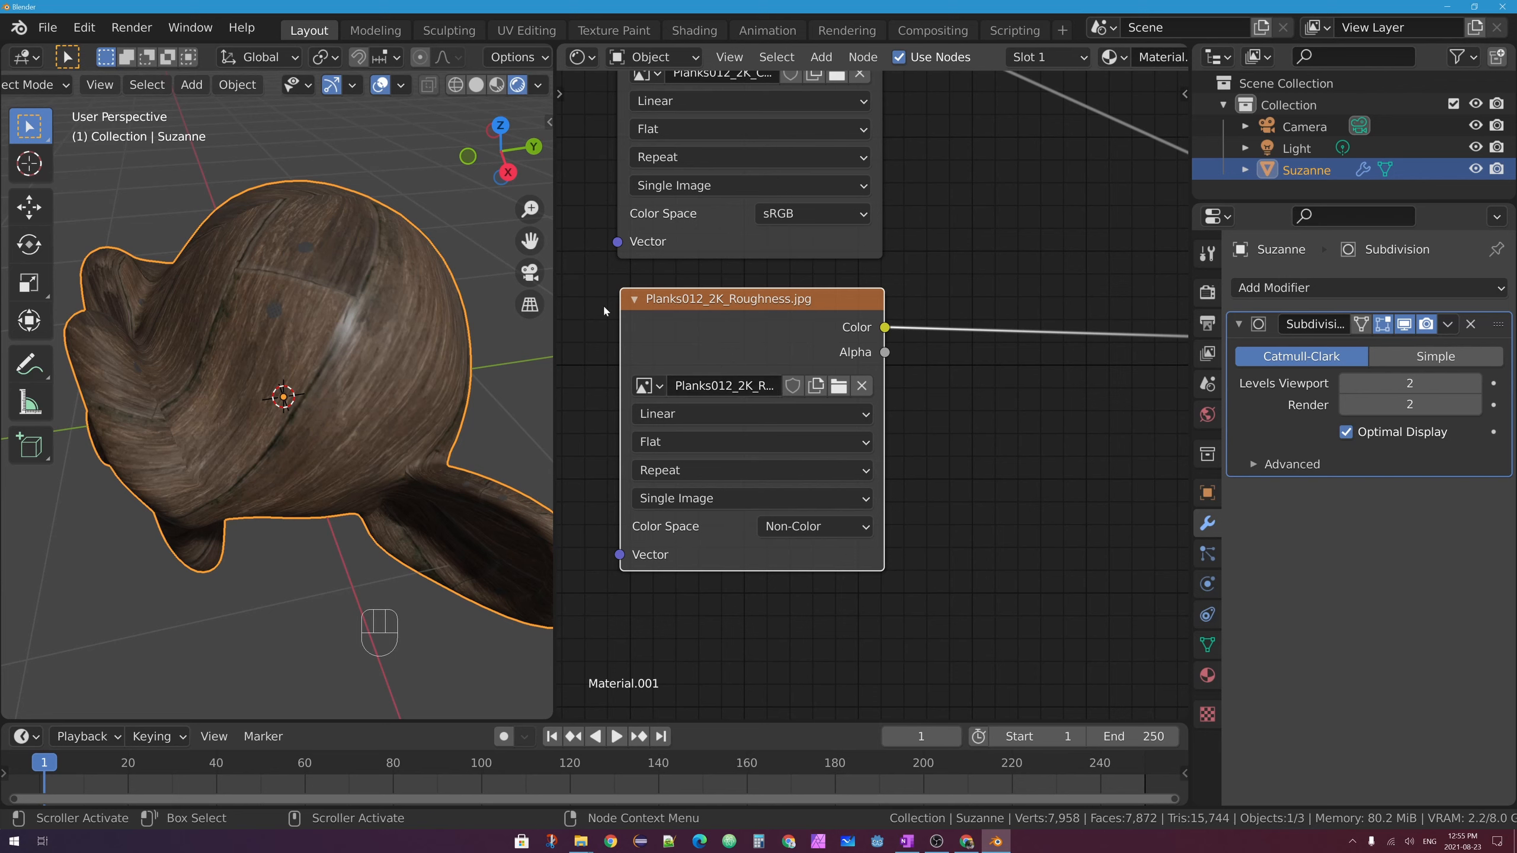
pyautogui.moveTo(320, 339); pyautogui.dragTo(420, 312, button='middle')
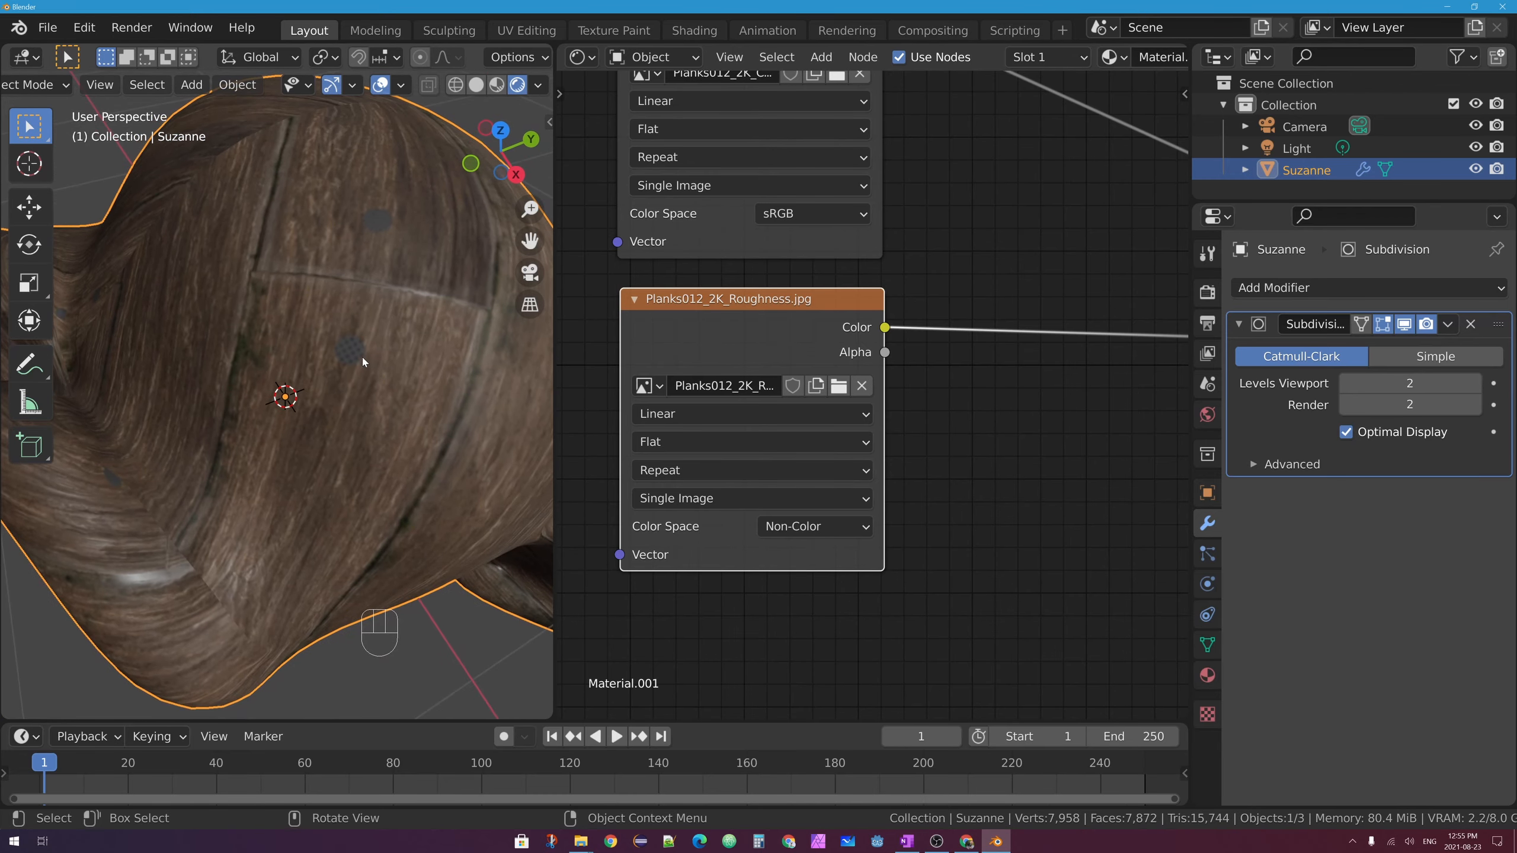
pyautogui.moveTo(357, 345); pyautogui.dragTo(359, 299, button='middle')
# Add another Image Texture node beneath the roughness map node
pyautogui.scroll(-4, 933, 295)
pyautogui.moveTo(963, 399); pyautogui.dragTo(846, 334, button='middle')
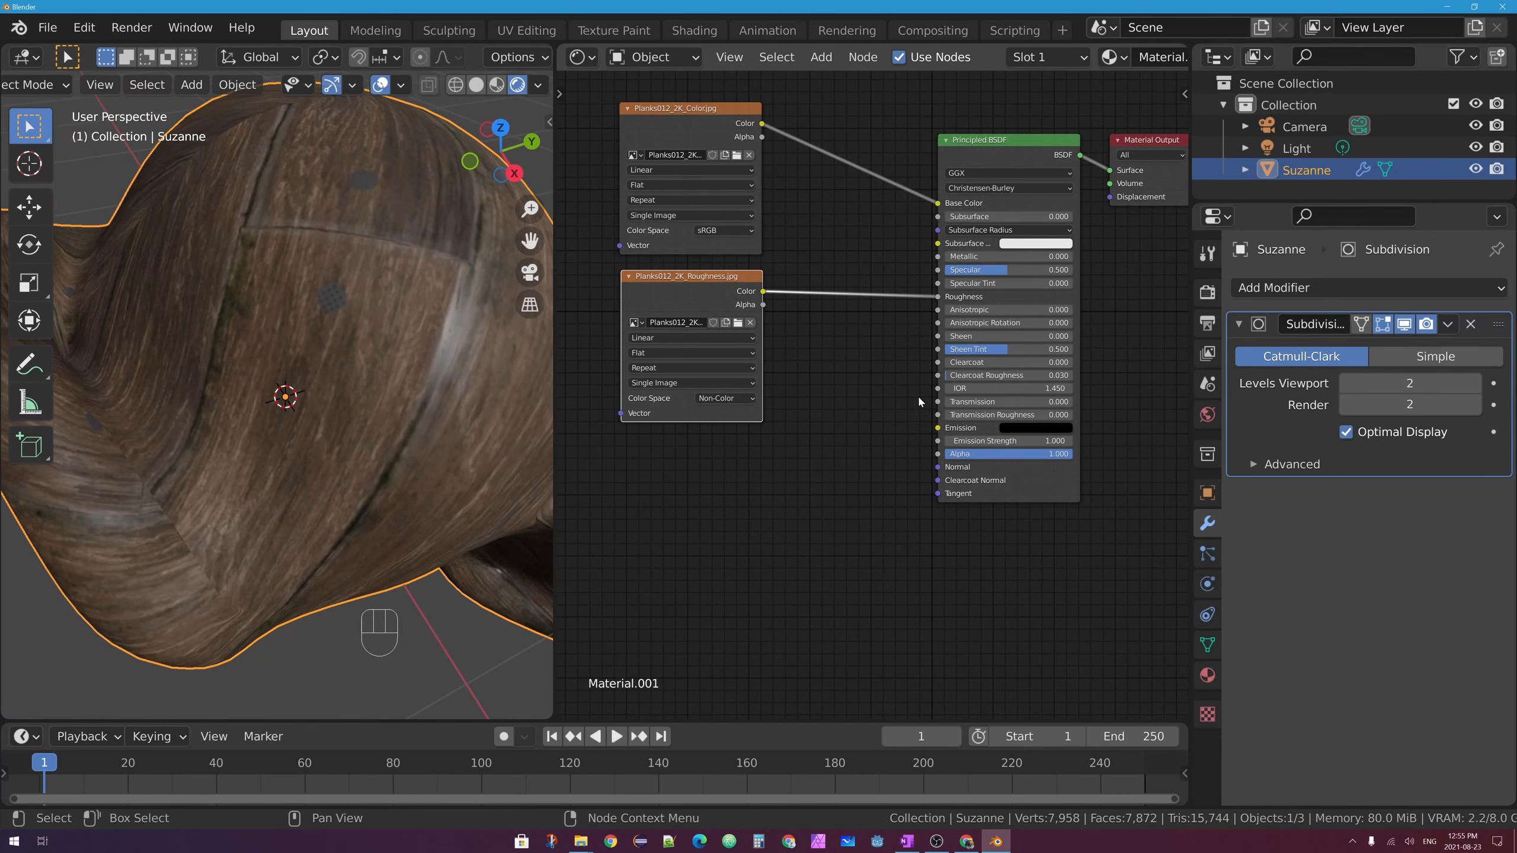
pyautogui.moveTo(919, 399); pyautogui.dragTo(953, 365, button='middle')
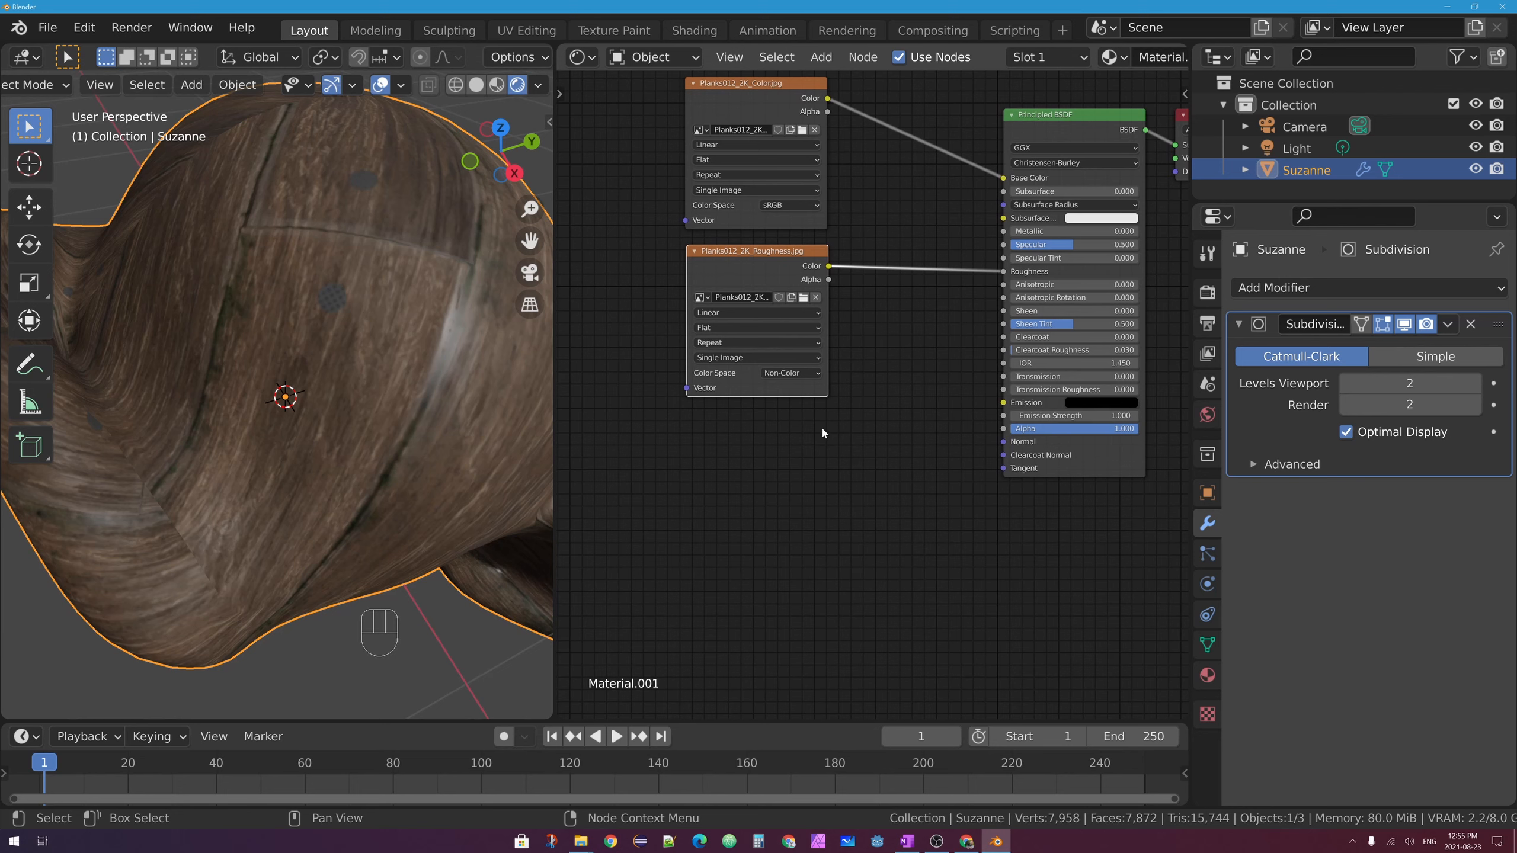
pyautogui.hotkey('shift', 'a')
pyautogui.moveTo(813, 460)
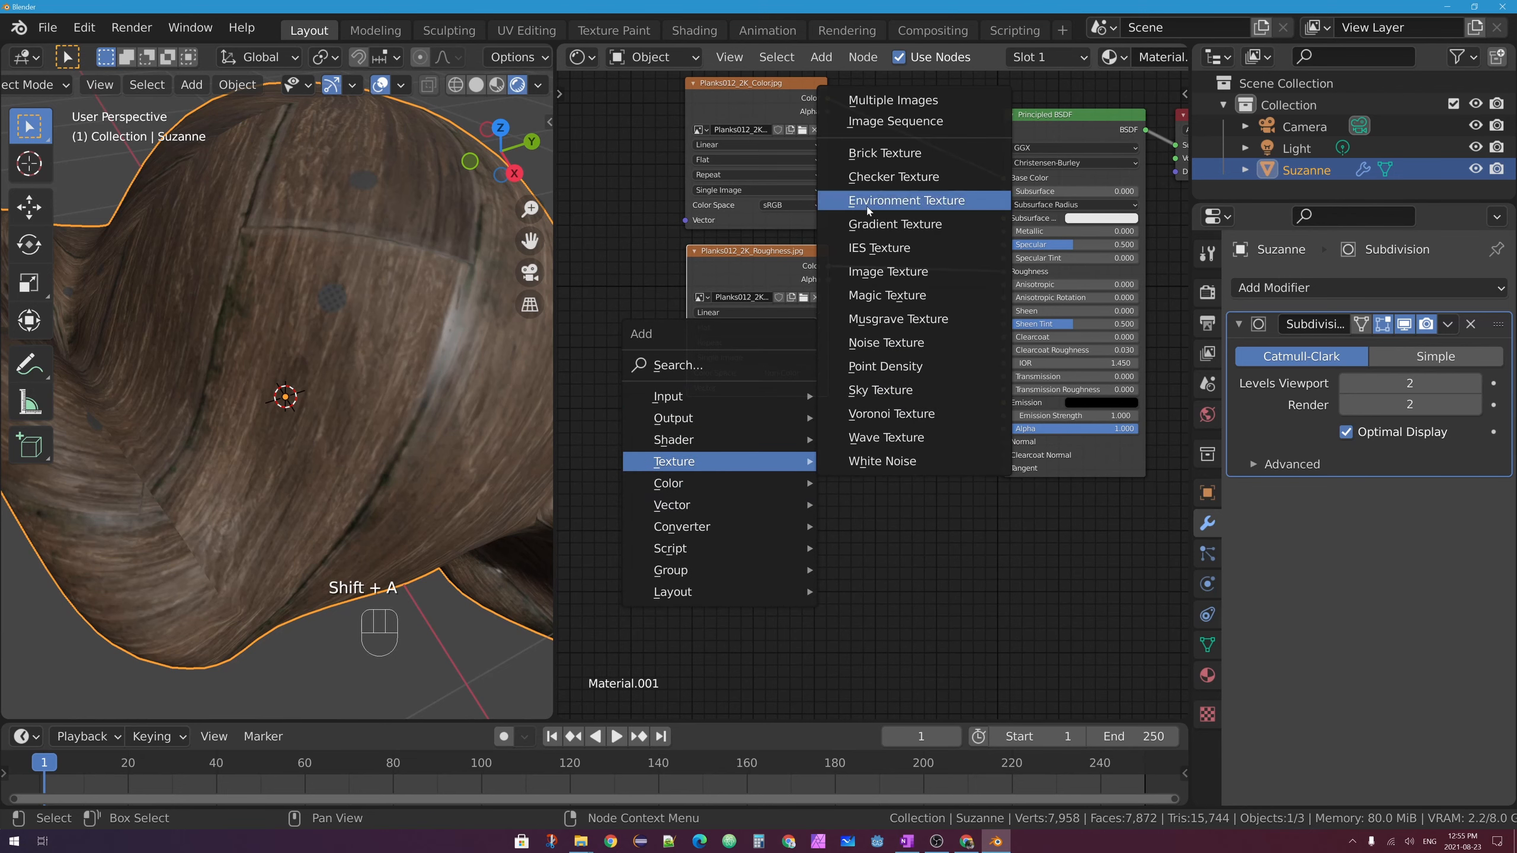
pyautogui.click(877, 272)
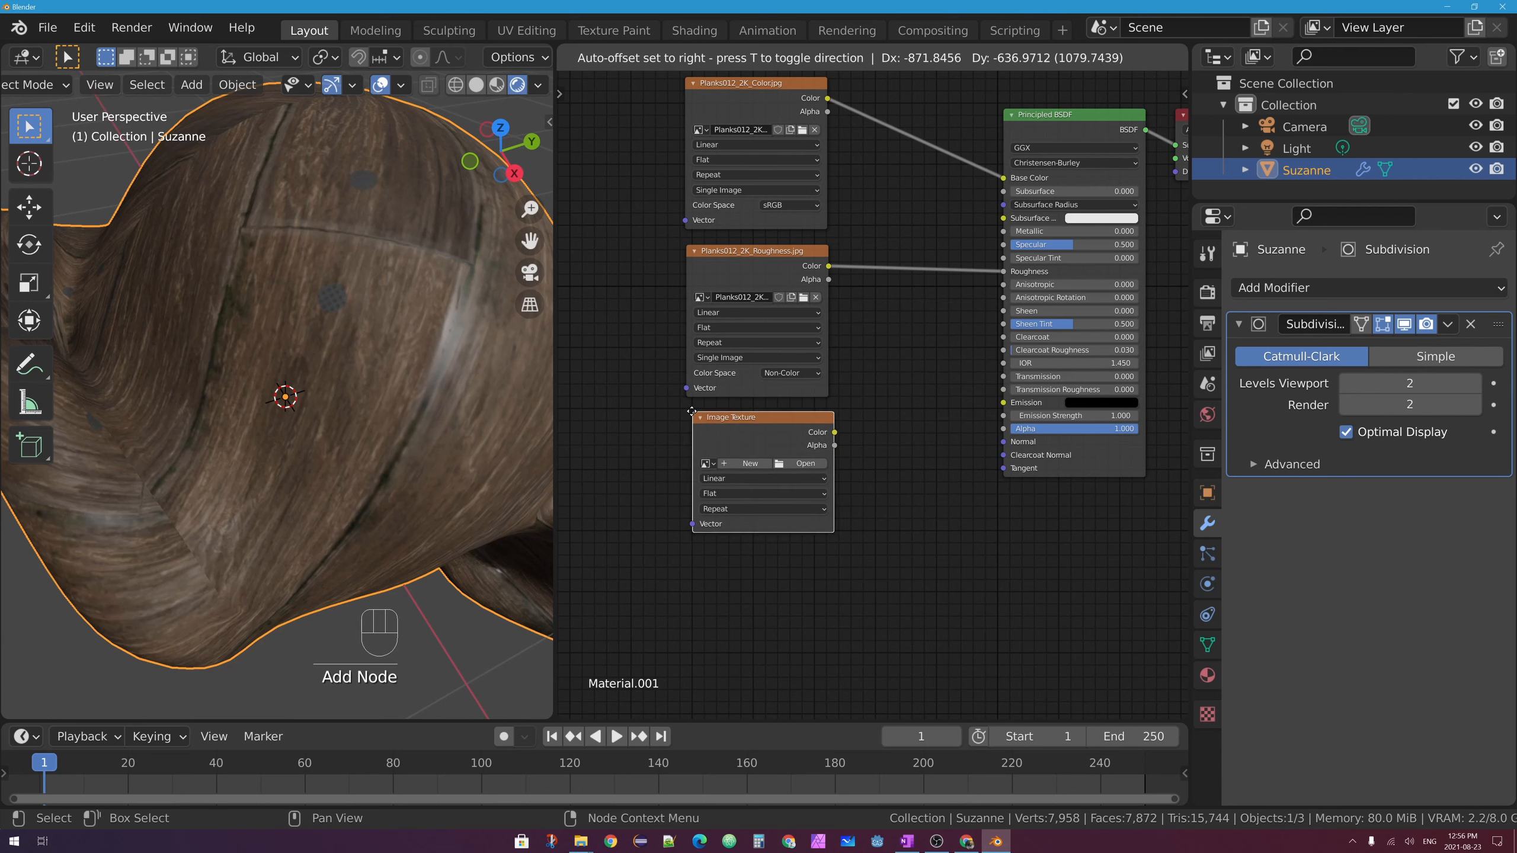
pyautogui.click(689, 411)
# Load Planks012_2K_Metalness.jpg into the empty image node and connect its Color output to the Principled BSDF's Metallic input
pyautogui.click(800, 465)
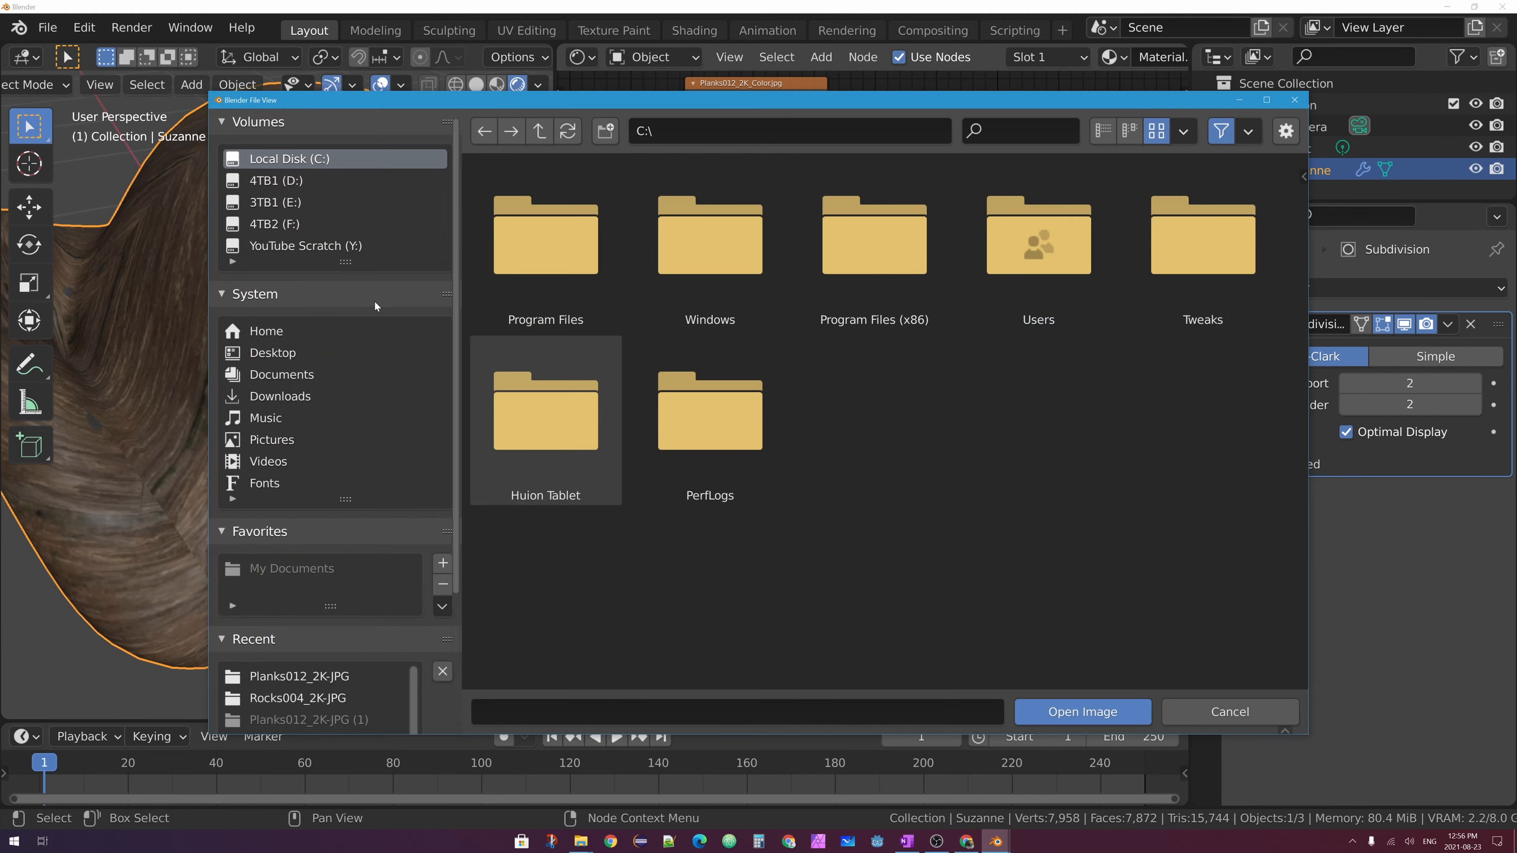
pyautogui.click(273, 352)
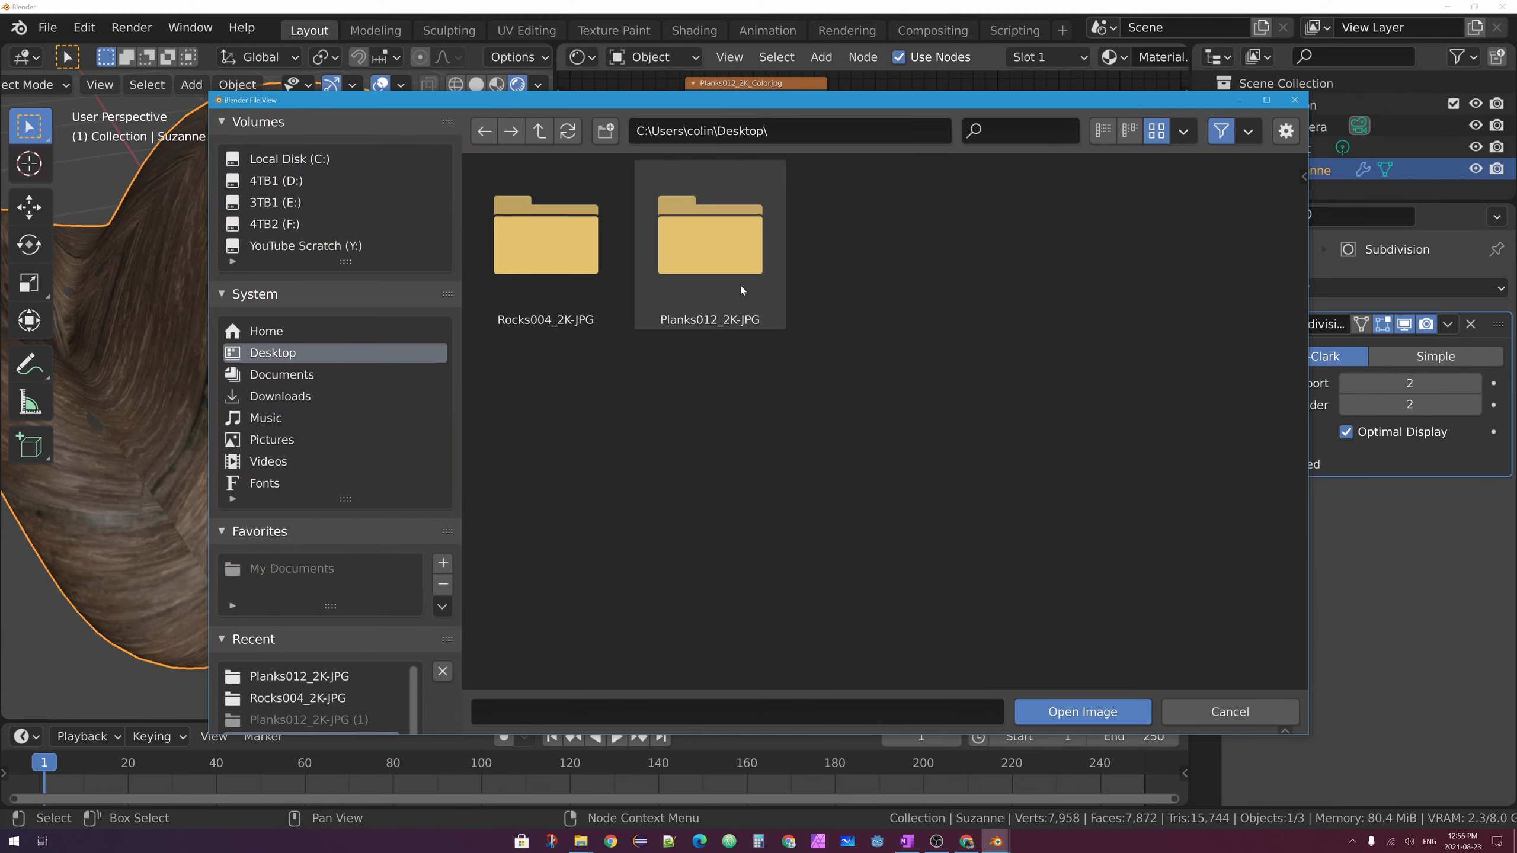
pyautogui.doubleClick(707, 262)
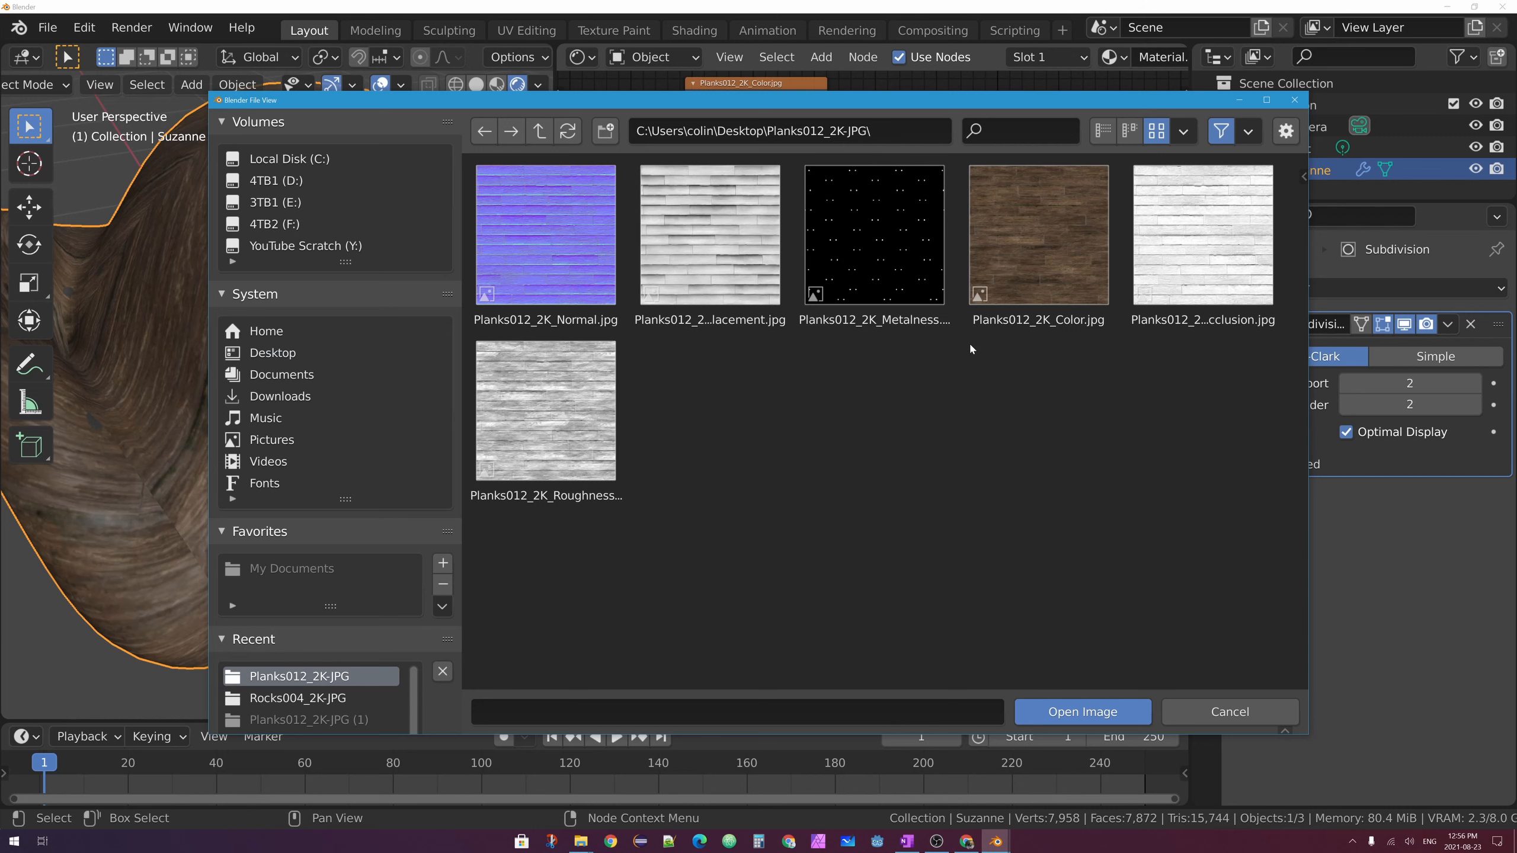
pyautogui.click(876, 257)
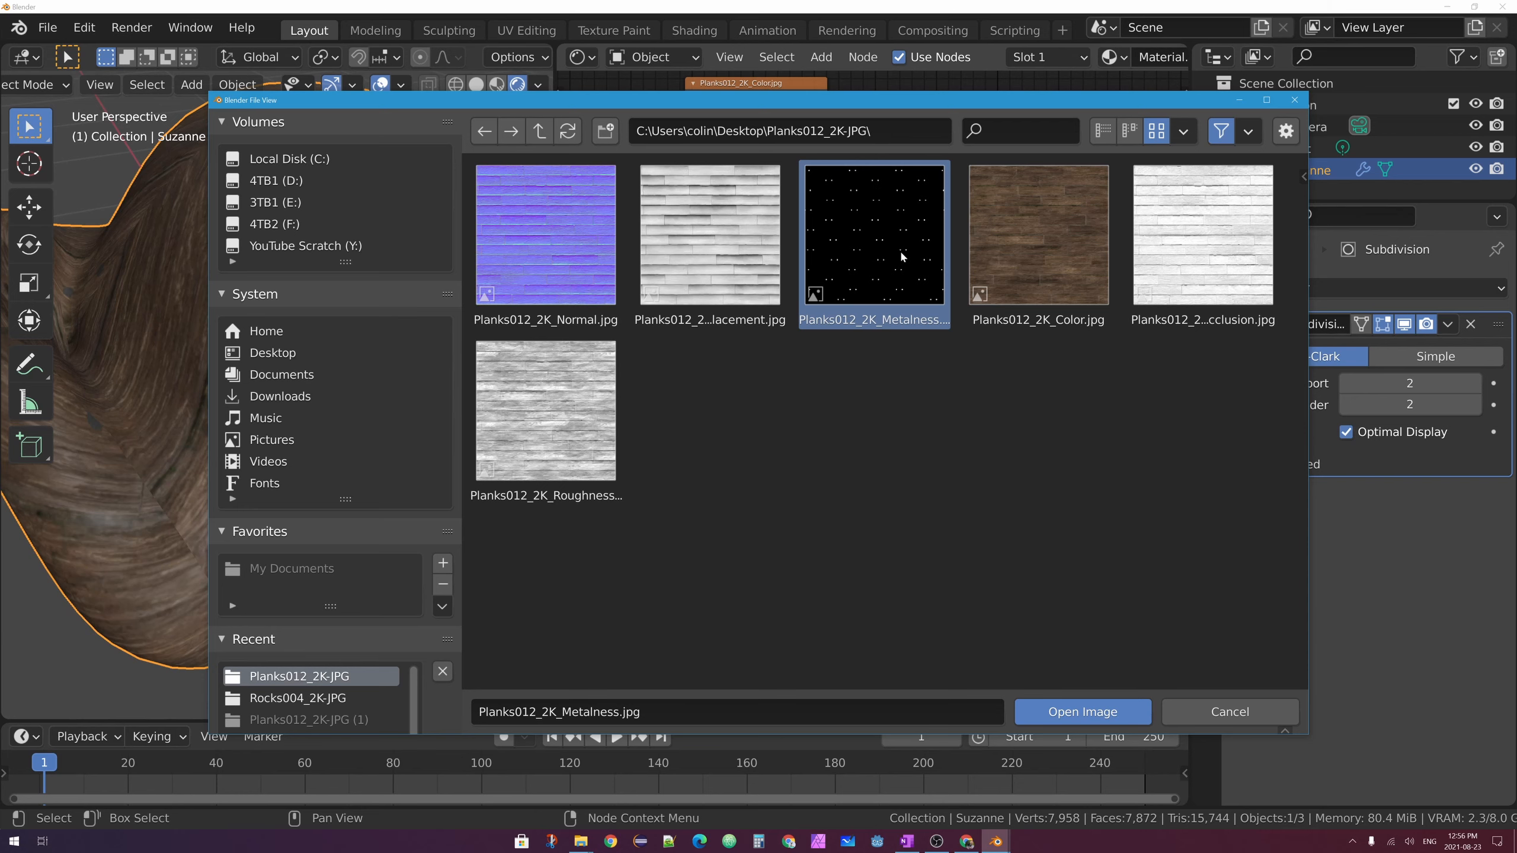
pyautogui.click(1096, 714)
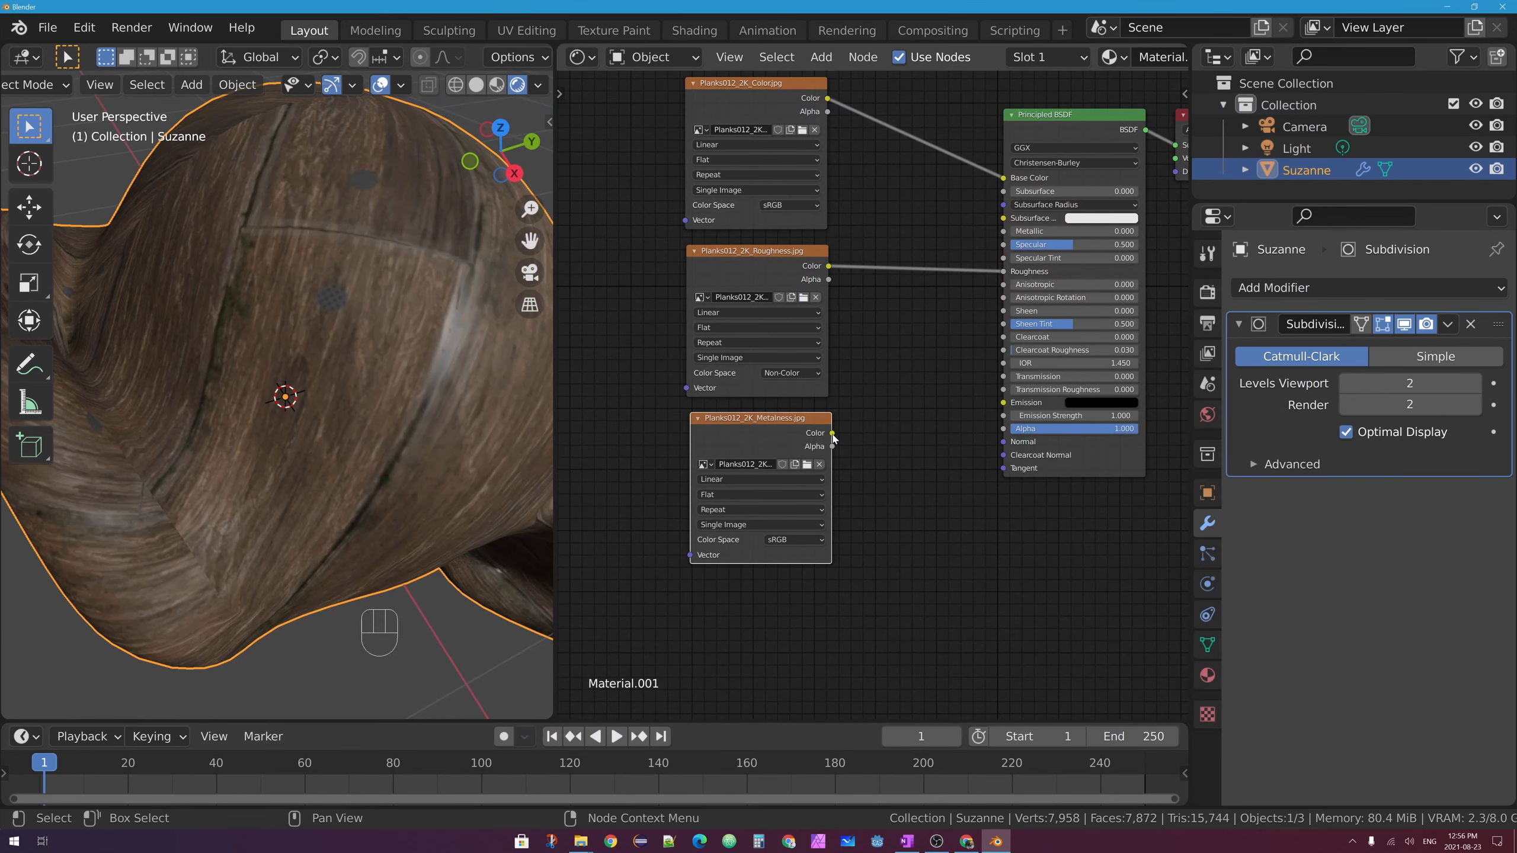
pyautogui.moveTo(834, 437); pyautogui.dragTo(1004, 231)
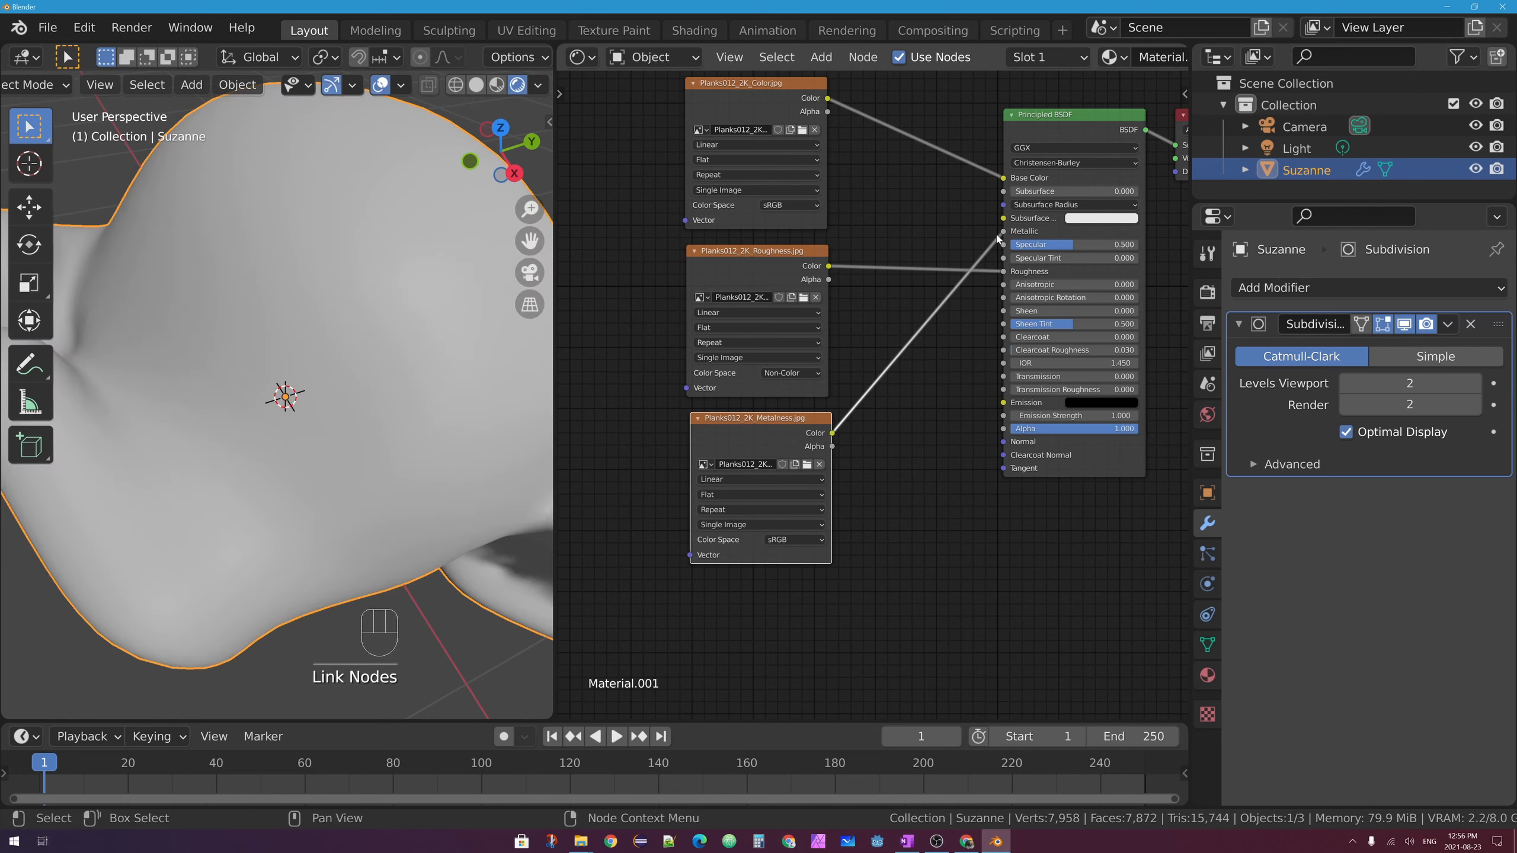
# Rearrange the image nodes with the color map on top, the roughness map below it and the metalness map beside them on the left
pyautogui.moveTo(736, 259); pyautogui.dragTo(542, 230)
pyautogui.click(710, 452)
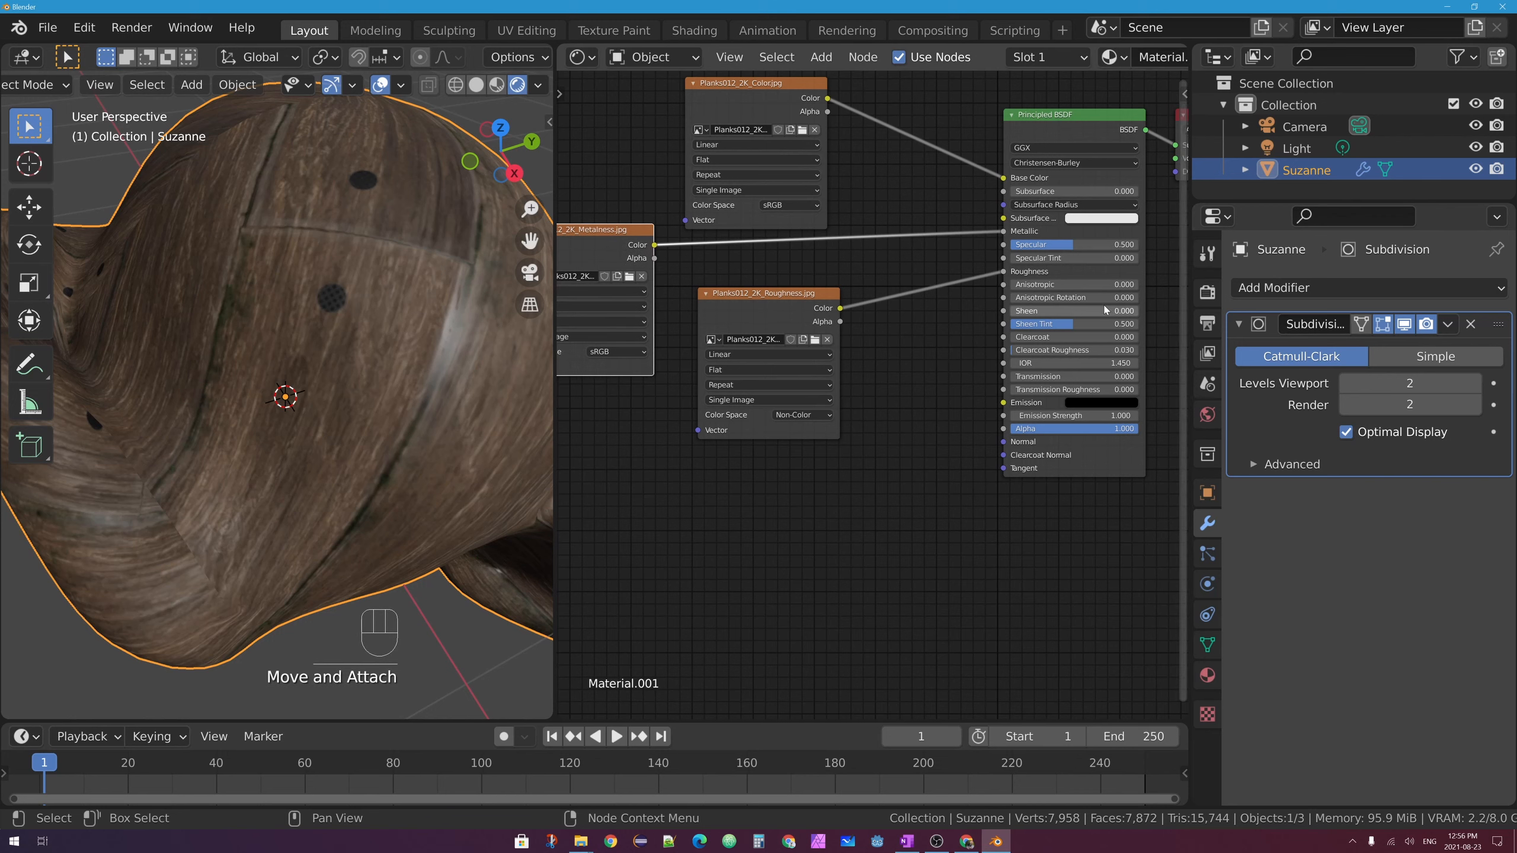
pyautogui.moveTo(758, 300); pyautogui.dragTo(820, 353, button='middle')
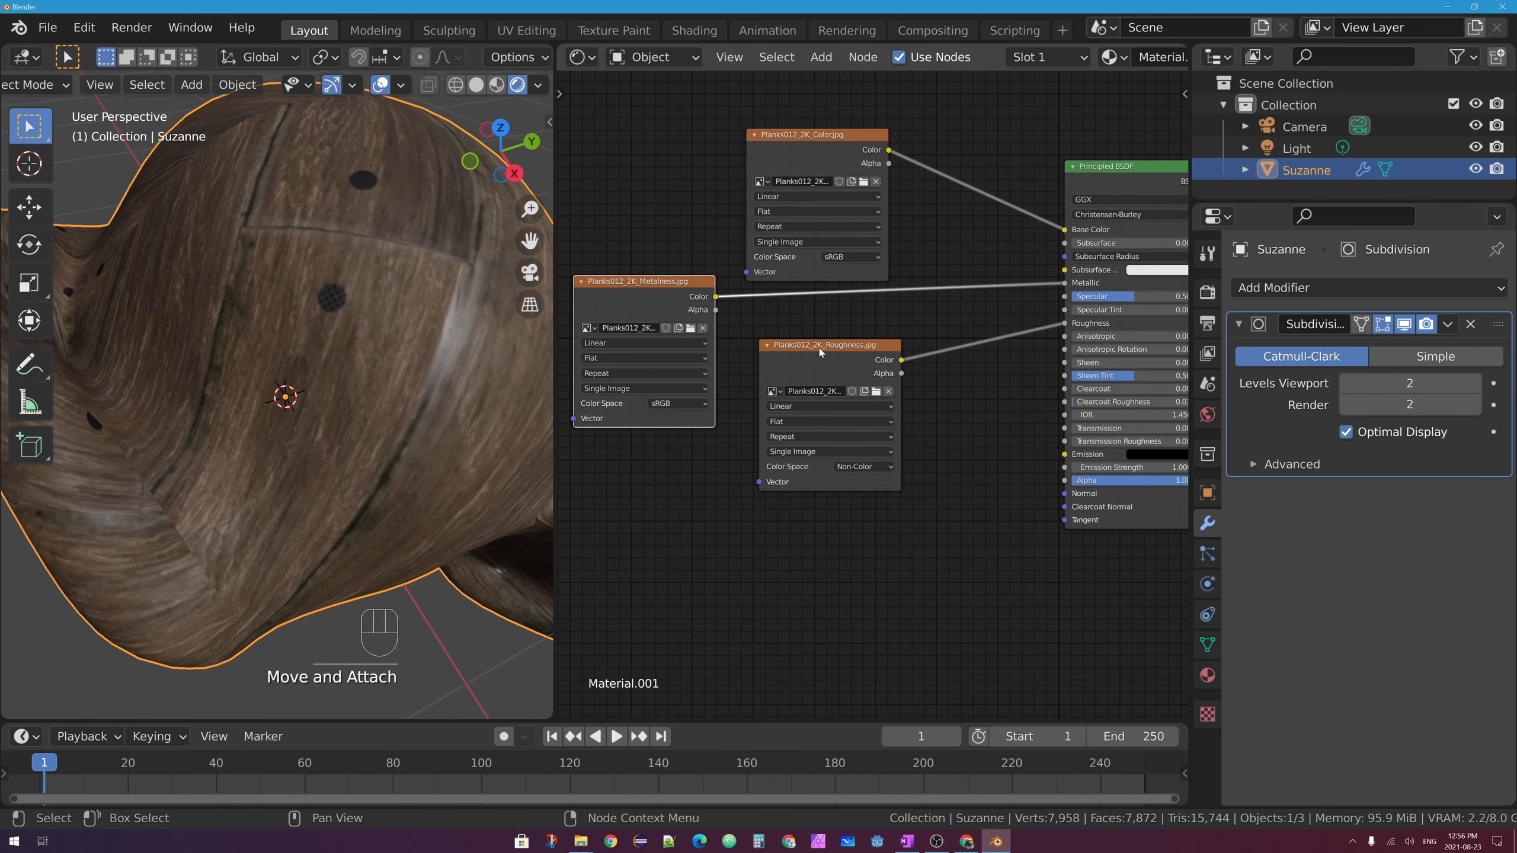
pyautogui.moveTo(820, 353); pyautogui.dragTo(784, 334)
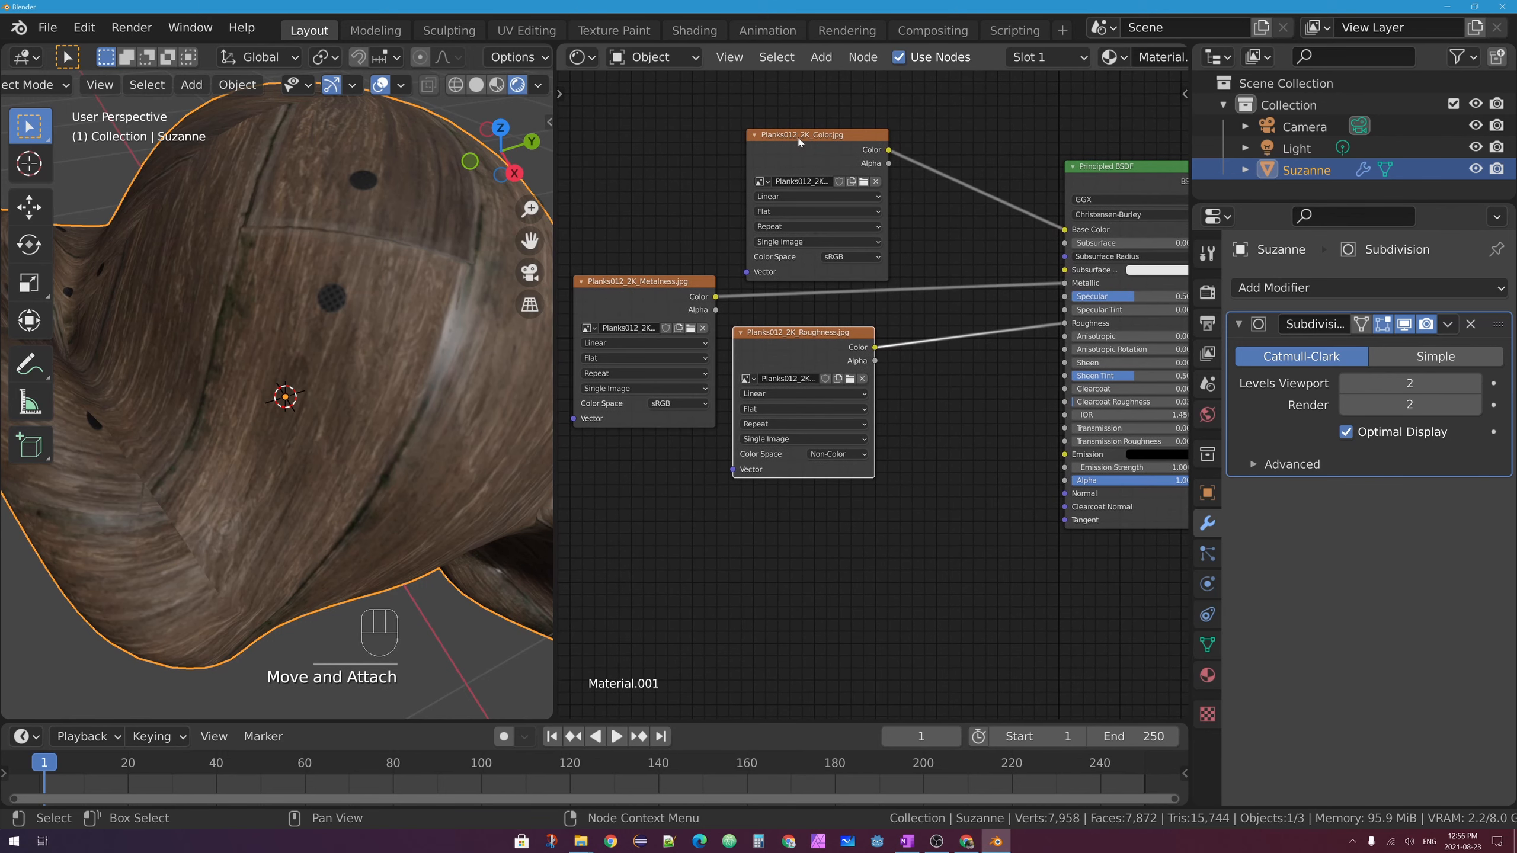
pyautogui.moveTo(799, 141); pyautogui.dragTo(774, 119)
pyautogui.moveTo(675, 361); pyautogui.dragTo(674, 351)
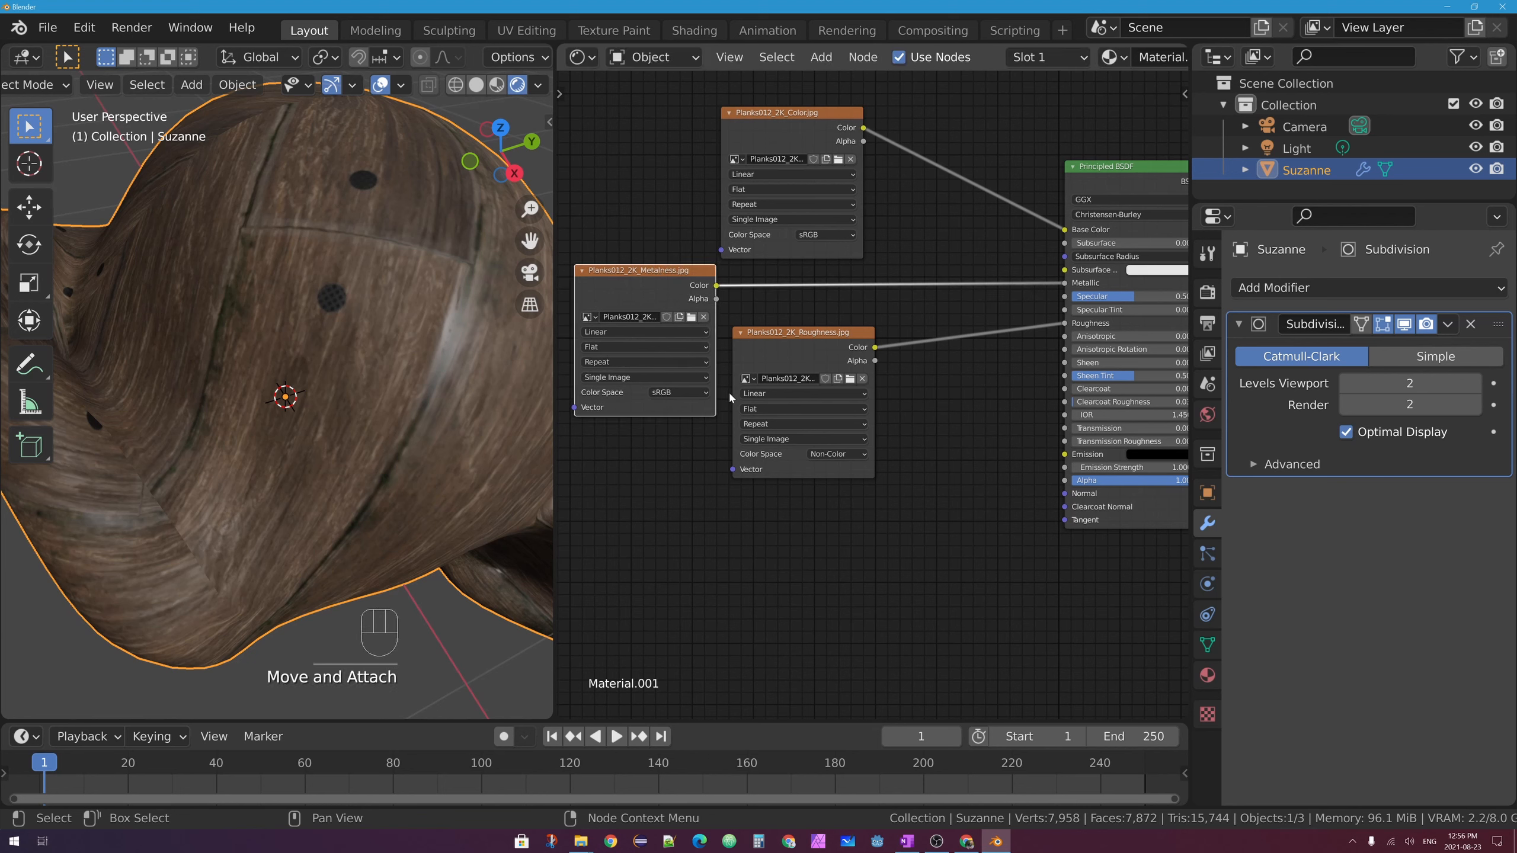
# Set the color space of the Planks012_2K_Metalness.jpg node to Non-Color
pyautogui.click(701, 400)
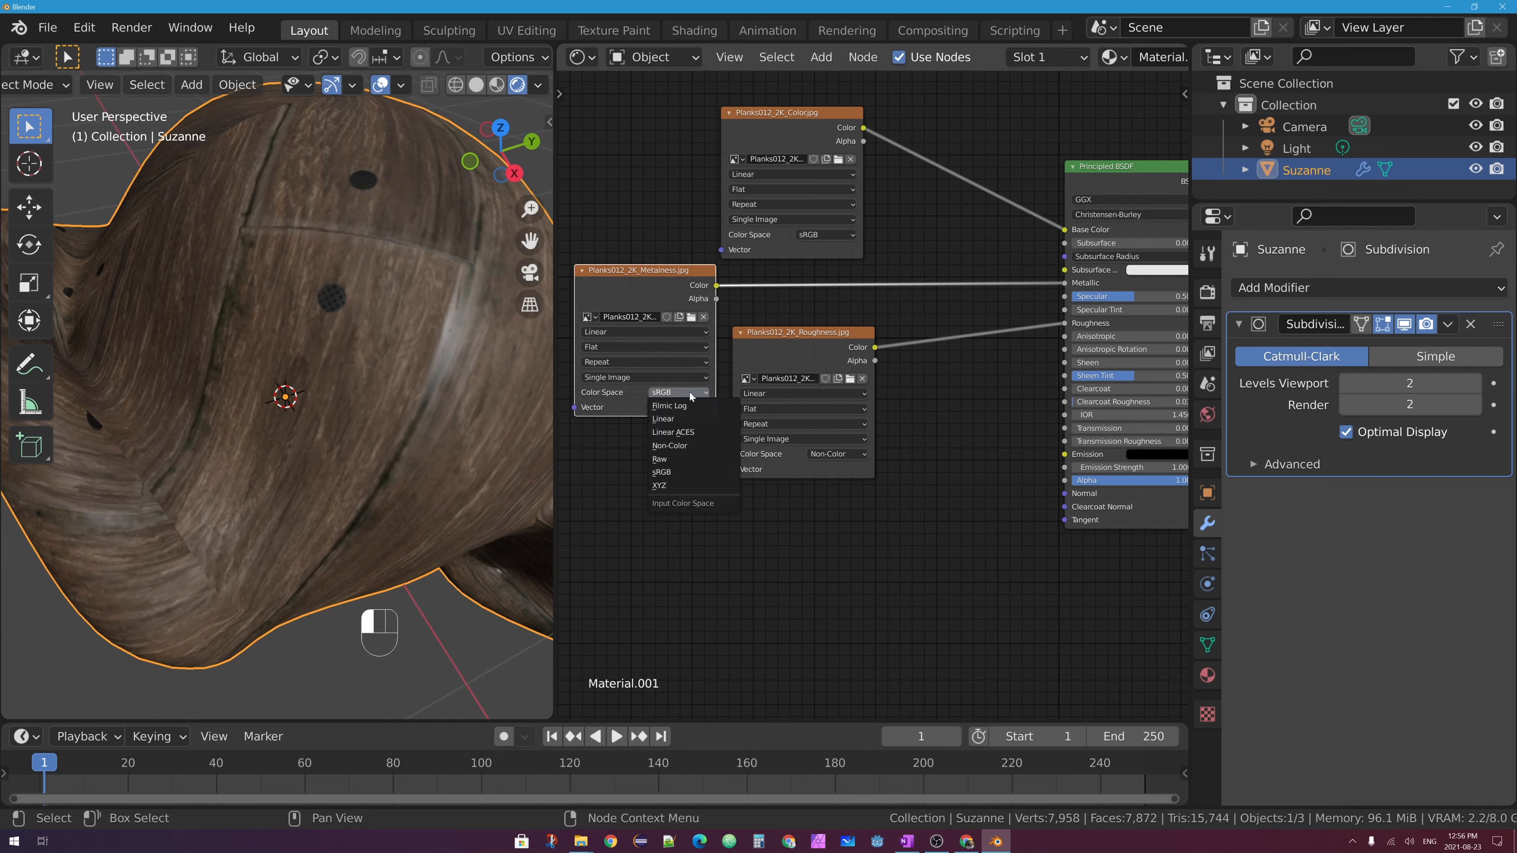
pyautogui.click(670, 404)
pyautogui.click(678, 448)
pyautogui.scroll(6, 596, 359)
pyautogui.moveTo(591, 357); pyautogui.dragTo(853, 389, button='middle')
pyautogui.moveTo(459, 364); pyautogui.dragTo(418, 413, button='middle')
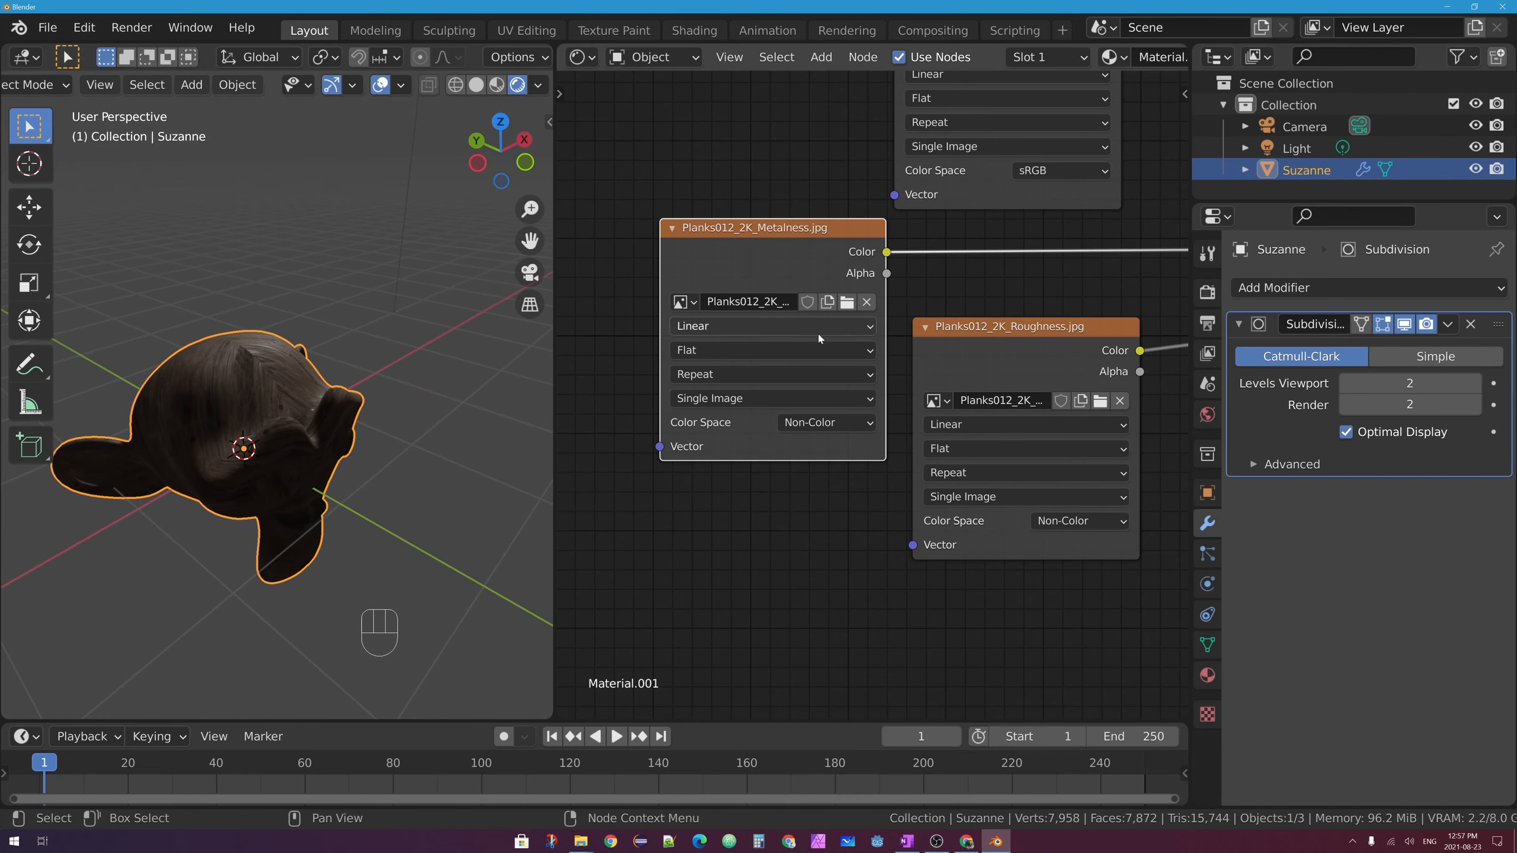
# Examine the flat plank texture and its highlights on Suzanne from several angles and distances
pyautogui.scroll(-2, 955, 355)
pyautogui.moveTo(955, 354); pyautogui.dragTo(637, 347, button='middle')
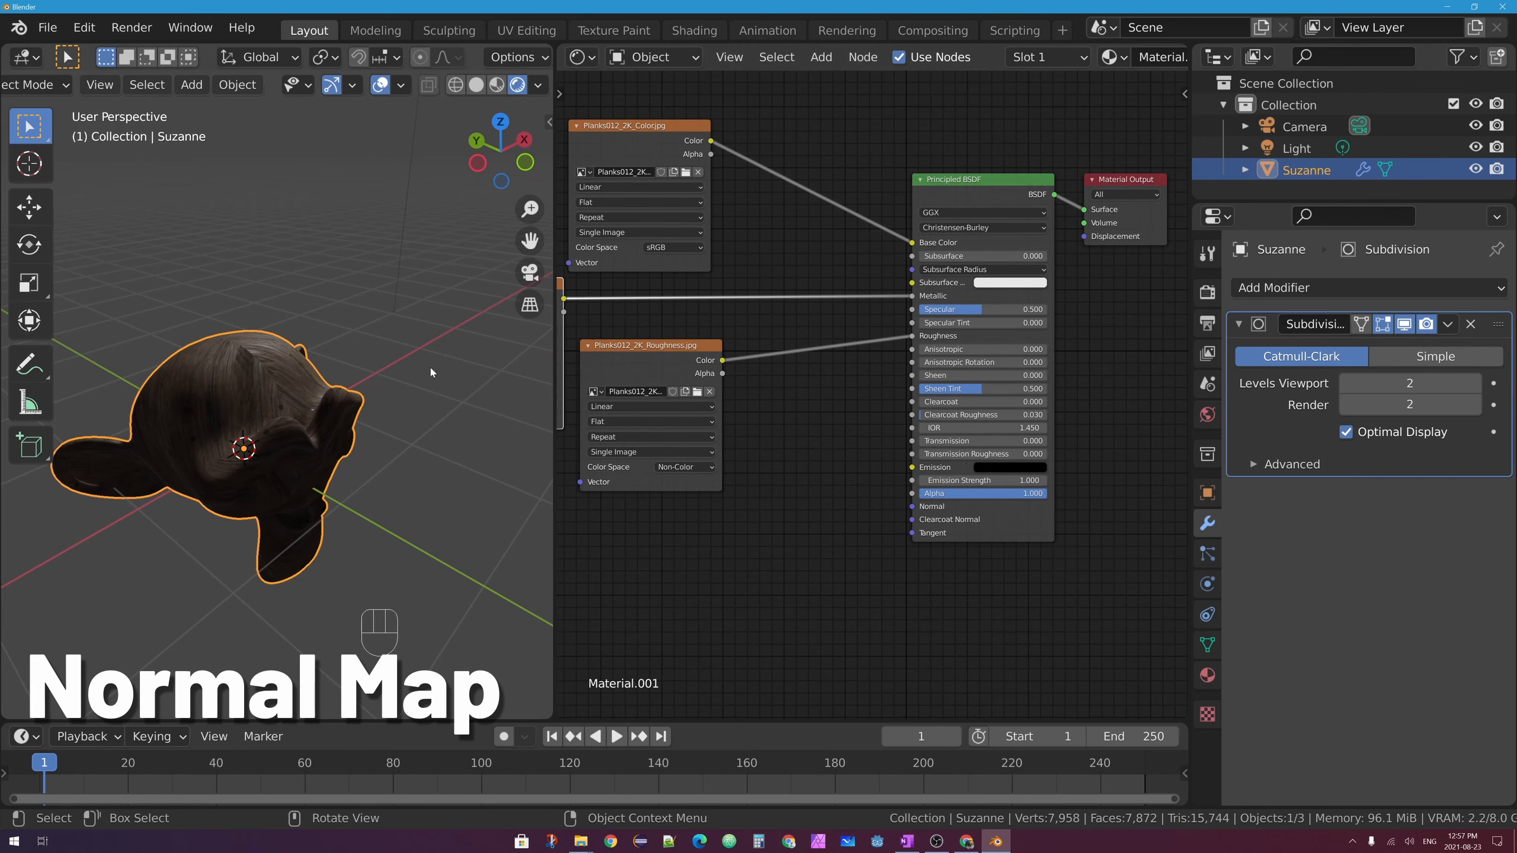
pyautogui.moveTo(298, 305); pyautogui.dragTo(251, 341, button='middle')
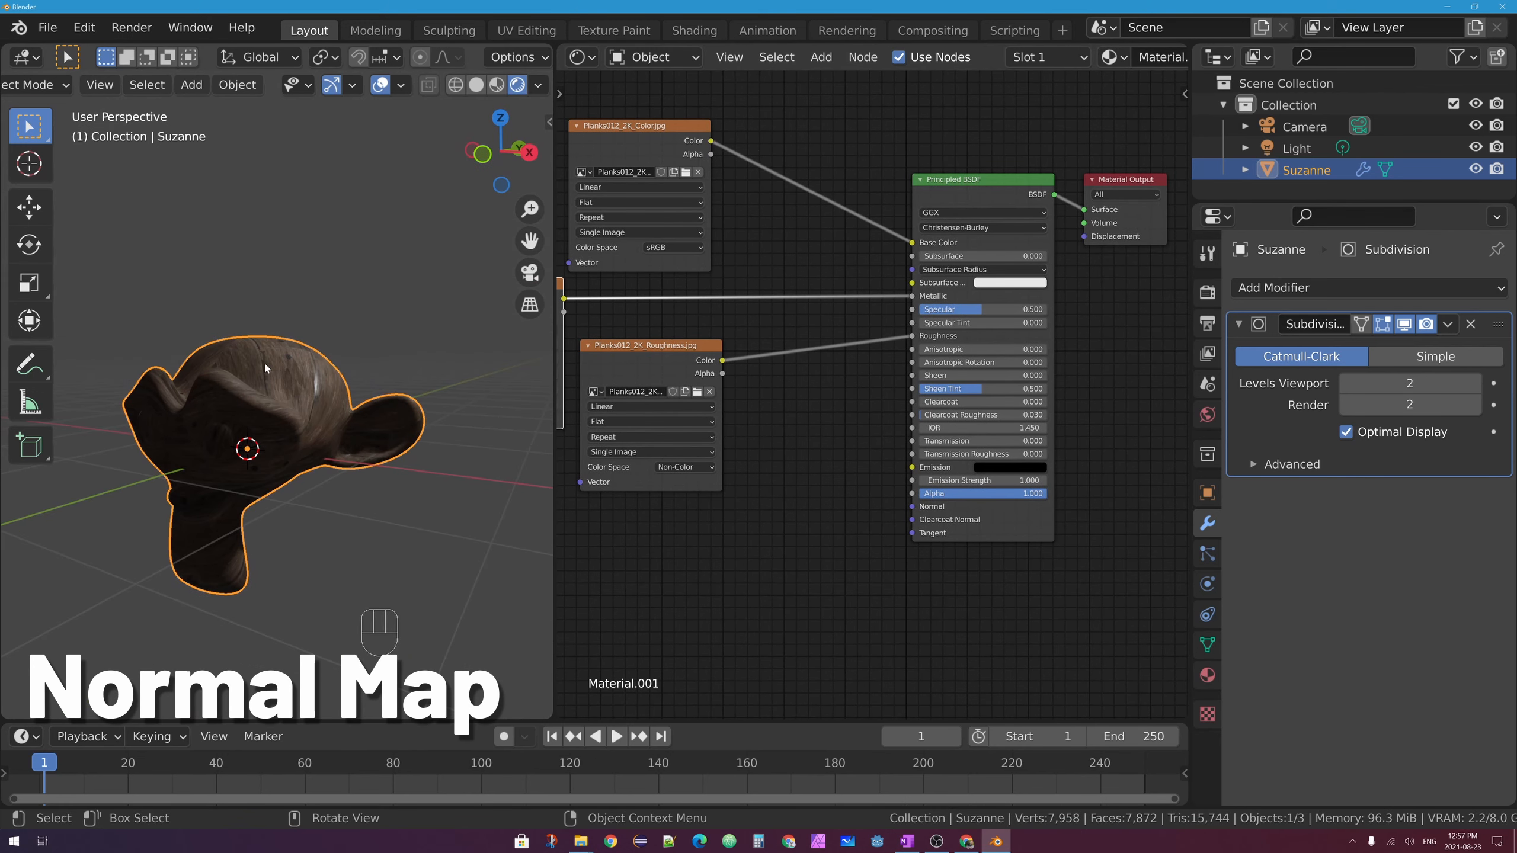
pyautogui.scroll(-5, 358, 227)
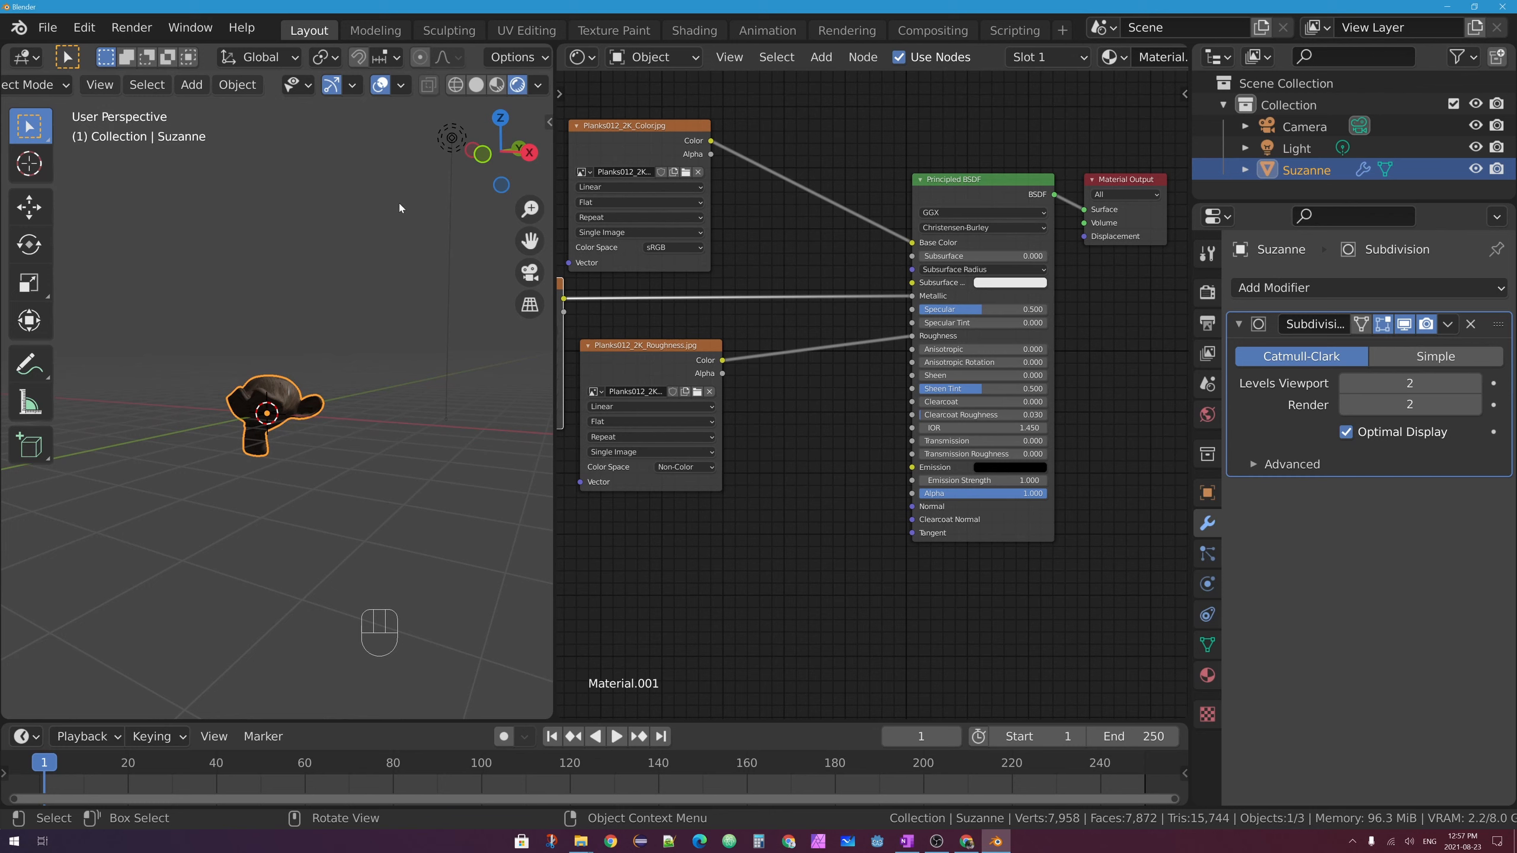
pyautogui.moveTo(400, 207); pyautogui.dragTo(444, 163, button='middle')
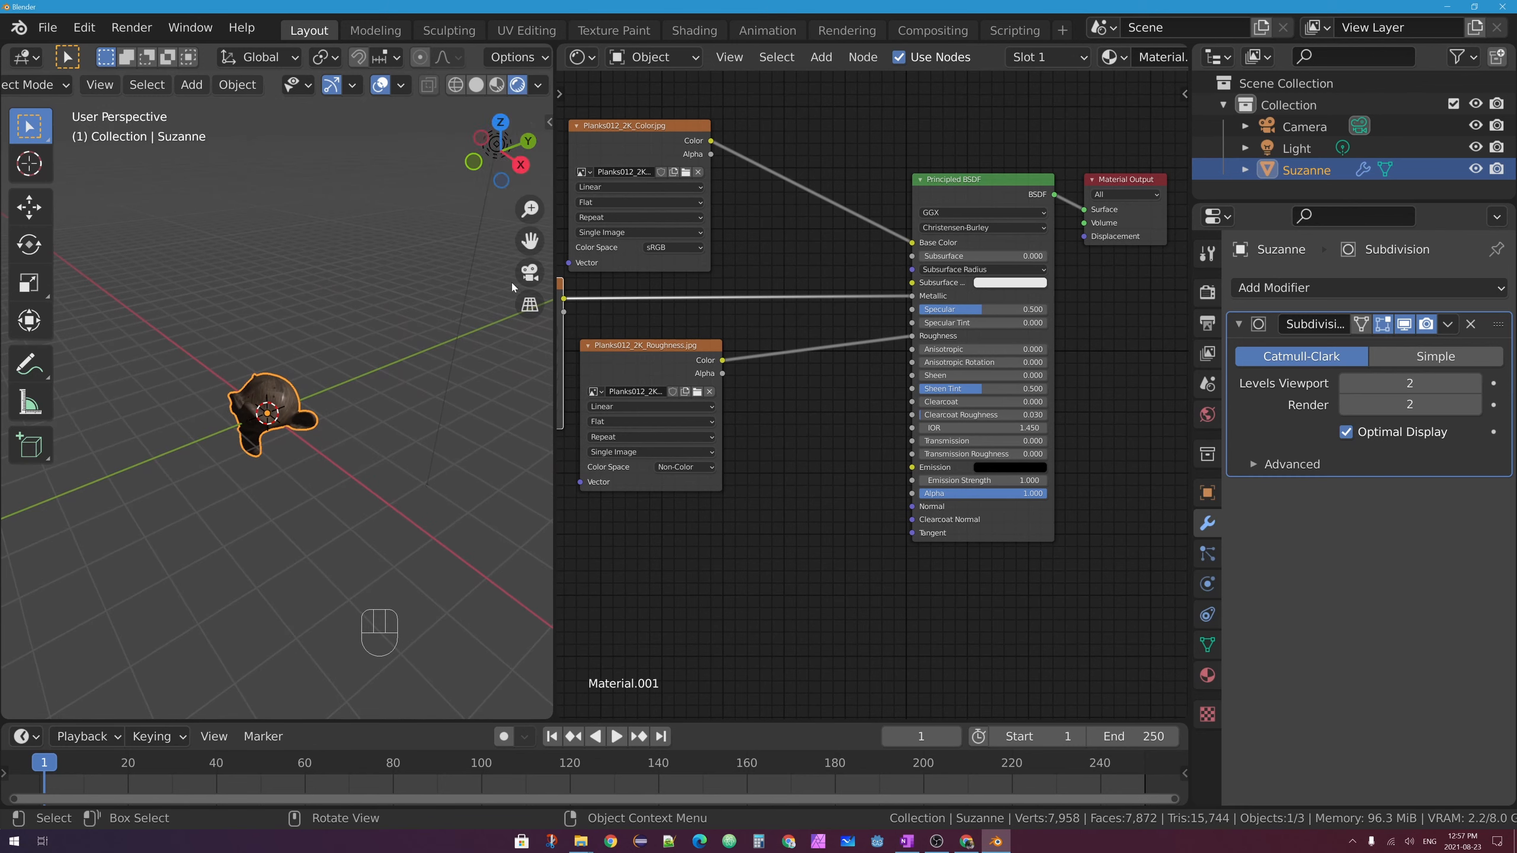
pyautogui.scroll(4, 277, 431)
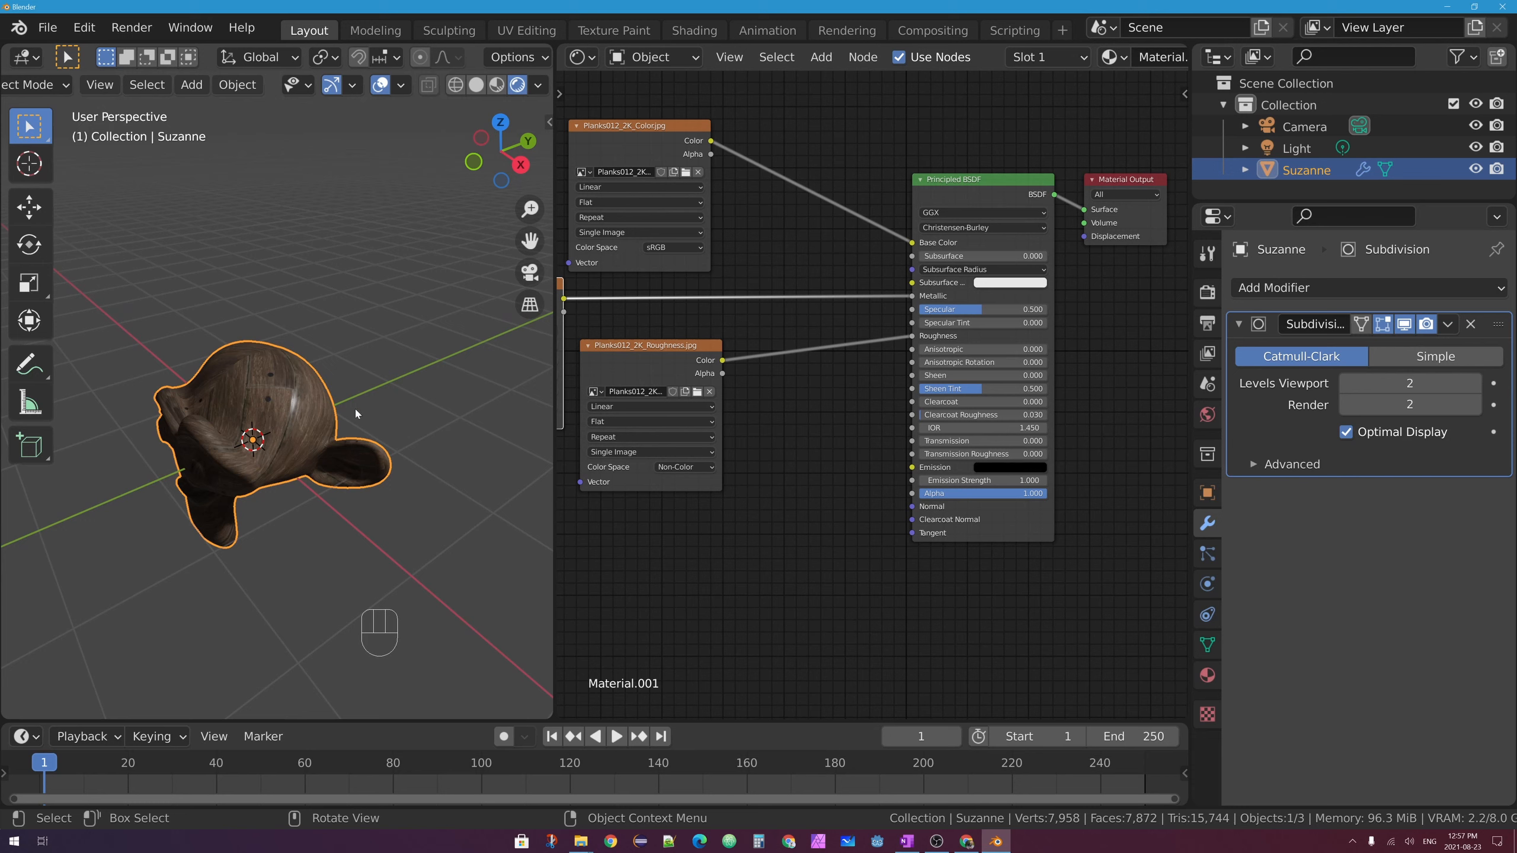
pyautogui.moveTo(268, 415); pyautogui.dragTo(303, 365, button='middle')
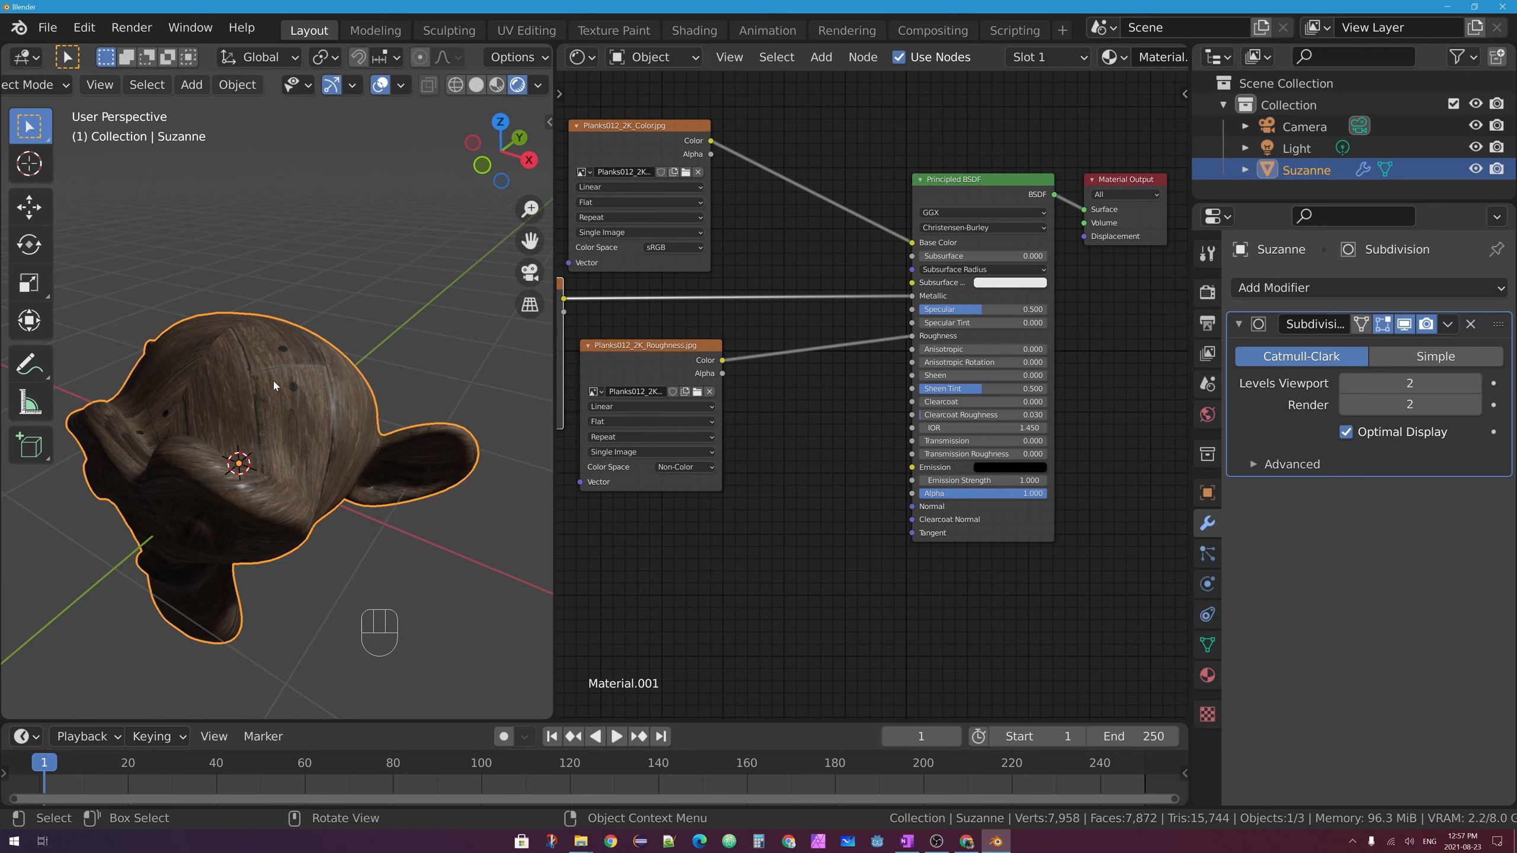
pyautogui.moveTo(274, 385); pyautogui.dragTo(299, 322, button='middle')
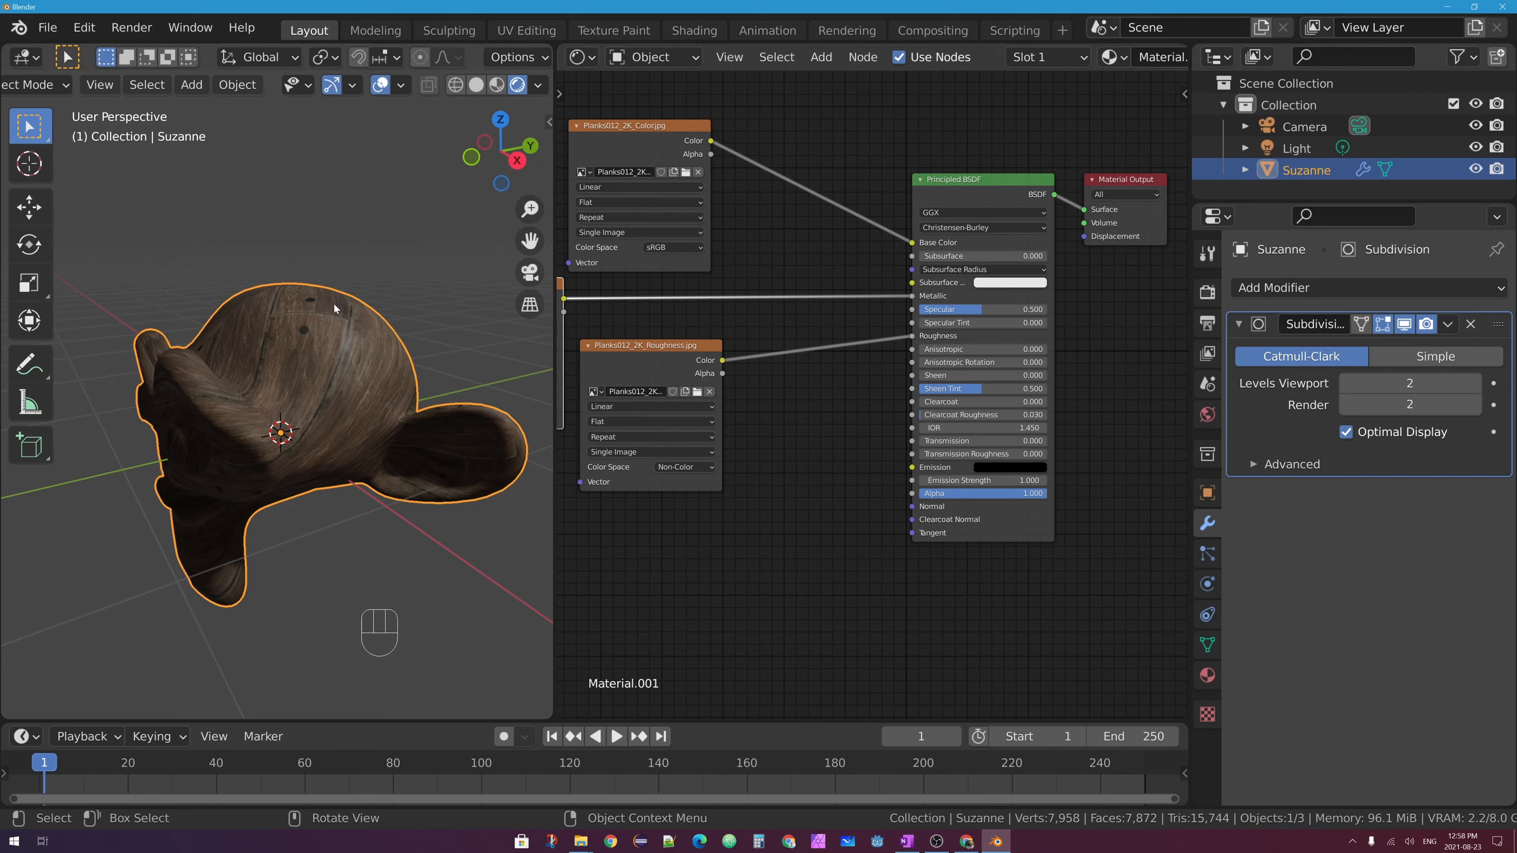
pyautogui.moveTo(235, 378); pyautogui.dragTo(471, 342, button='middle')
# Add another Image Texture node beneath the Planks012_2K_Roughness.jpg node in Suzanne's material
pyautogui.moveTo(705, 350); pyautogui.dragTo(777, 298, button='middle')
pyautogui.click(821, 57)
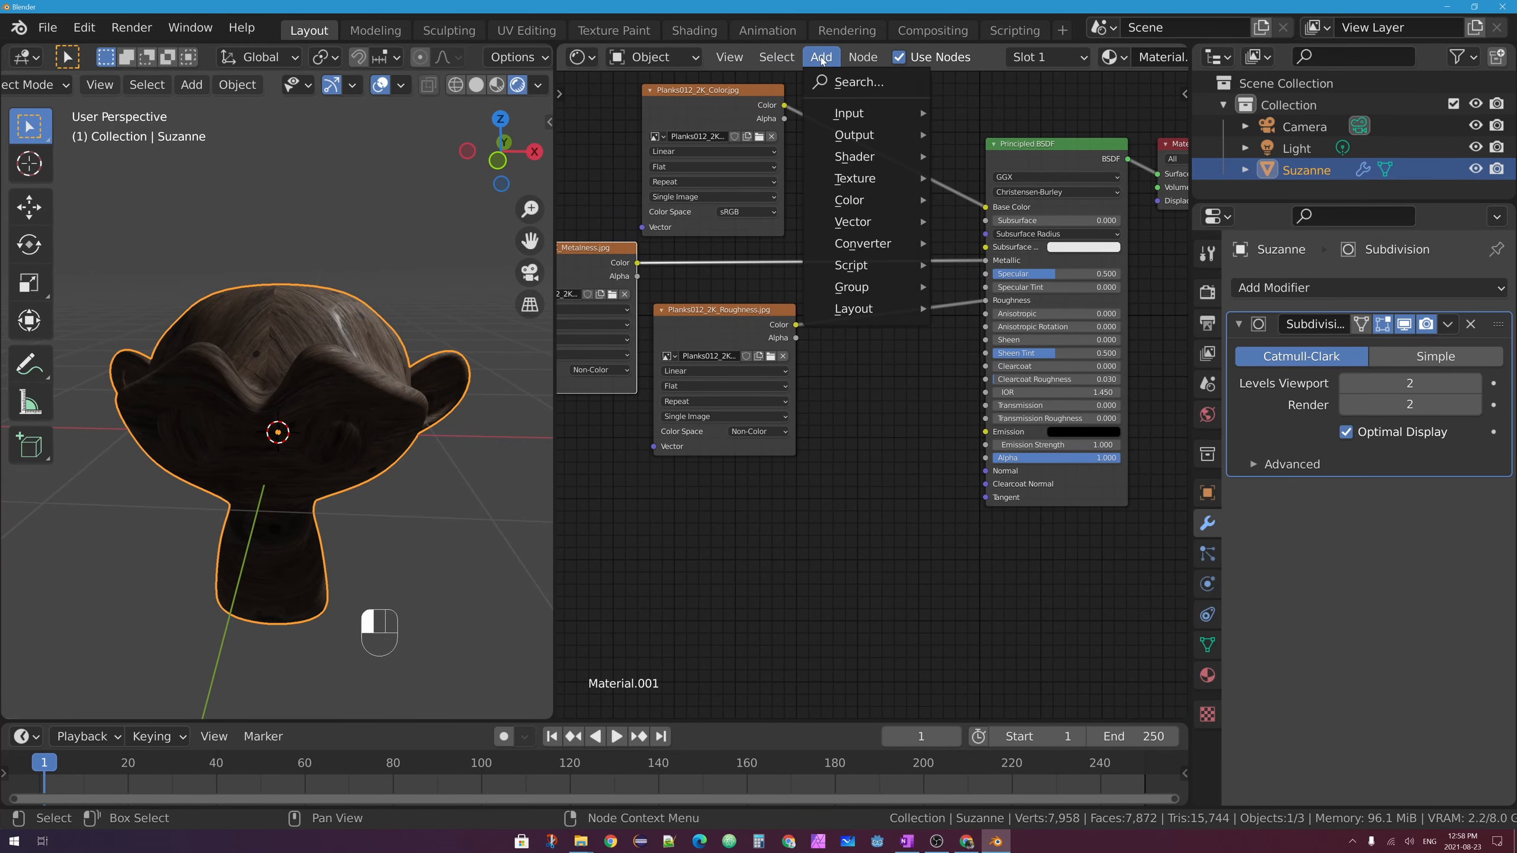
pyautogui.click(883, 186)
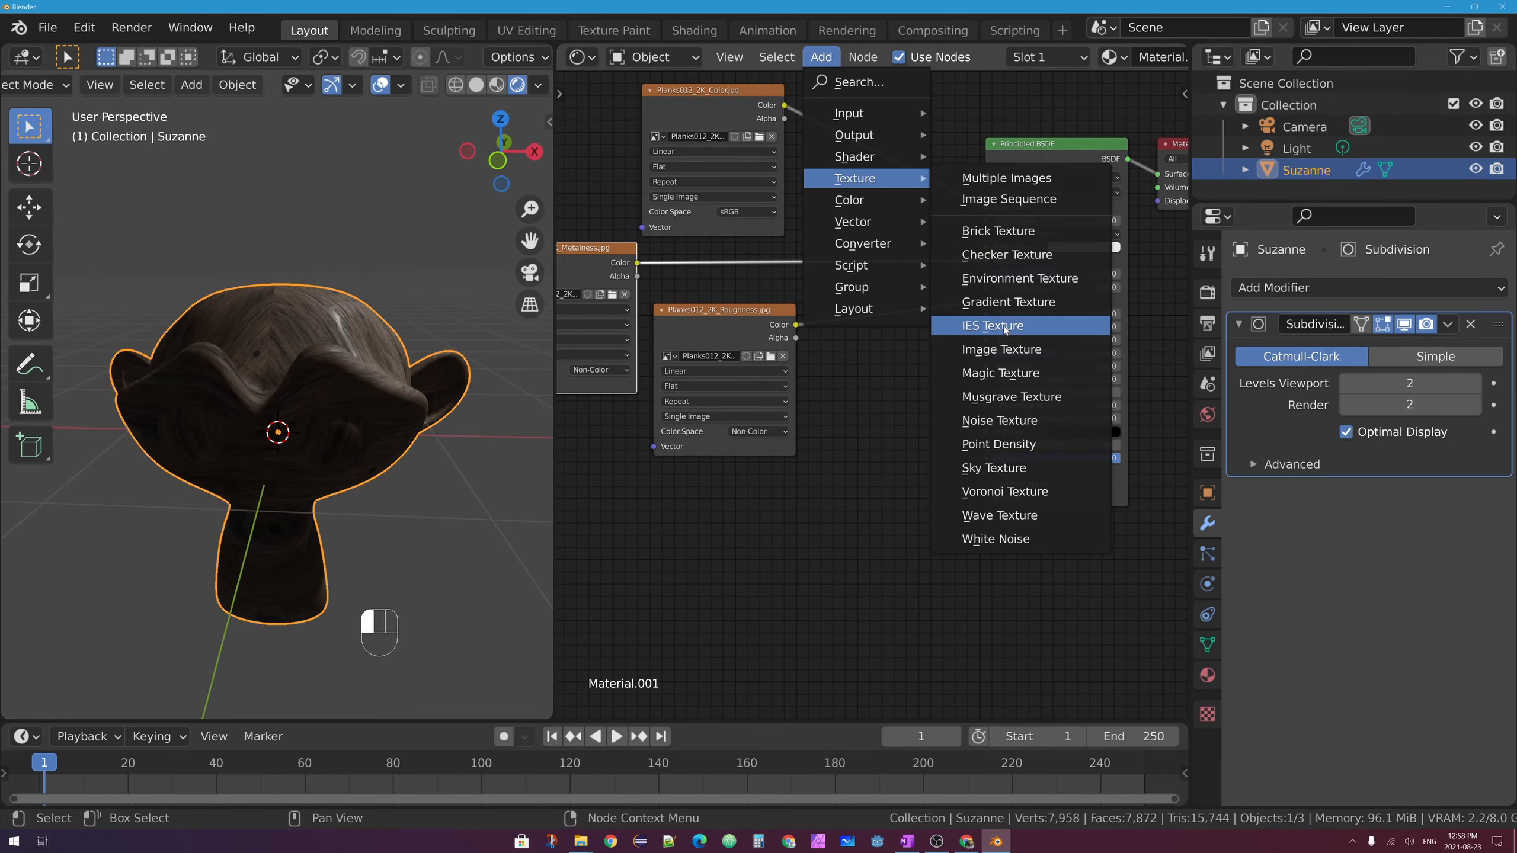
pyautogui.click(1002, 349)
pyautogui.click(635, 467)
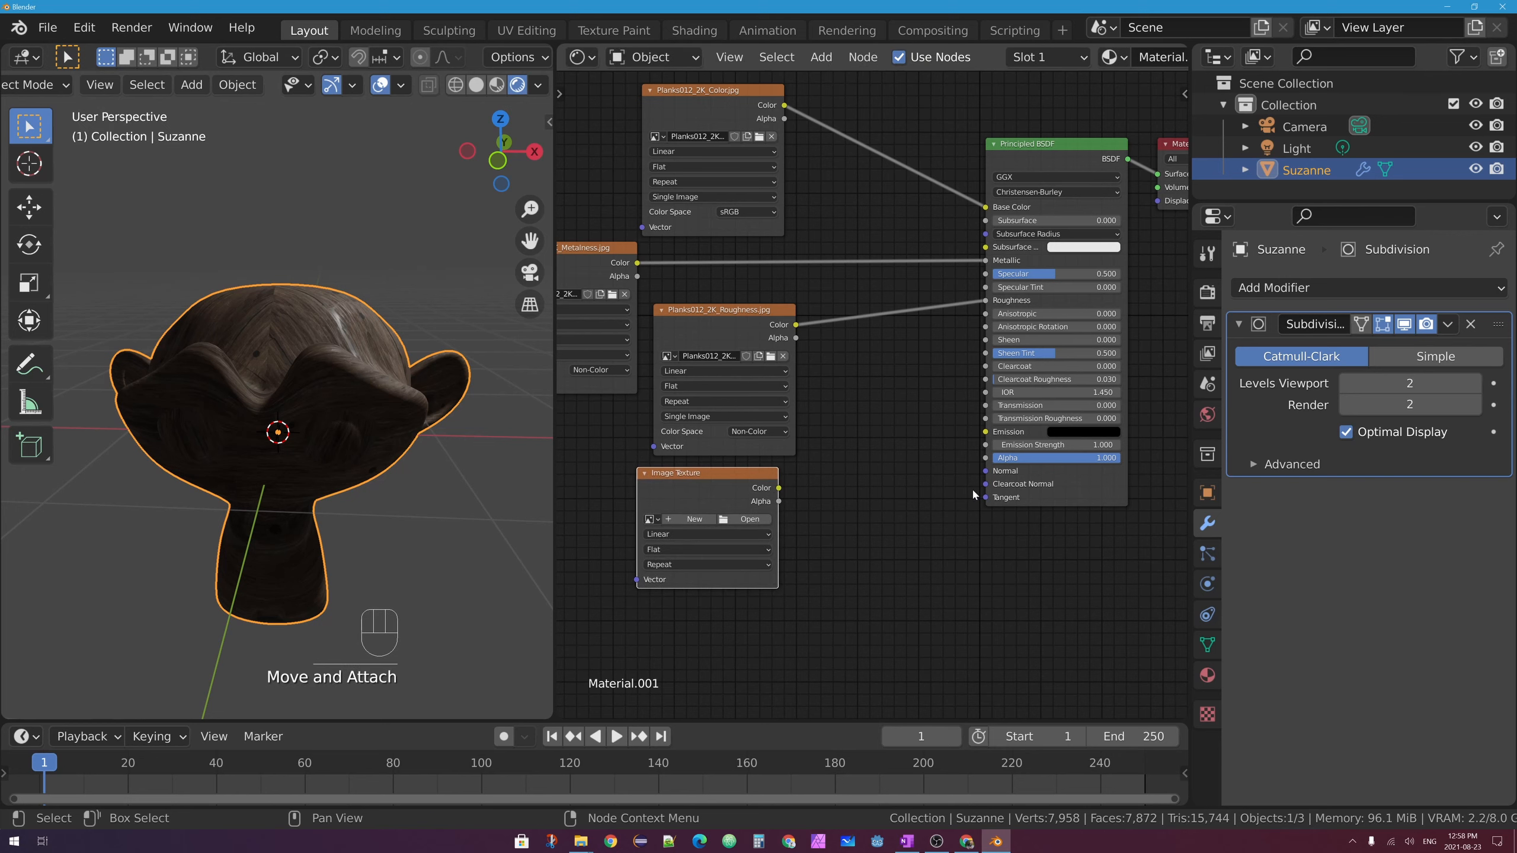
# Load Planks012_2K_Normal.jpg from the Planks012_2K-JPG folder on the Desktop into the empty image node
pyautogui.moveTo(984, 471); pyautogui.dragTo(705, 516)
pyautogui.click(742, 522)
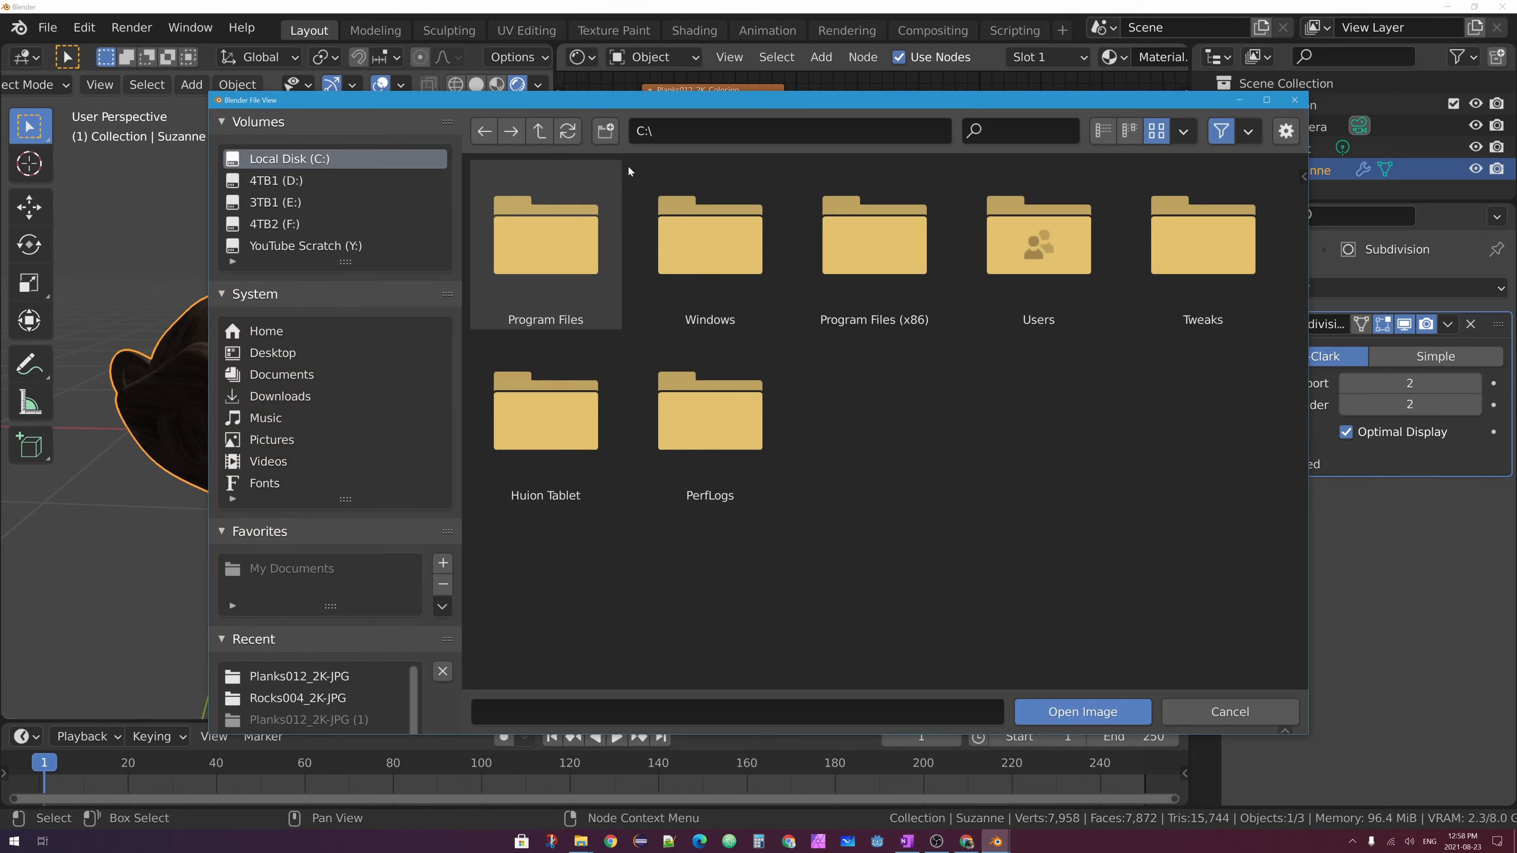
pyautogui.click(292, 352)
pyautogui.doubleClick(705, 251)
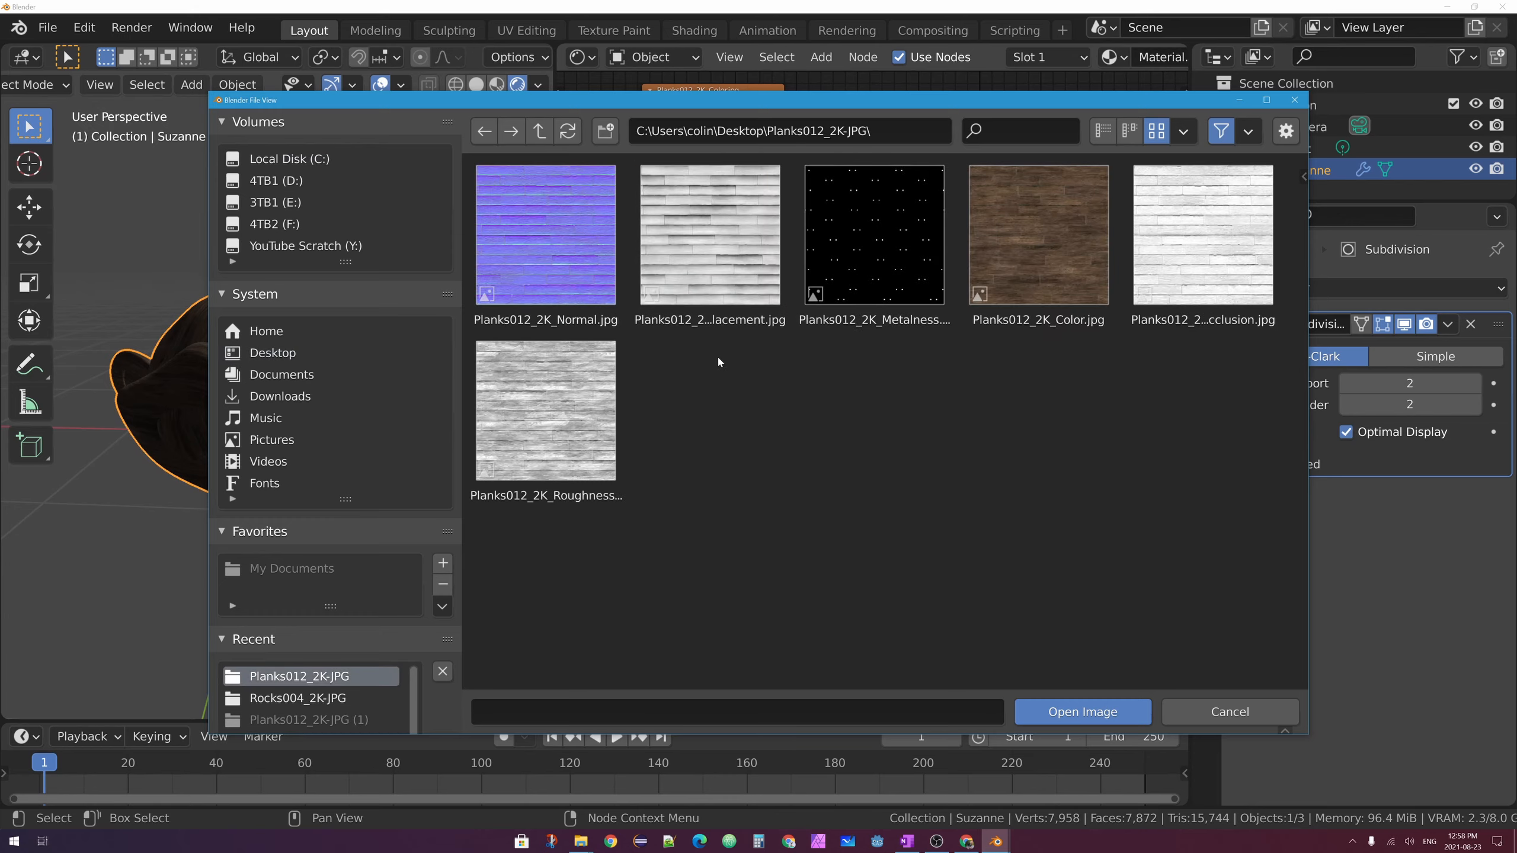
pyautogui.click(542, 221)
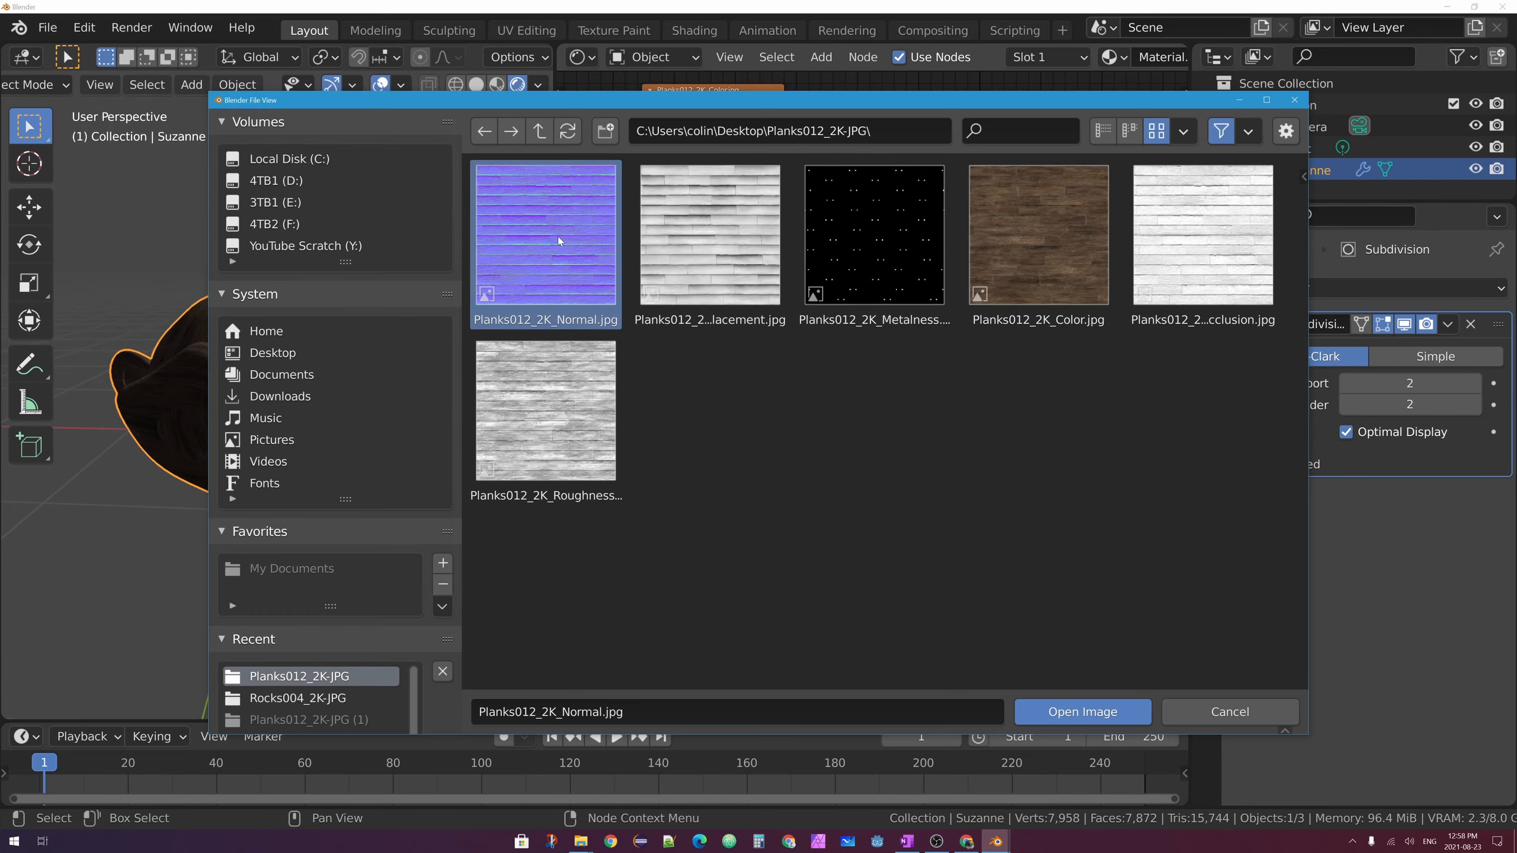
pyautogui.click(1082, 711)
# Set the color space of the Planks012_2K_Normal.jpg node to Non-Color
pyautogui.moveTo(739, 559); pyautogui.dragTo(836, 391, button='middle')
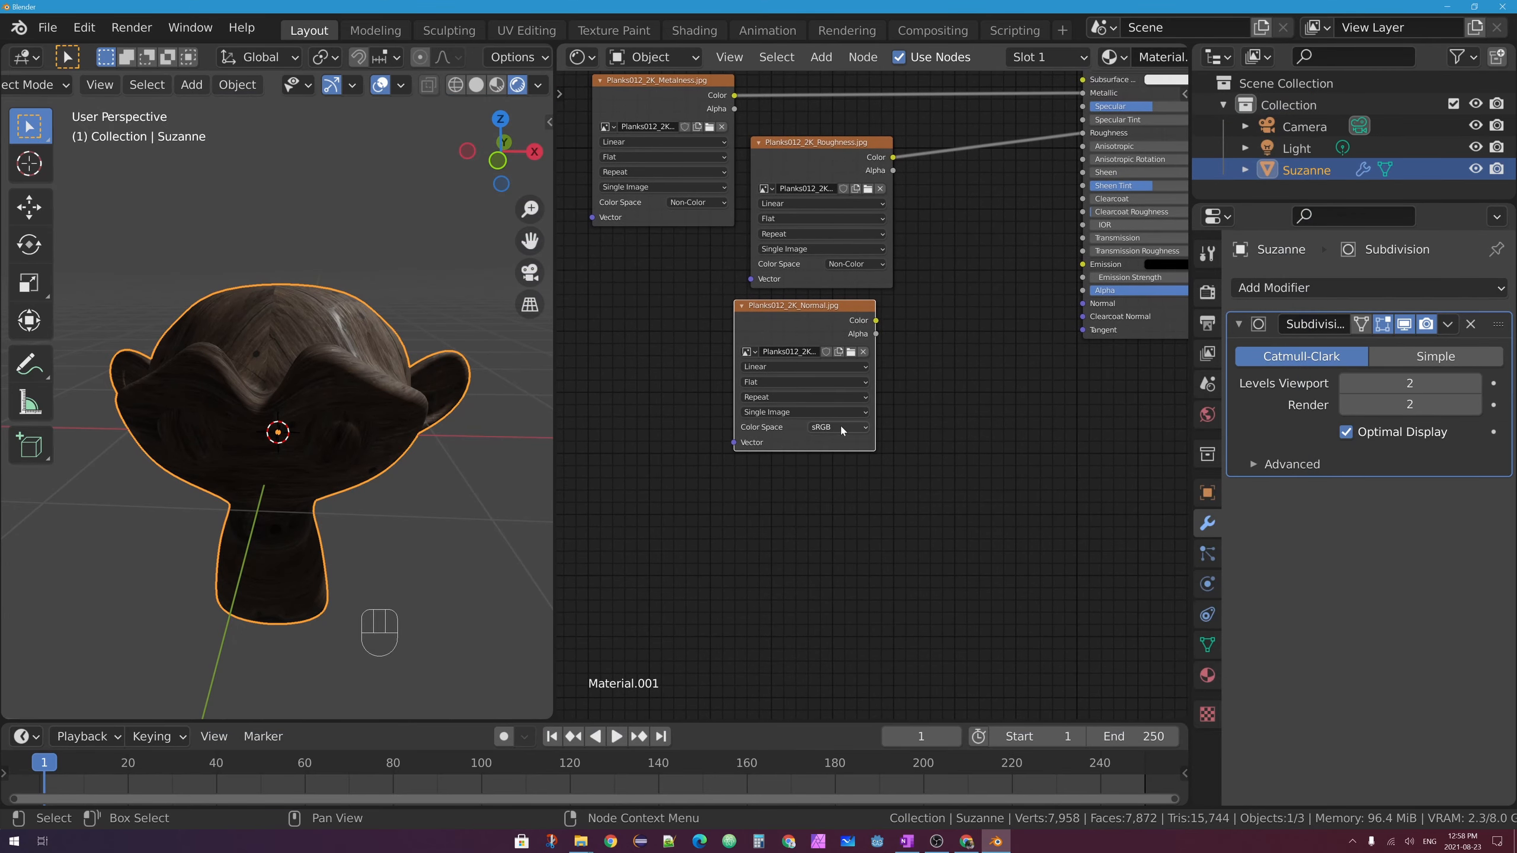
pyautogui.scroll(4, 839, 423)
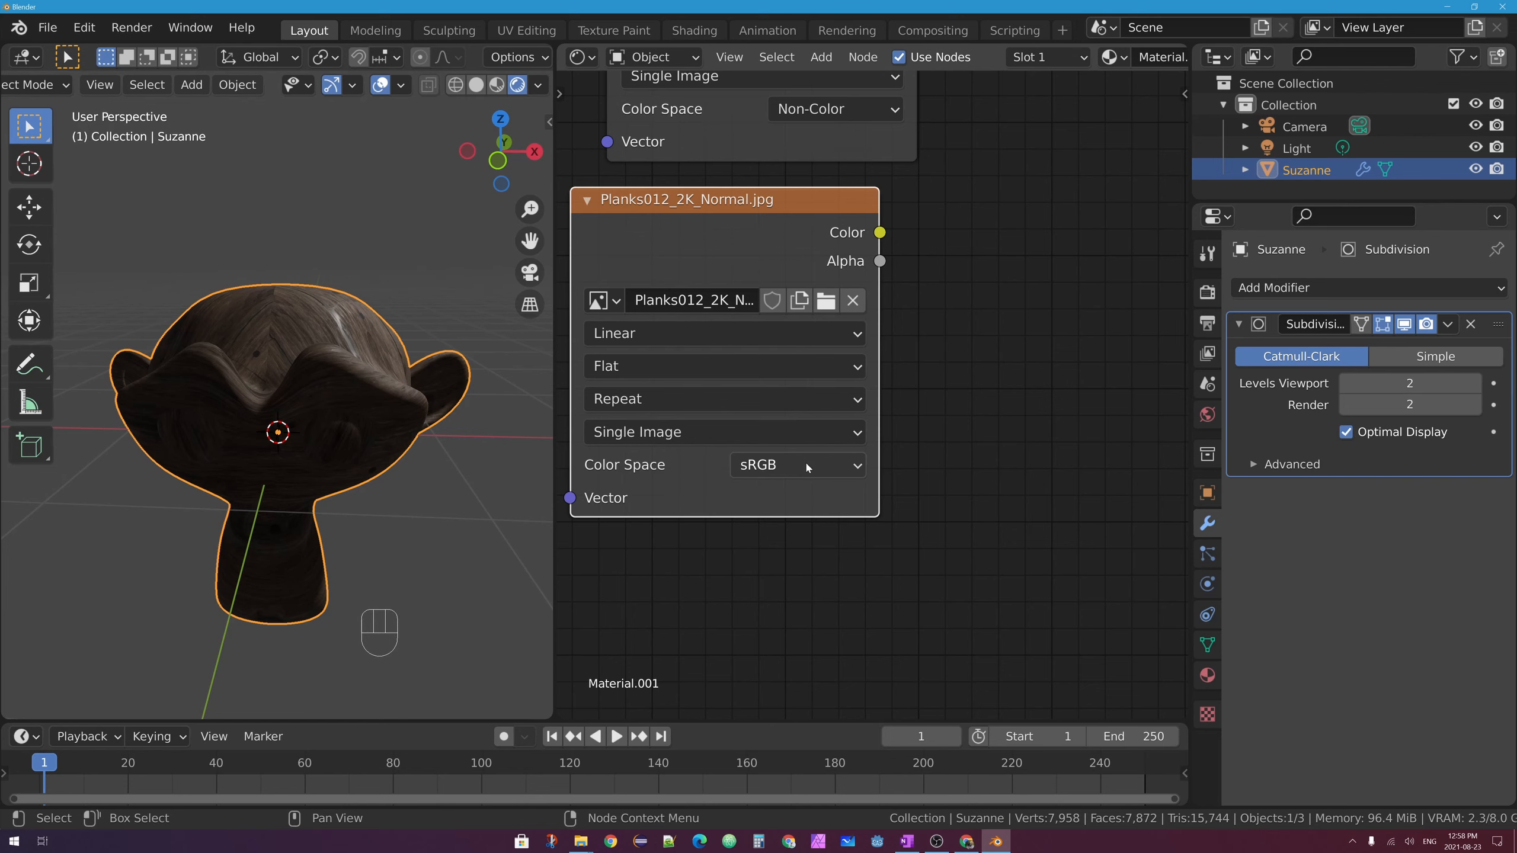
pyautogui.click(801, 466)
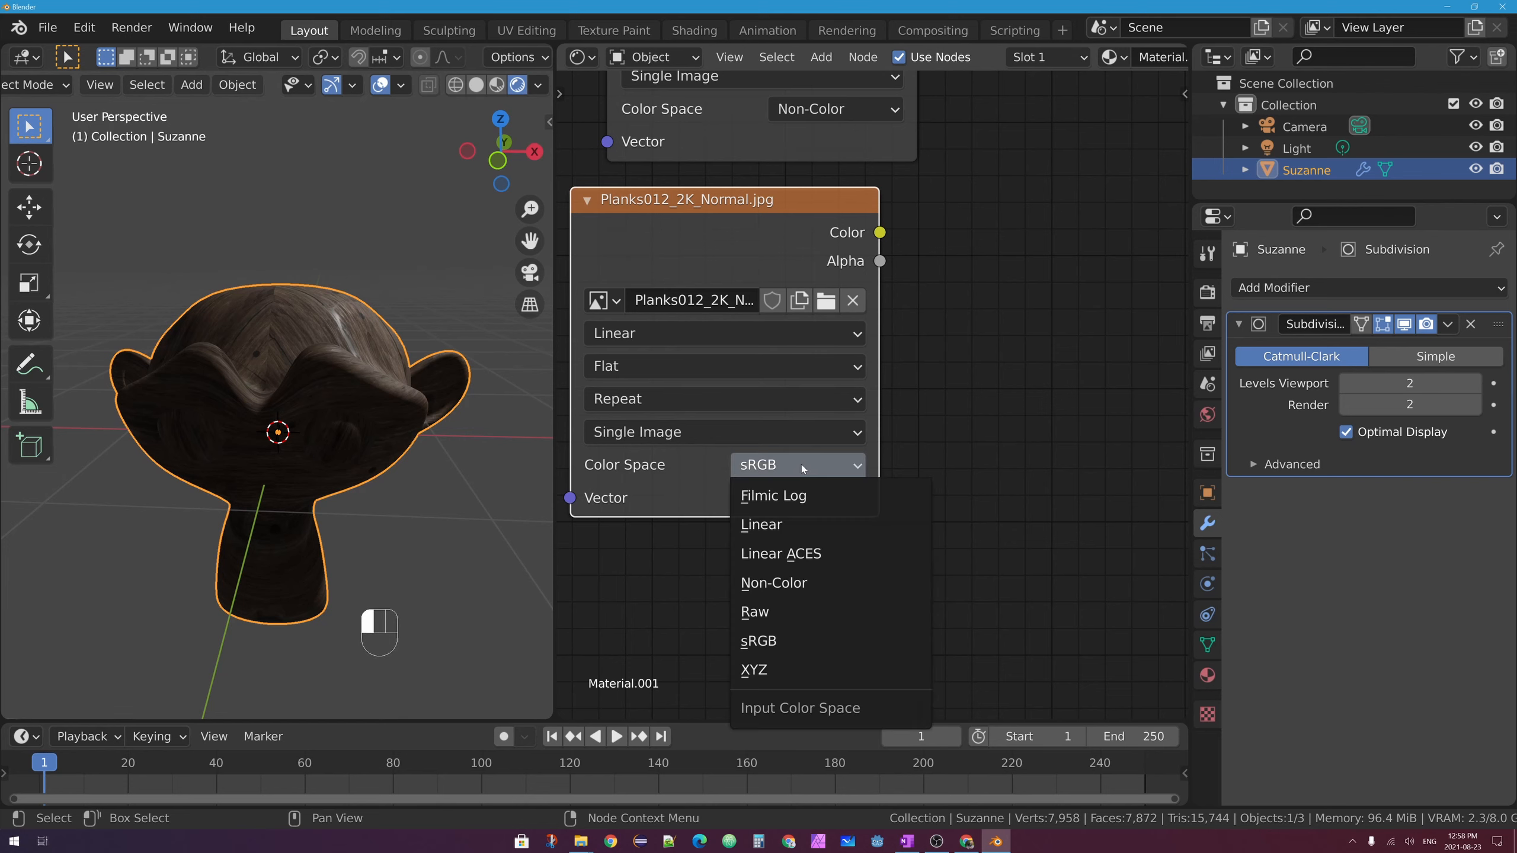
pyautogui.click(782, 582)
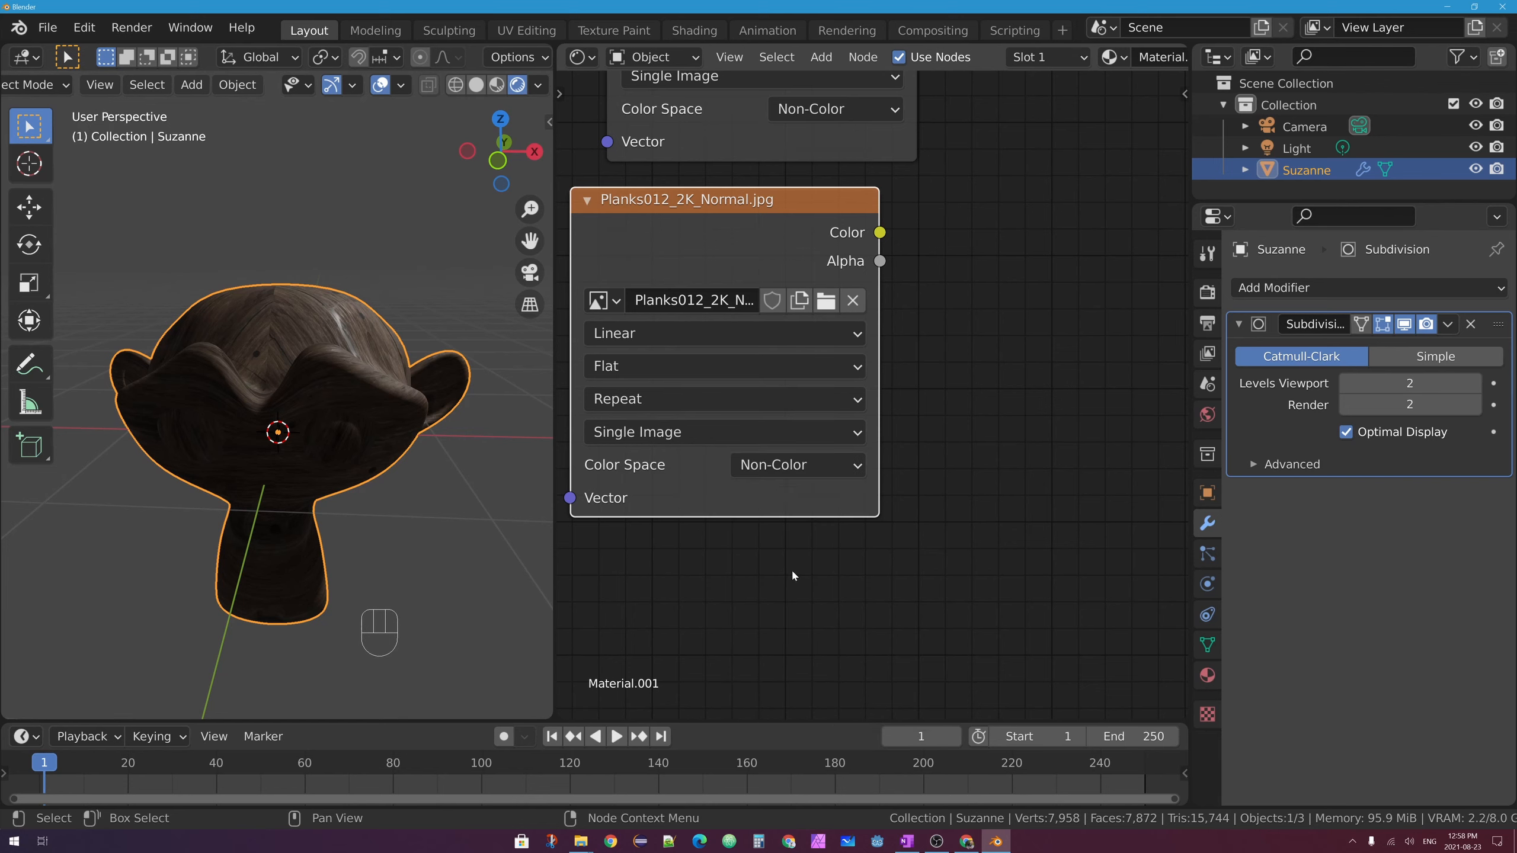
# Connect the normal map image's Color output to the Principled BSDF's Normal input
pyautogui.scroll(-3, 1009, 335)
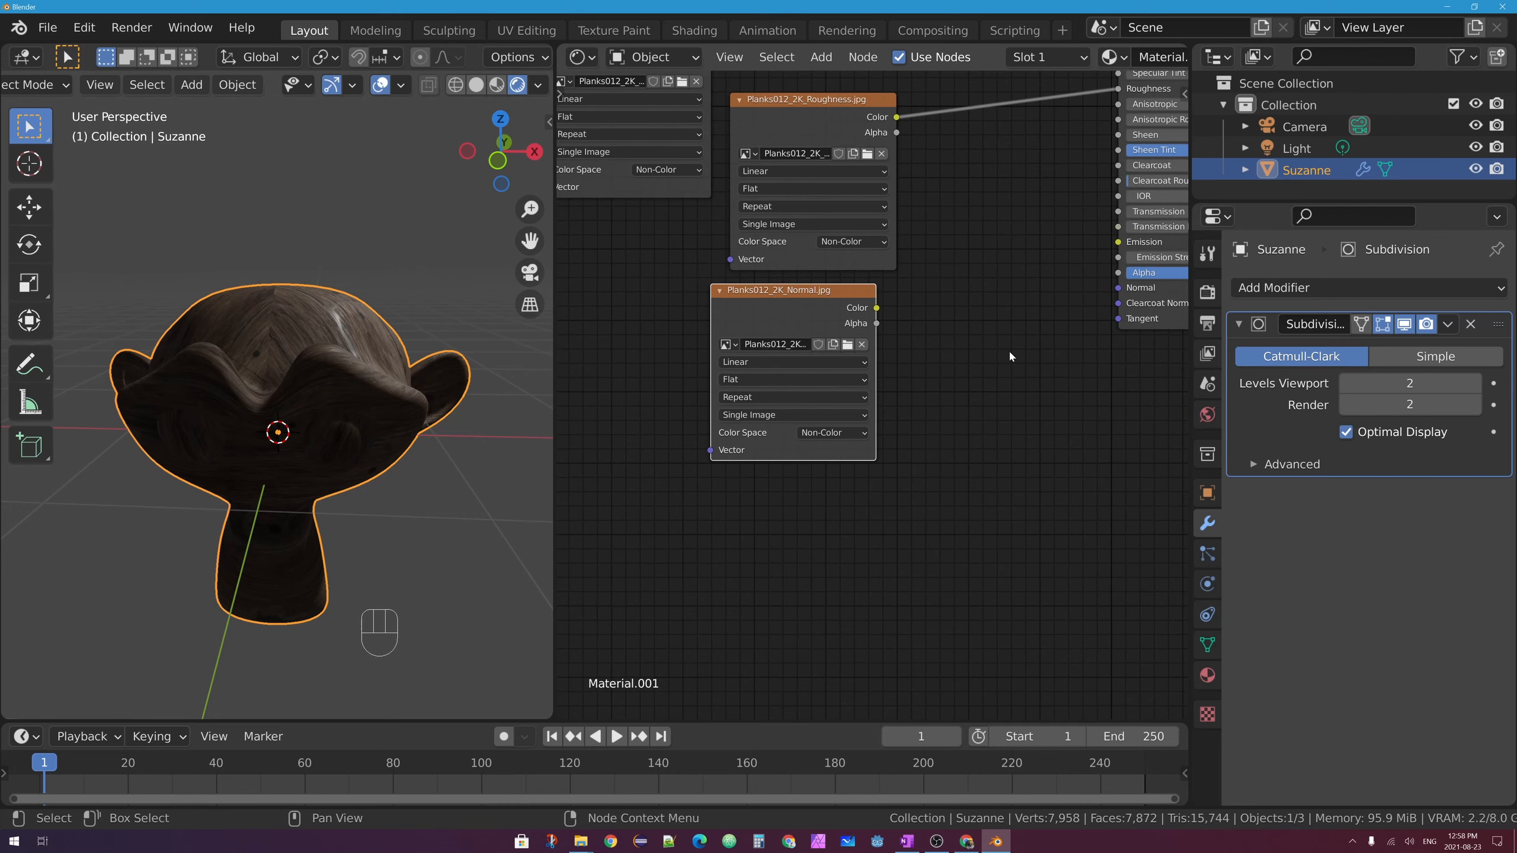
pyautogui.moveTo(1008, 348); pyautogui.dragTo(887, 385, button='middle')
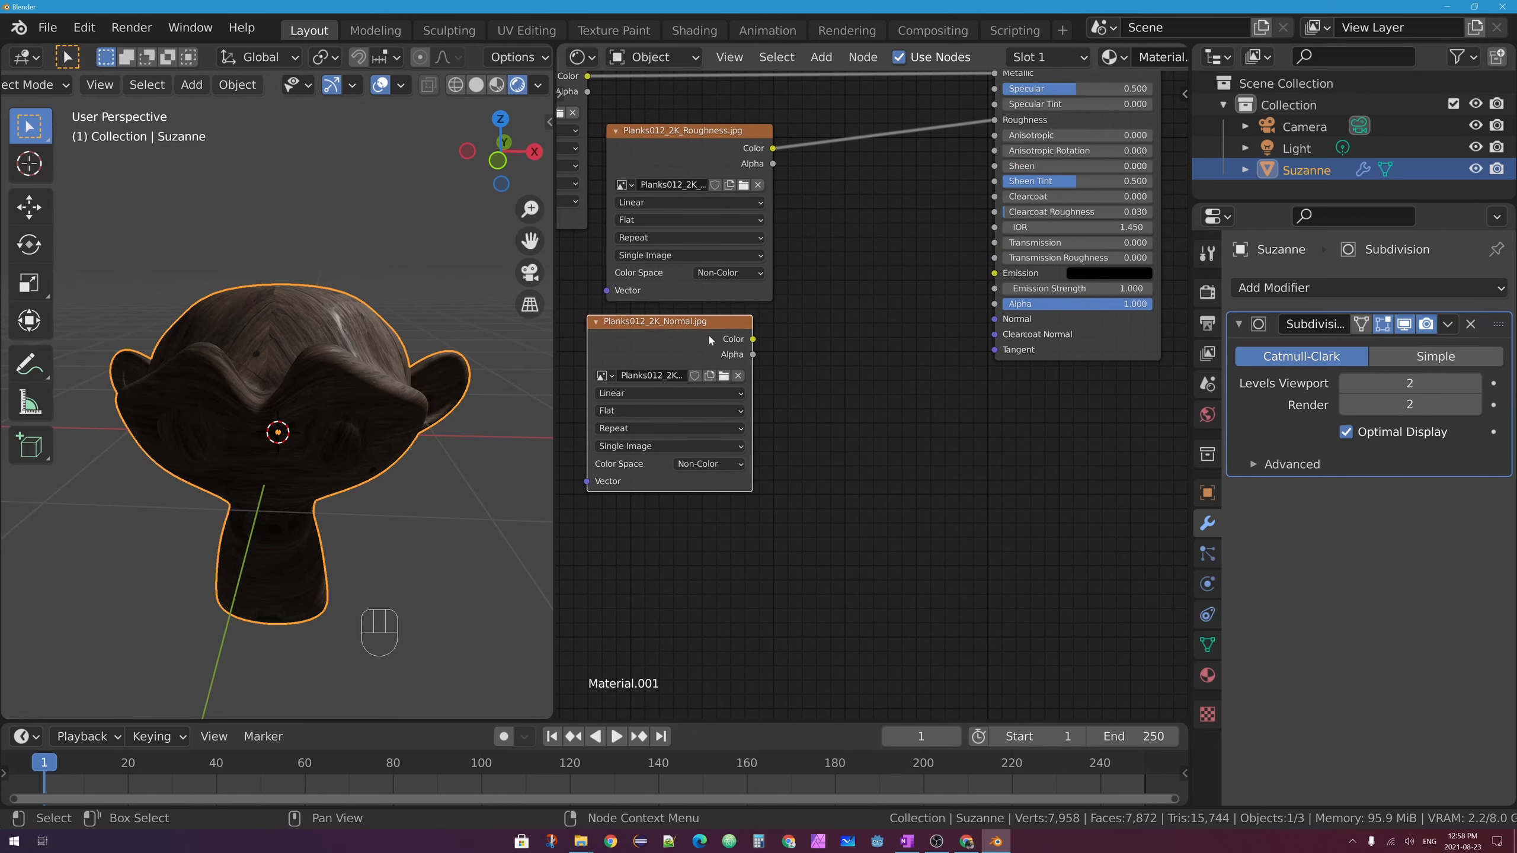
pyautogui.moveTo(753, 340); pyautogui.dragTo(779, 342)
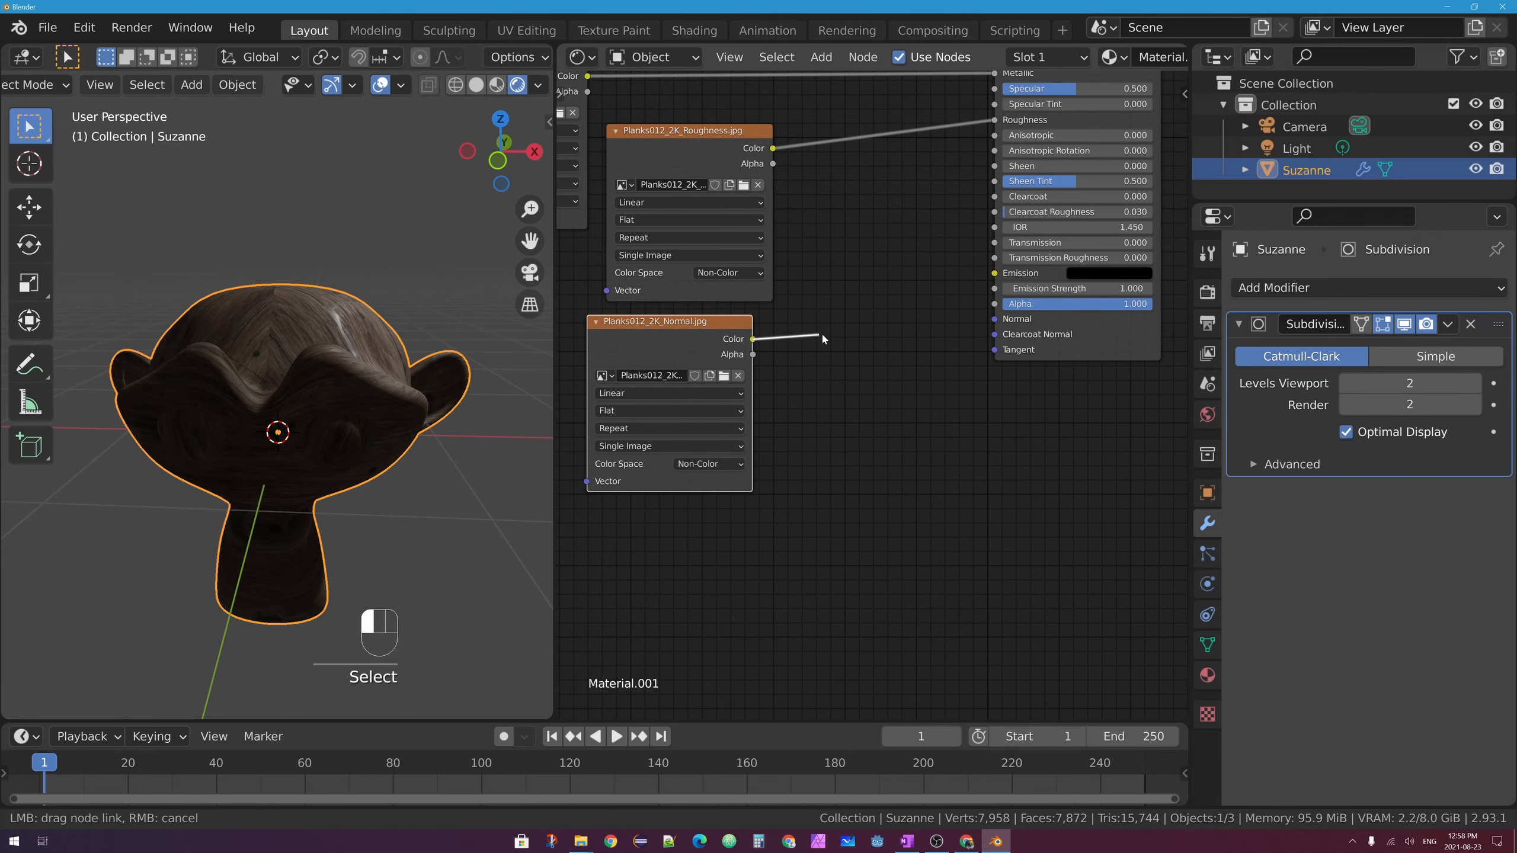
pyautogui.moveTo(1036, 301); pyautogui.dragTo(1005, 323)
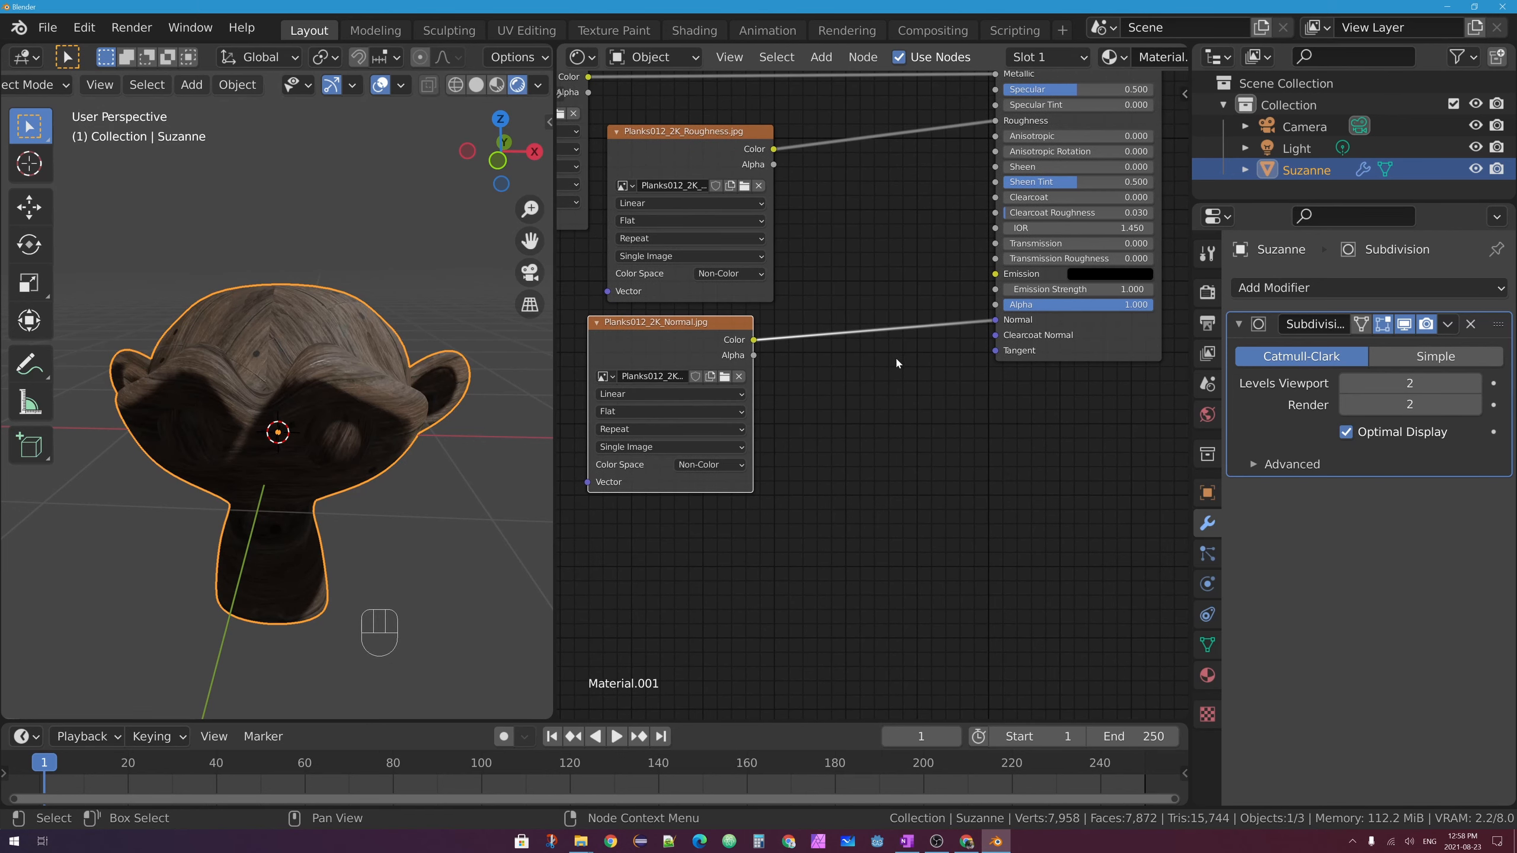
# Insert a Normal Map vector node into the link between the normal image and the Principled BSDF's Normal input
pyautogui.hotkey('shift', 'a')
pyautogui.moveTo(896, 359)
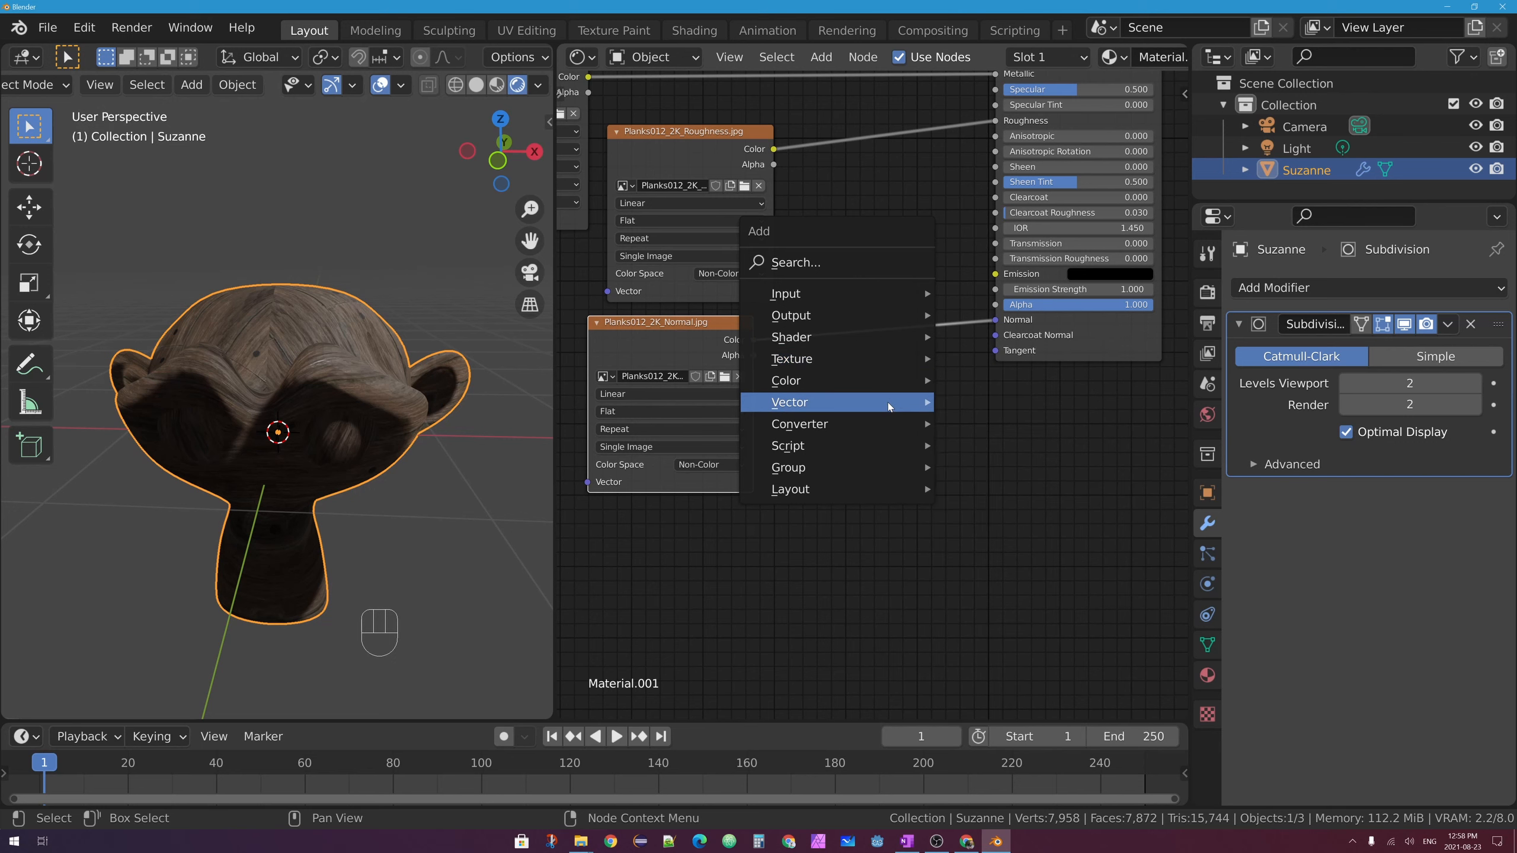
pyautogui.moveTo(888, 406)
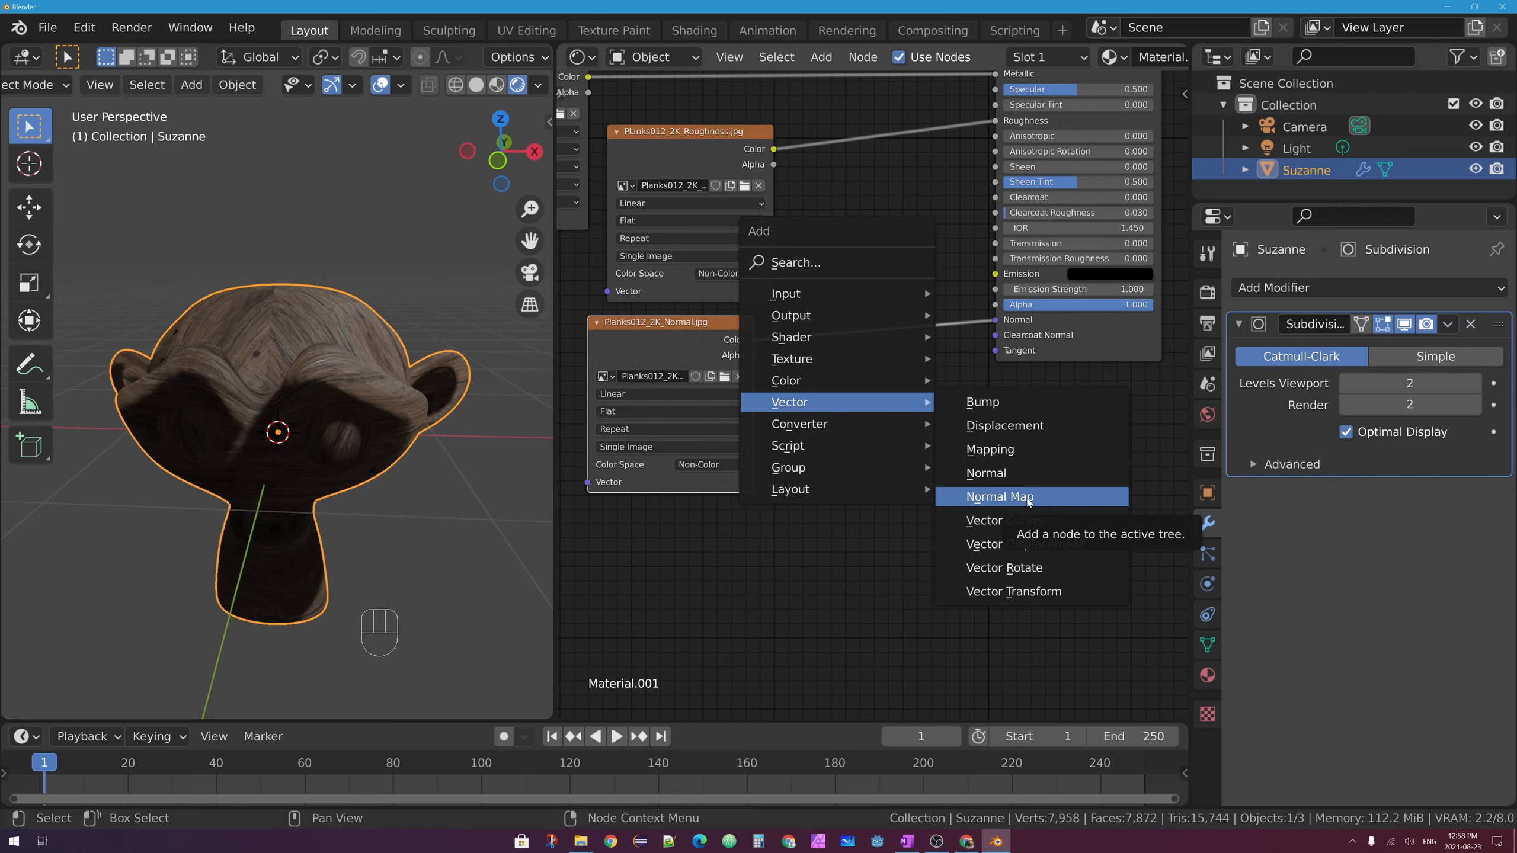
pyautogui.click(1027, 502)
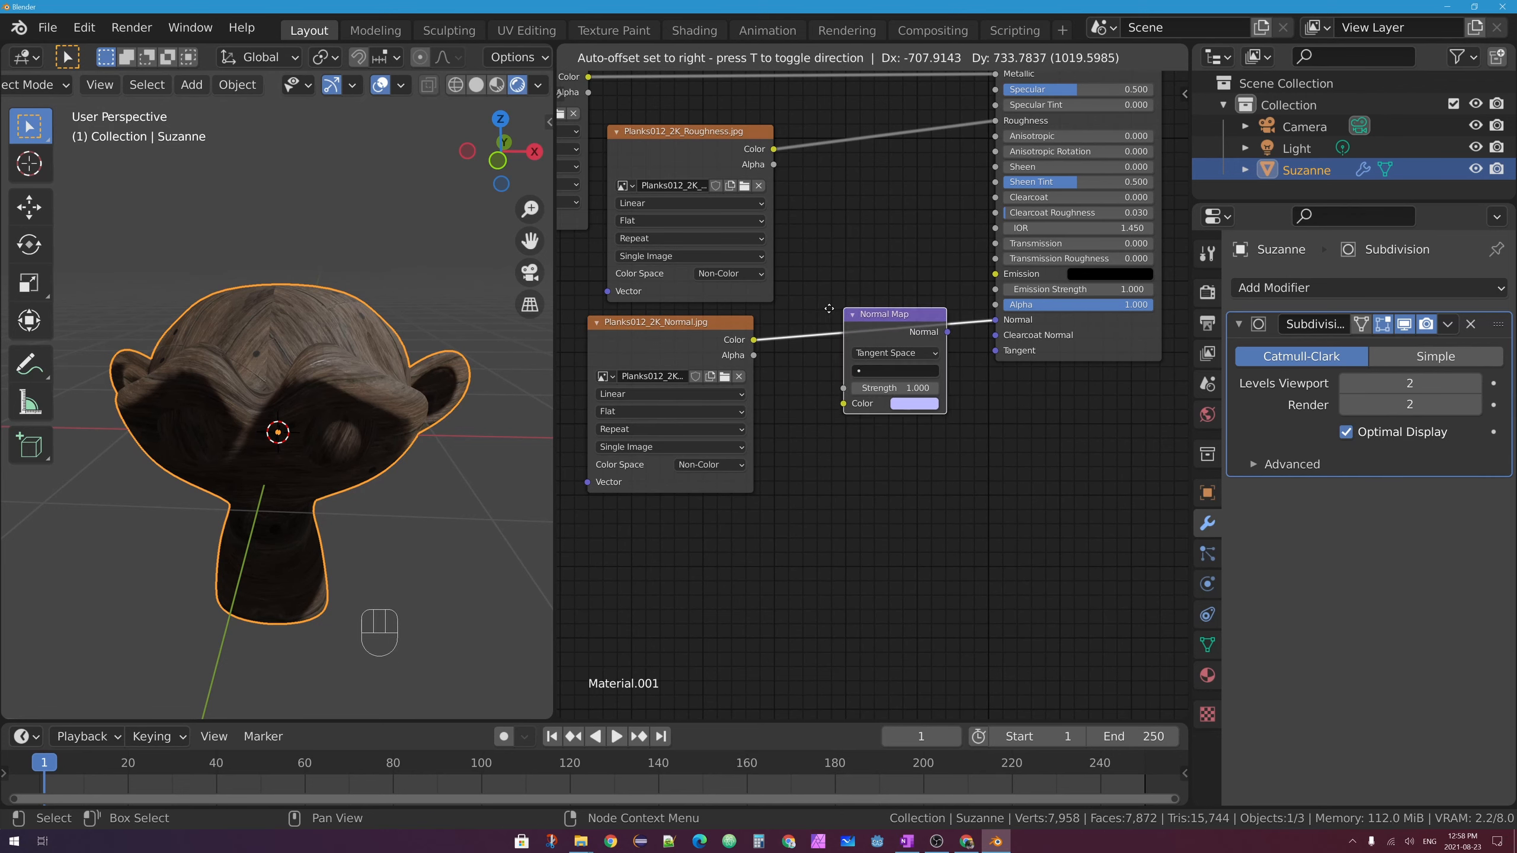
pyautogui.click(836, 383)
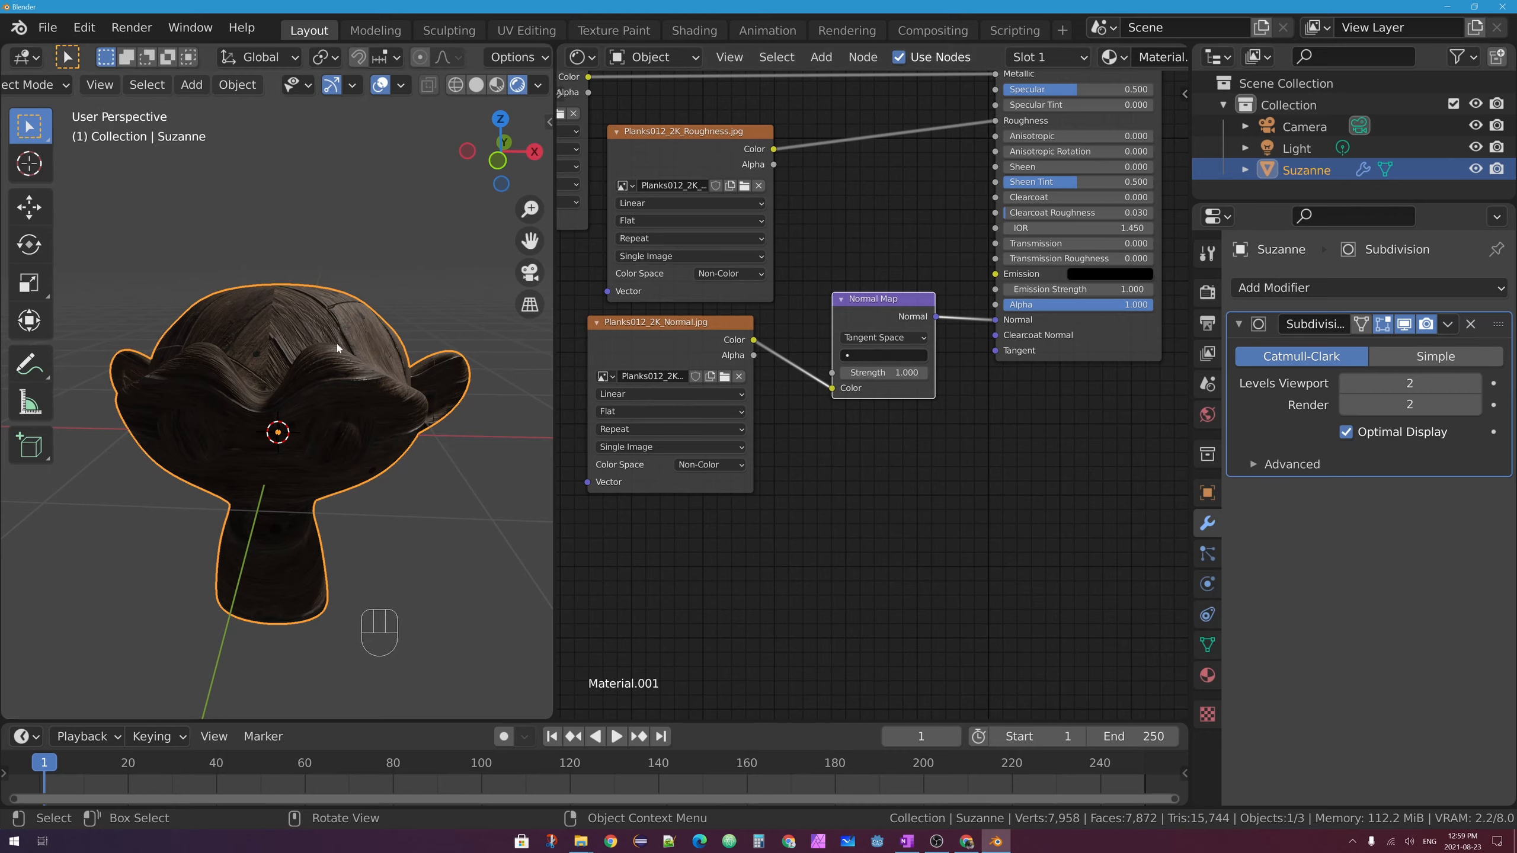
# Examine Suzanne's surface relief up close, comparing solid shading with the rendered view
pyautogui.moveTo(370, 394); pyautogui.dragTo(303, 334, button='middle')
pyautogui.keyDown('ctrl'); pyautogui.moveTo(357, 287); pyautogui.dragTo(303, 317, button='middle'); pyautogui.keyUp('ctrl')
pyautogui.scroll(5, 298, 310)
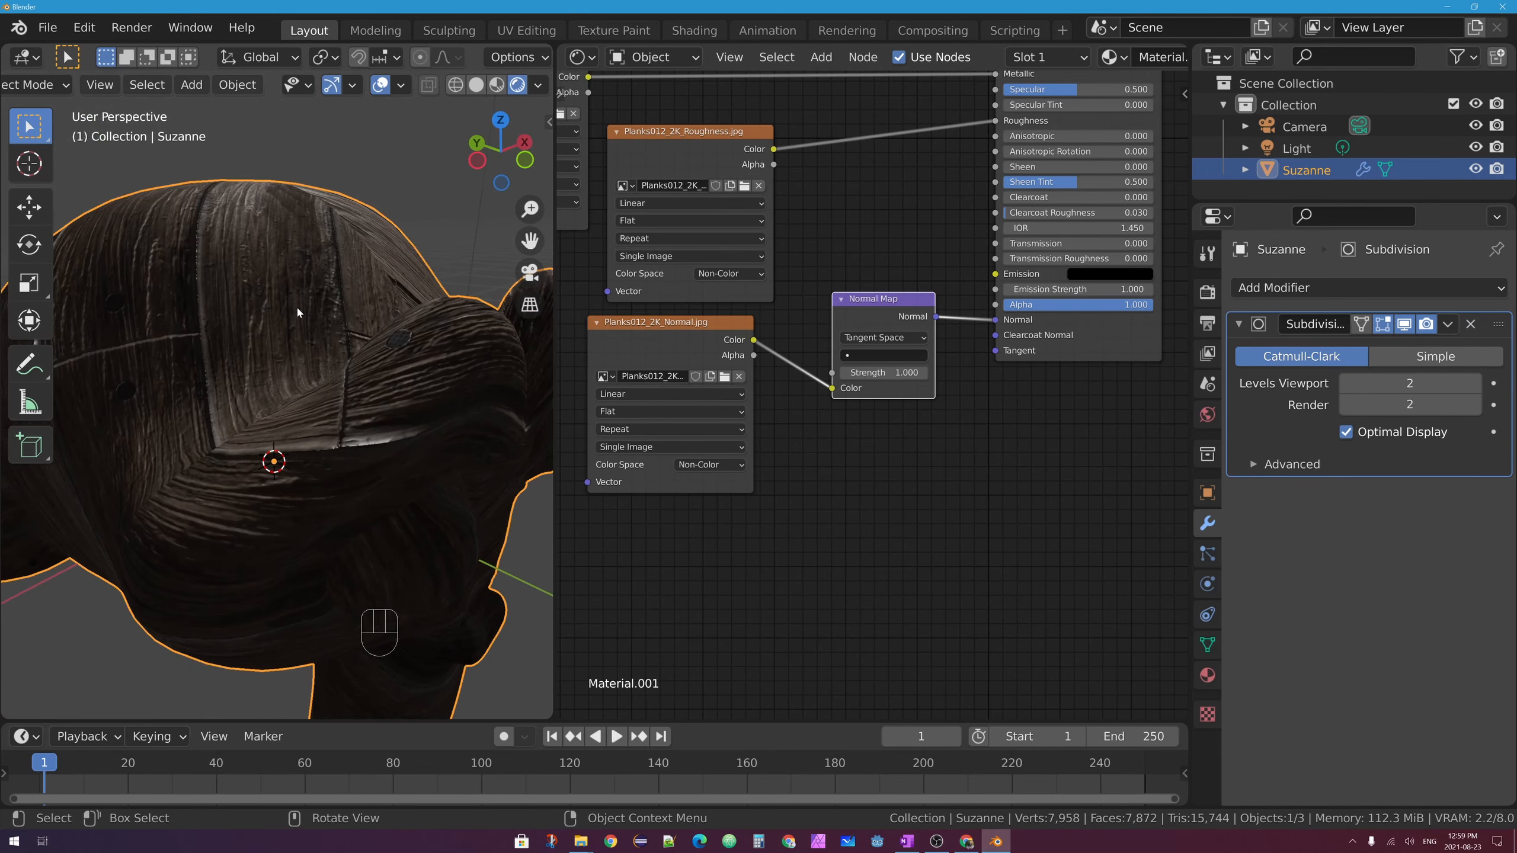
pyautogui.click(476, 86)
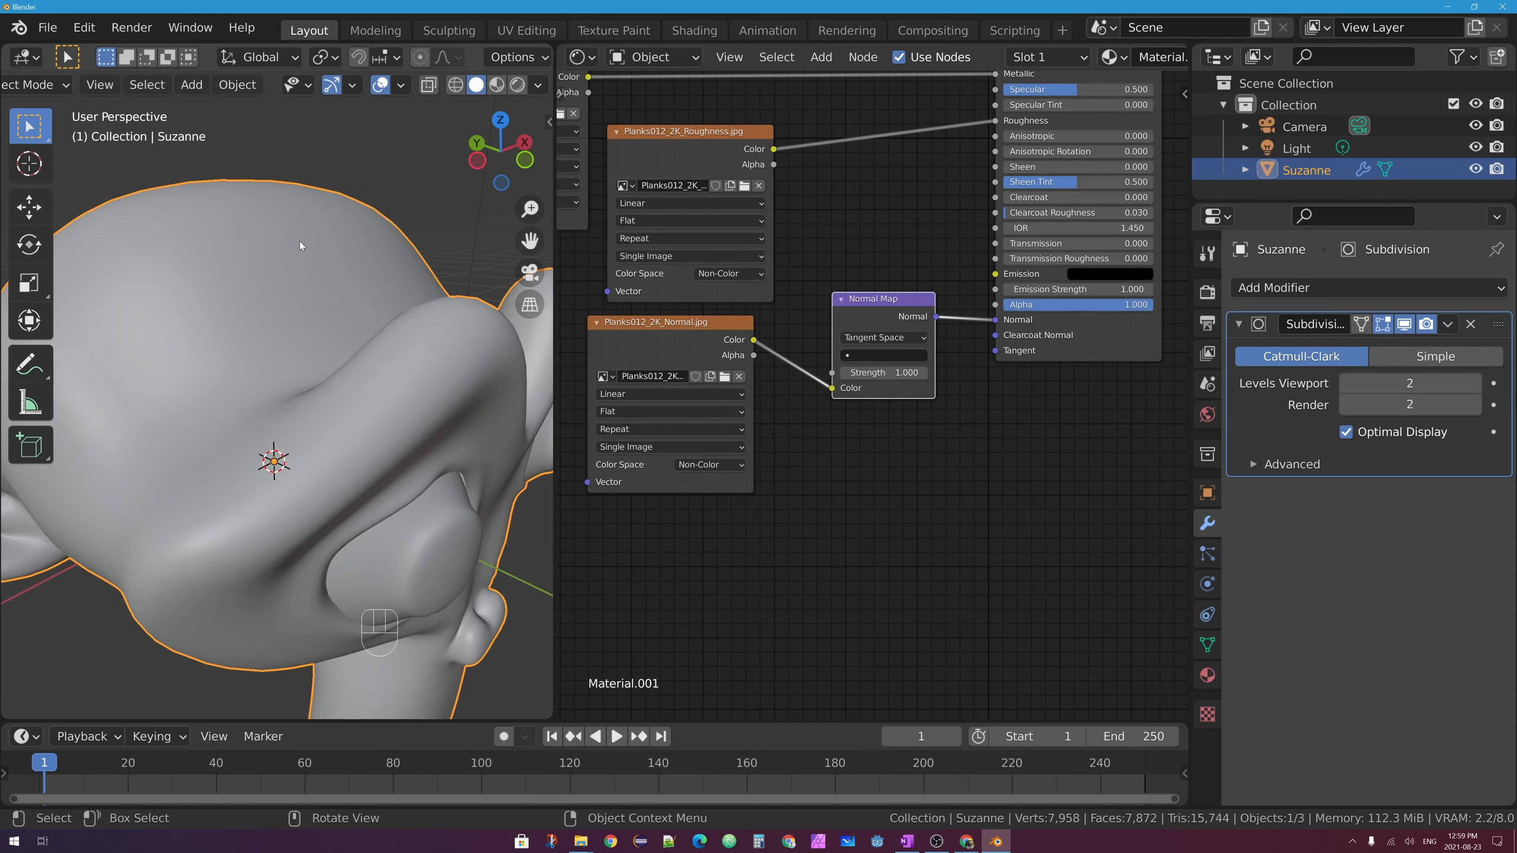
pyautogui.moveTo(299, 241); pyautogui.dragTo(192, 299, button='middle')
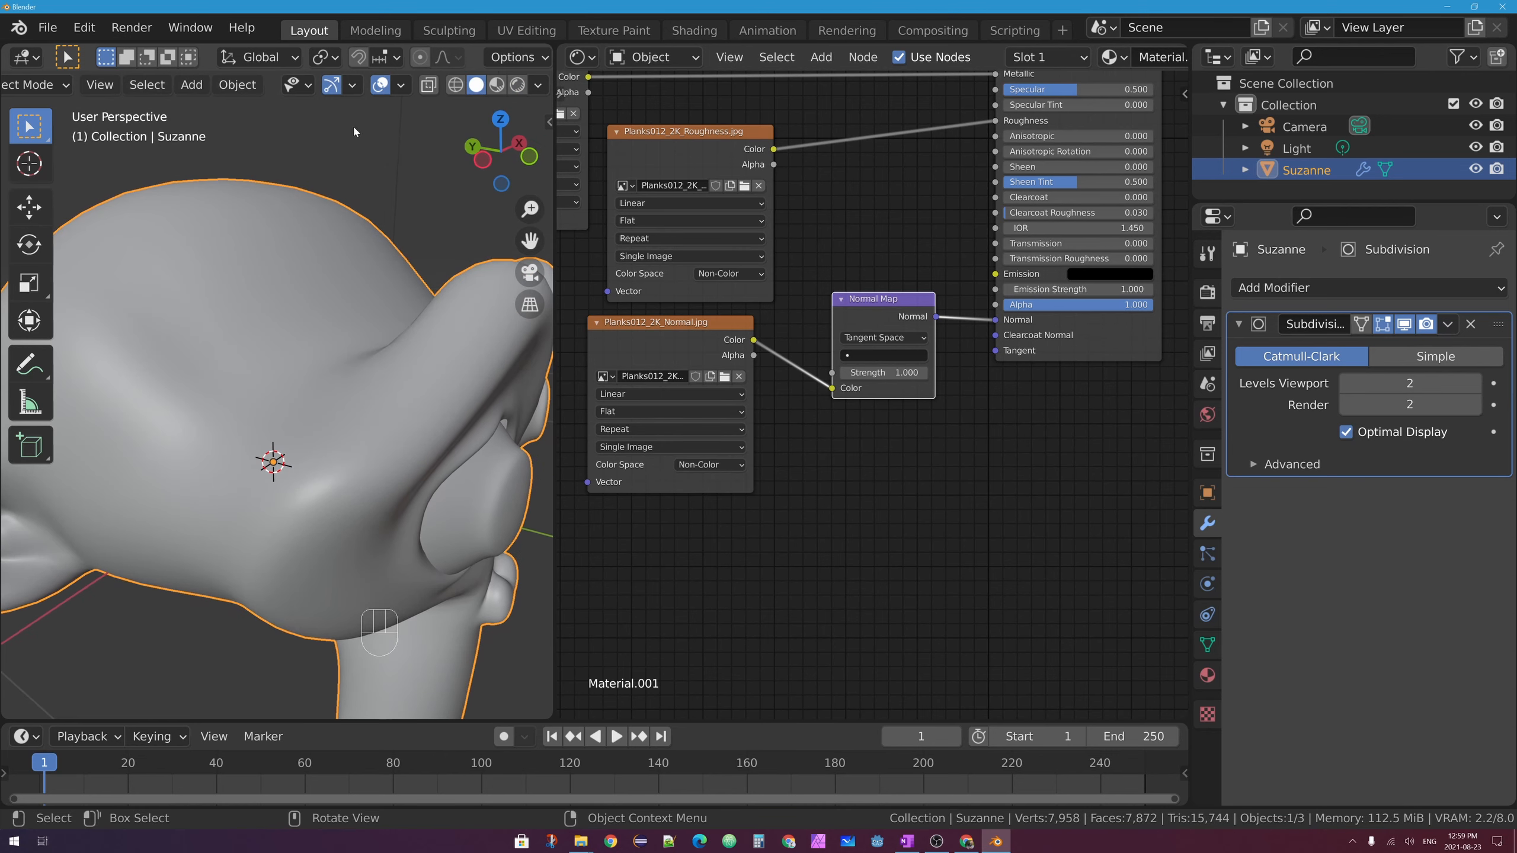
pyautogui.click(517, 85)
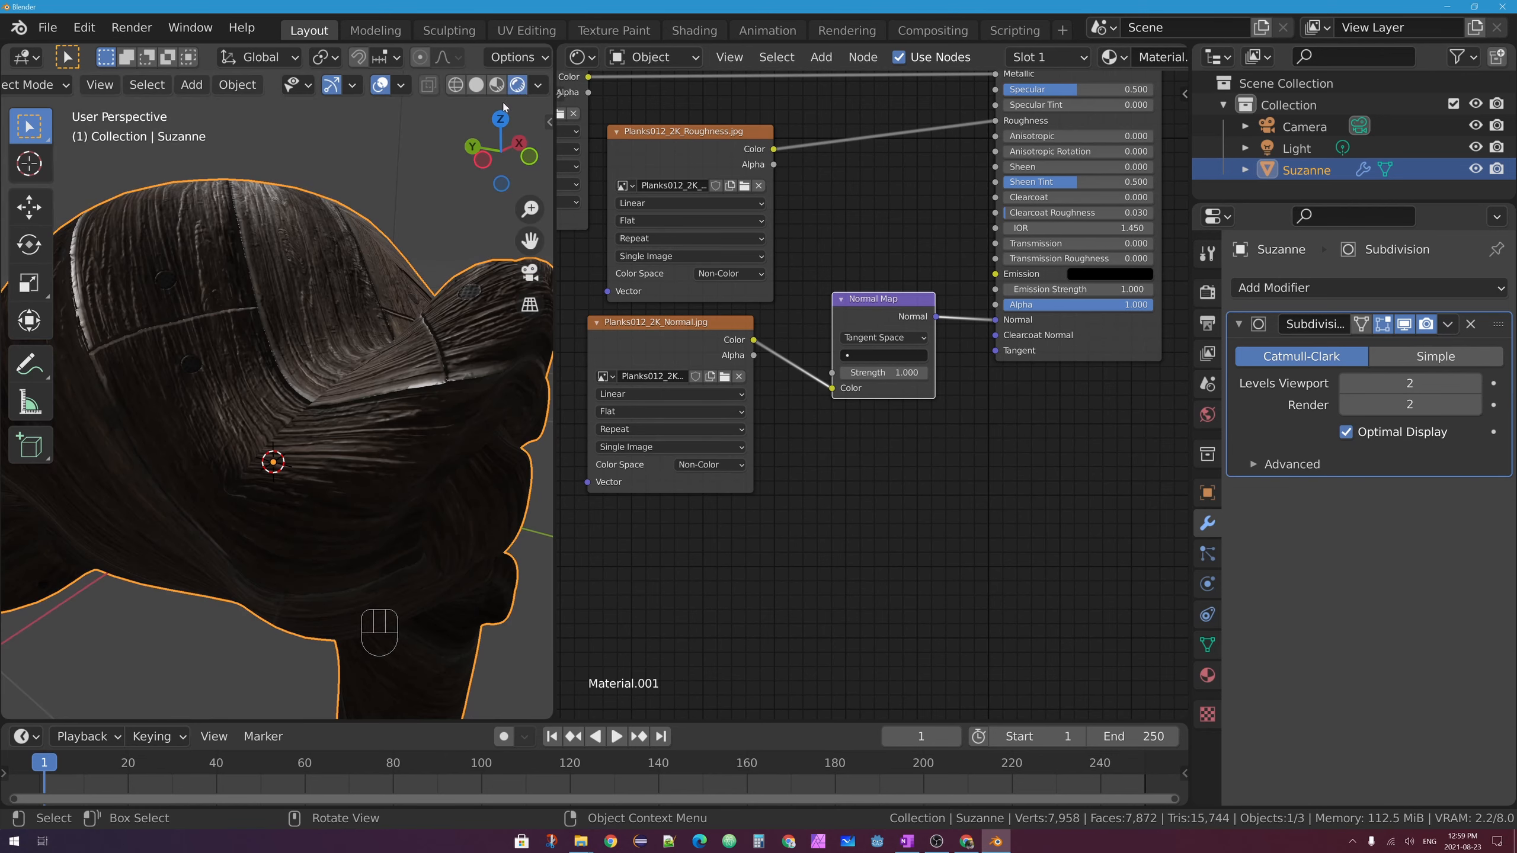
pyautogui.moveTo(505, 106); pyautogui.dragTo(355, 247, button='middle')
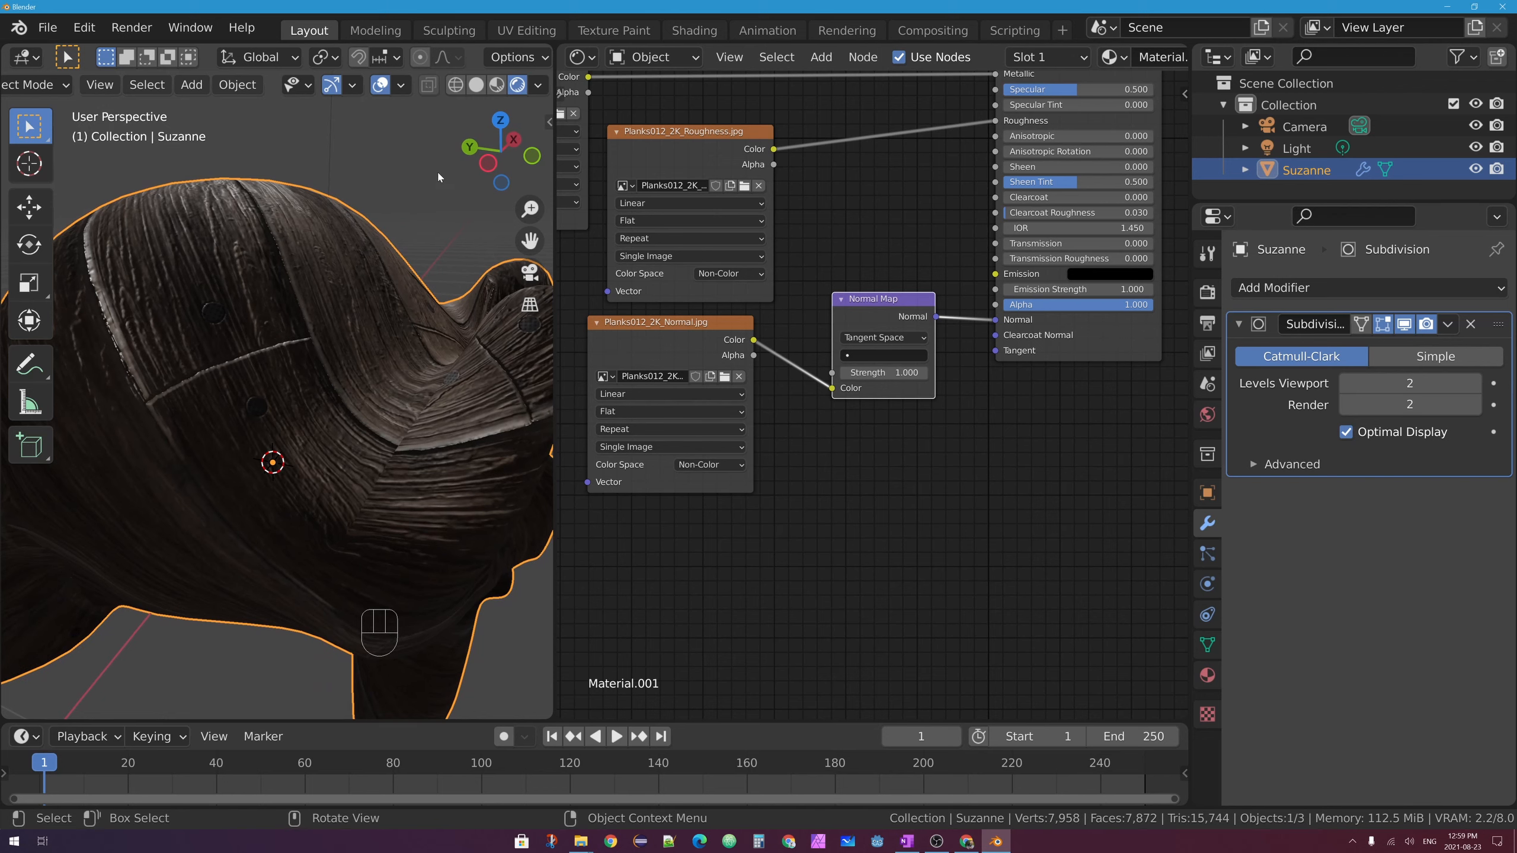
# Move the light to just above Suzanne's head, at about X 0.24 m, Y -0.37 m, Z 2.75 m
pyautogui.keyDown('ctrl'); pyautogui.moveTo(436, 171); pyautogui.dragTo(449, 269, button='middle'); pyautogui.keyUp('ctrl')
pyautogui.moveTo(393, 241)
pyautogui.mouseDown(button='middle')
pyautogui.moveTo(250, 260)
pyautogui.moveTo(365, 233)
pyautogui.mouseUp(button='middle')
pyautogui.click(449, 150)
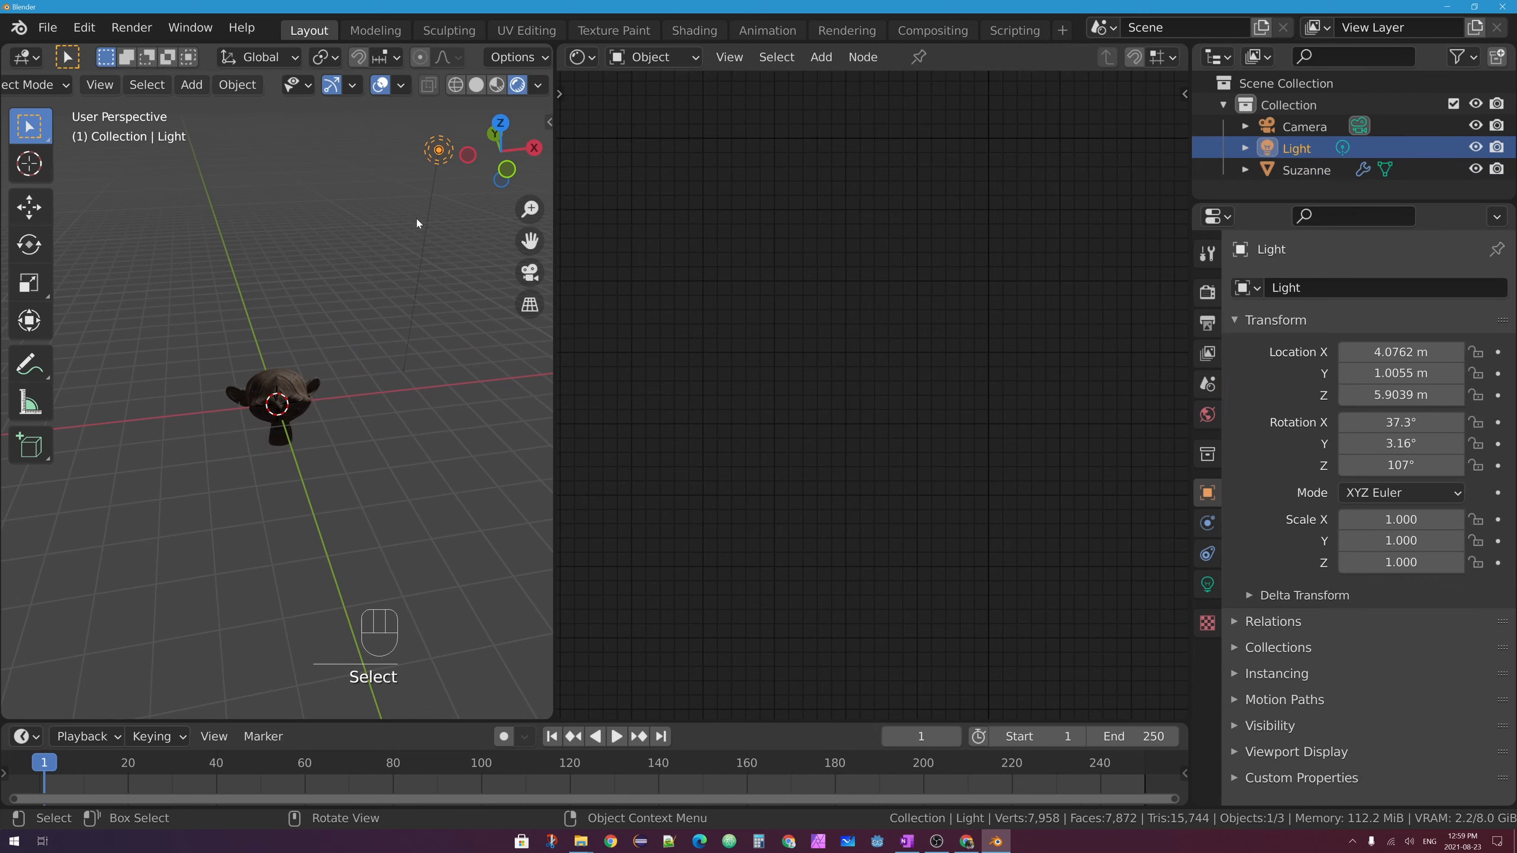
pyautogui.press('g')
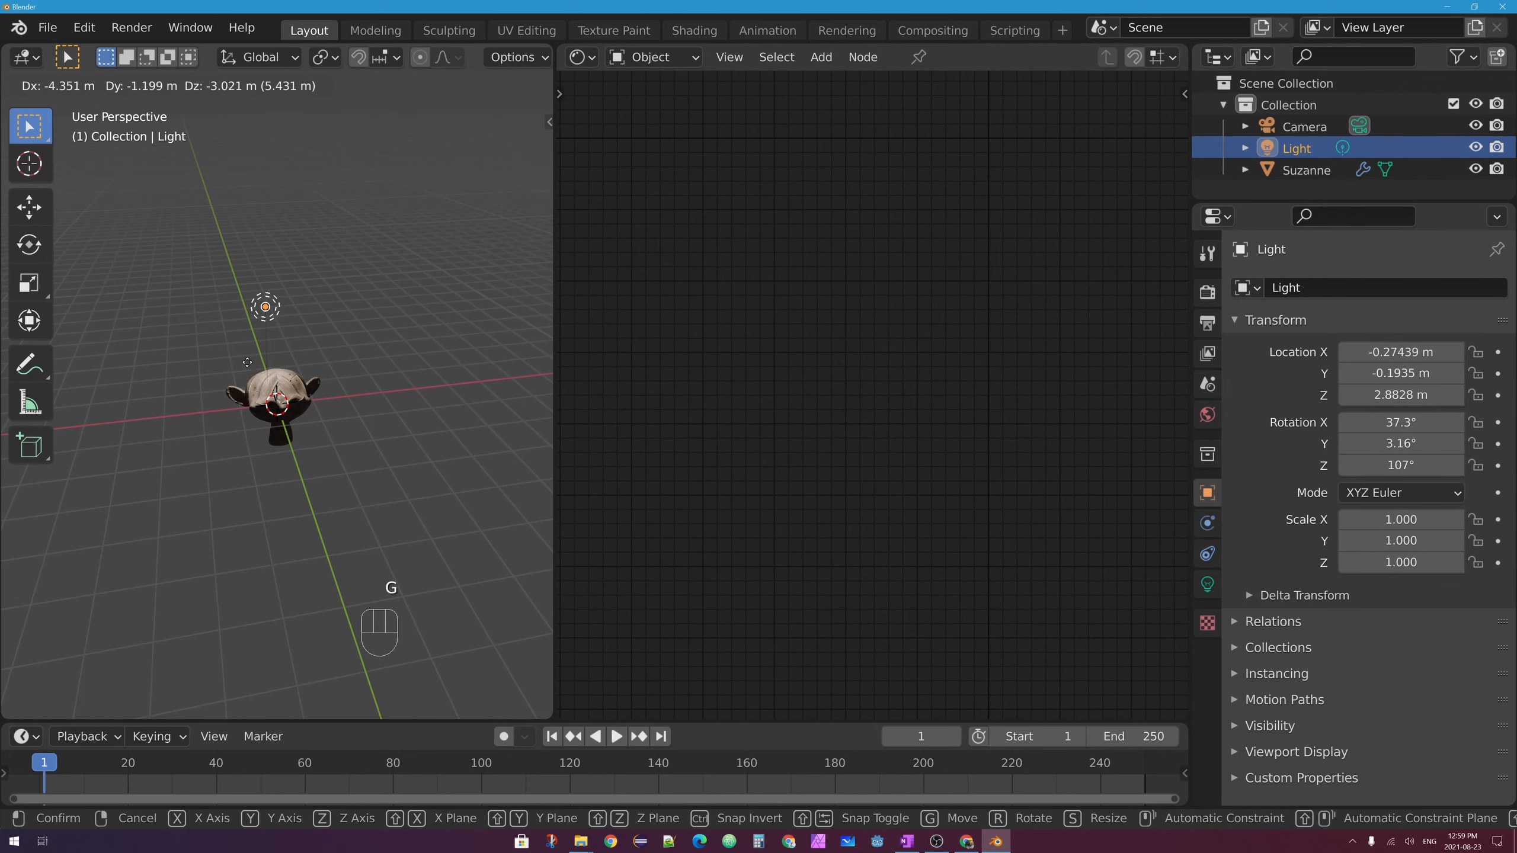
pyautogui.click(256, 340)
pyautogui.moveTo(256, 339); pyautogui.dragTo(239, 373, button='middle')
pyautogui.scroll(3, 319, 352)
pyautogui.scroll(4, 239, 372)
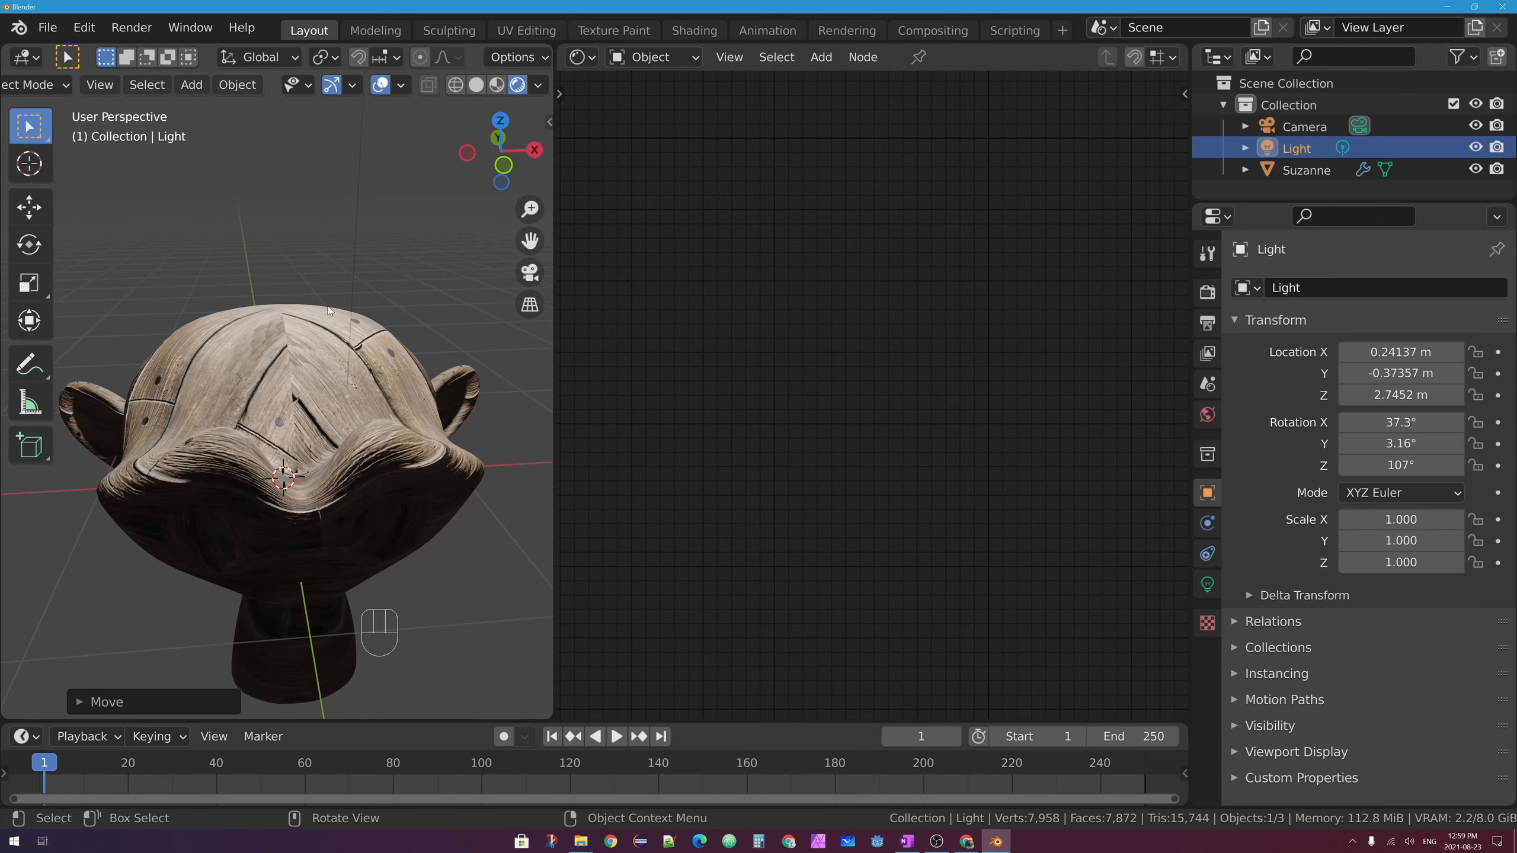
# Move the light along the global X axis to about X -1.06 m, keeping its Y and Z position
pyautogui.press('g')
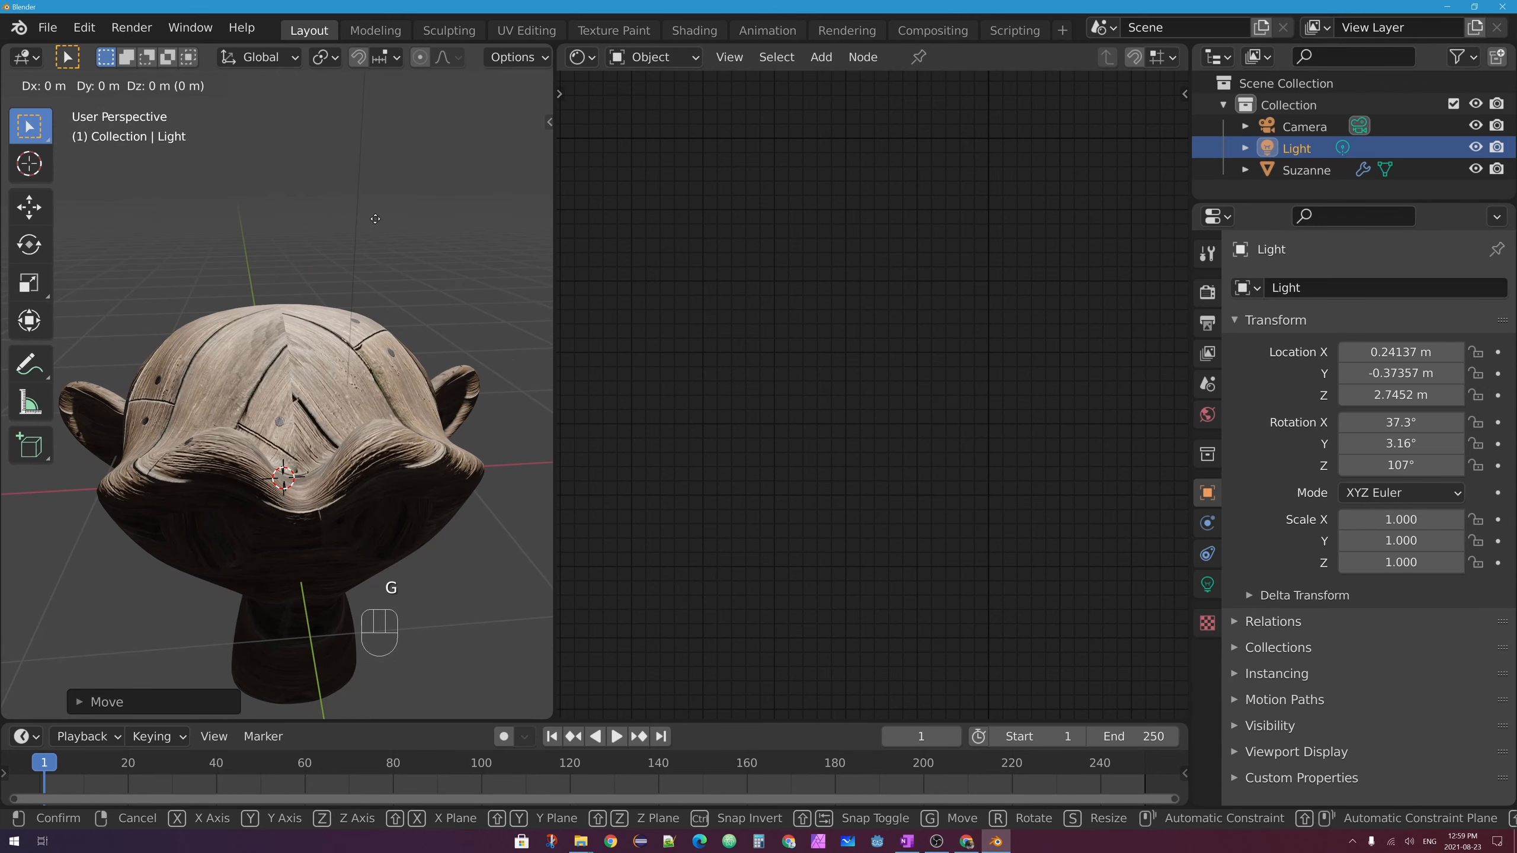
pyautogui.press('x')
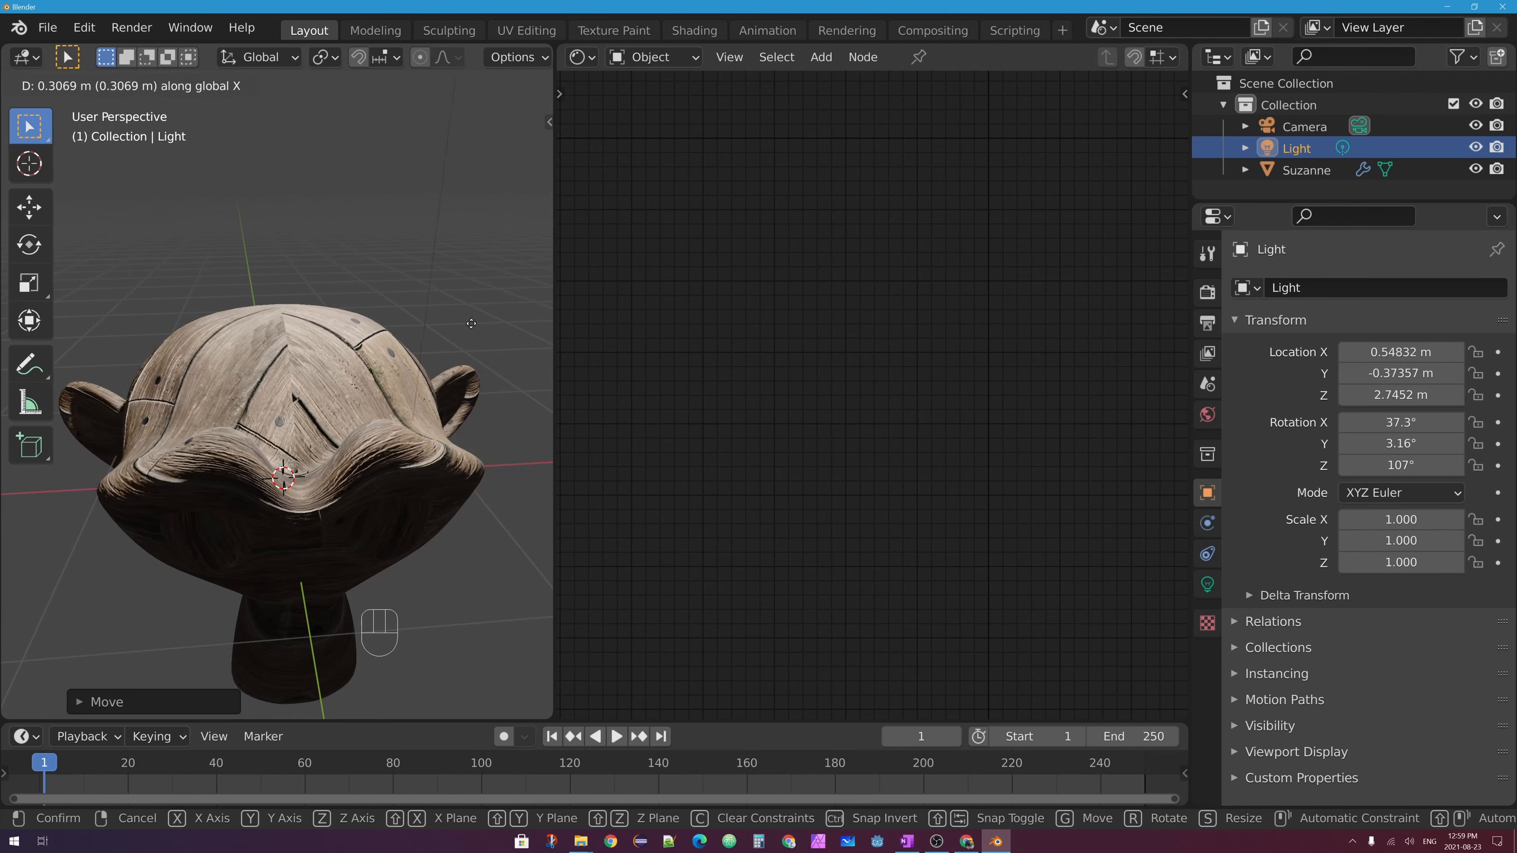
pyautogui.click(316, 239)
pyautogui.scroll(-4, 313, 240)
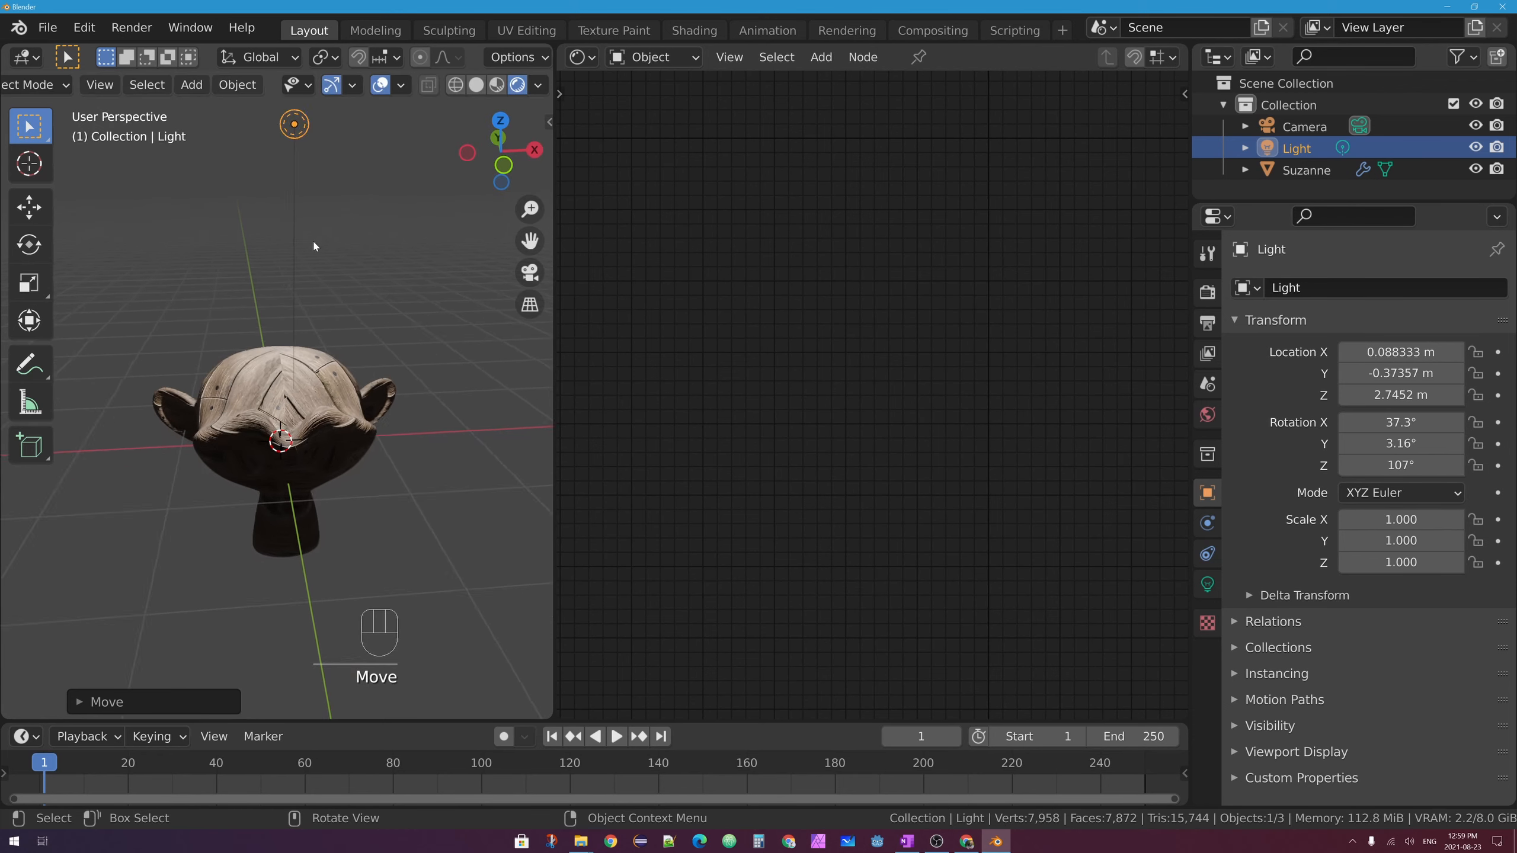
pyautogui.press('g')
pyautogui.press('x')
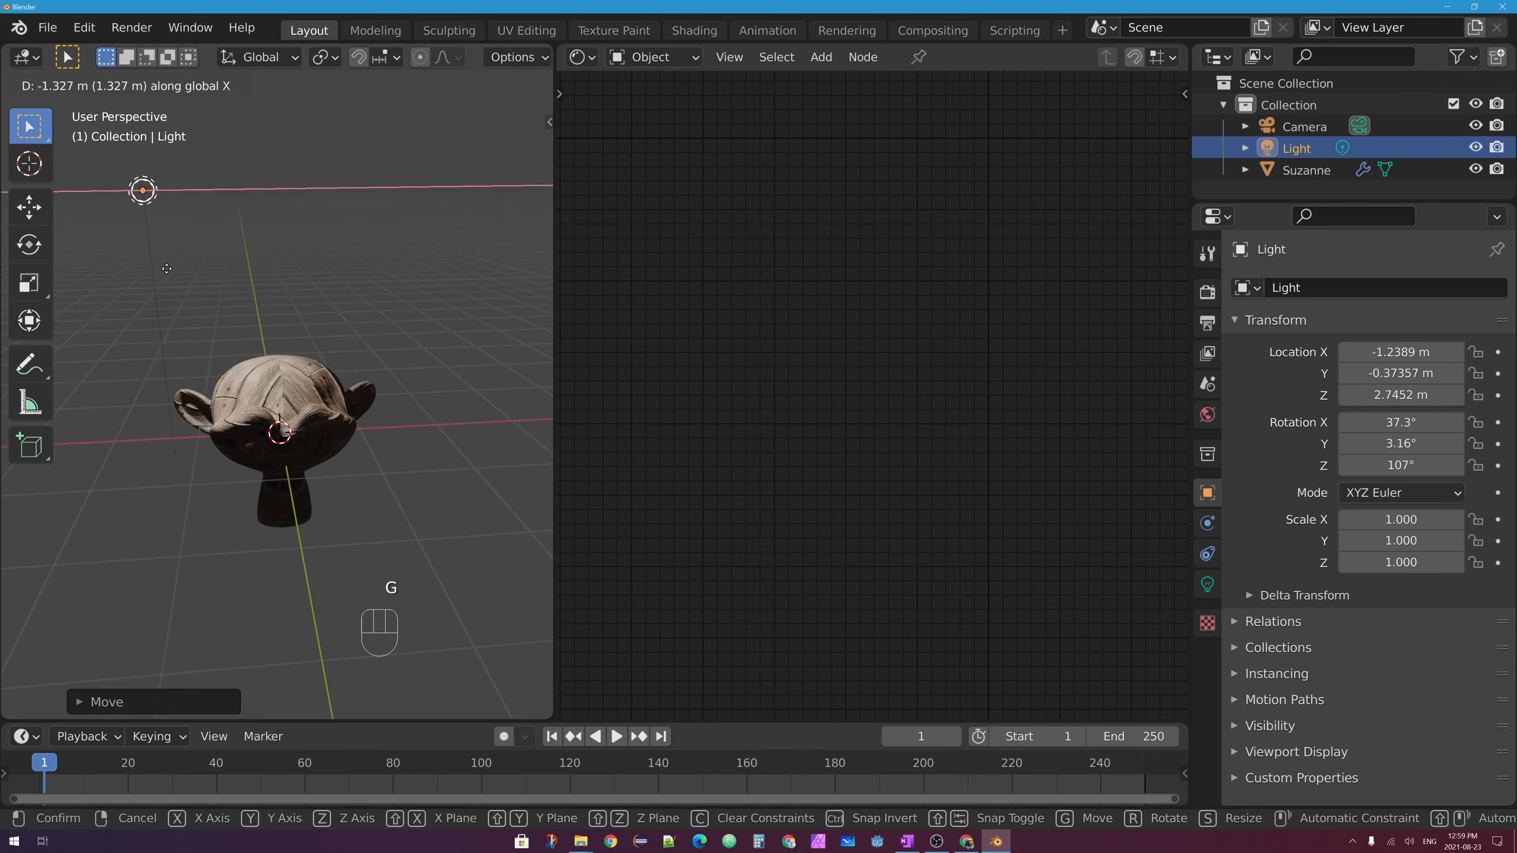
pyautogui.click(186, 276)
# Examine the plank grooves and wood grain on Suzanne's forehead and ear up close from several angles under the moved light
pyautogui.scroll(5, 225, 384)
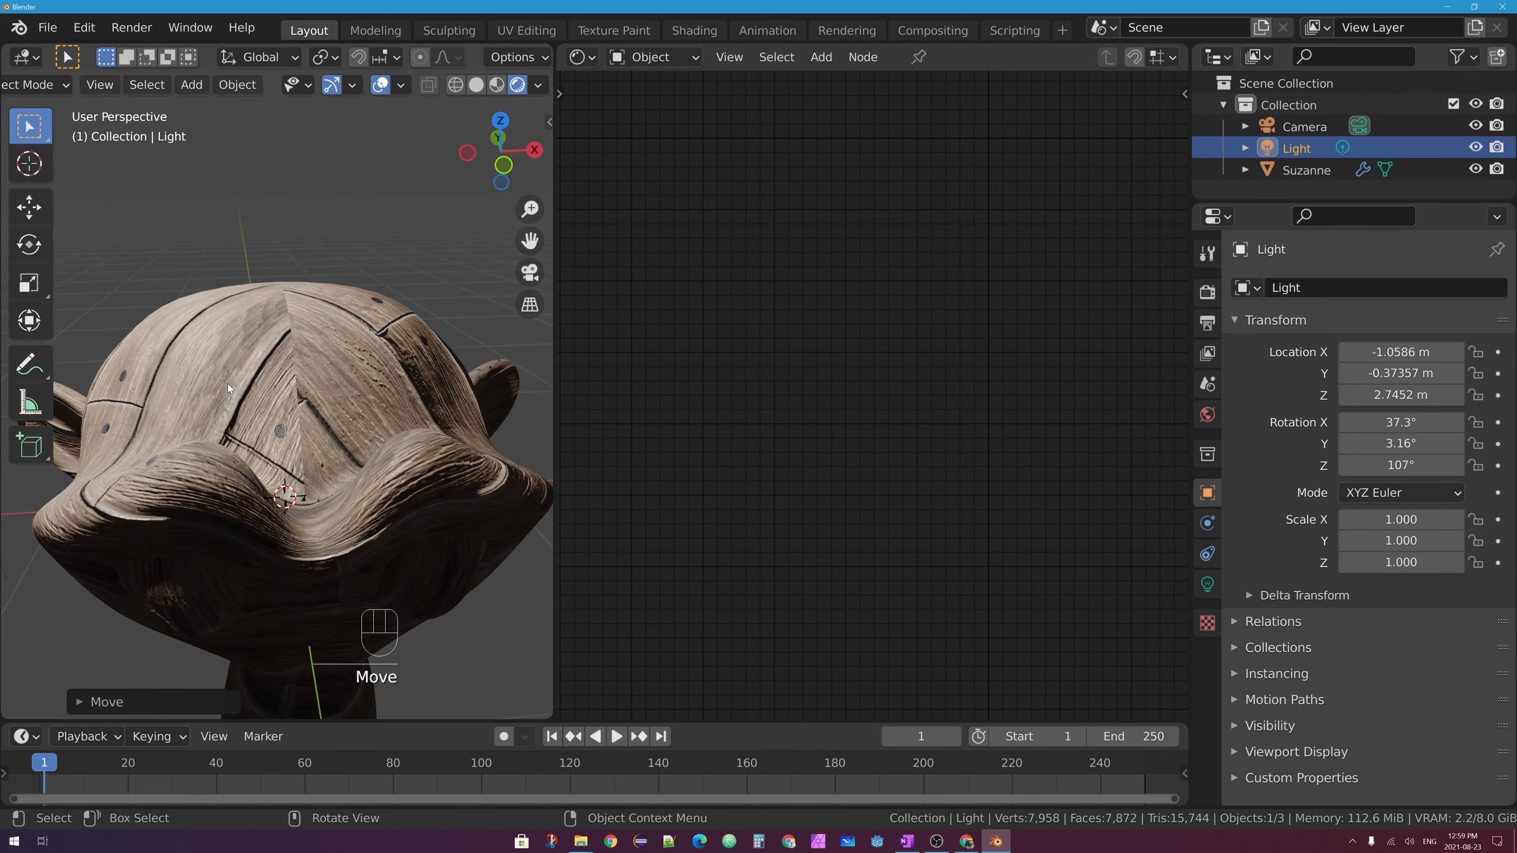
pyautogui.moveTo(246, 403); pyautogui.dragTo(367, 436, button='middle')
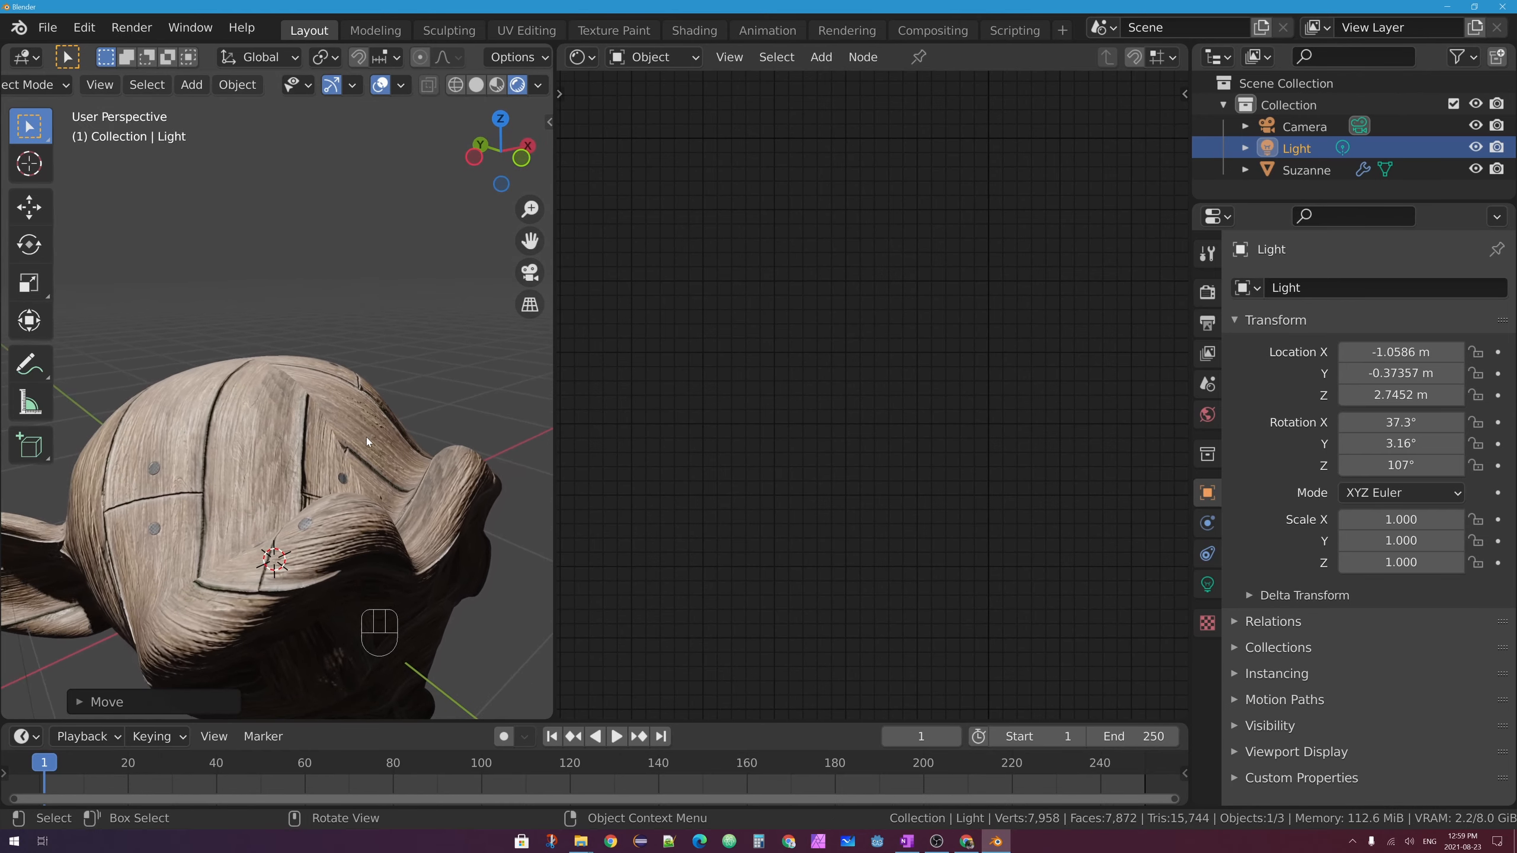
pyautogui.keyDown('shift'); pyautogui.moveTo(342, 494); pyautogui.dragTo(378, 409, button='middle'); pyautogui.keyUp('shift')
pyautogui.keyDown('ctrl'); pyautogui.moveTo(235, 392); pyautogui.dragTo(297, 387, button='middle'); pyautogui.keyUp('ctrl')
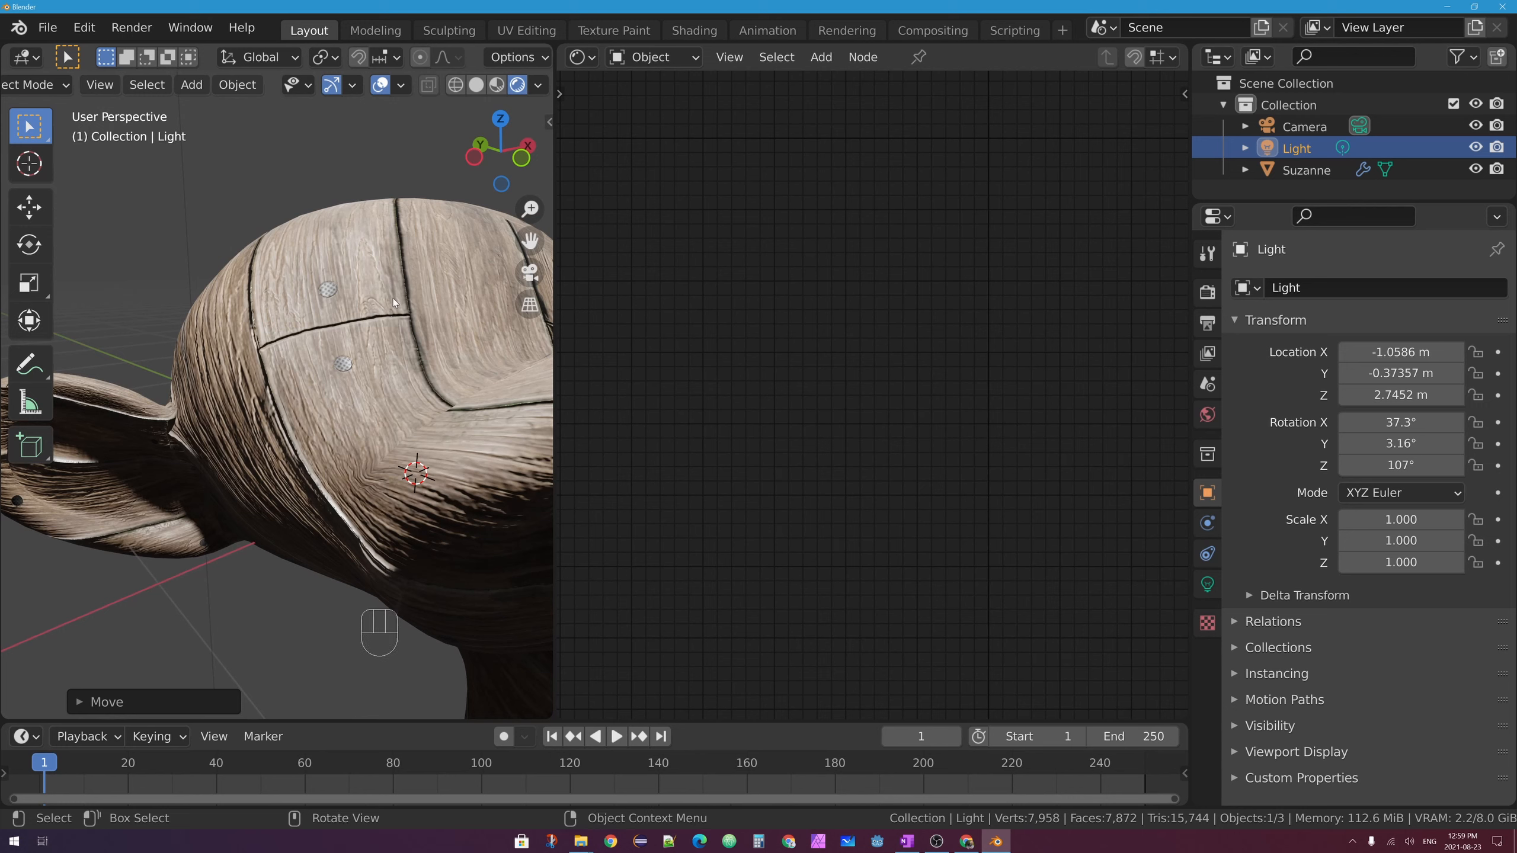
pyautogui.moveTo(393, 298); pyautogui.dragTo(344, 417, button='middle')
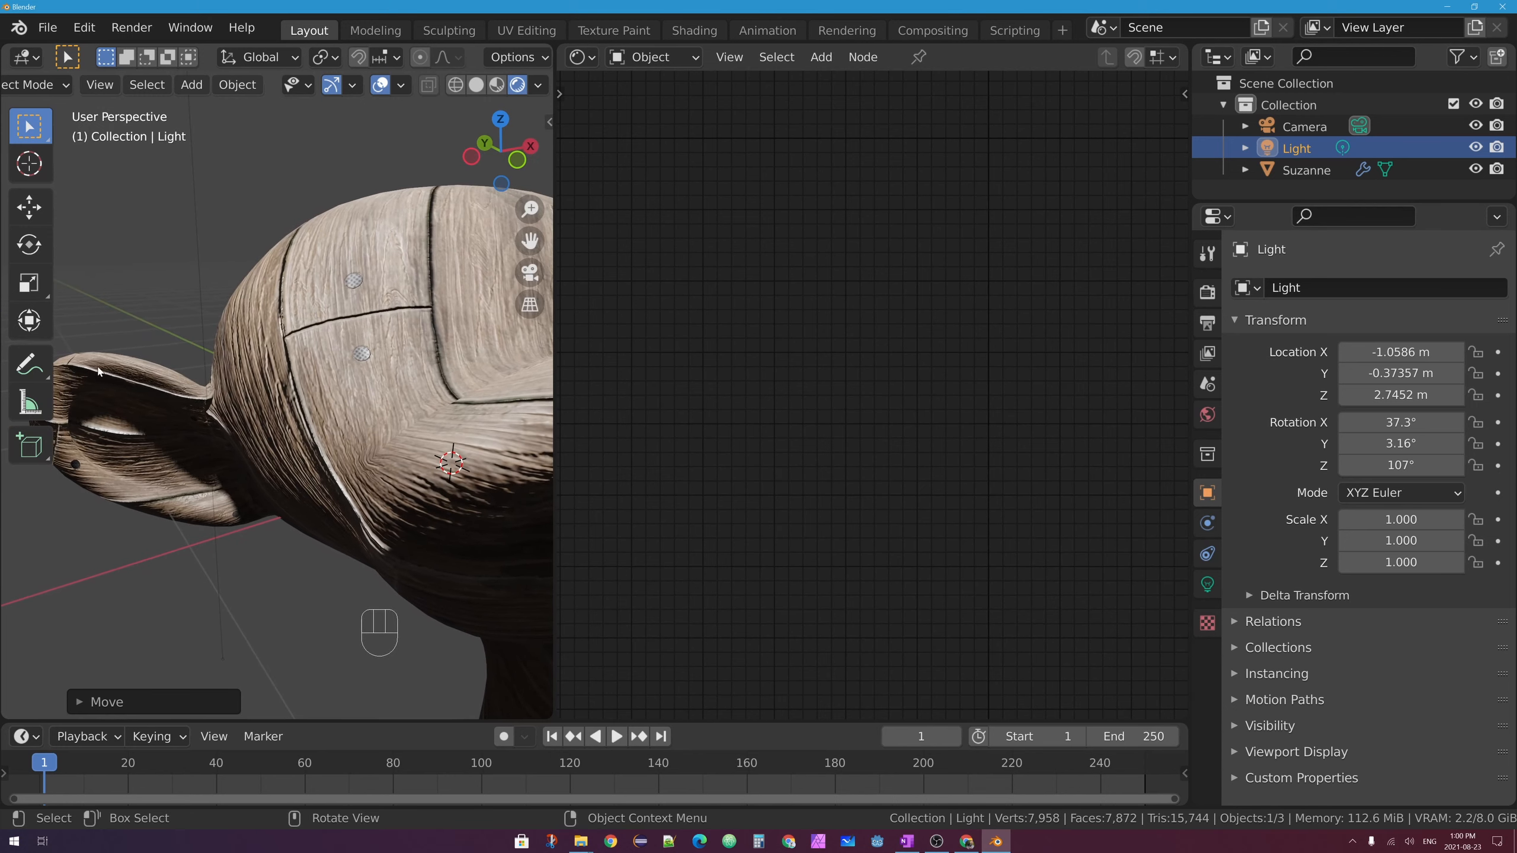
pyautogui.moveTo(99, 371); pyautogui.dragTo(286, 375, button='middle')
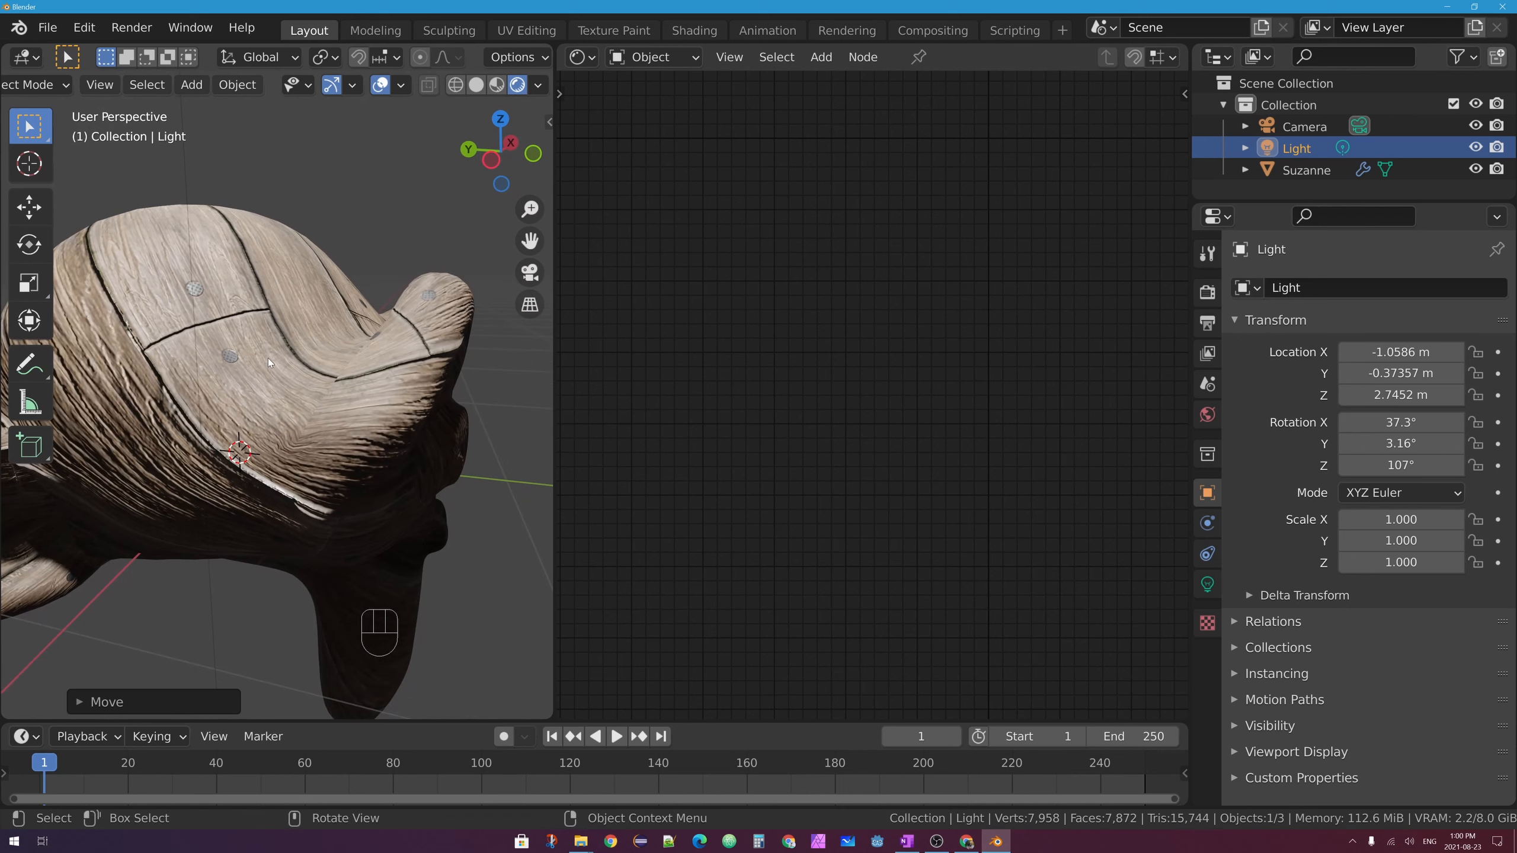
pyautogui.keyDown('ctrl'); pyautogui.moveTo(290, 258); pyautogui.dragTo(334, 321, button='middle'); pyautogui.keyUp('ctrl')
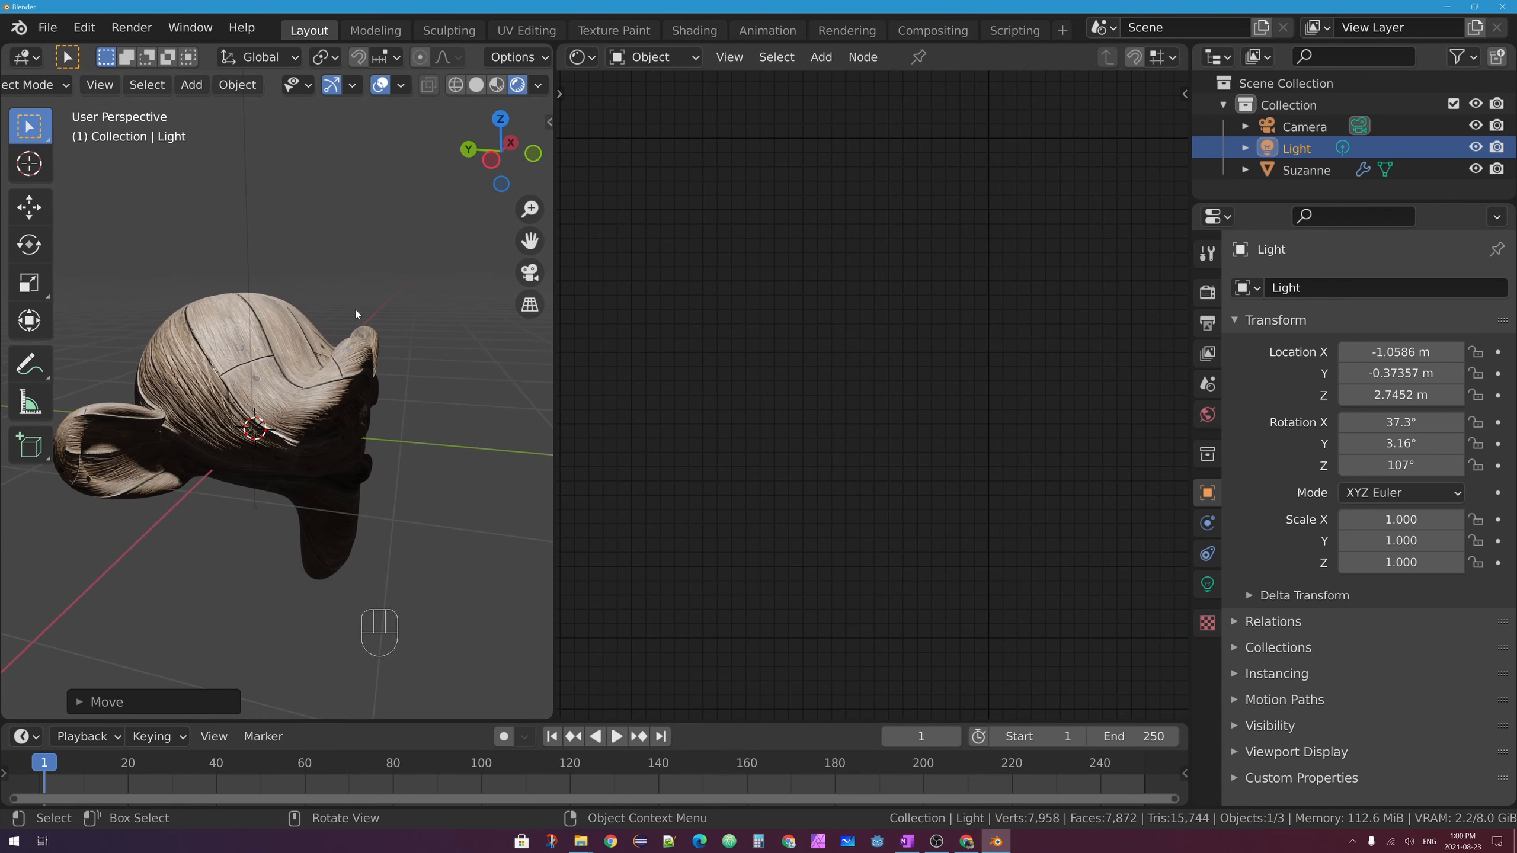
# Switch to the browser, open ambientCG's help article on normal map styles and read about DirectX versus OpenGL normal maps
pyautogui.click(968, 843)
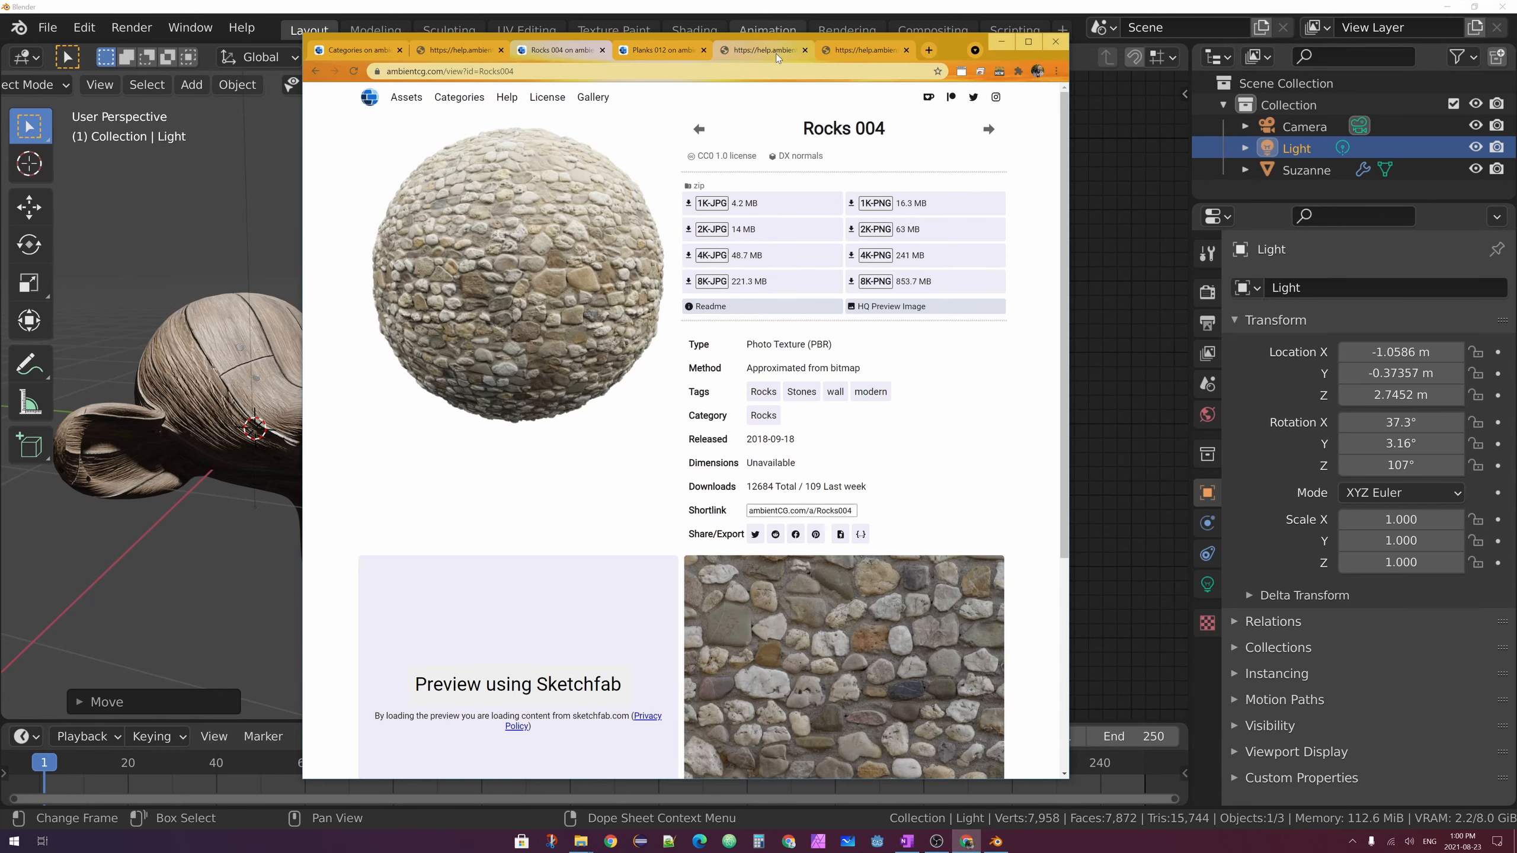
pyautogui.click(502, 98)
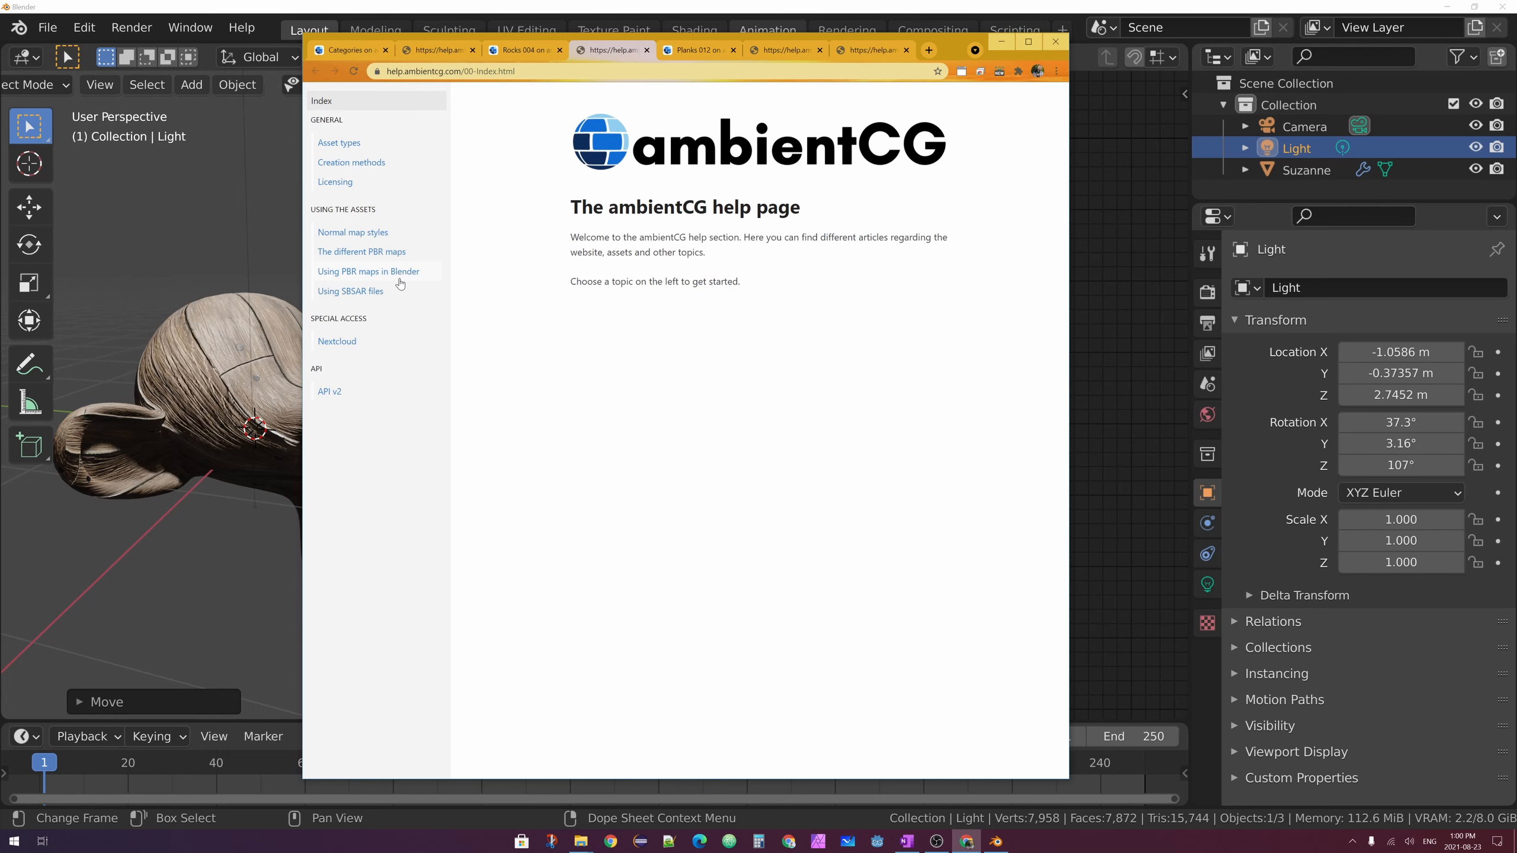
pyautogui.click(358, 237)
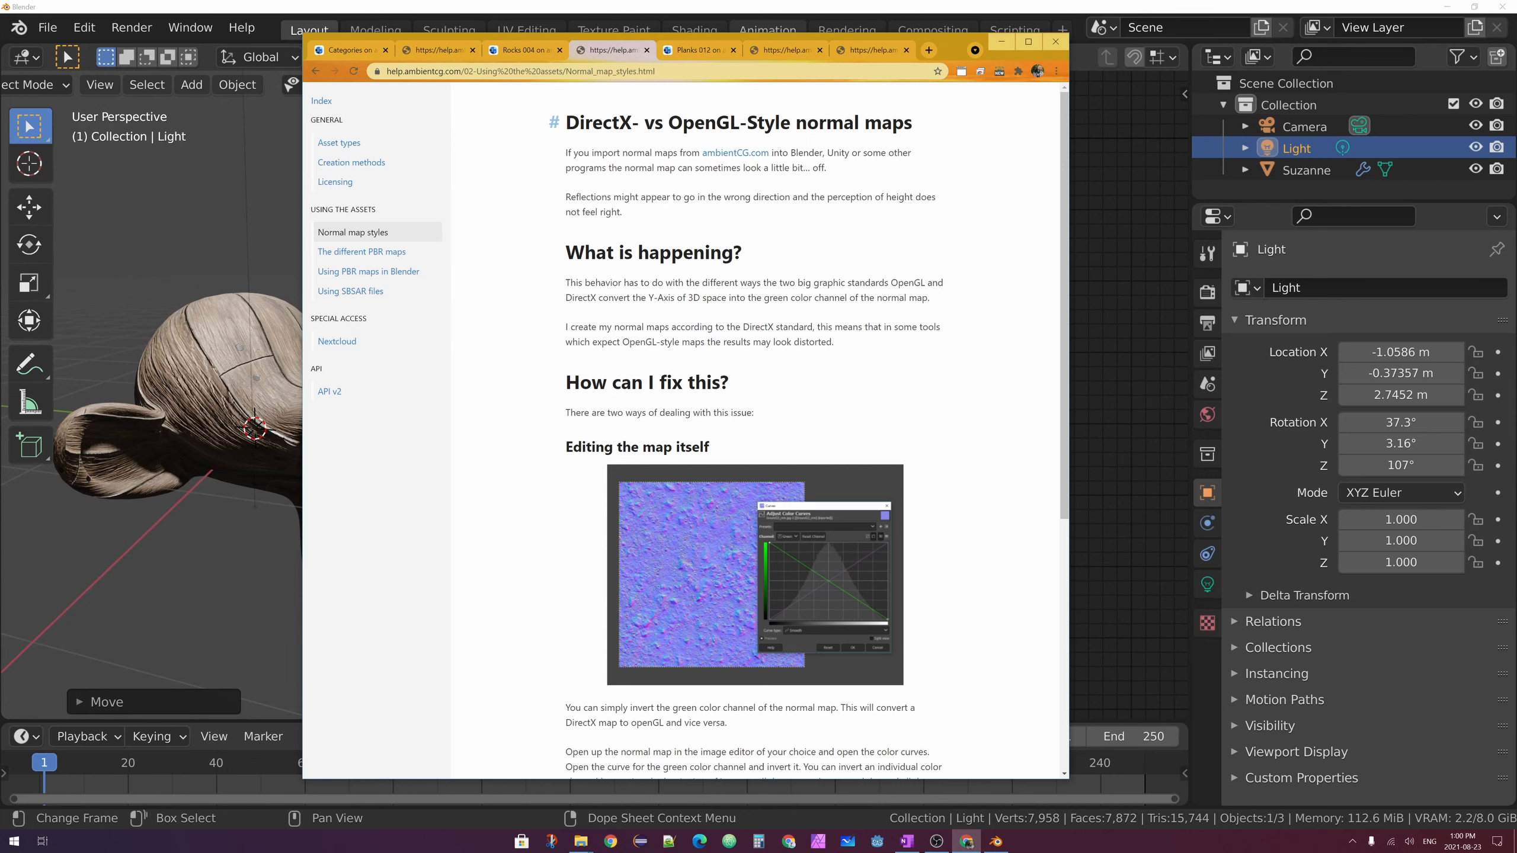
pyautogui.moveTo(634, 123); pyautogui.dragTo(567, 122)
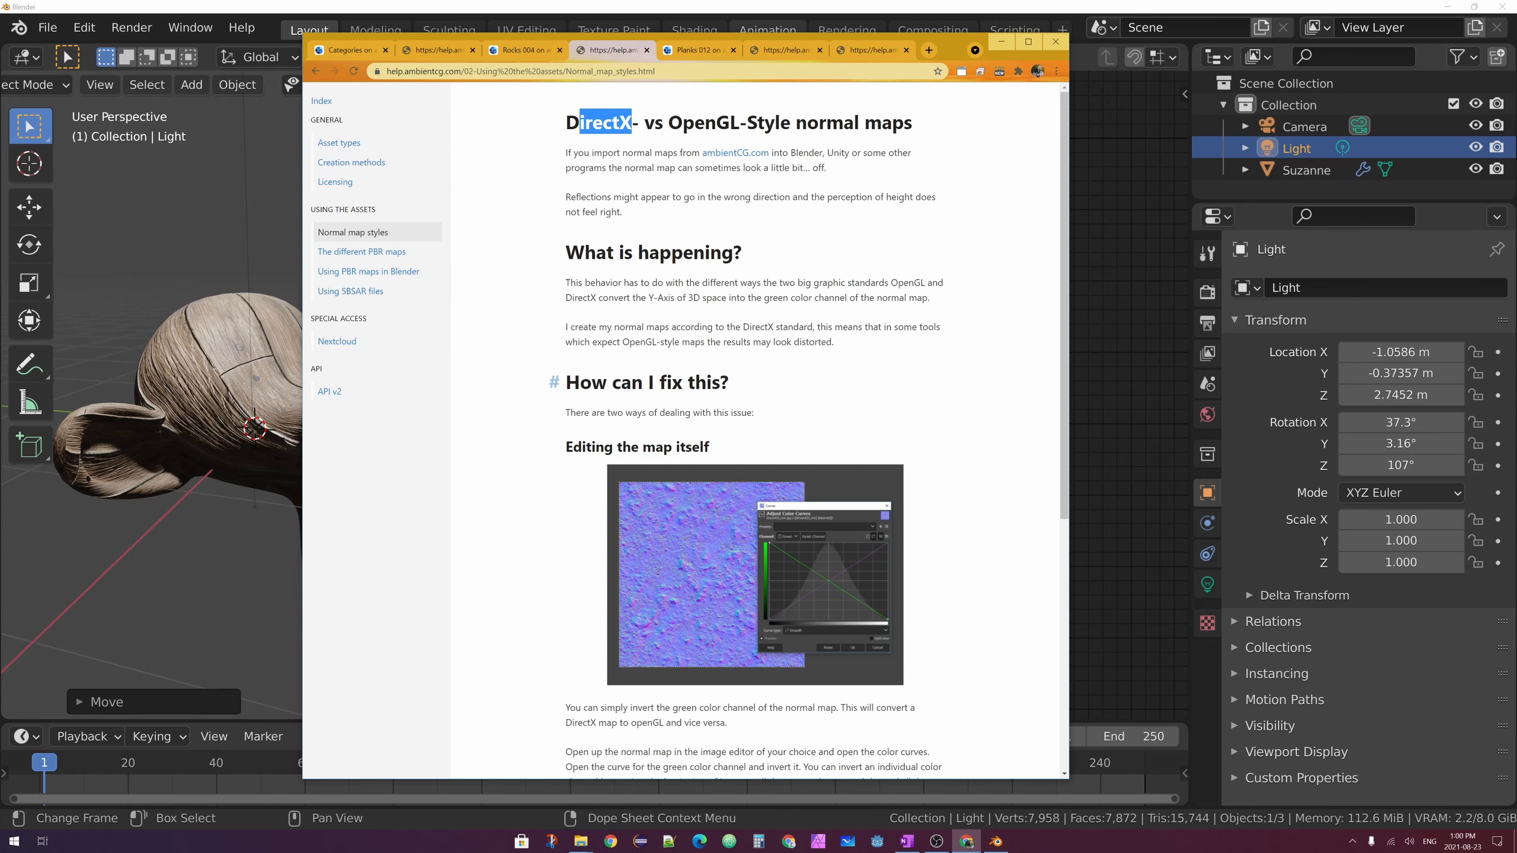
pyautogui.scroll(-4, 748, 289)
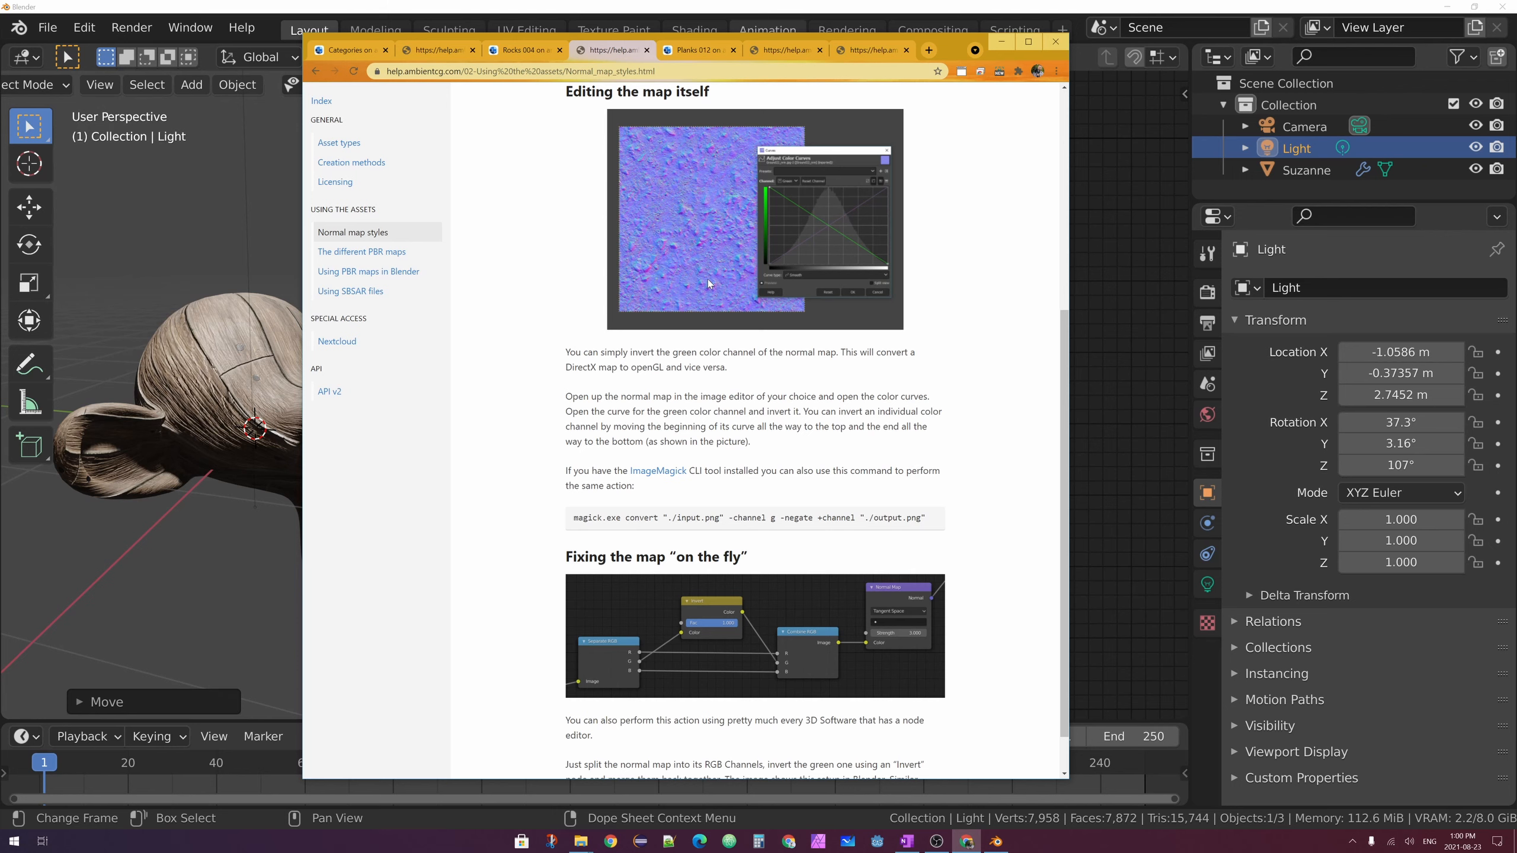
pyautogui.scroll(2, 709, 284)
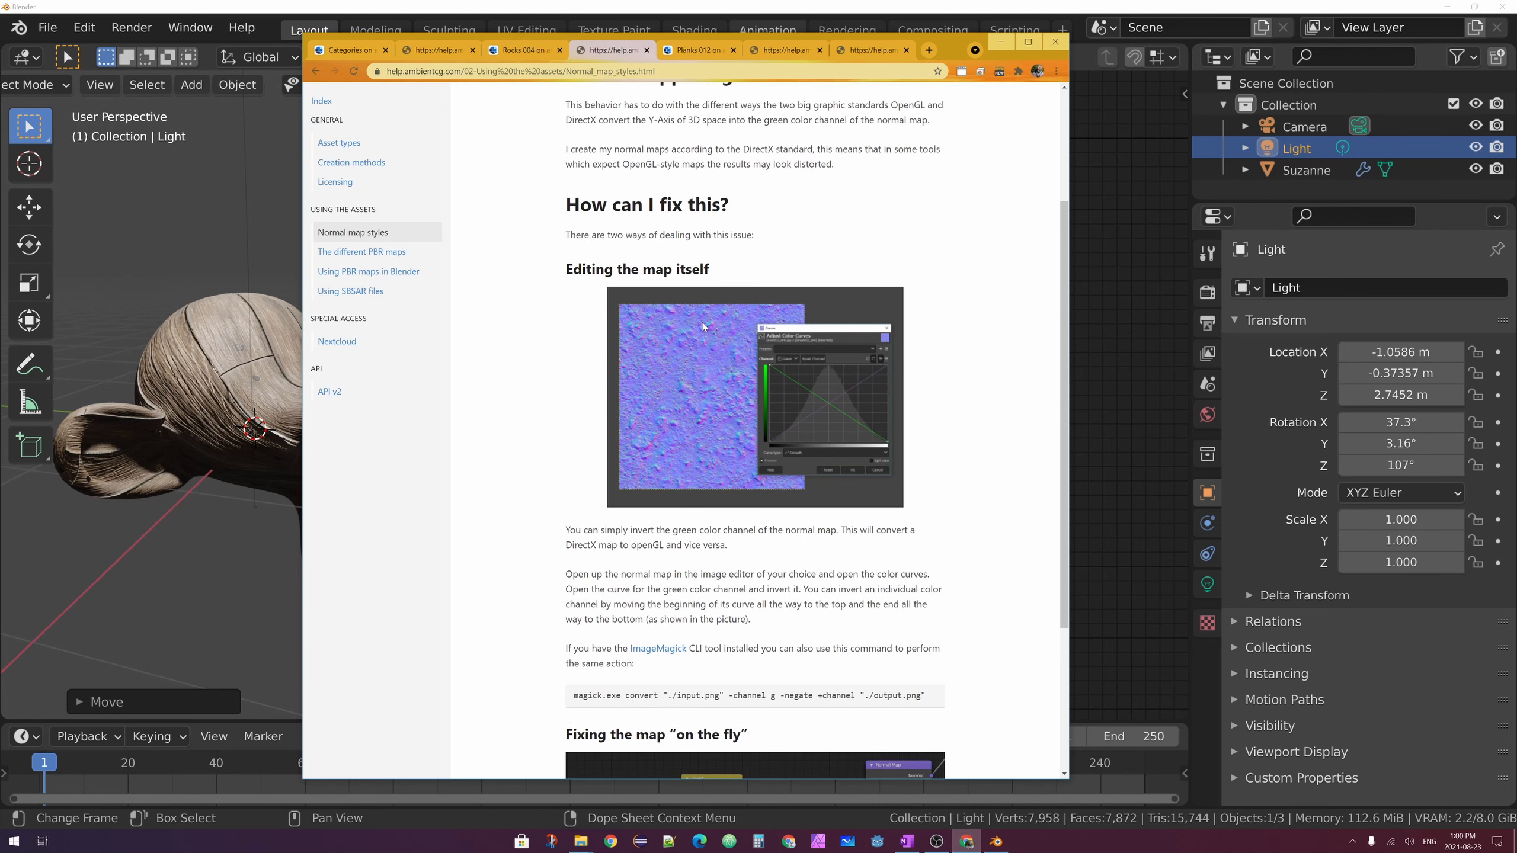
pyautogui.scroll(2, 703, 326)
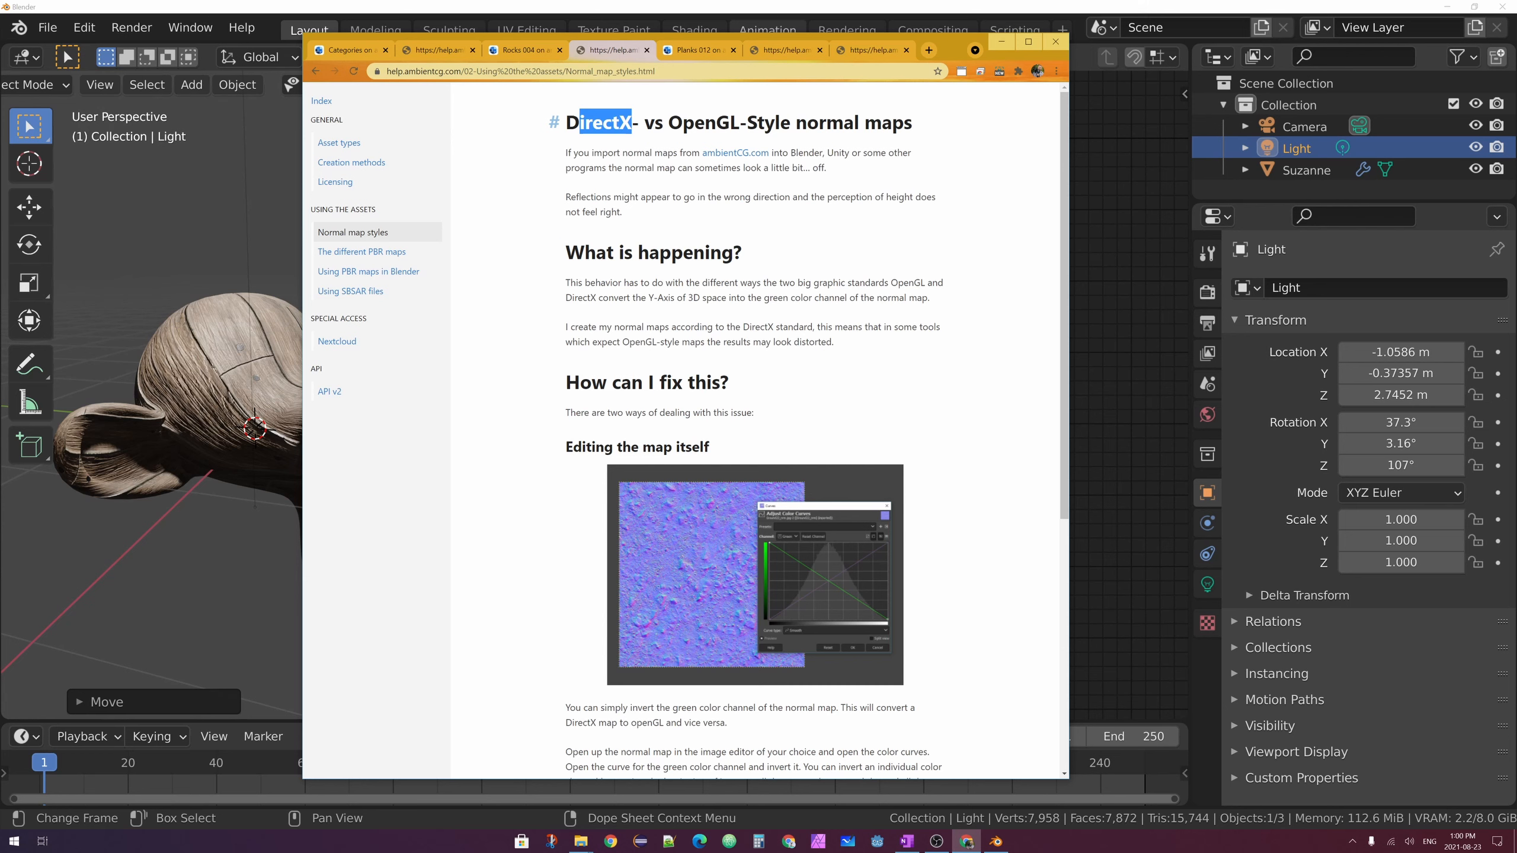
pyautogui.moveTo(669, 122); pyautogui.dragTo(739, 123)
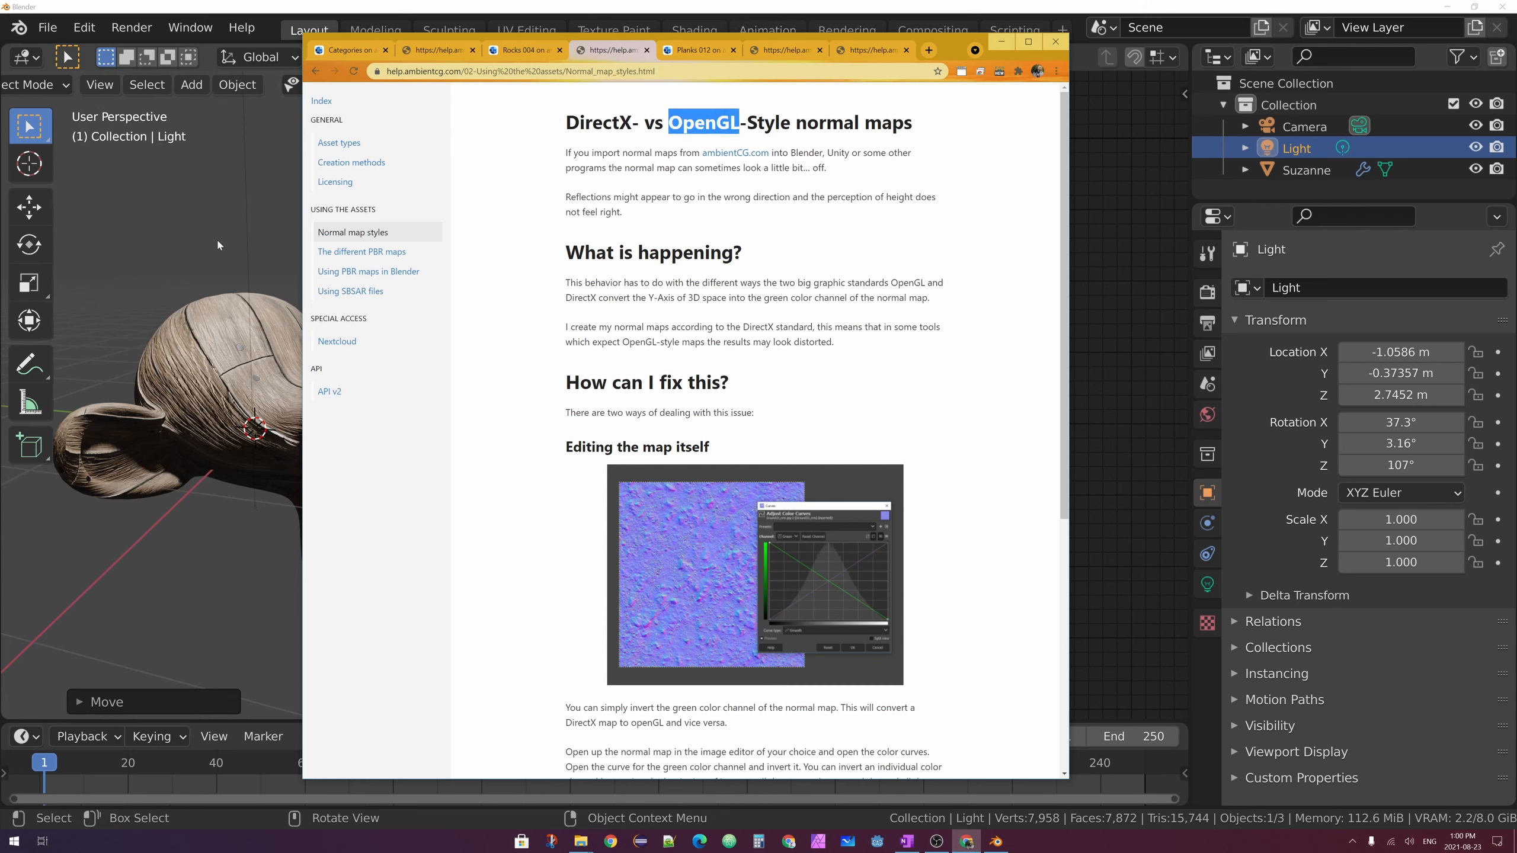
# Return to Blender and inspect how the light shades the plank grooves on Suzanne's head
pyautogui.click(223, 9)
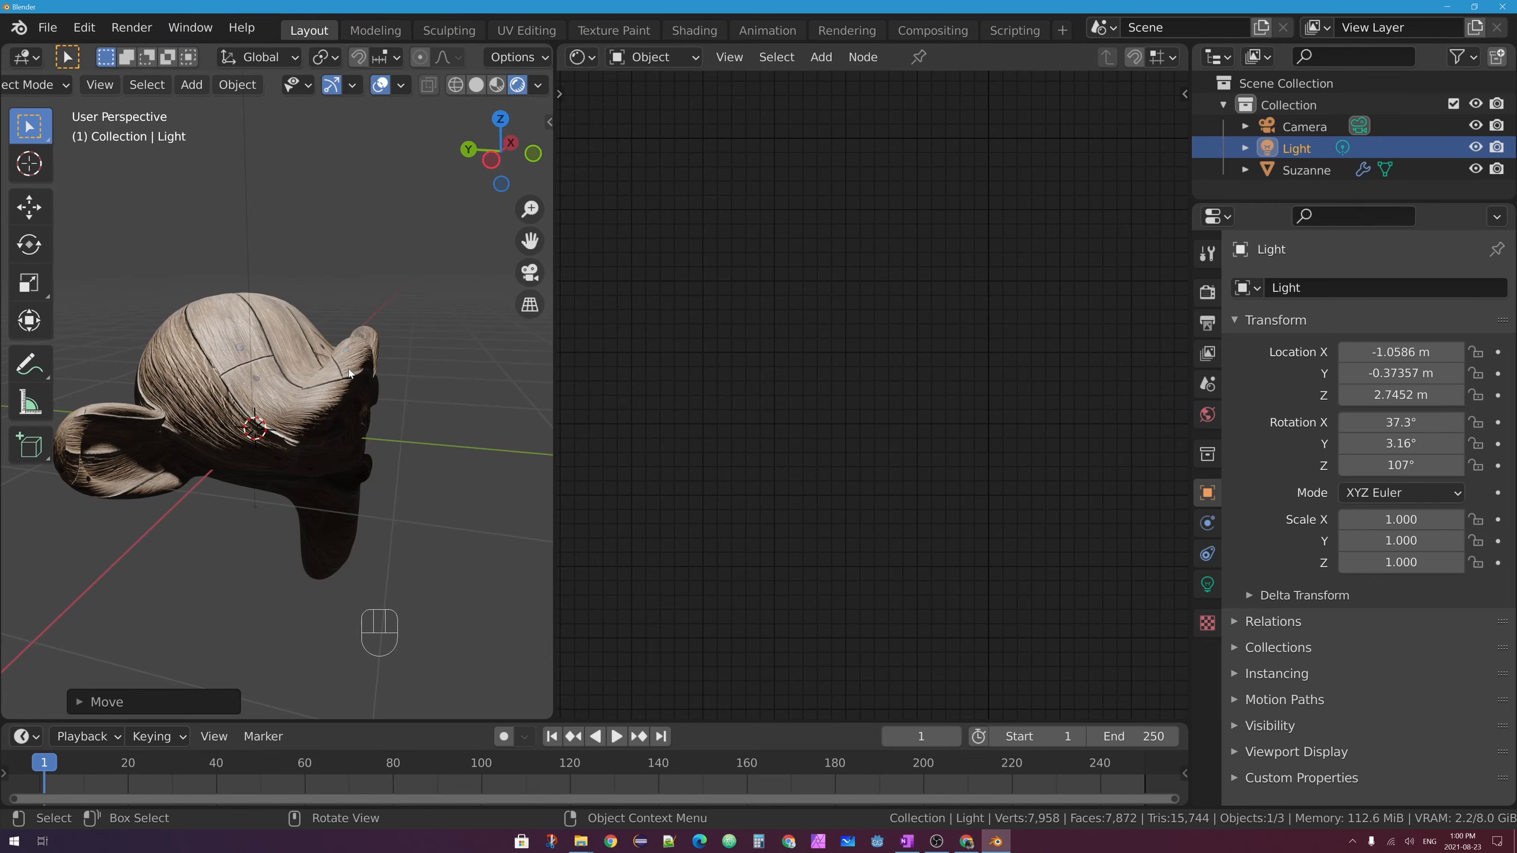
pyautogui.moveTo(350, 369); pyautogui.dragTo(281, 412, button='middle')
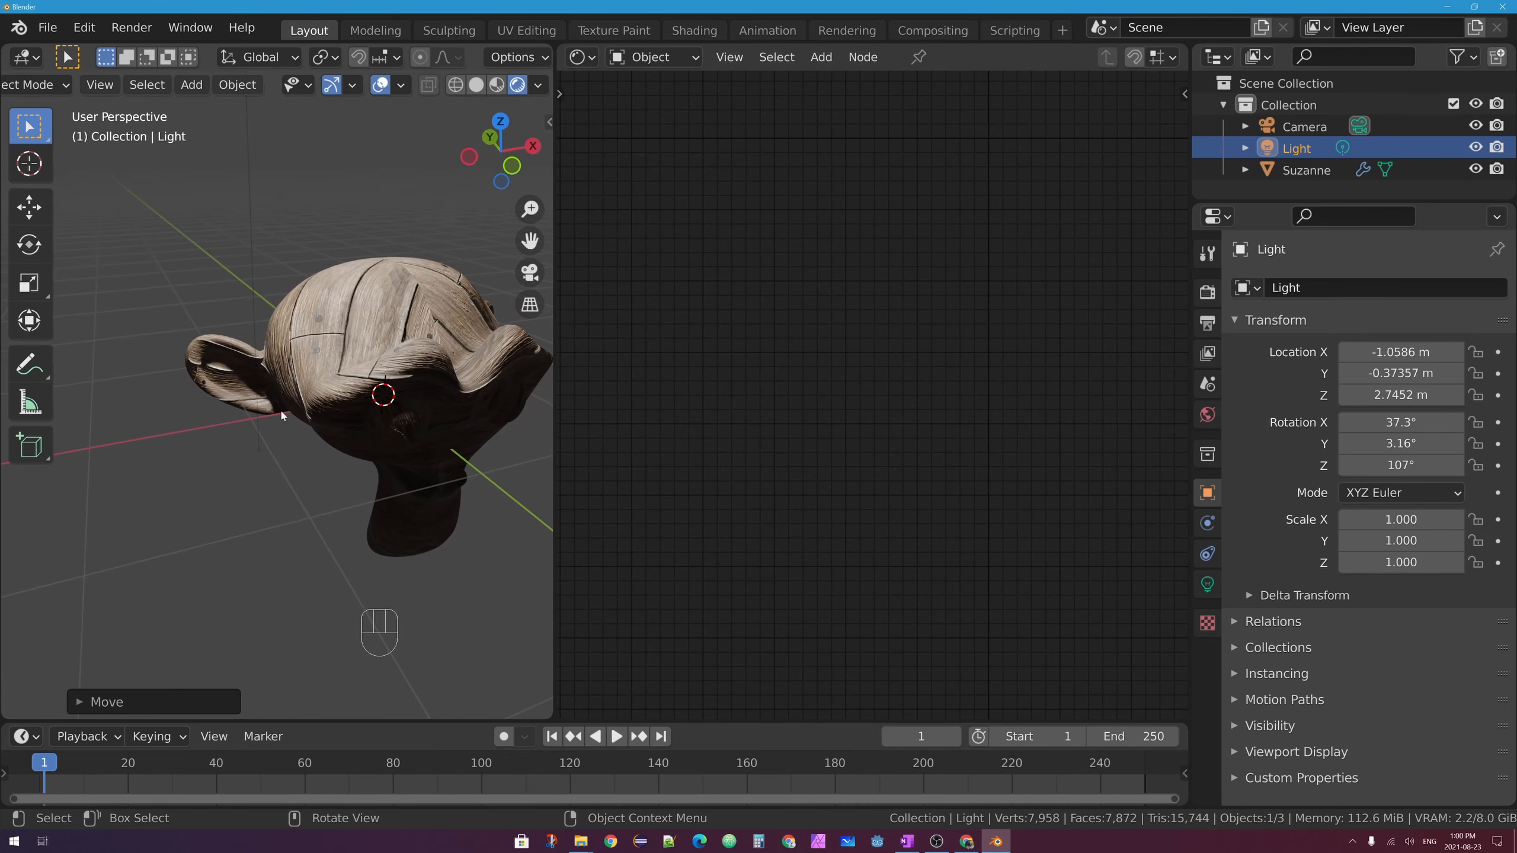
pyautogui.moveTo(365, 364); pyautogui.dragTo(237, 137, button='middle')
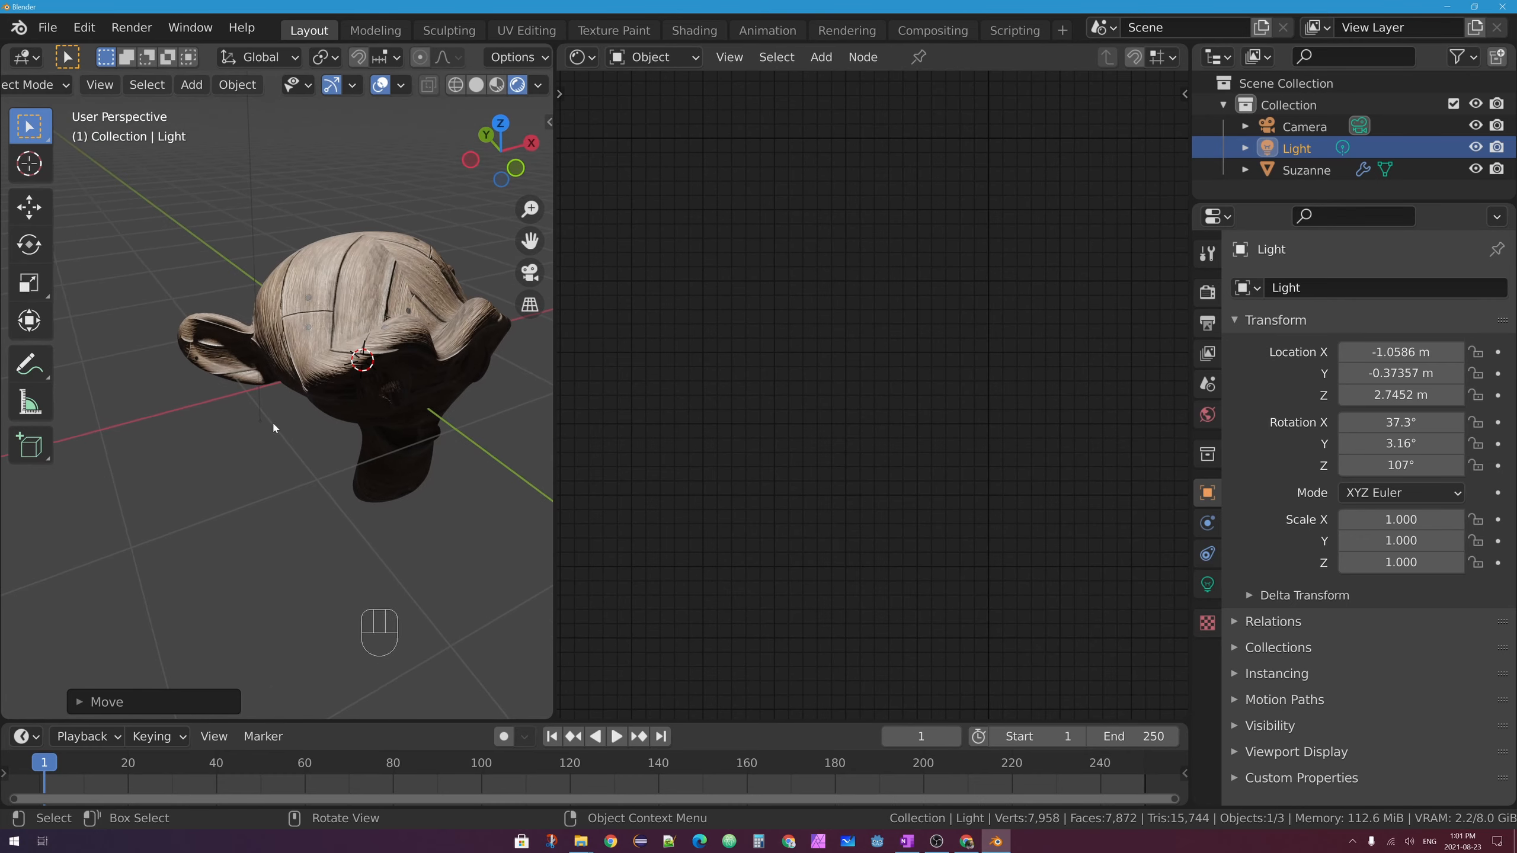
pyautogui.moveTo(376, 359)
pyautogui.mouseDown(button='middle')
pyautogui.moveTo(363, 370)
pyautogui.moveTo(376, 363)
pyautogui.mouseUp(button='middle')
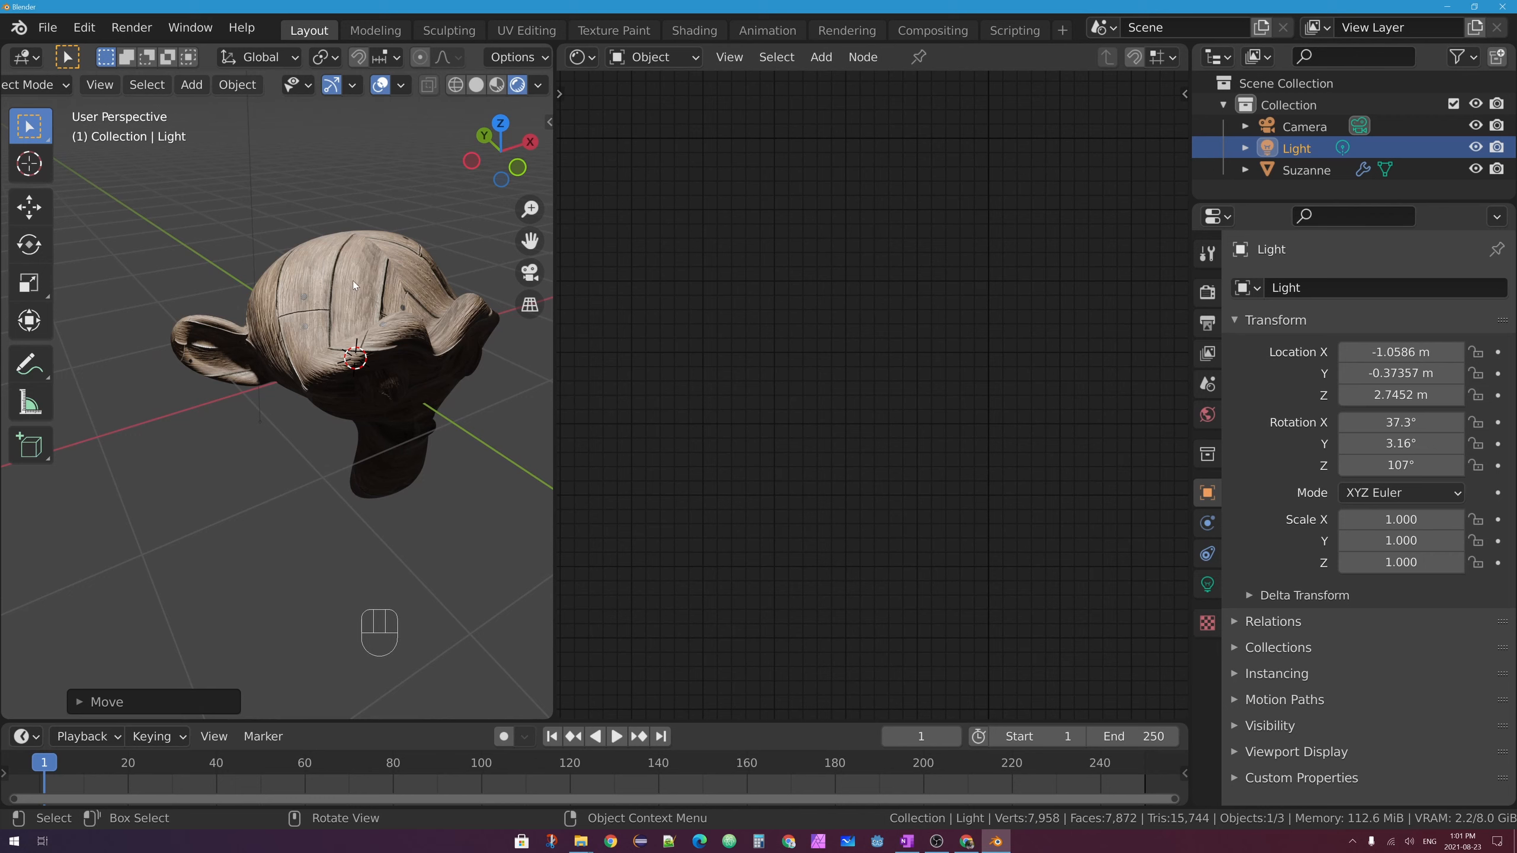
pyautogui.scroll(3, 355, 272)
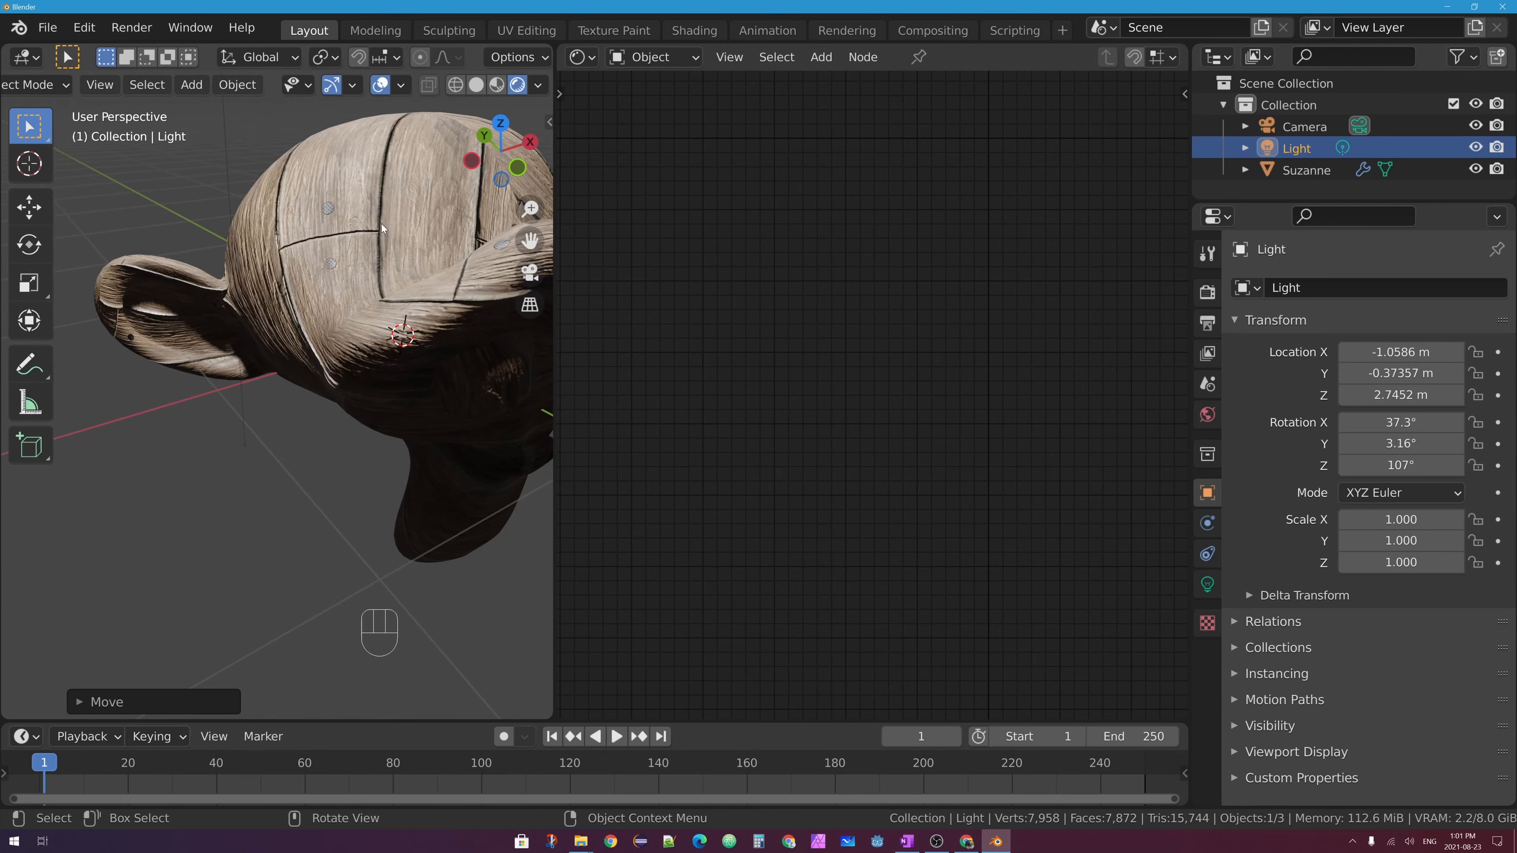
pyautogui.keyDown('shift'); pyautogui.moveTo(382, 223); pyautogui.dragTo(330, 289, button='middle'); pyautogui.keyUp('shift')
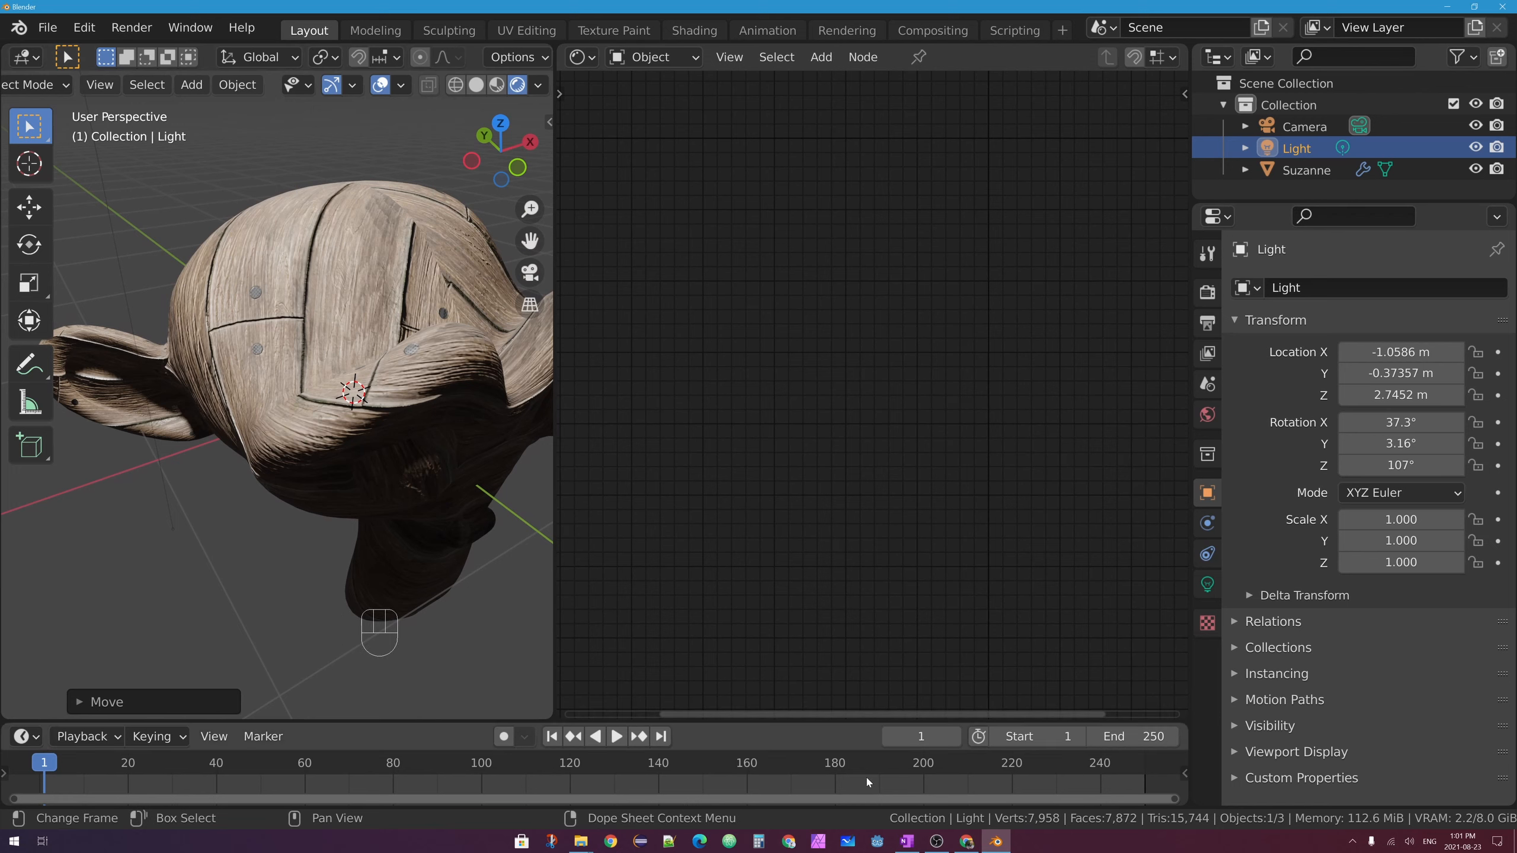
# Read the help article's section on fixing the normal map "on the fly" in the browser, and return to Blender
pyautogui.click(966, 841)
pyautogui.scroll(-7, 1062, 300)
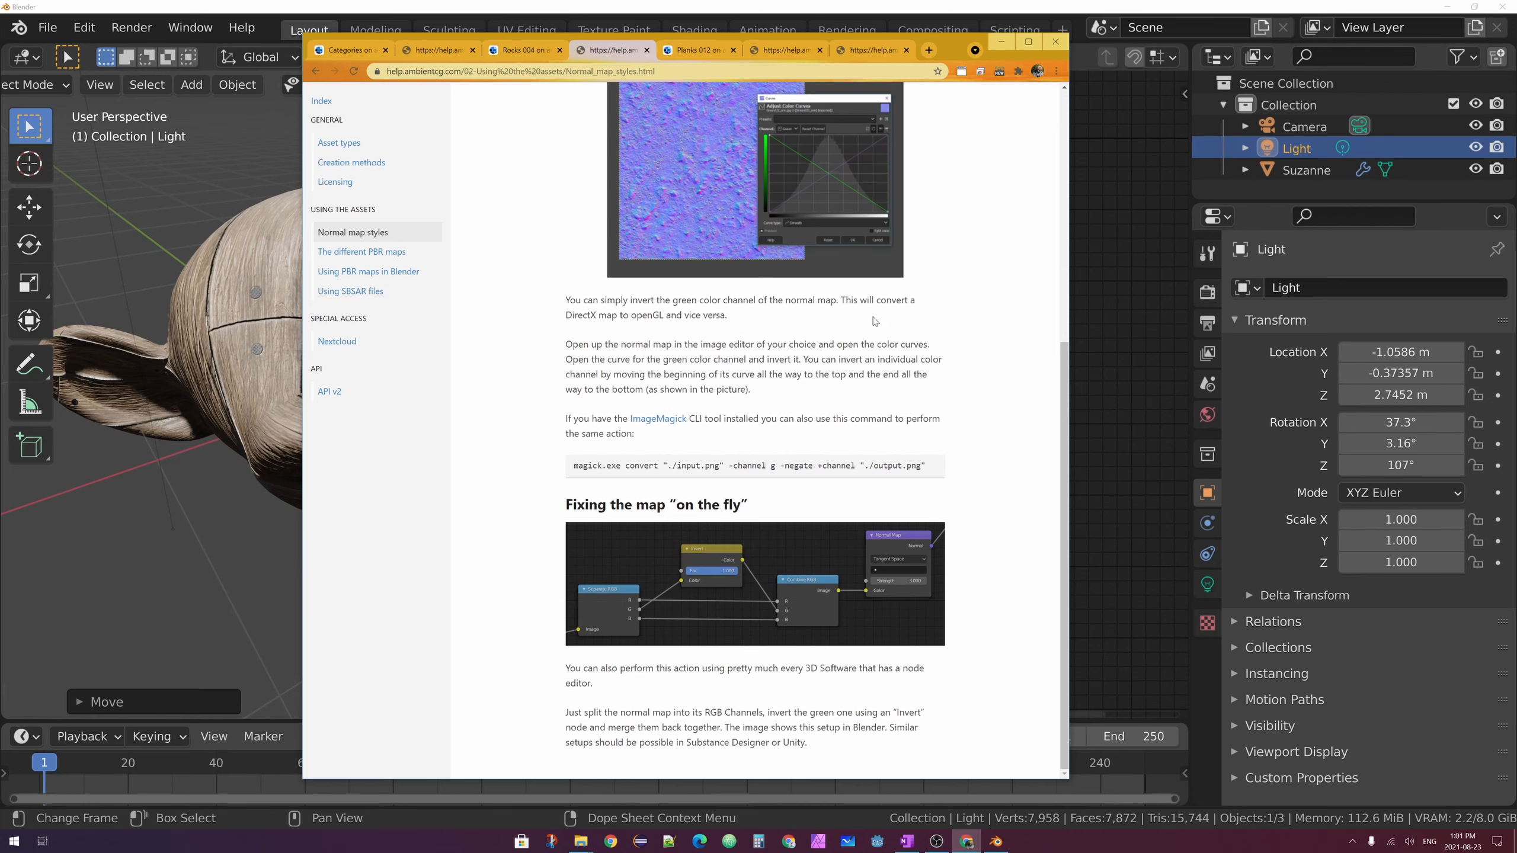
pyautogui.click(525, 7)
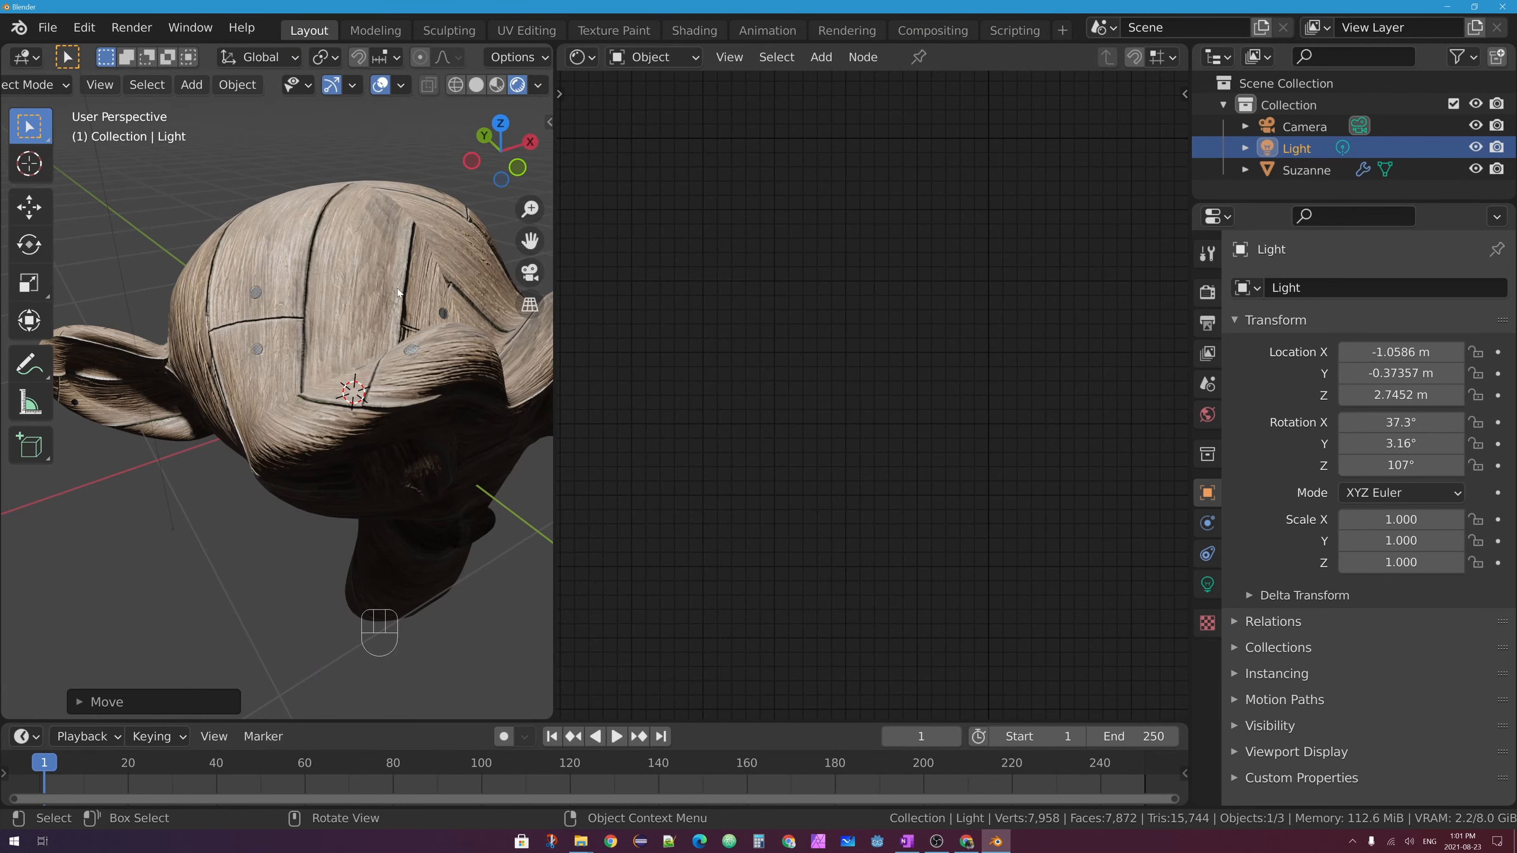
# Select Suzanne and move the Planks012_2K_Normal.jpg image node away from the Normal Map node to make room between them
pyautogui.click(334, 211)
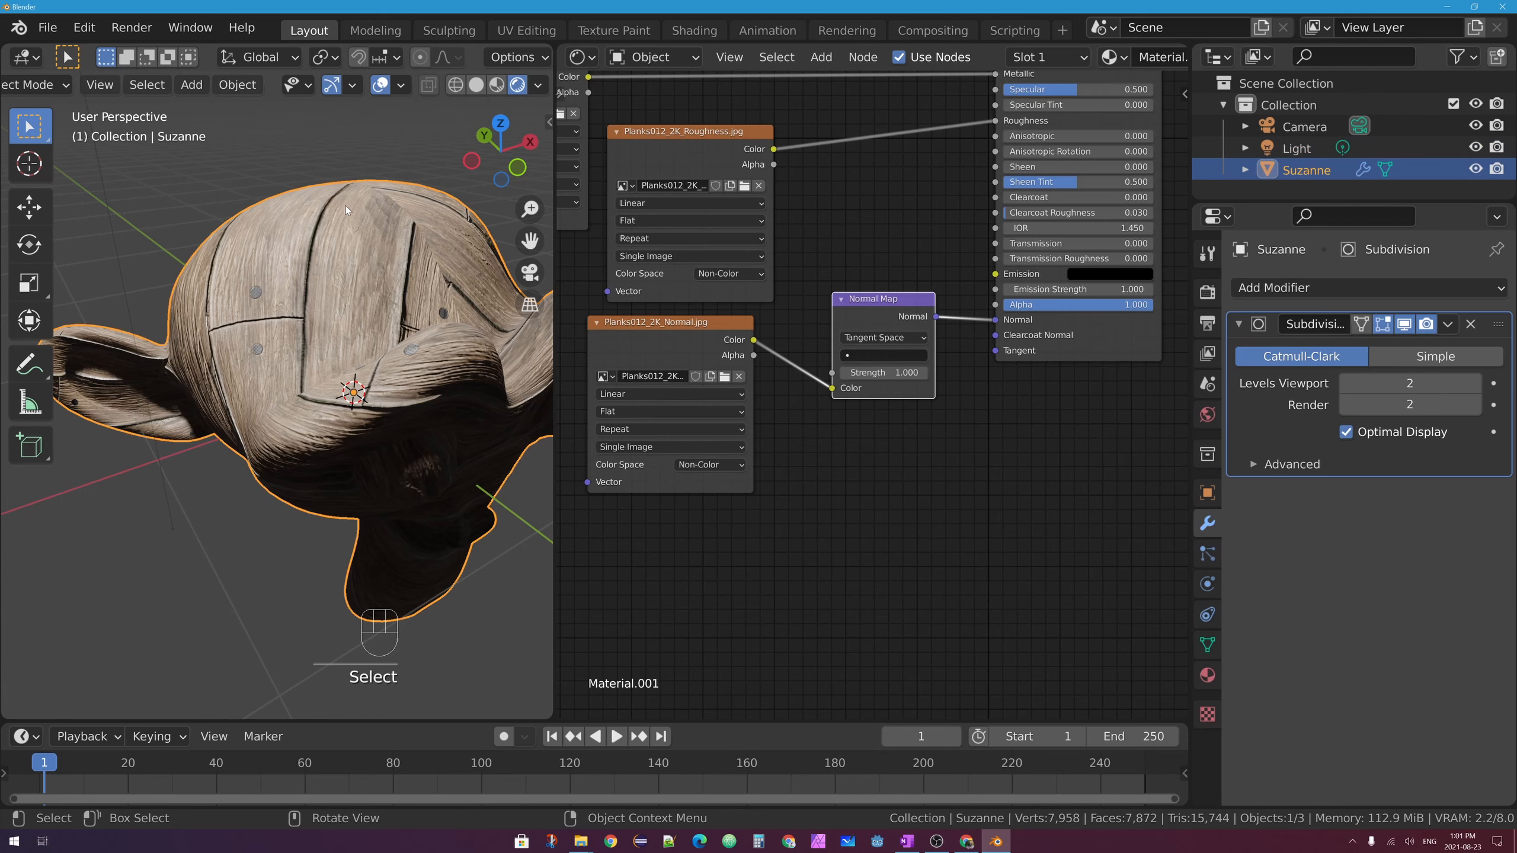
pyautogui.moveTo(638, 335); pyautogui.dragTo(593, 387)
pyautogui.moveTo(635, 343); pyautogui.dragTo(814, 314, button='middle')
pyautogui.moveTo(792, 344); pyautogui.dragTo(630, 338)
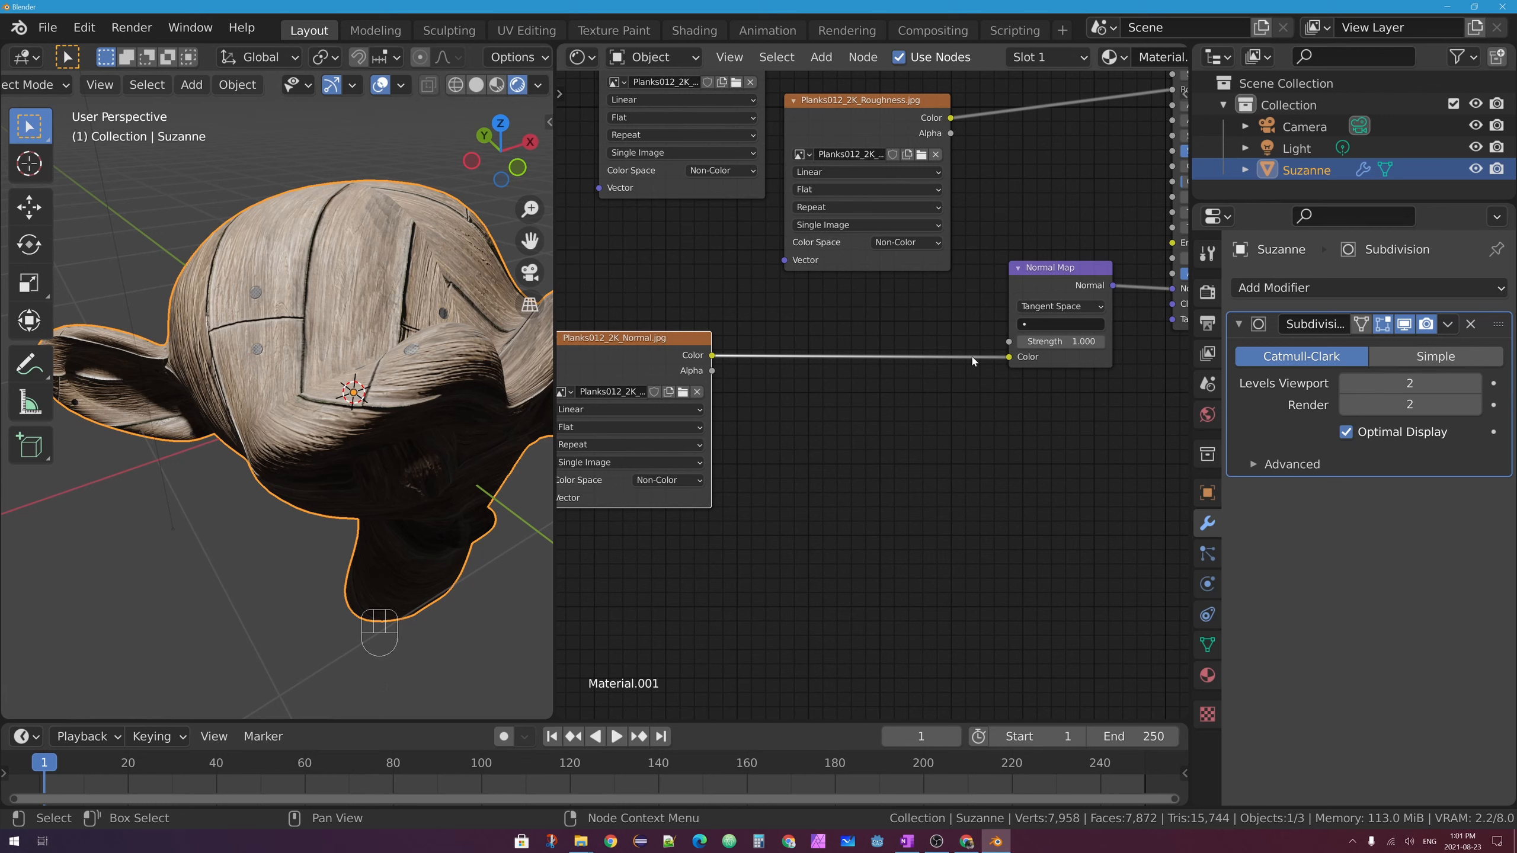
pyautogui.moveTo(634, 348); pyautogui.dragTo(529, 347)
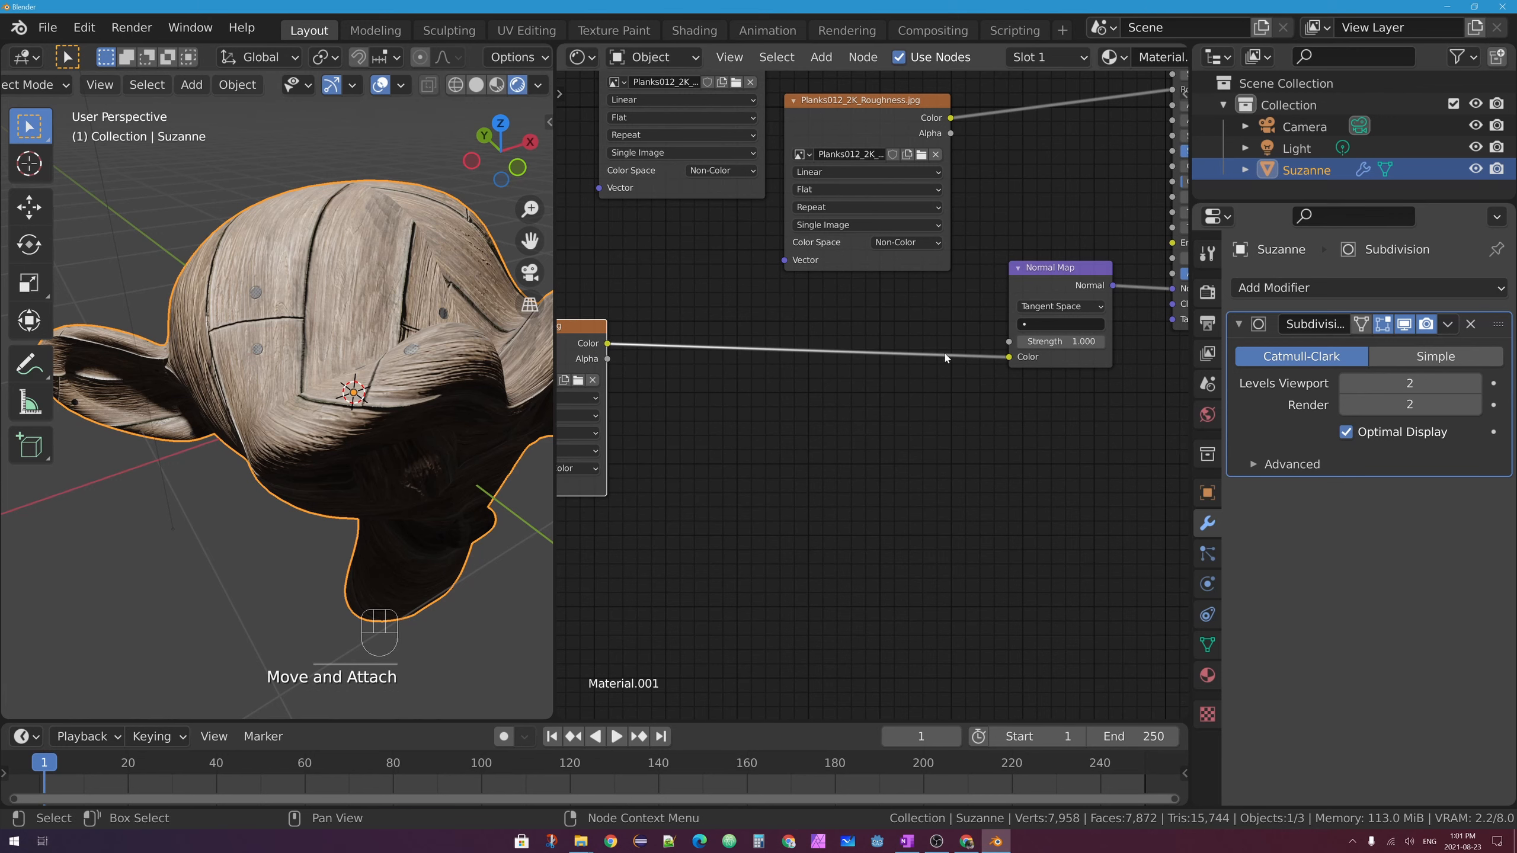
# Insert an RGB Curves node into the link between the normal map image and the Normal Map node
pyautogui.moveTo(778, 323); pyautogui.dragTo(923, 318, button='middle')
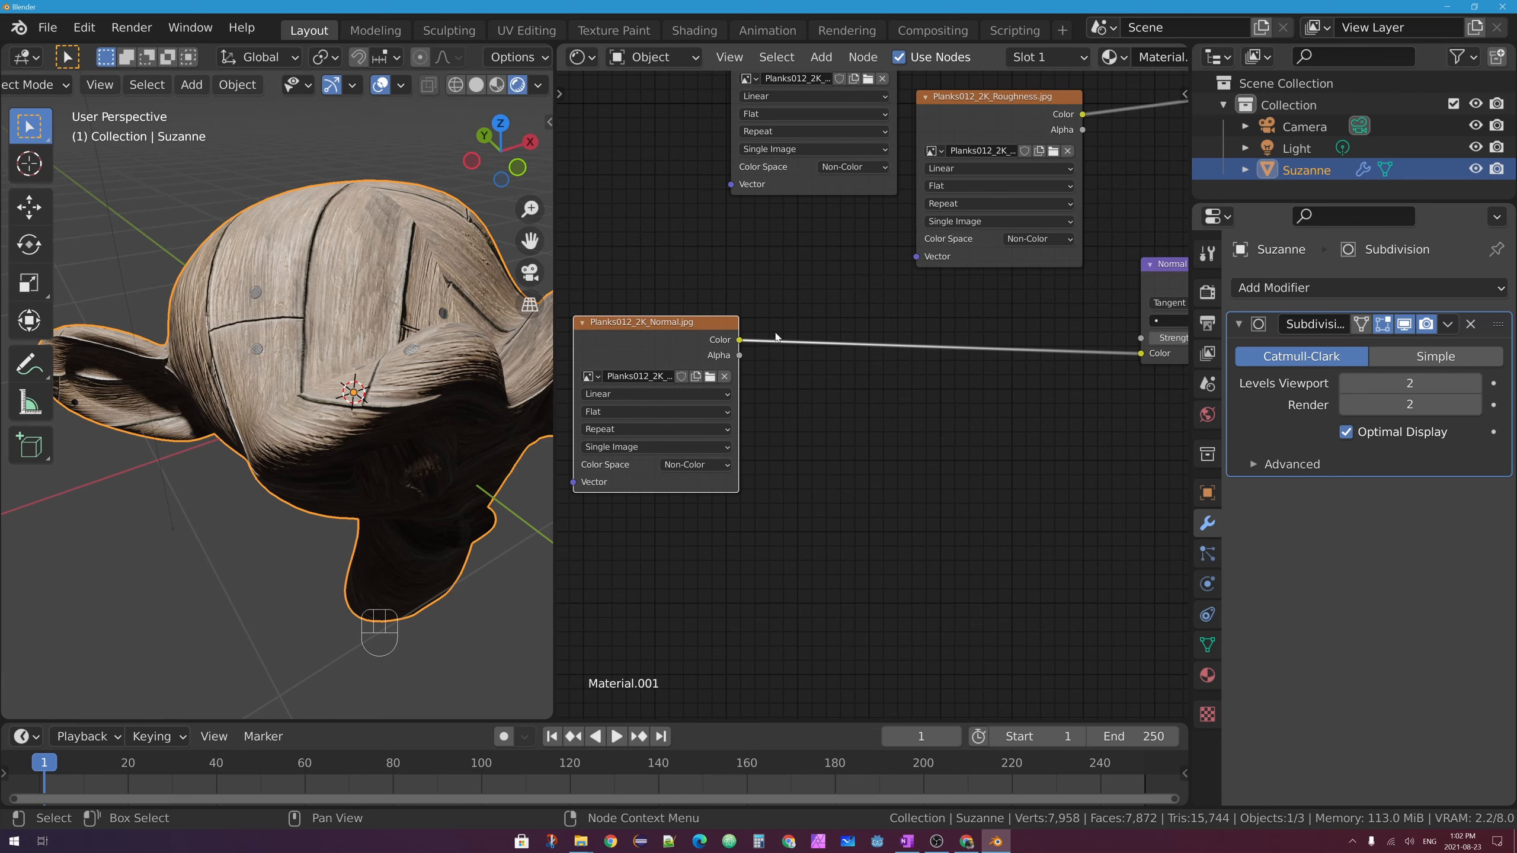
pyautogui.hotkey('shift', 'a')
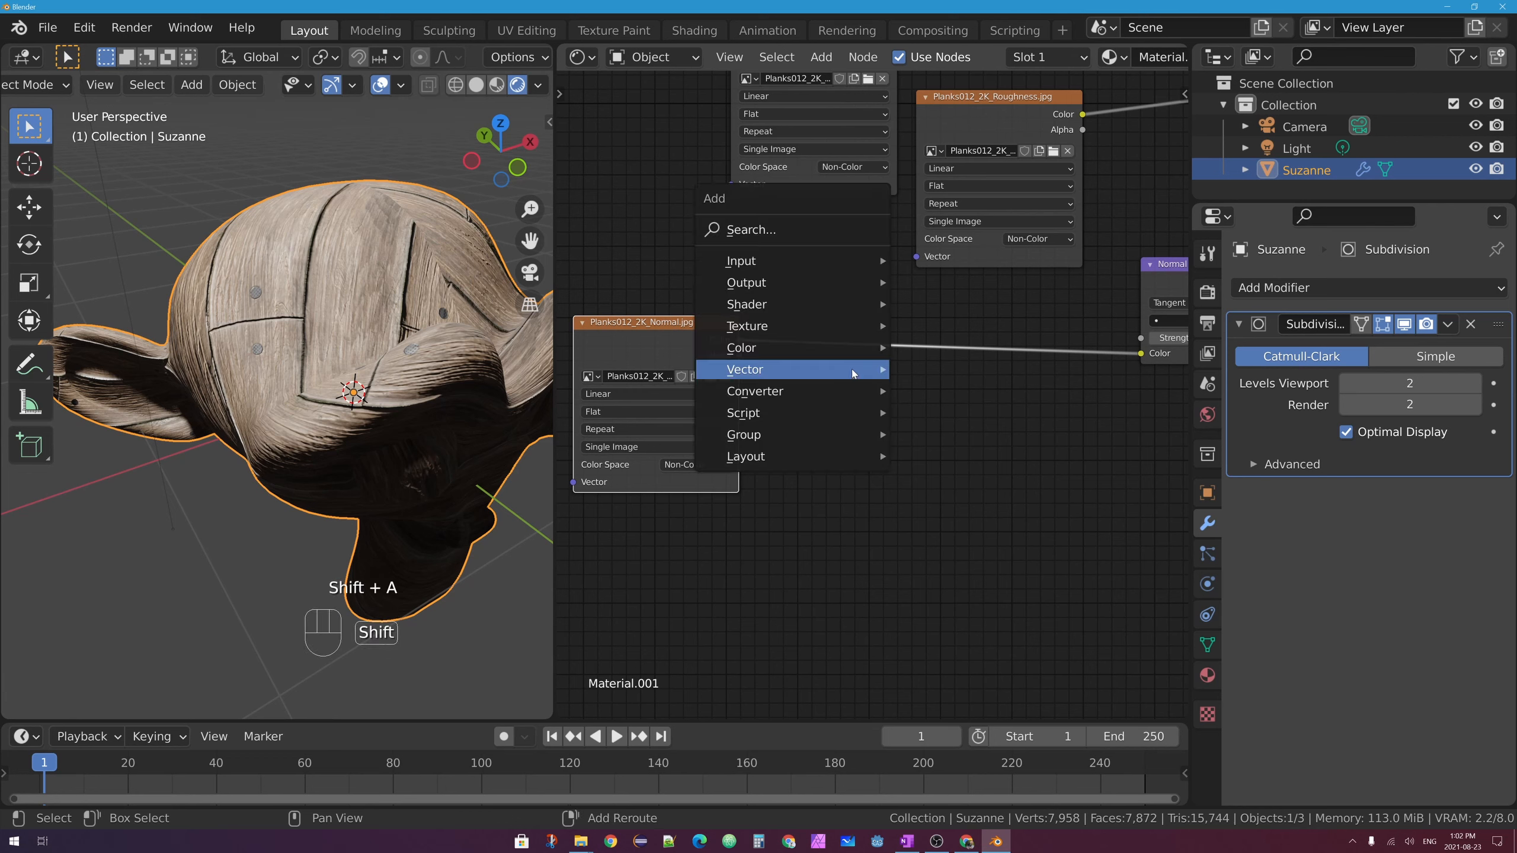
pyautogui.moveTo(851, 369)
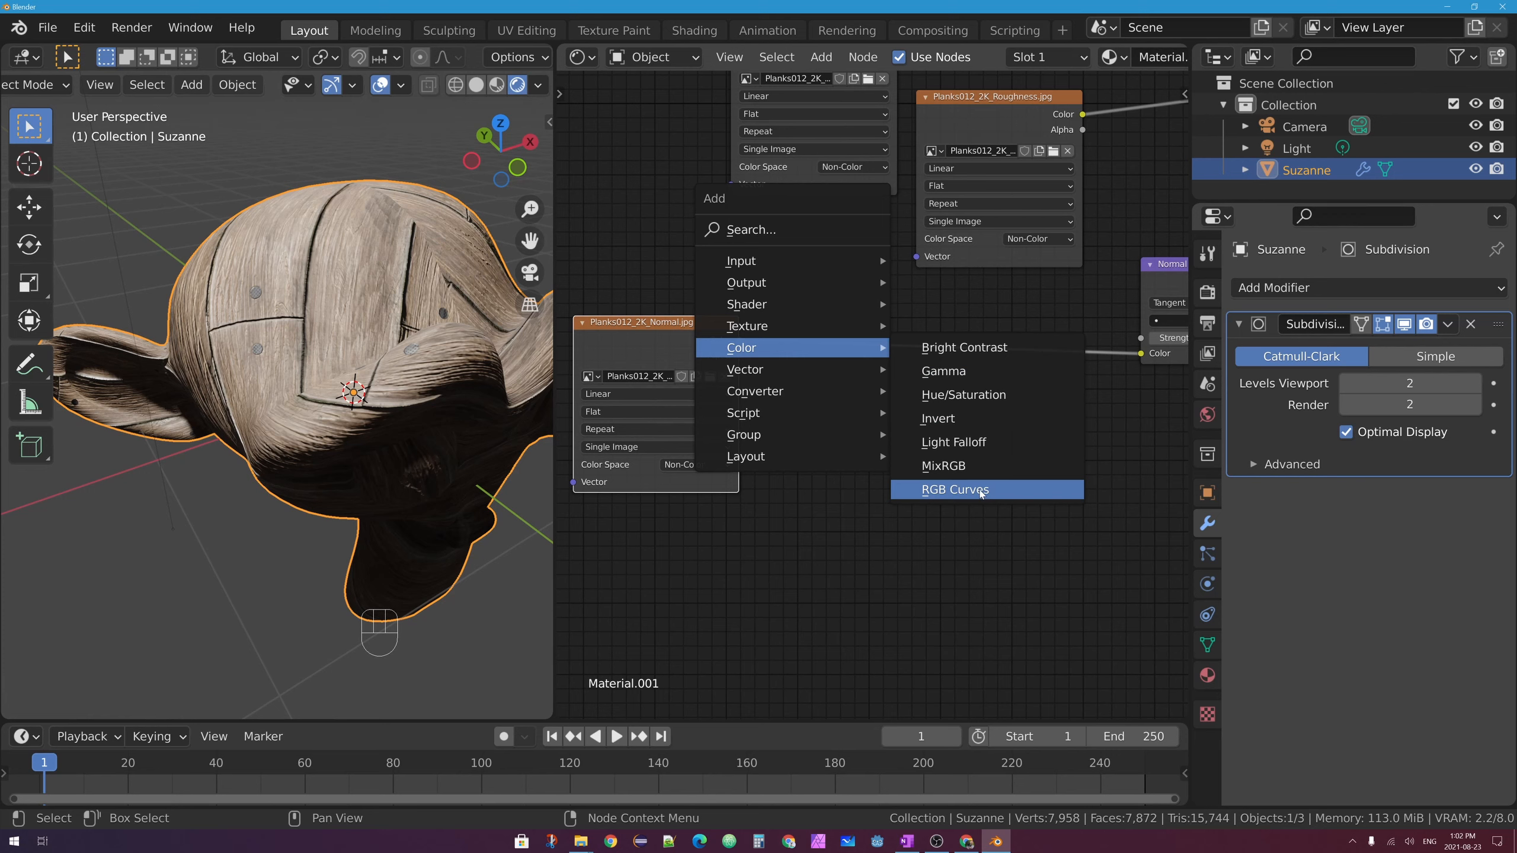
pyautogui.click(982, 491)
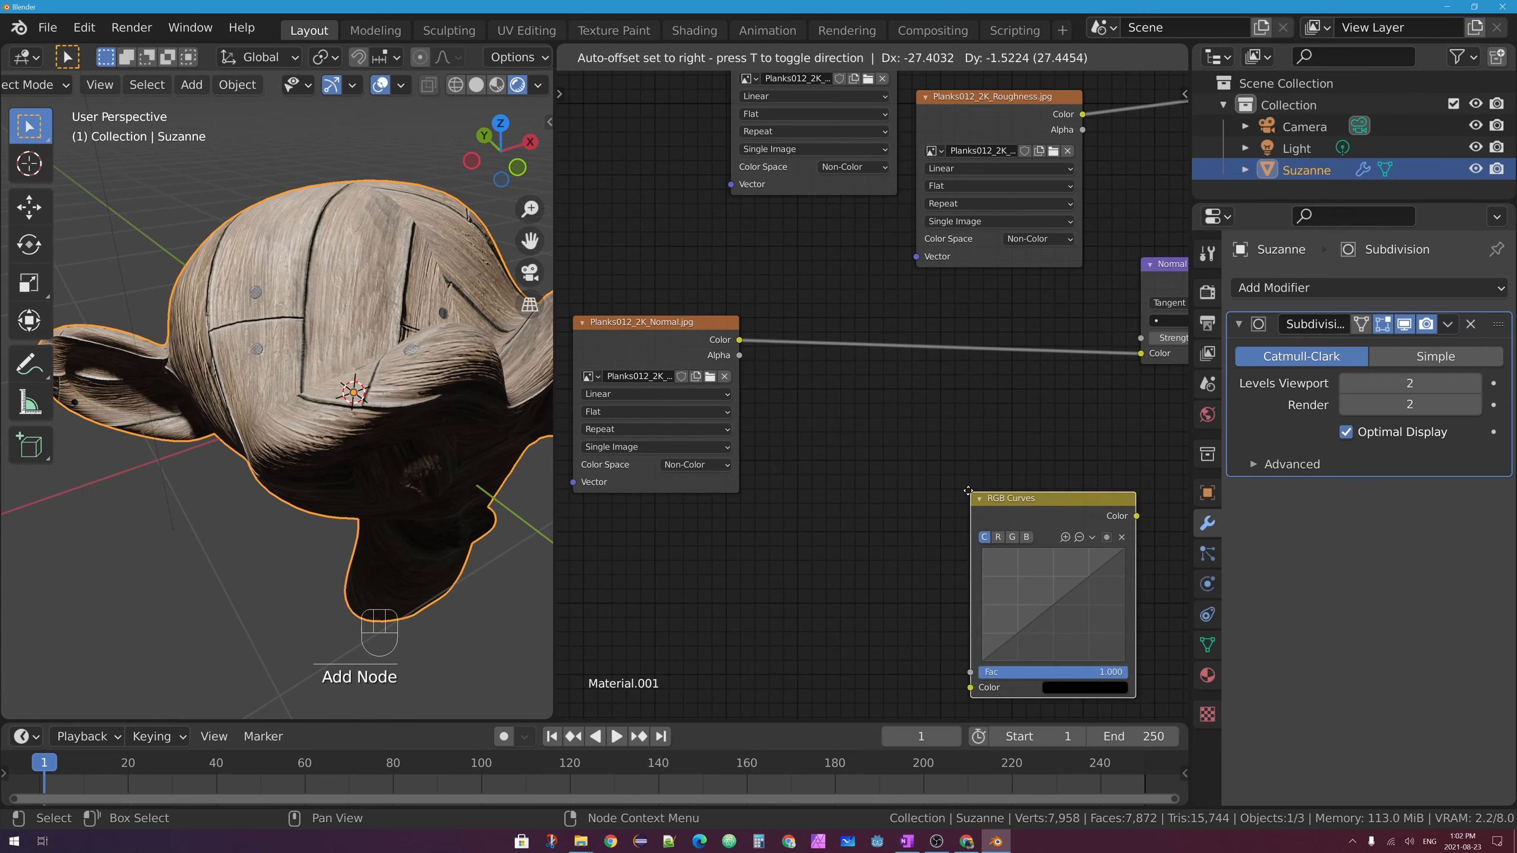
pyautogui.click(870, 429)
pyautogui.moveTo(883, 400); pyautogui.dragTo(934, 318)
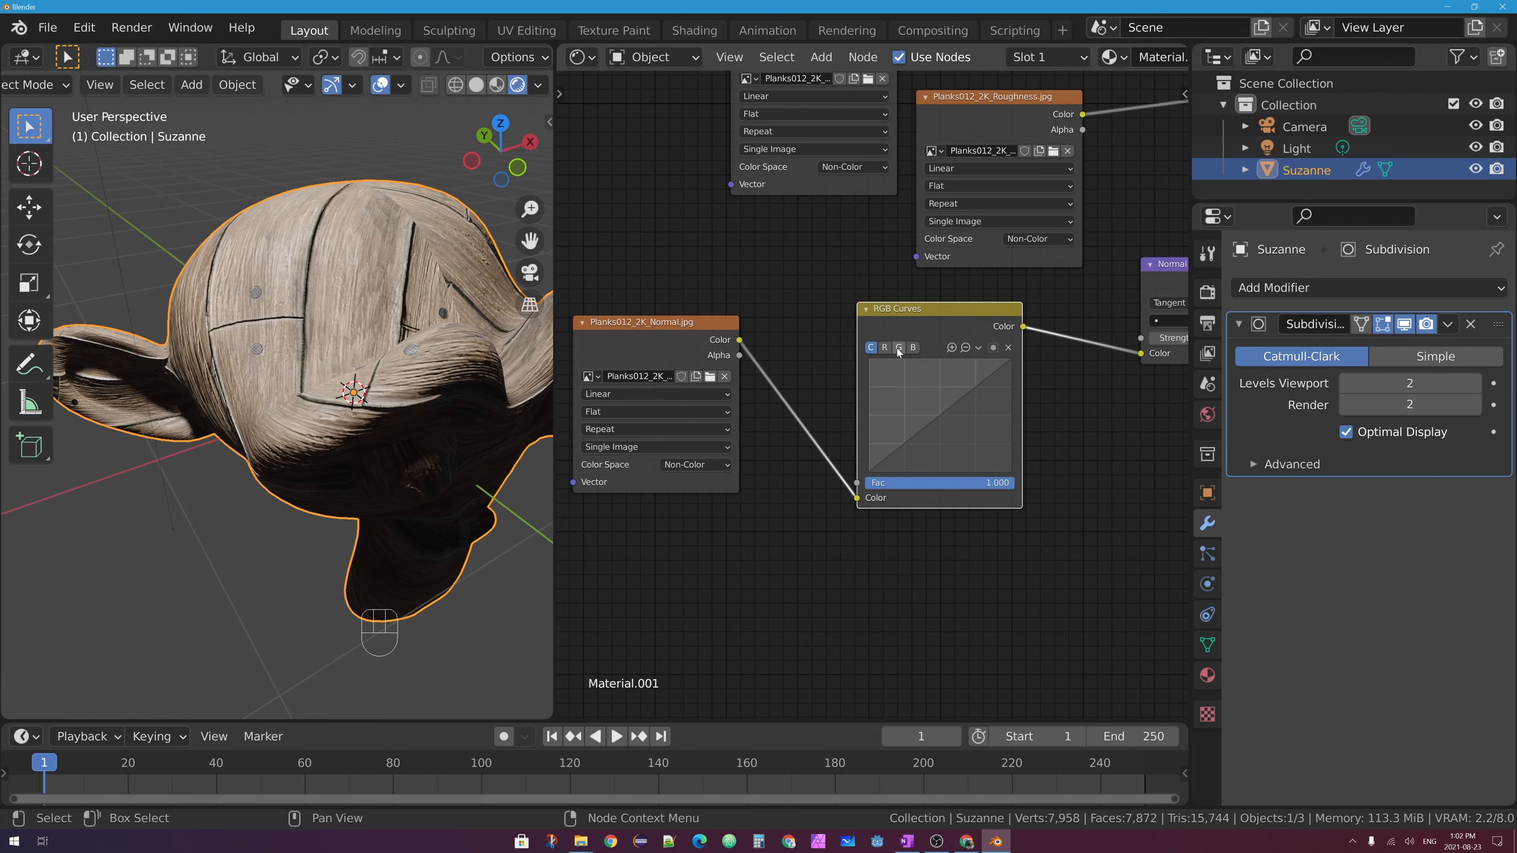
# Try bending the combined channel's curve in the RGB Curves node with extra control points, and delete those points
pyautogui.moveTo(898, 455); pyautogui.dragTo(965, 411)
pyautogui.moveTo(906, 458)
pyautogui.mouseDown()
pyautogui.moveTo(892, 426)
pyautogui.moveTo(965, 432)
pyautogui.mouseUp()
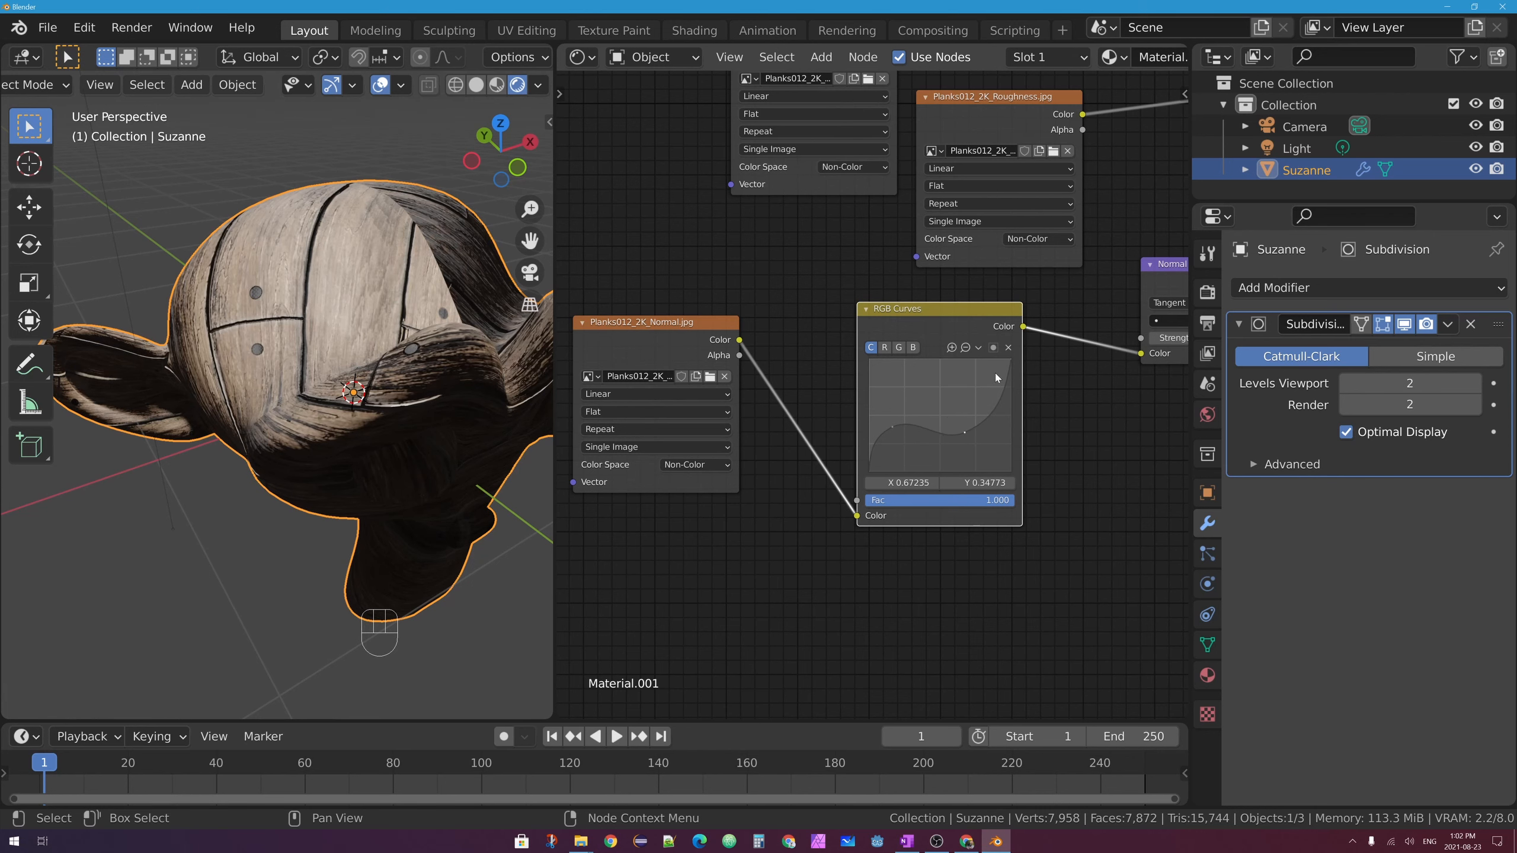
pyautogui.moveTo(892, 429); pyautogui.dragTo(908, 446)
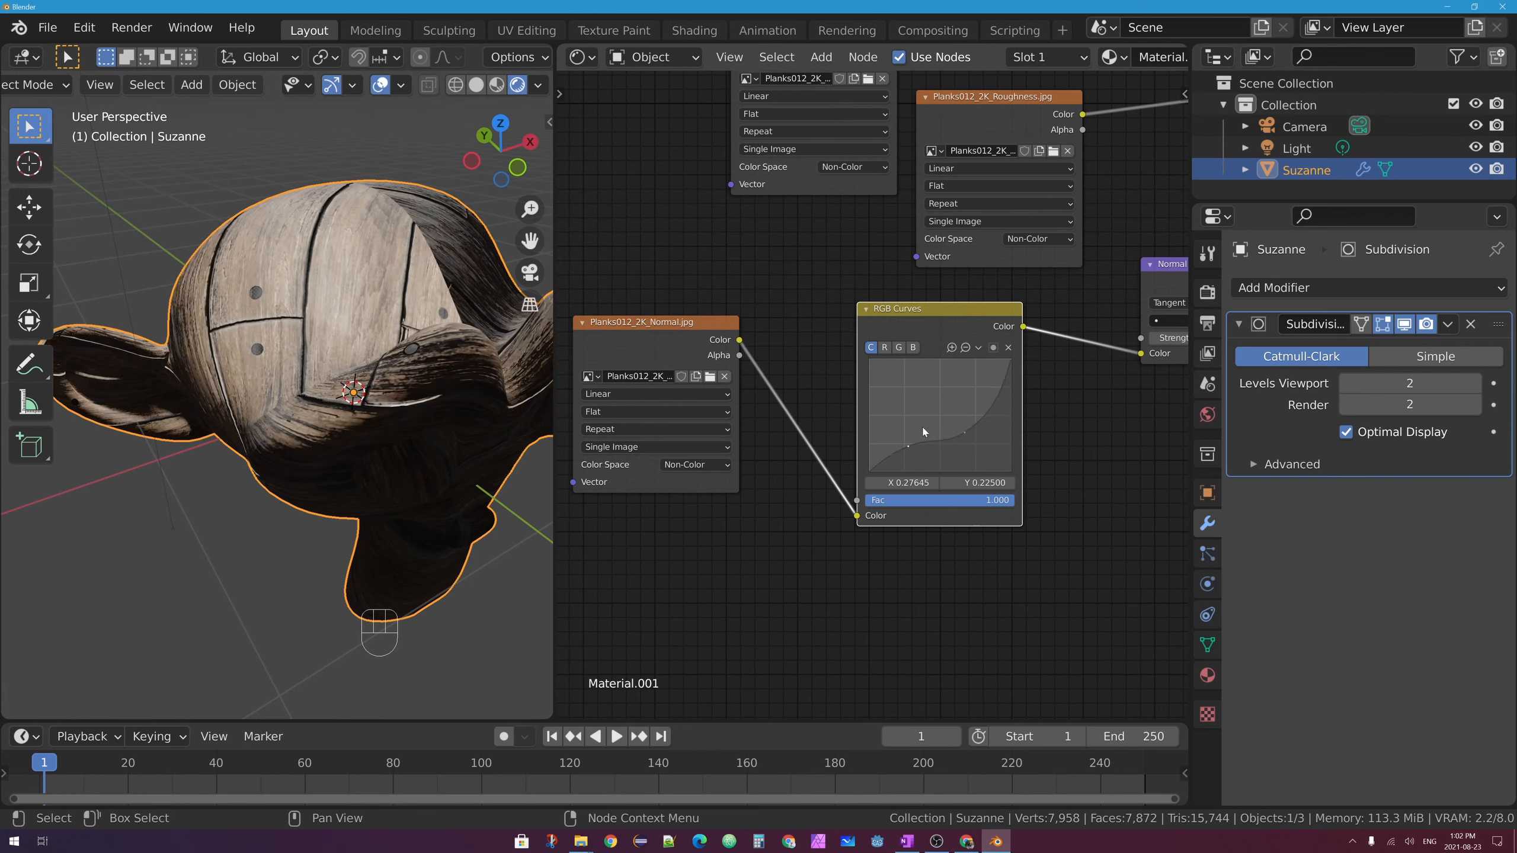
pyautogui.click(966, 434)
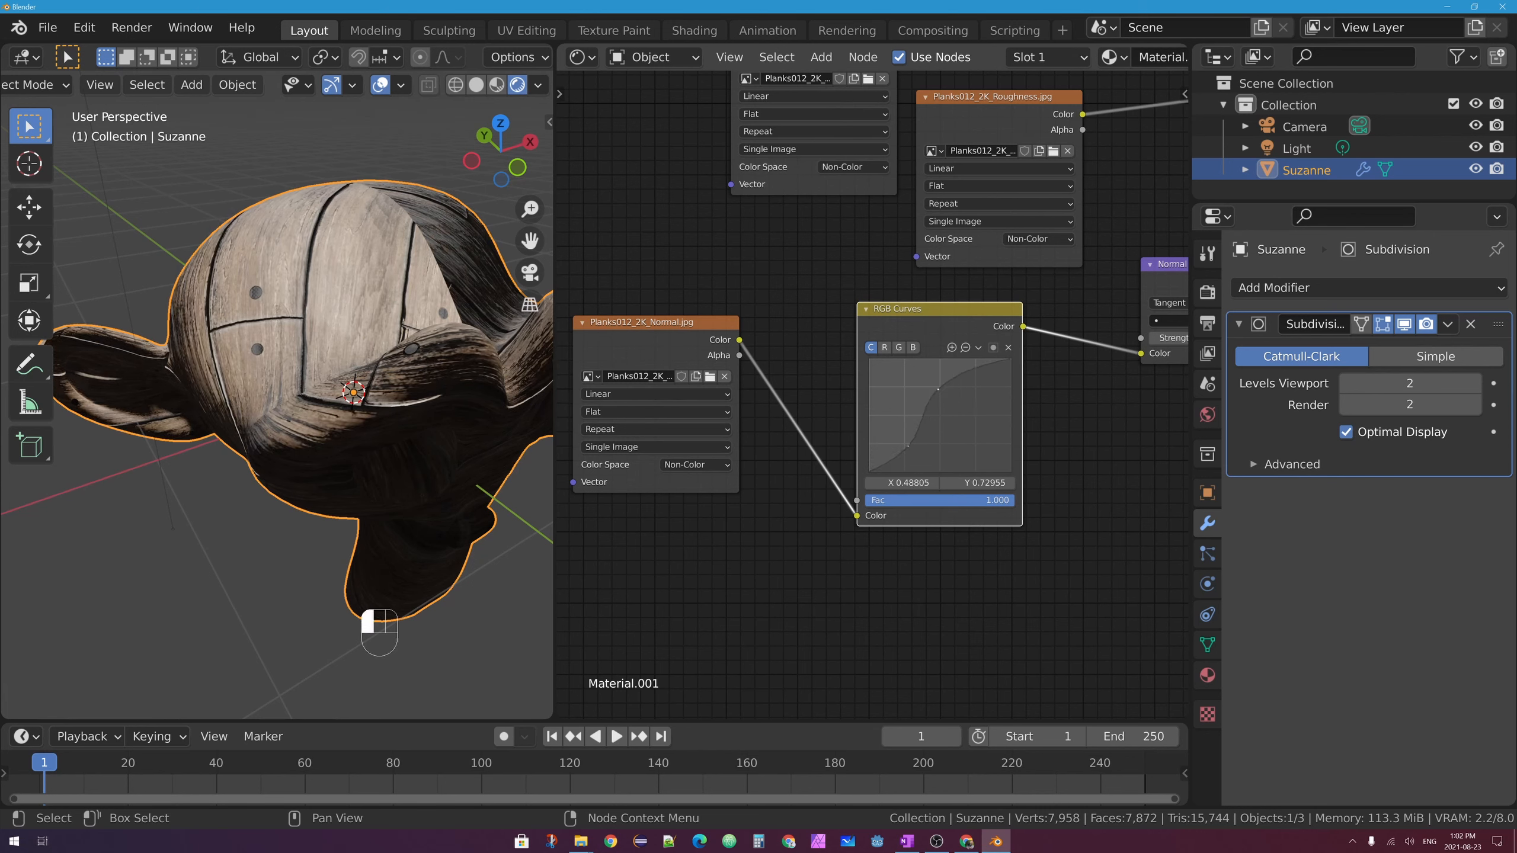
pyautogui.click(1008, 348)
pyautogui.moveTo(908, 447); pyautogui.dragTo(898, 403)
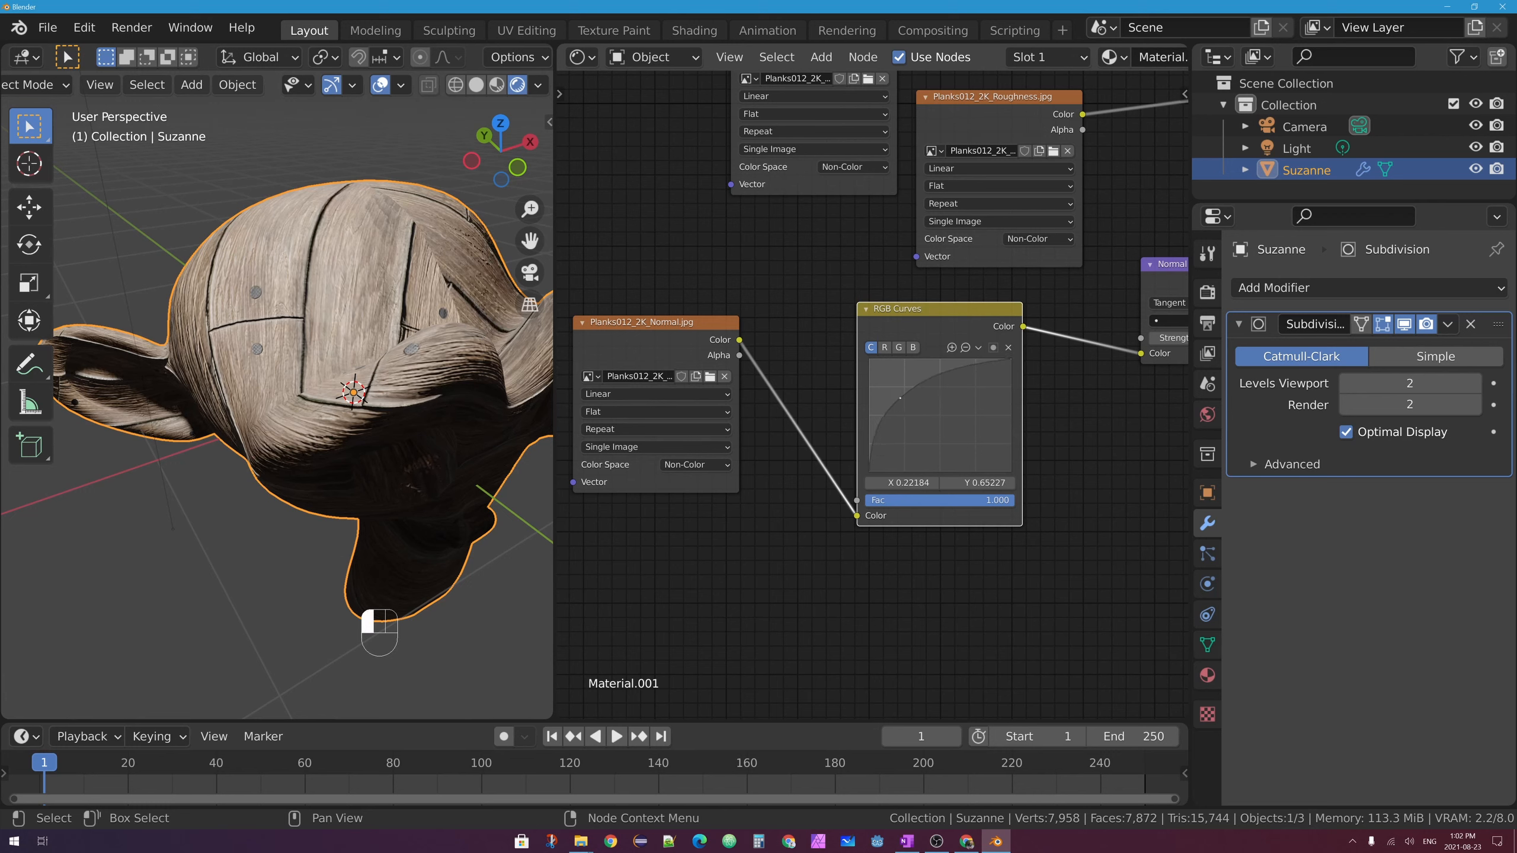
pyautogui.click(1009, 347)
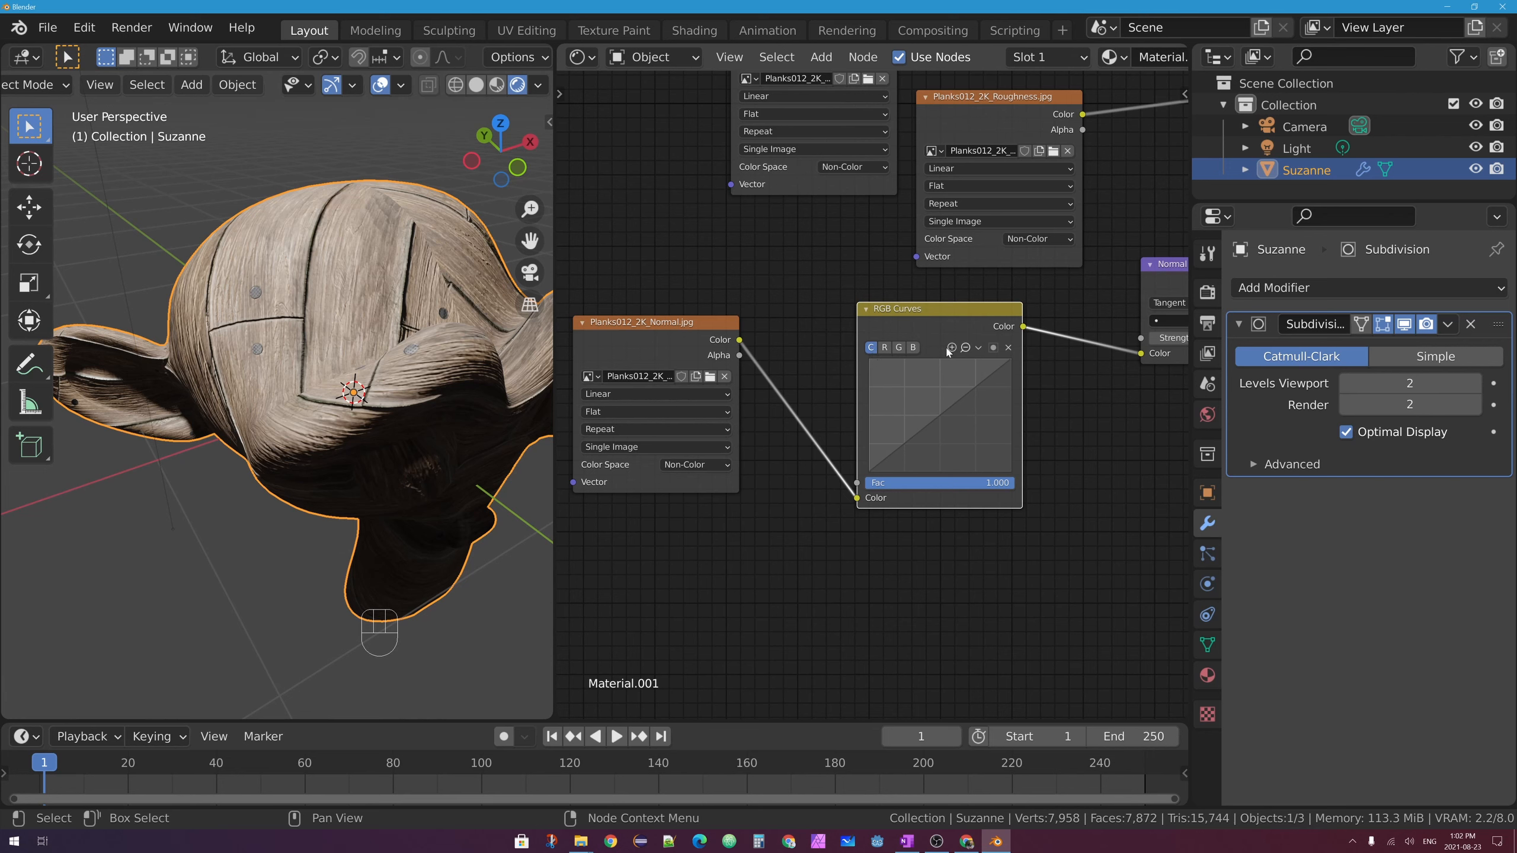
# Invert the green channel in the RGB Curves node by setting its end points to X 0, Y 1 and X 1, Y 0
pyautogui.click(899, 348)
pyautogui.click(913, 348)
pyautogui.click(870, 349)
pyautogui.click(900, 349)
pyautogui.moveTo(870, 475); pyautogui.dragTo(864, 365)
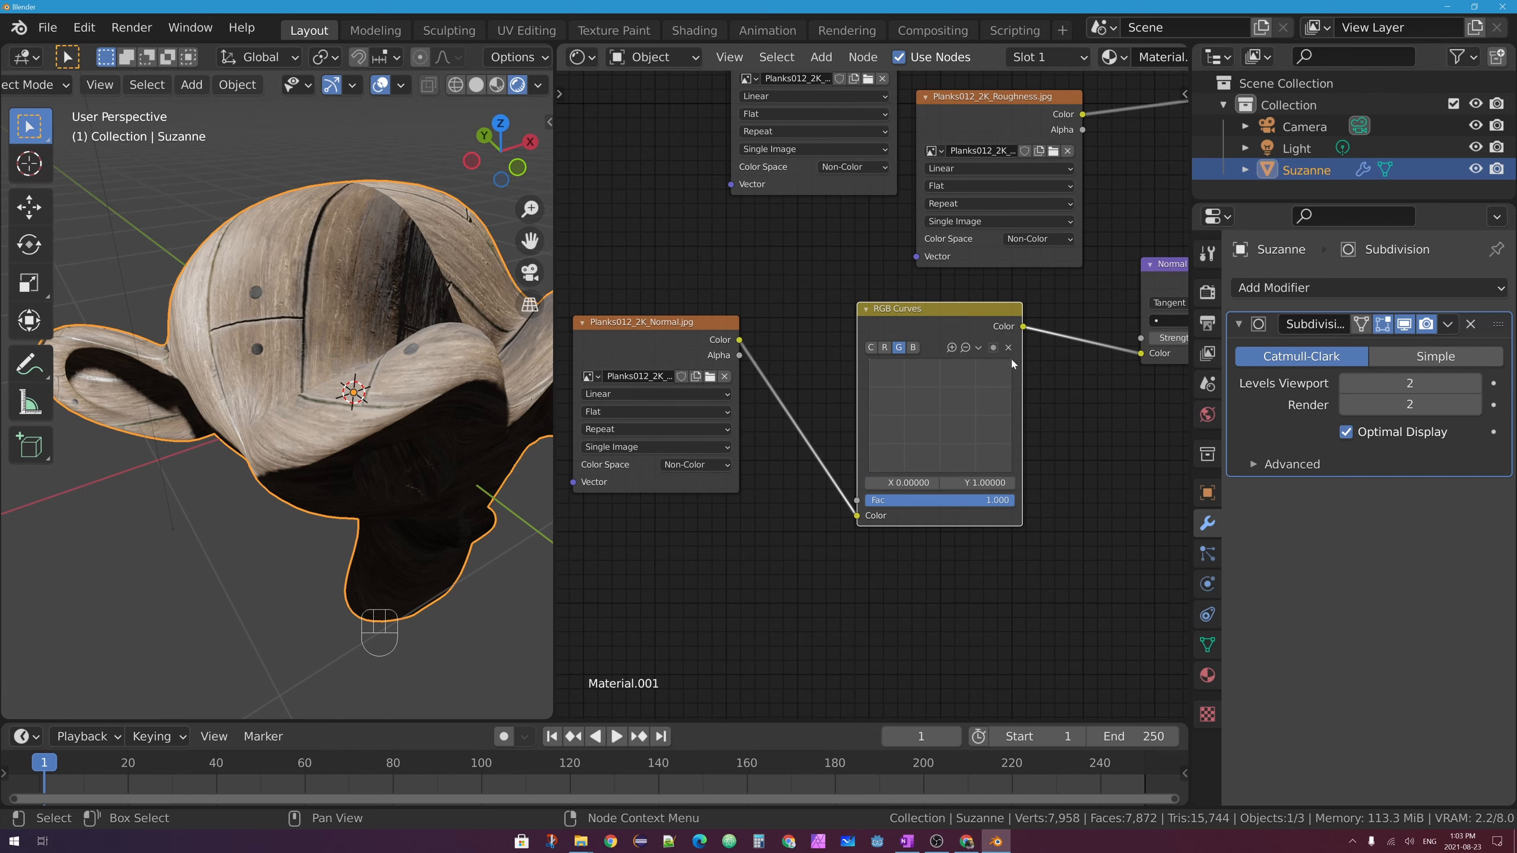
pyautogui.moveTo(1009, 356); pyautogui.dragTo(1017, 476)
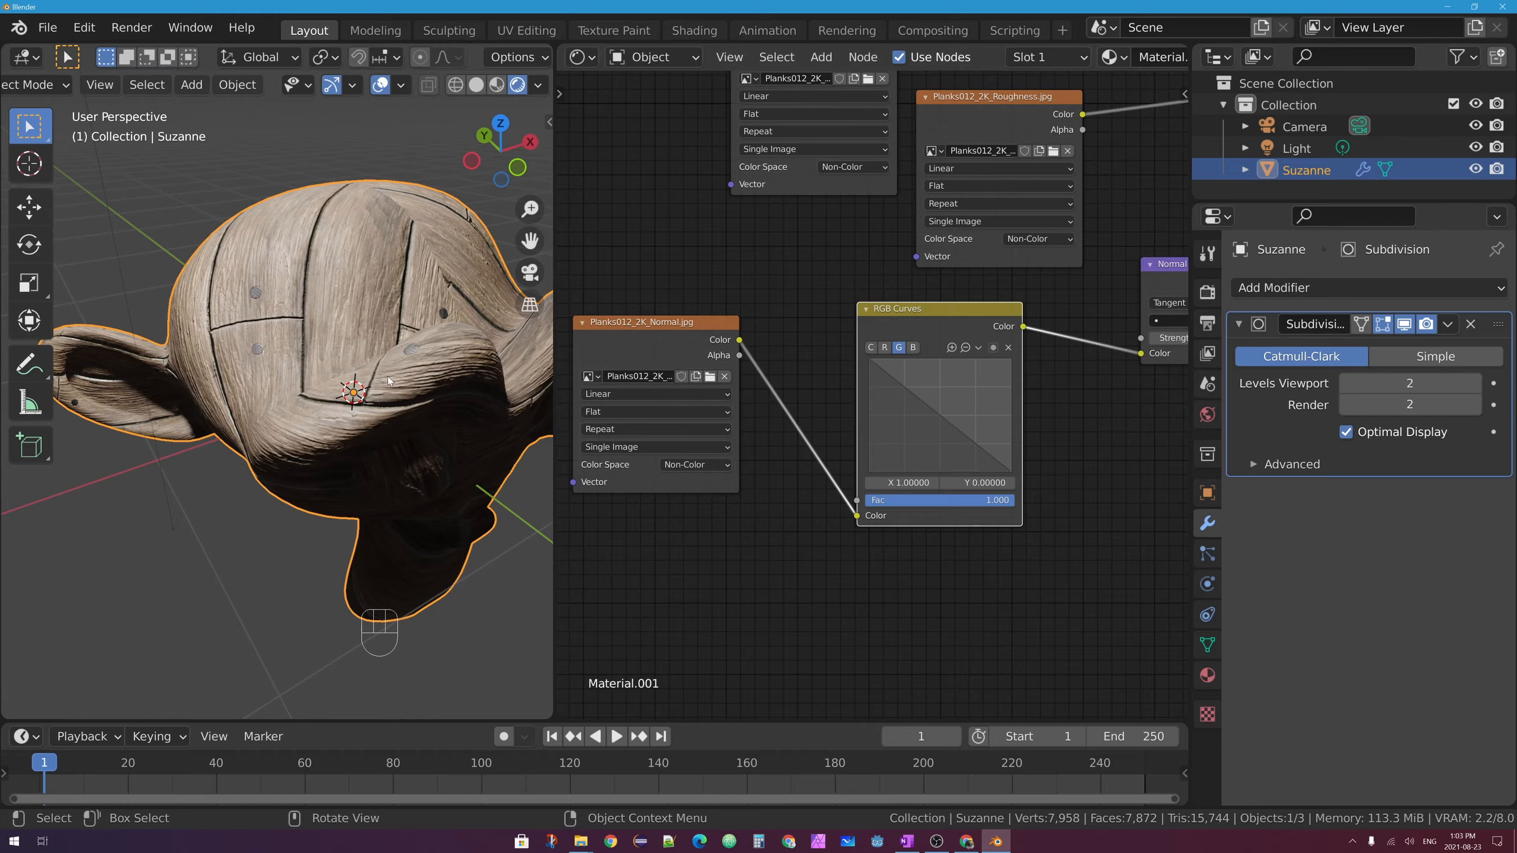
# Inspect the plank grooves on Suzanne's head, muting the RGB Curves node to examine the shading without the conversion
pyautogui.moveTo(294, 321); pyautogui.dragTo(340, 120, button='middle')
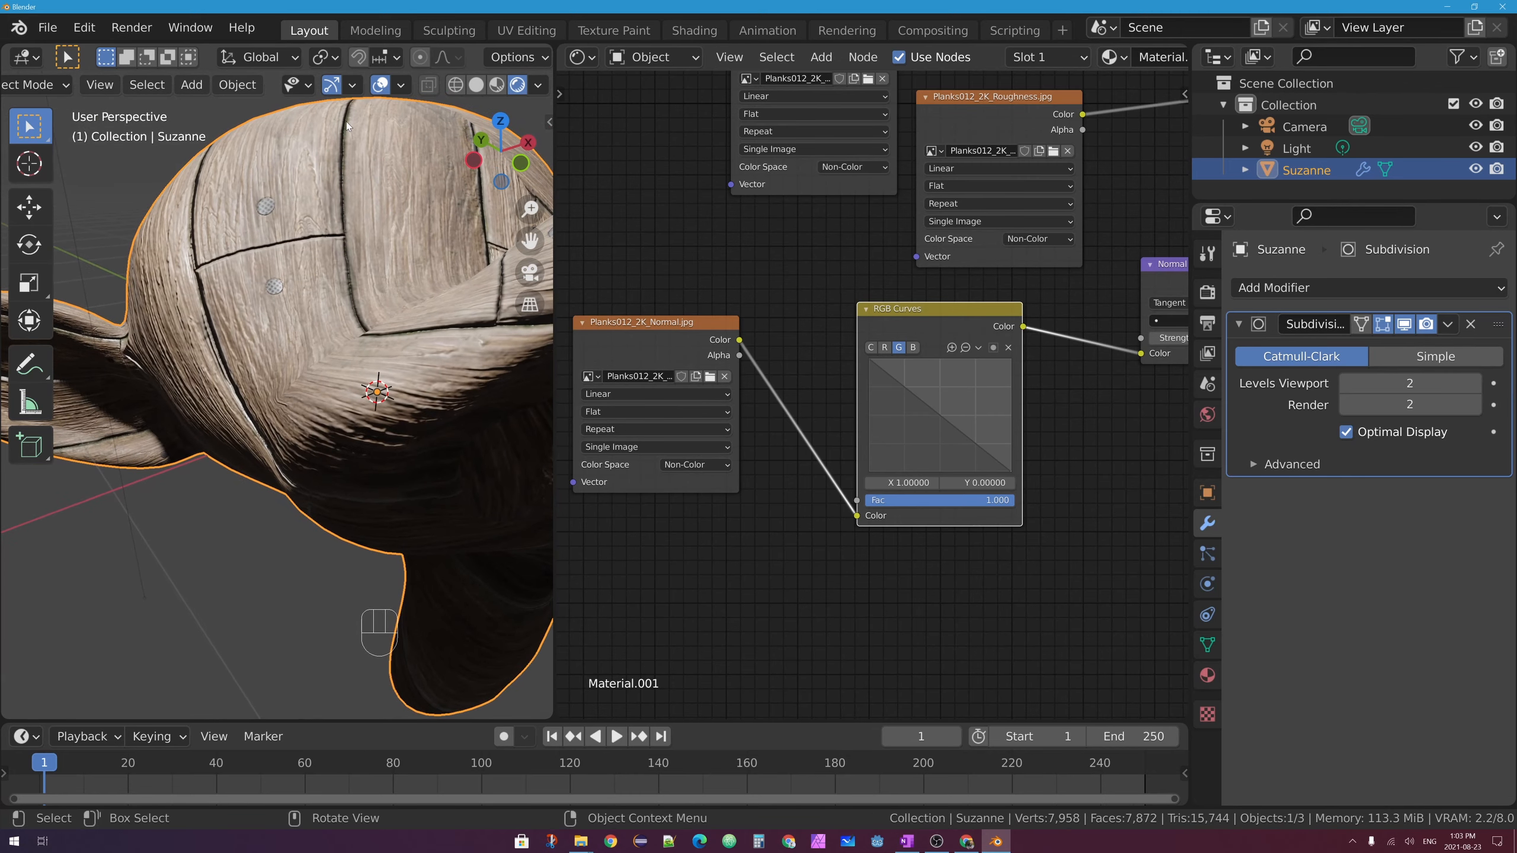
pyautogui.moveTo(322, 257)
pyautogui.mouseDown(button='middle')
pyautogui.moveTo(350, 244)
pyautogui.moveTo(336, 233)
pyautogui.mouseUp(button='middle')
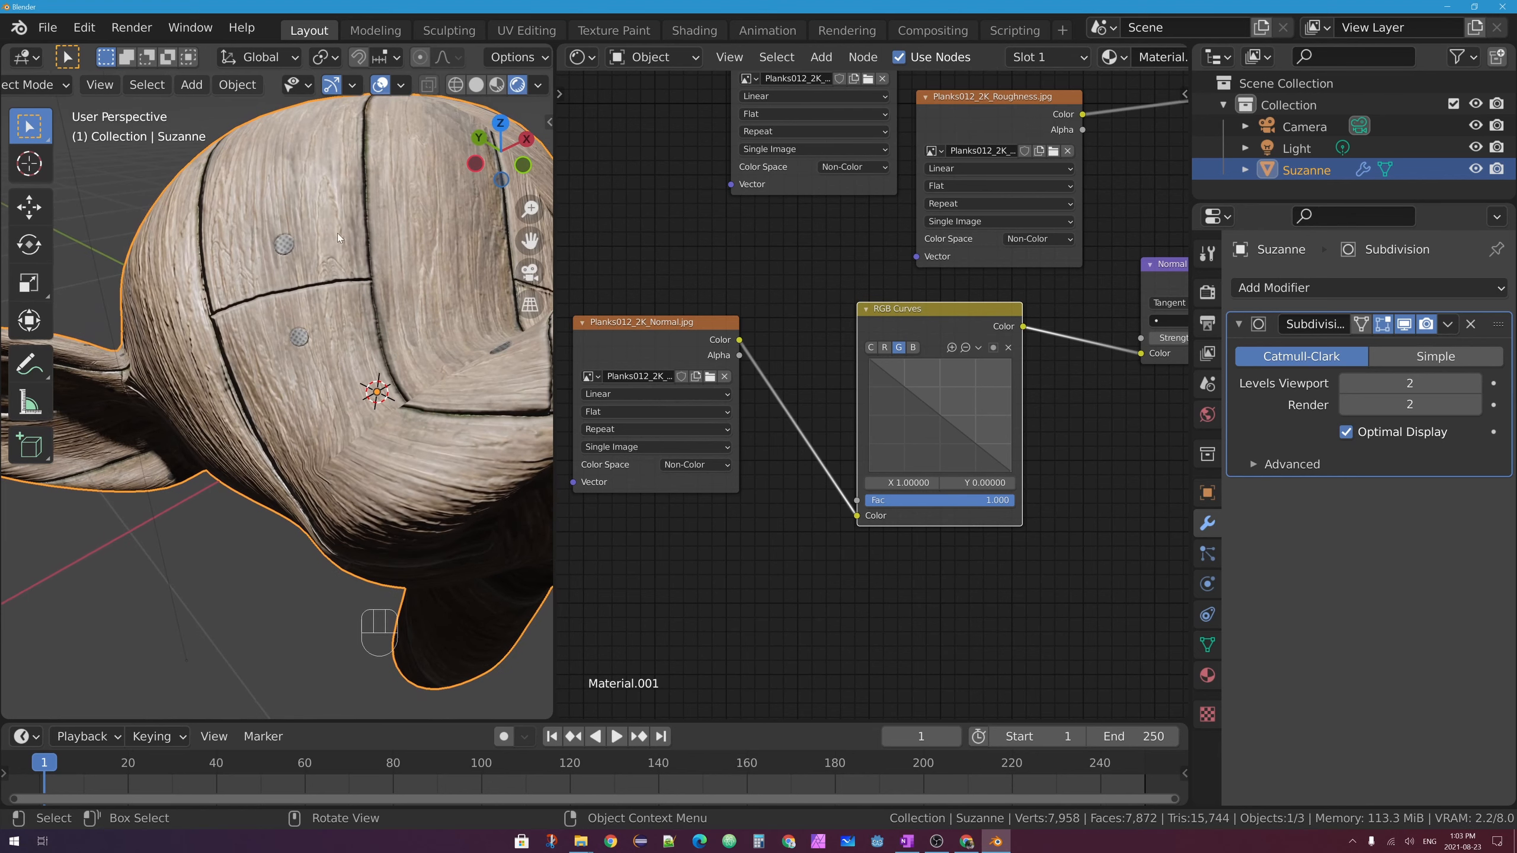
pyautogui.click(931, 318)
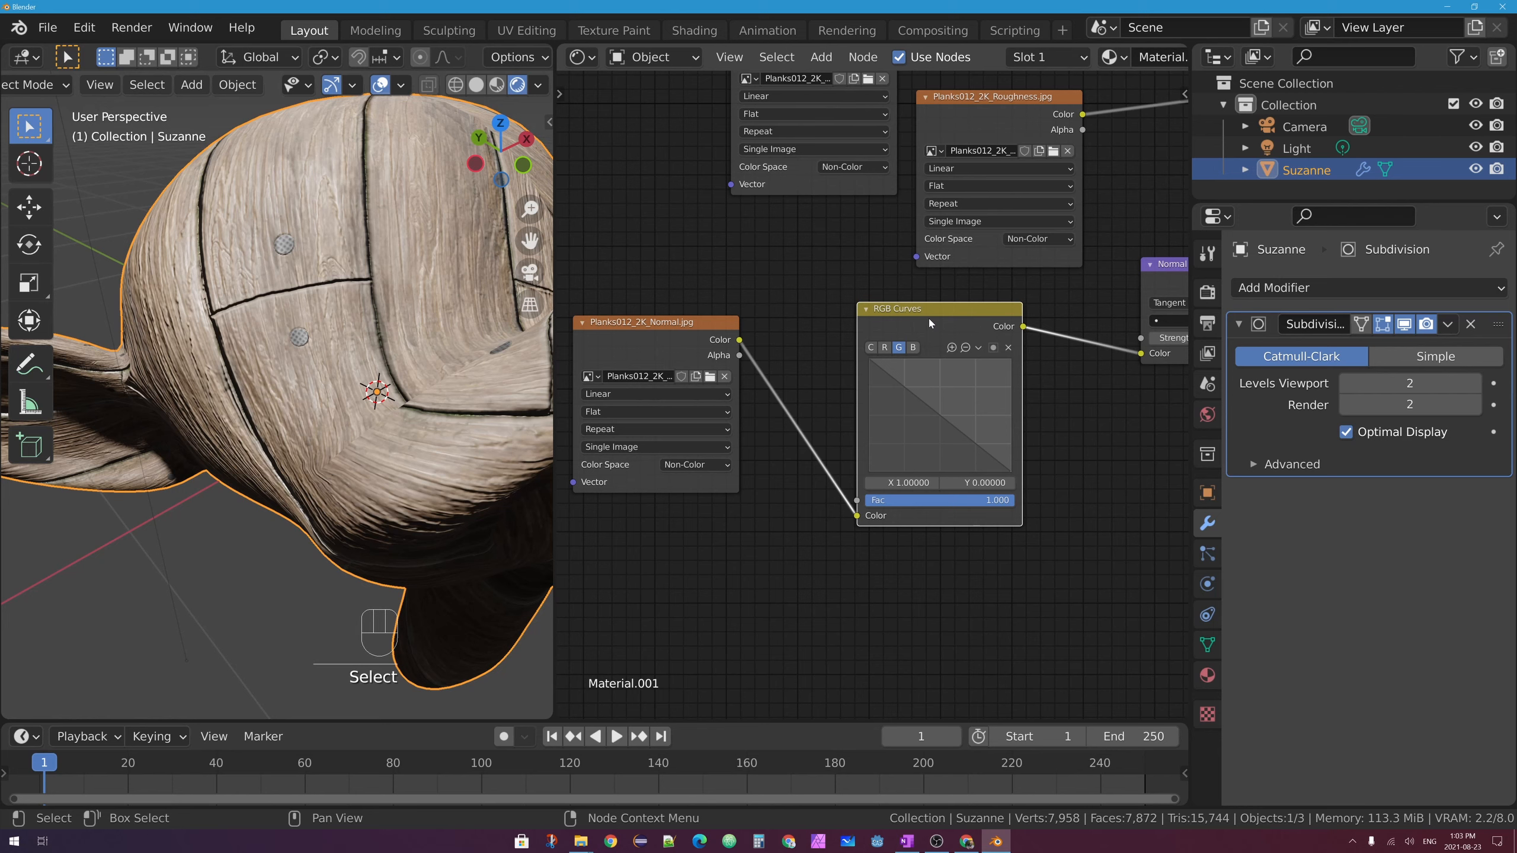
pyautogui.press('m')
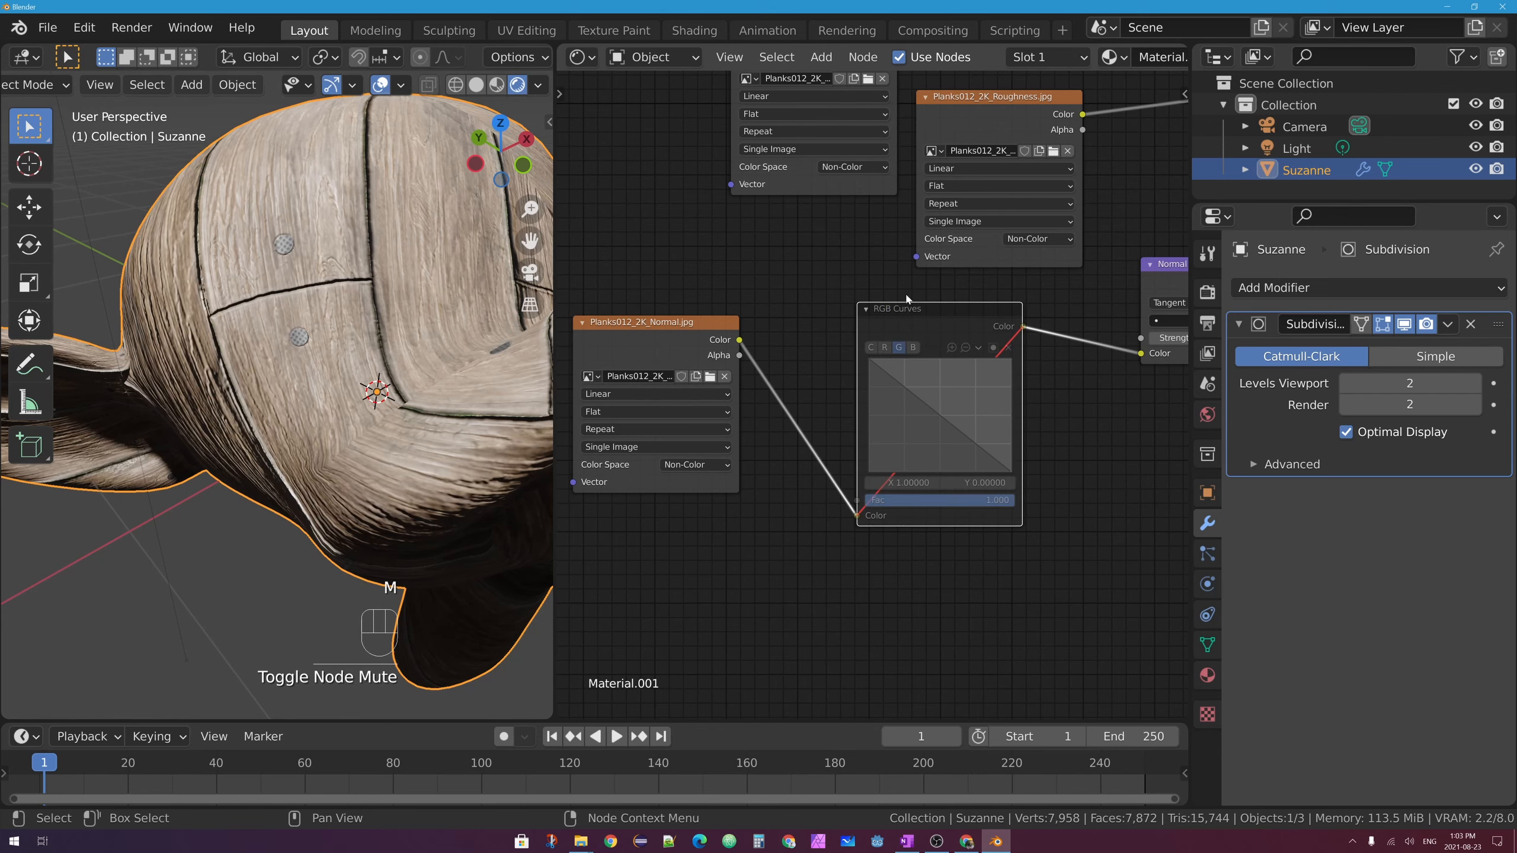
pyautogui.scroll(-4, 352, 259)
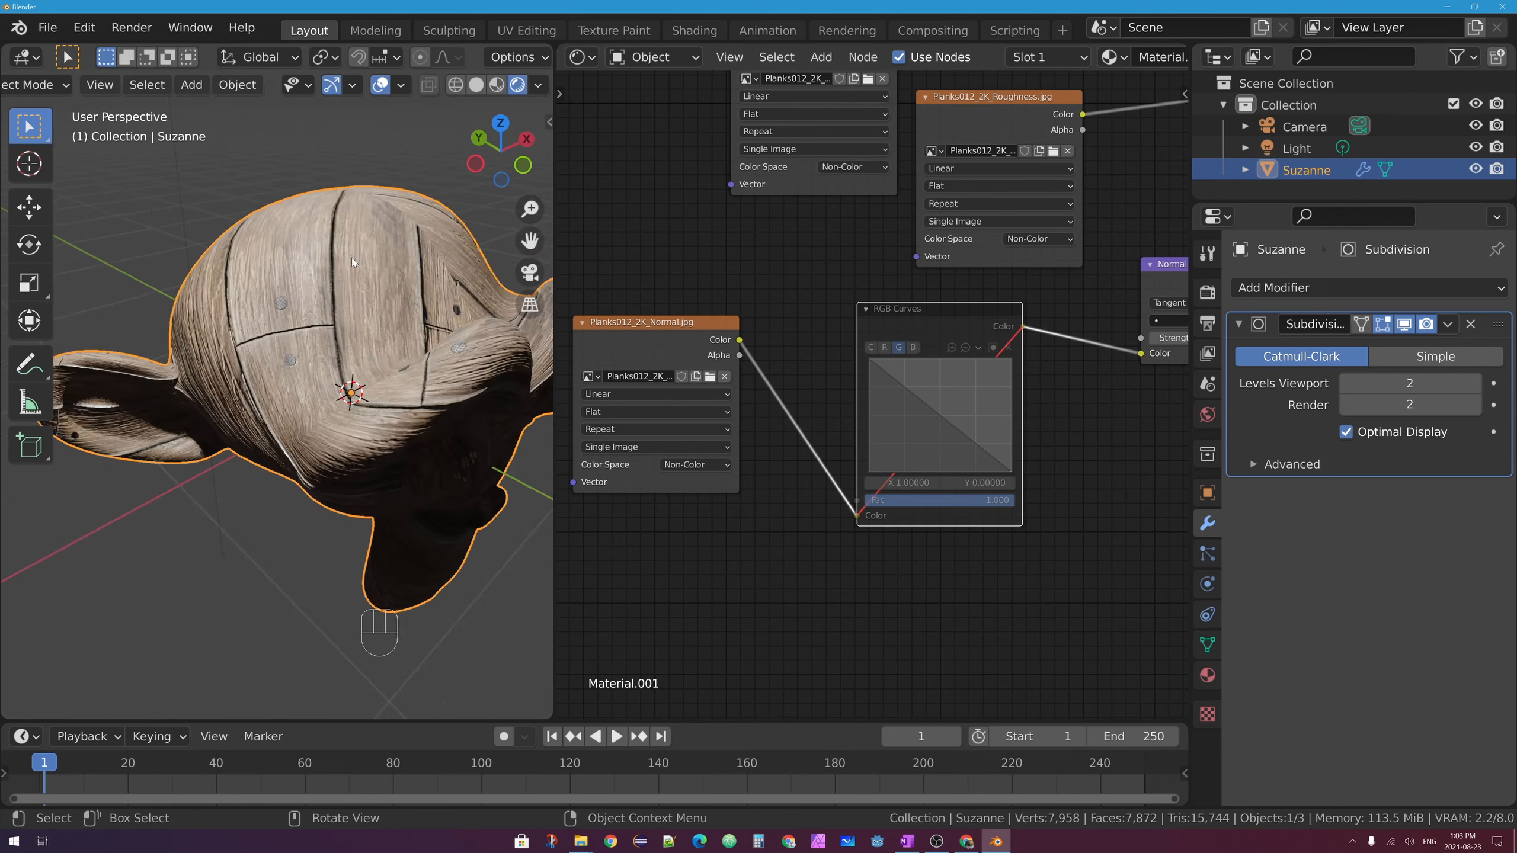
pyautogui.moveTo(328, 320); pyautogui.dragTo(358, 335, button='middle')
pyautogui.scroll(4, 344, 354)
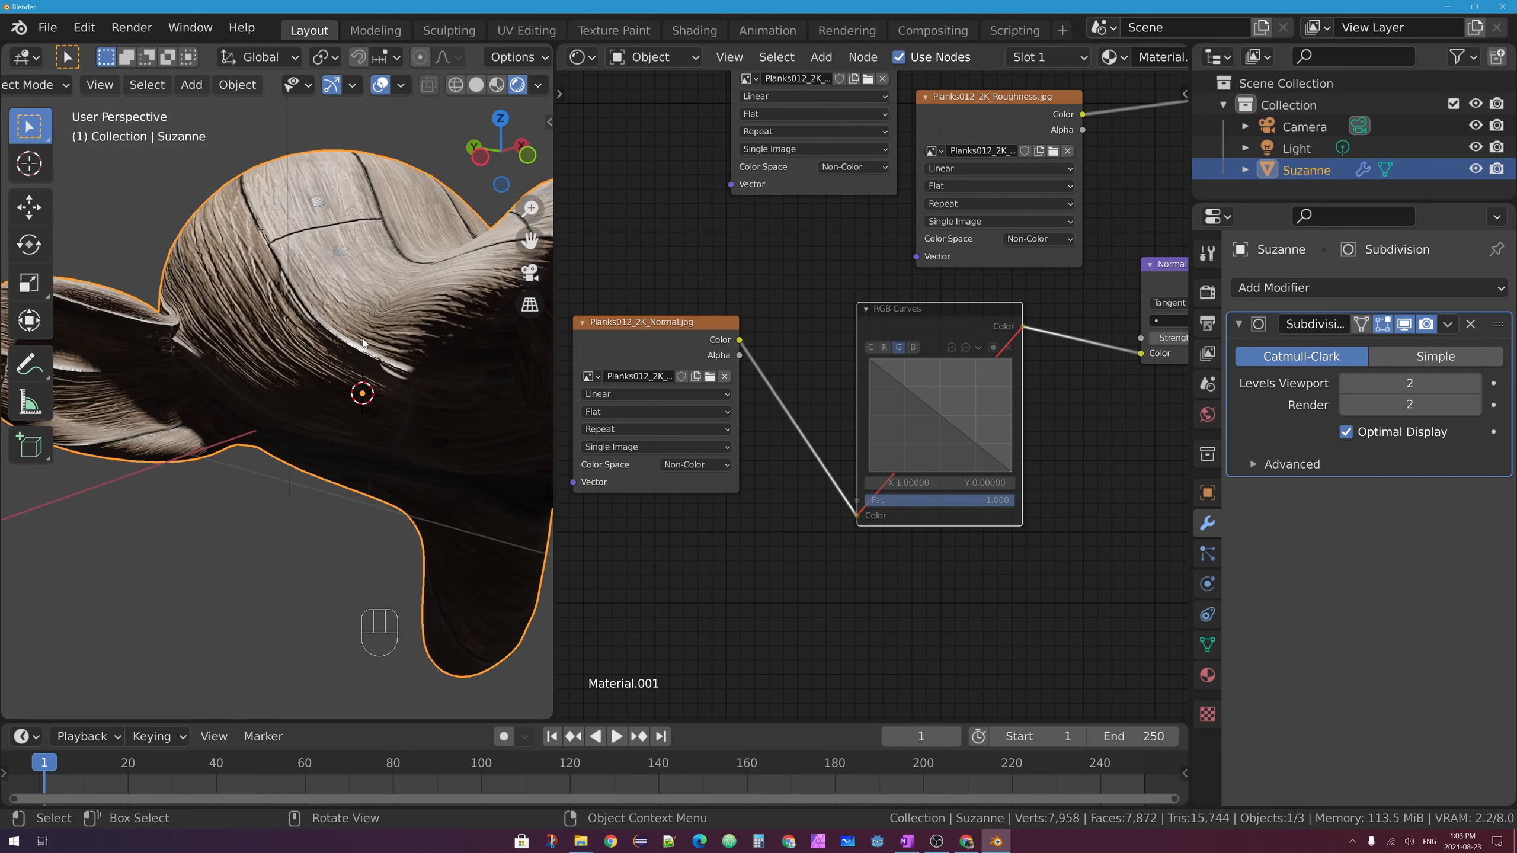
pyautogui.moveTo(357, 337); pyautogui.dragTo(235, 301, button='middle')
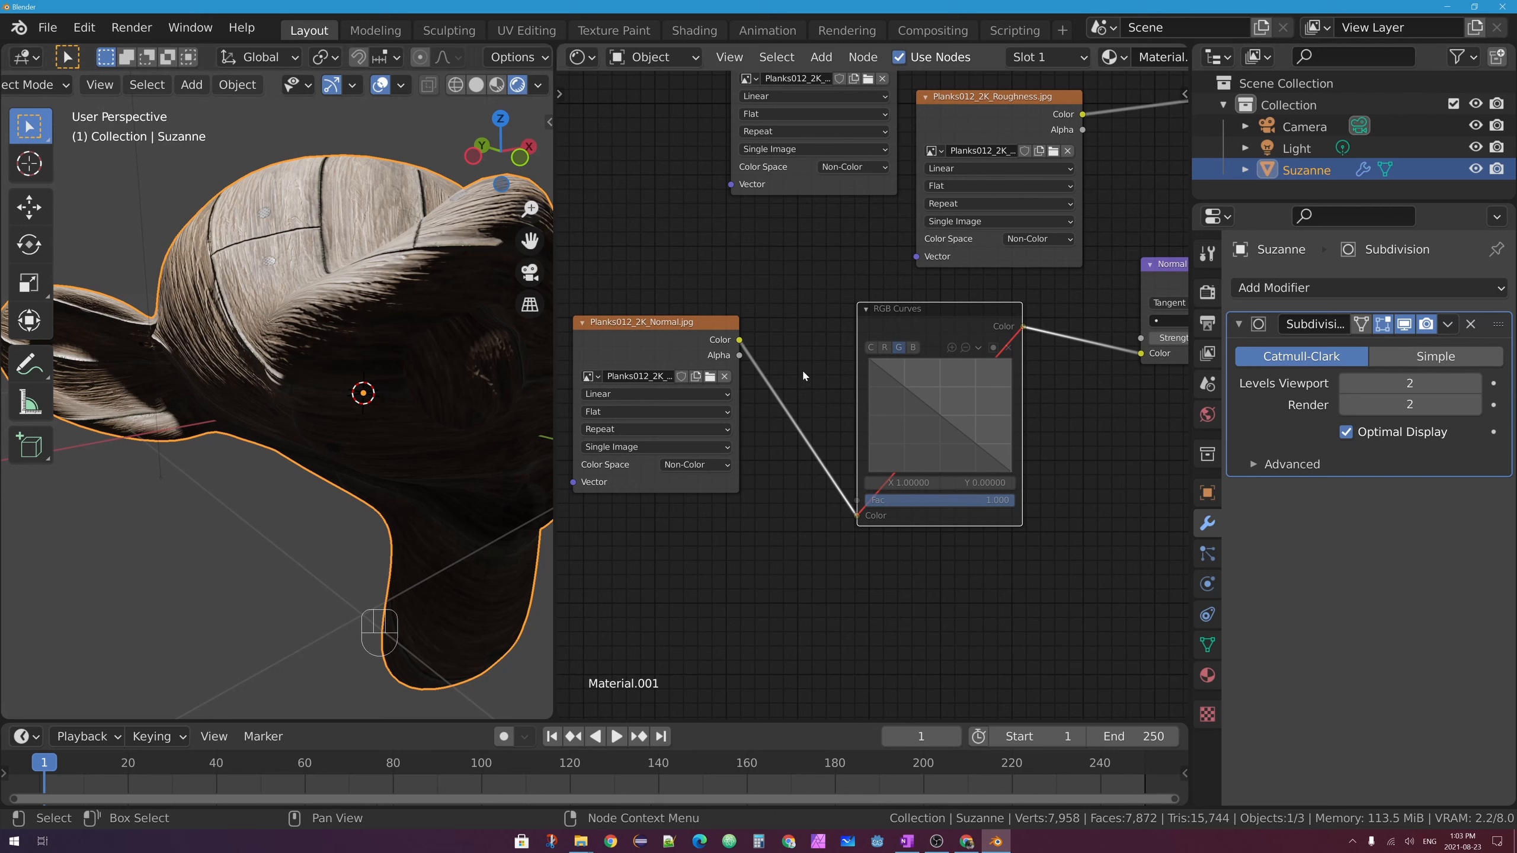
# Toggle the RGB Curves node's mute repeatedly to compare the groove shading, ending with the node unmuted
pyautogui.click(921, 326)
pyautogui.press('m')
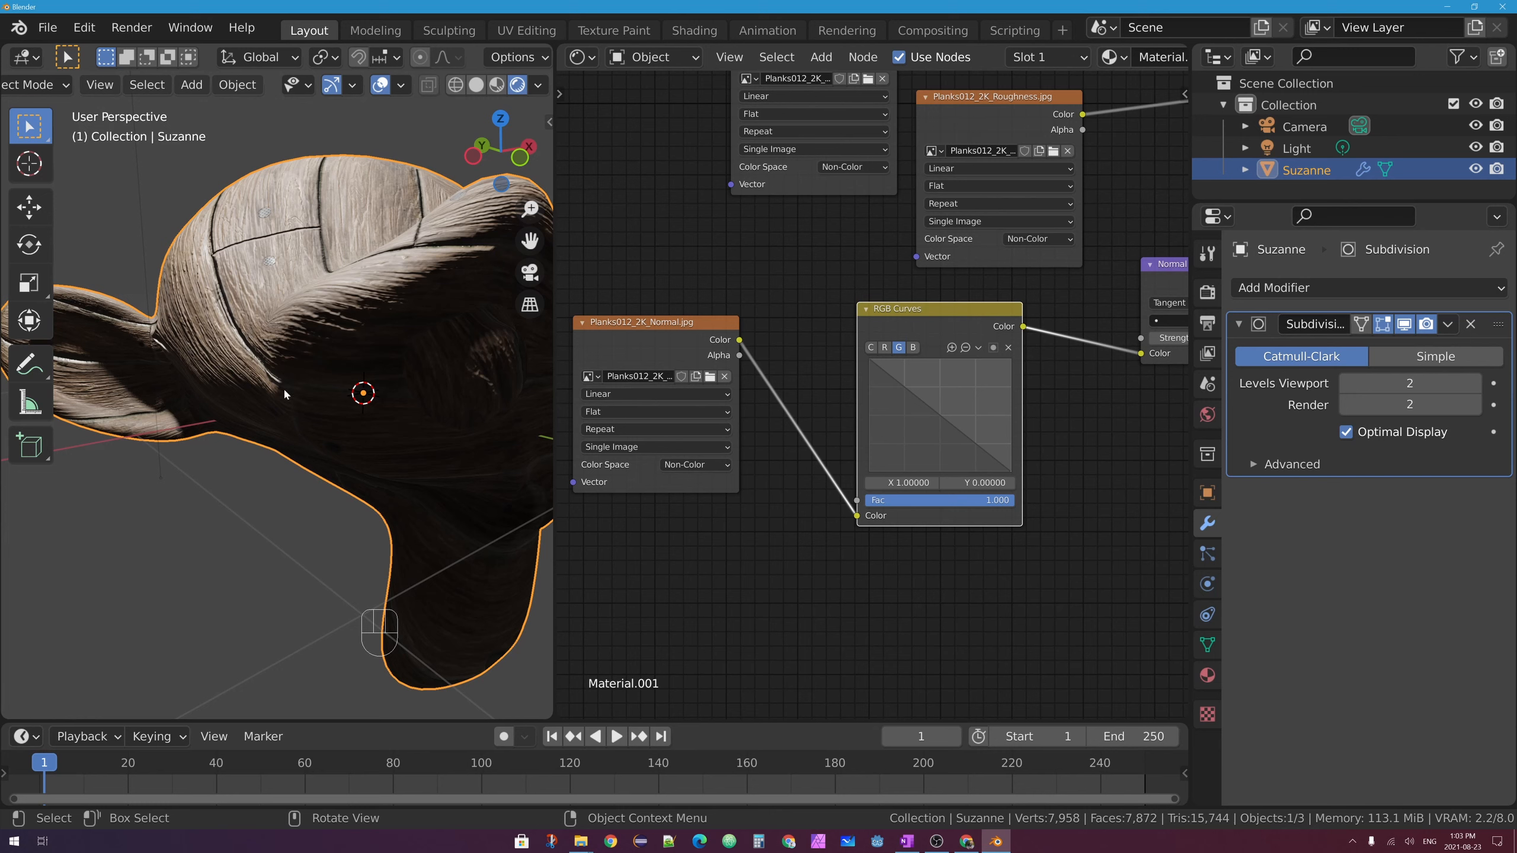
pyautogui.click(910, 321)
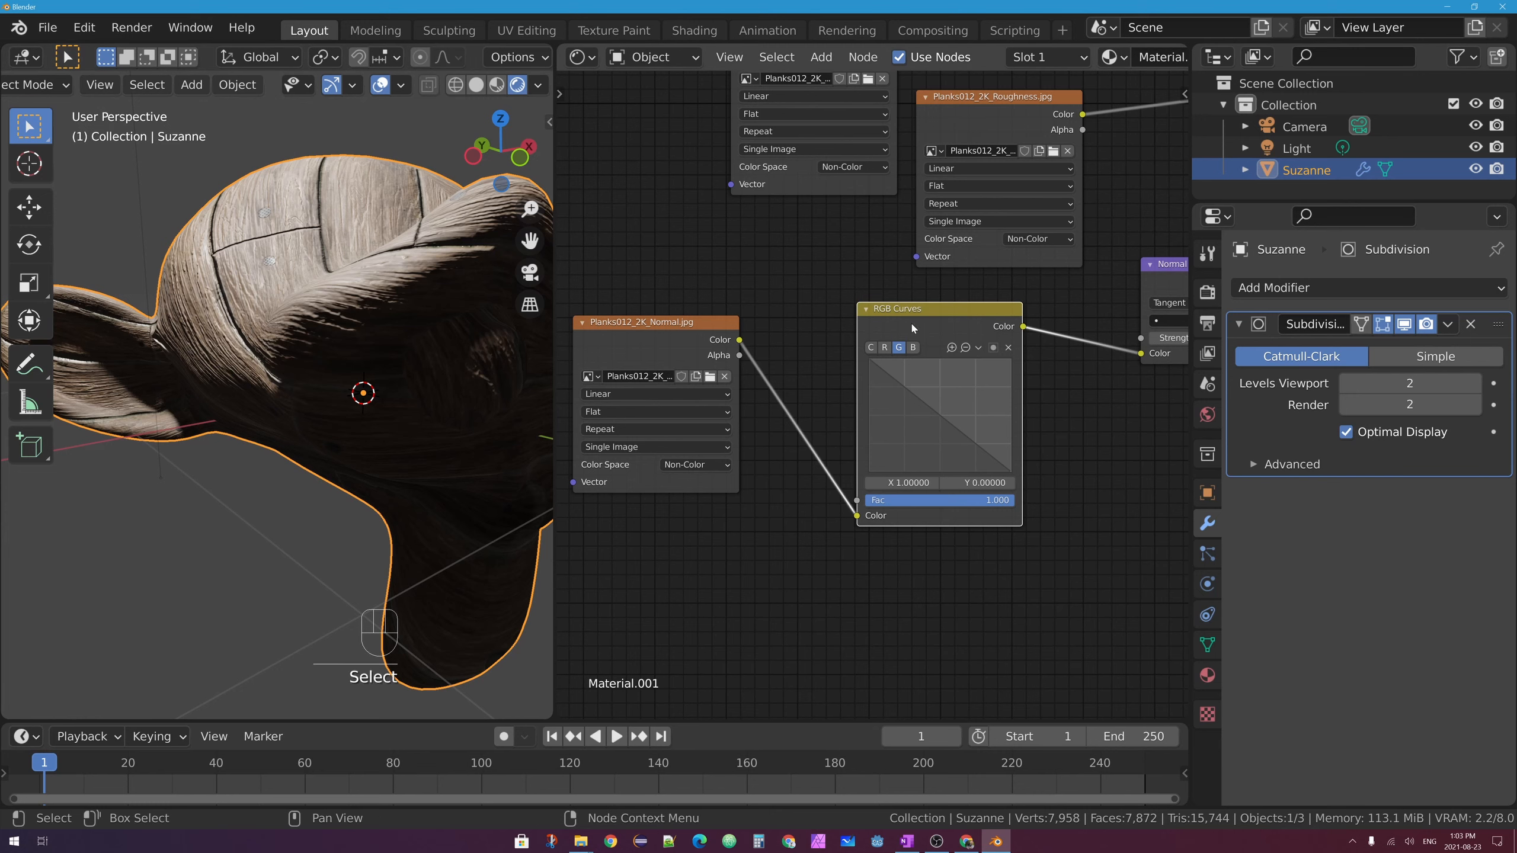
pyautogui.press('m')
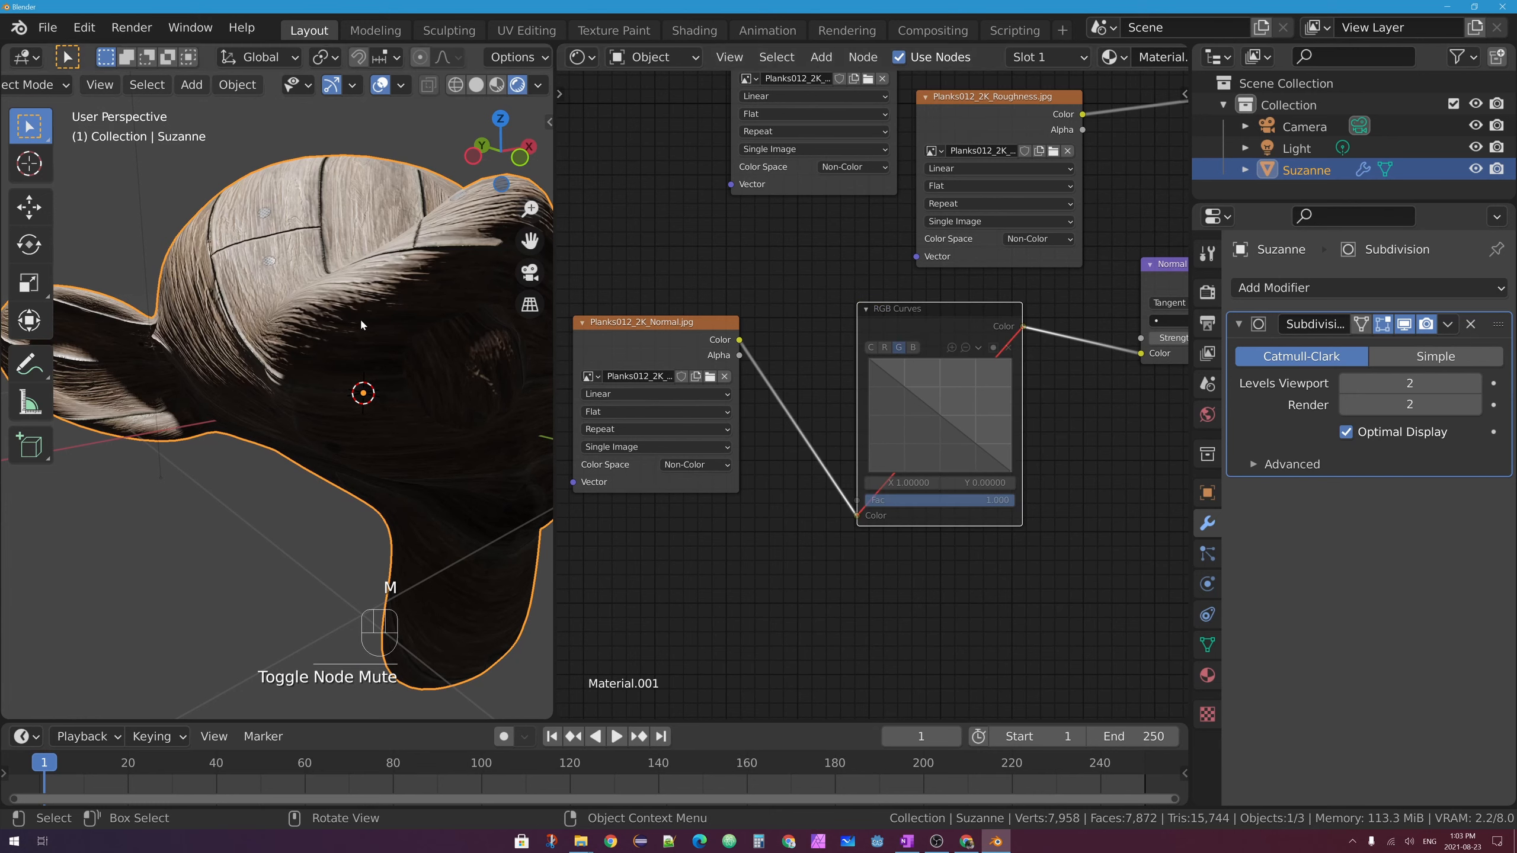
pyautogui.click(897, 327)
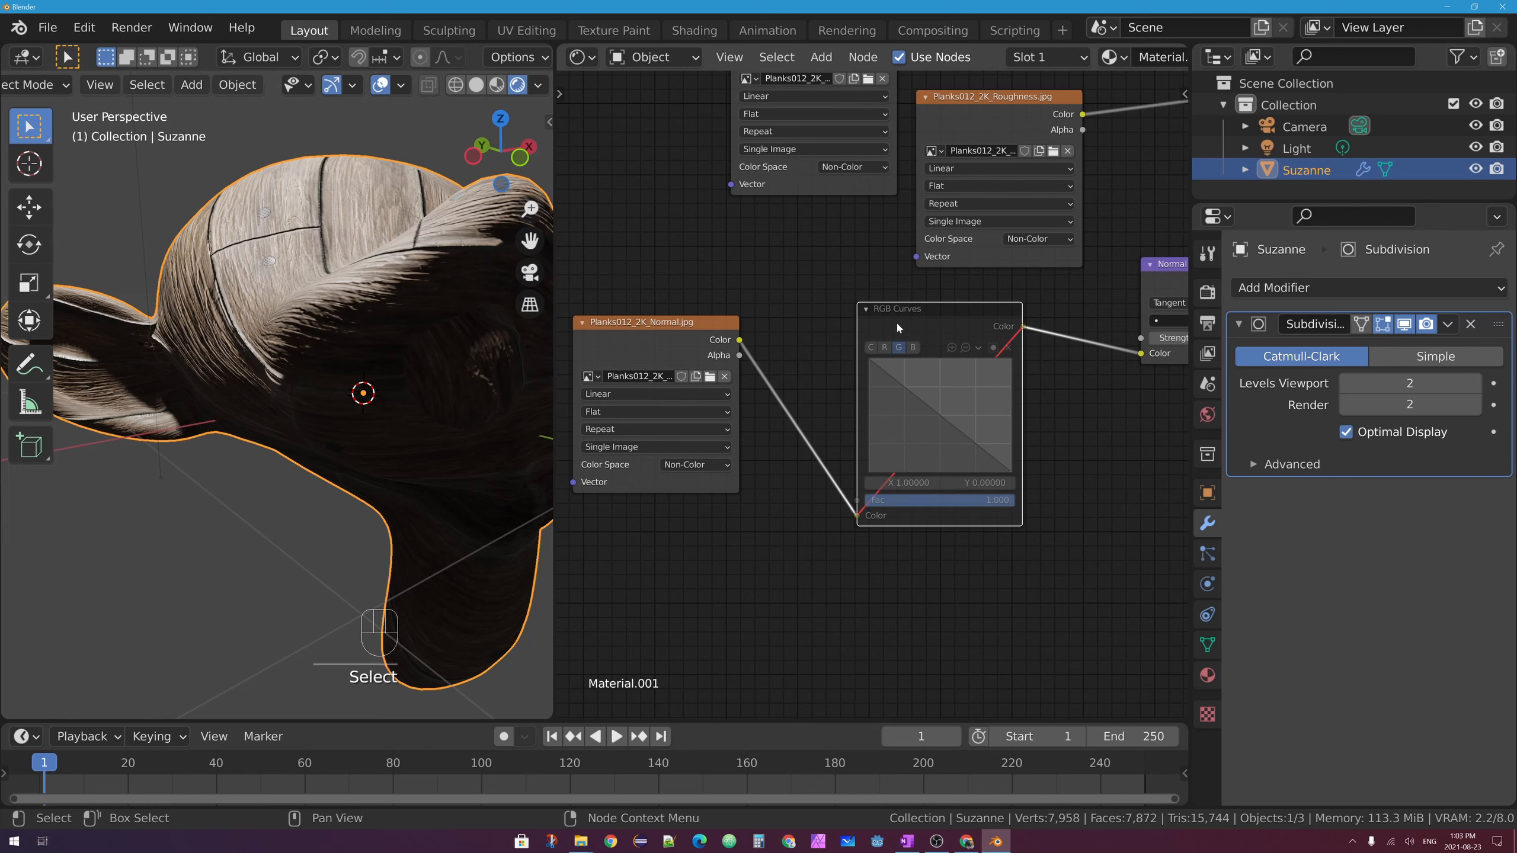
pyautogui.press('m')
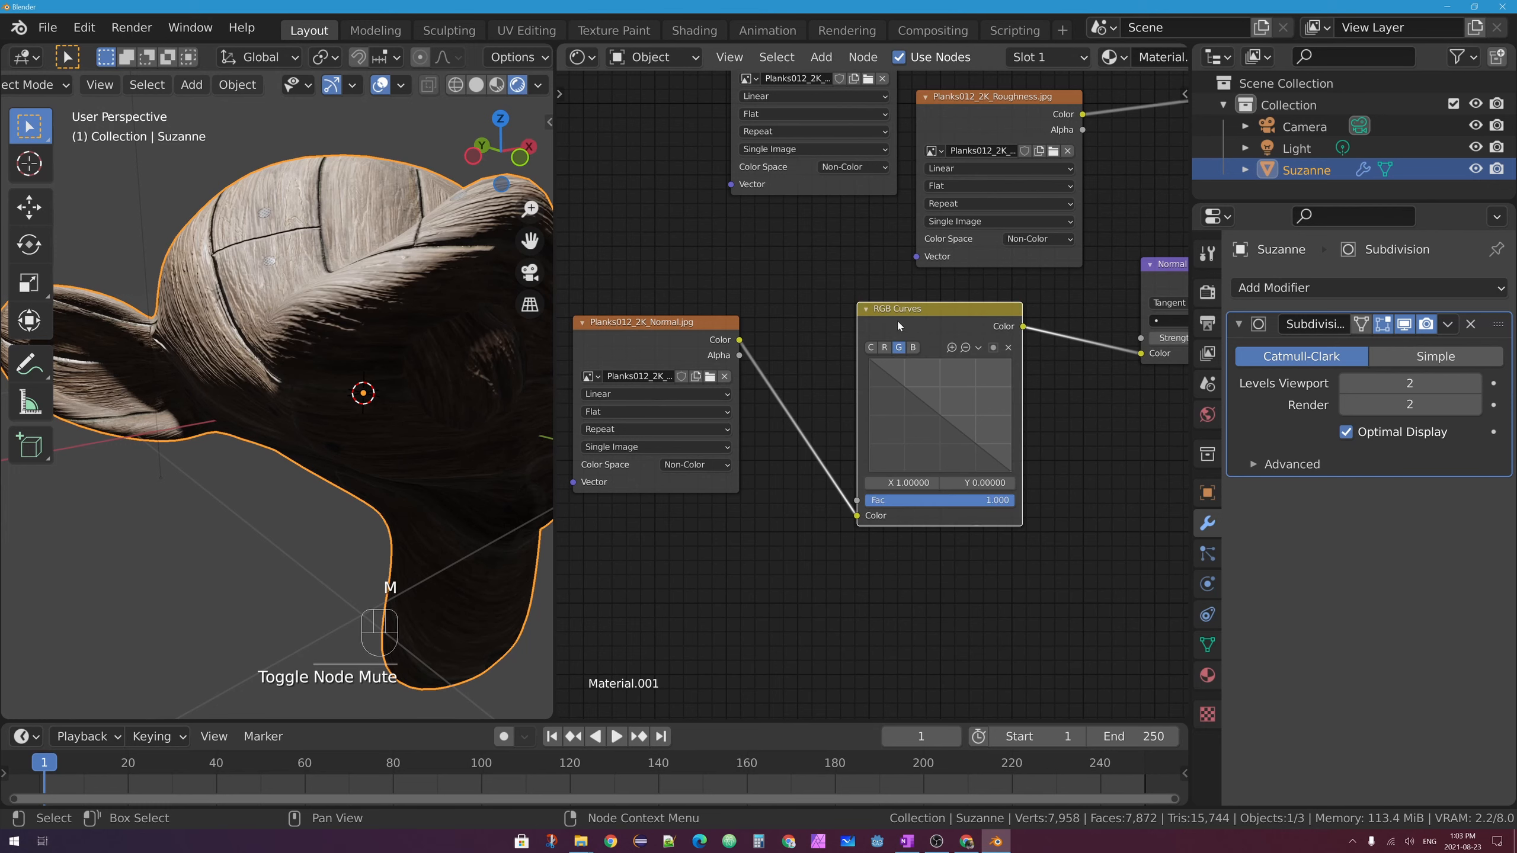
pyautogui.press('m')
pyautogui.press('m')
pyautogui.press('m')
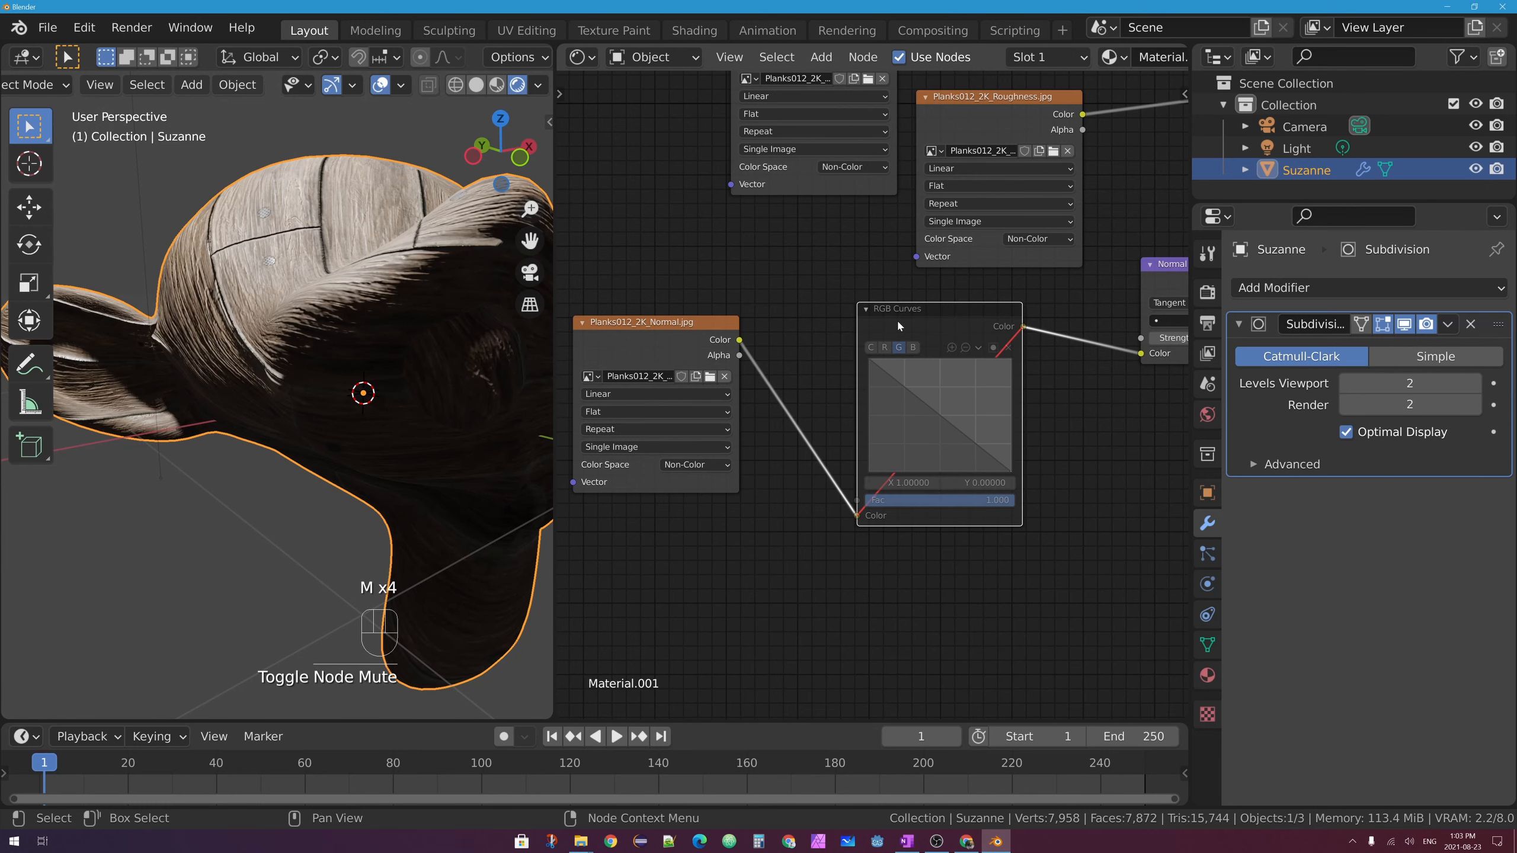
pyautogui.press('m')
pyautogui.press('m')
pyautogui.press('m')
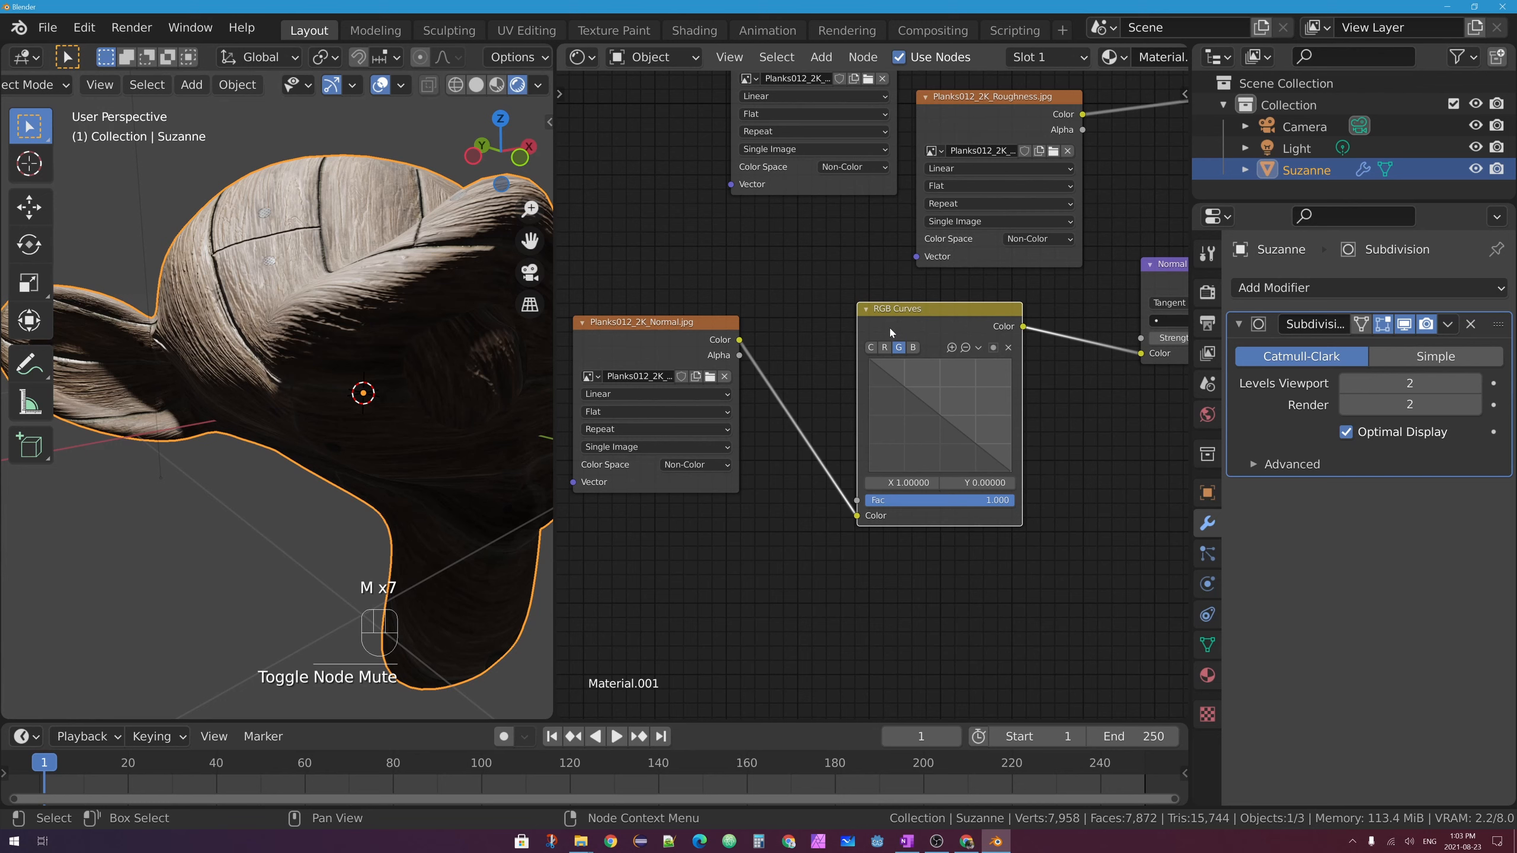
# Remove the RGB Curves node while keeping its link, and insert a Separate RGB node between the normal map image and the Normal Map node
pyautogui.moveTo(943, 317); pyautogui.dragTo(882, 338, button='middle')
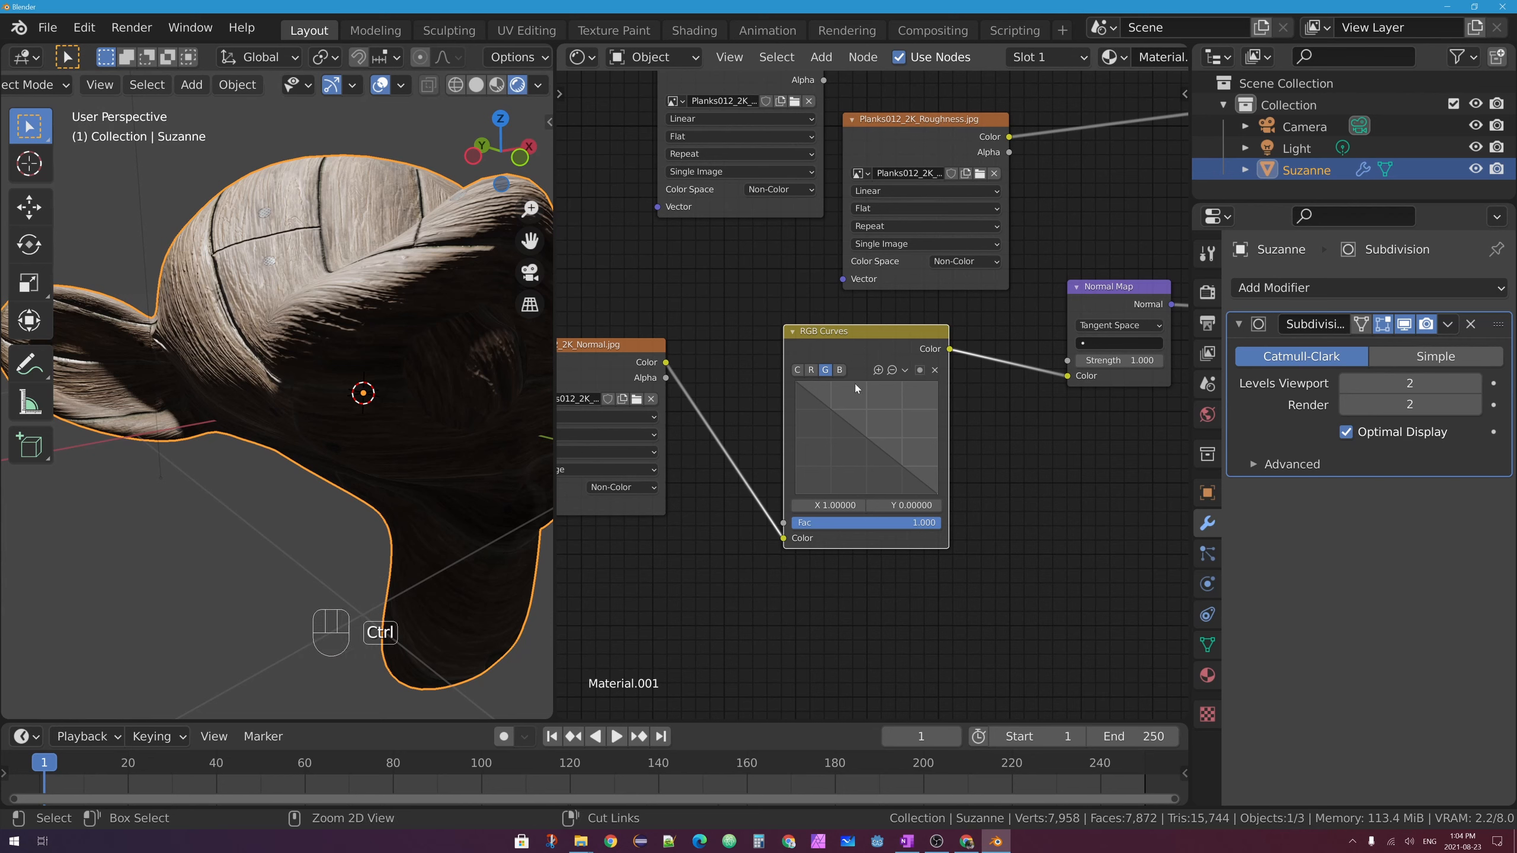
pyautogui.hotkey('ctrl', 'x')
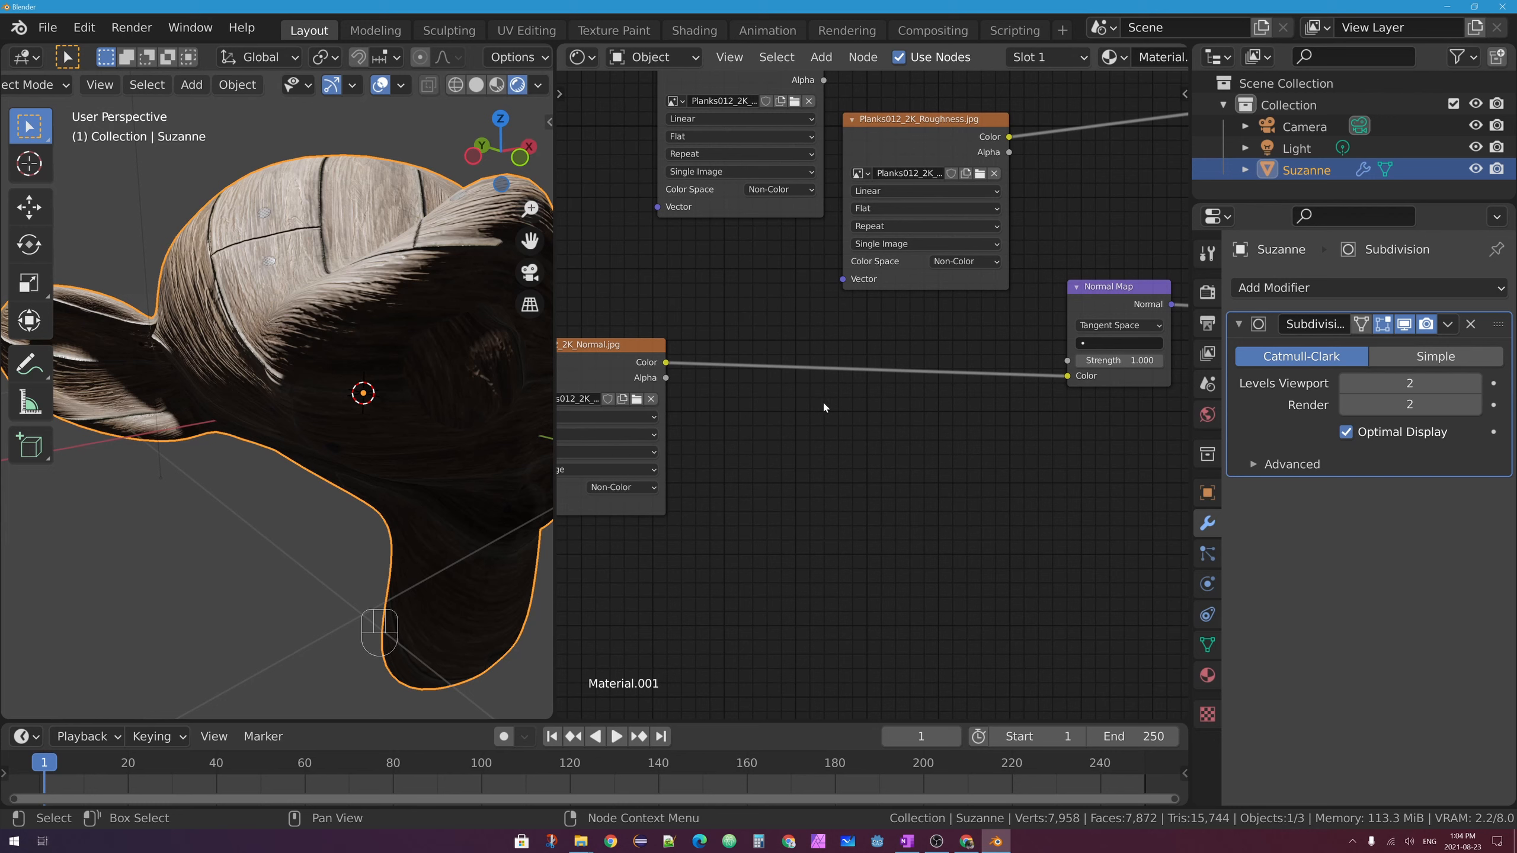
pyautogui.hotkey('shift', 'a')
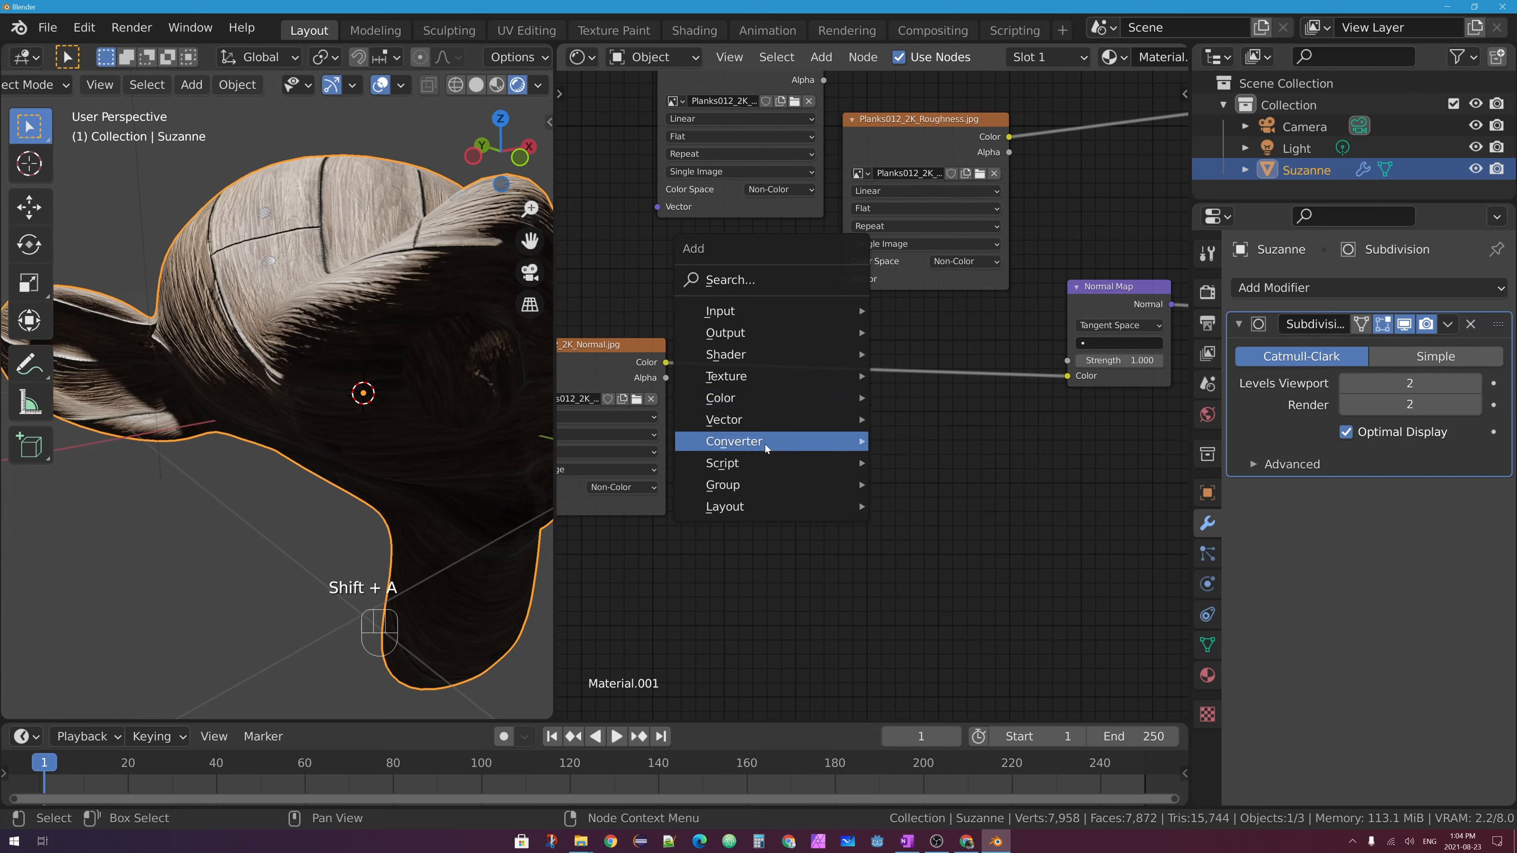
pyautogui.moveTo(767, 447)
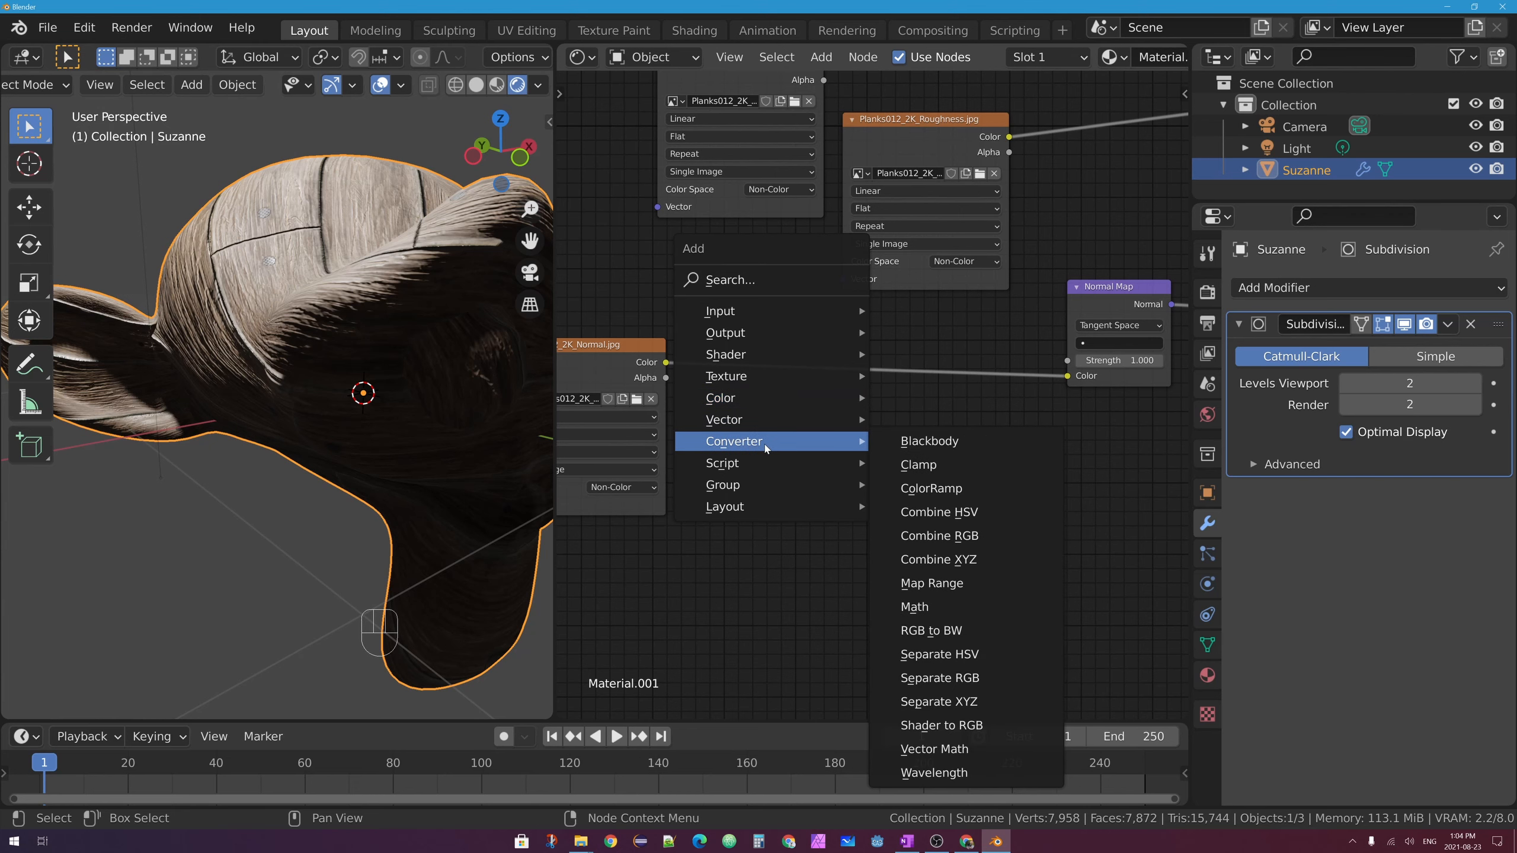
pyautogui.click(976, 681)
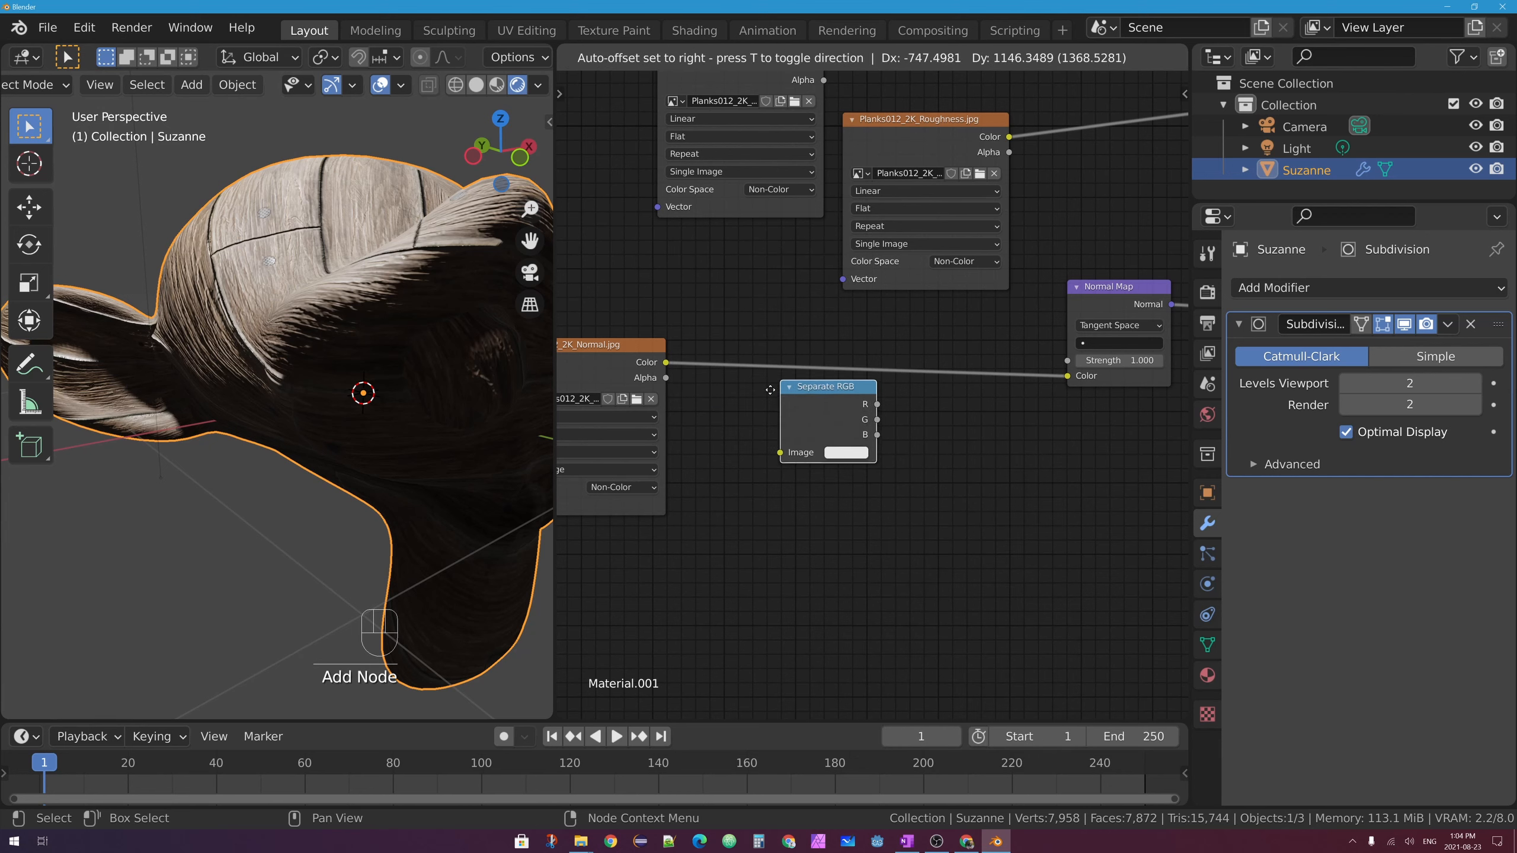
pyautogui.click(722, 324)
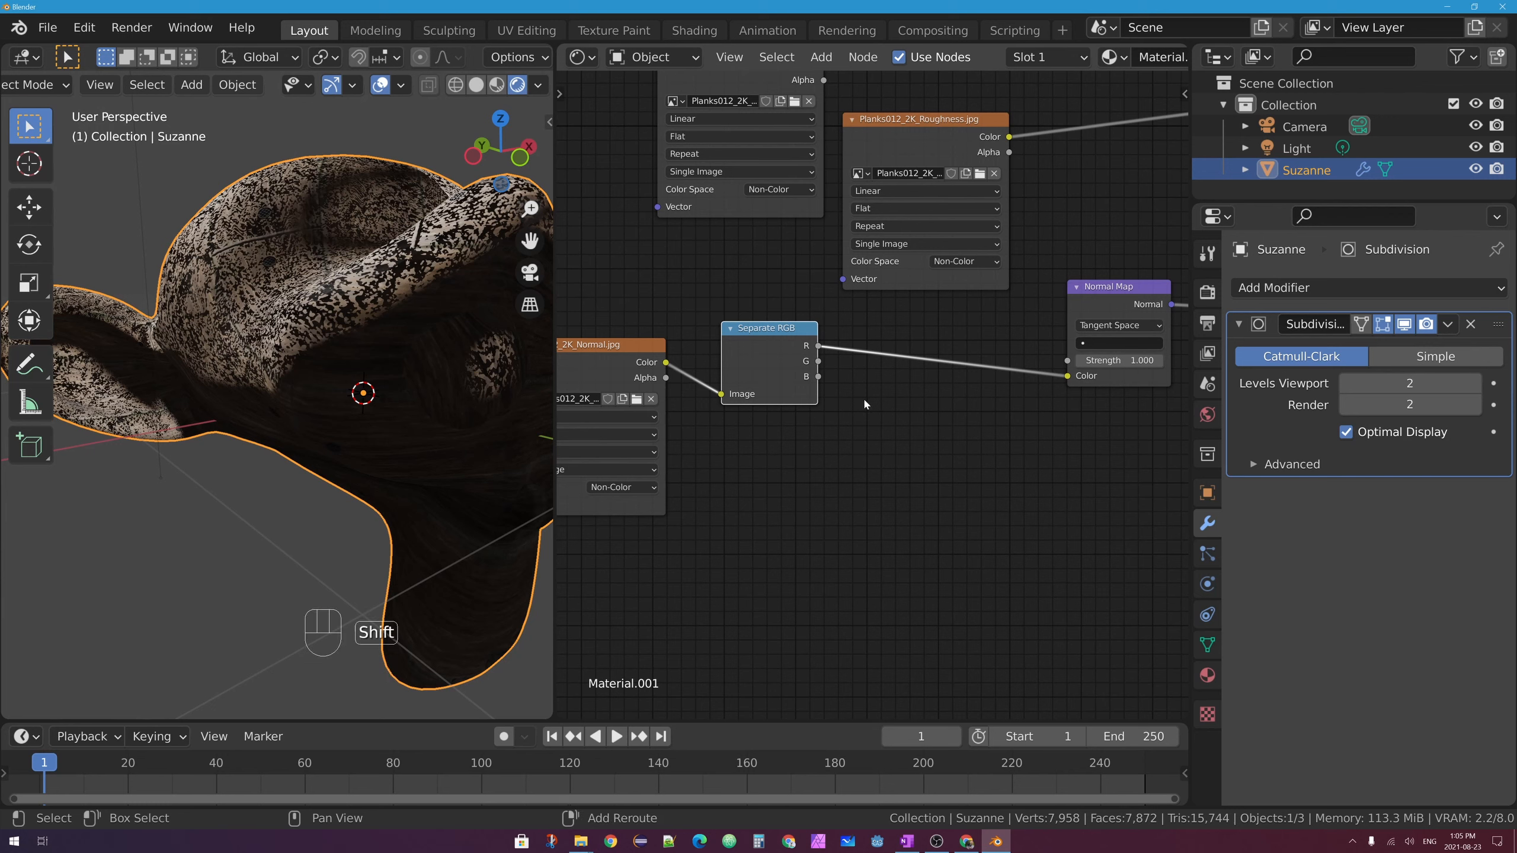
# Insert a Combine RGB node into the link between the Separate RGB and Normal Map nodes
pyautogui.hotkey('shift', 'a')
pyautogui.moveTo(866, 404)
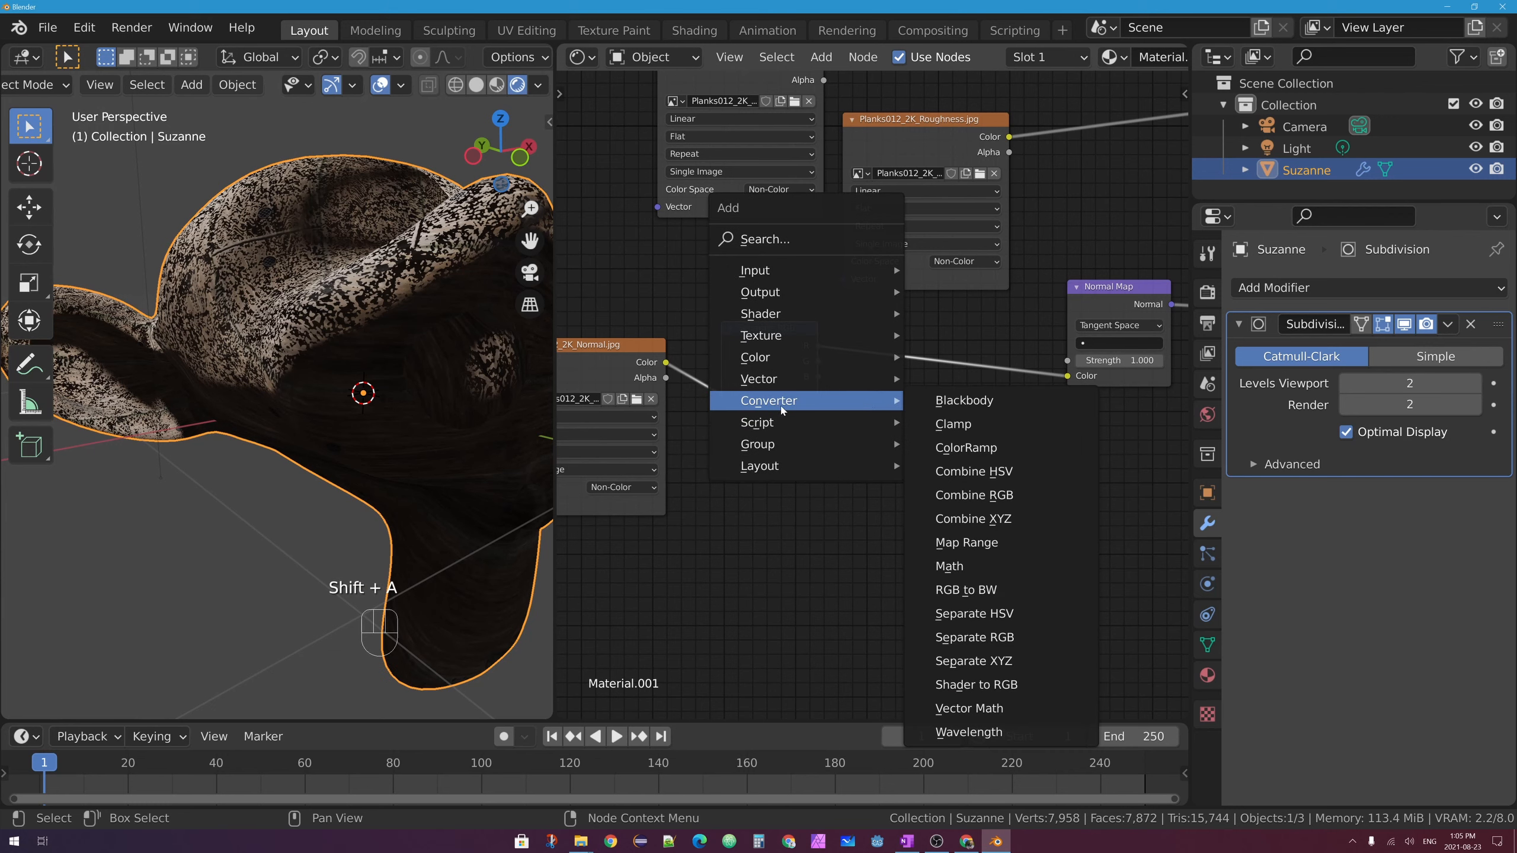
pyautogui.click(975, 496)
pyautogui.click(940, 341)
# Adjust the spacing of the normal map image, Separate RGB and Combine RGB nodes, and link the G and B outputs to the matching inputs
pyautogui.moveTo(884, 443); pyautogui.dragTo(936, 423, button='middle')
pyautogui.moveTo(823, 309); pyautogui.dragTo(788, 304)
pyautogui.moveTo(669, 326); pyautogui.dragTo(647, 333)
pyautogui.moveTo(999, 312); pyautogui.dragTo(989, 306)
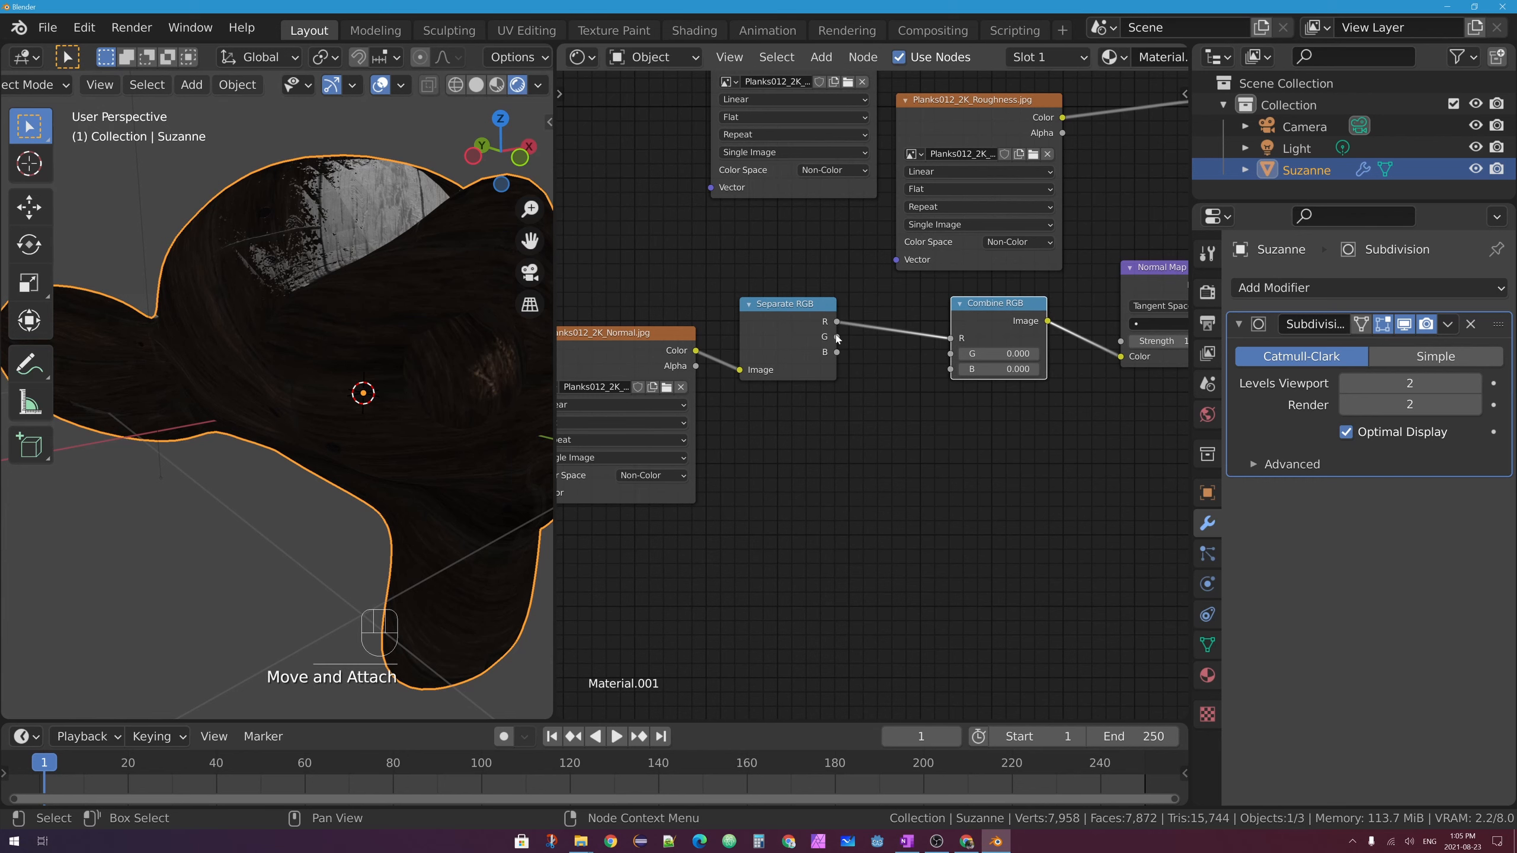
pyautogui.moveTo(837, 337); pyautogui.dragTo(951, 369)
pyautogui.moveTo(1014, 310); pyautogui.dragTo(971, 317, button='middle')
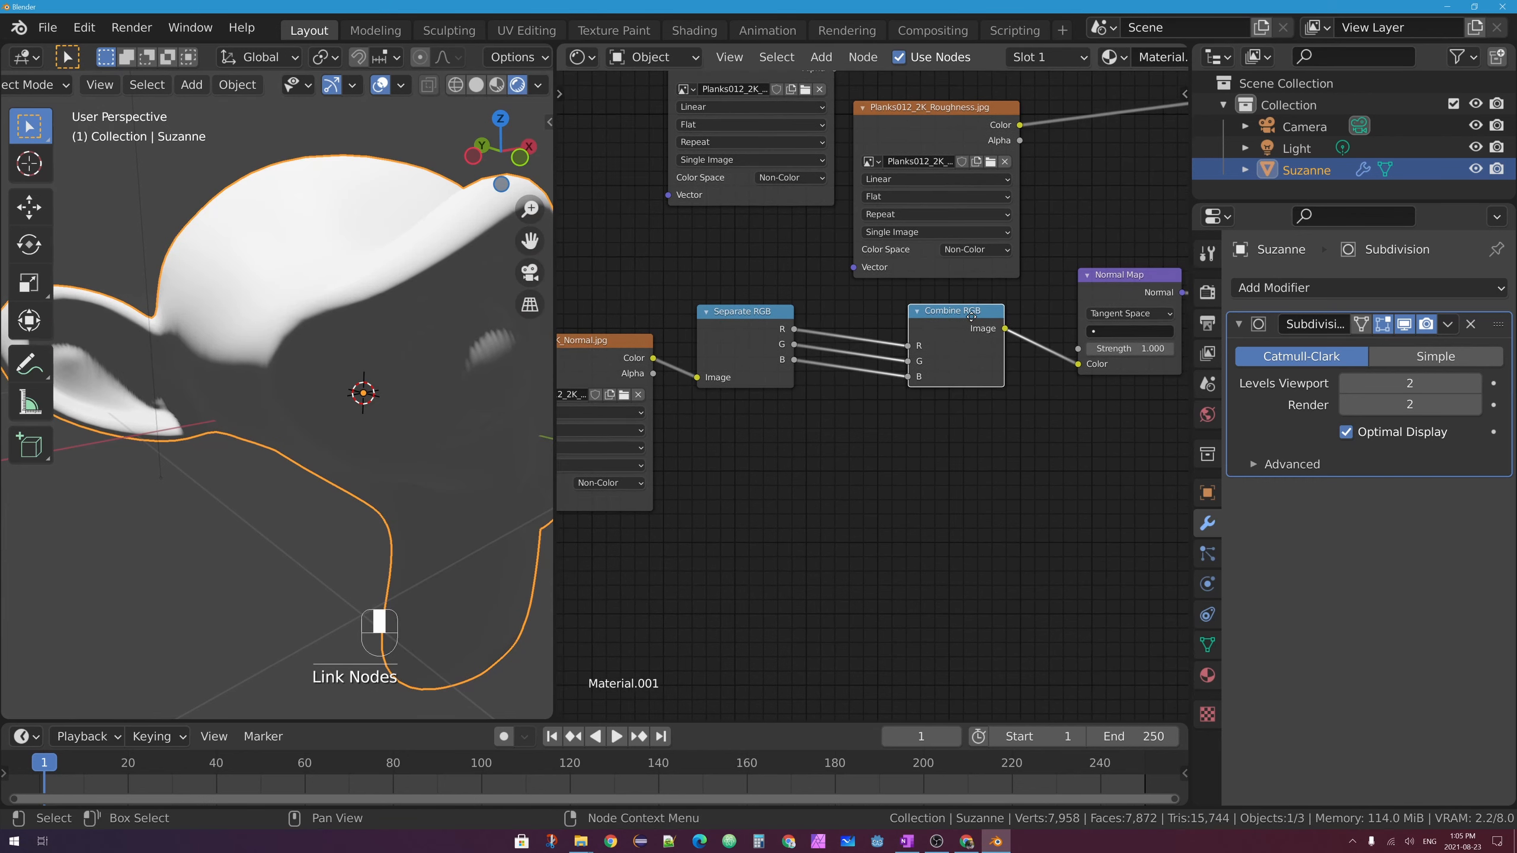
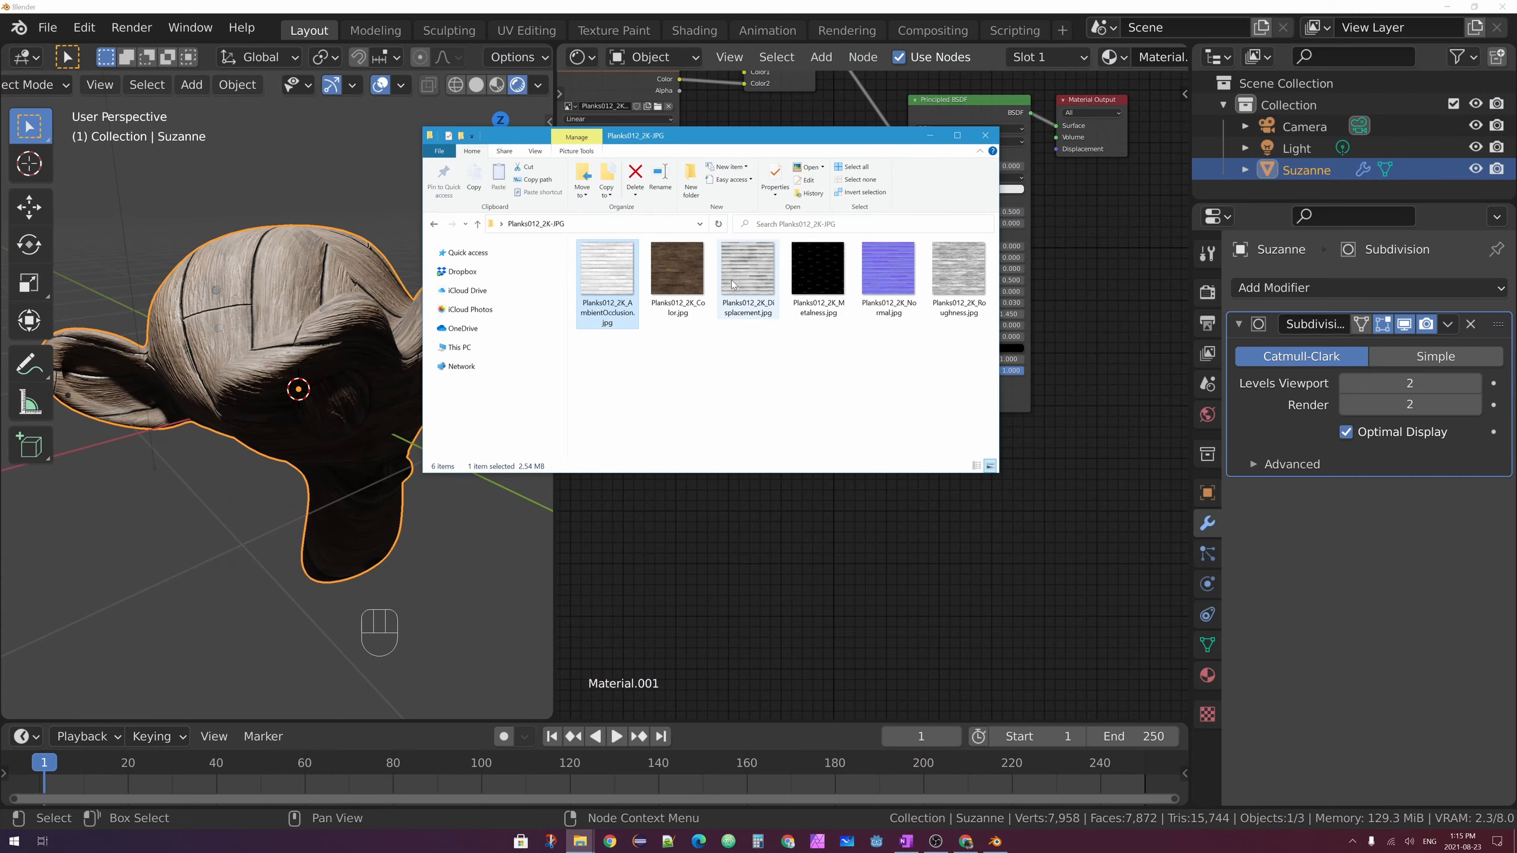
# View the Planks012_2K_Displacement.jpg map from the Planks012_2K-JPG folder, close it, and return to Blender
pyautogui.doubleClick(756, 276)
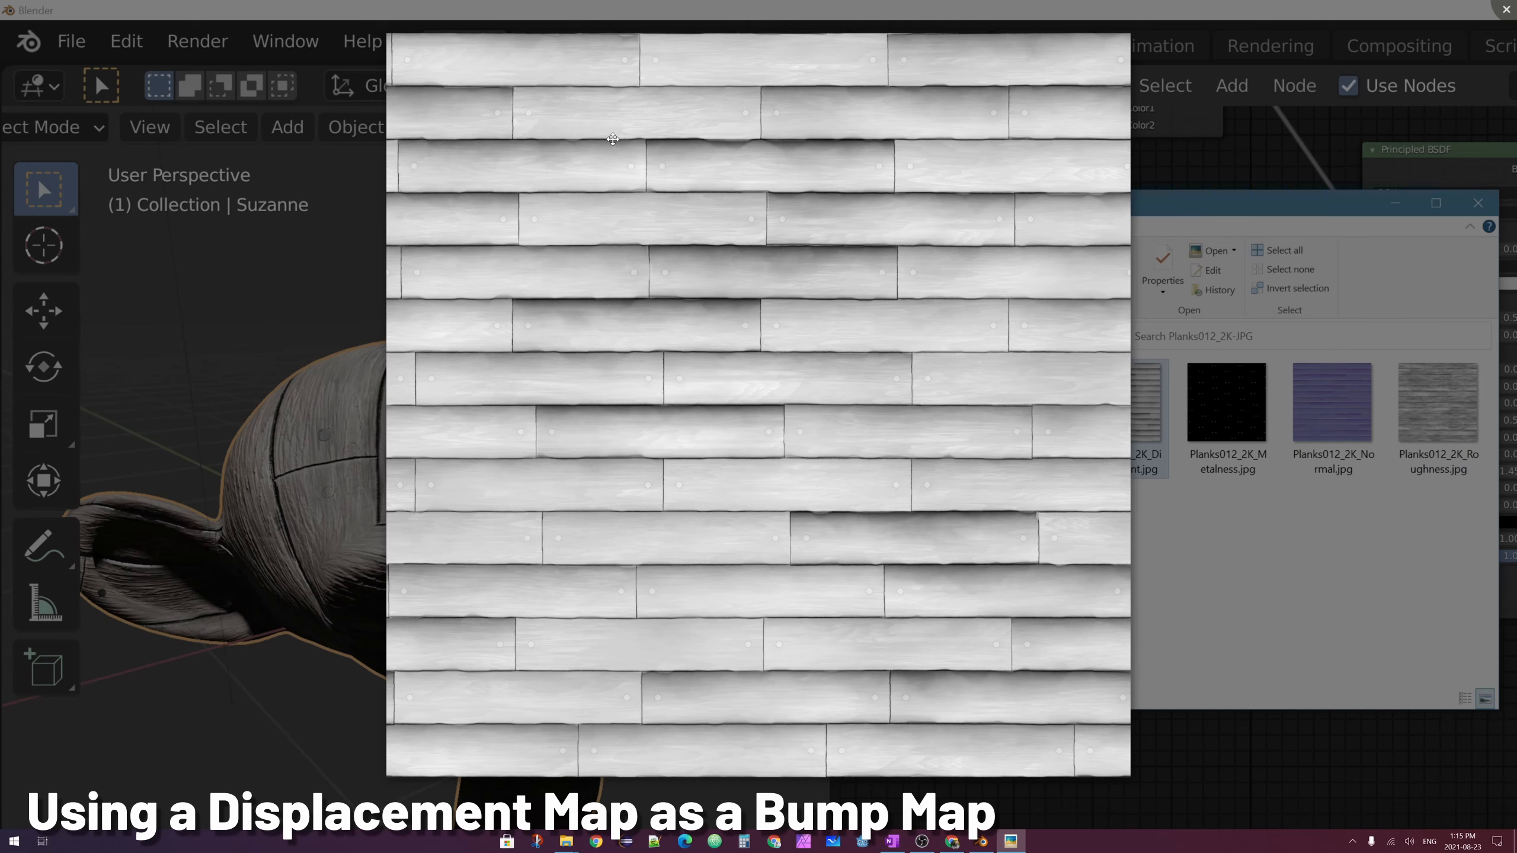
pyautogui.press('Escape')
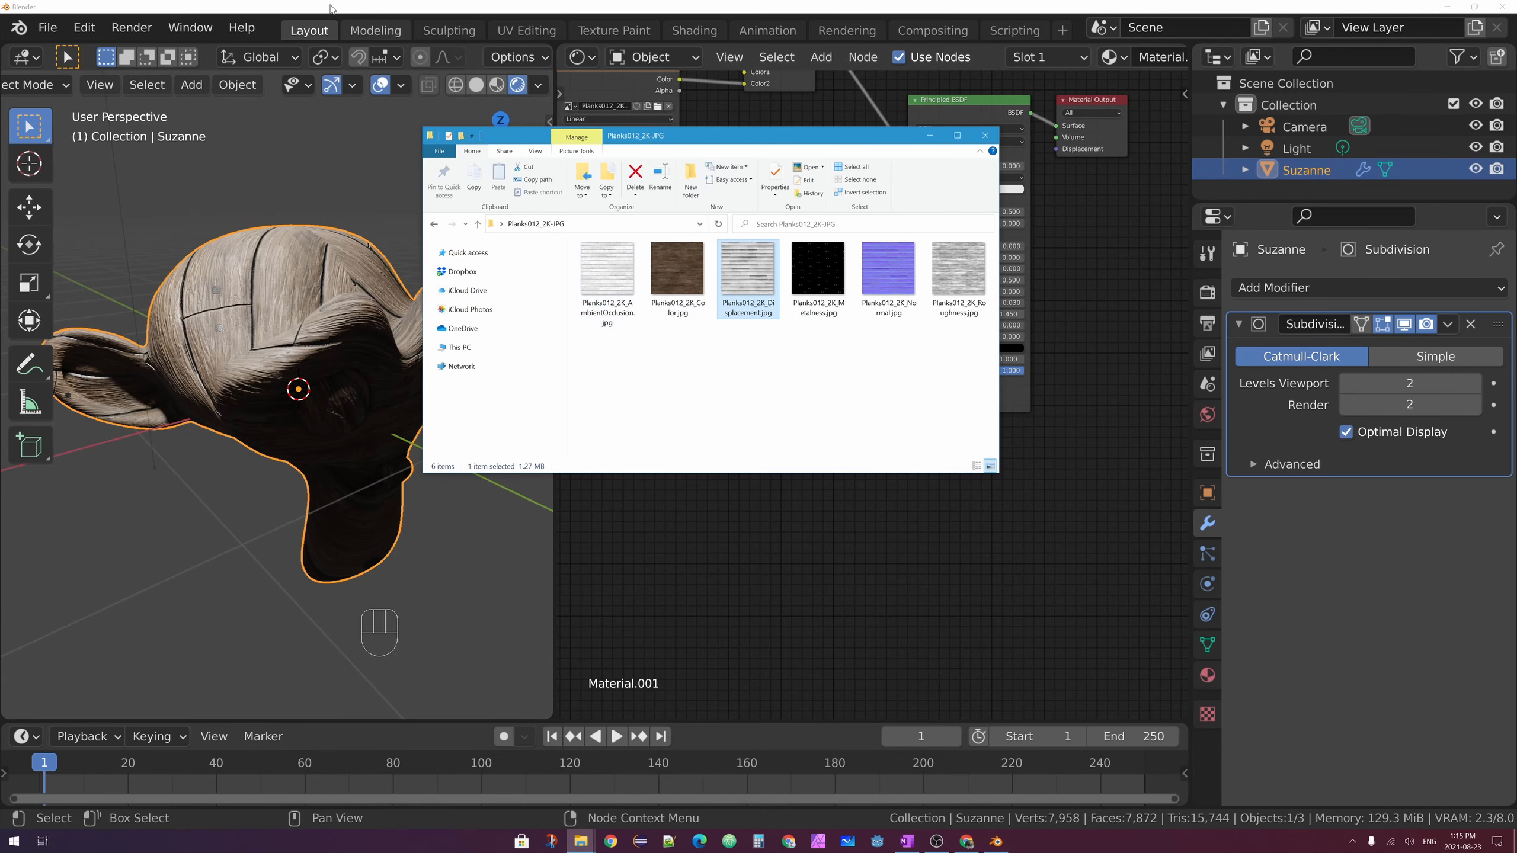
pyautogui.click(331, 8)
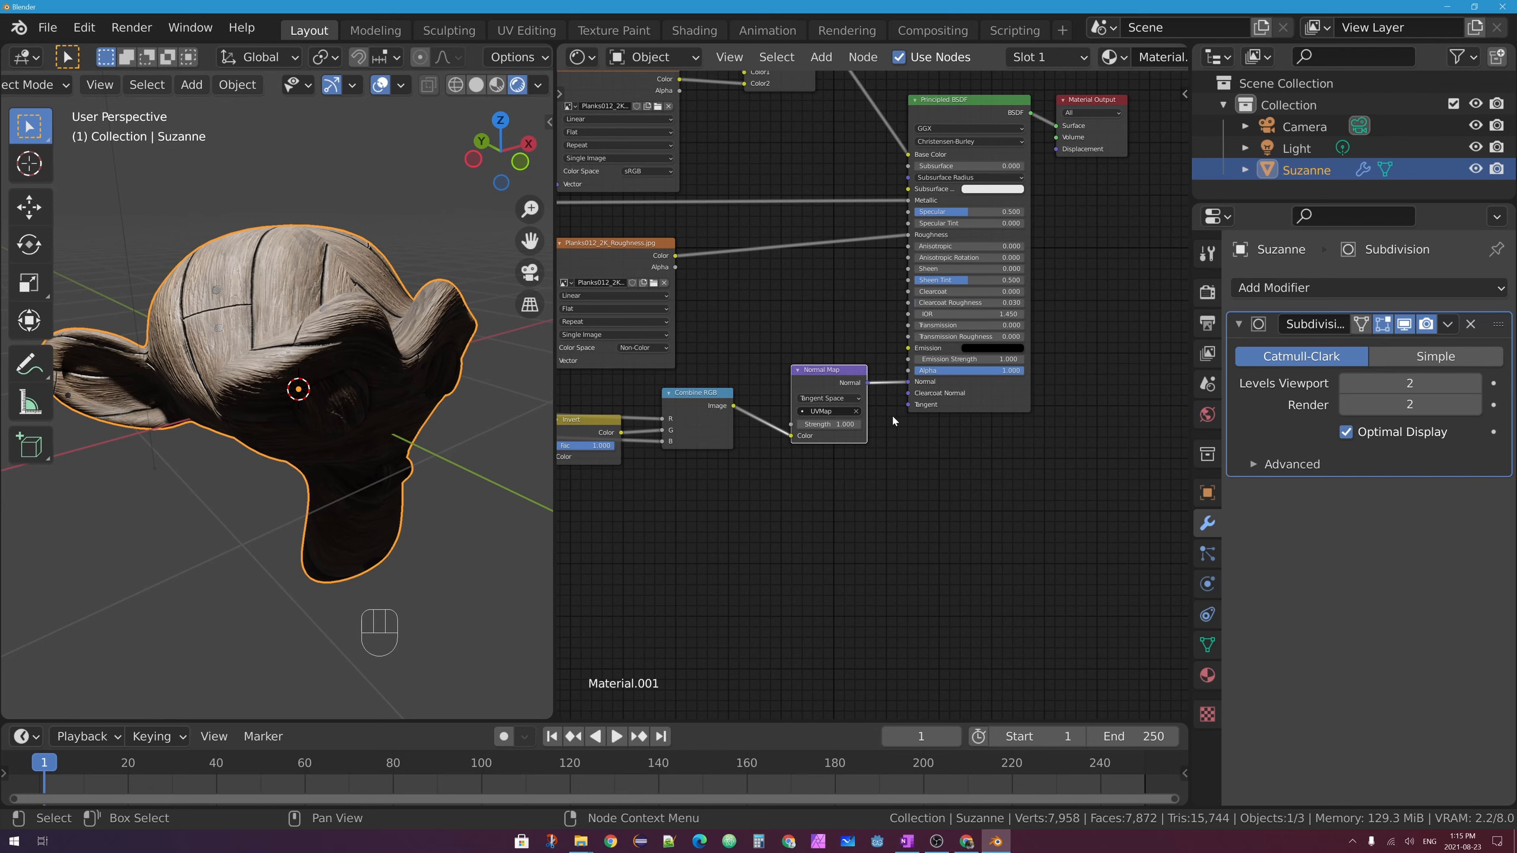
# Move the Normal Map node slightly away from the Principled BSDF node to widen the gap between them
pyautogui.scroll(2, 904, 431)
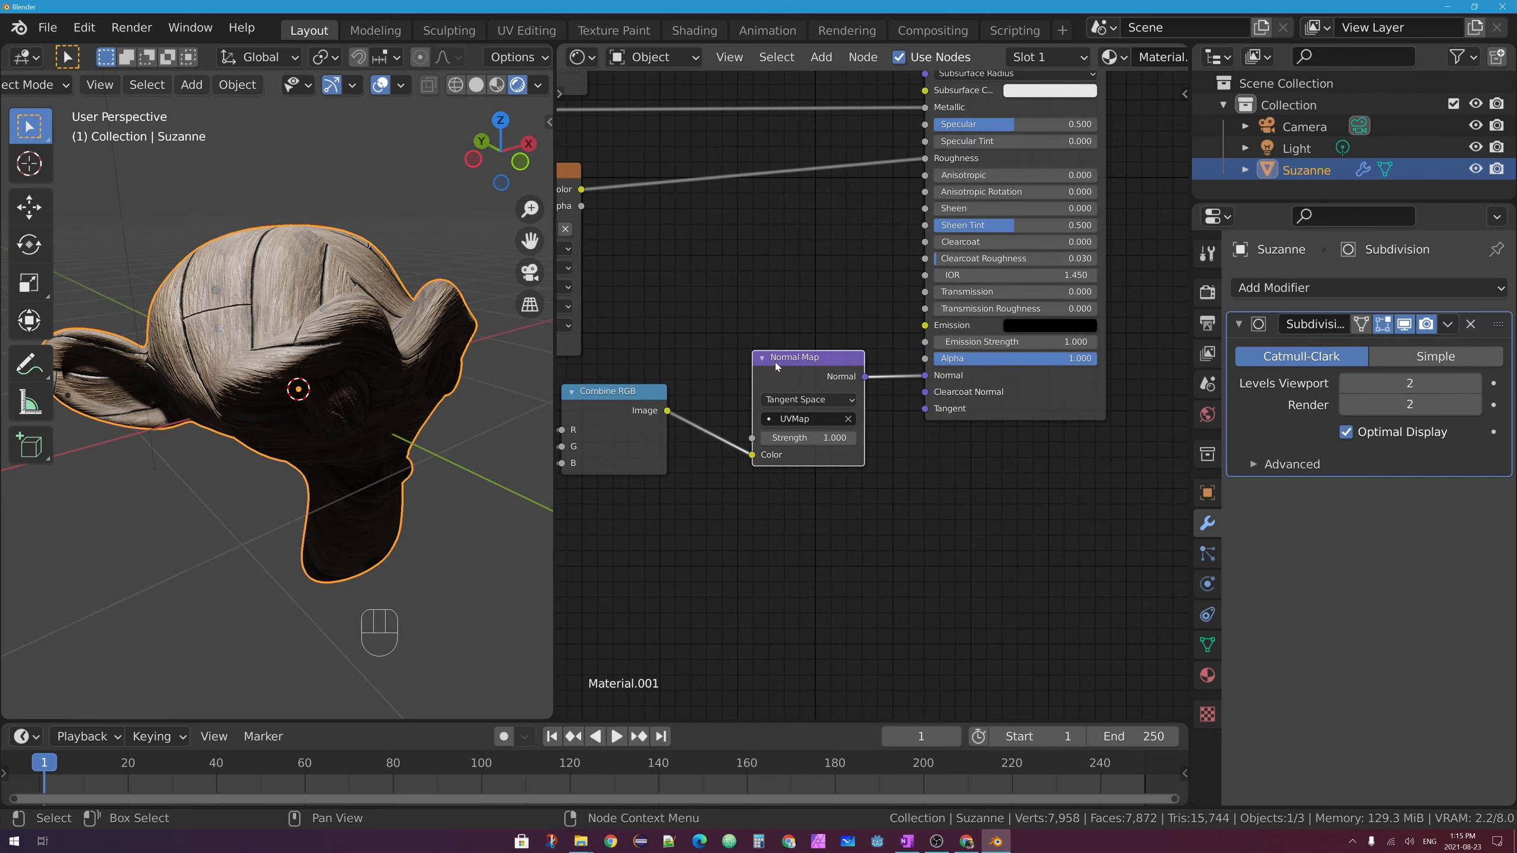
pyautogui.moveTo(776, 367); pyautogui.dragTo(753, 367)
pyautogui.moveTo(980, 232); pyautogui.dragTo(789, 432, button='middle')
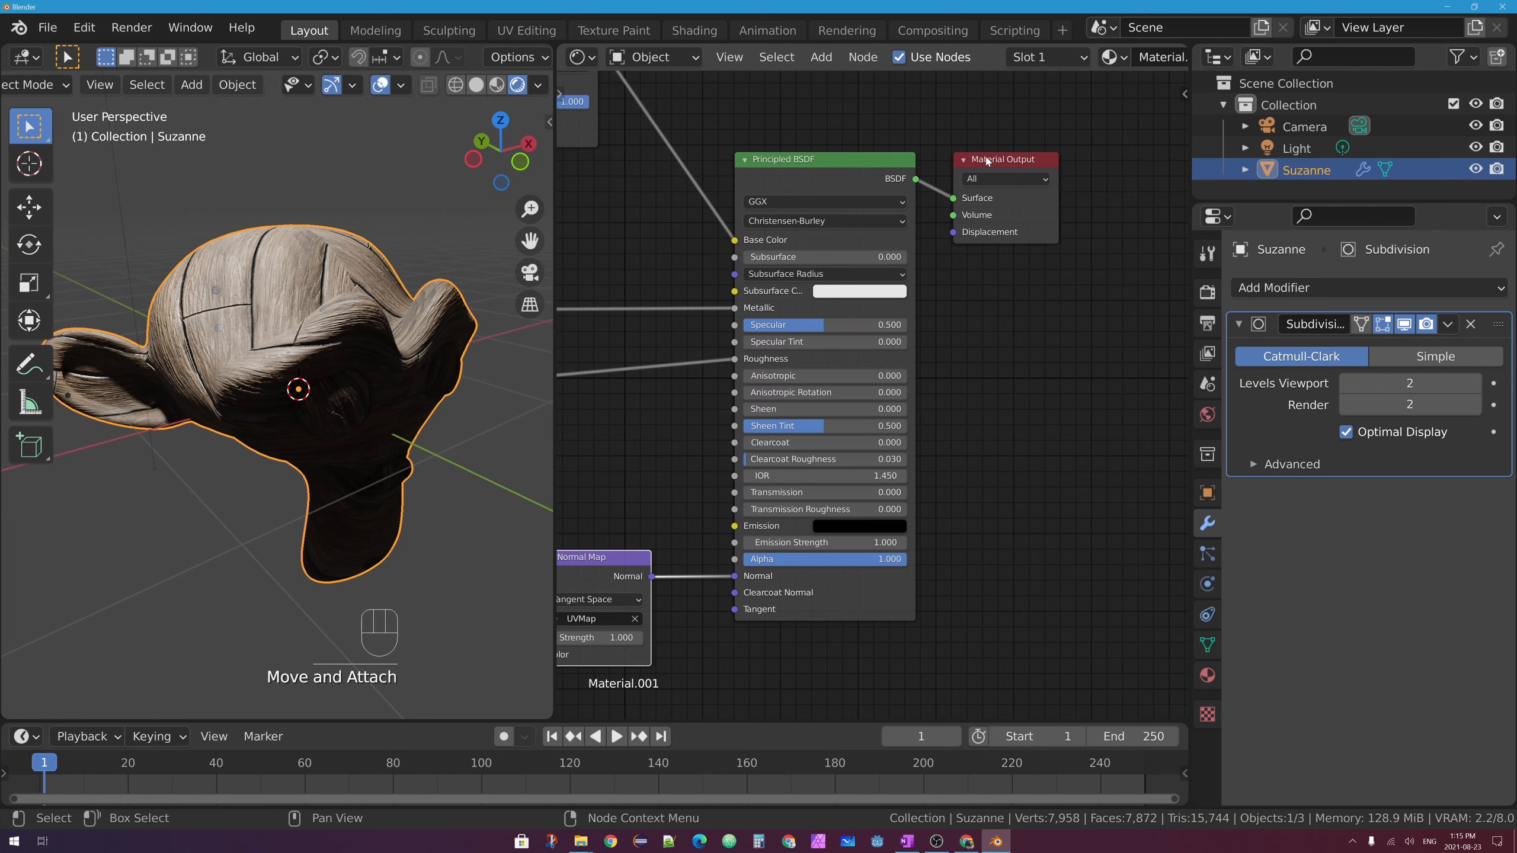
# Move the Material Output node farther from the Principled BSDF and shift the Normal Map node slightly
pyautogui.moveTo(987, 160); pyautogui.dragTo(1036, 138)
pyautogui.moveTo(1002, 209)
pyautogui.mouseDown()
pyautogui.moveTo(992, 217)
pyautogui.moveTo(1014, 214)
pyautogui.mouseUp()
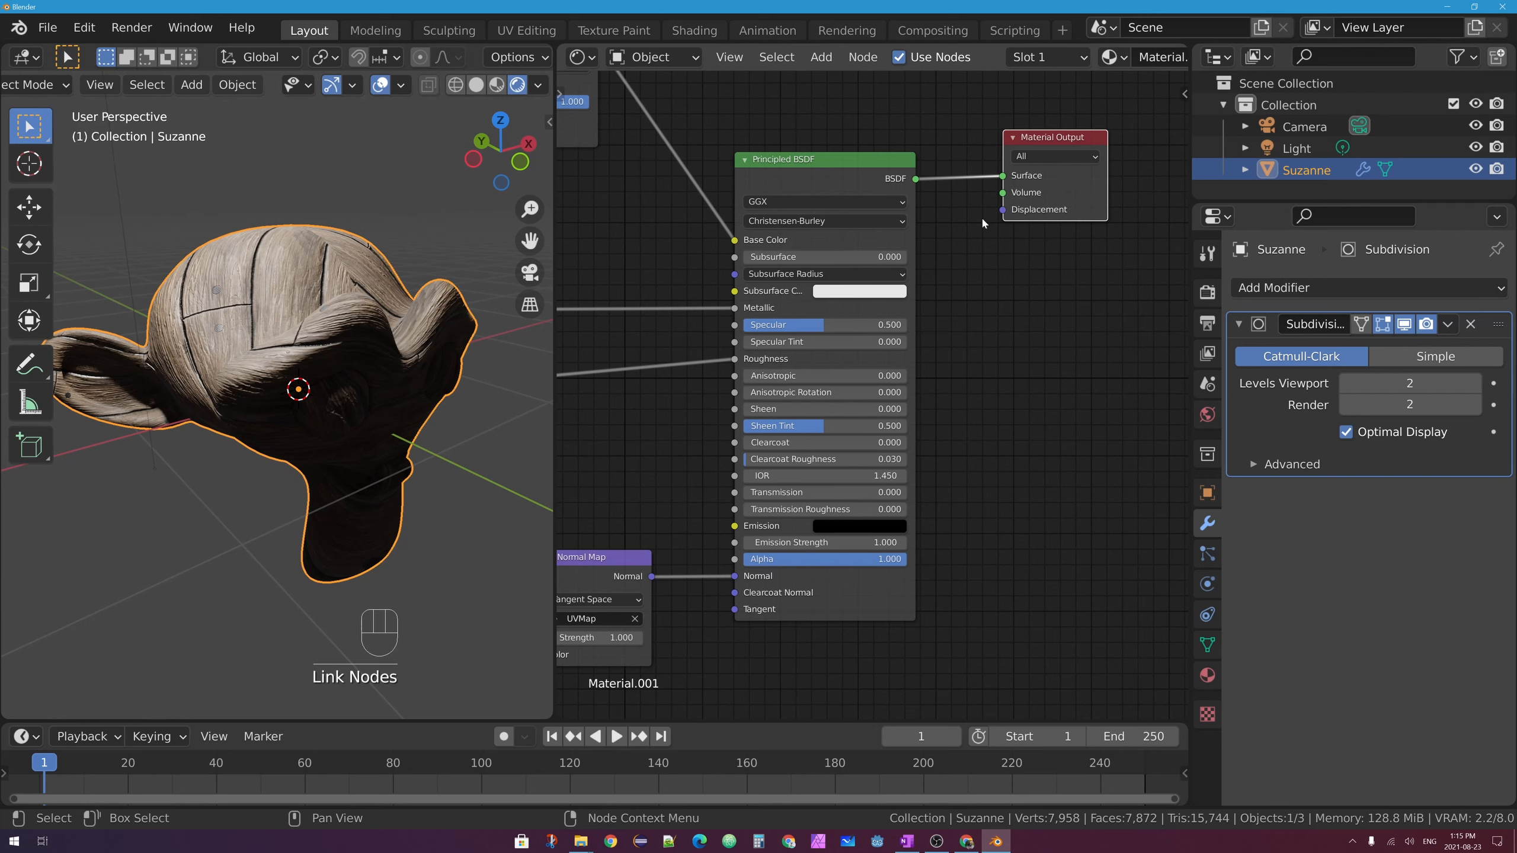
pyautogui.moveTo(843, 349); pyautogui.dragTo(1048, 223, button='middle')
pyautogui.moveTo(788, 368); pyautogui.dragTo(776, 360)
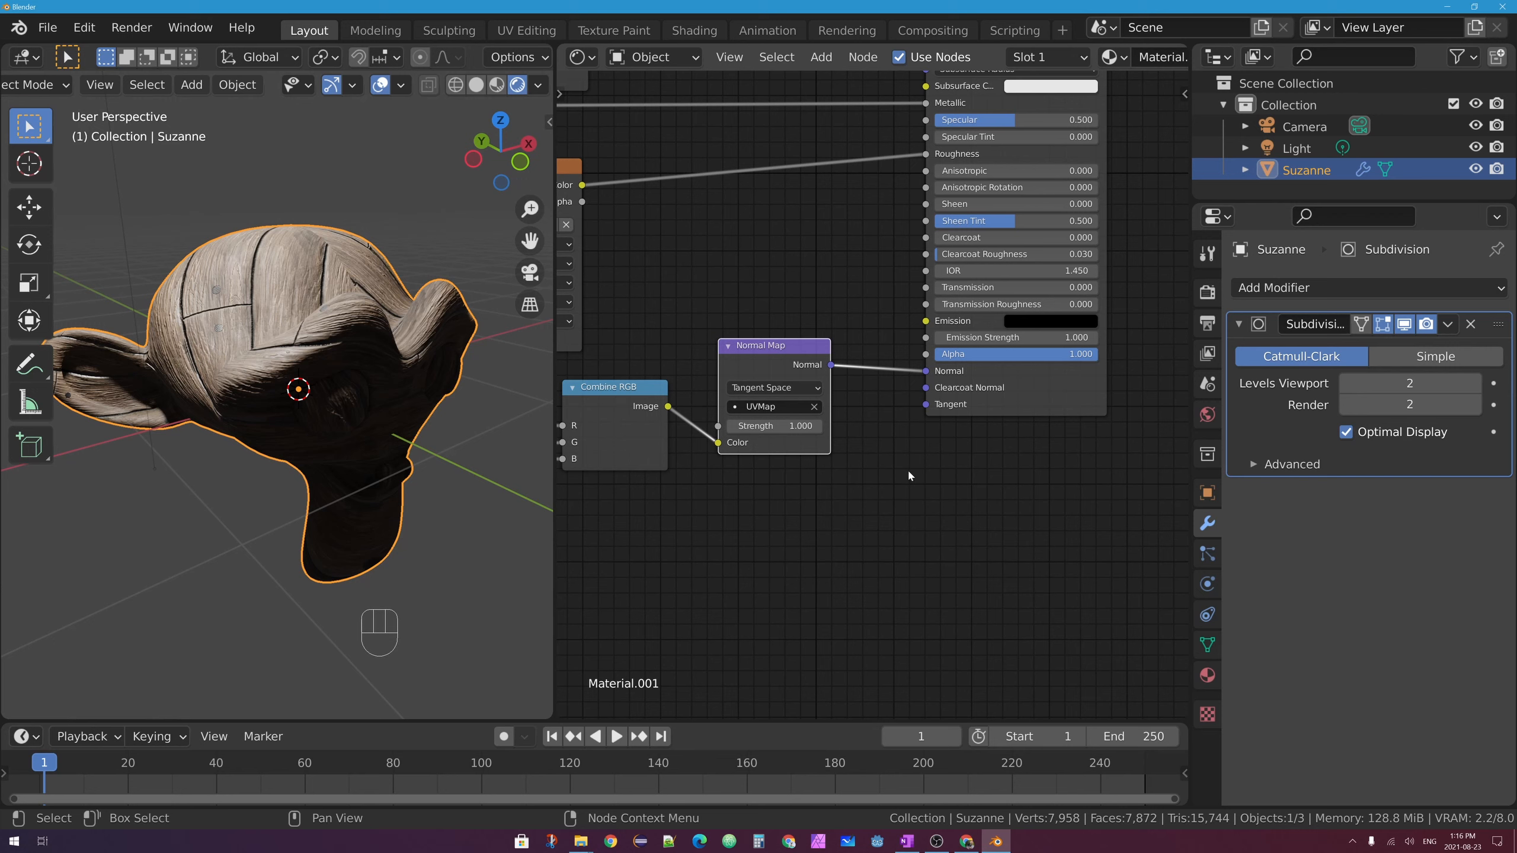
# Add a Bump node below and beside the Normal Map node
pyautogui.hotkey('shift', 'a')
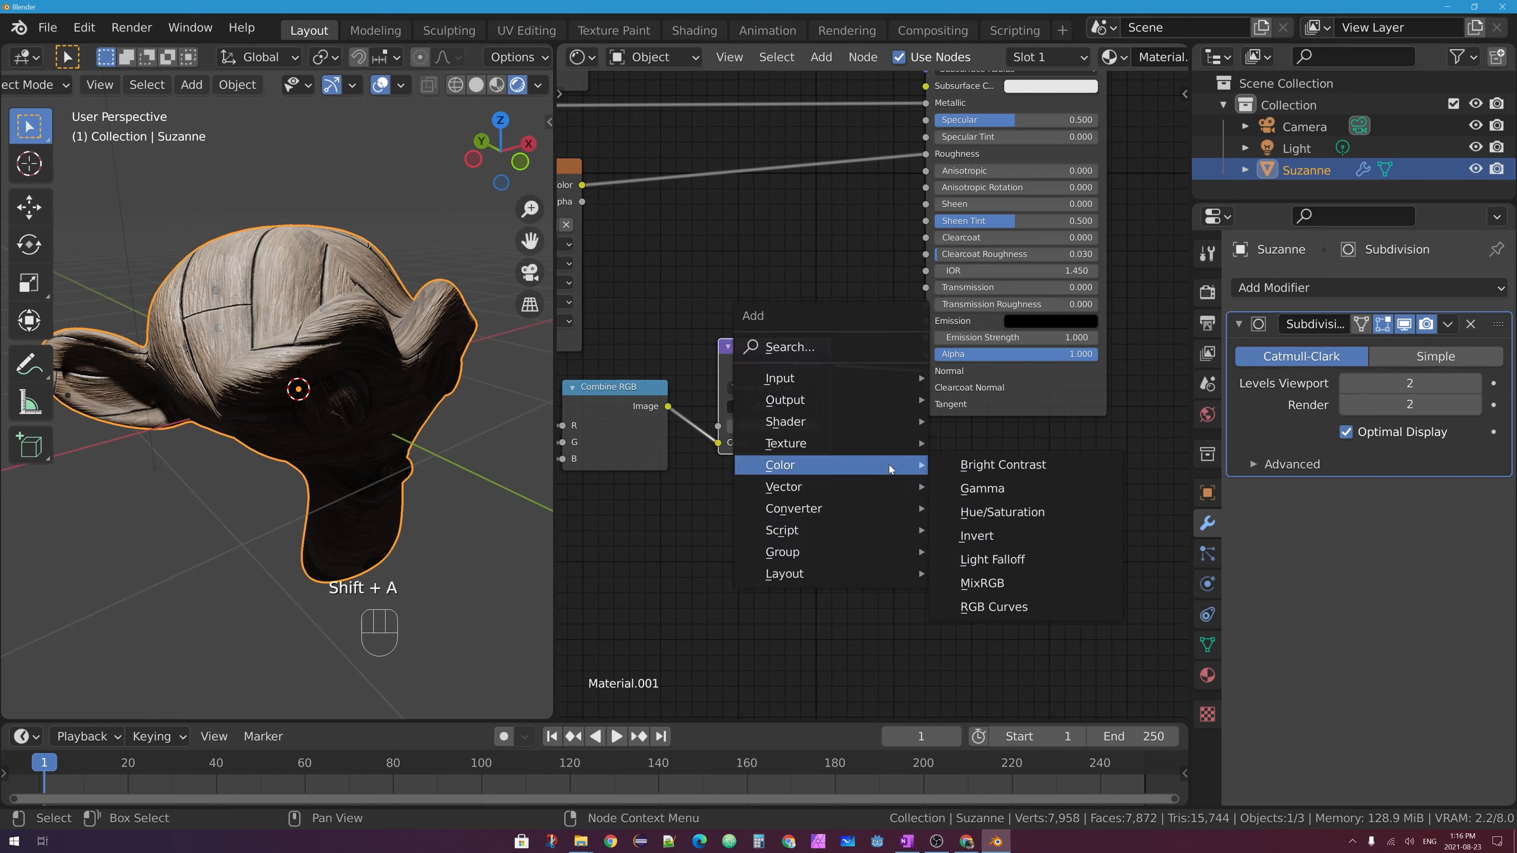
pyautogui.moveTo(852, 491)
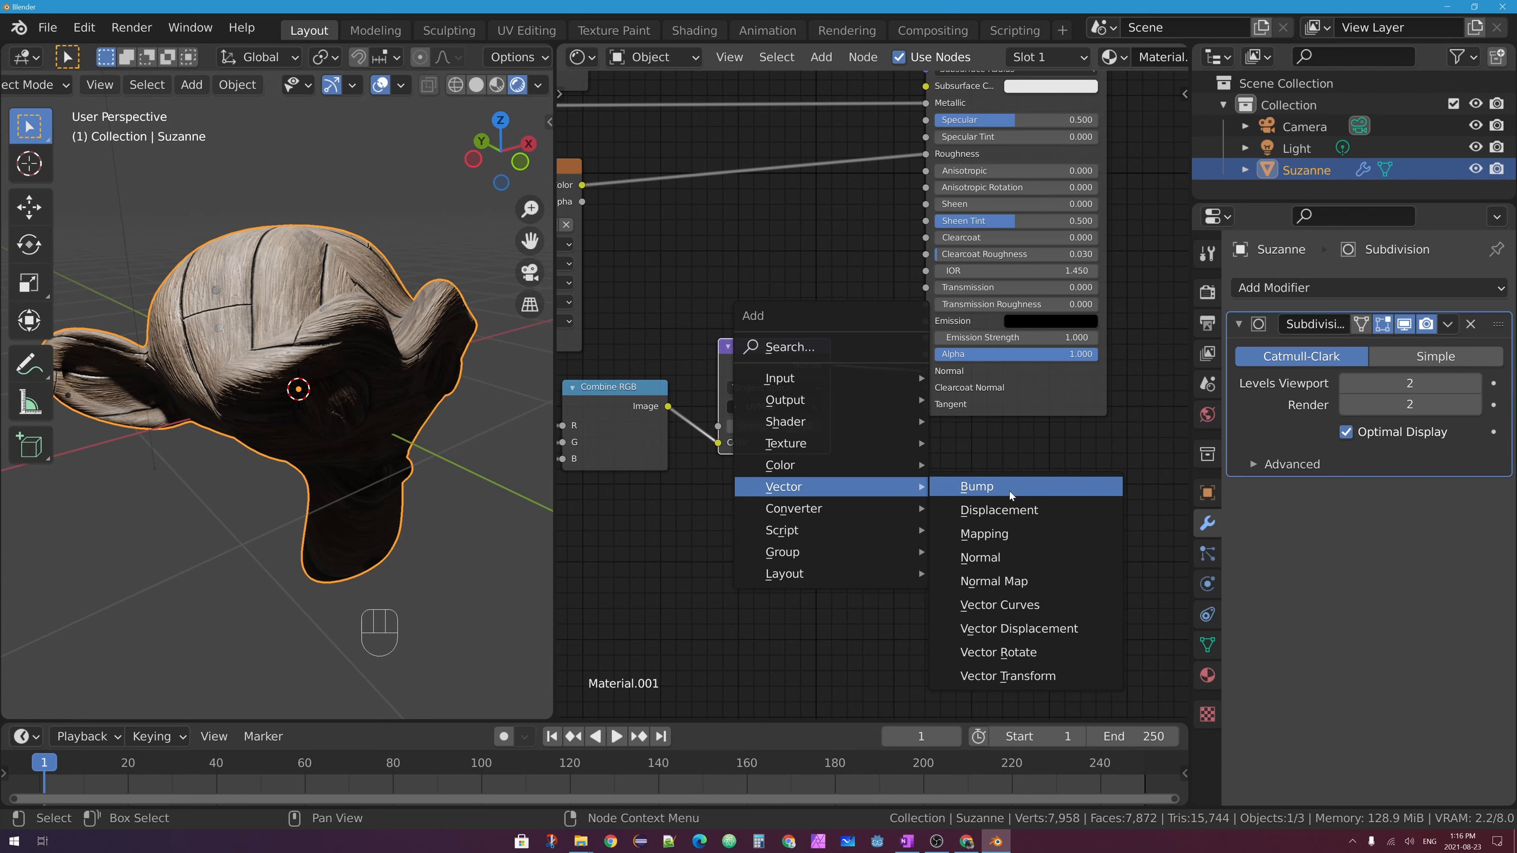
pyautogui.click(1011, 495)
pyautogui.click(848, 475)
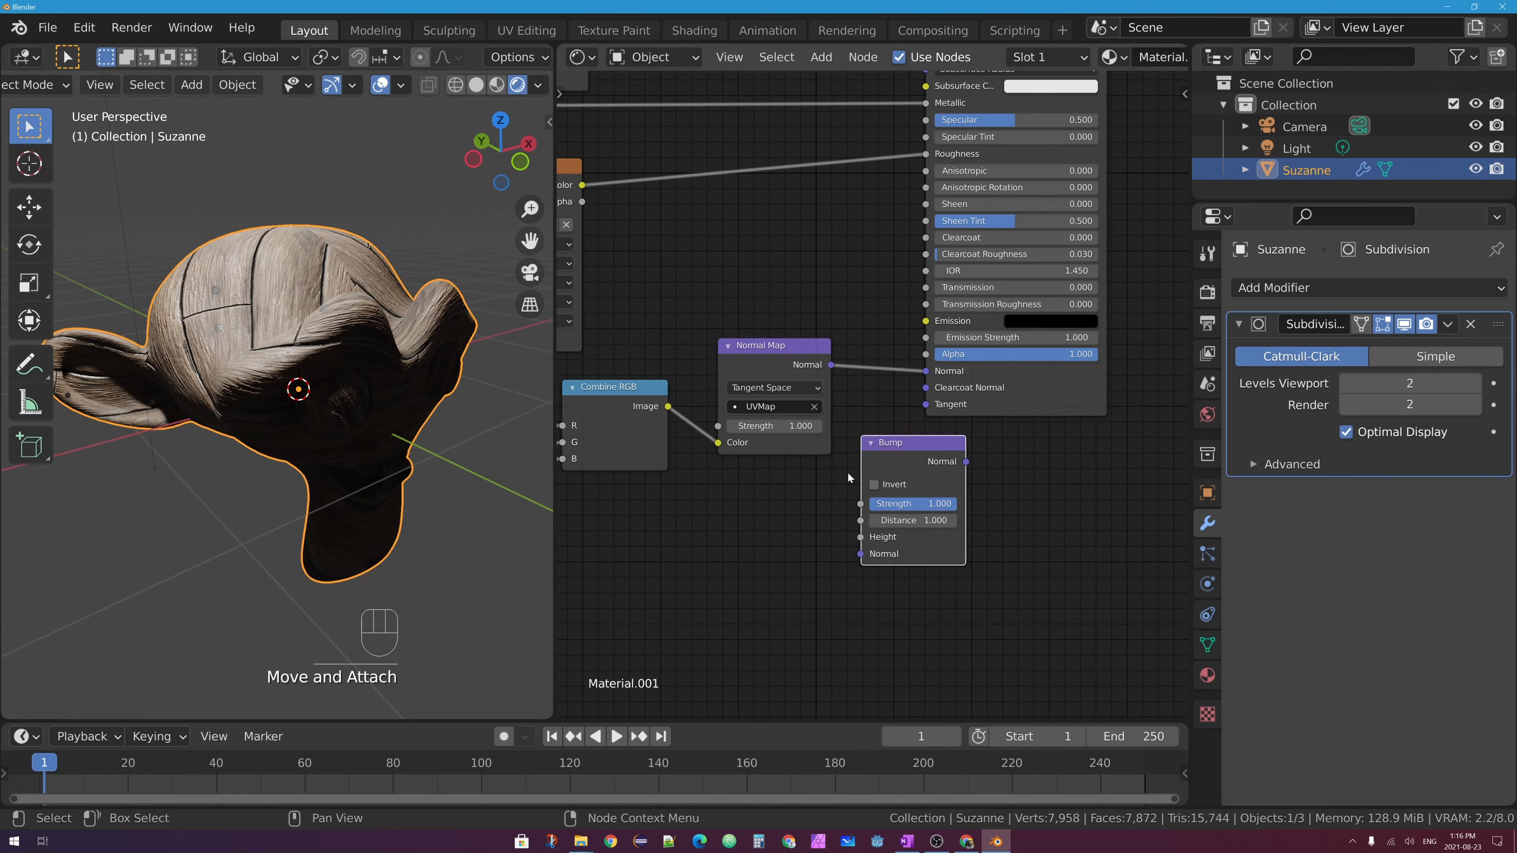
pyautogui.hotkey('shift', 'a')
pyautogui.moveTo(855, 465)
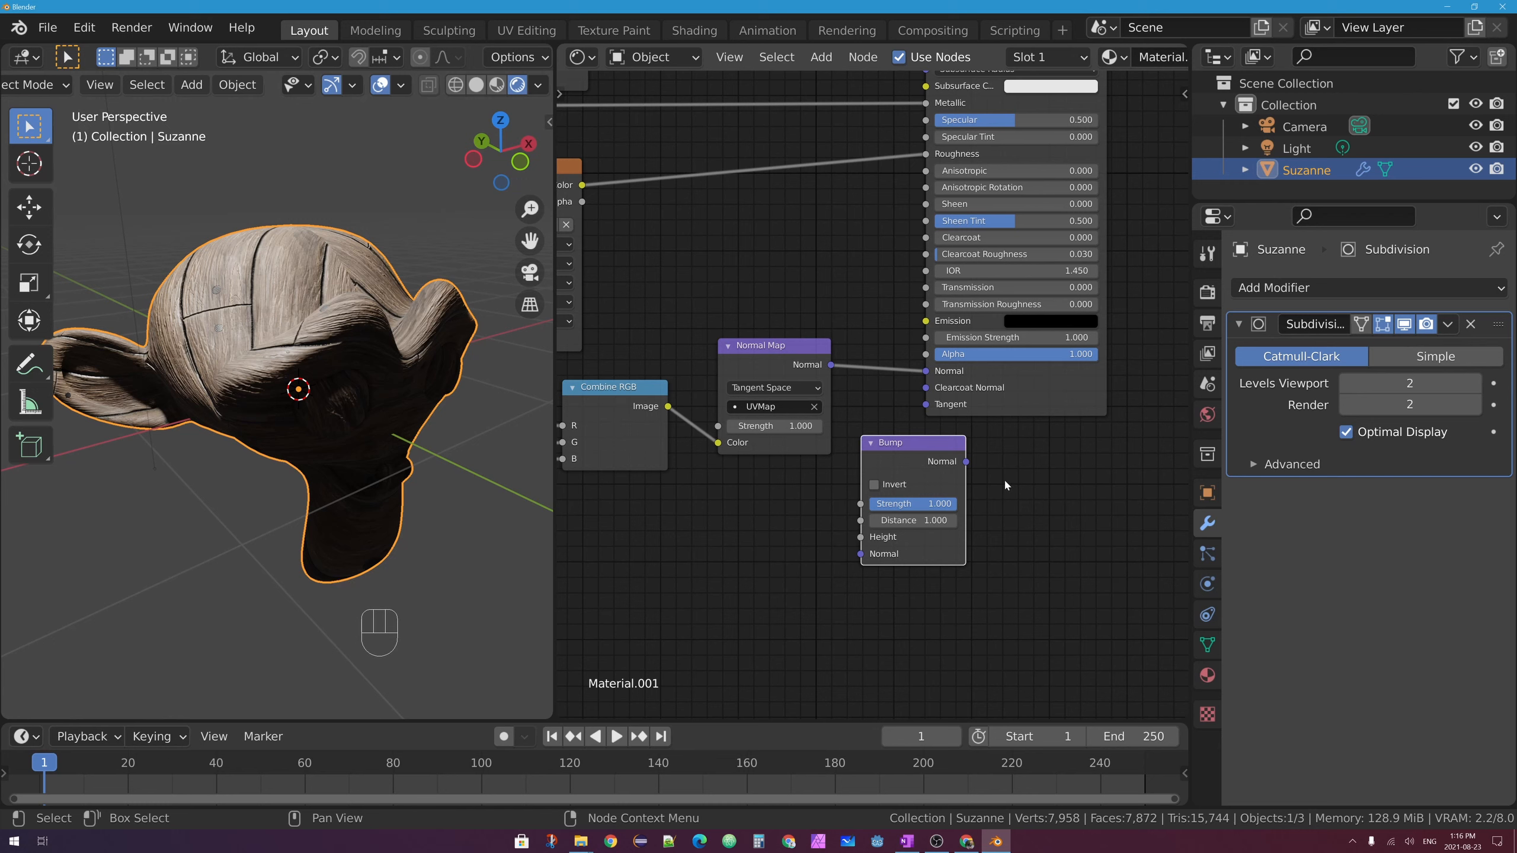
# Connect the Bump node between the Normal Map's Normal output and the Principled BSDF's Normal input
pyautogui.moveTo(900, 458)
pyautogui.mouseDown()
pyautogui.moveTo(917, 442)
pyautogui.moveTo(892, 456)
pyautogui.mouseUp()
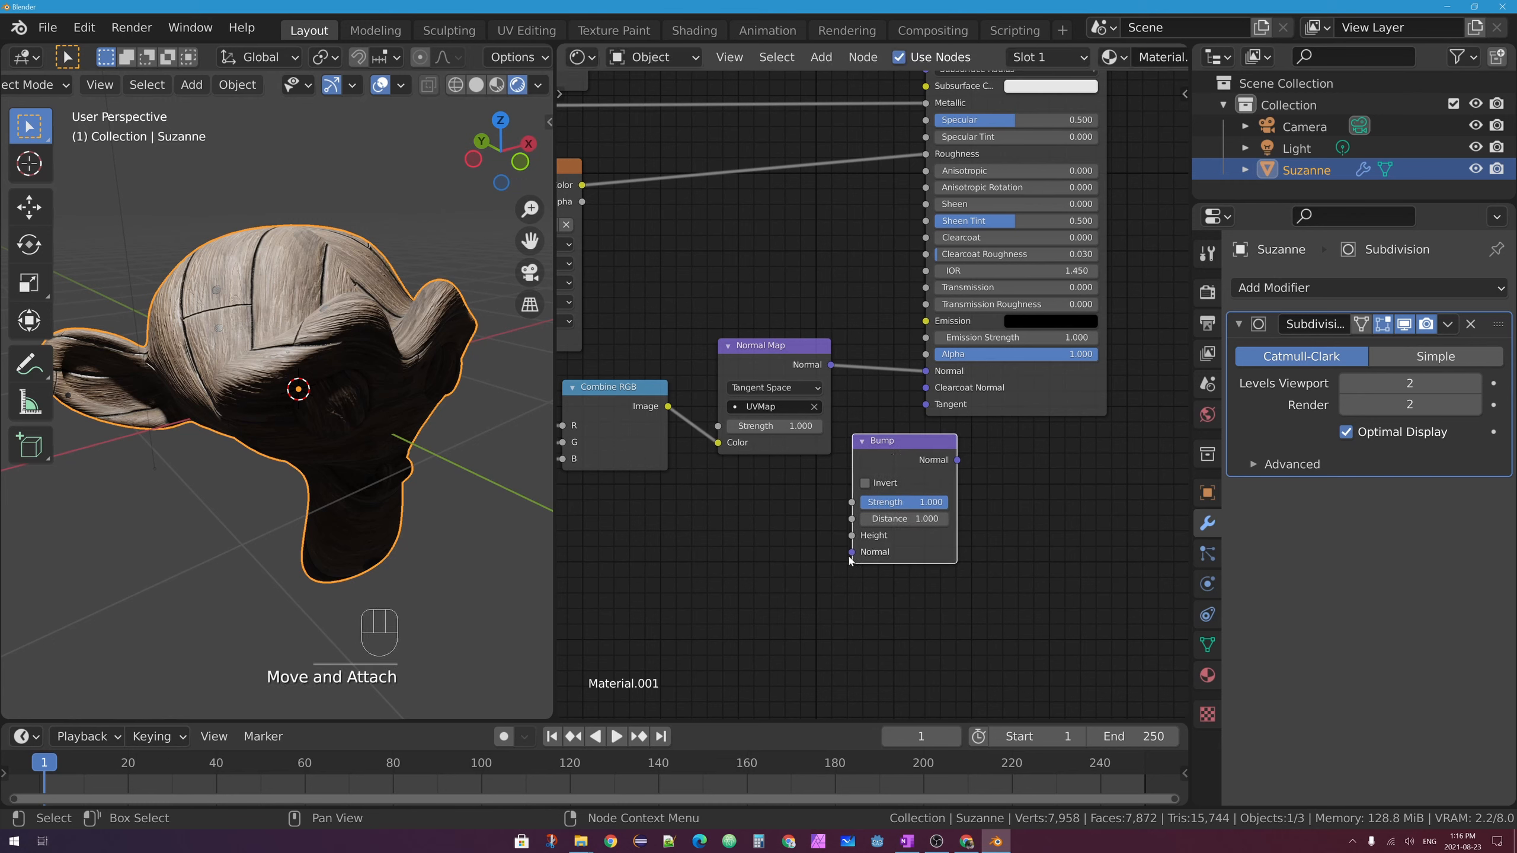
pyautogui.moveTo(851, 553); pyautogui.dragTo(848, 555)
pyautogui.moveTo(958, 459); pyautogui.dragTo(929, 355)
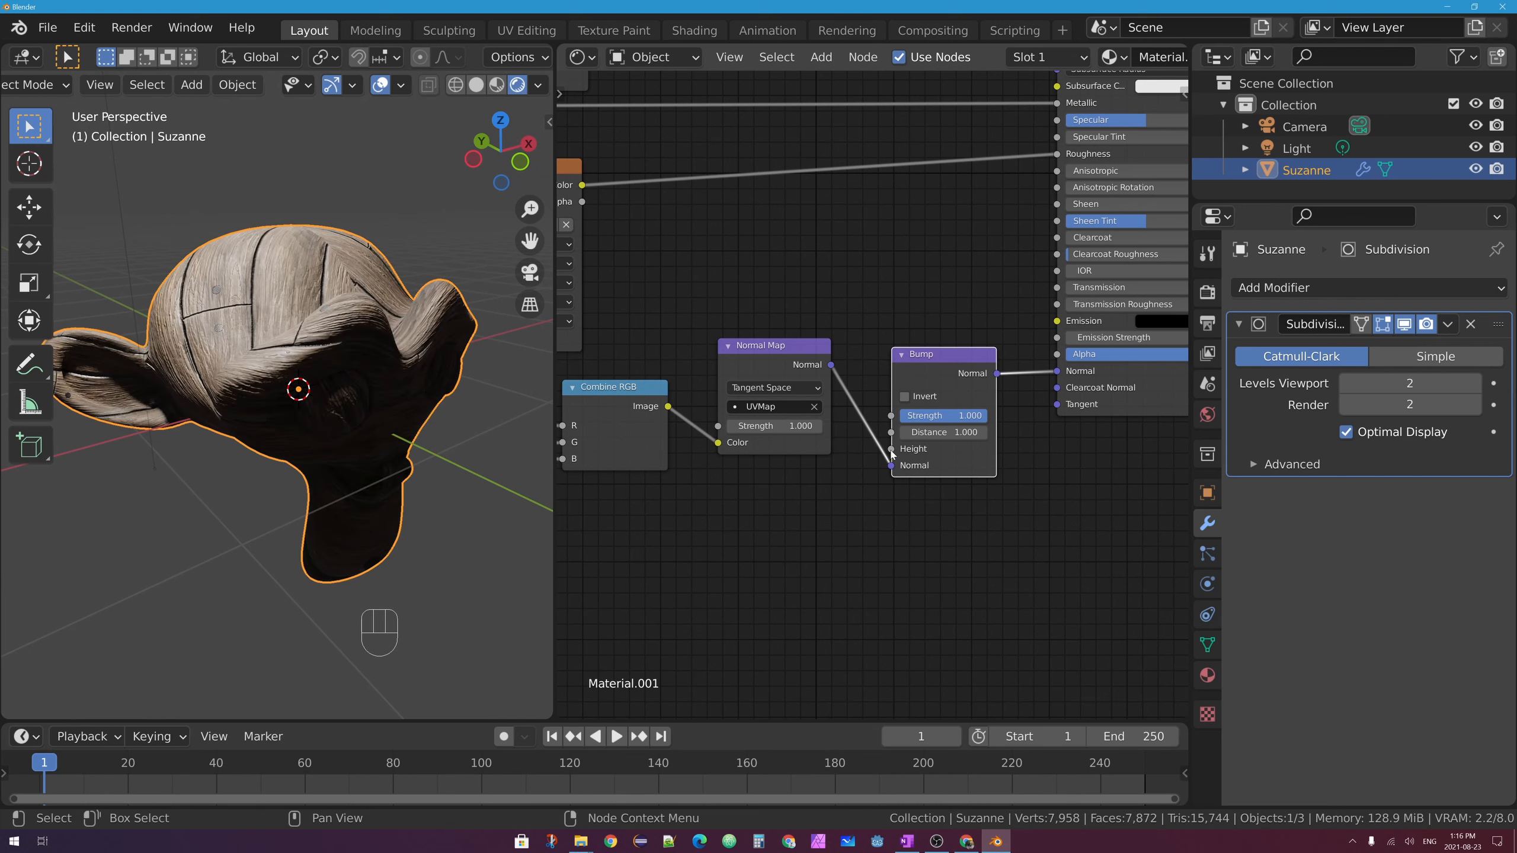
pyautogui.moveTo(892, 455); pyautogui.dragTo(898, 467)
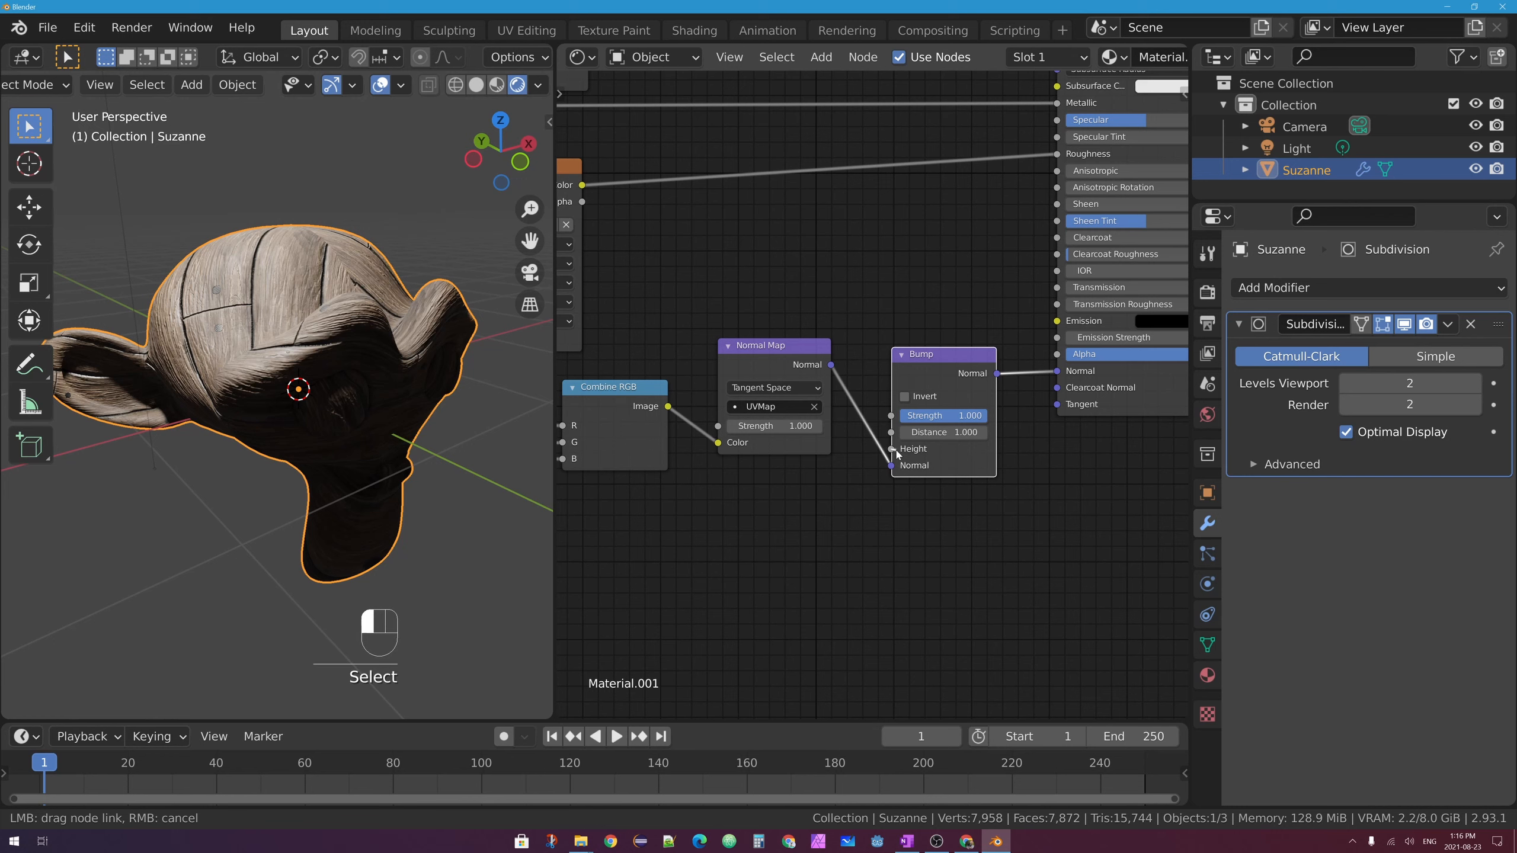
pyautogui.moveTo(894, 454); pyautogui.dragTo(894, 454)
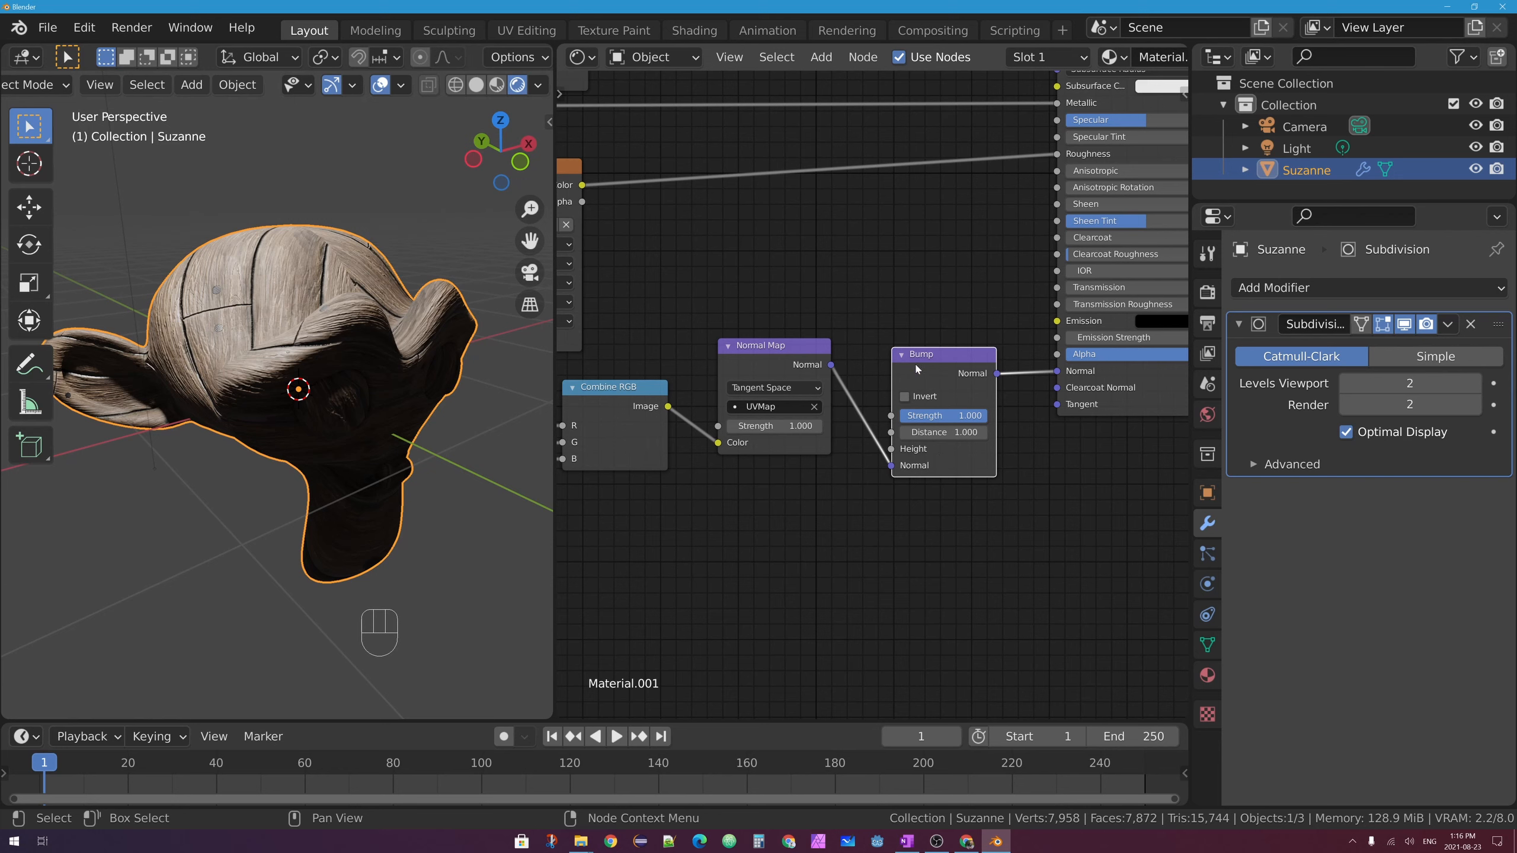
# Add an Image Texture node below the Normal Map node and connect its Color output to the Bump node's Height
pyautogui.moveTo(452, 352)
pyautogui.mouseDown(button='middle')
pyautogui.moveTo(461, 388)
pyautogui.moveTo(464, 369)
pyautogui.mouseUp(button='middle')
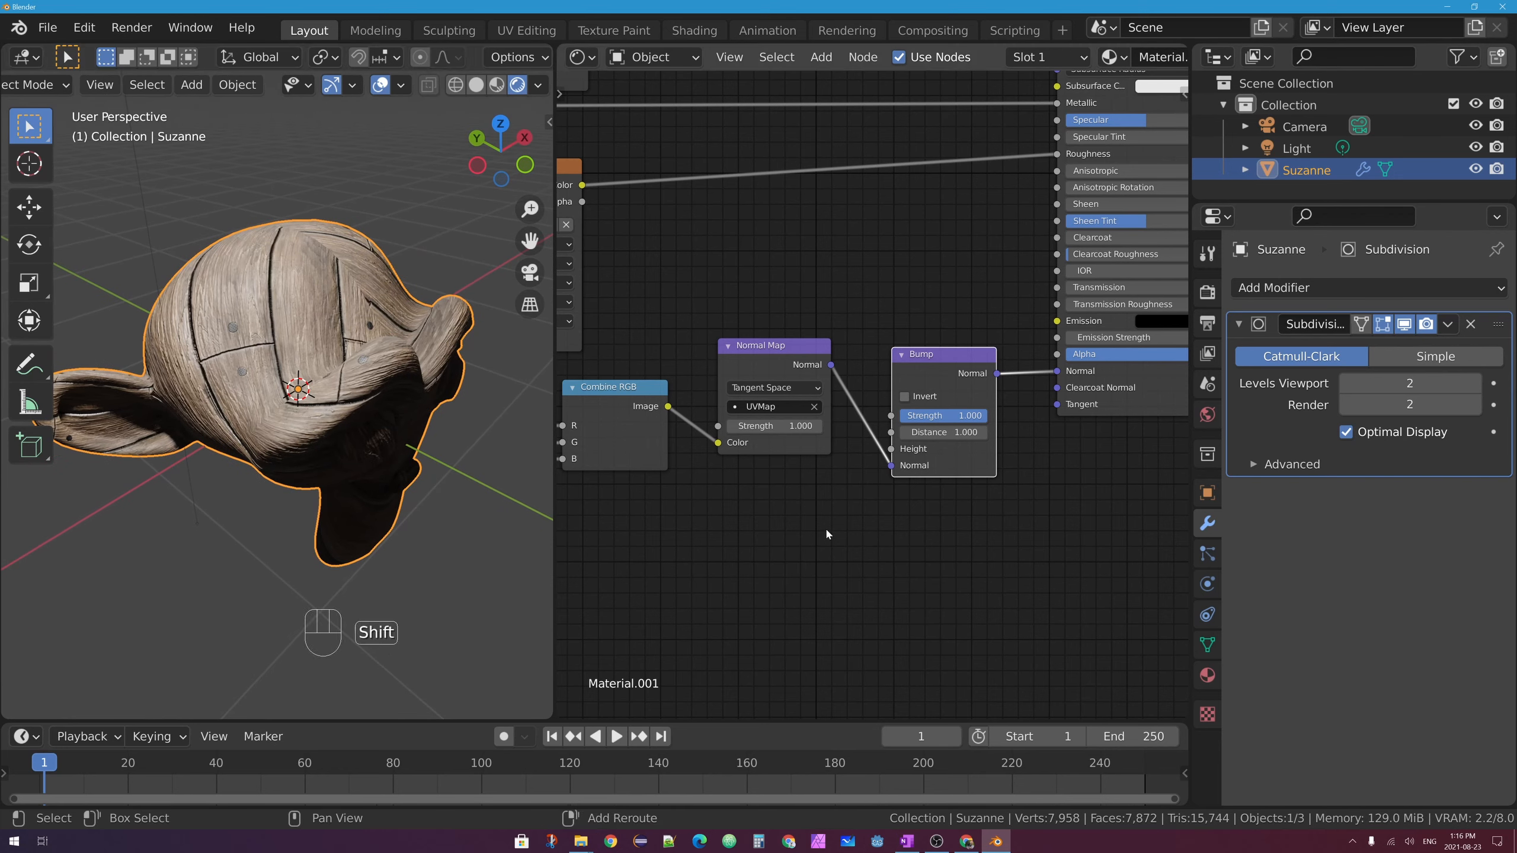
pyautogui.hotkey('shift', 'a')
pyautogui.moveTo(800, 485)
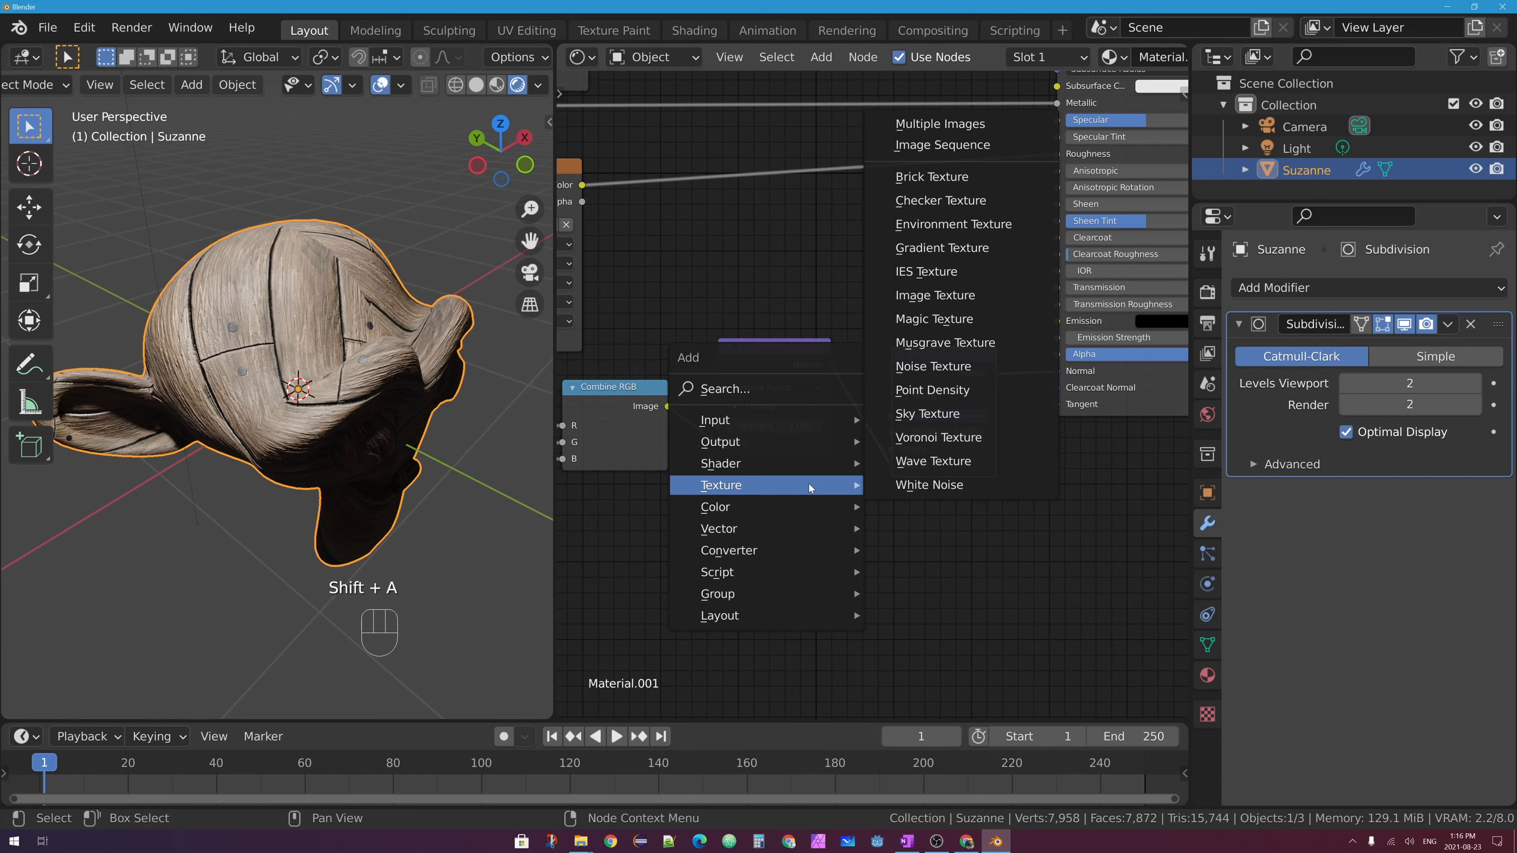
pyautogui.click(938, 299)
pyautogui.click(669, 503)
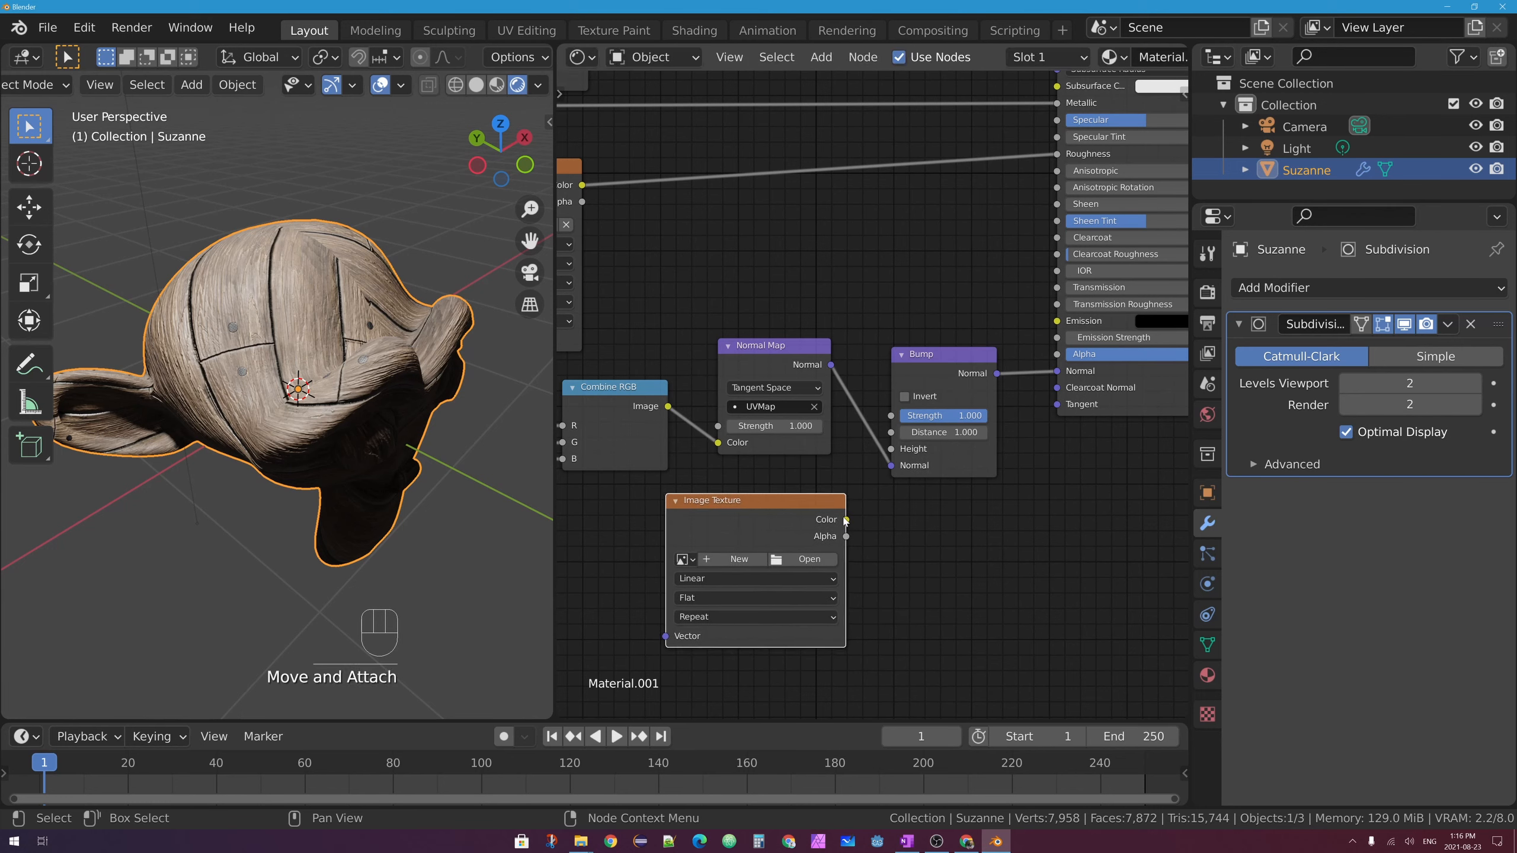
pyautogui.moveTo(846, 520); pyautogui.dragTo(892, 449)
pyautogui.moveTo(797, 567); pyautogui.dragTo(775, 551)
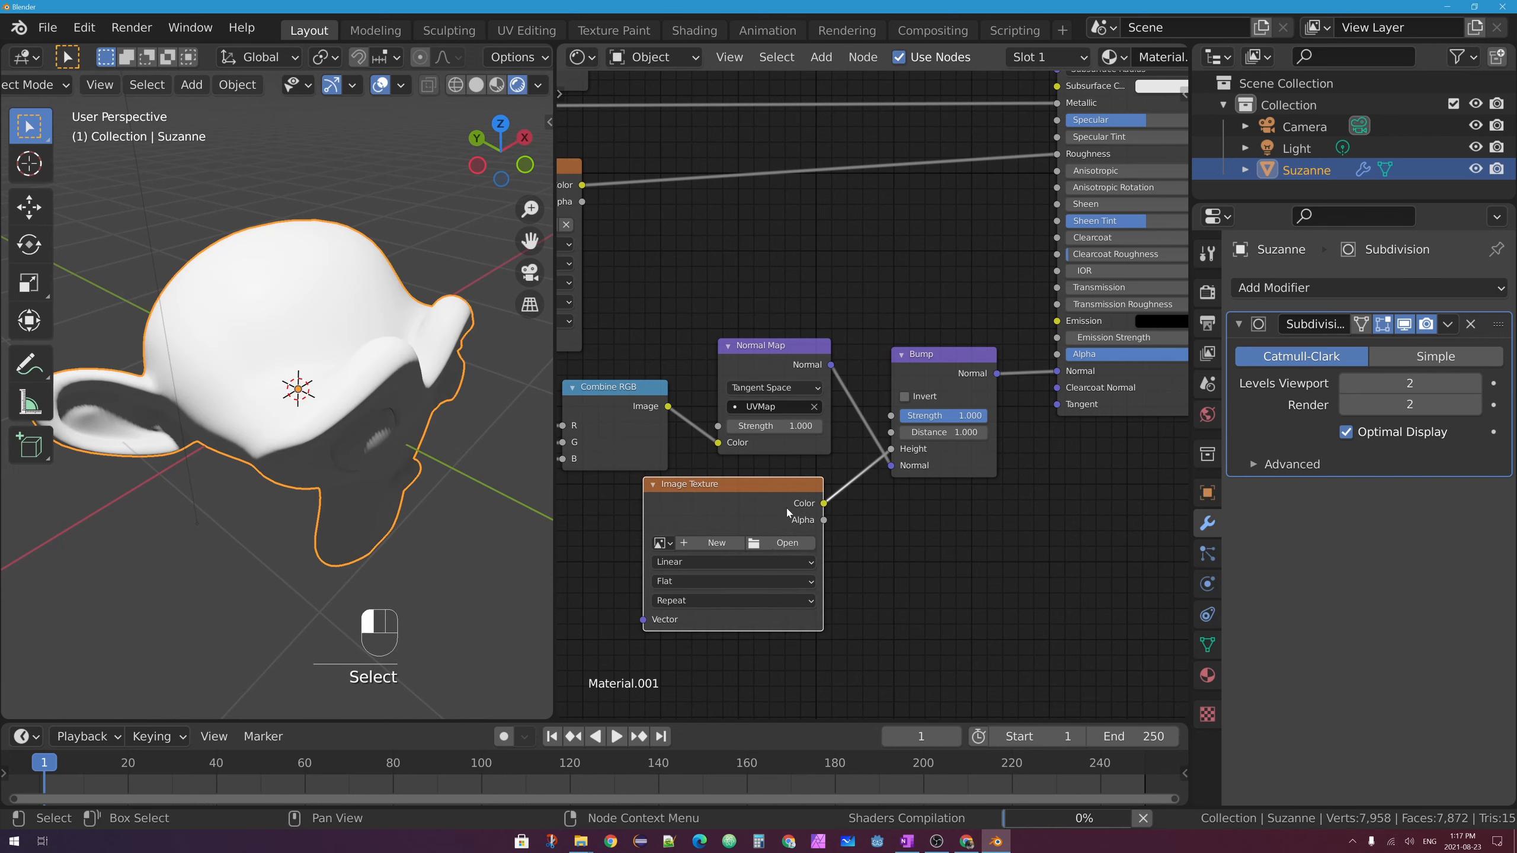
# Load Planks012_2K_Displacement.jpg from the desktop's Planks012_2K-JPG folder into the new Image Texture node
pyautogui.click(778, 544)
pyautogui.click(342, 352)
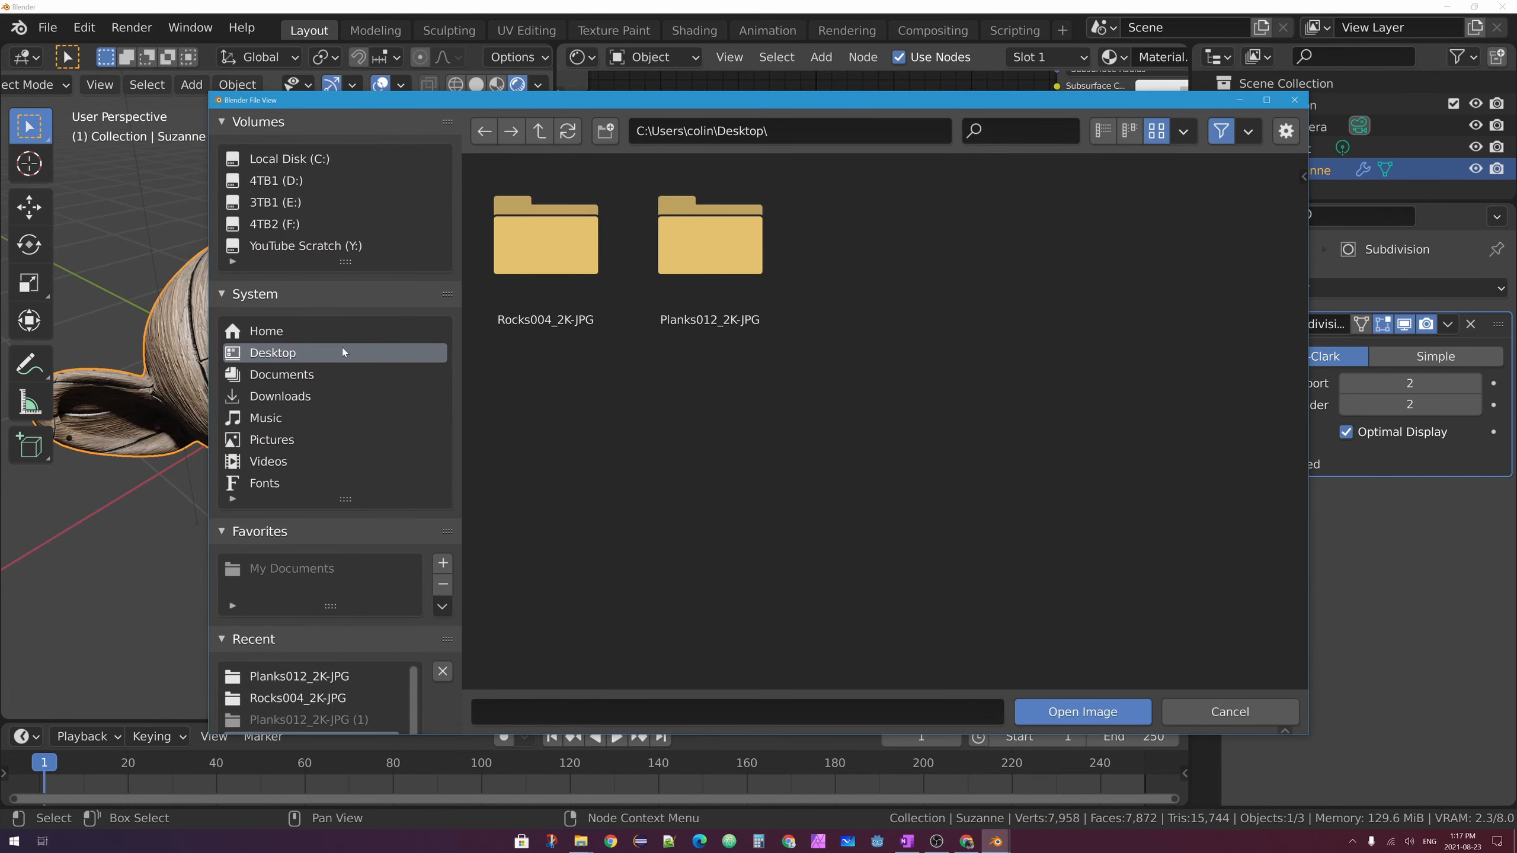
pyautogui.doubleClick(688, 290)
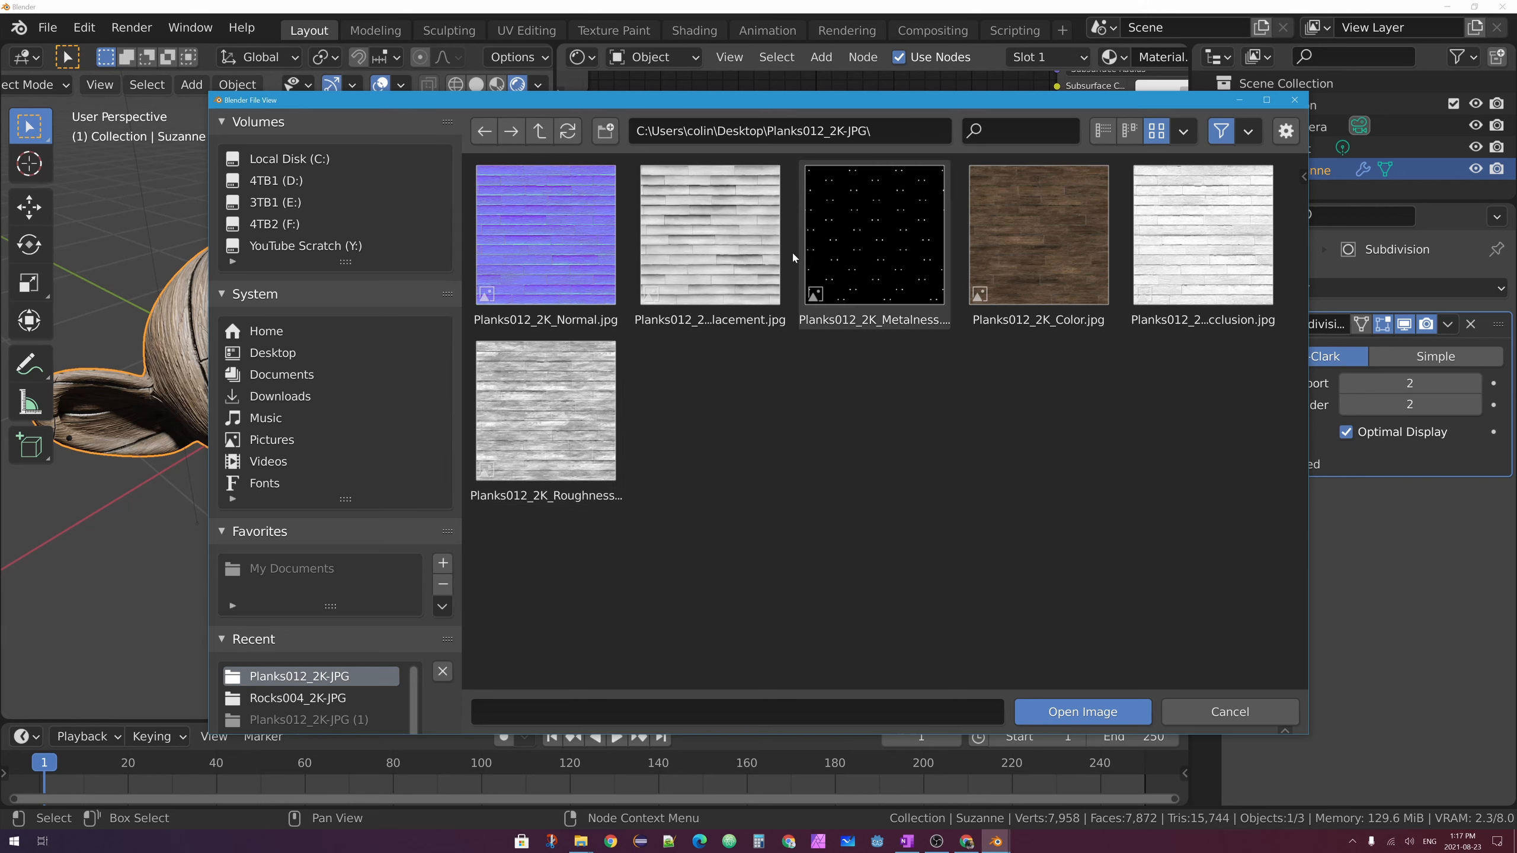
pyautogui.click(744, 258)
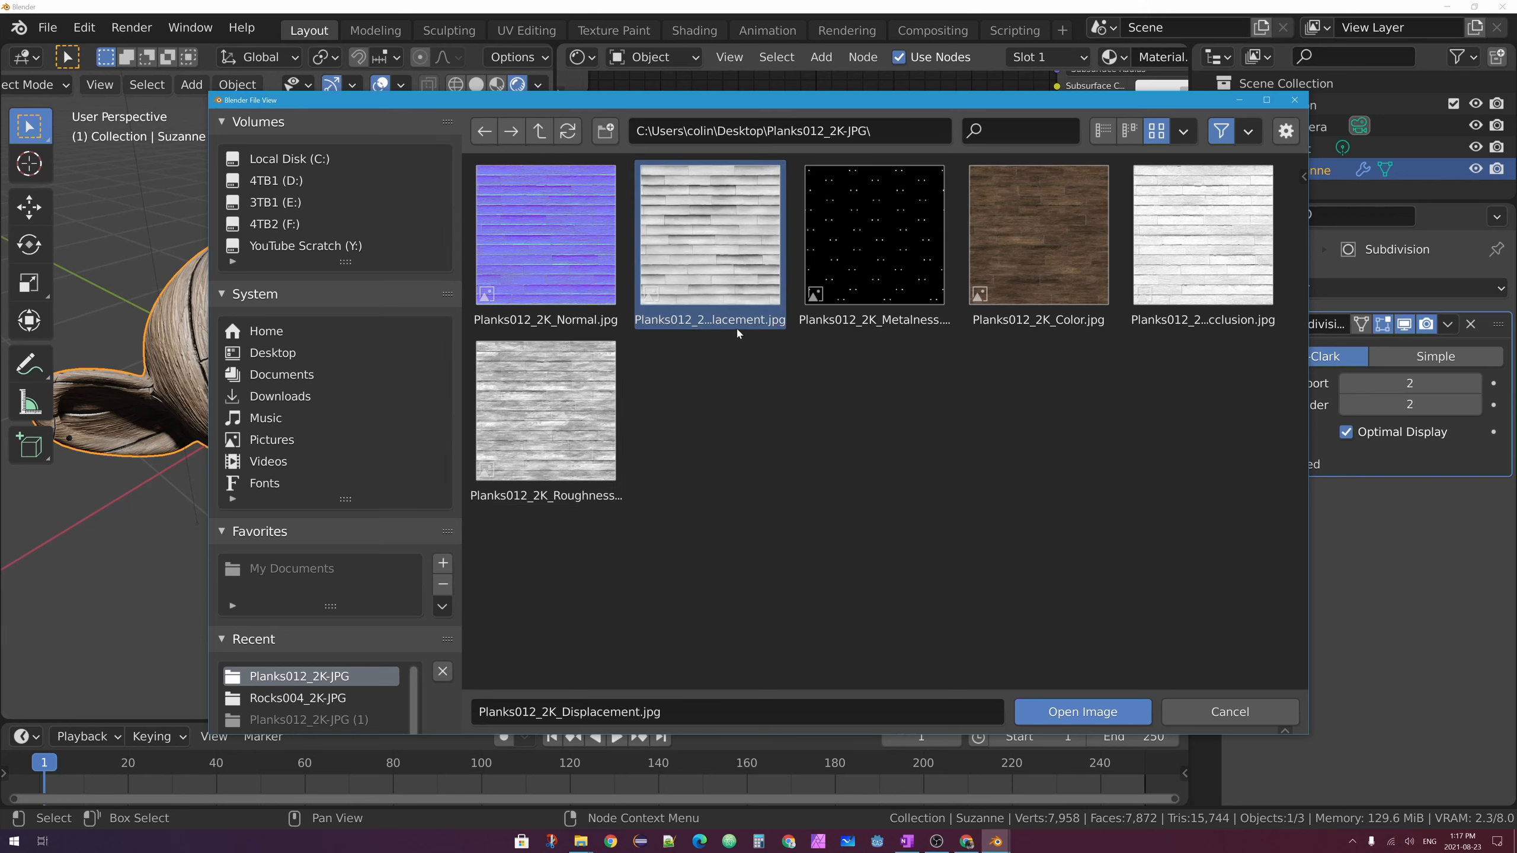
pyautogui.click(1104, 131)
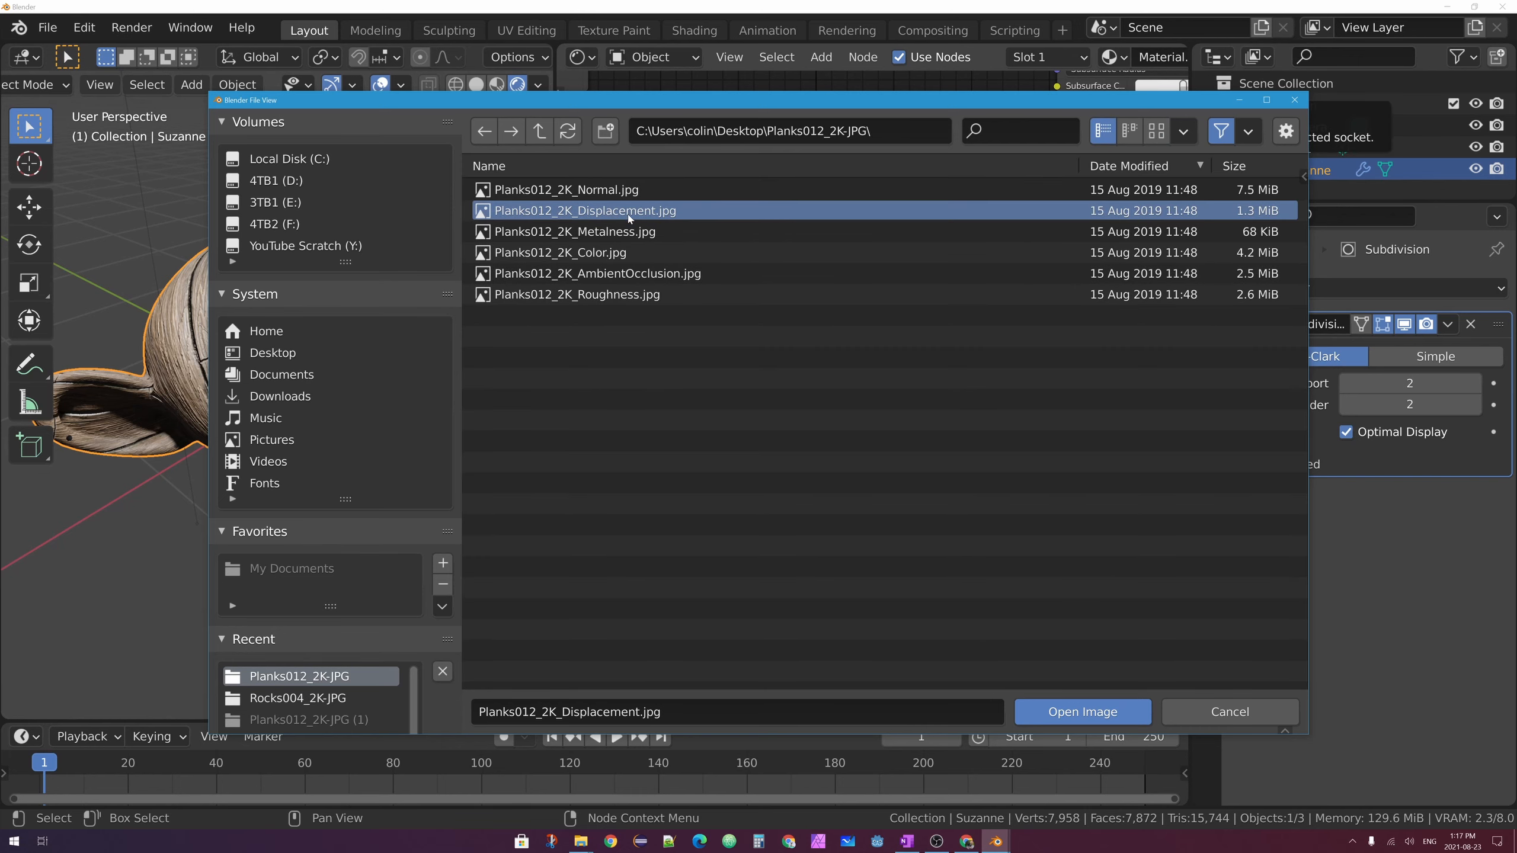
pyautogui.click(1045, 719)
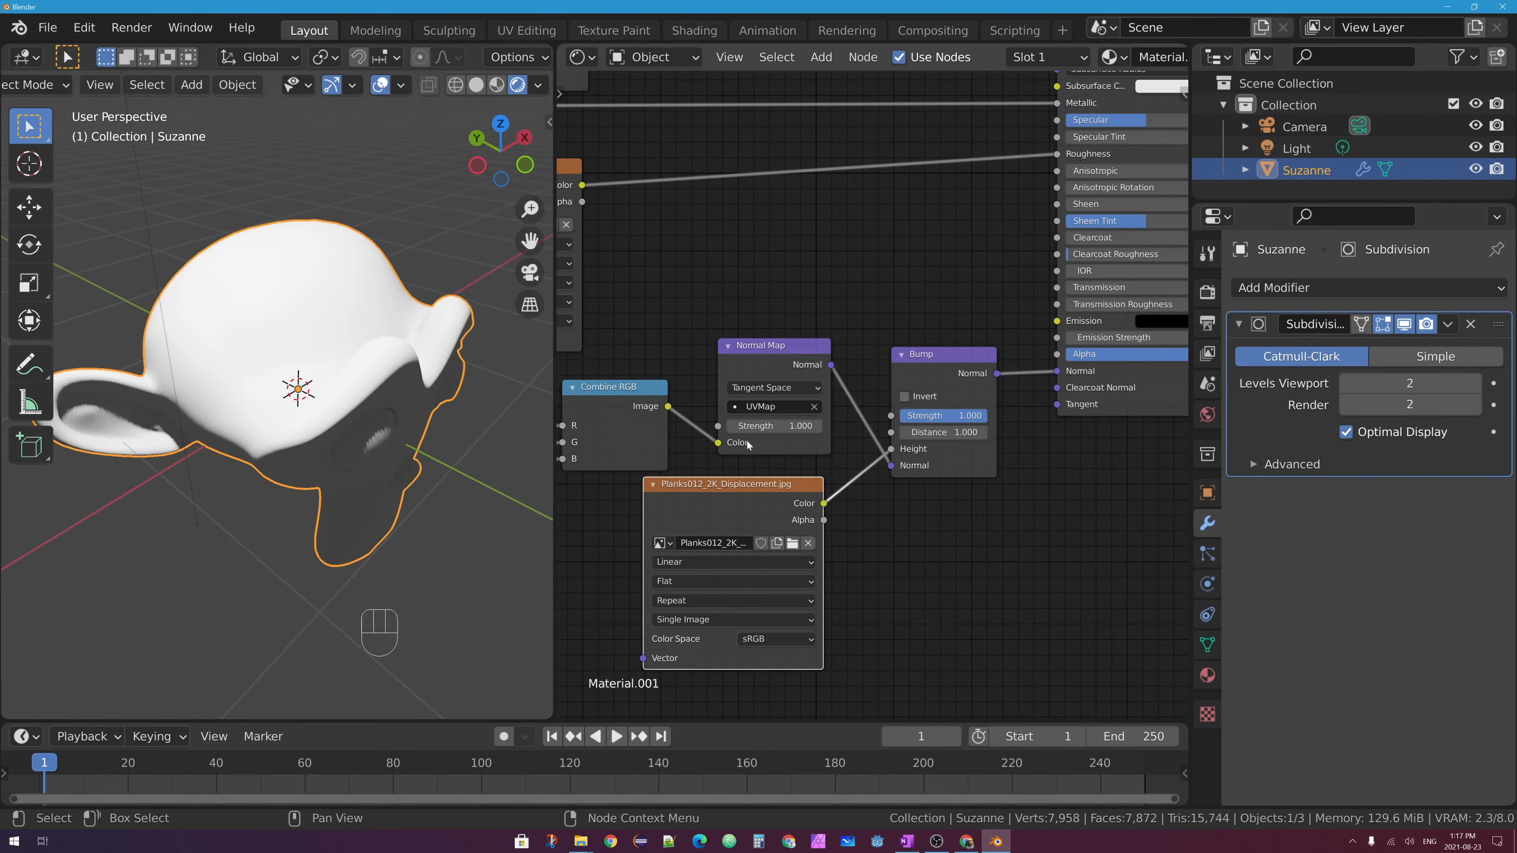
# Set the displacement texture's color space to Non-Color and inspect the bump effect on Suzanne up close
pyautogui.click(777, 637)
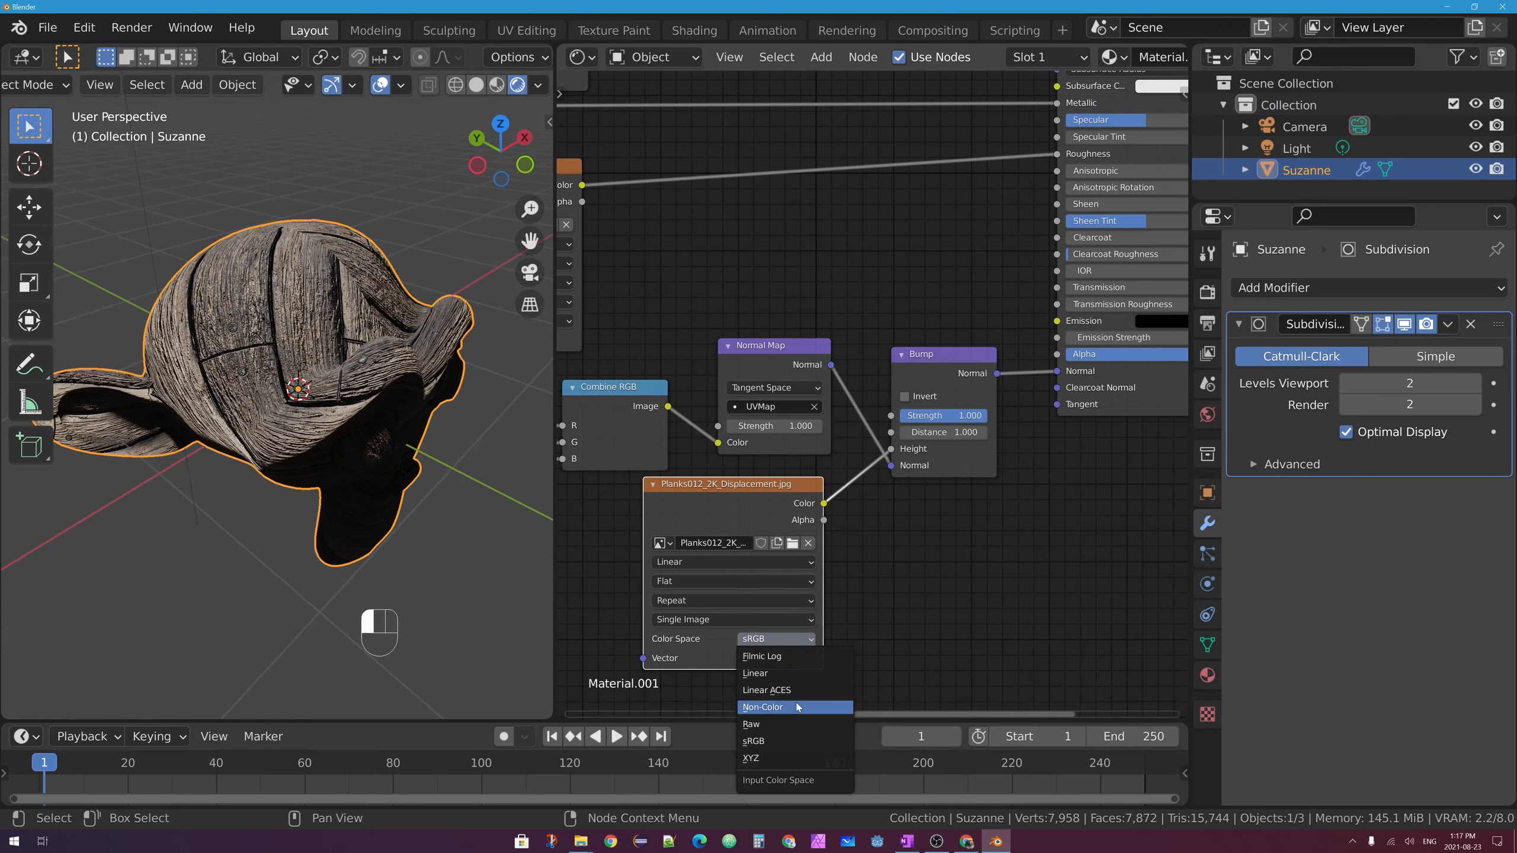
pyautogui.click(800, 708)
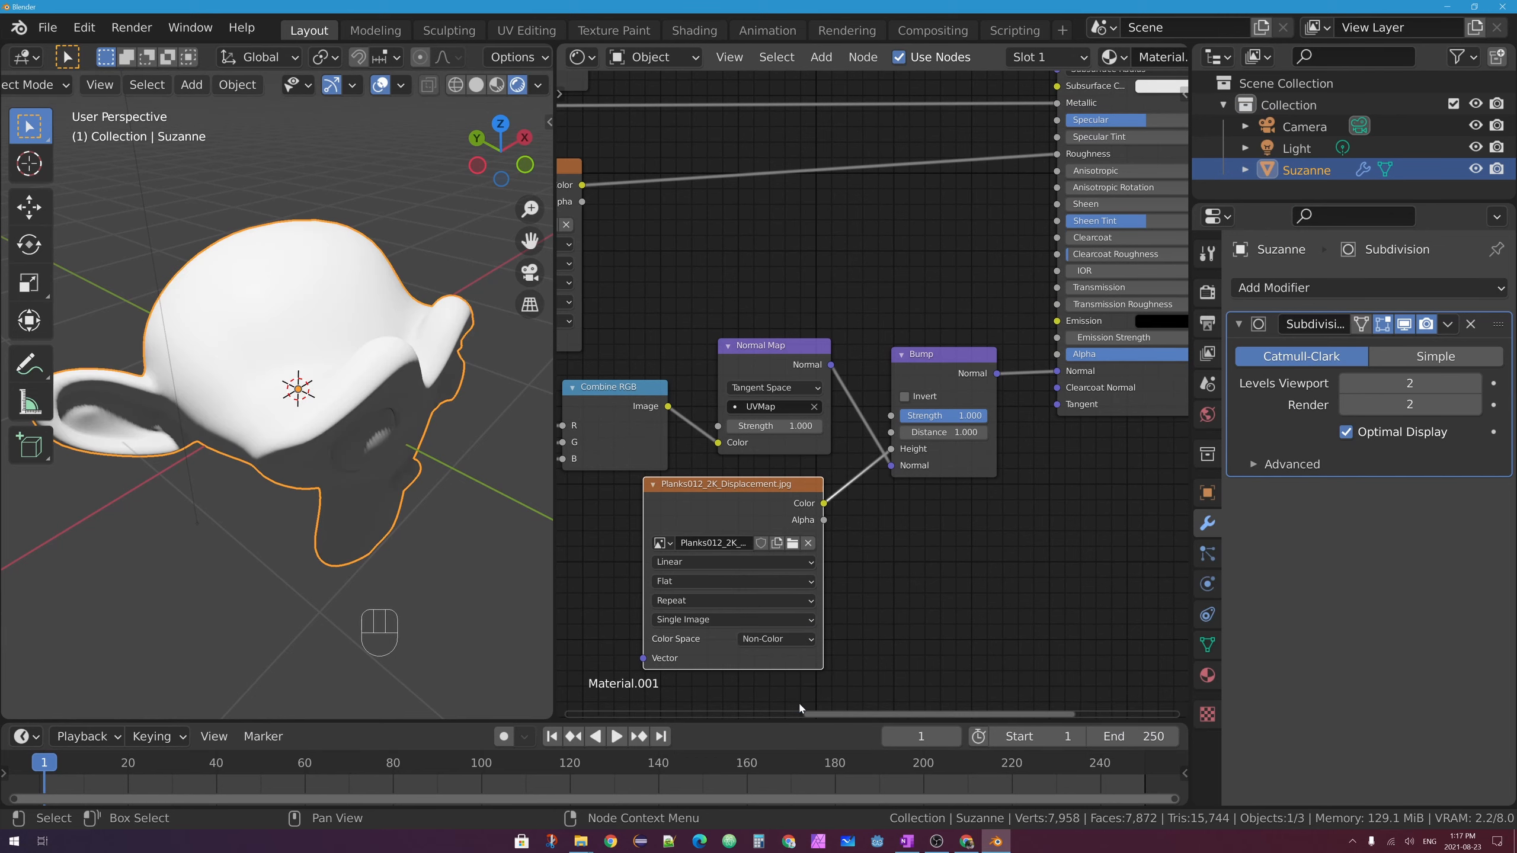
pyautogui.scroll(4, 283, 353)
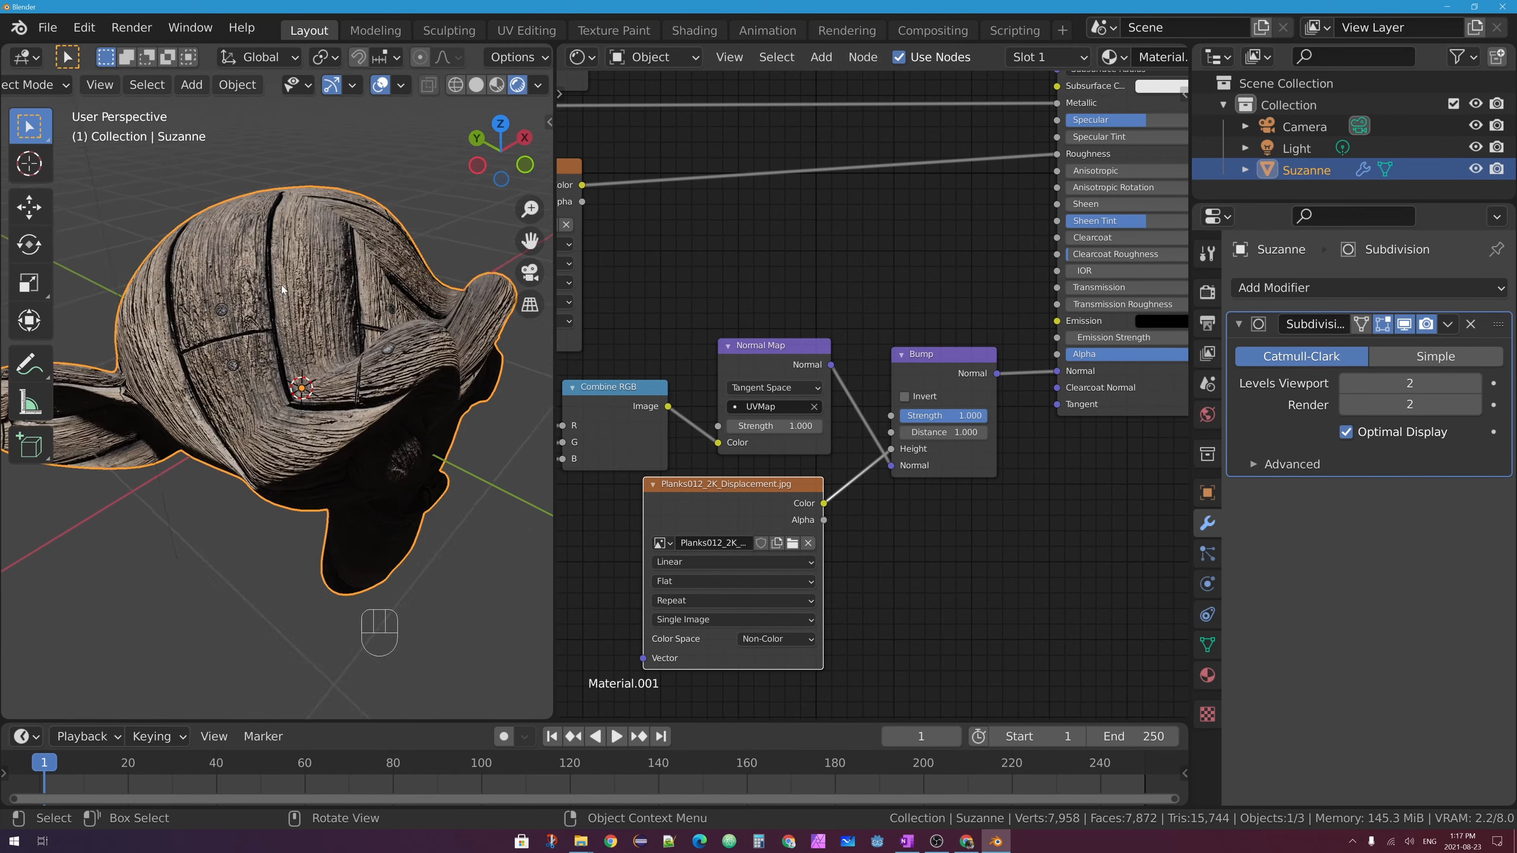
pyautogui.keyDown('ctrl'); pyautogui.moveTo(402, 252); pyautogui.dragTo(411, 281, button='middle'); pyautogui.keyUp('ctrl')
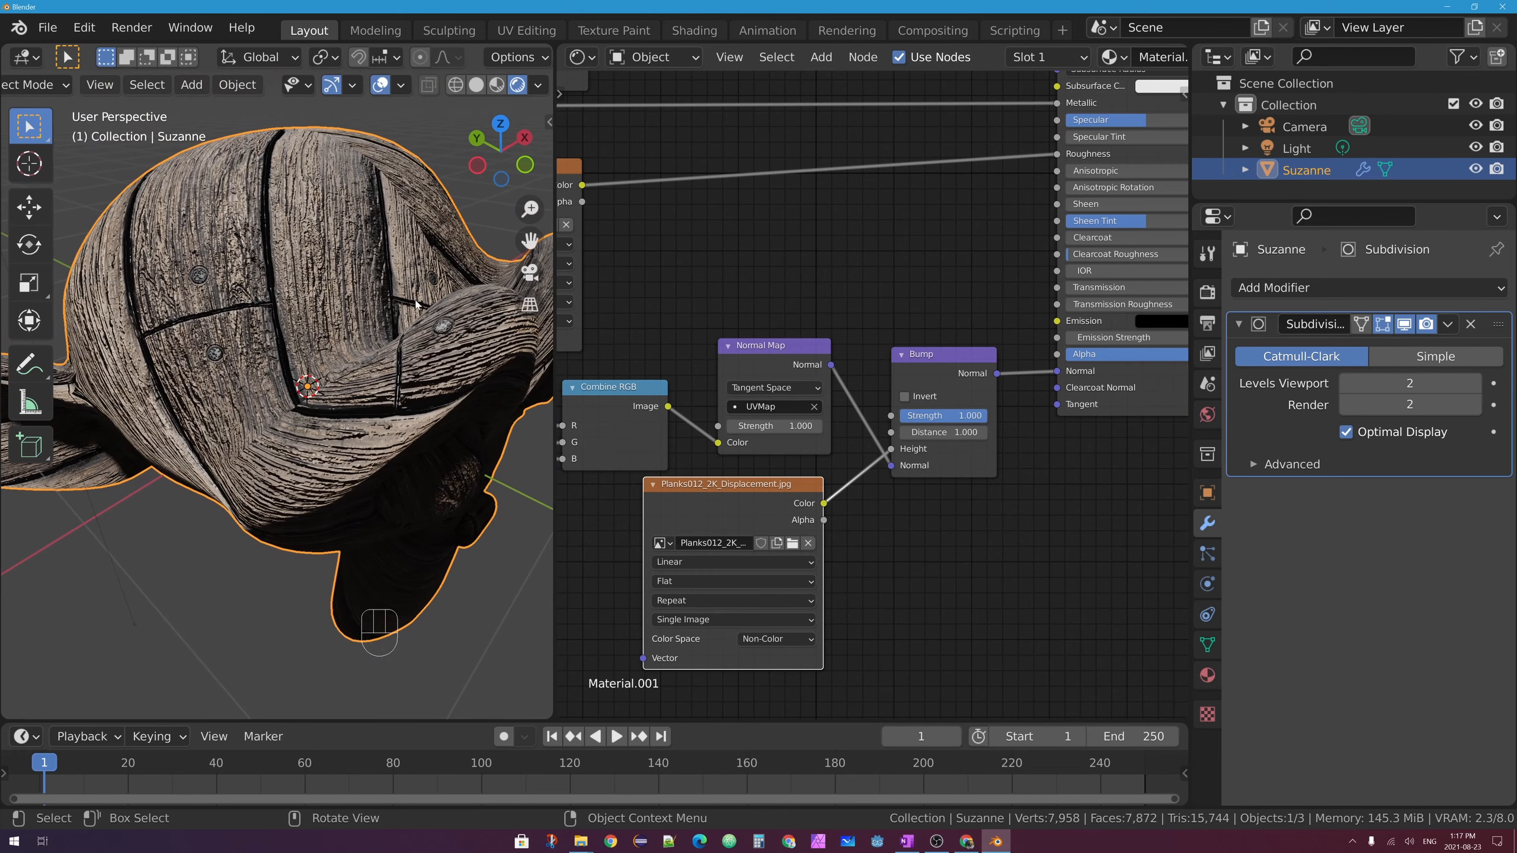
# Set the Bump node's strength to 0.236 and move the displacement texture node farther from it
pyautogui.moveTo(944, 415); pyautogui.dragTo(884, 417)
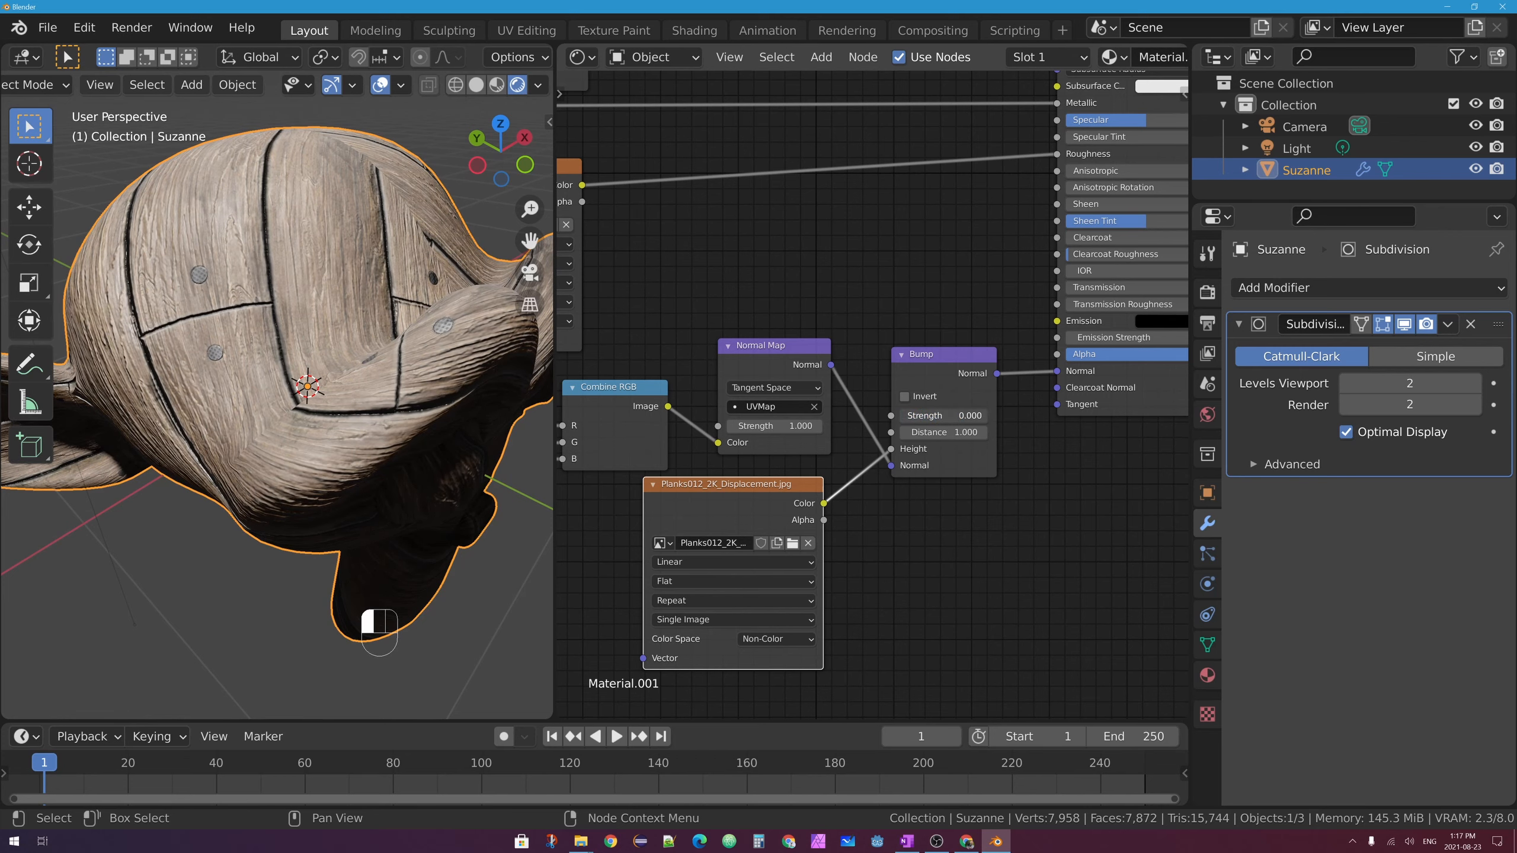
pyautogui.moveTo(289, 256); pyautogui.dragTo(525, 310, button='middle')
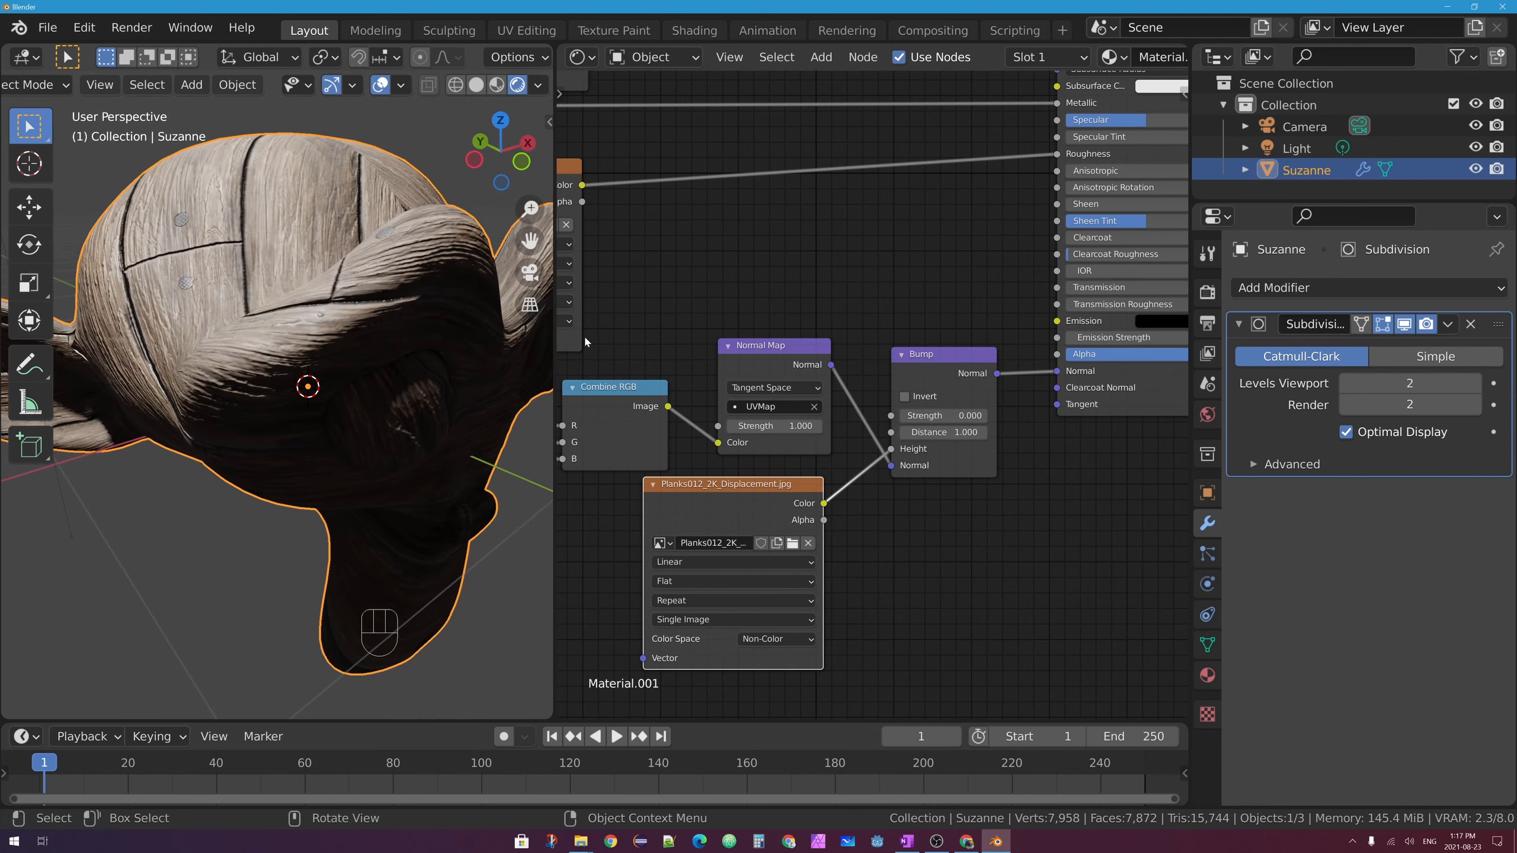
pyautogui.moveTo(914, 425); pyautogui.dragTo(930, 415)
pyautogui.moveTo(737, 490)
pyautogui.mouseDown()
pyautogui.moveTo(708, 484)
pyautogui.moveTo(697, 500)
pyautogui.mouseUp()
pyautogui.moveTo(697, 500)
pyautogui.mouseDown(button='middle')
pyautogui.moveTo(781, 480)
pyautogui.moveTo(840, 487)
pyautogui.mouseUp(button='middle')
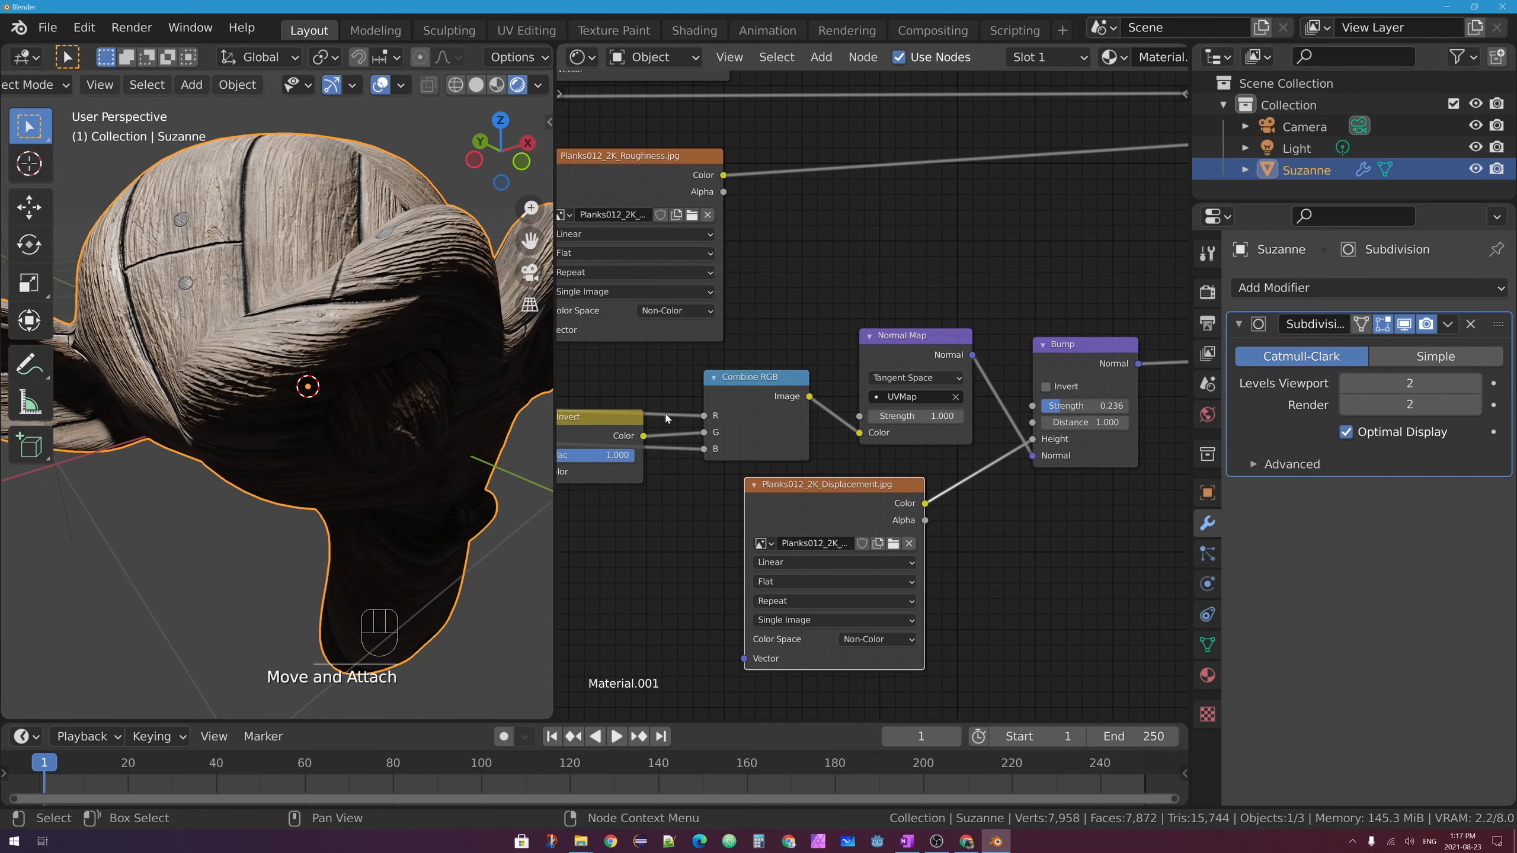
pyautogui.moveTo(667, 441)
pyautogui.mouseDown(button='middle')
pyautogui.moveTo(745, 416)
pyautogui.moveTo(794, 424)
pyautogui.mouseUp(button='middle')
pyautogui.moveTo(622, 409)
pyautogui.mouseDown(button='middle')
pyautogui.moveTo(841, 383)
pyautogui.moveTo(681, 358)
pyautogui.mouseUp(button='middle')
pyautogui.moveTo(739, 399); pyautogui.dragTo(738, 313, button='middle')
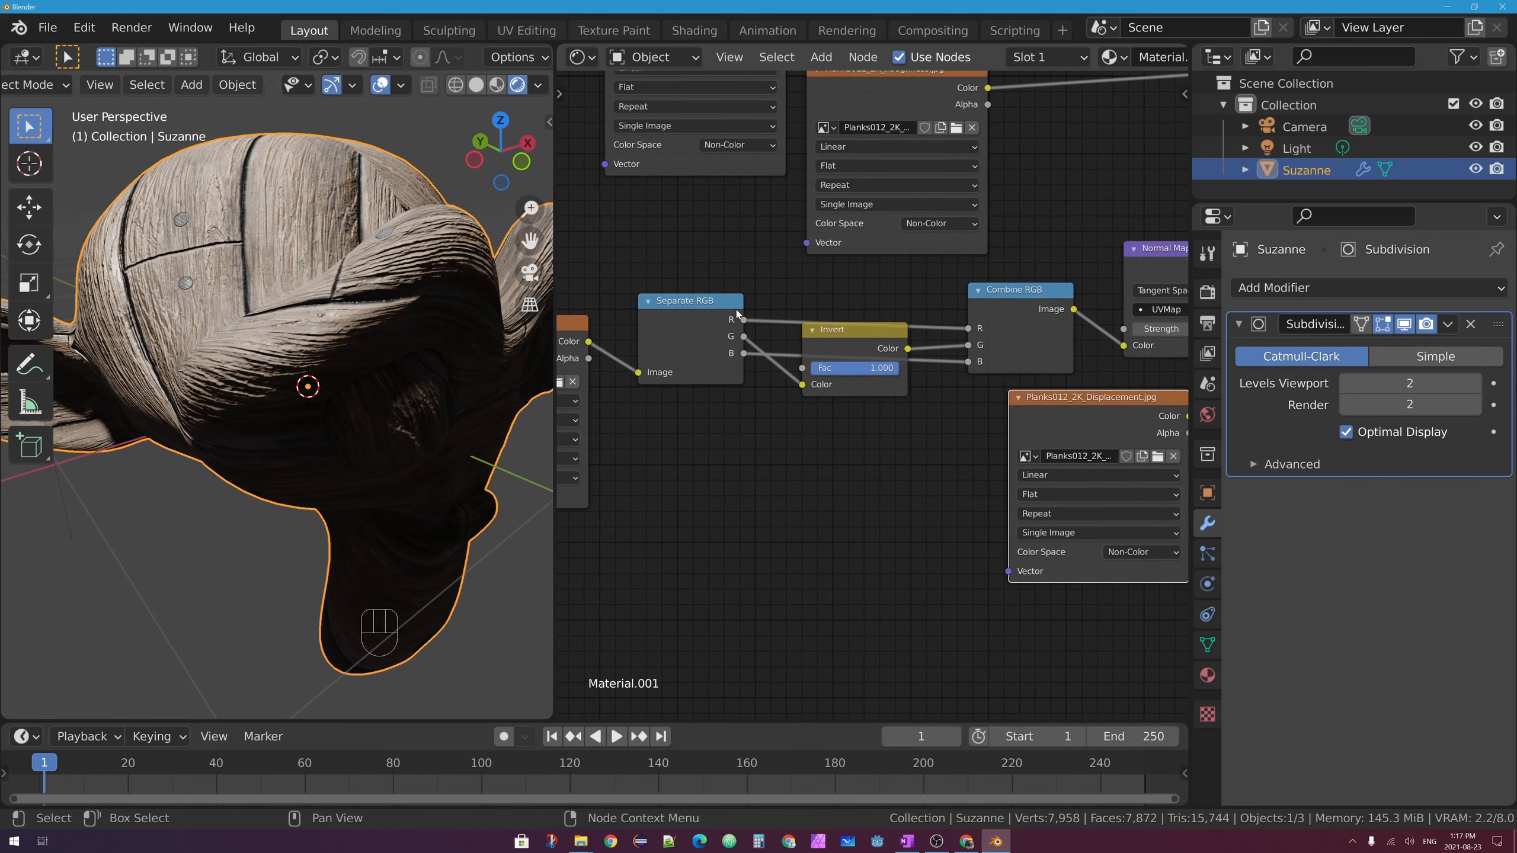
pyautogui.moveTo(1078, 433); pyautogui.dragTo(706, 438, button='middle')
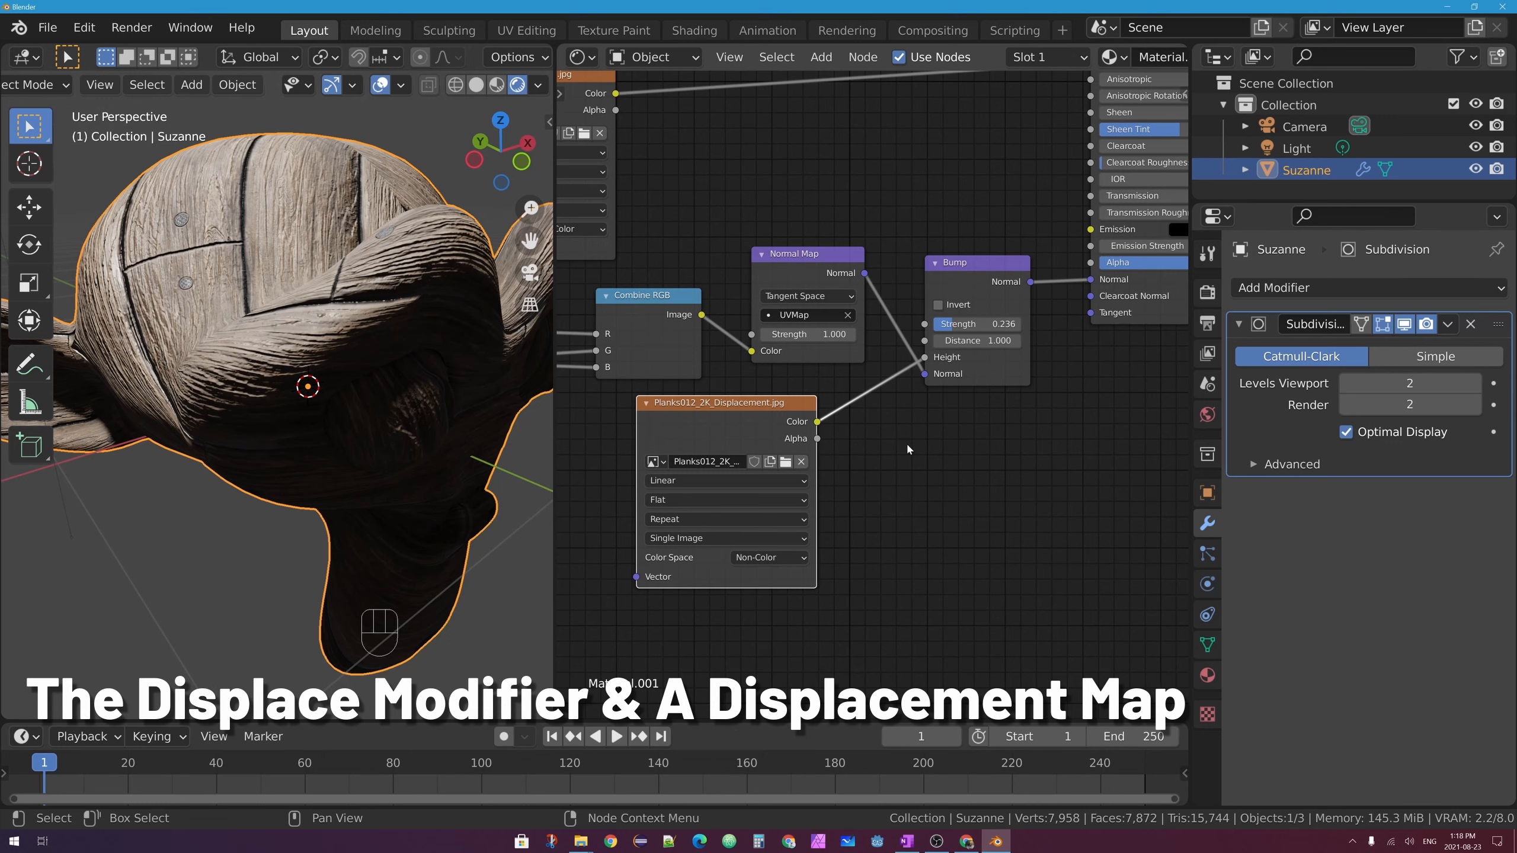
pyautogui.moveTo(1016, 379); pyautogui.dragTo(1034, 358, button='middle')
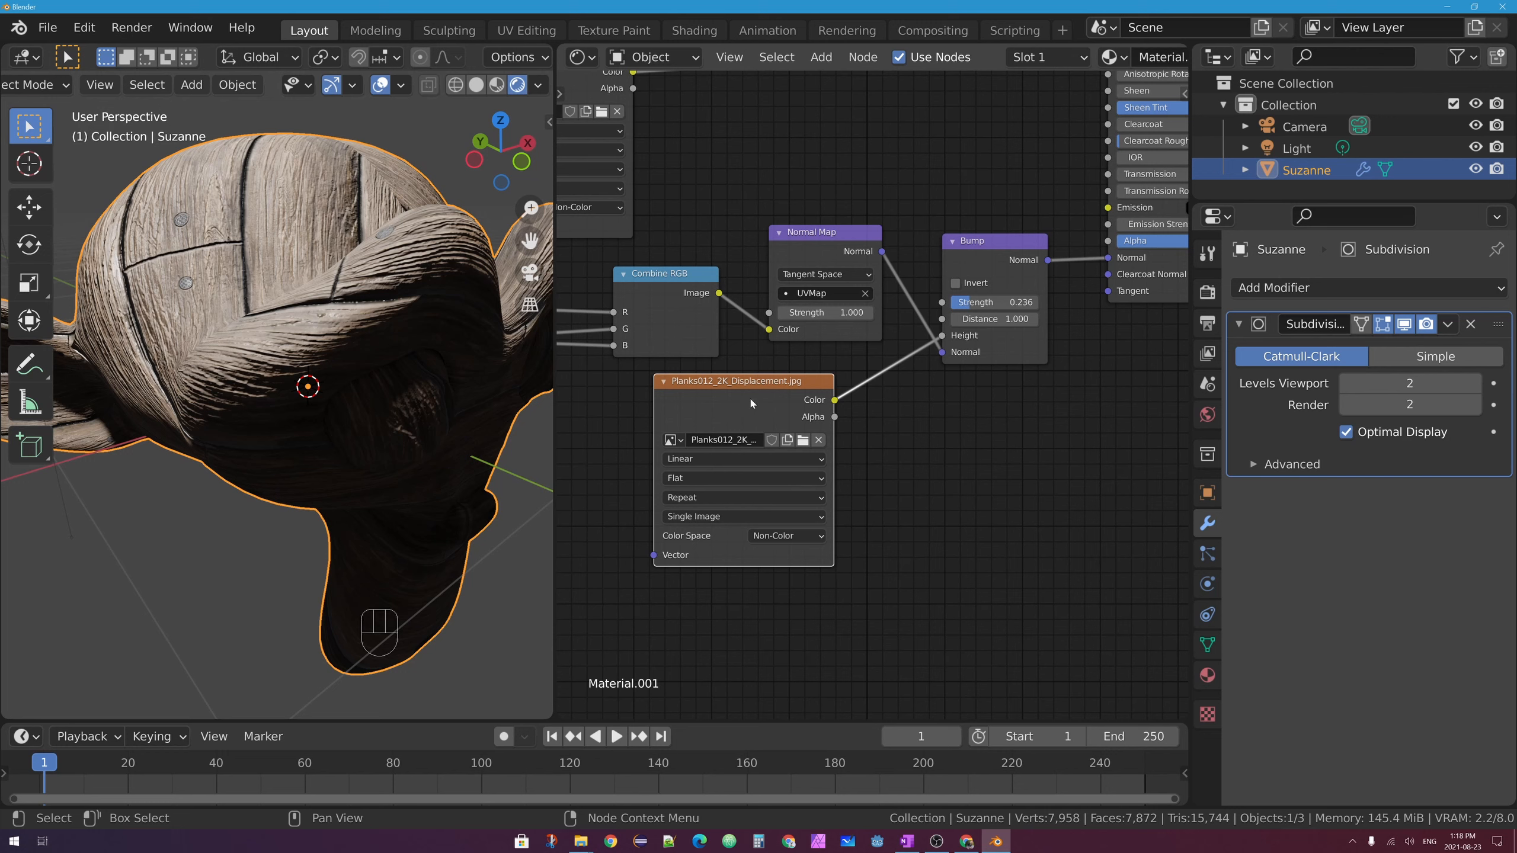
# Add a Displace modifier to Suzanne and view the deformed mesh as a whole
pyautogui.click(1301, 290)
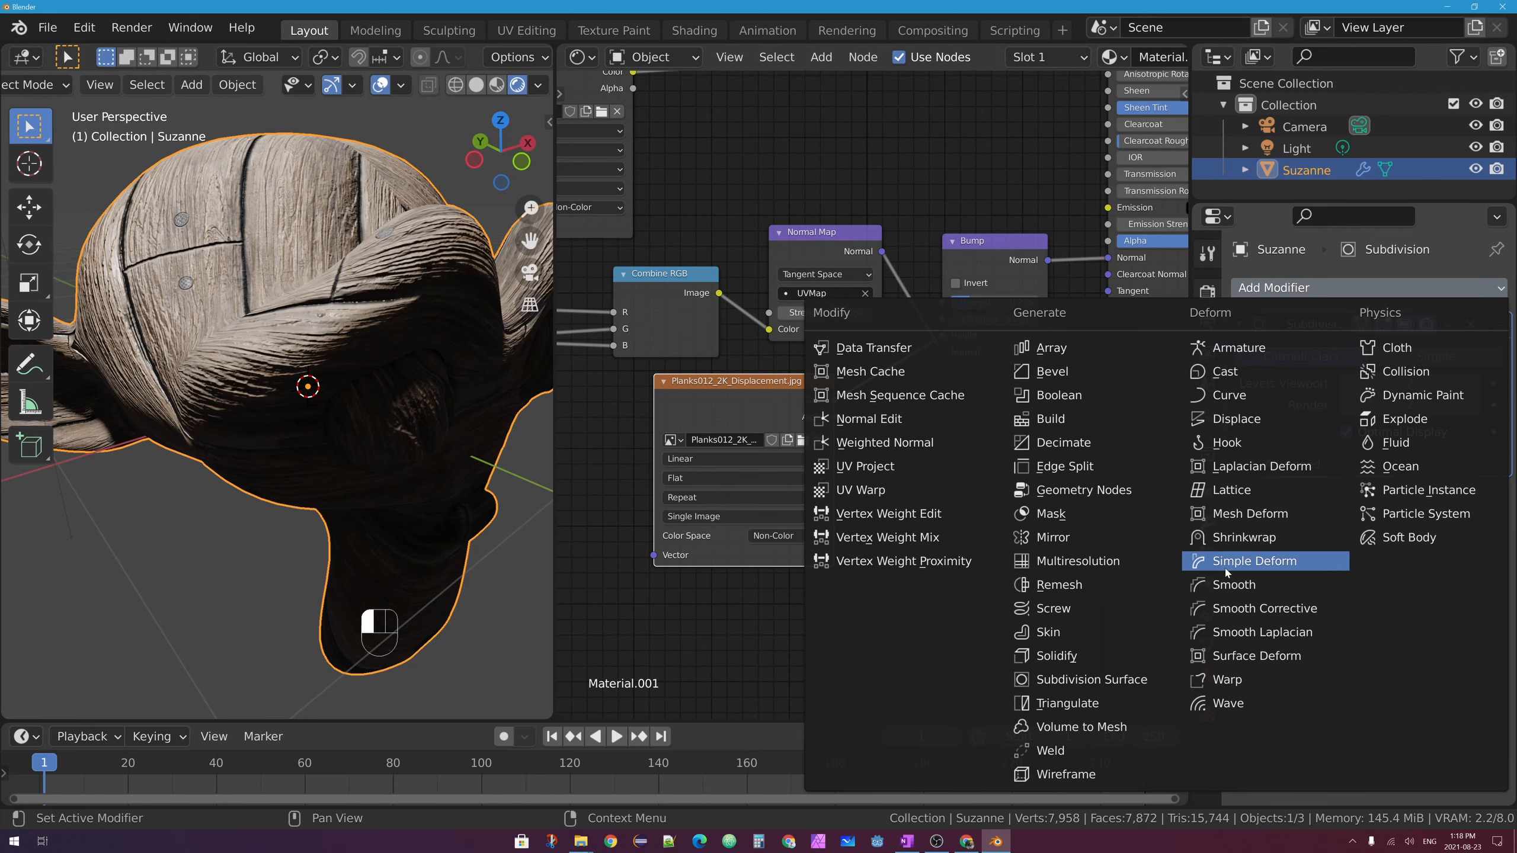
pyautogui.click(1238, 420)
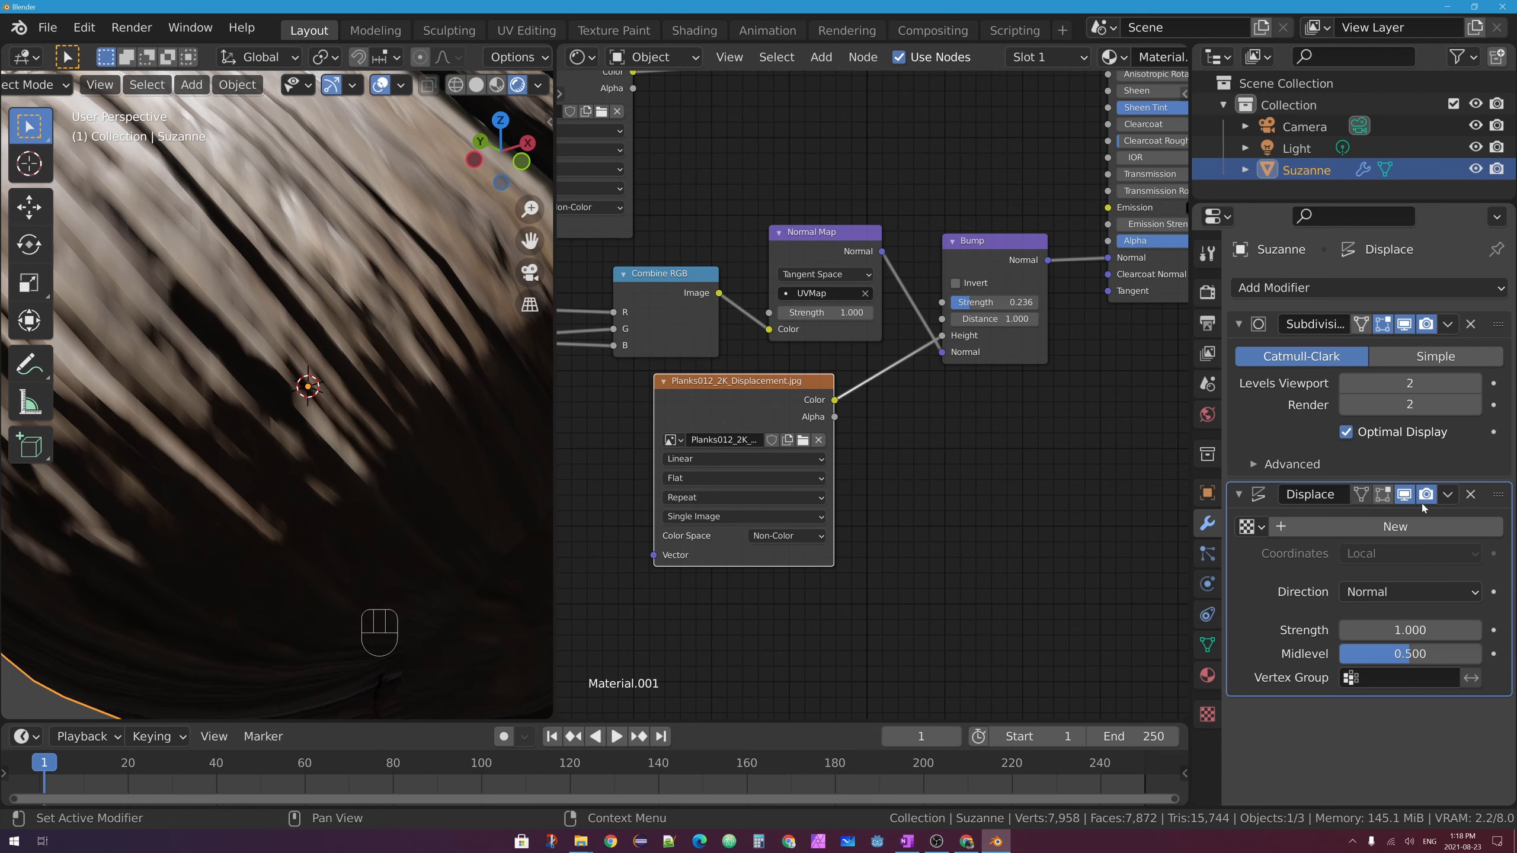
pyautogui.scroll(-6, 436, 298)
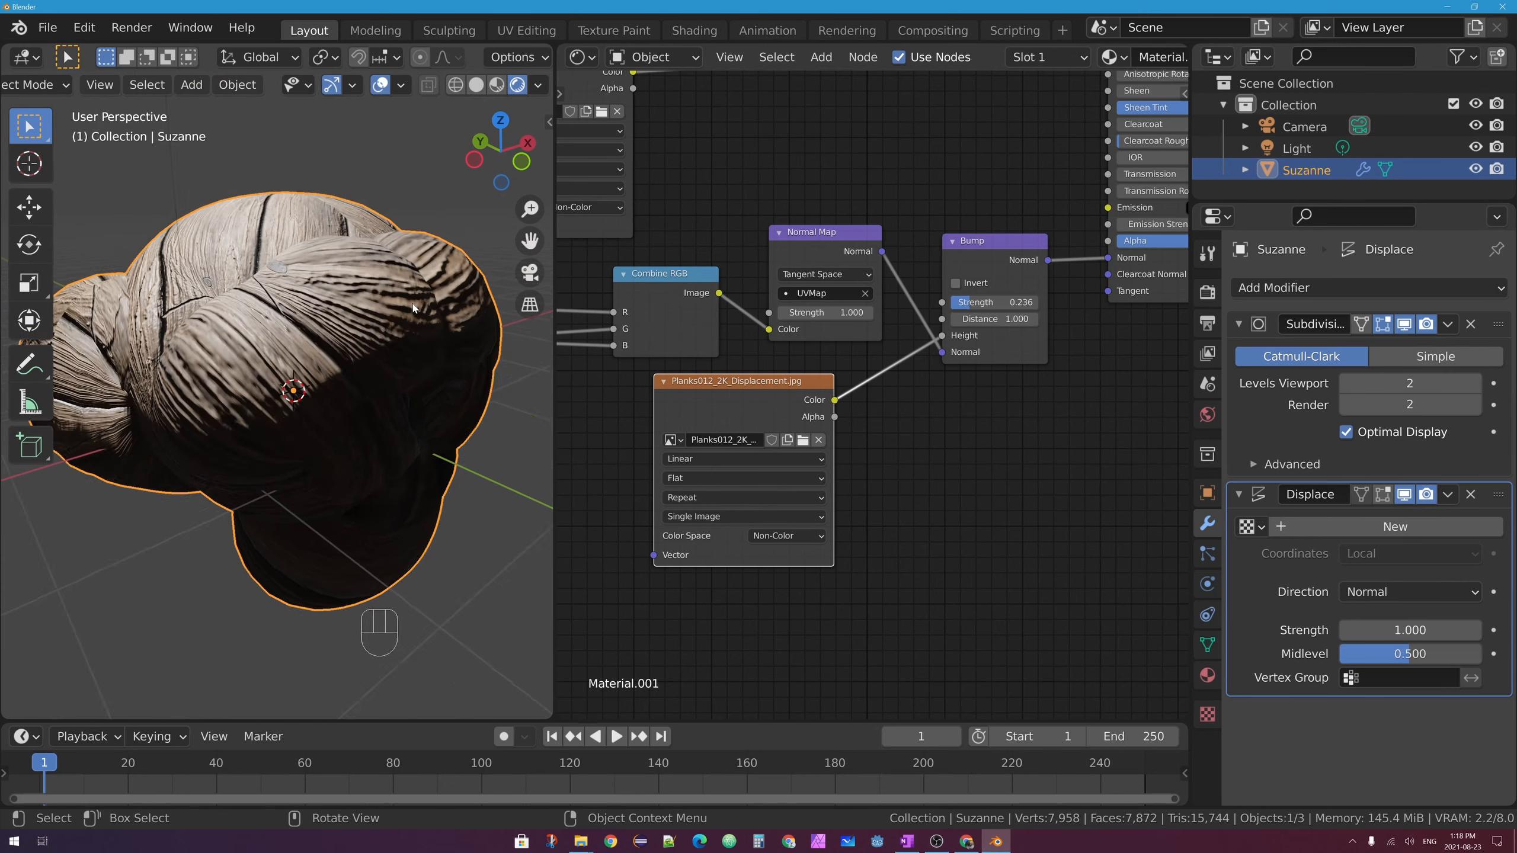
pyautogui.scroll(-2, 413, 307)
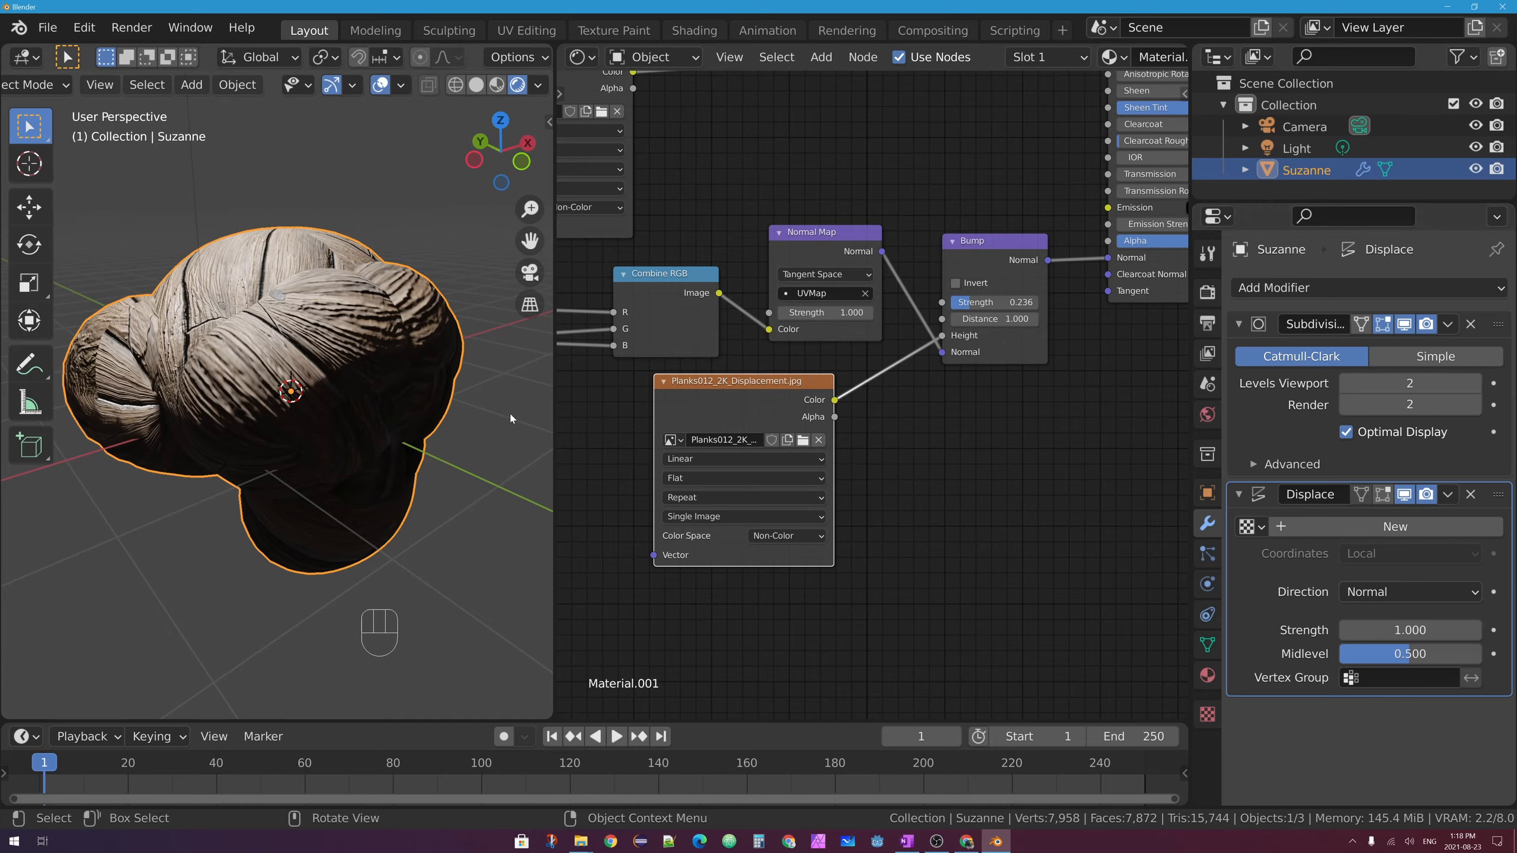
pyautogui.moveTo(510, 419); pyautogui.dragTo(212, 274, button='middle')
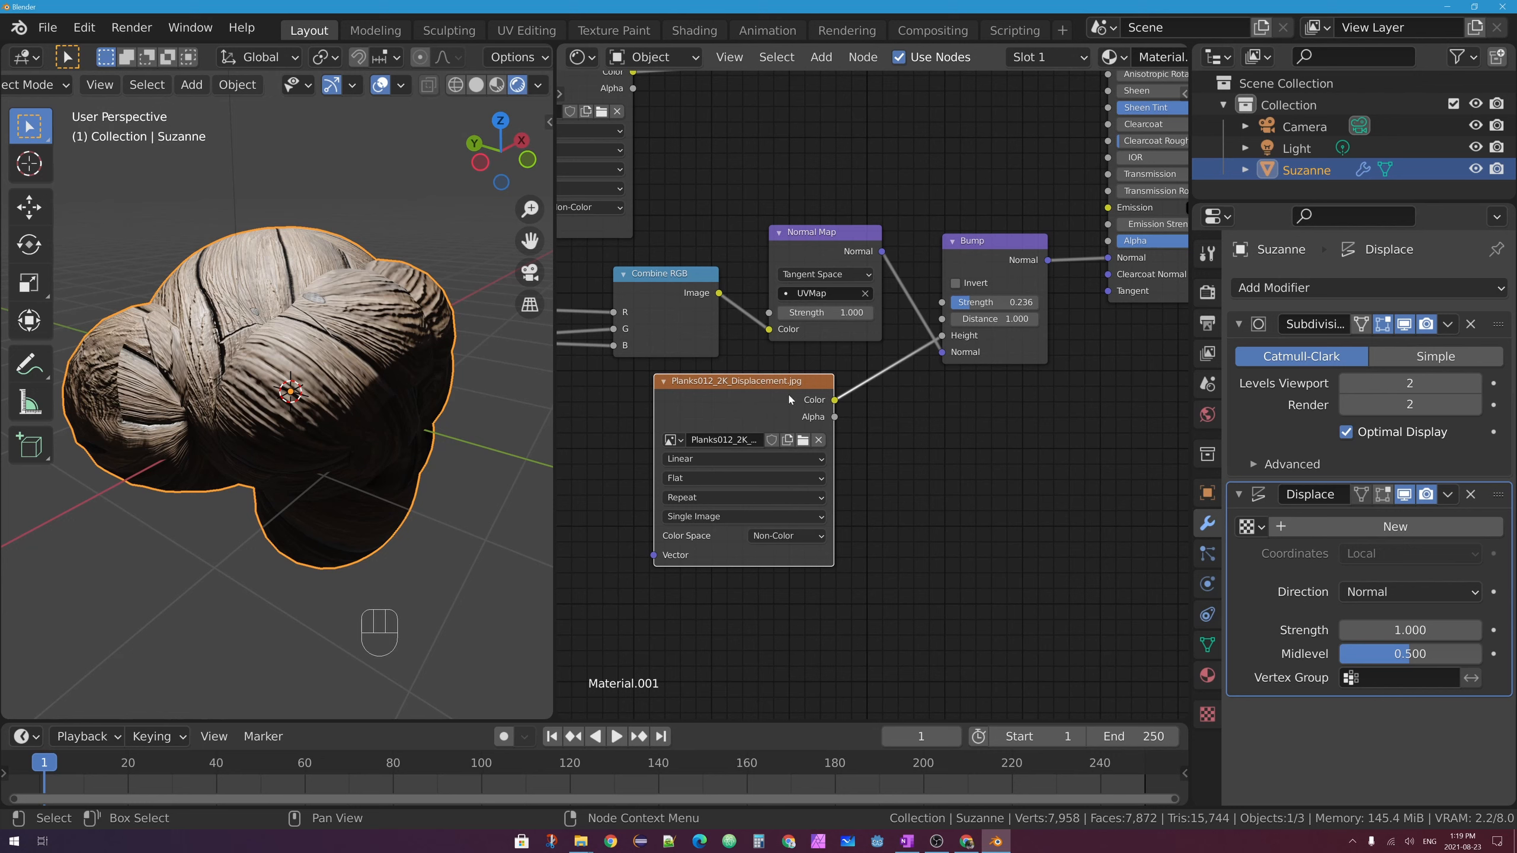
pyautogui.click(1208, 715)
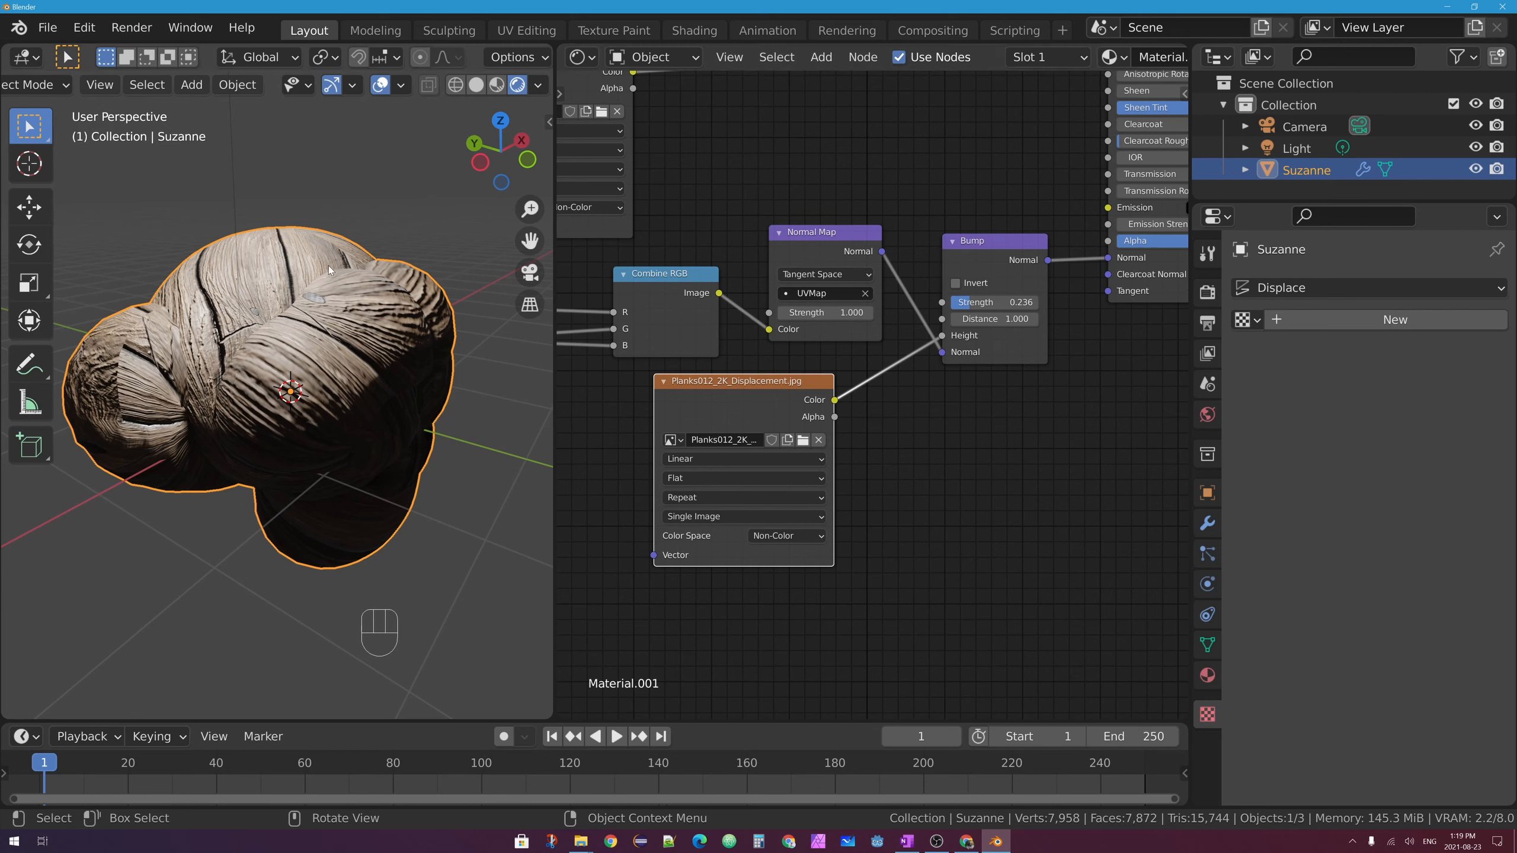
pyautogui.click(1306, 288)
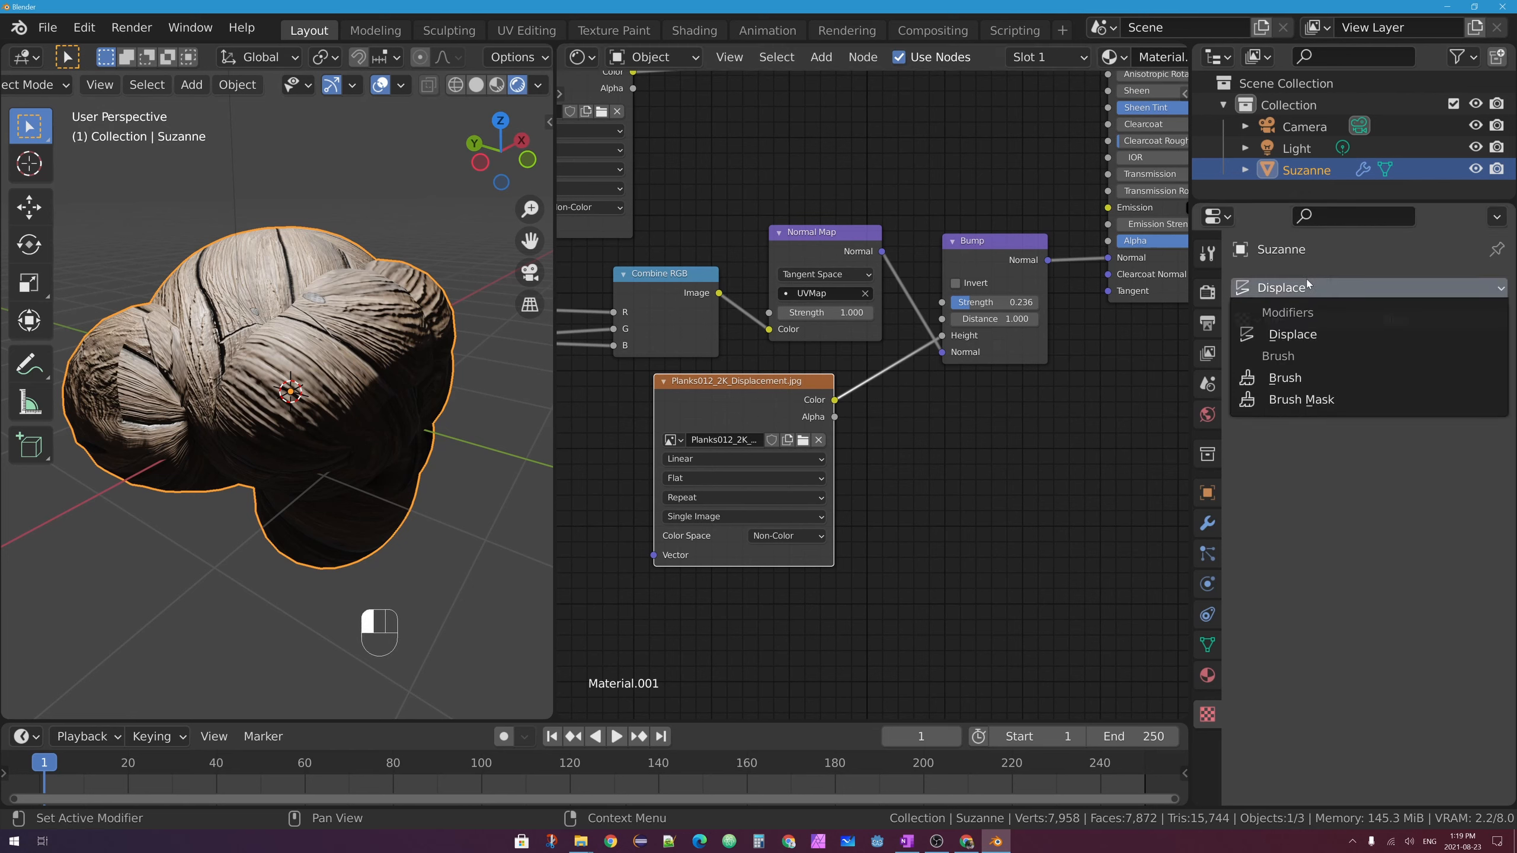
pyautogui.click(1307, 284)
pyautogui.click(1298, 288)
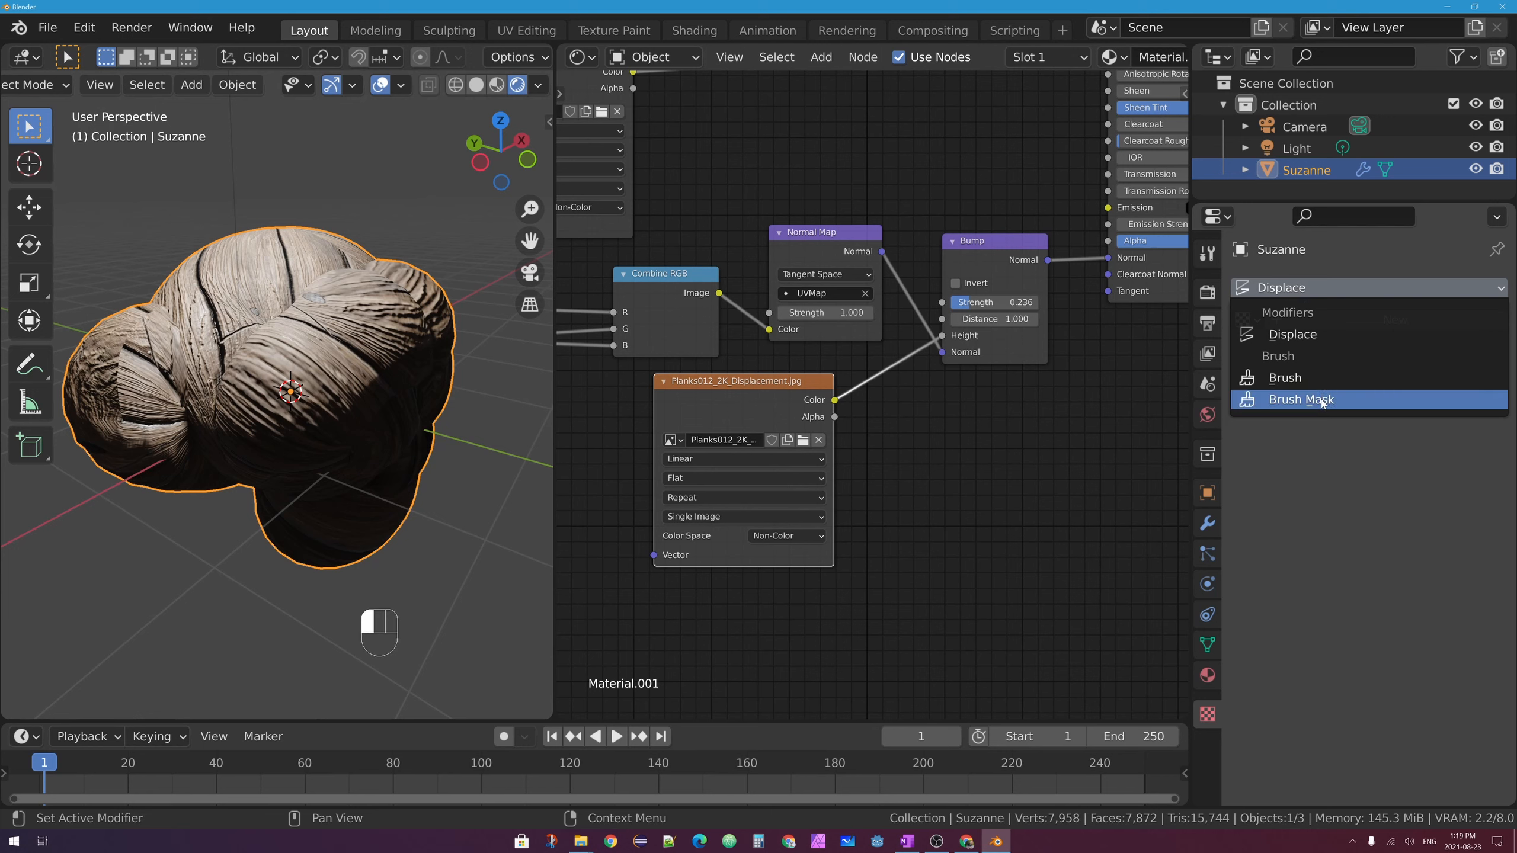
pyautogui.click(1426, 466)
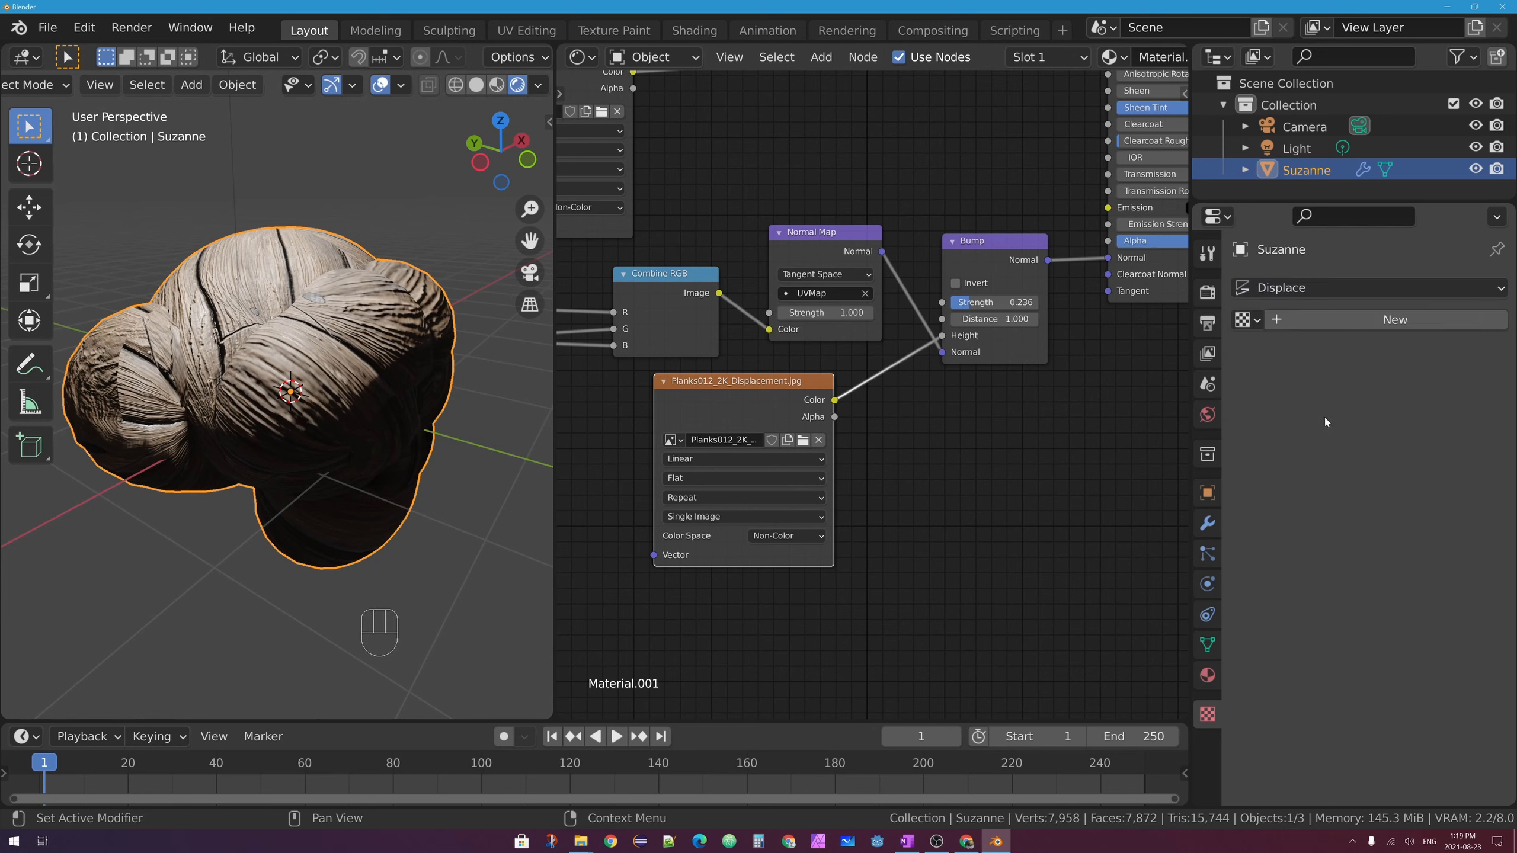
pyautogui.click(1206, 525)
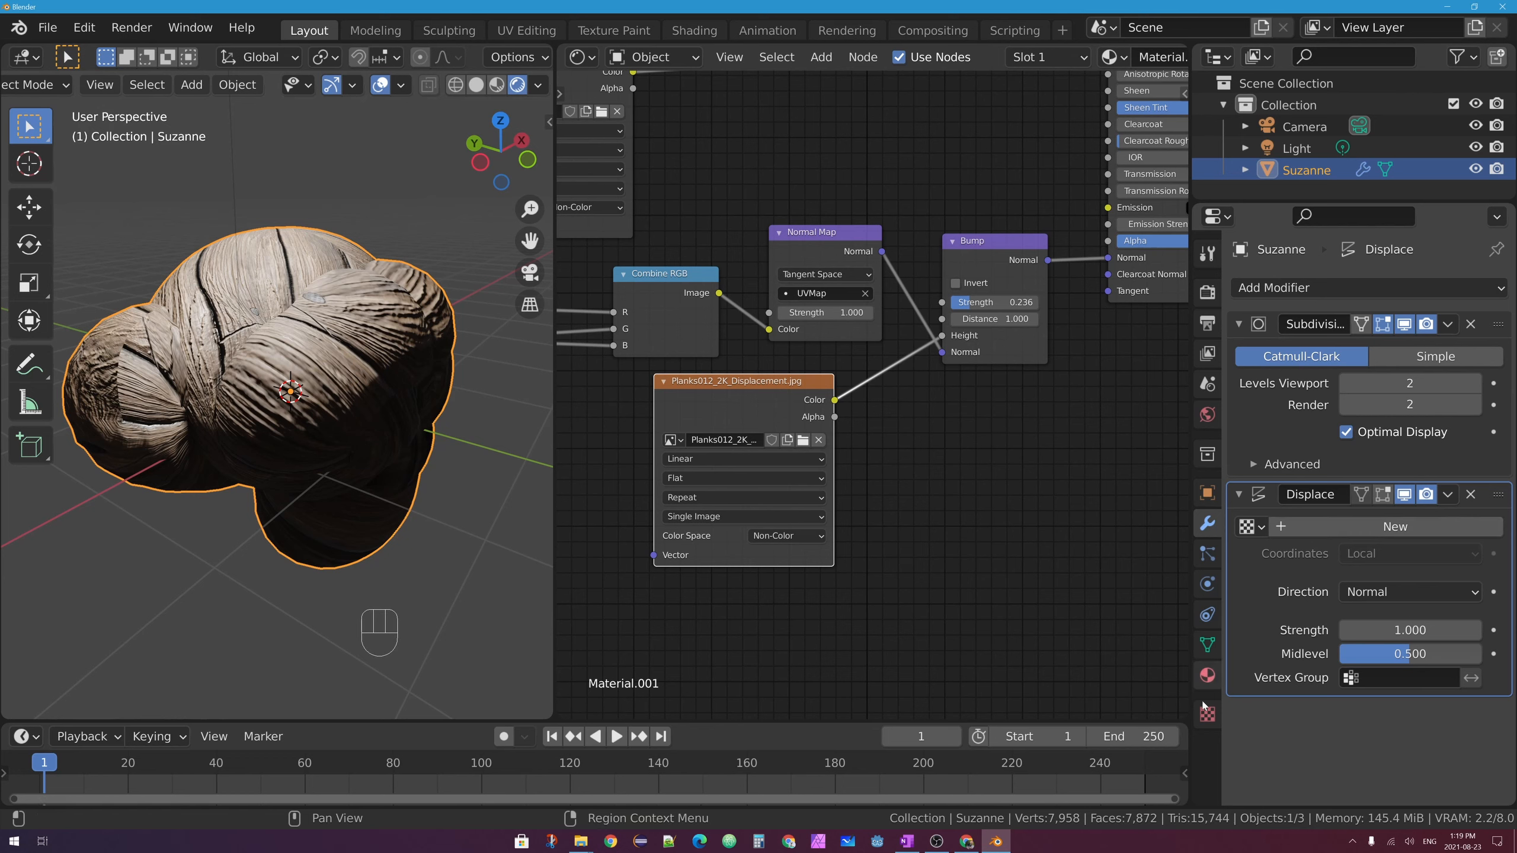
# Create a new texture for Suzanne's Displace modifier and name it wood-disp
pyautogui.click(1388, 528)
pyautogui.click(1316, 528)
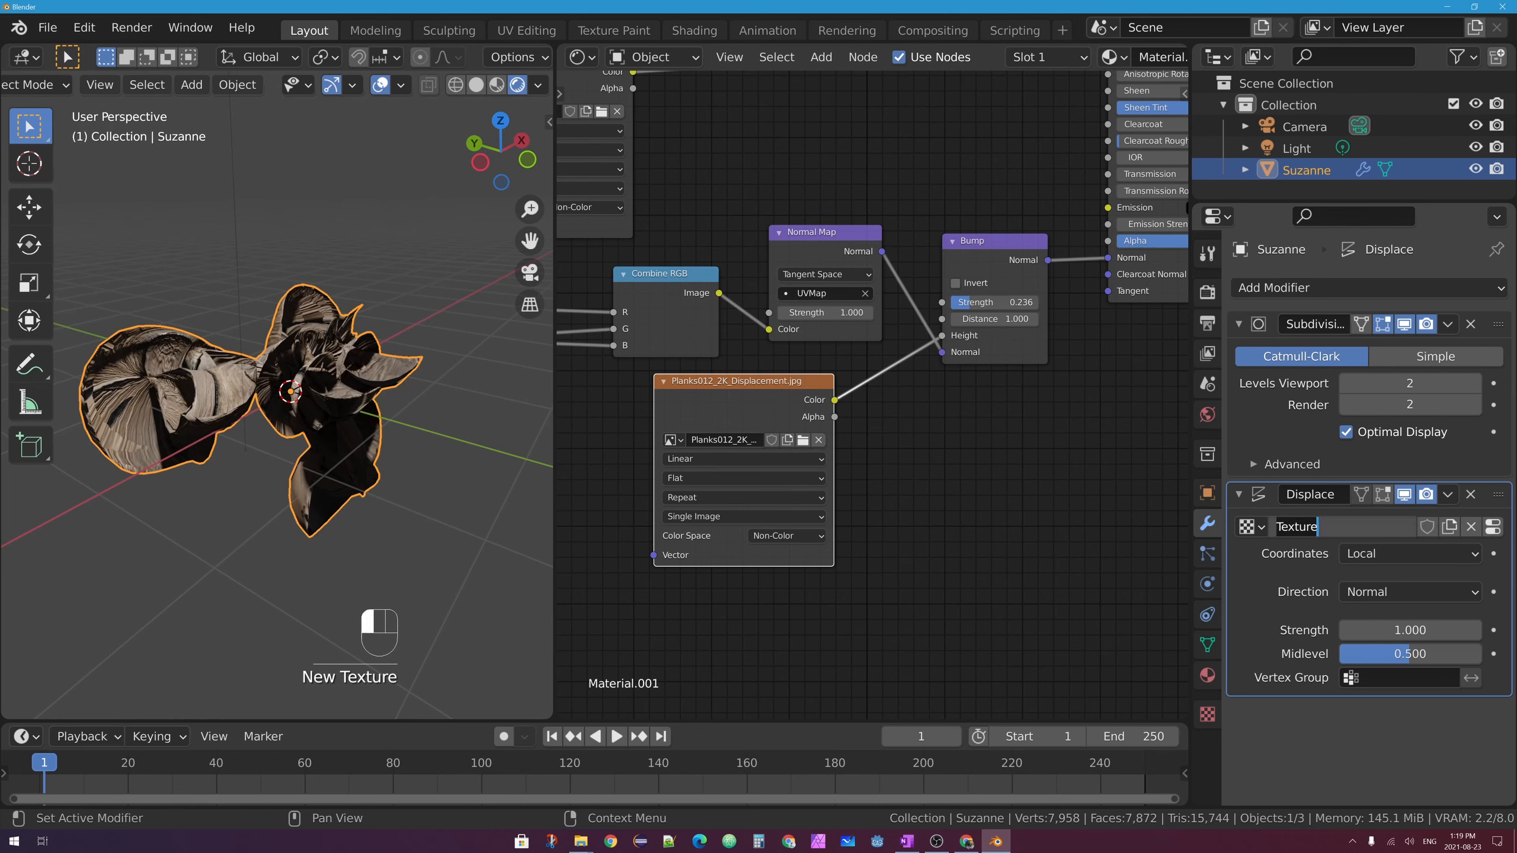
pyautogui.write('wood-disp')
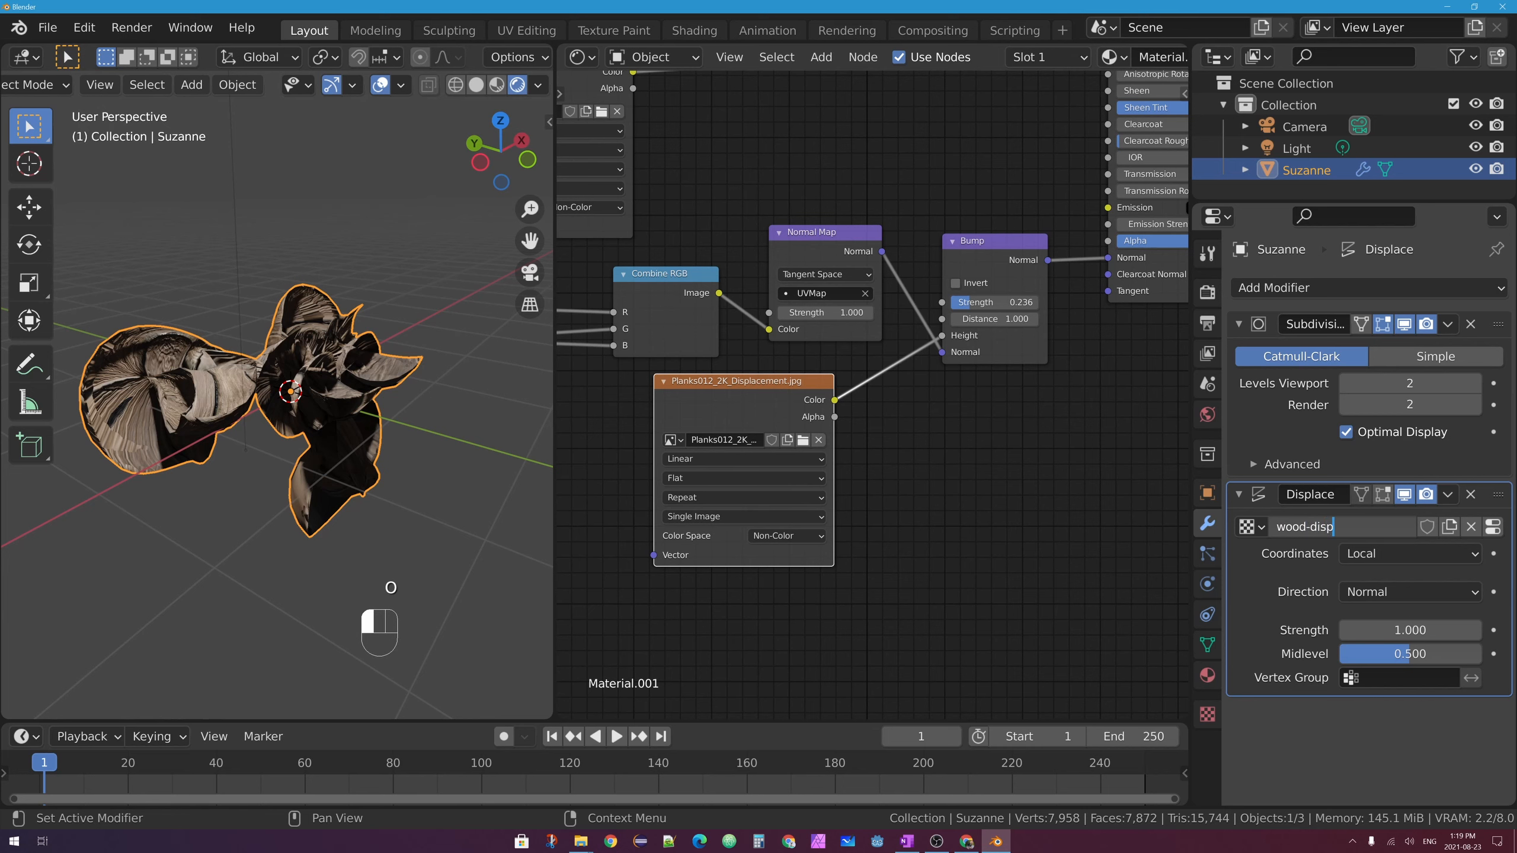
pyautogui.press('Return')
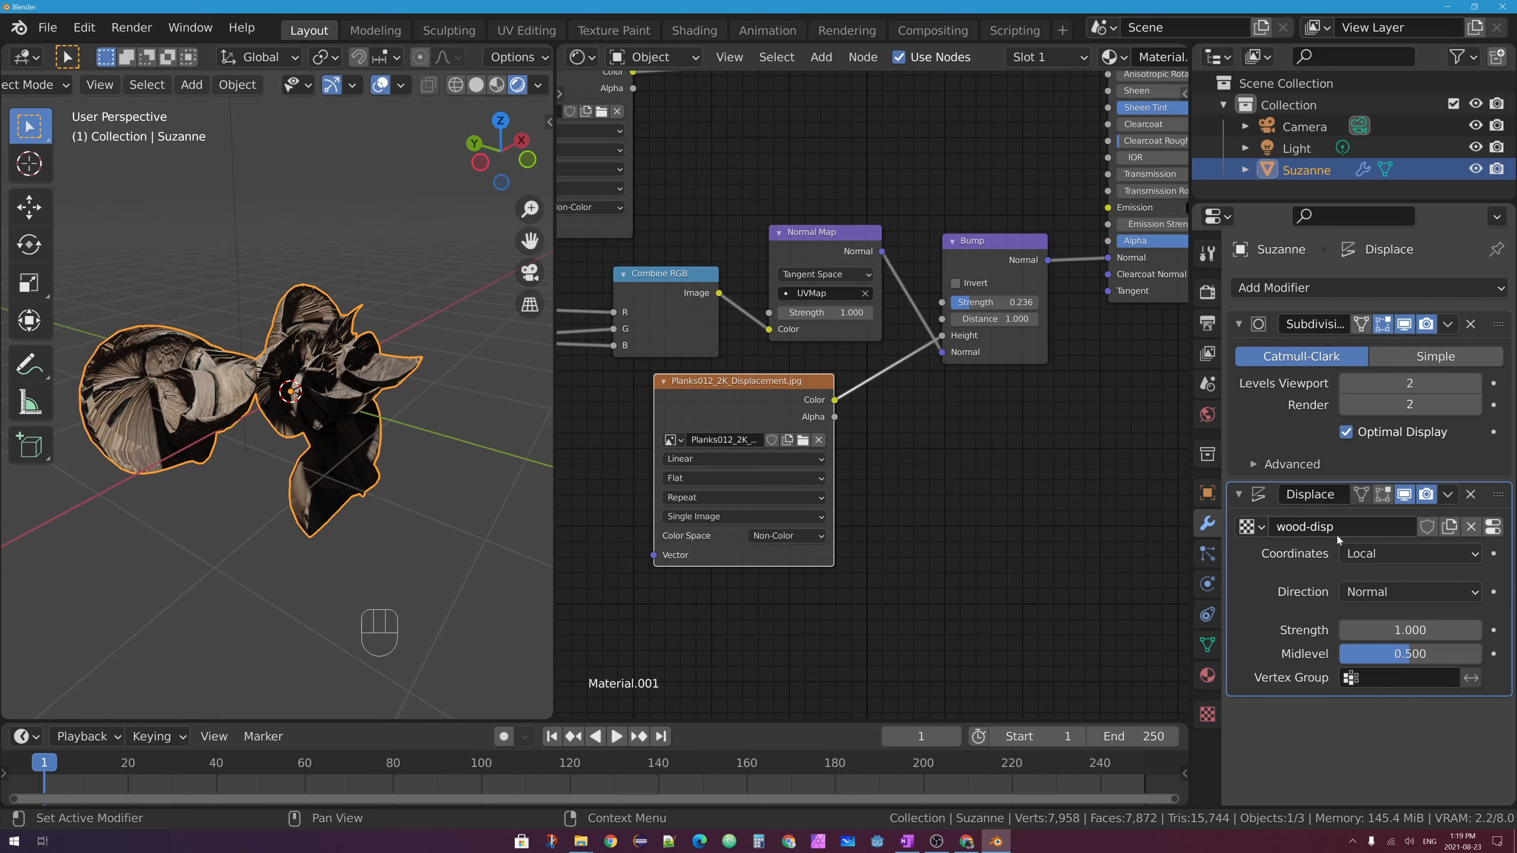
# Set the Displace modifier's texture coordinates to UV and choose UVMap as its UV map
pyautogui.click(1397, 554)
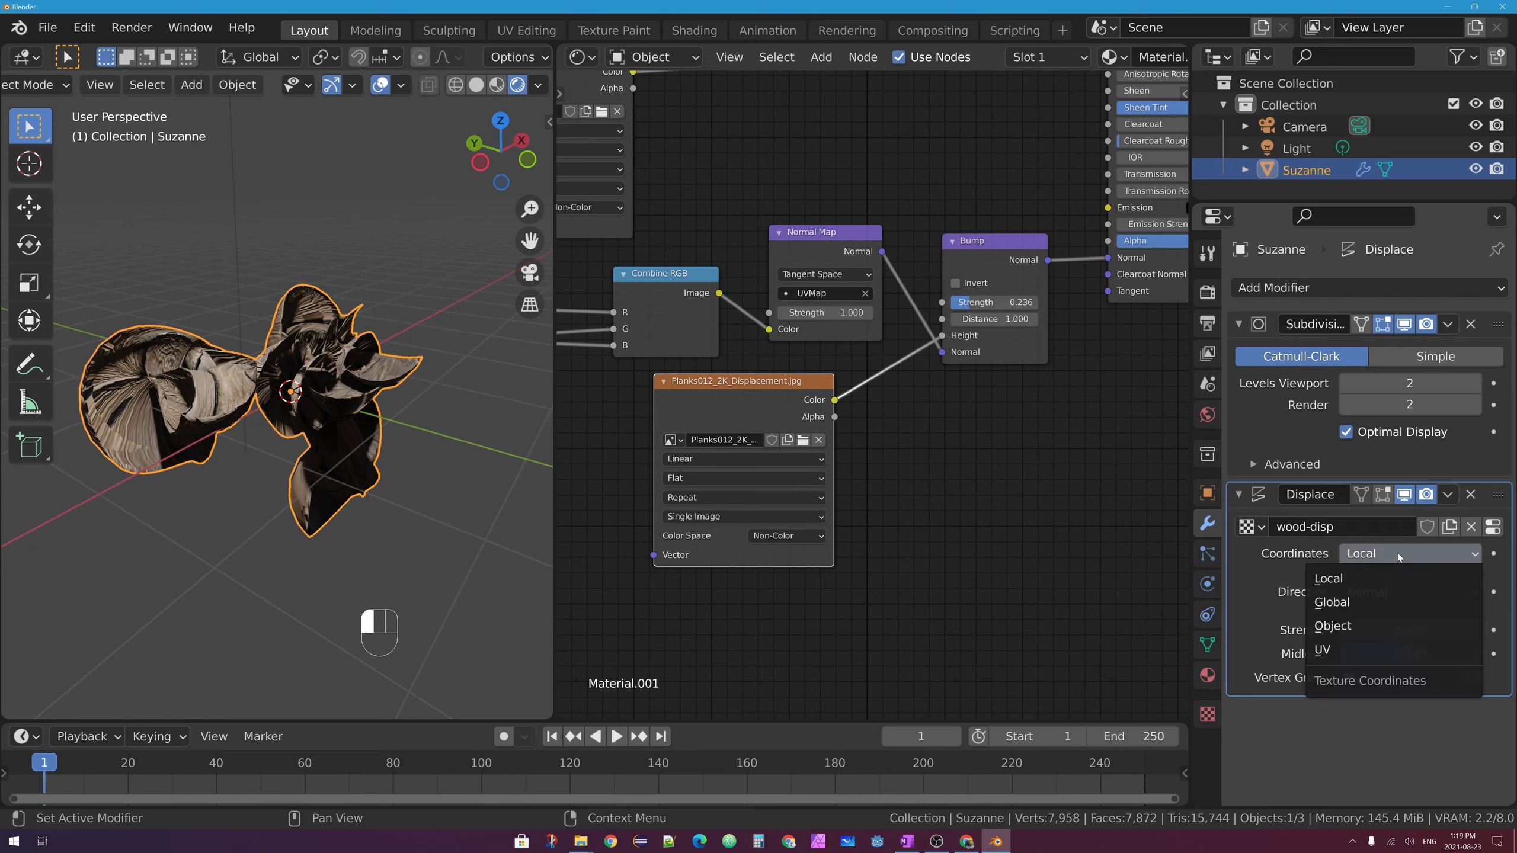
pyautogui.click(1373, 650)
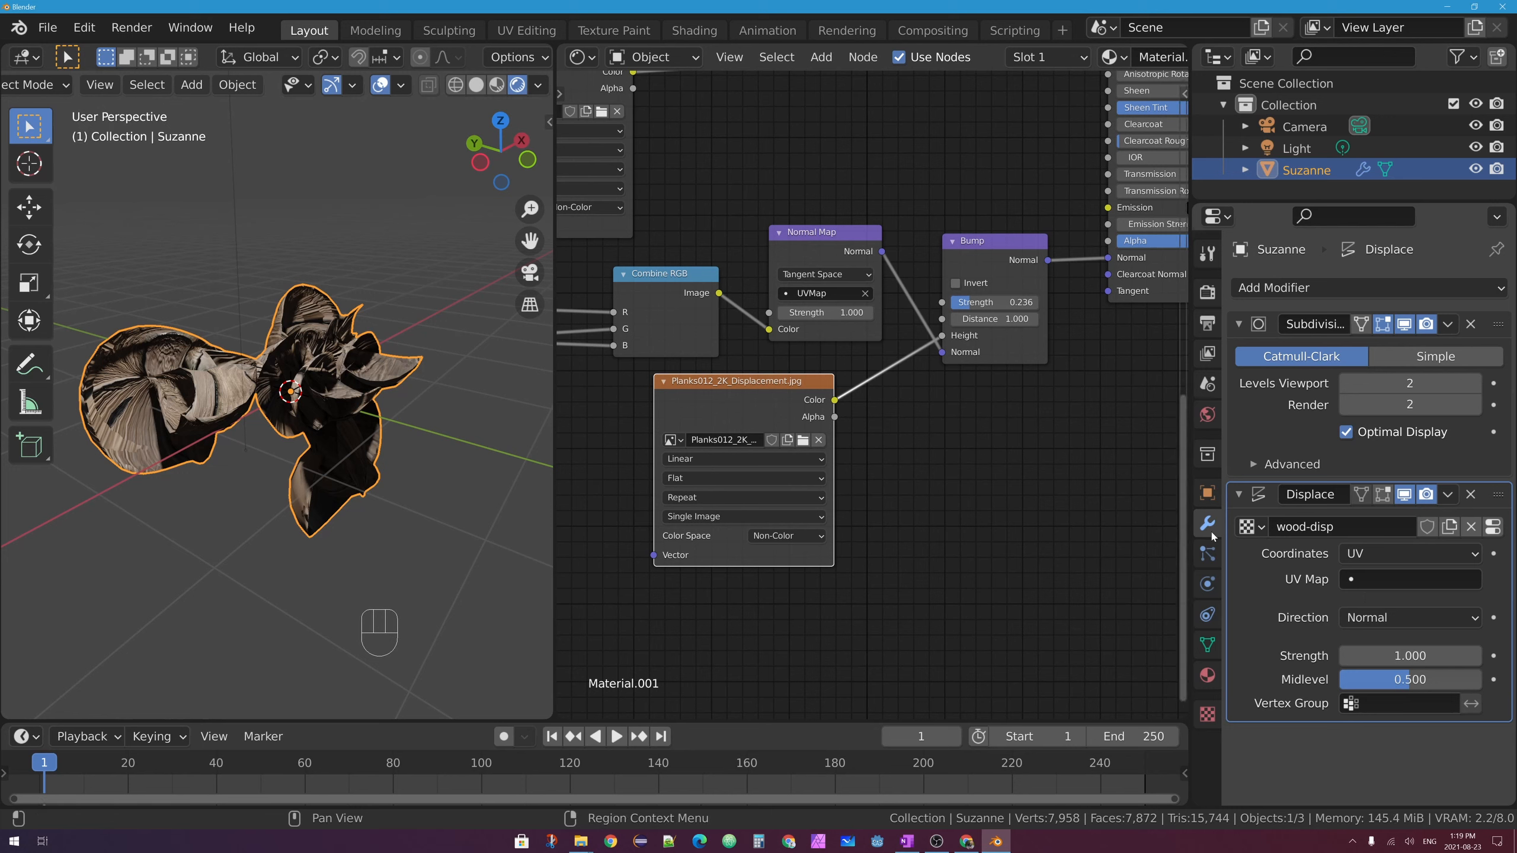
pyautogui.click(1410, 579)
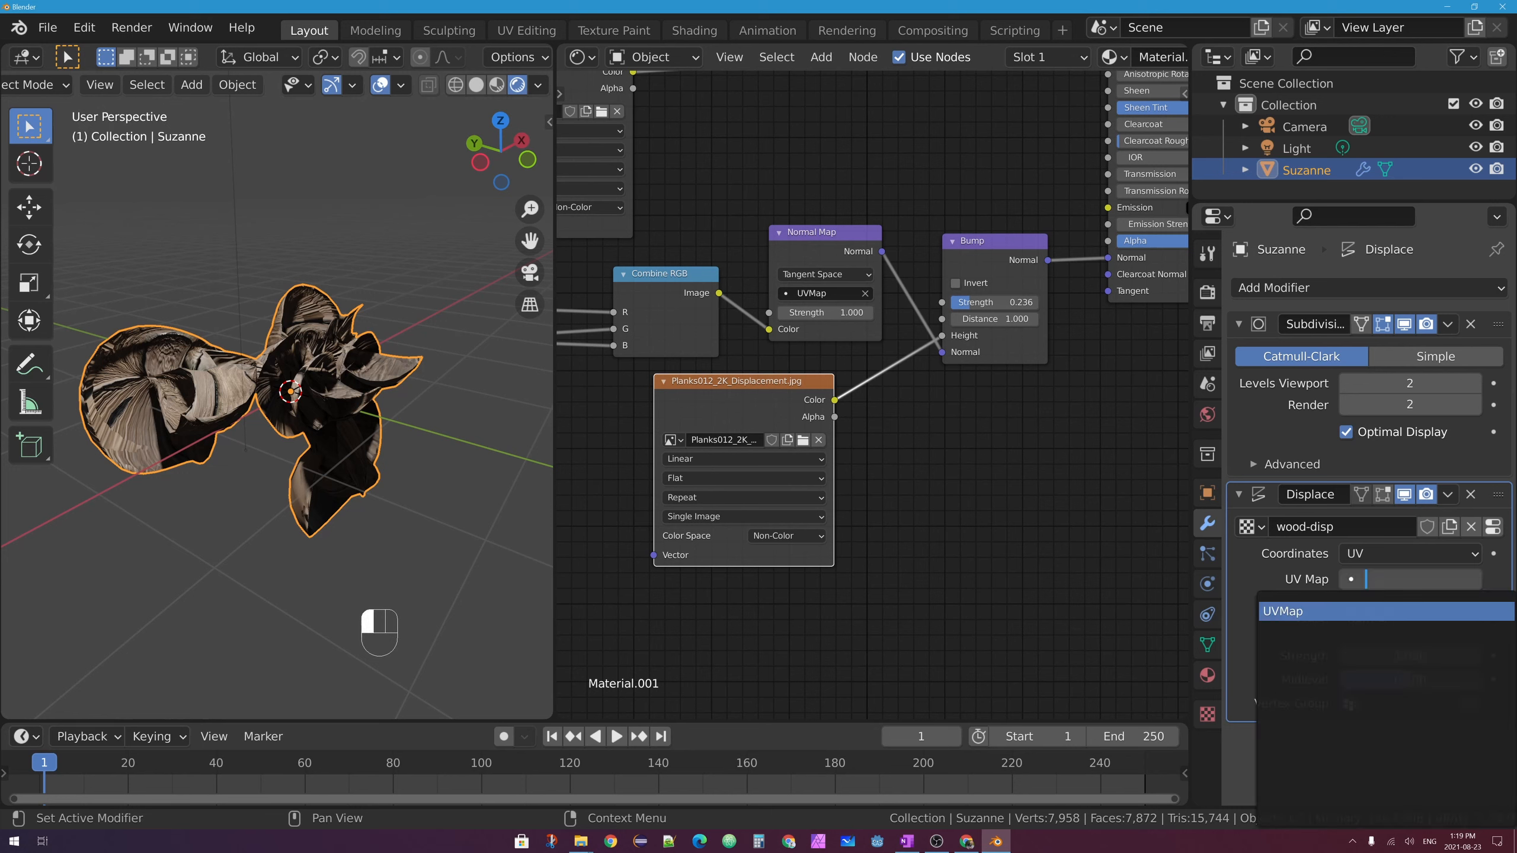
pyautogui.click(1312, 611)
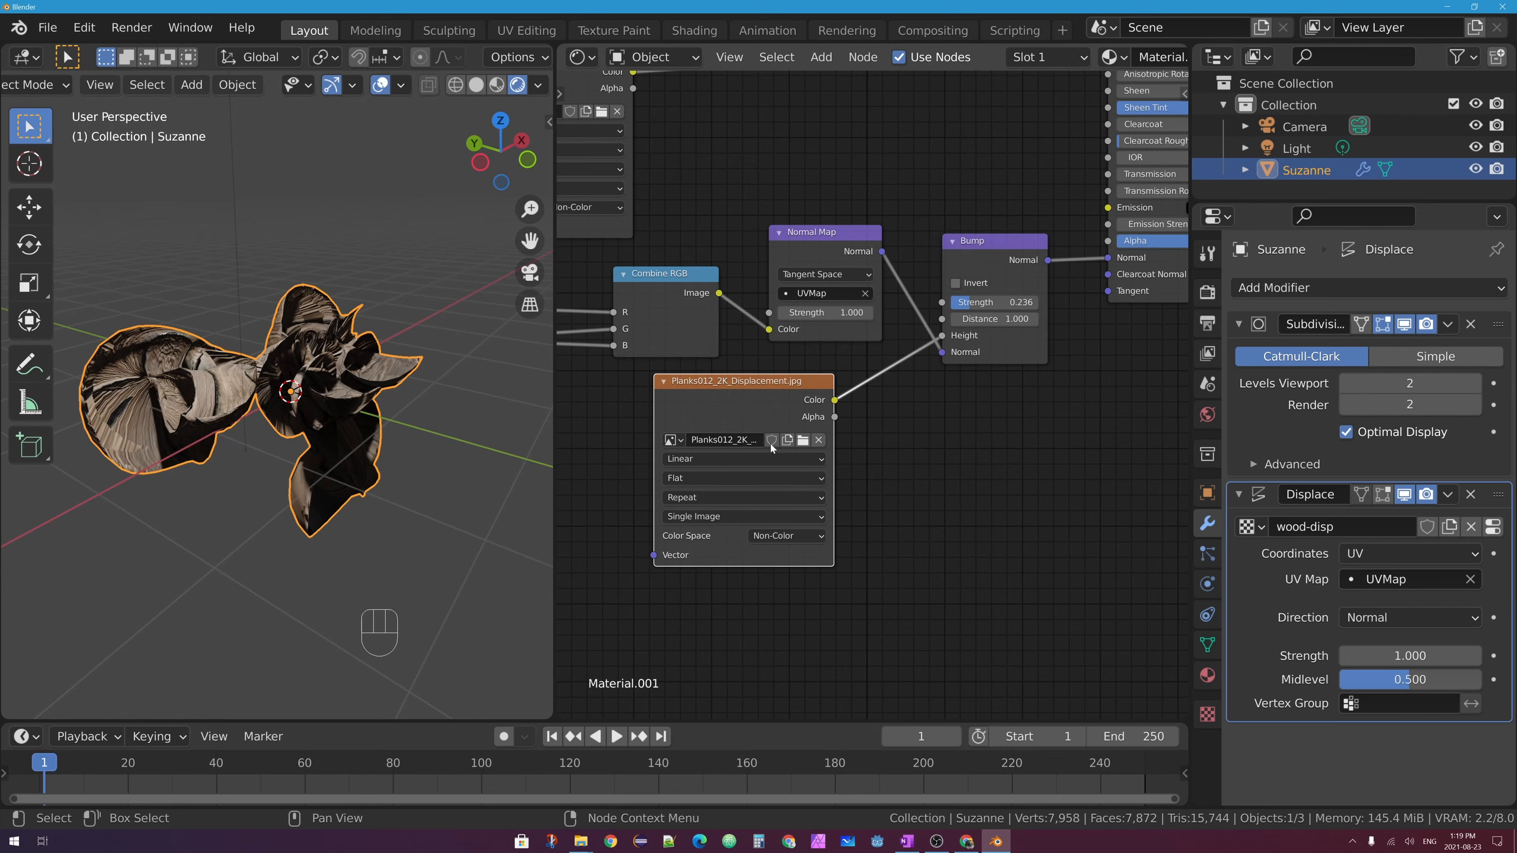
# Assign the already loaded Planks012_2K_Displacement.jpg as the image of the wood-disp texture and inspect the displaced mesh
pyautogui.click(1208, 714)
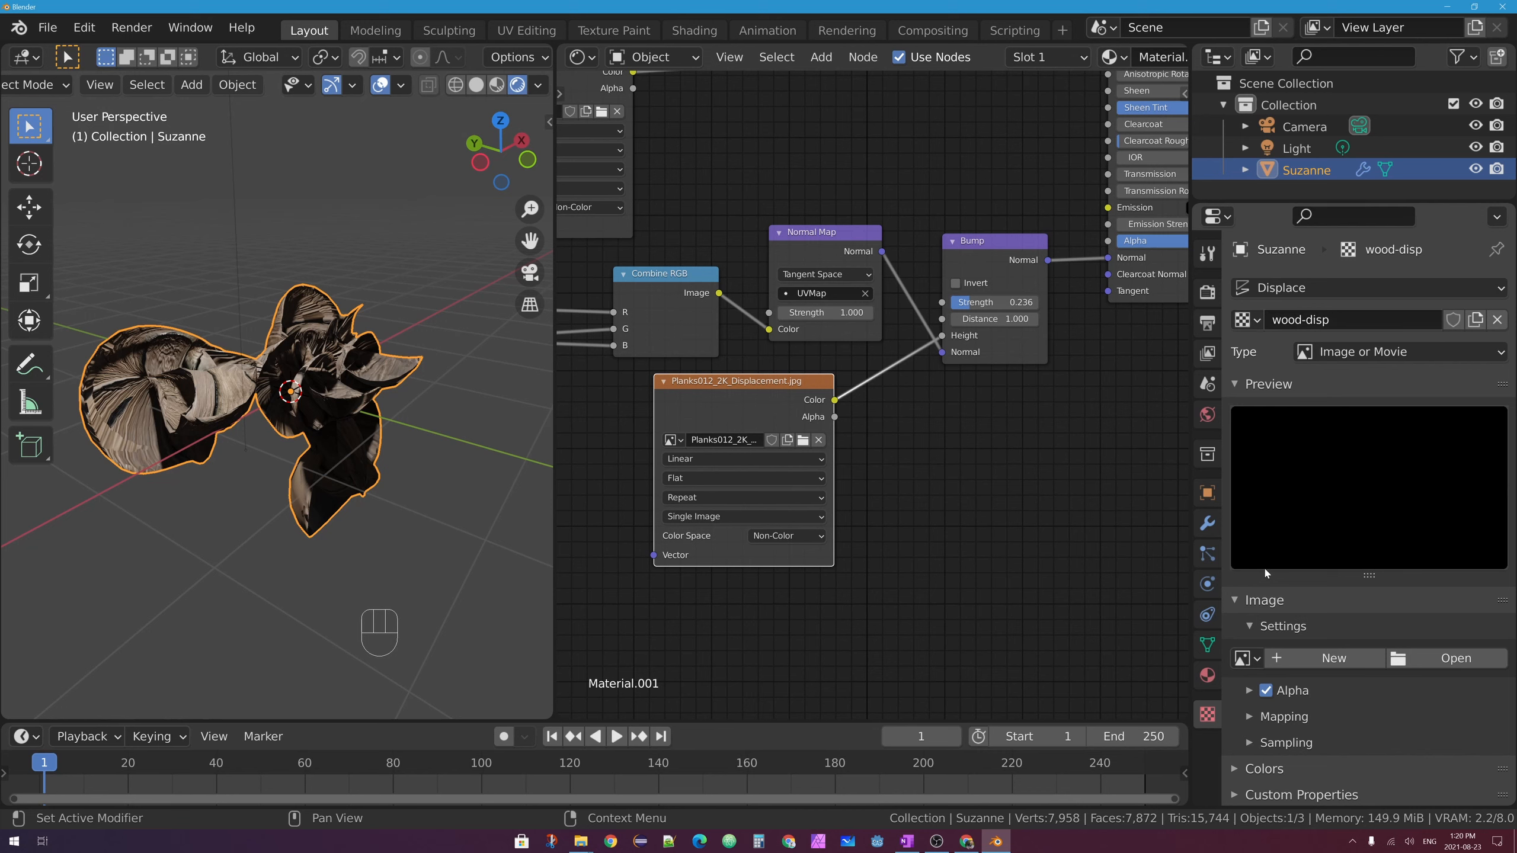
pyautogui.click(1208, 522)
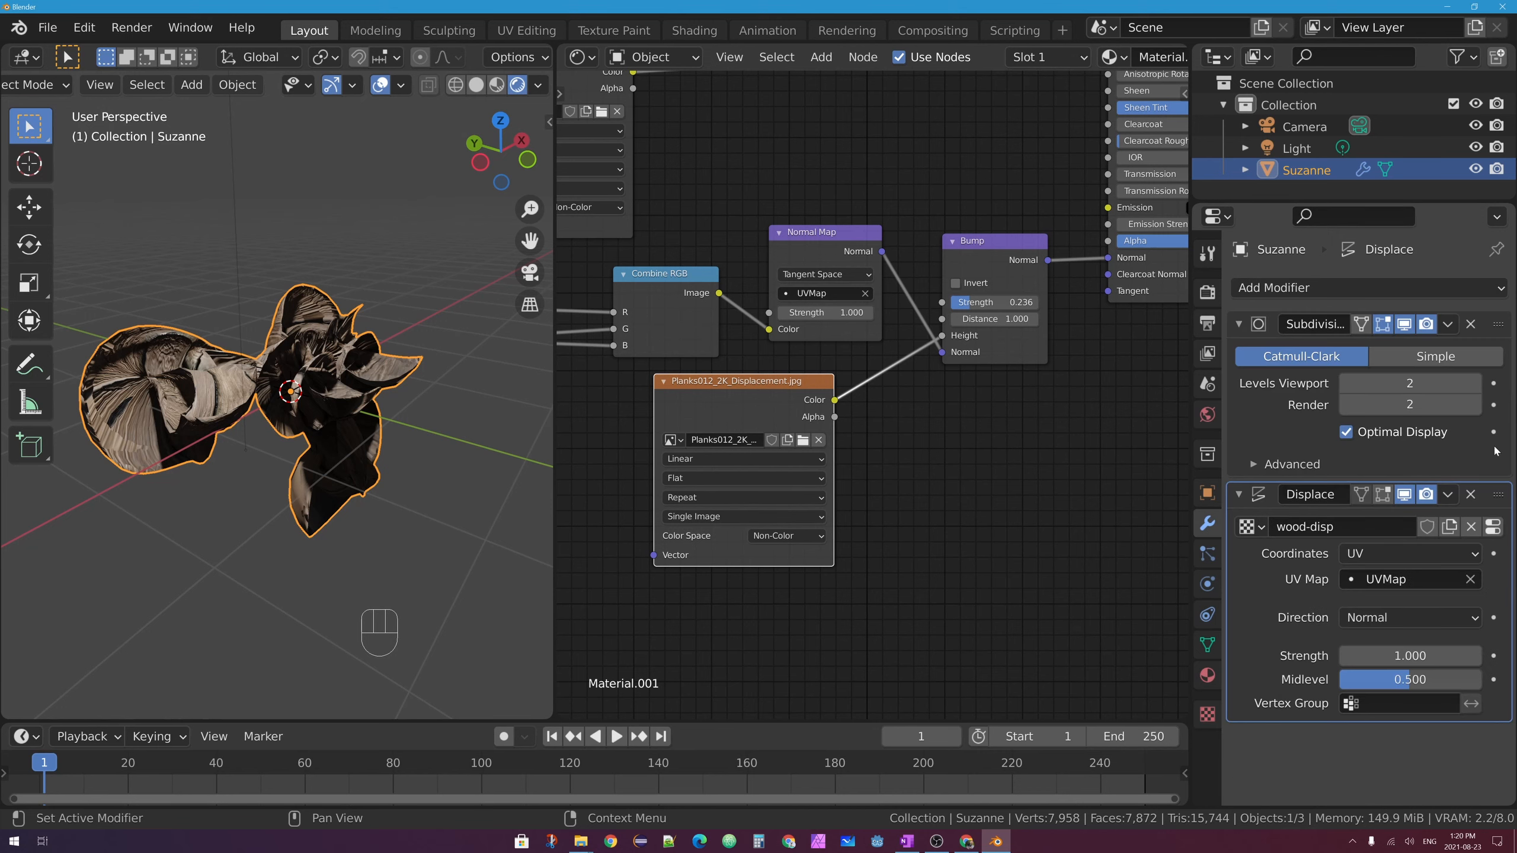
pyautogui.click(1493, 527)
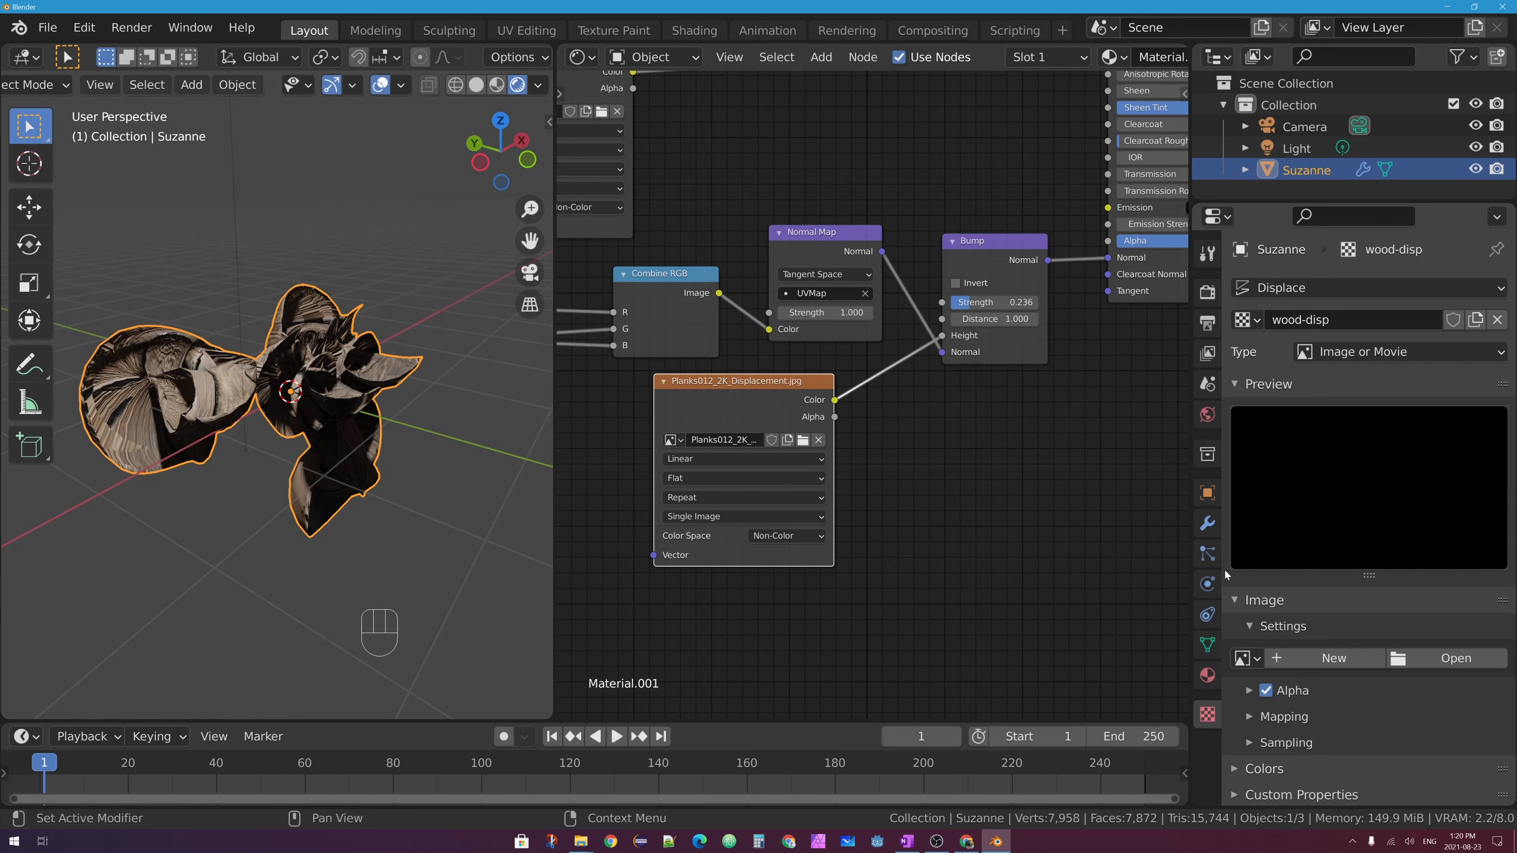
pyautogui.click(1207, 523)
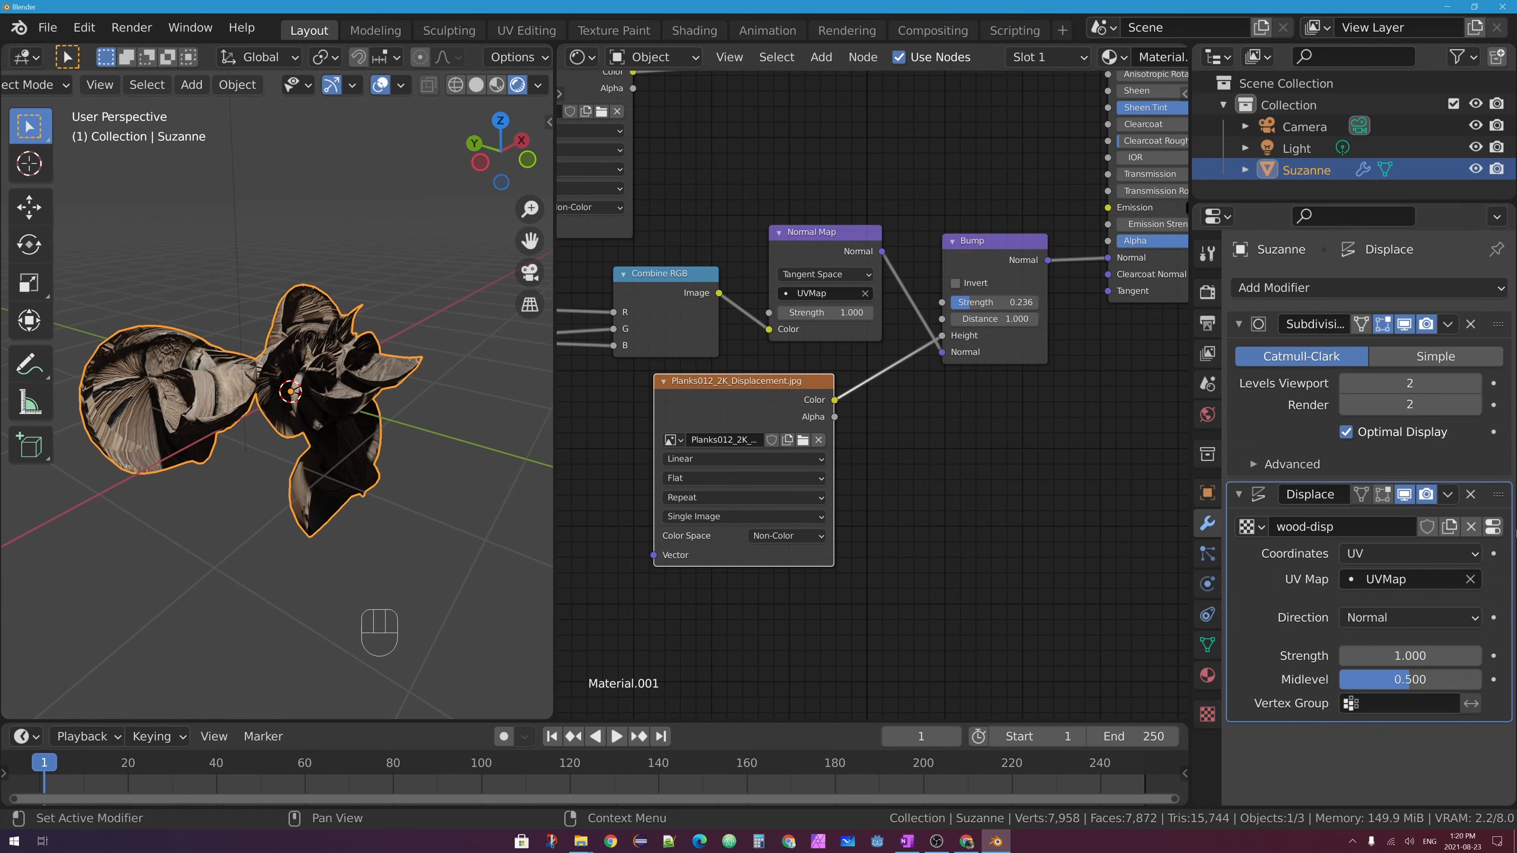
pyautogui.click(1493, 527)
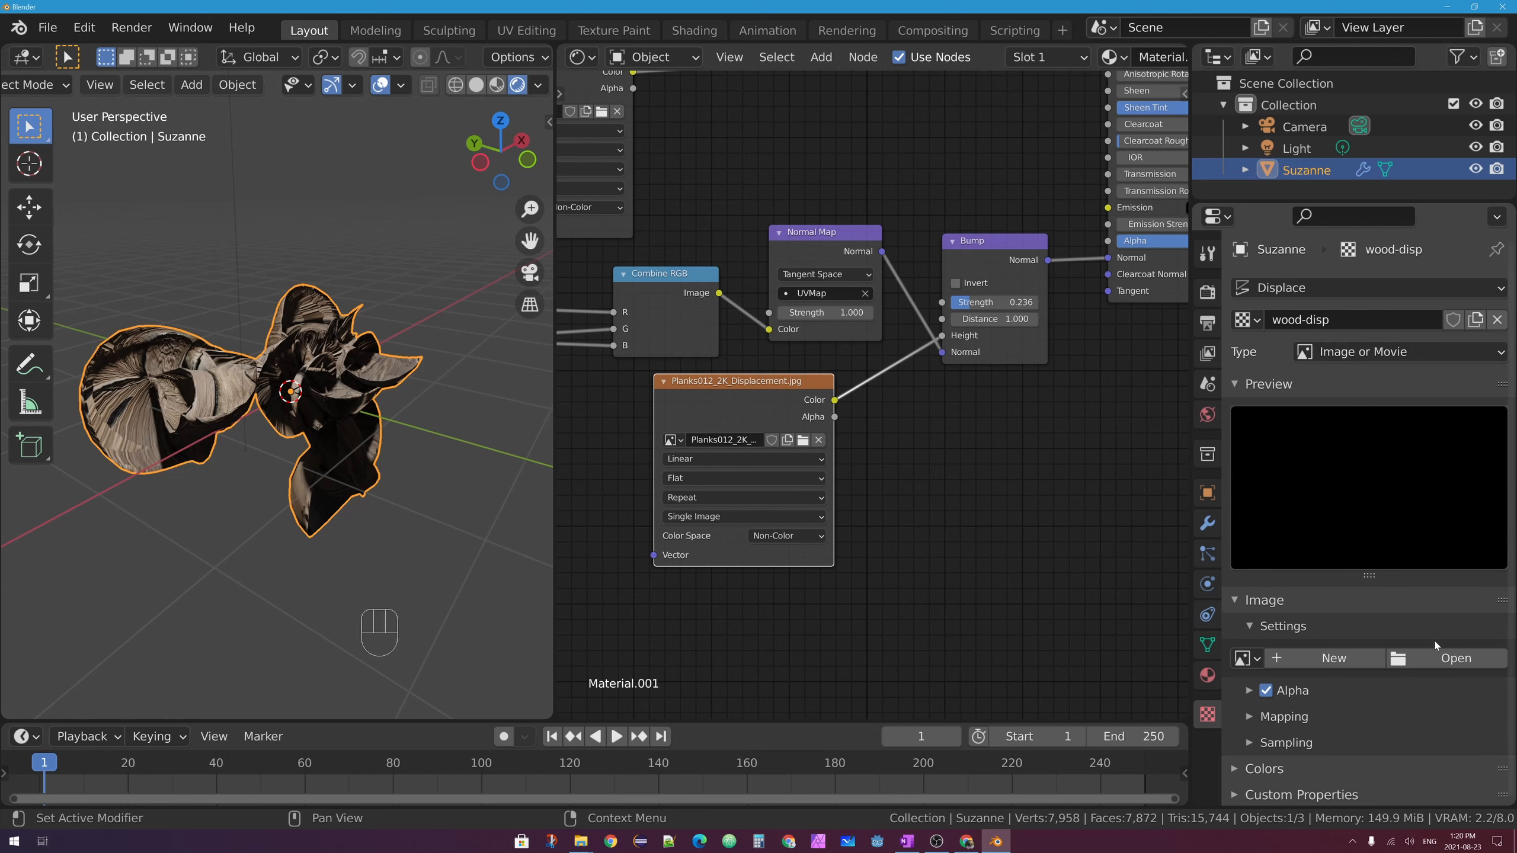
pyautogui.click(1244, 627)
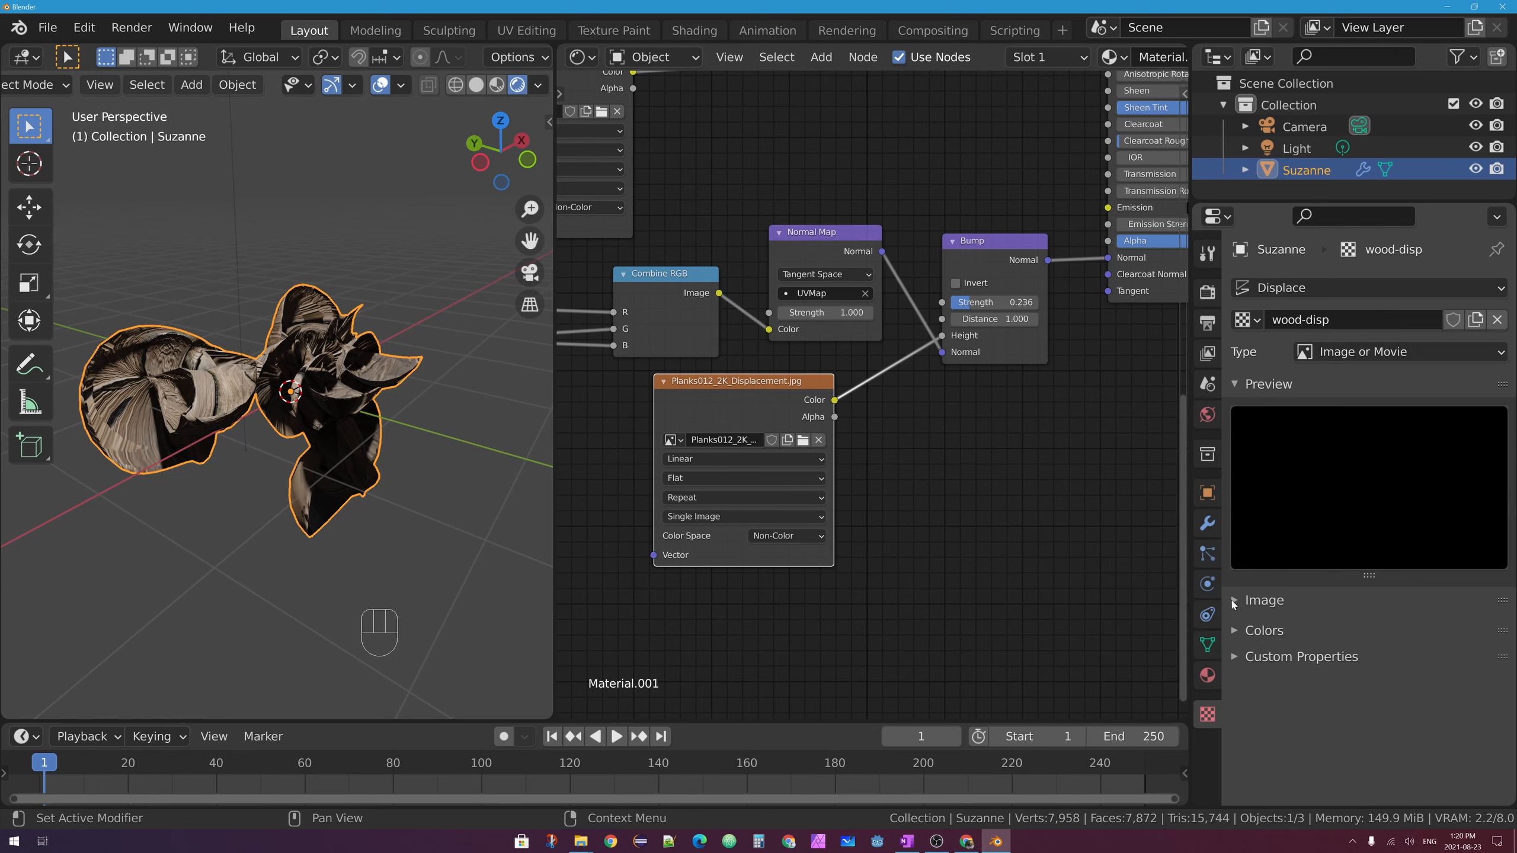
pyautogui.click(1243, 628)
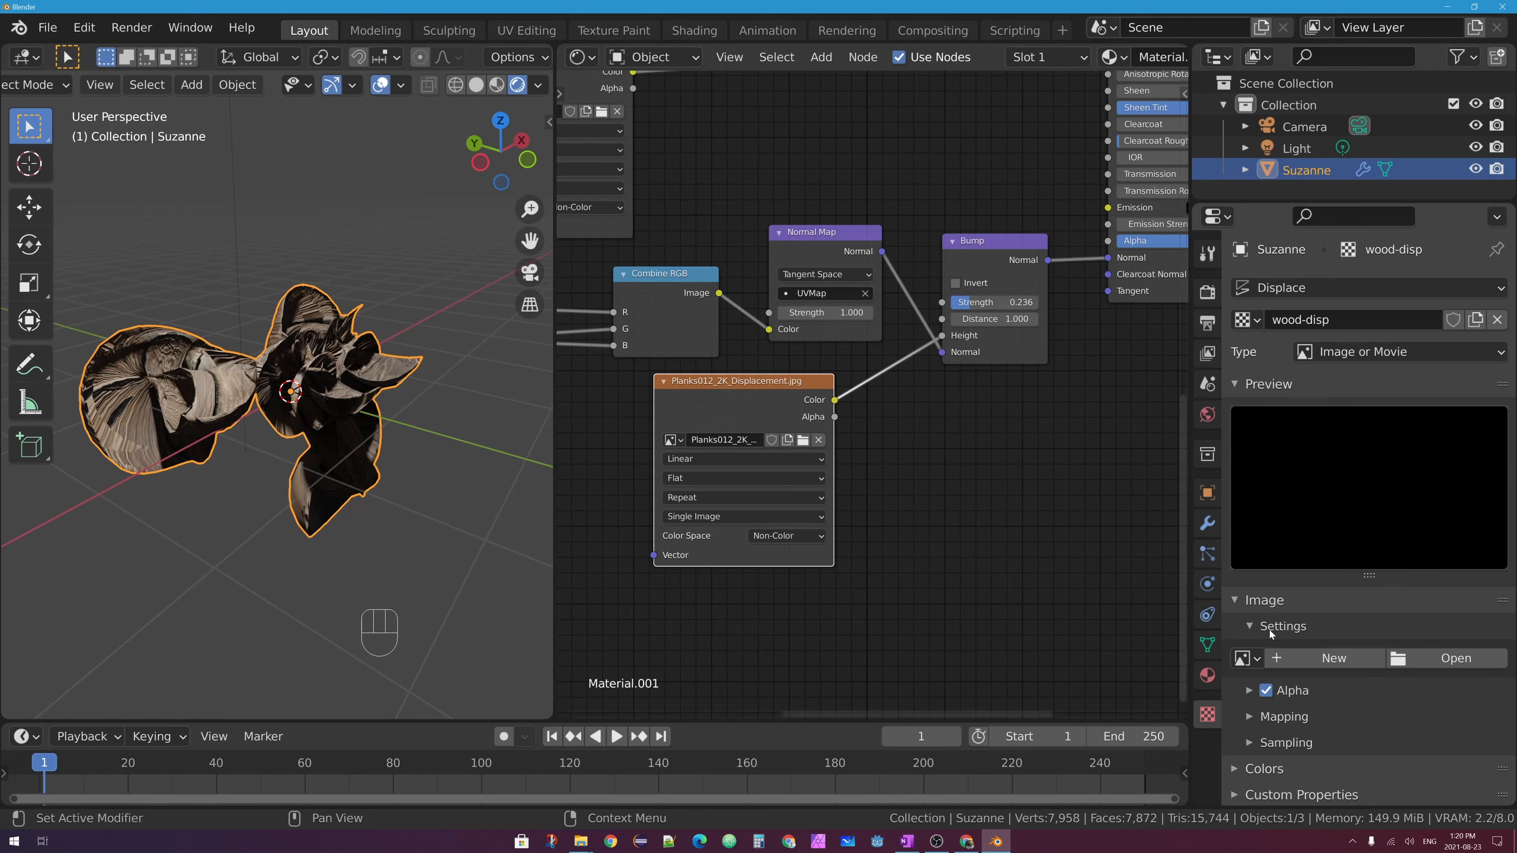
pyautogui.click(1257, 660)
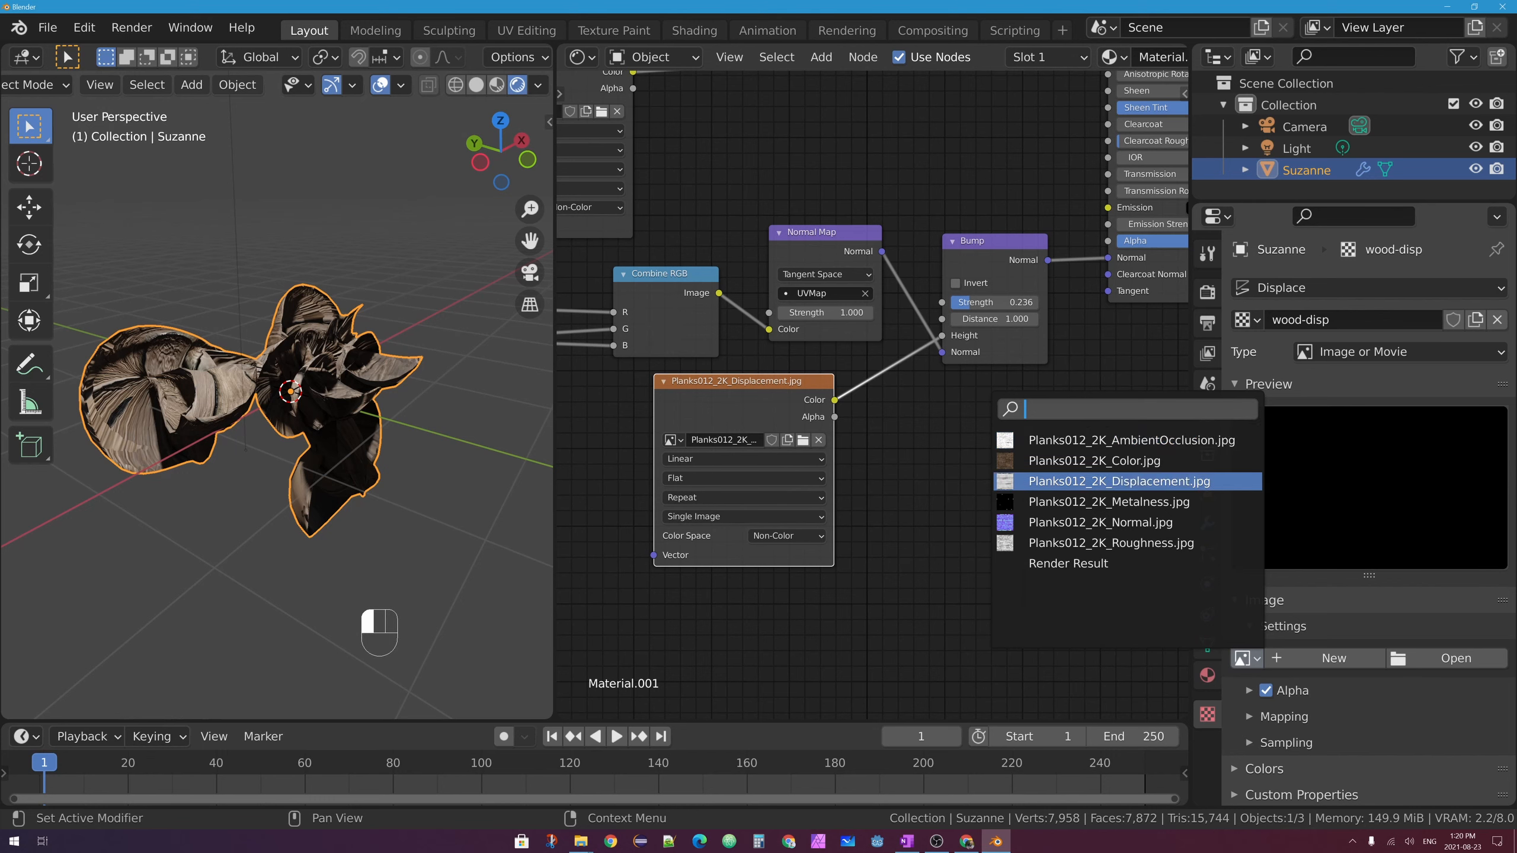
pyautogui.click(1152, 481)
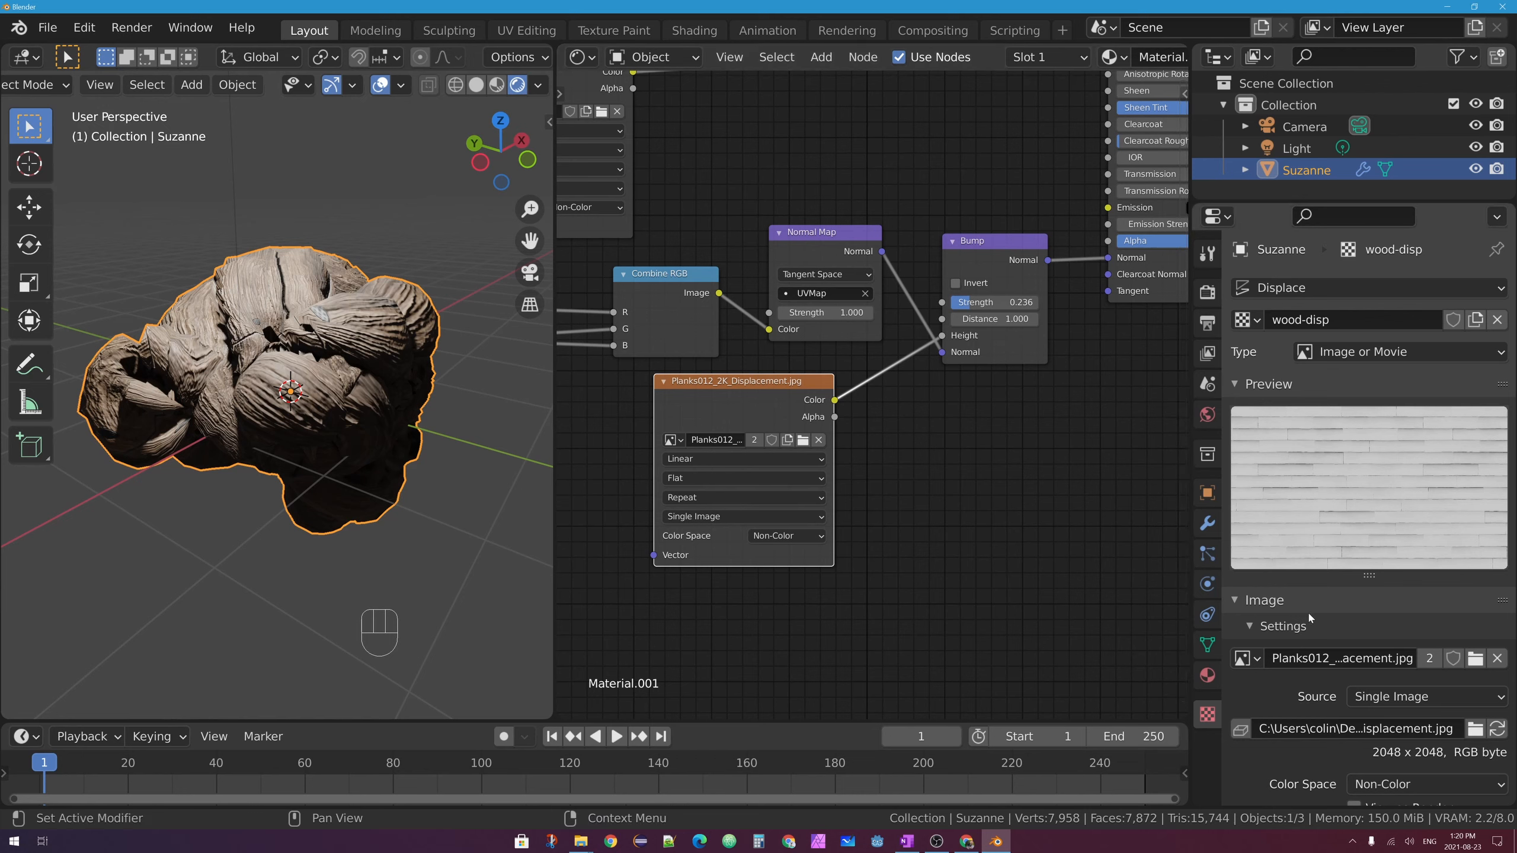
pyautogui.moveTo(334, 251); pyautogui.dragTo(478, 246, button='middle')
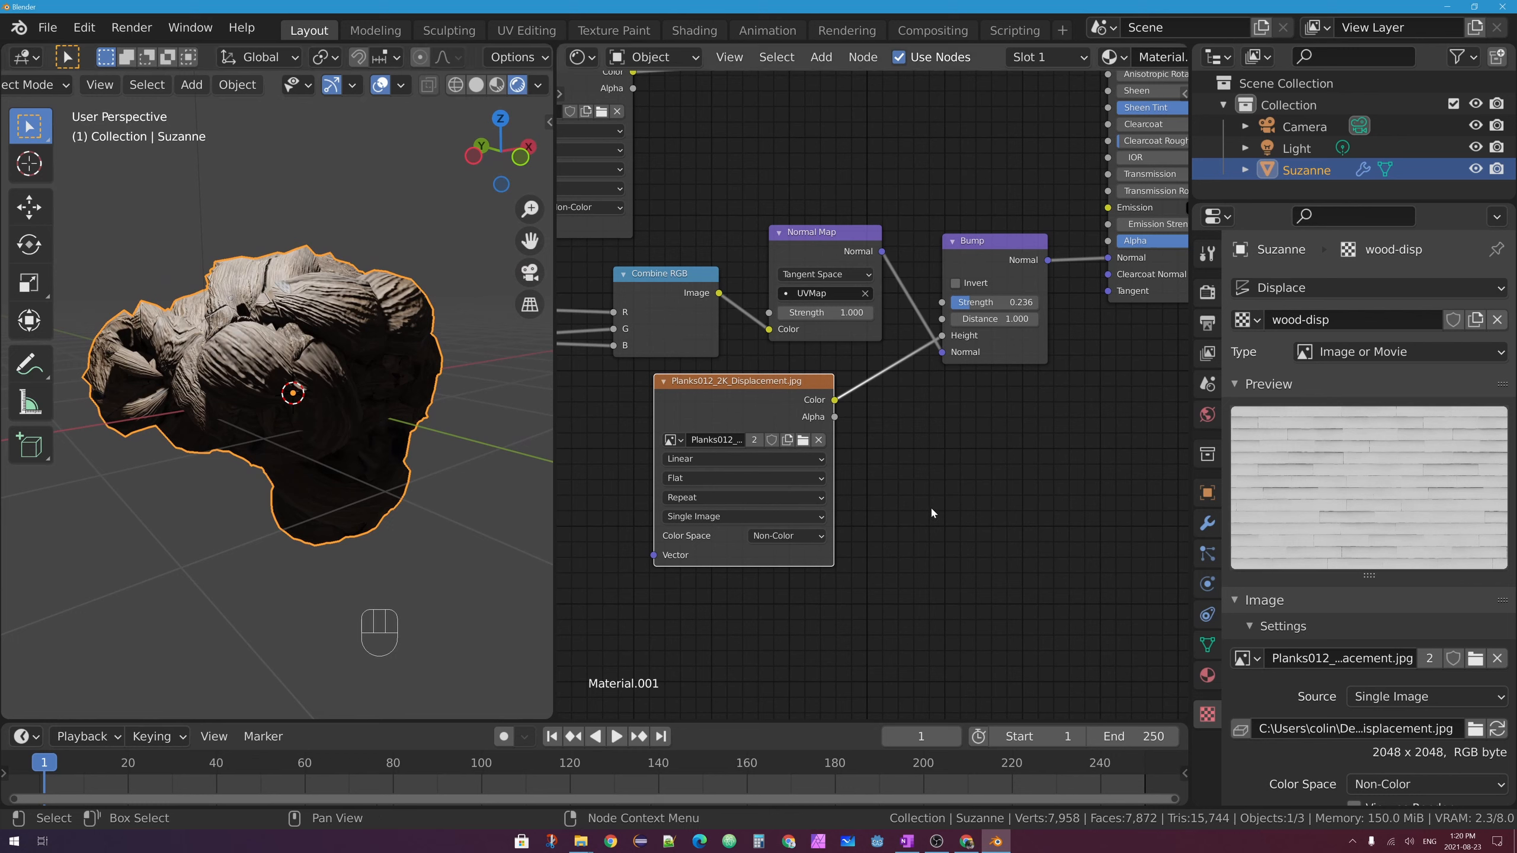
# Reduce the Displace modifier's strength to 0.080 and widen the 3D viewport for a closer look at Suzanne
pyautogui.click(1207, 523)
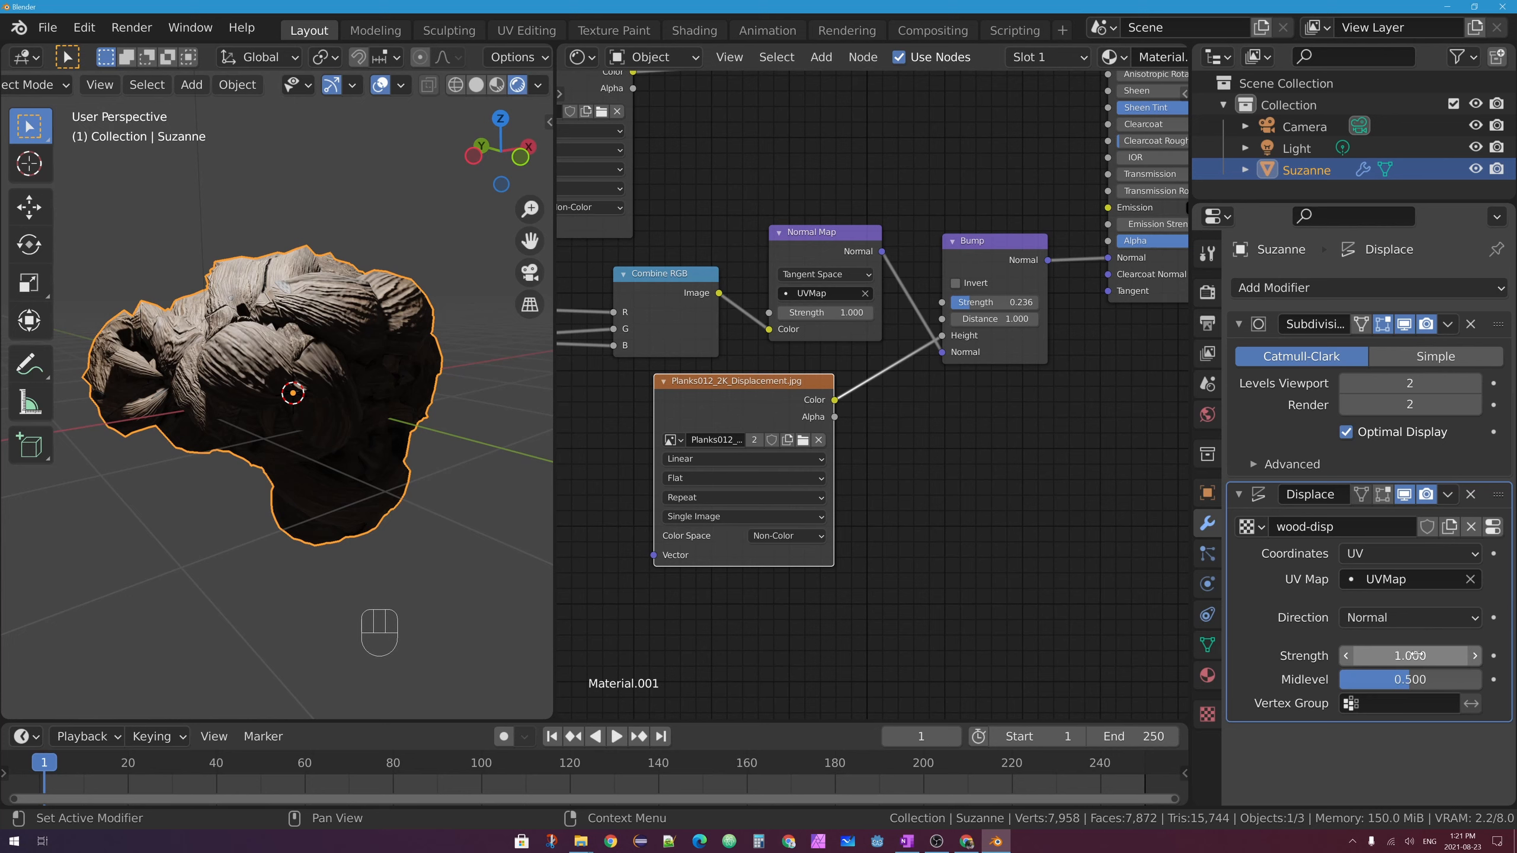
pyautogui.moveTo(1418, 655)
pyautogui.mouseDown()
pyautogui.moveTo(1463, 655)
pyautogui.moveTo(1375, 656)
pyautogui.moveTo(1419, 655)
pyautogui.mouseUp()
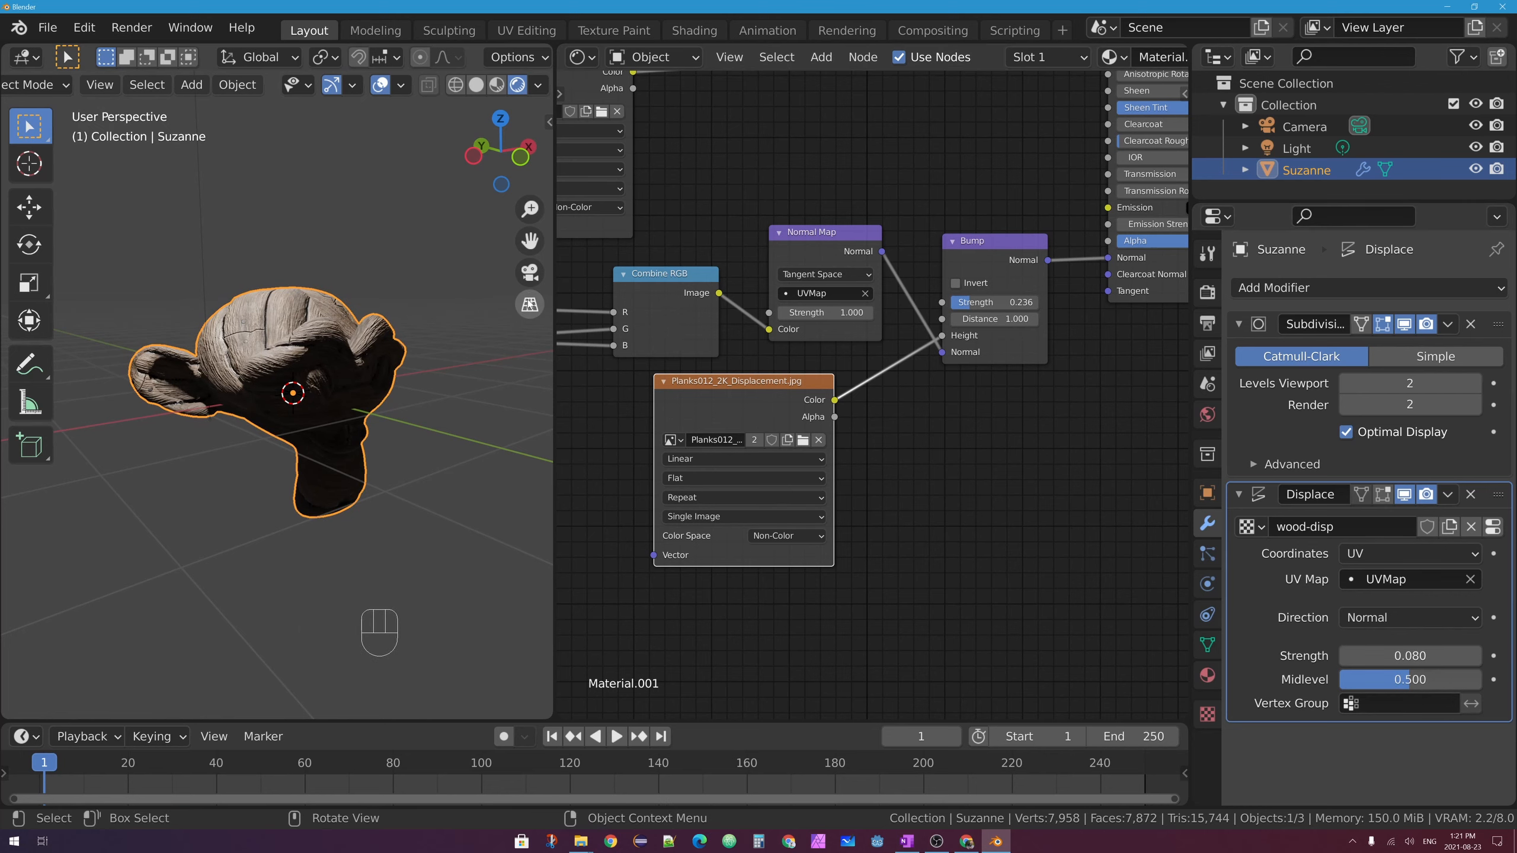
pyautogui.moveTo(554, 283); pyautogui.dragTo(981, 338)
pyautogui.keyDown('ctrl'); pyautogui.moveTo(633, 371); pyautogui.dragTo(618, 297, button='middle'); pyautogui.keyUp('ctrl')
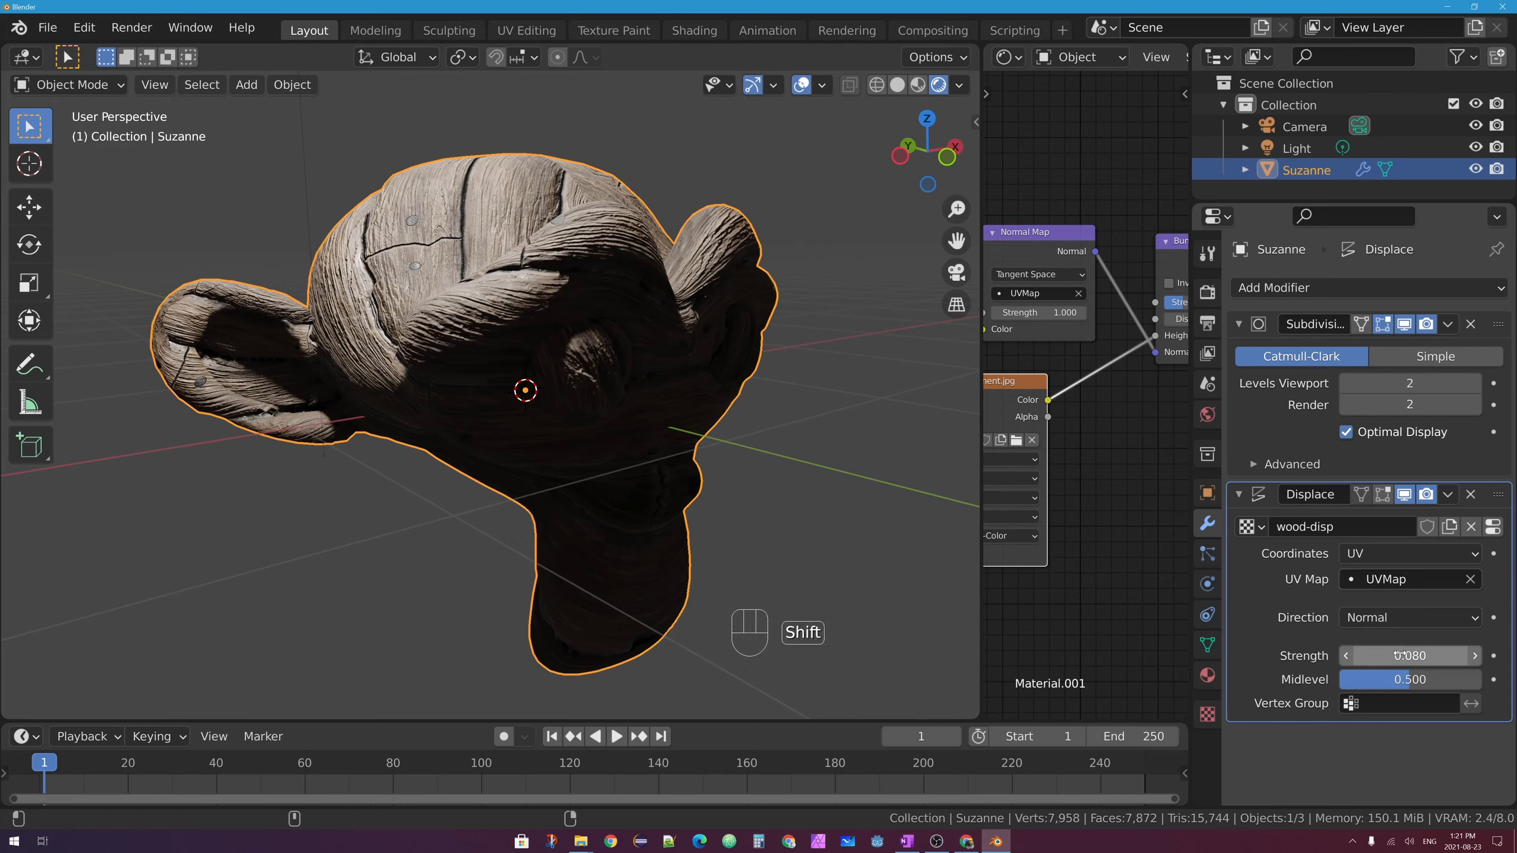
# Set the Displace modifier's strength to 0.150 and switch the viewport to solid shading to inspect Suzanne's face
pyautogui.keyDown('shift'); pyautogui.moveTo(1410, 655); pyautogui.dragTo(1373, 646); pyautogui.keyUp('shift')
pyautogui.moveTo(746, 418)
pyautogui.mouseDown(button='middle')
pyautogui.moveTo(674, 379)
pyautogui.moveTo(815, 409)
pyautogui.moveTo(809, 392)
pyautogui.moveTo(705, 401)
pyautogui.mouseUp(button='middle')
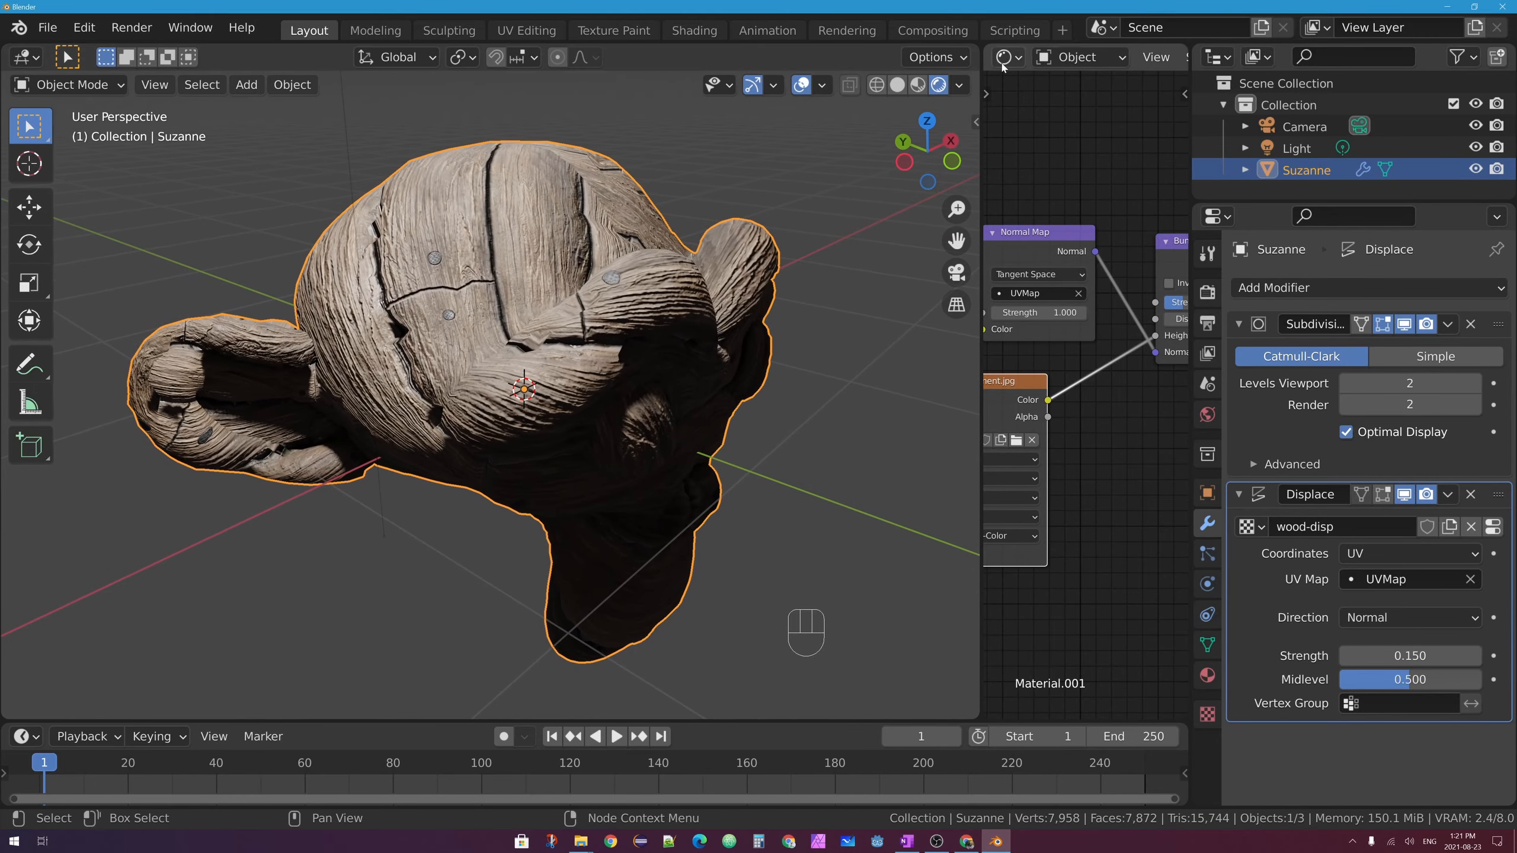
pyautogui.click(897, 85)
pyautogui.moveTo(800, 143); pyautogui.dragTo(592, 199, button='middle')
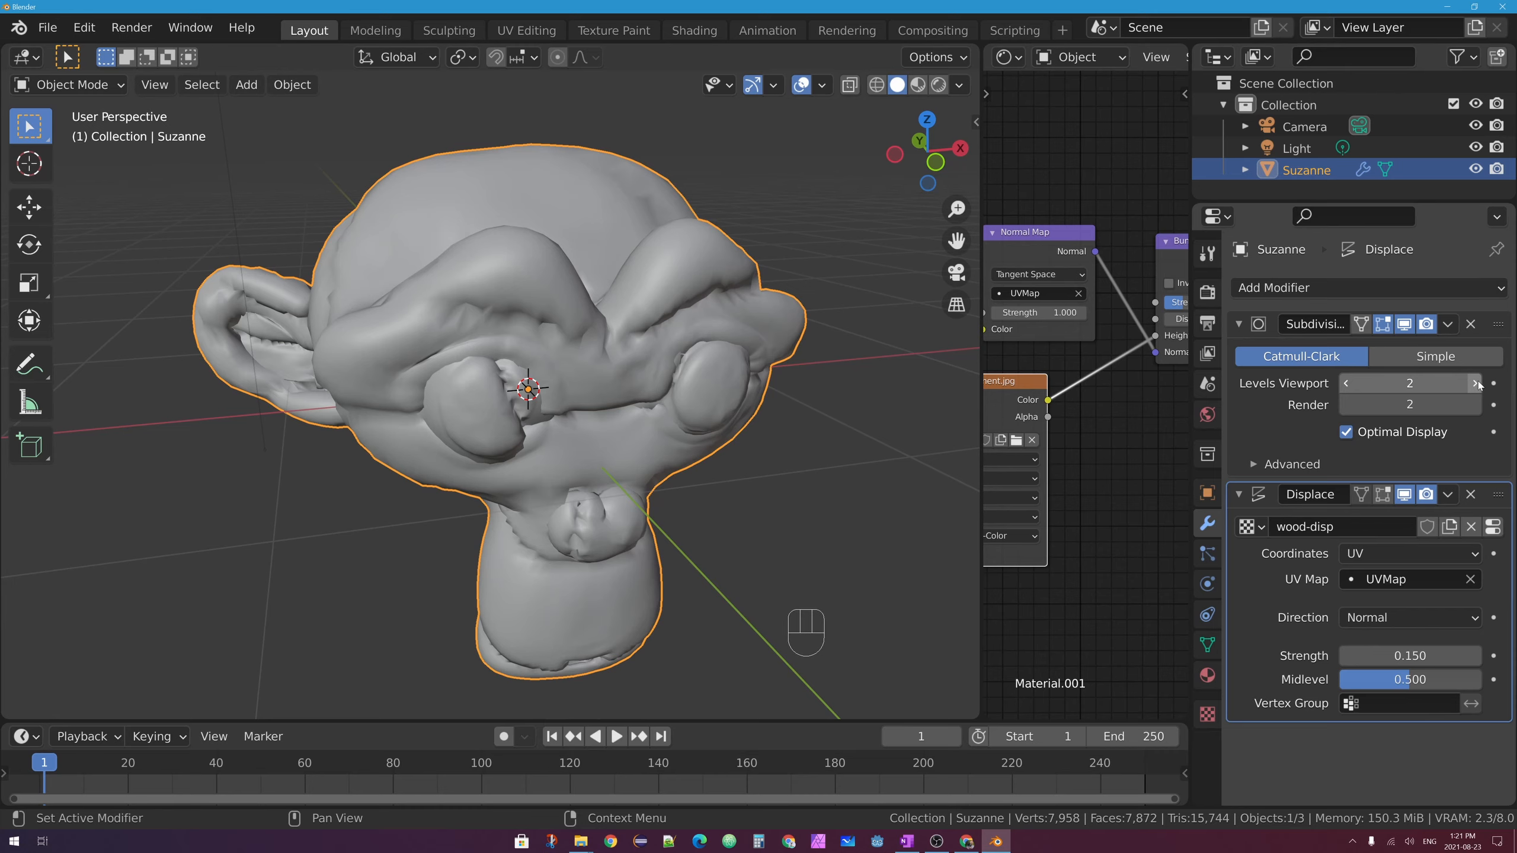
# Save the project to the desktop as pbr-monkeys.blend
pyautogui.hotkey('ctrl', 's')
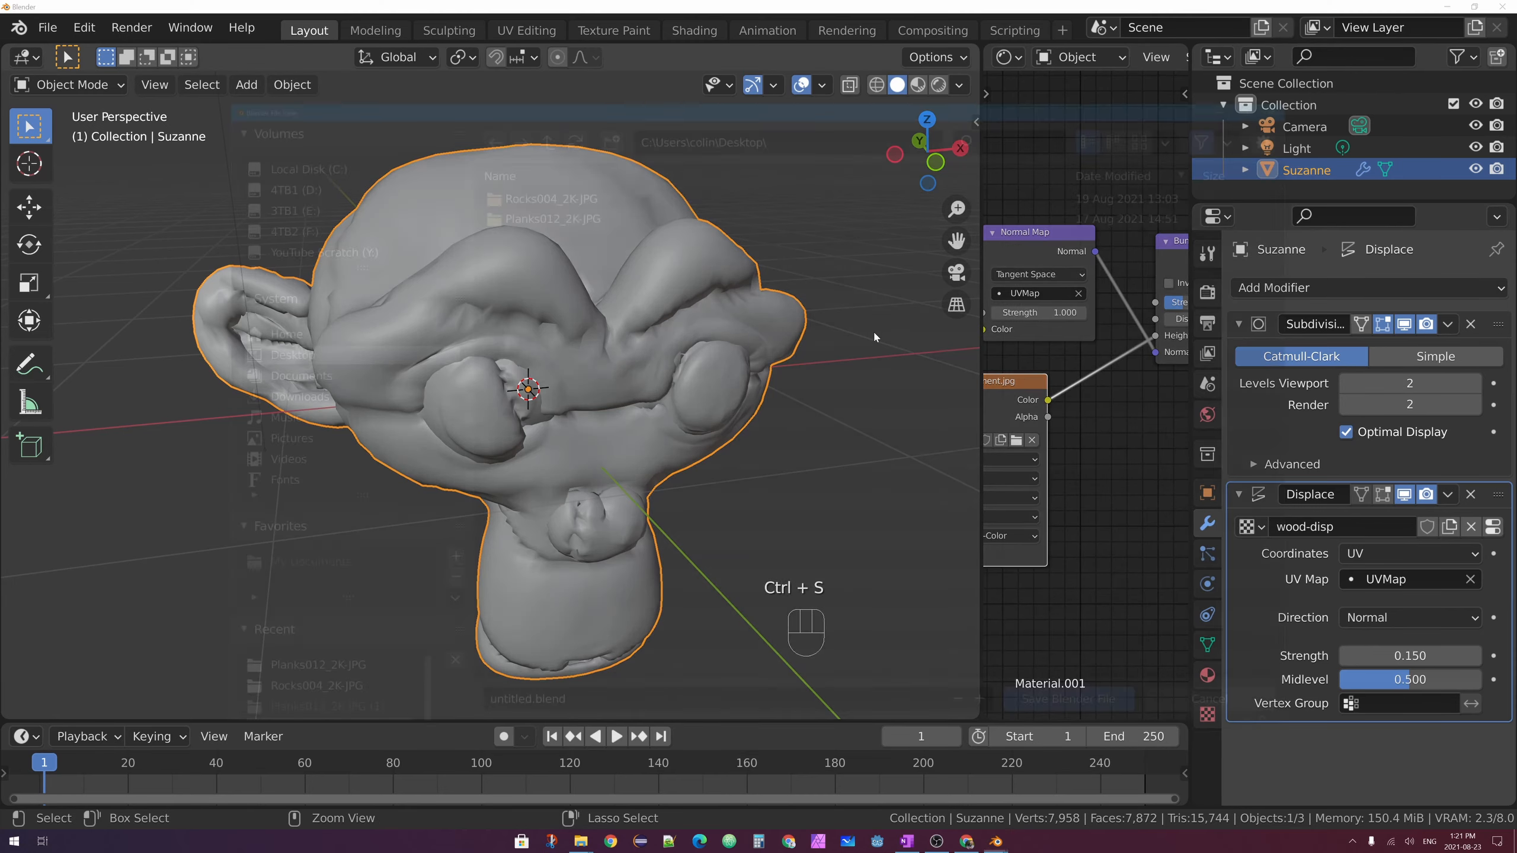
pyautogui.doubleClick(508, 712)
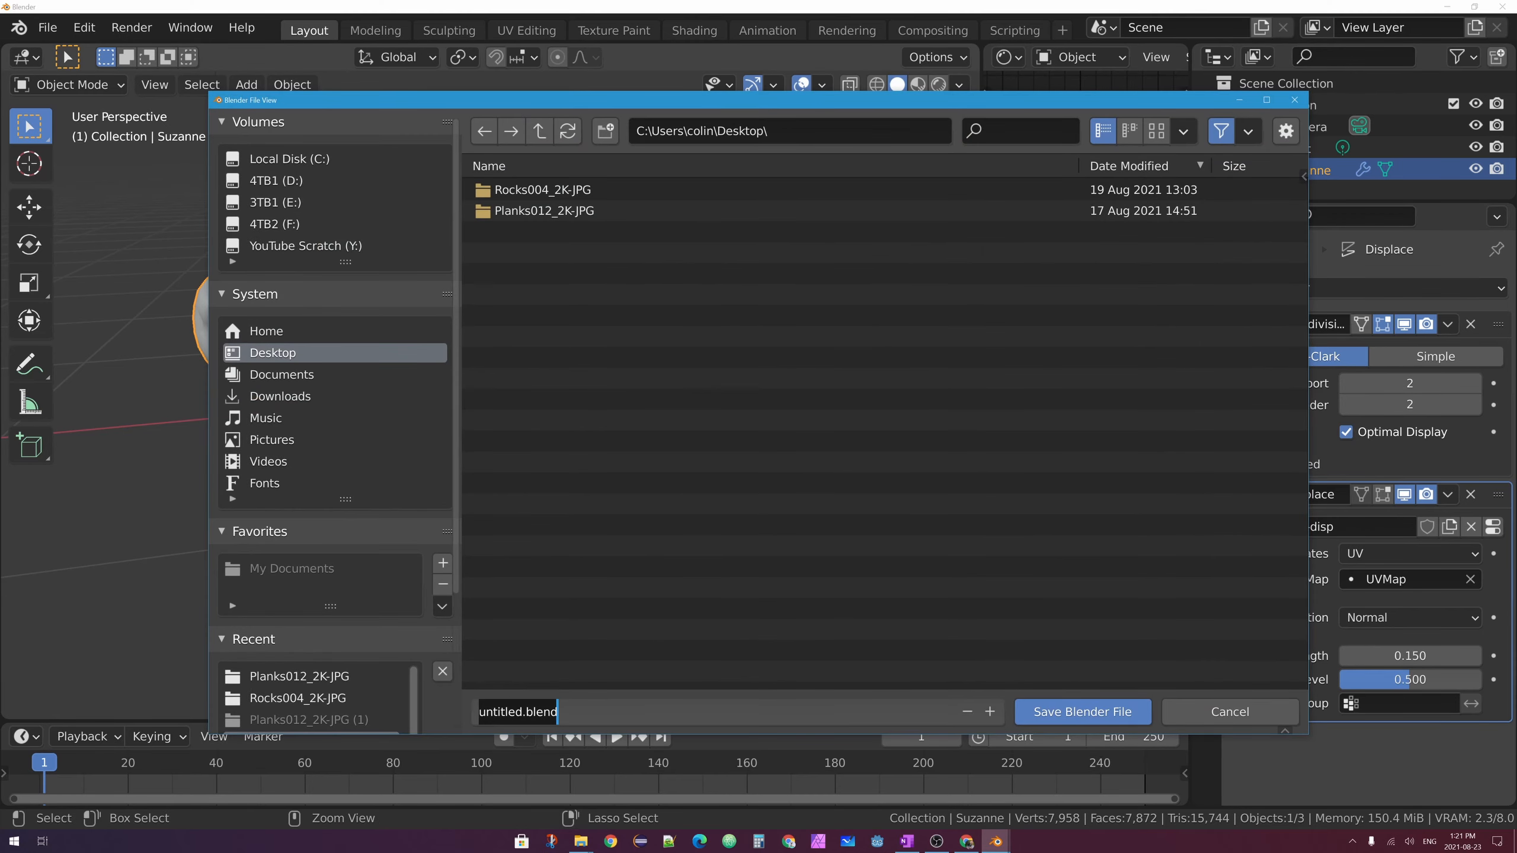
pyautogui.write('pbr-monkey')
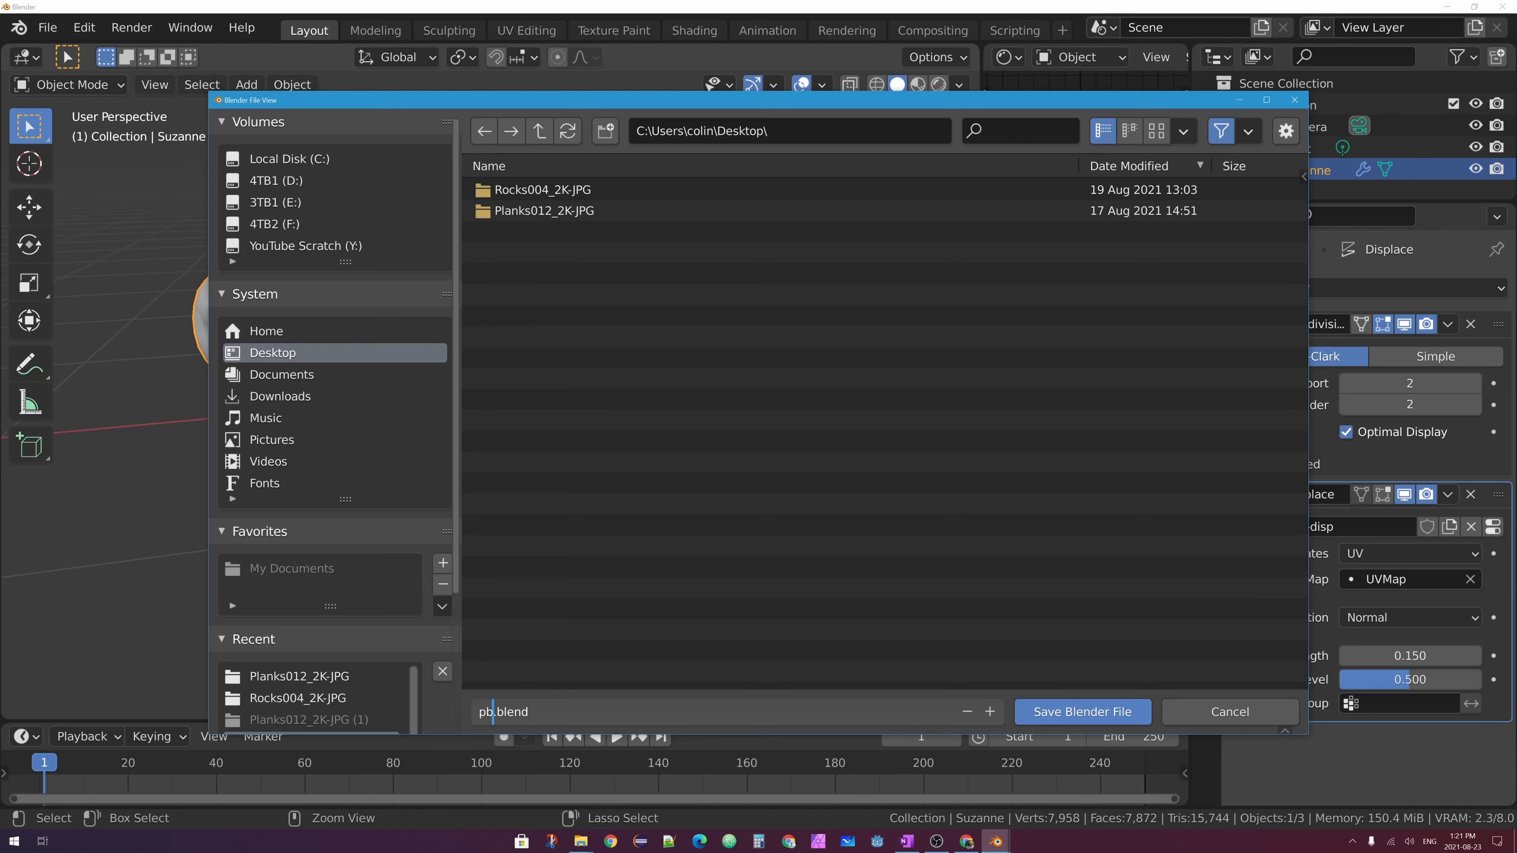
pyautogui.write('s')
pyautogui.click(1081, 705)
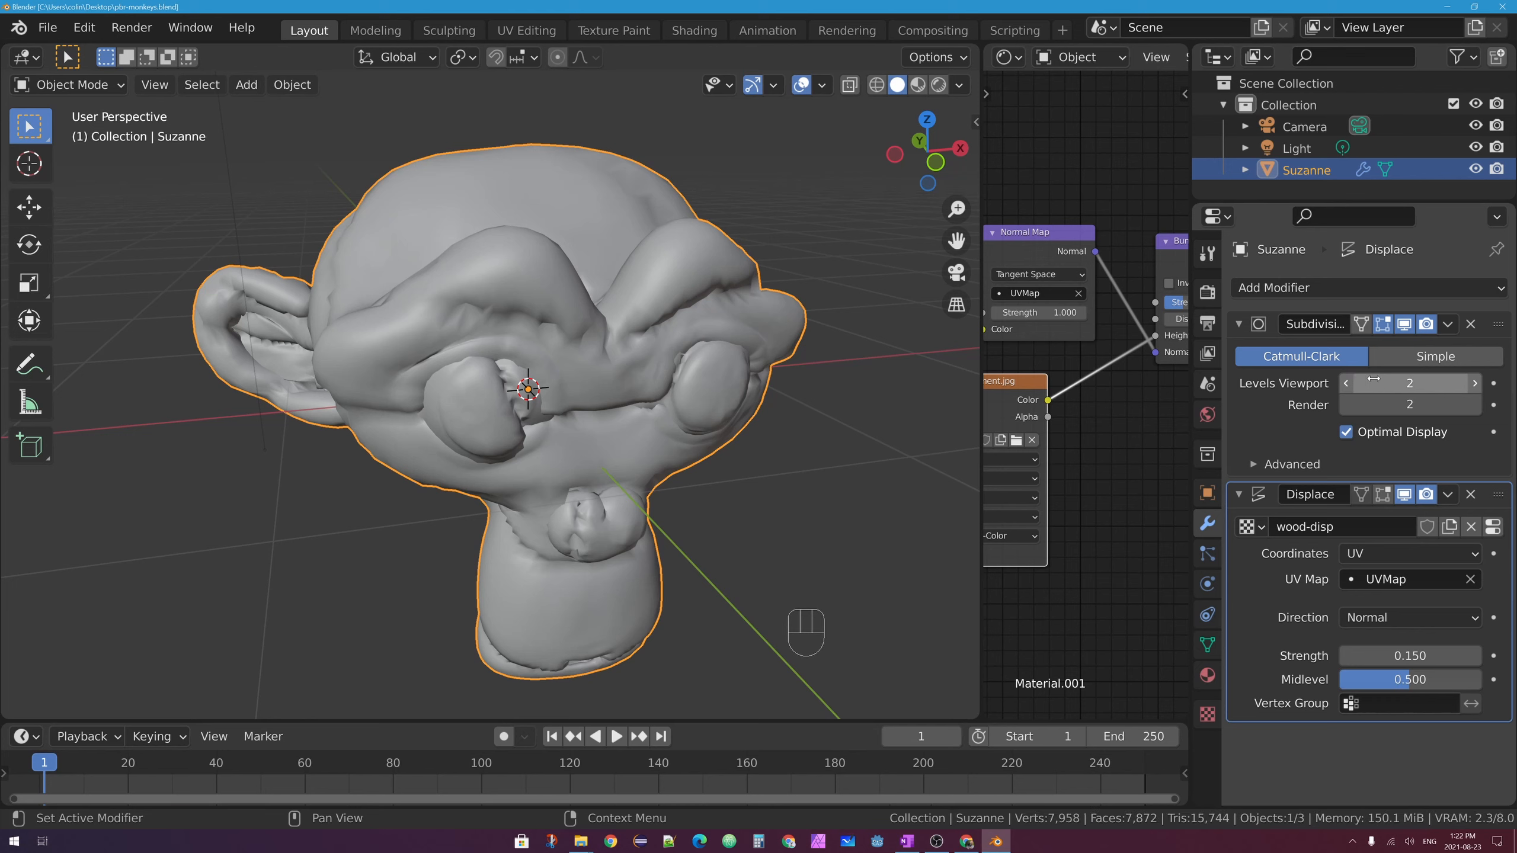
# Compare Subdivision viewport levels 2 and 3 on Suzanne, then leave the viewport level at 3
pyautogui.click(1474, 384)
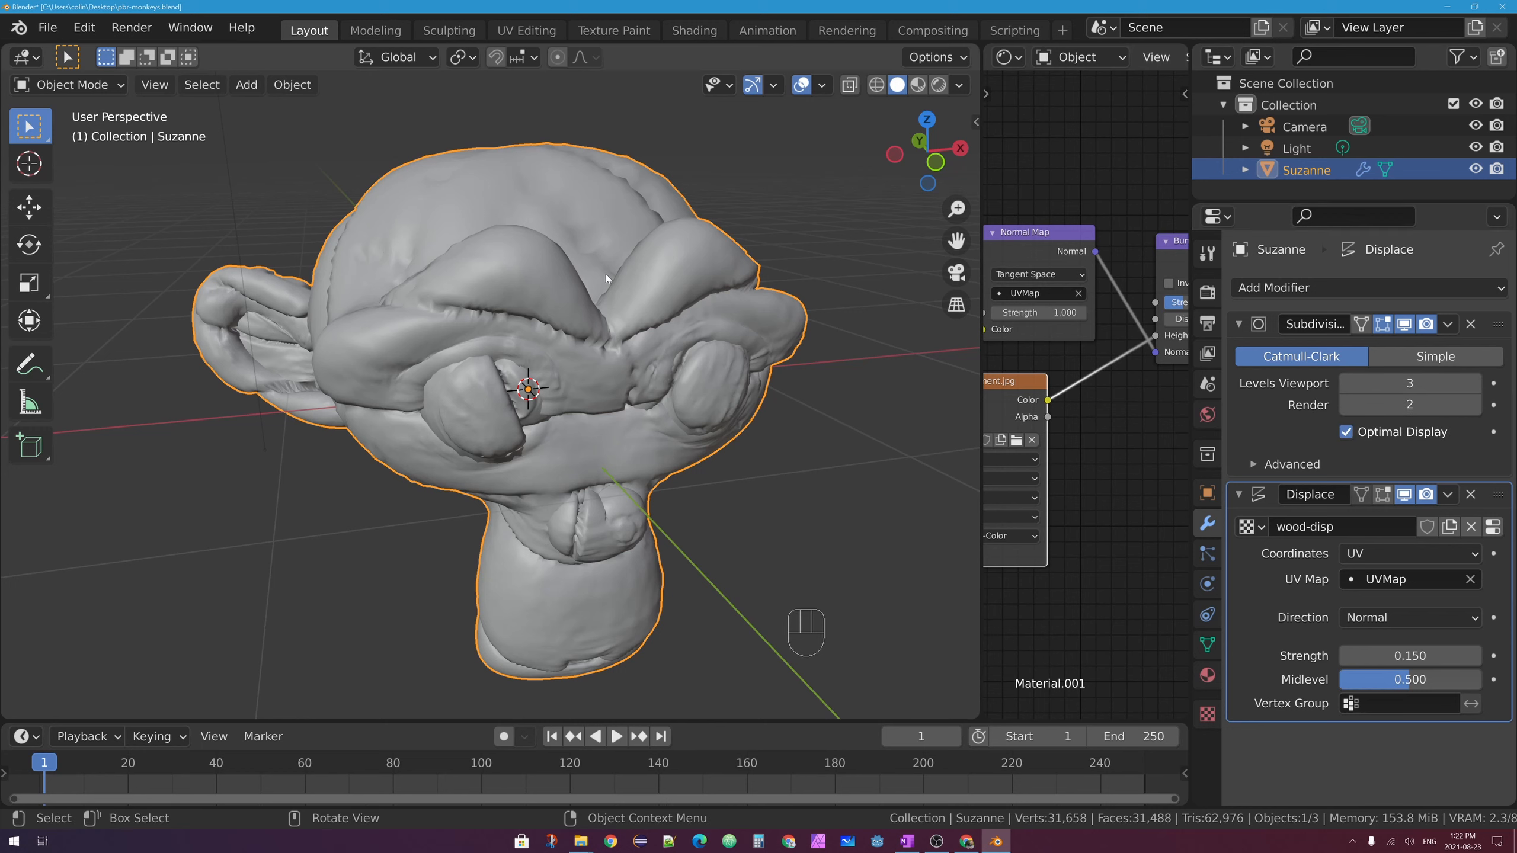
pyautogui.moveTo(605, 273)
pyautogui.mouseDown(button='middle')
pyautogui.moveTo(547, 247)
pyautogui.moveTo(604, 247)
pyautogui.mouseUp(button='middle')
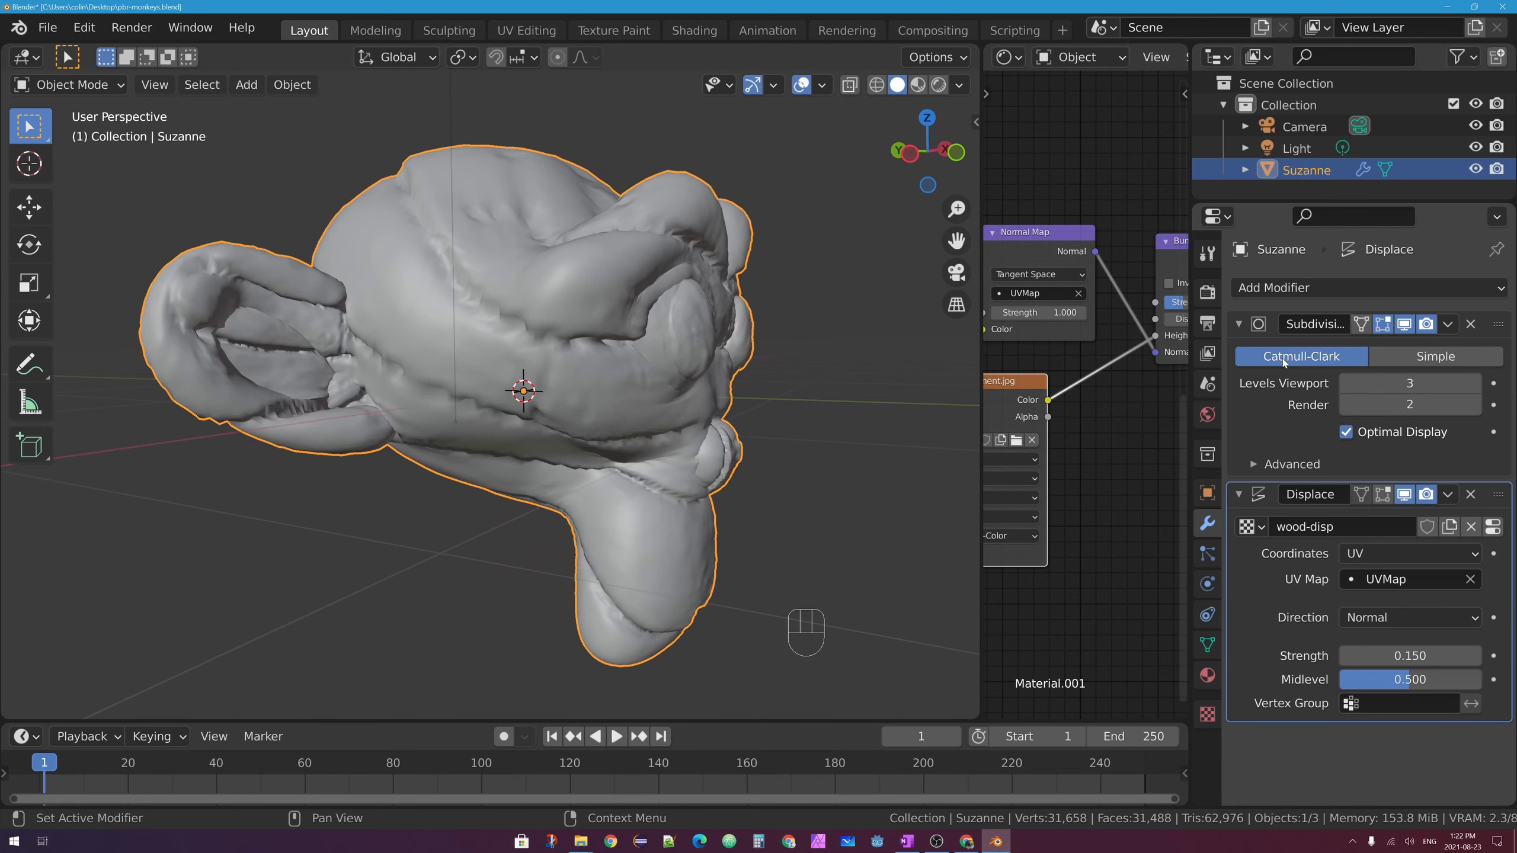
pyautogui.click(1346, 383)
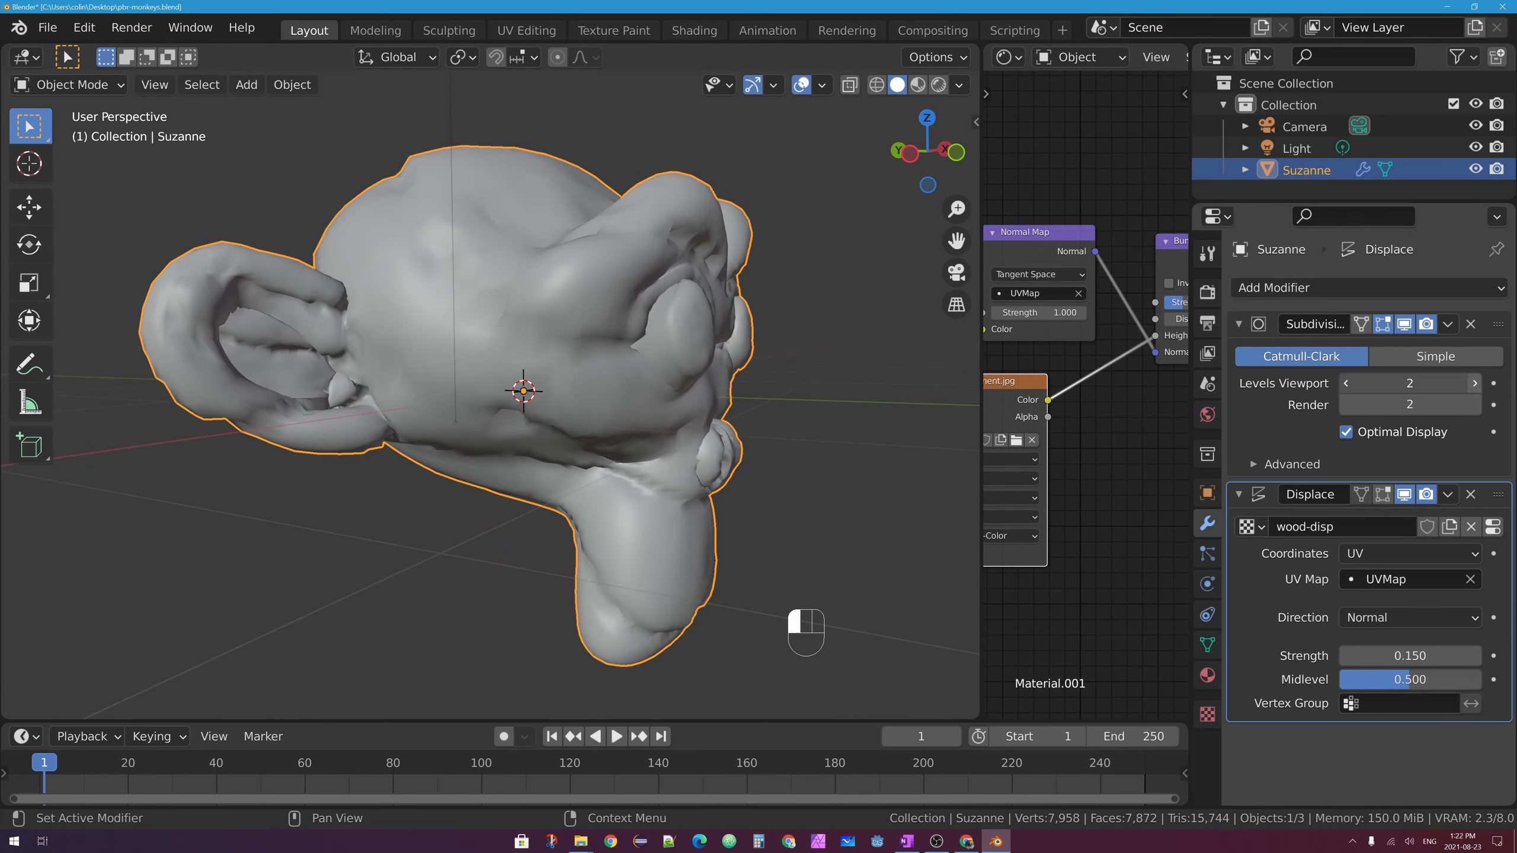
pyautogui.click(1474, 383)
pyautogui.click(1474, 383)
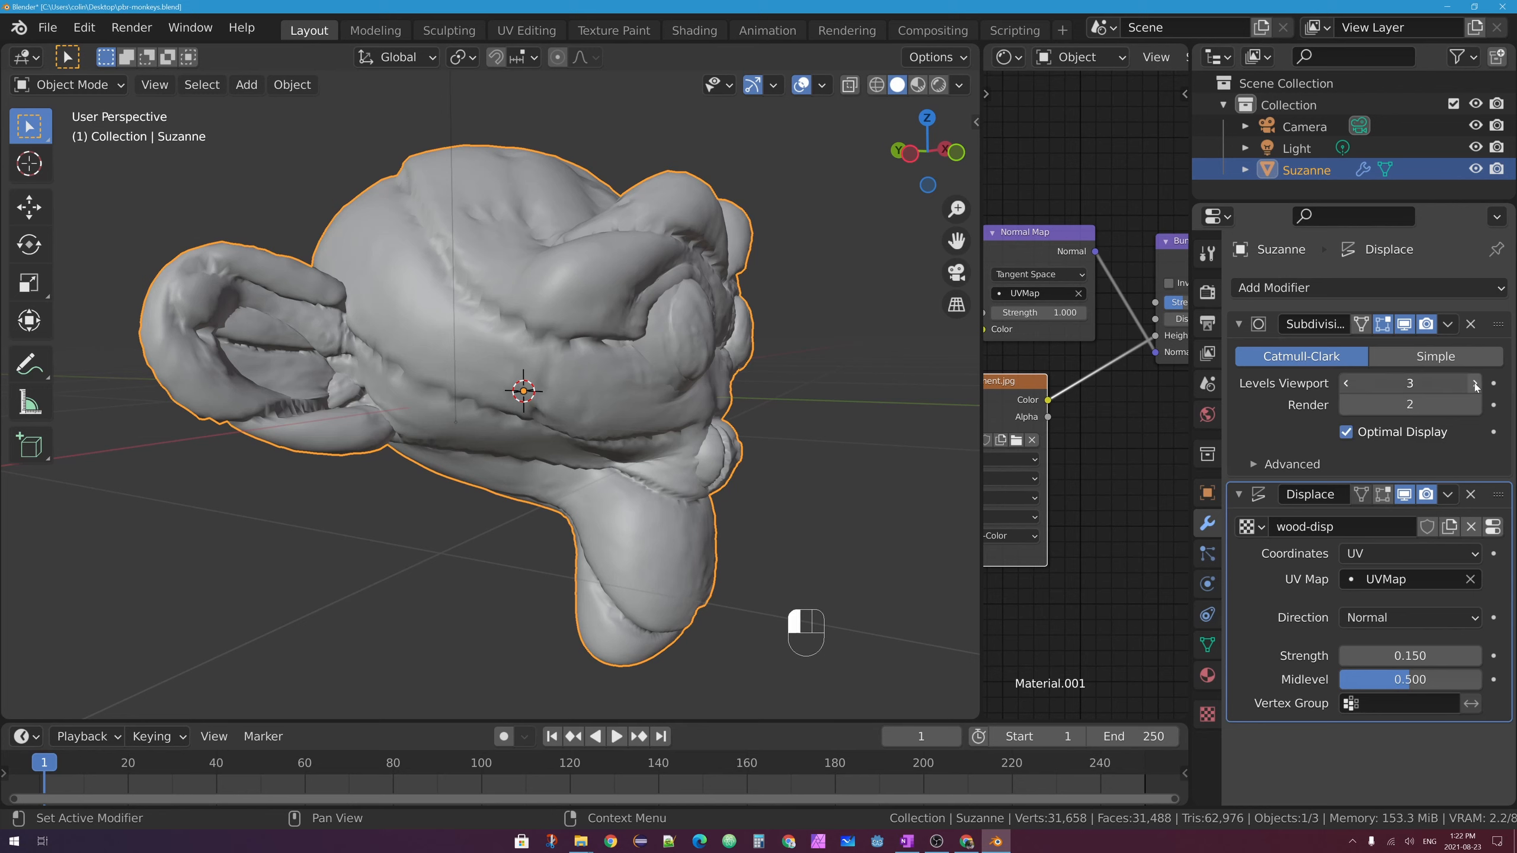
# Raise the Subdivision modifier's viewport level through 4 and 5 to 6, inspecting Suzanne's surface detail from several sides
pyautogui.moveTo(891, 379); pyautogui.dragTo(597, 380, button='middle')
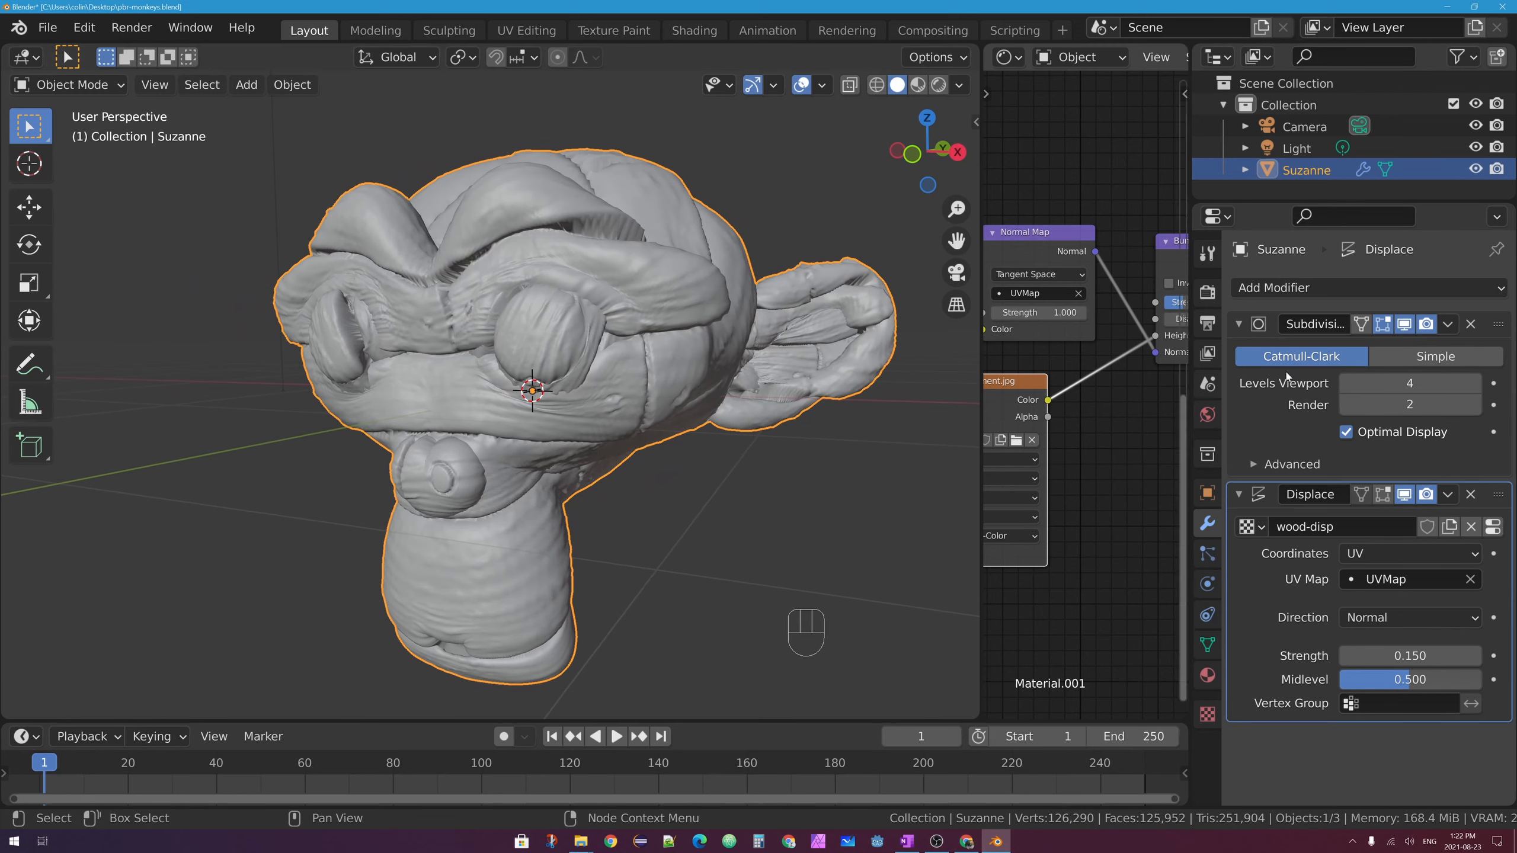
pyautogui.click(1474, 384)
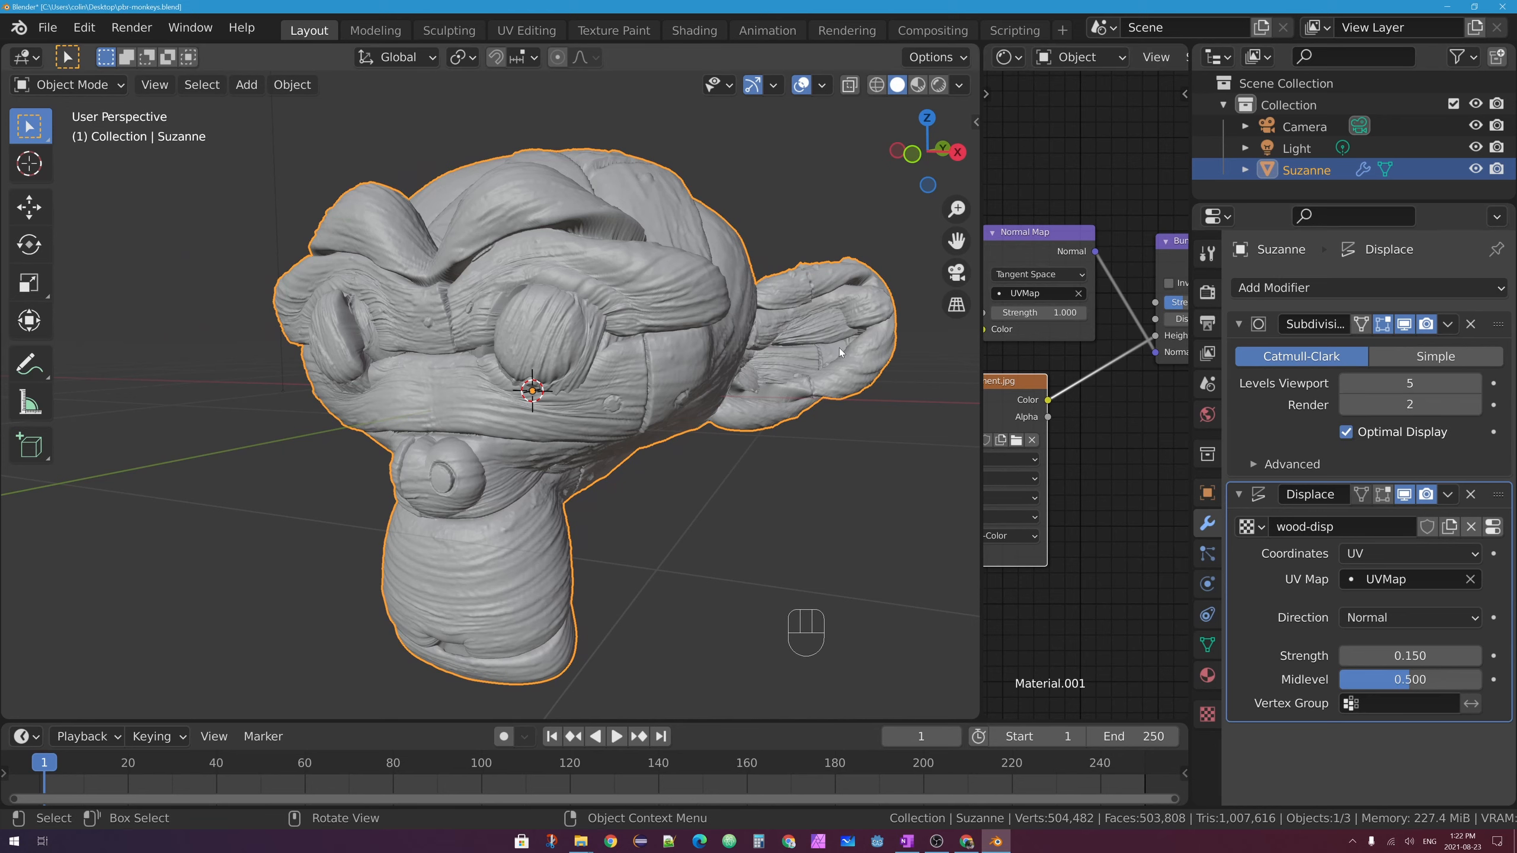
pyautogui.moveTo(839, 349); pyautogui.dragTo(974, 362, button='middle')
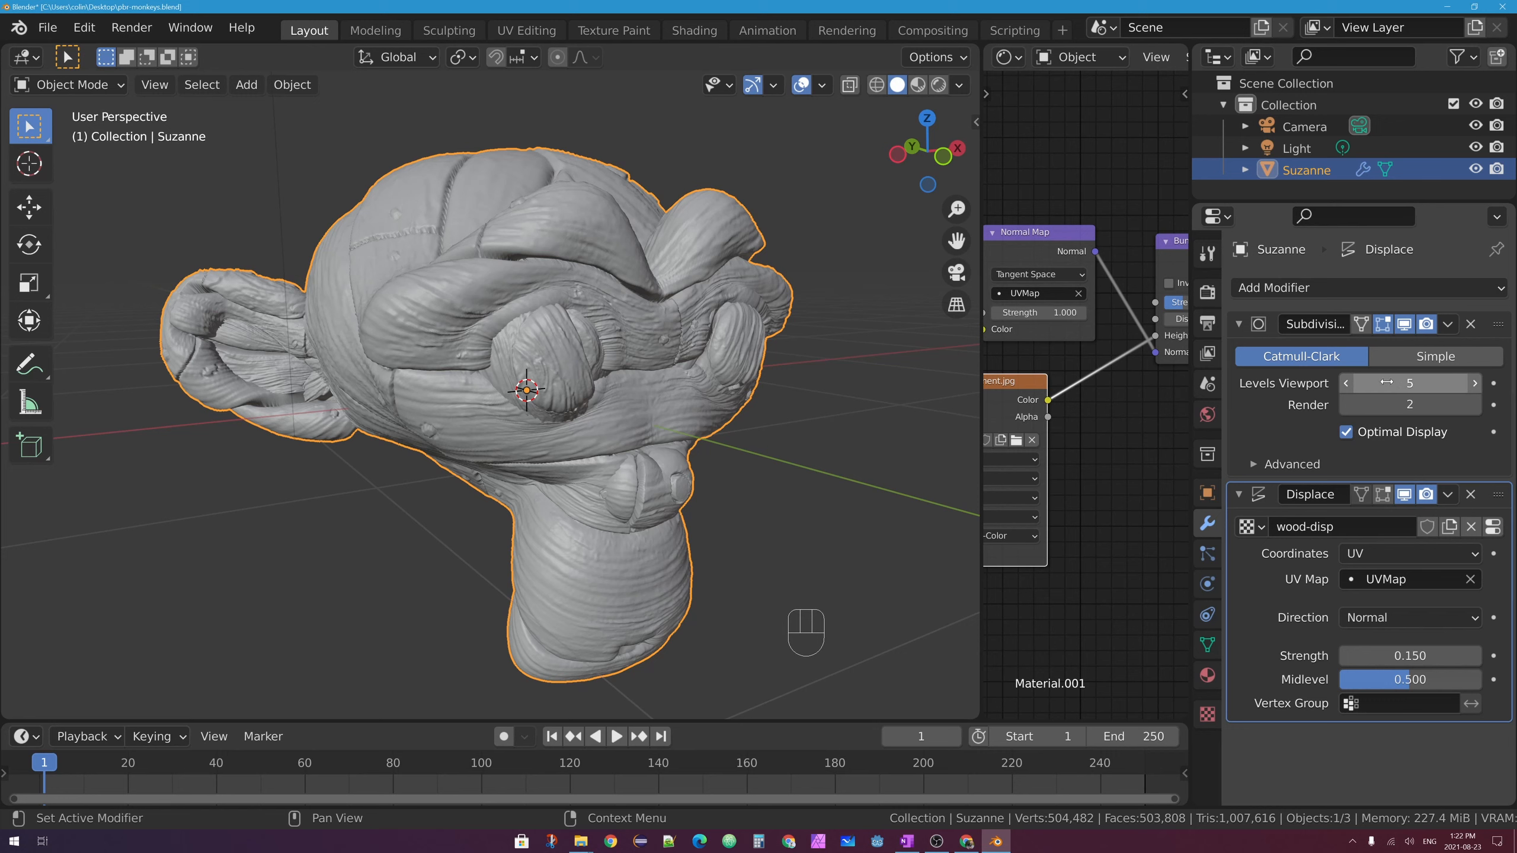
pyautogui.click(1475, 384)
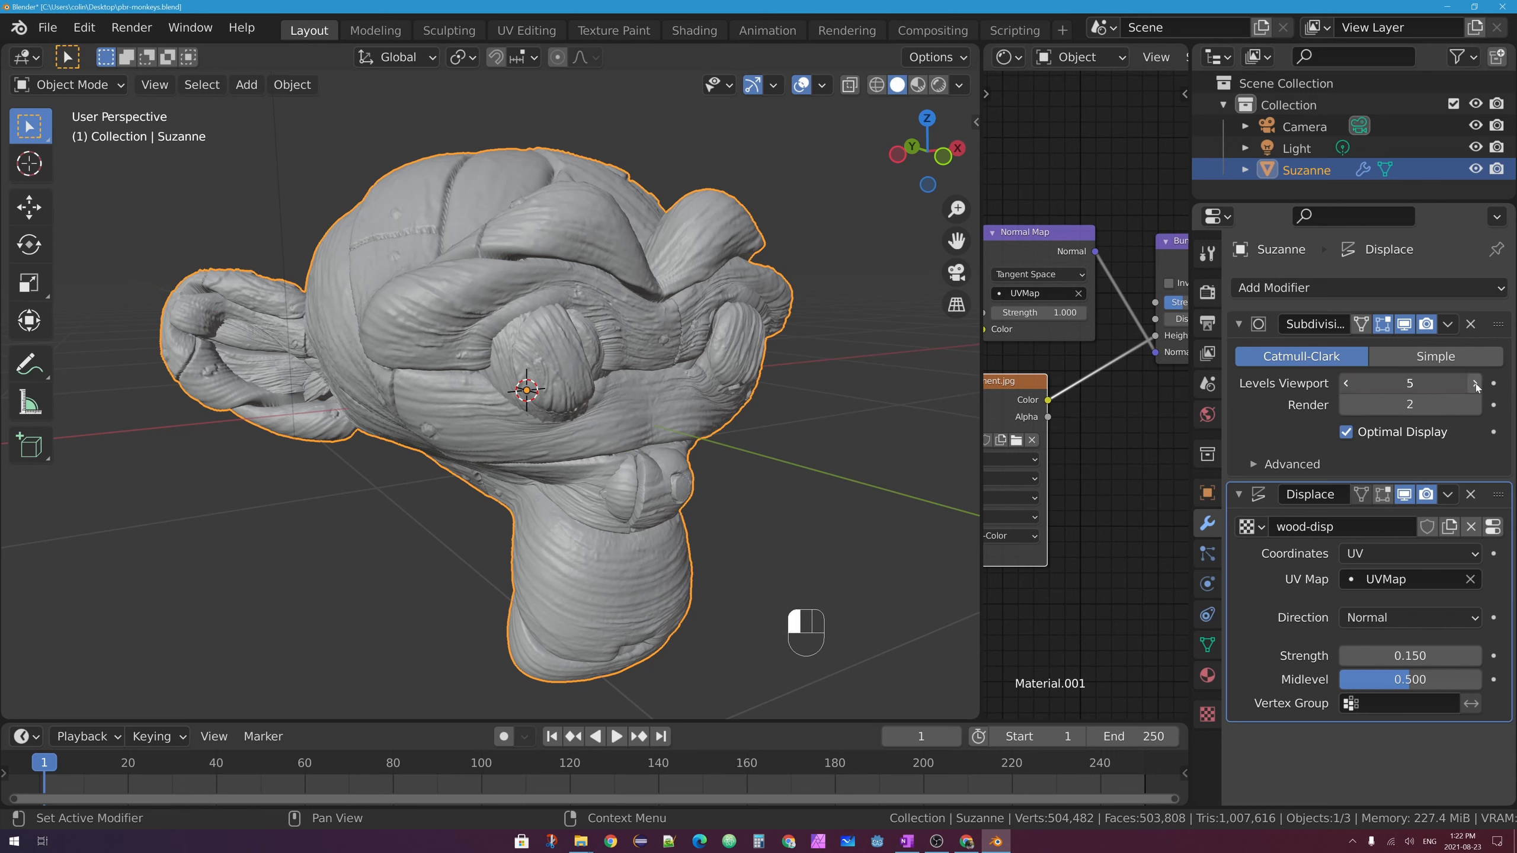
pyautogui.moveTo(865, 337); pyautogui.dragTo(577, 280, button='middle')
pyautogui.moveTo(441, 182); pyautogui.dragTo(523, 204, button='middle')
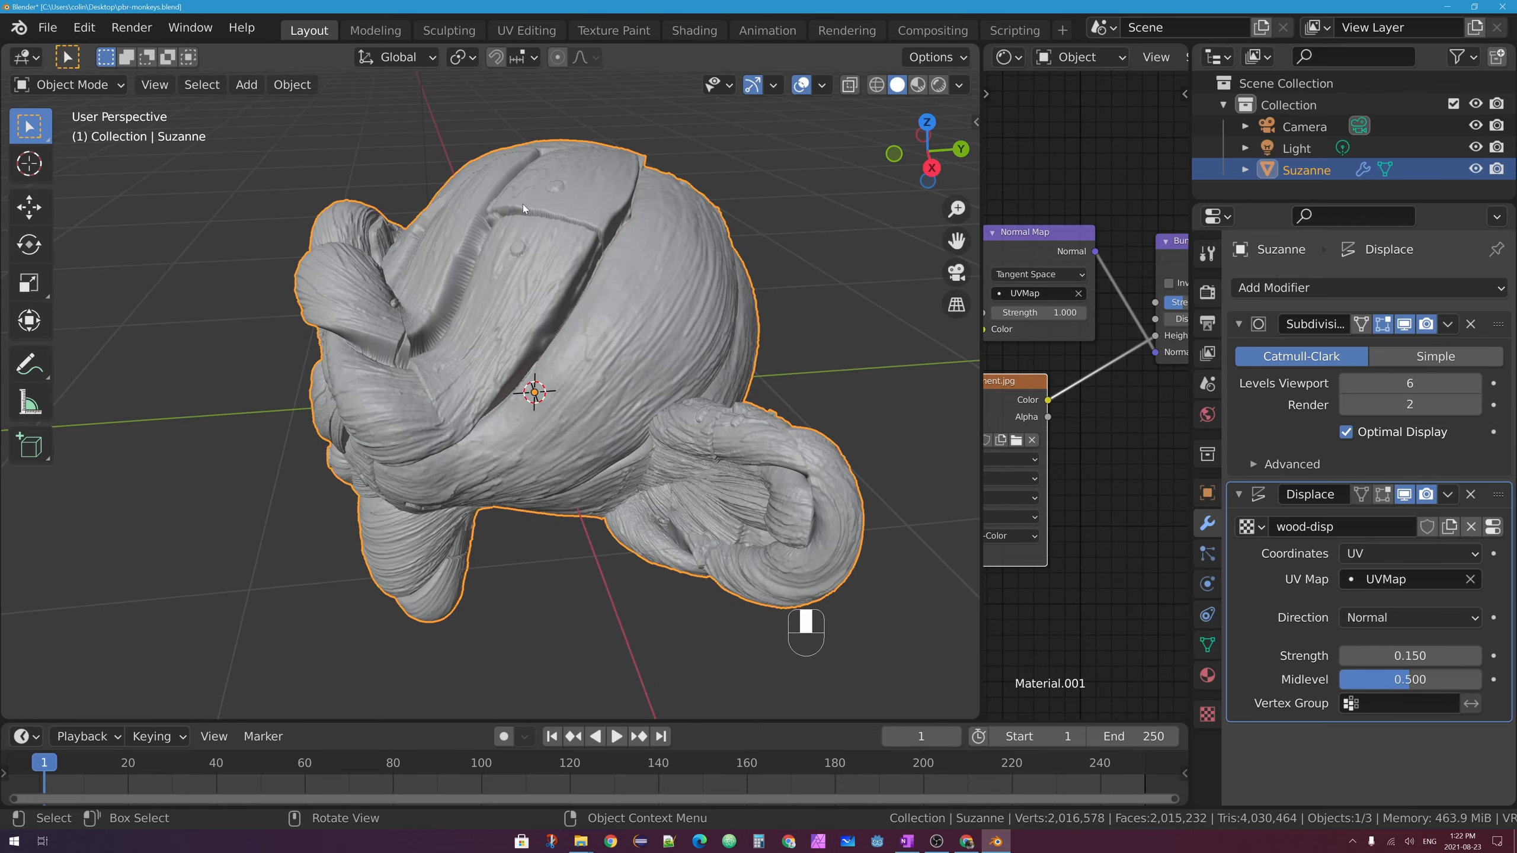
# Try a Displace strength of -0.25 on Suzanne, then set the strength to 0.05
pyautogui.keyDown('shift'); pyautogui.moveTo(1409, 657); pyautogui.dragTo(1410, 657); pyautogui.keyUp('shift')
pyautogui.keyDown('shift'); pyautogui.moveTo(1445, 656); pyautogui.dragTo(1423, 656); pyautogui.keyUp('shift')
pyautogui.click(1424, 656)
pyautogui.write('-0.25')
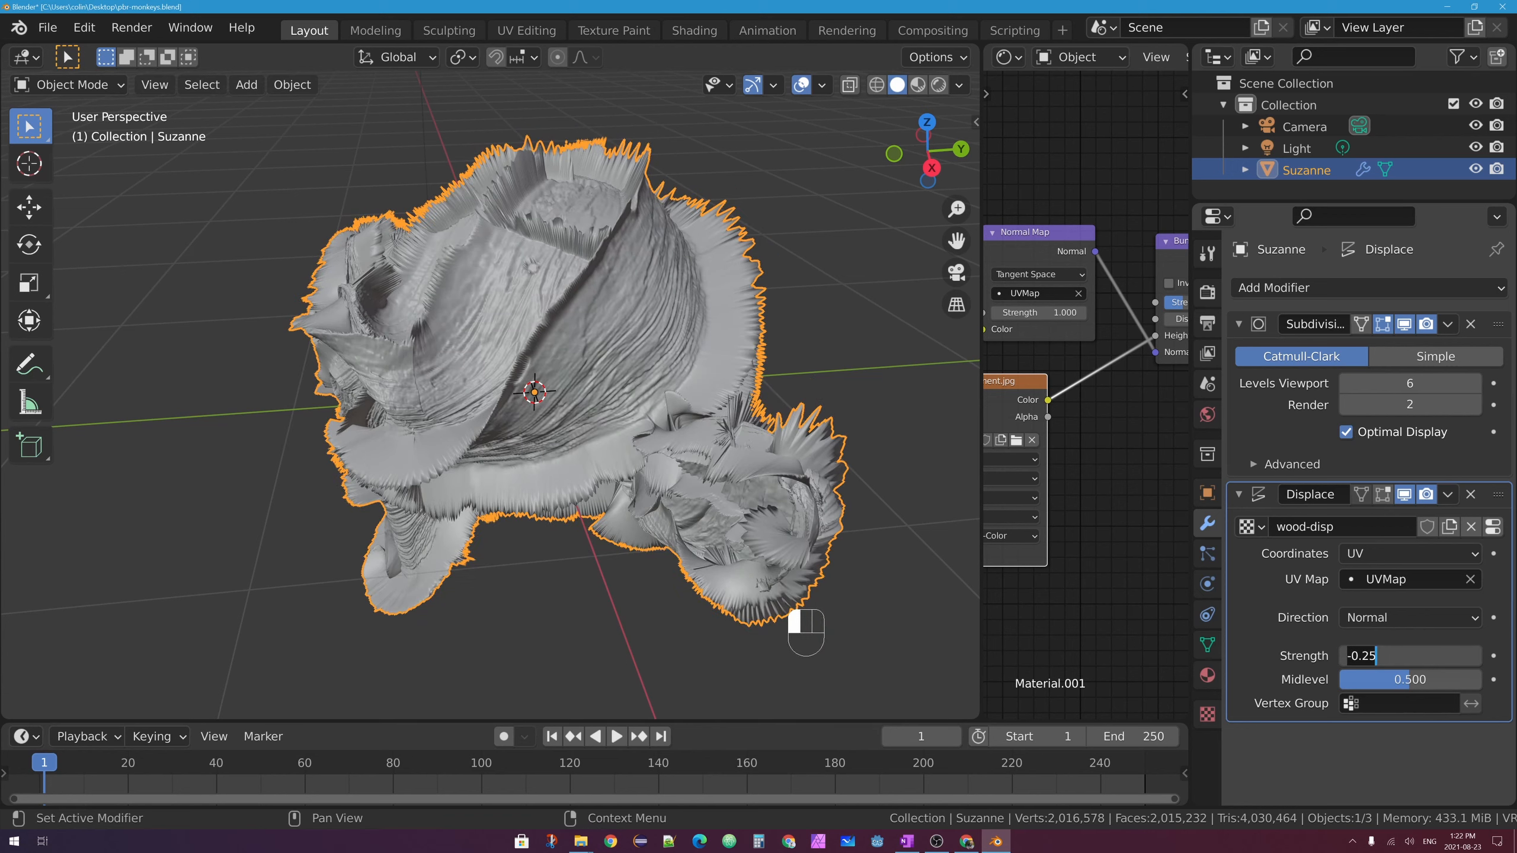
pyautogui.hotkey('ctrl', 'a')
pyautogui.write('0.05')
pyautogui.press('Return')
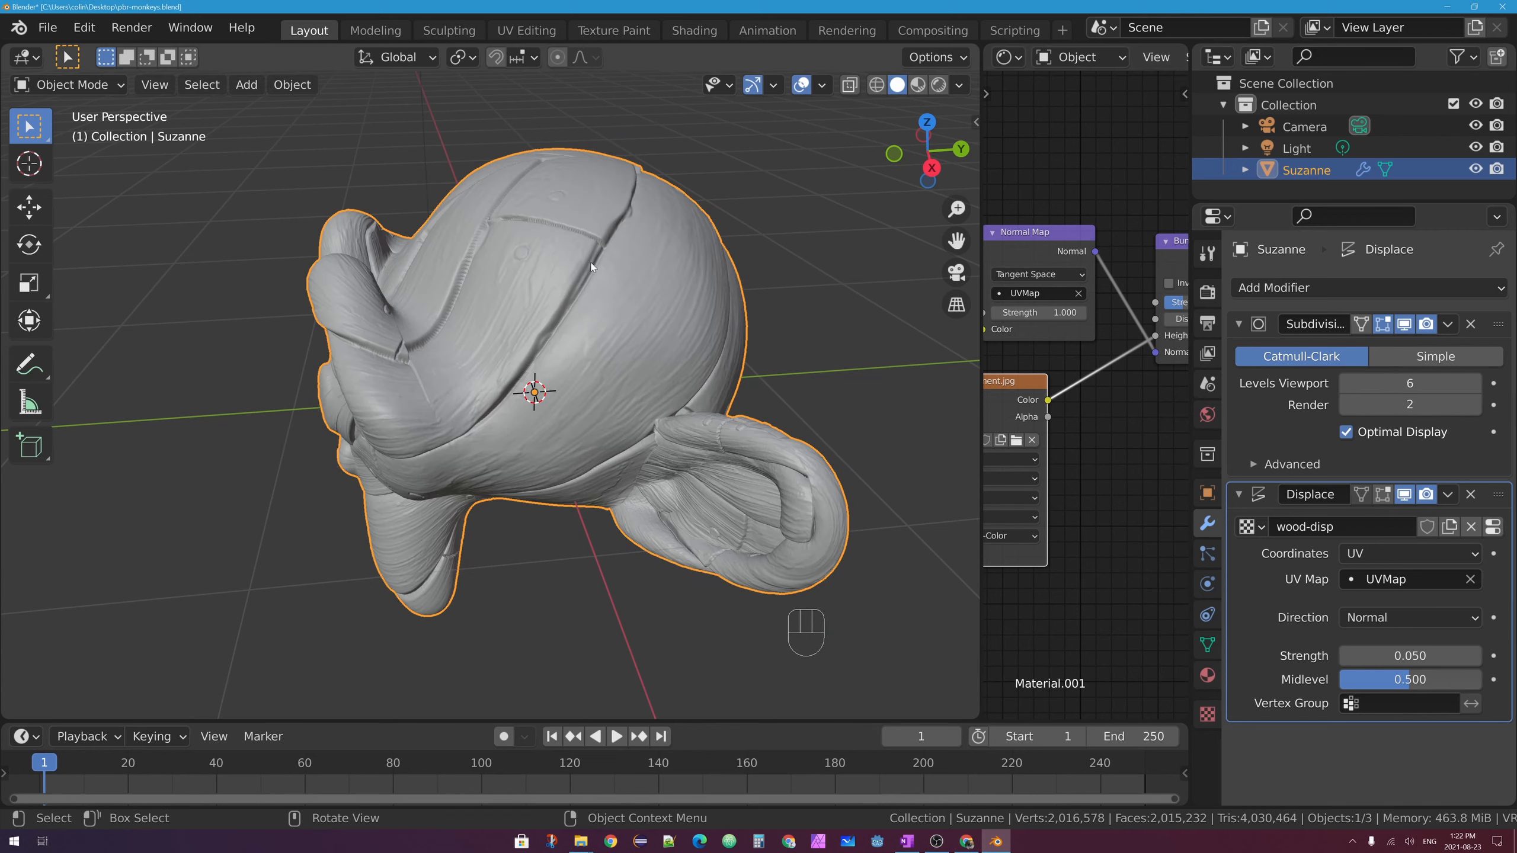
# Inspect the displaced wood detail on Suzanne's head up close, briefly switching to wireframe shading and Edit Mode and back
pyautogui.moveTo(567, 275)
pyautogui.mouseDown(button='middle')
pyautogui.moveTo(844, 291)
pyautogui.moveTo(735, 293)
pyautogui.moveTo(691, 271)
pyautogui.moveTo(705, 286)
pyautogui.moveTo(715, 230)
pyautogui.moveTo(703, 402)
pyautogui.moveTo(723, 361)
pyautogui.mouseUp(button='middle')
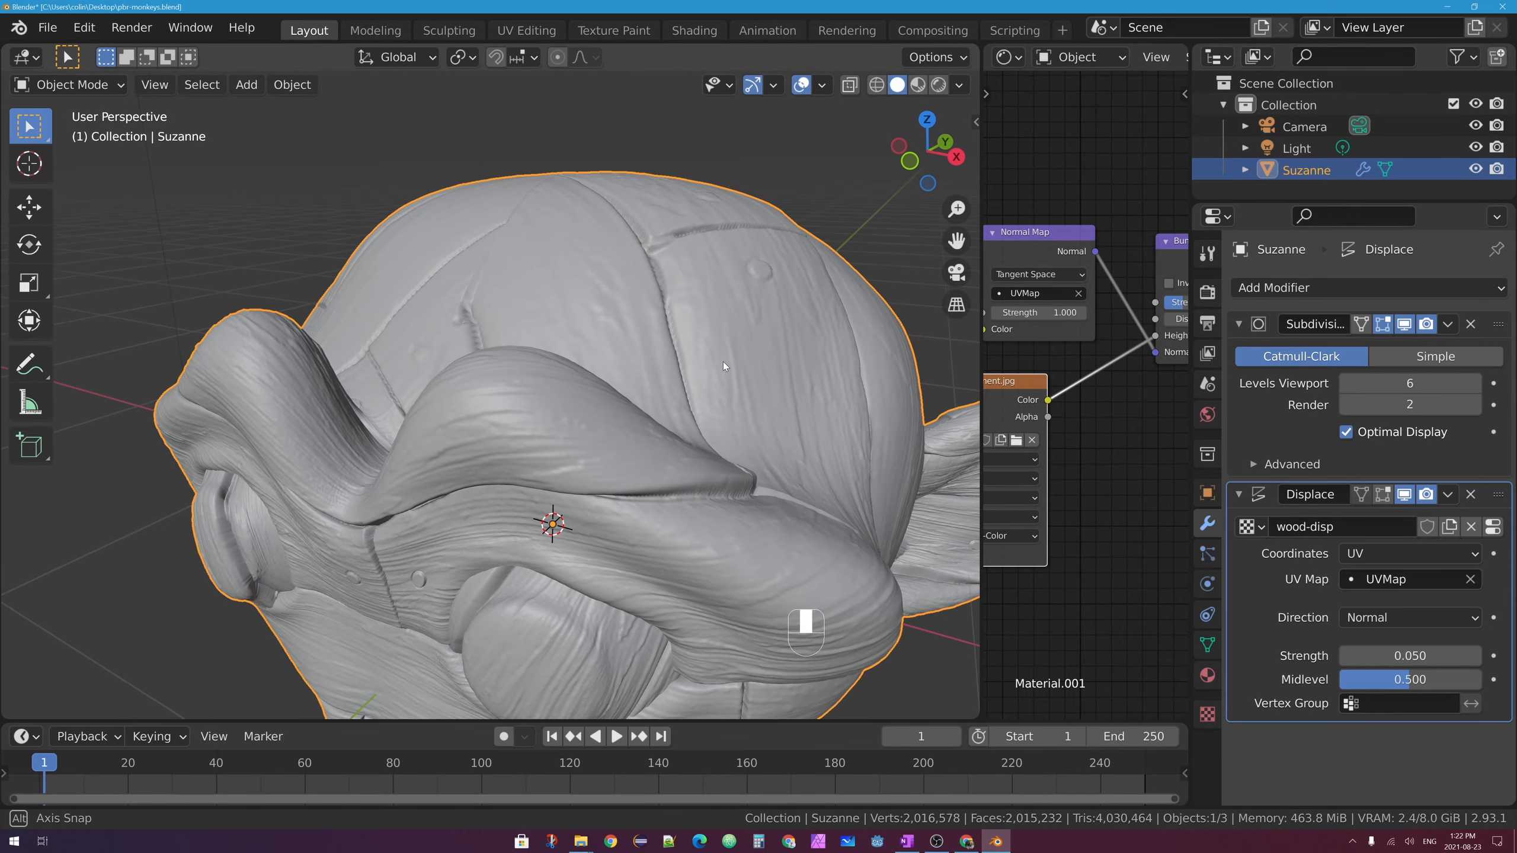
pyautogui.click(877, 84)
pyautogui.click(894, 85)
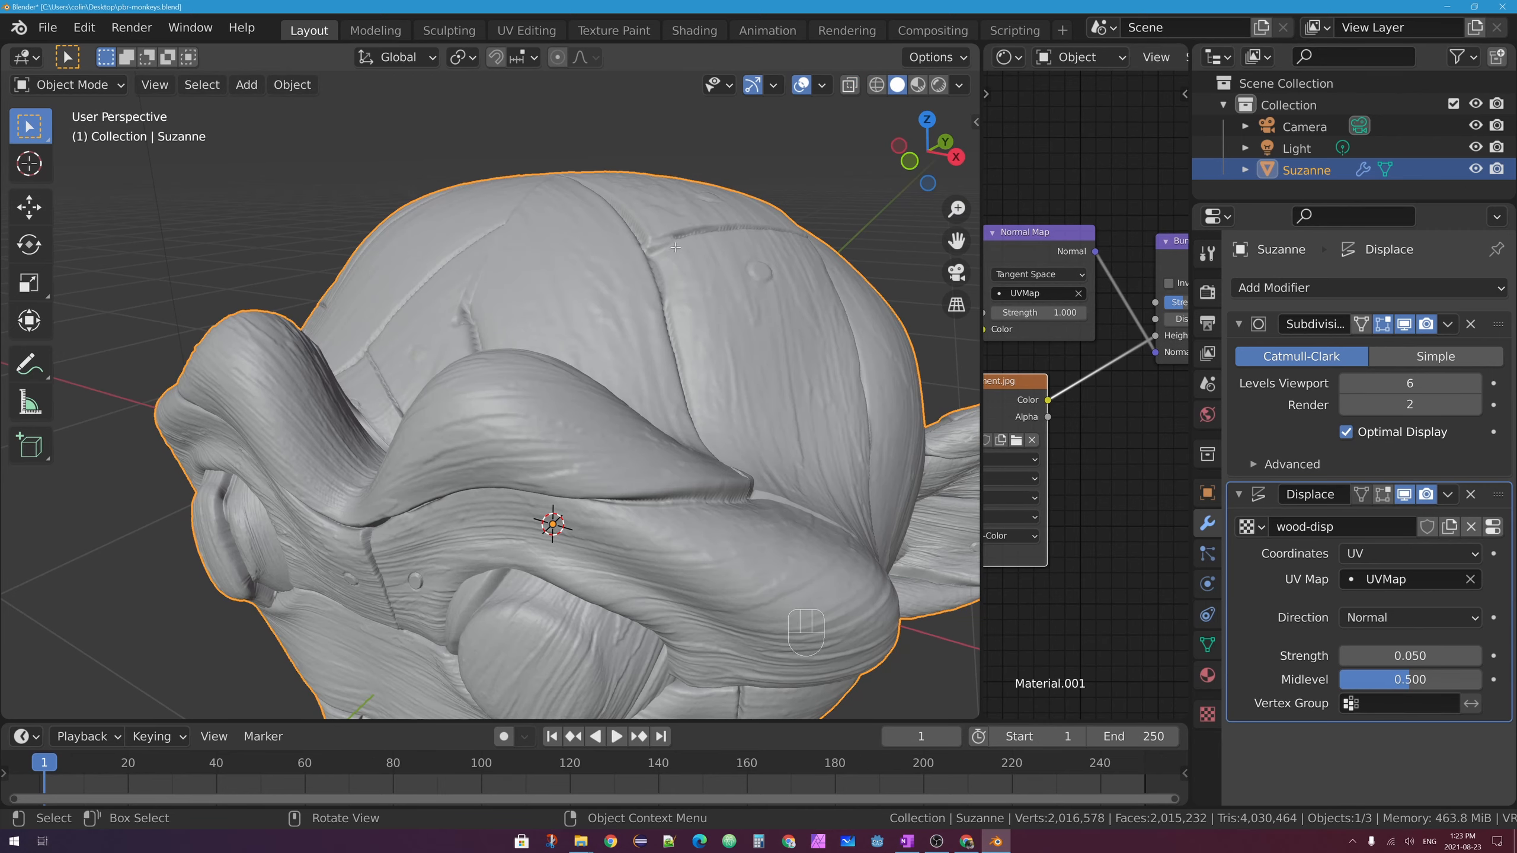
pyautogui.press('Tab')
pyautogui.press('Tab')
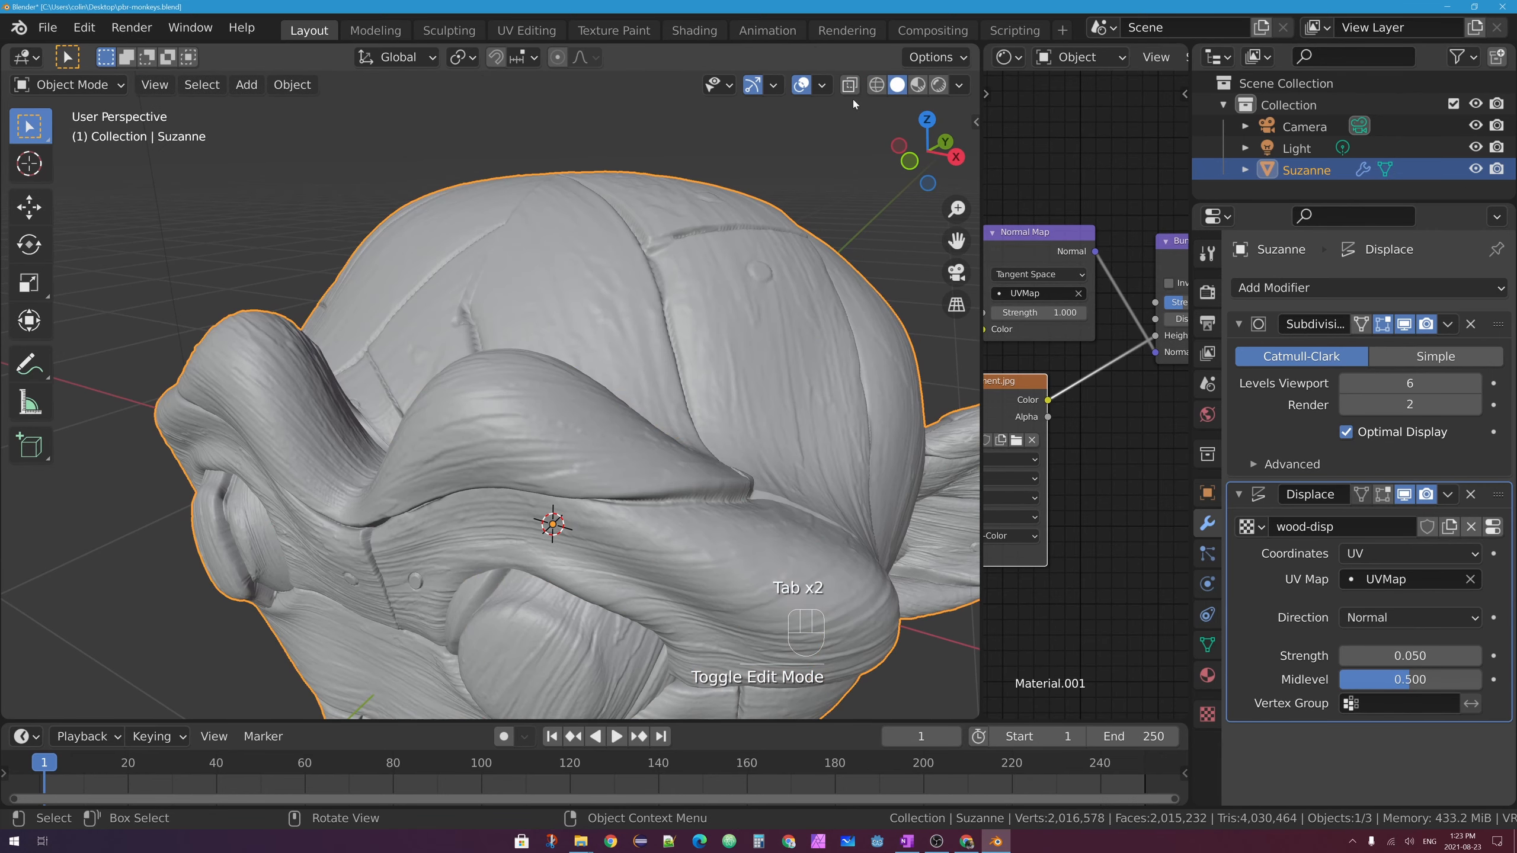
pyautogui.moveTo(830, 156); pyautogui.dragTo(749, 223, button='middle')
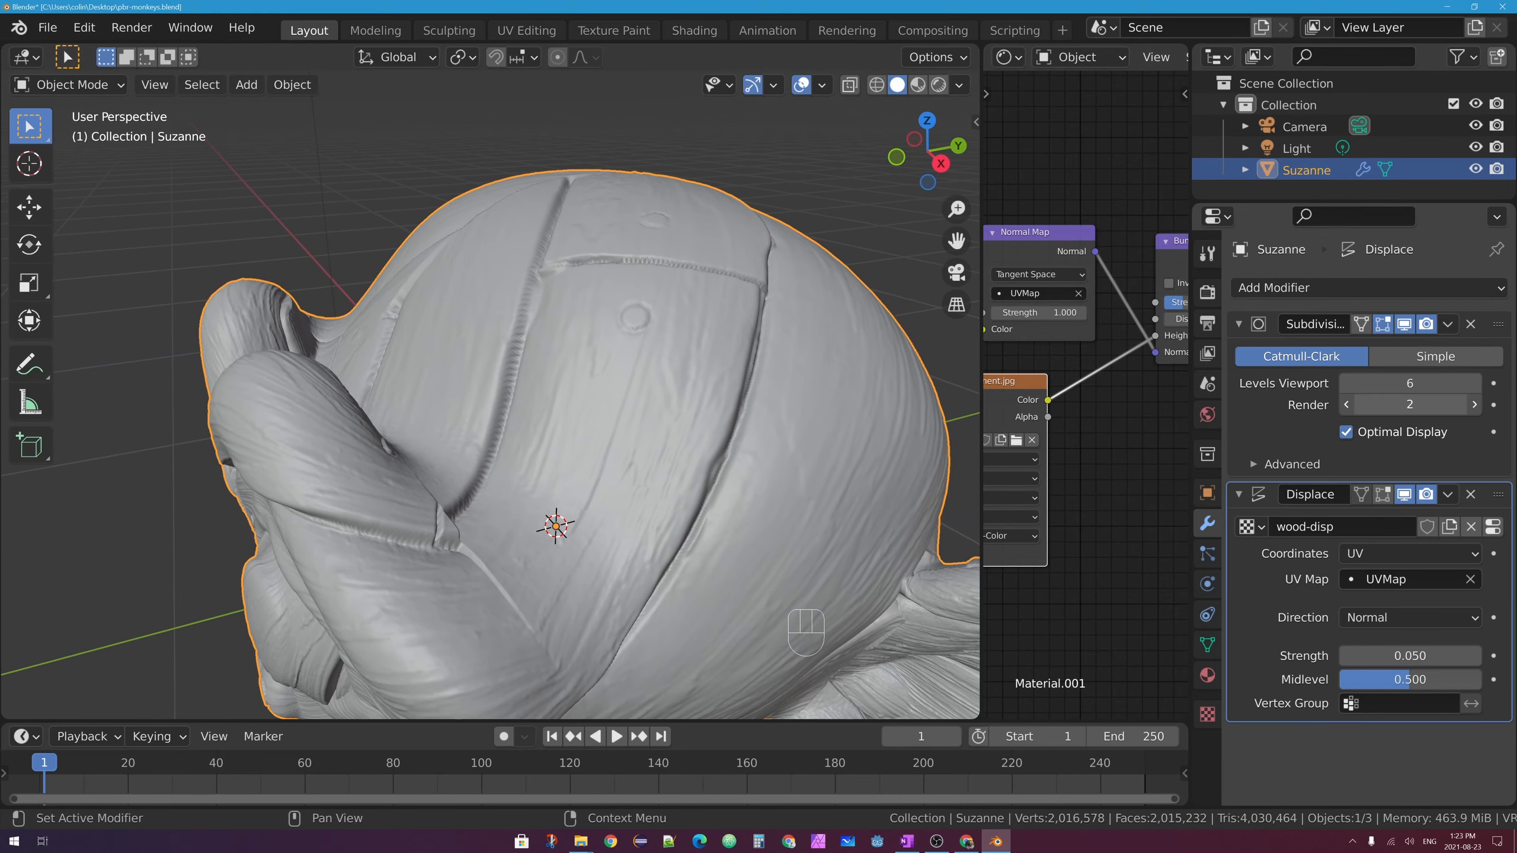
# Set the Subdivision modifier's render level to 7 and its viewport level to 3
pyautogui.click(1410, 404)
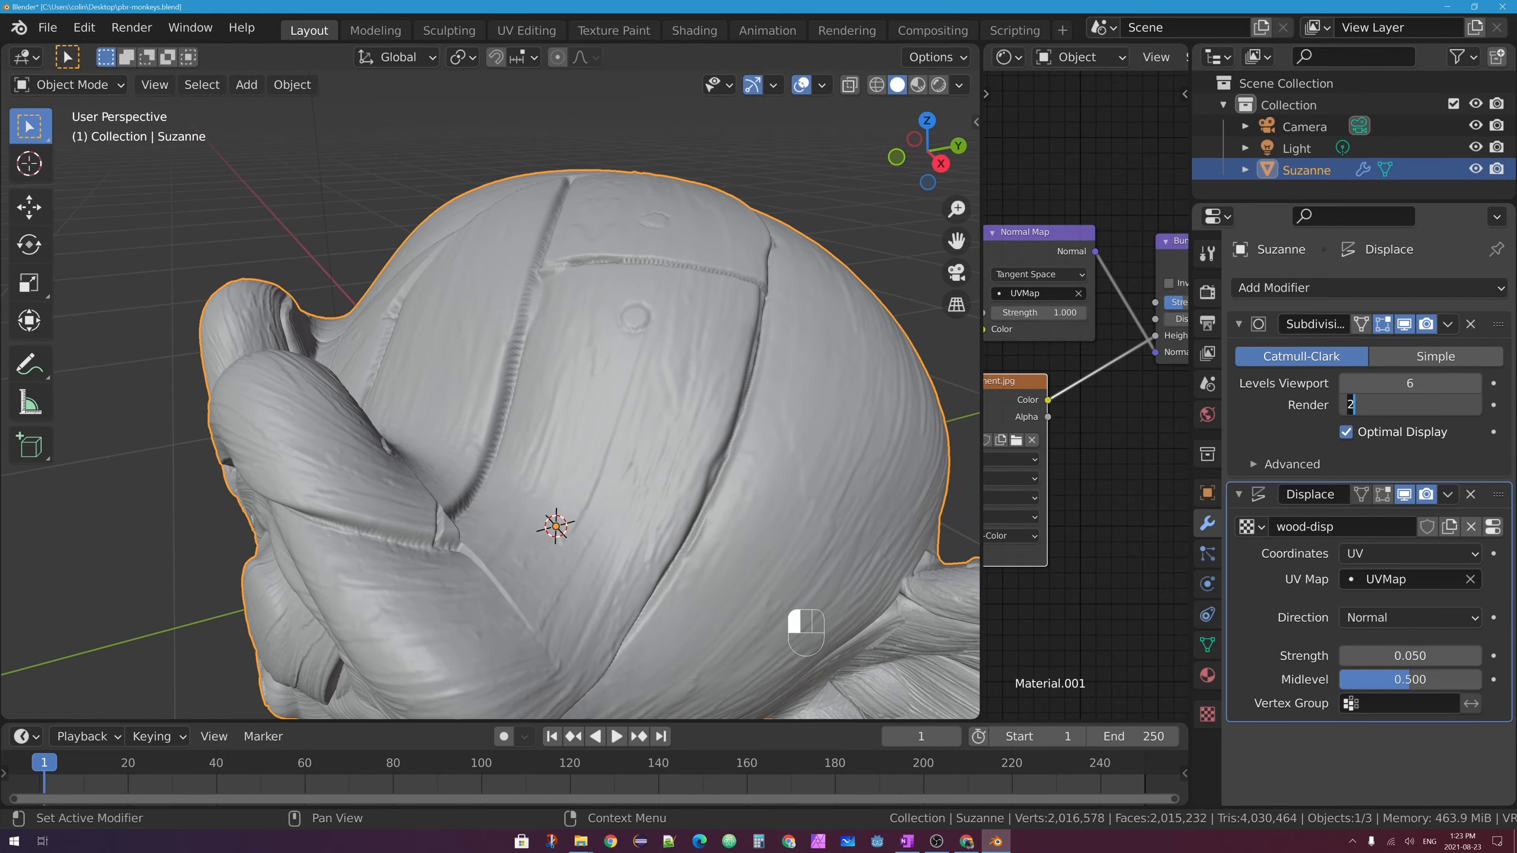
pyautogui.write('7')
pyautogui.press('Return')
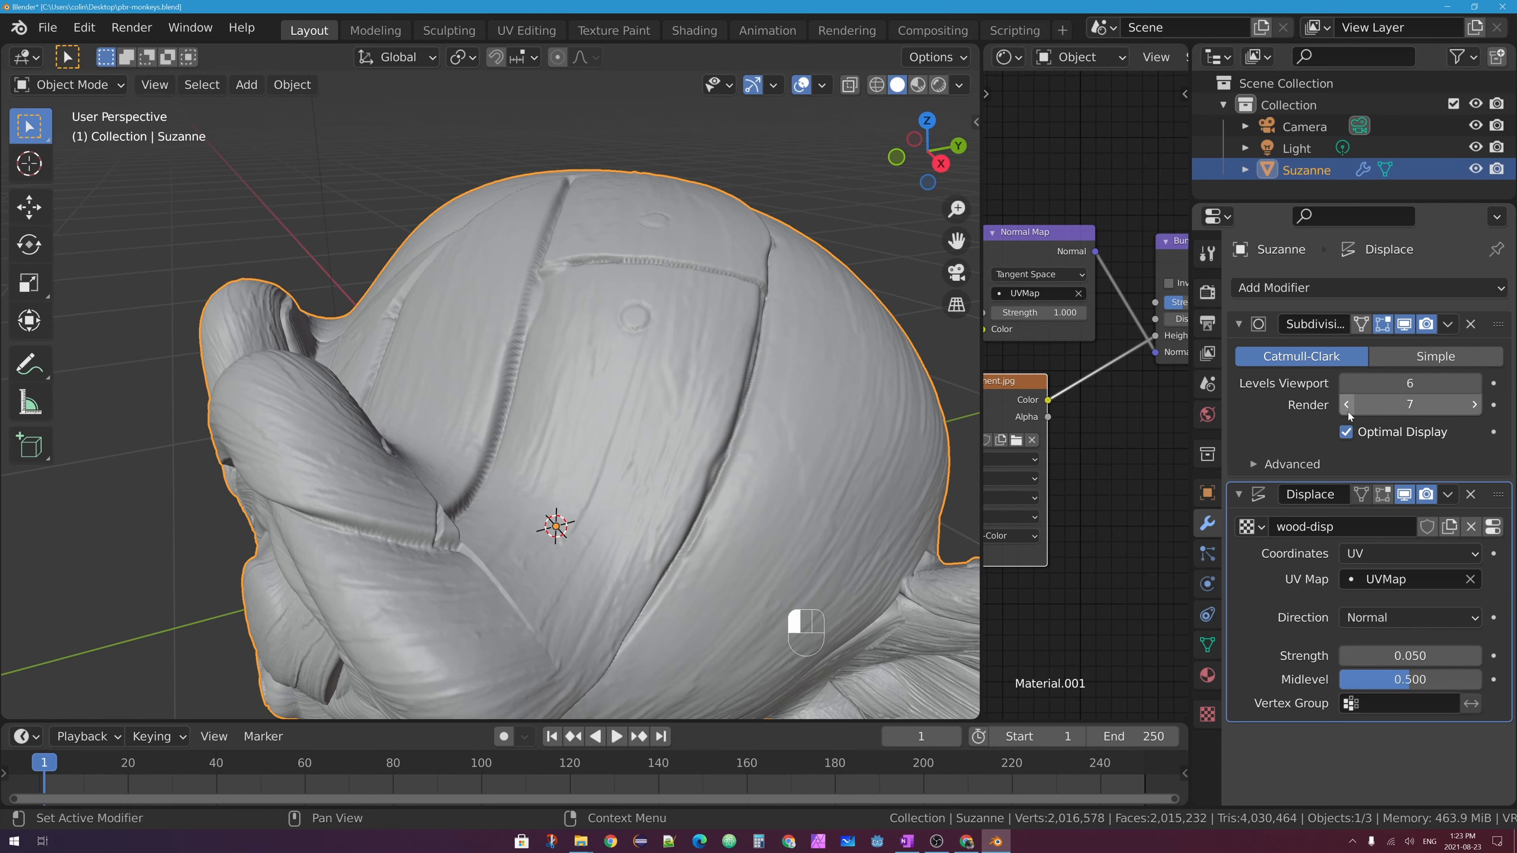
pyautogui.click(1398, 382)
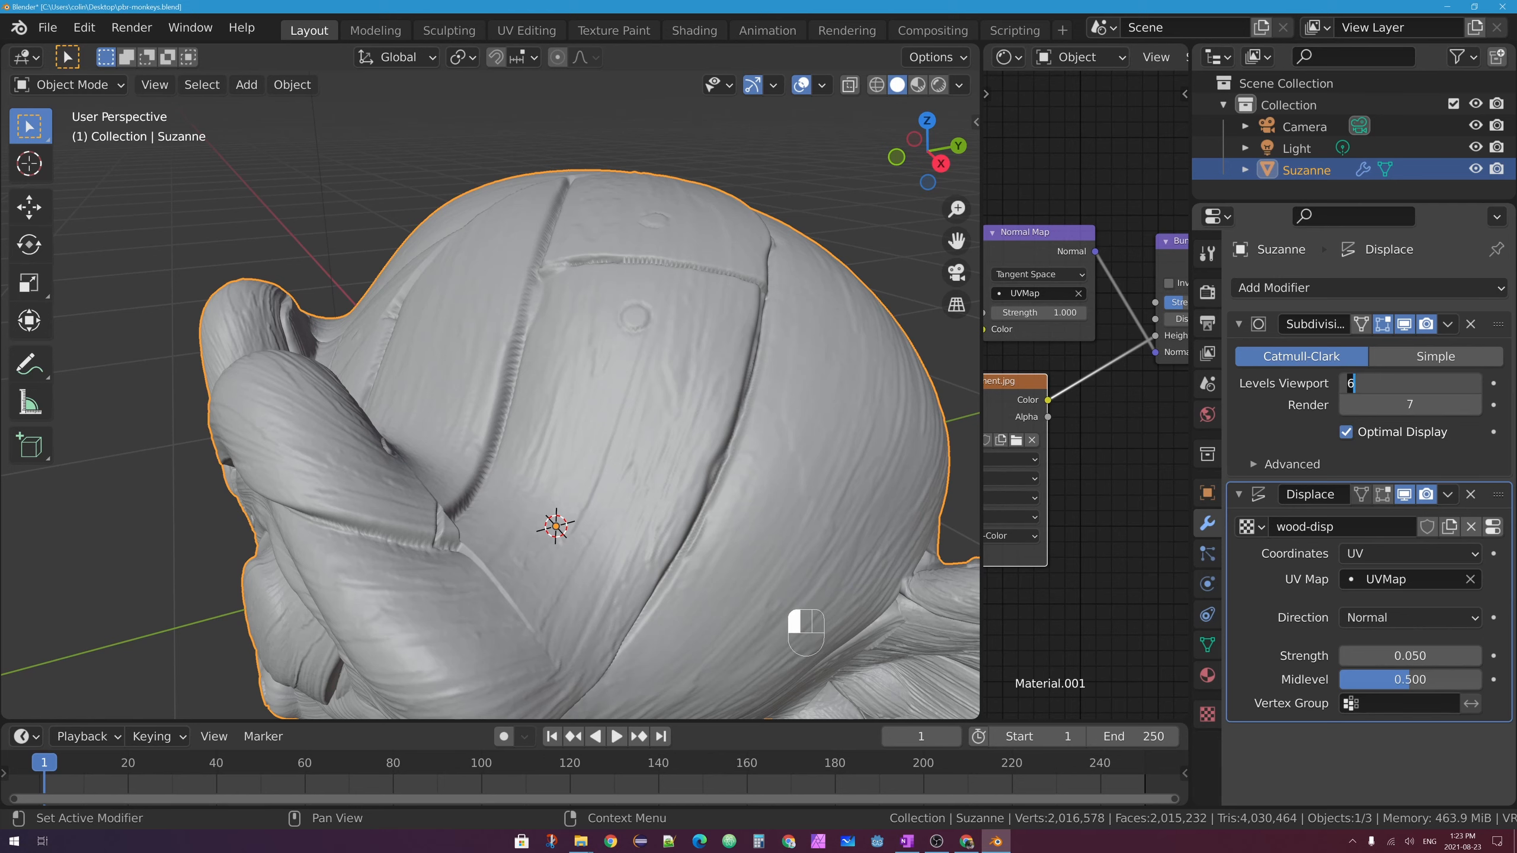
pyautogui.write('3')
pyautogui.press('Return')
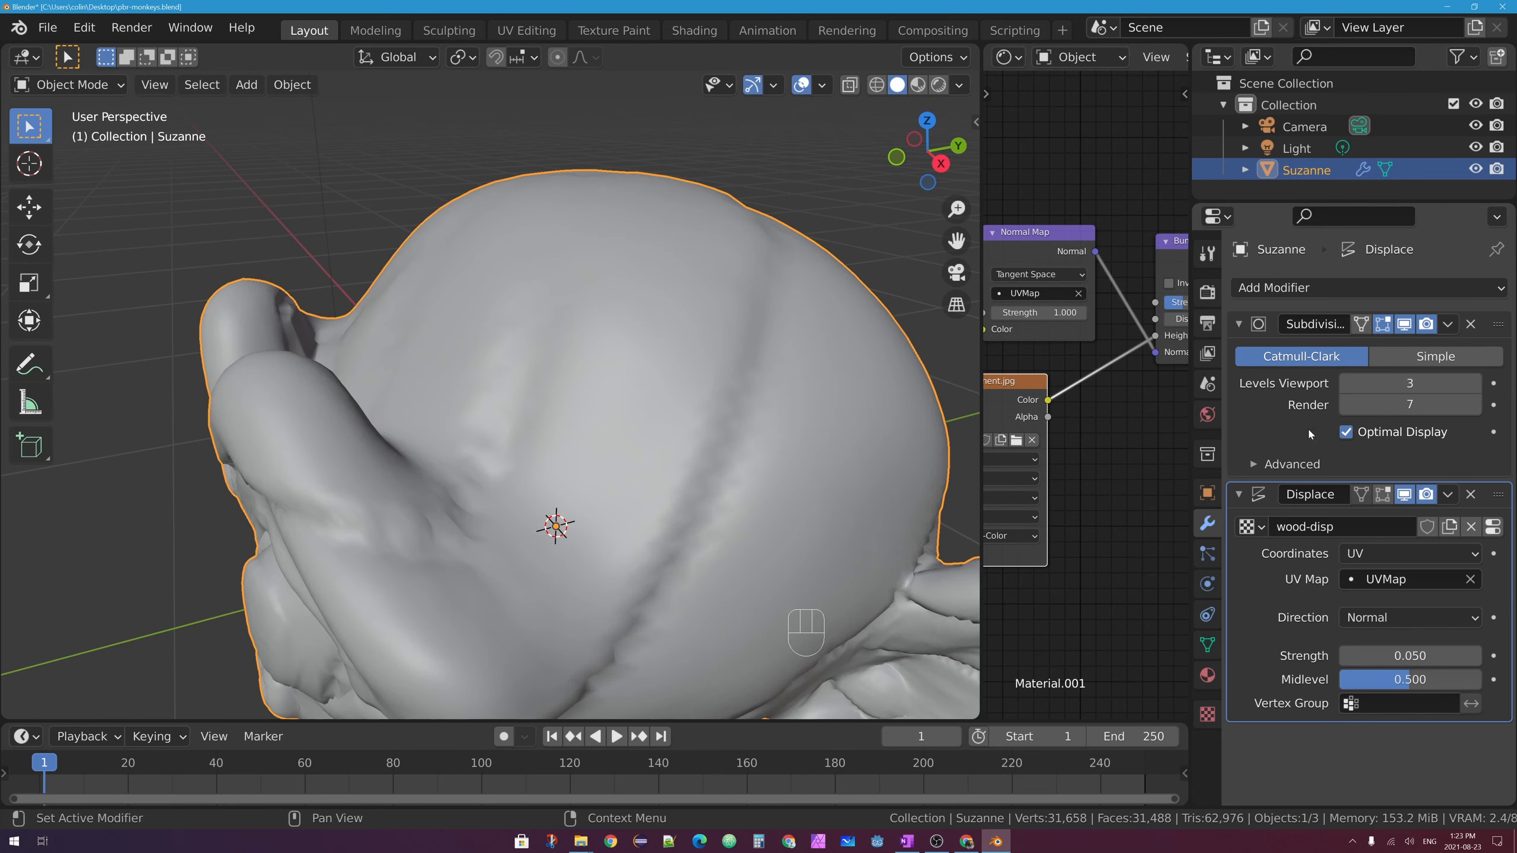
pyautogui.moveTo(692, 333)
pyautogui.mouseDown(button='middle')
pyautogui.moveTo(722, 357)
pyautogui.moveTo(756, 298)
pyautogui.moveTo(754, 435)
pyautogui.mouseUp(button='middle')
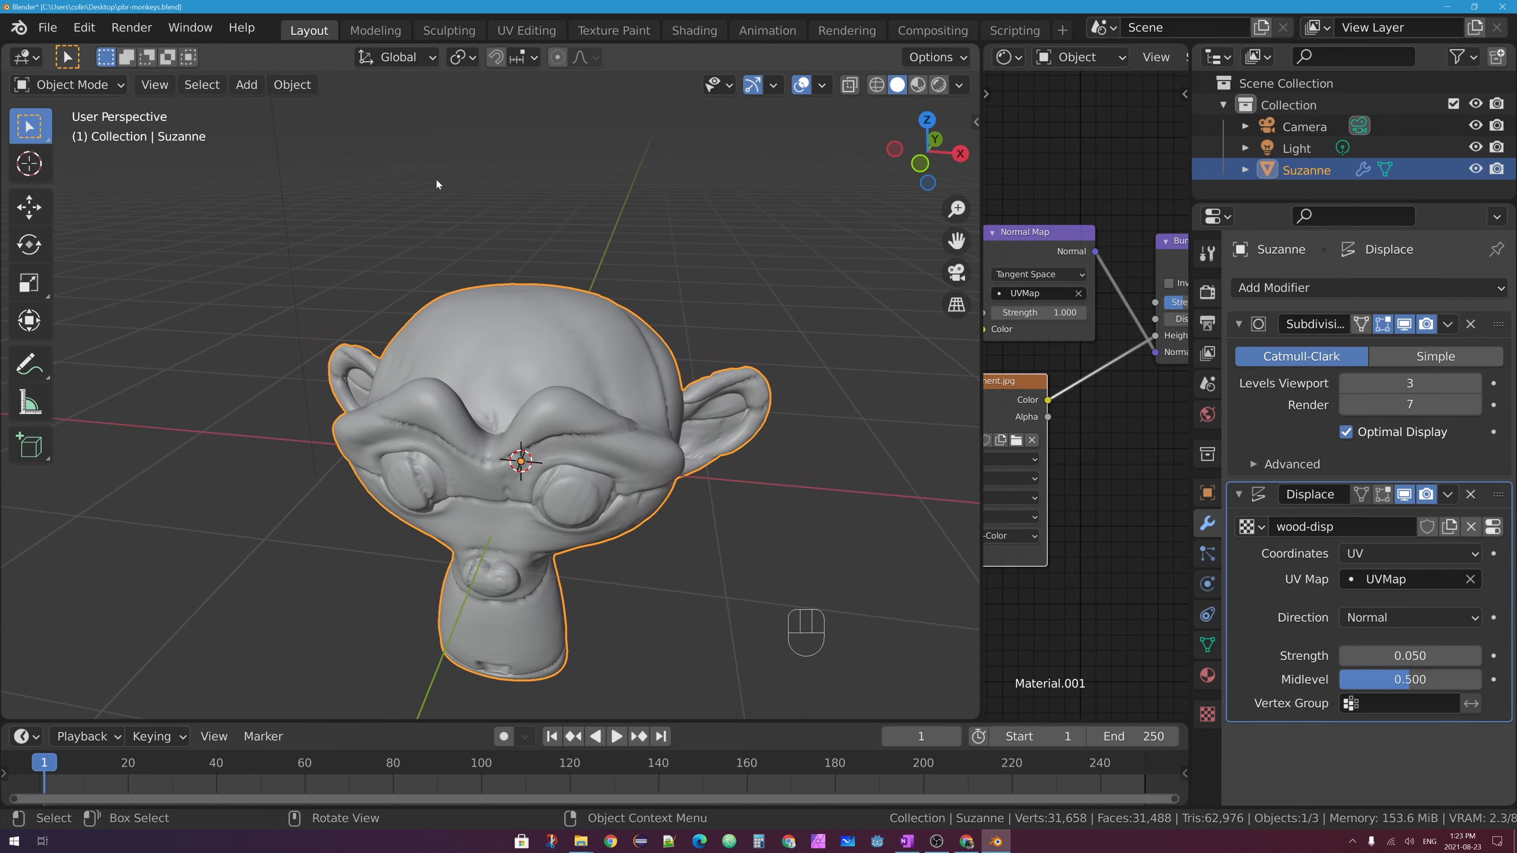
# Select the camera and move it closer to Suzanne in top view, to about X 4.72 m, Y -4.56 m
pyautogui.click(132, 27)
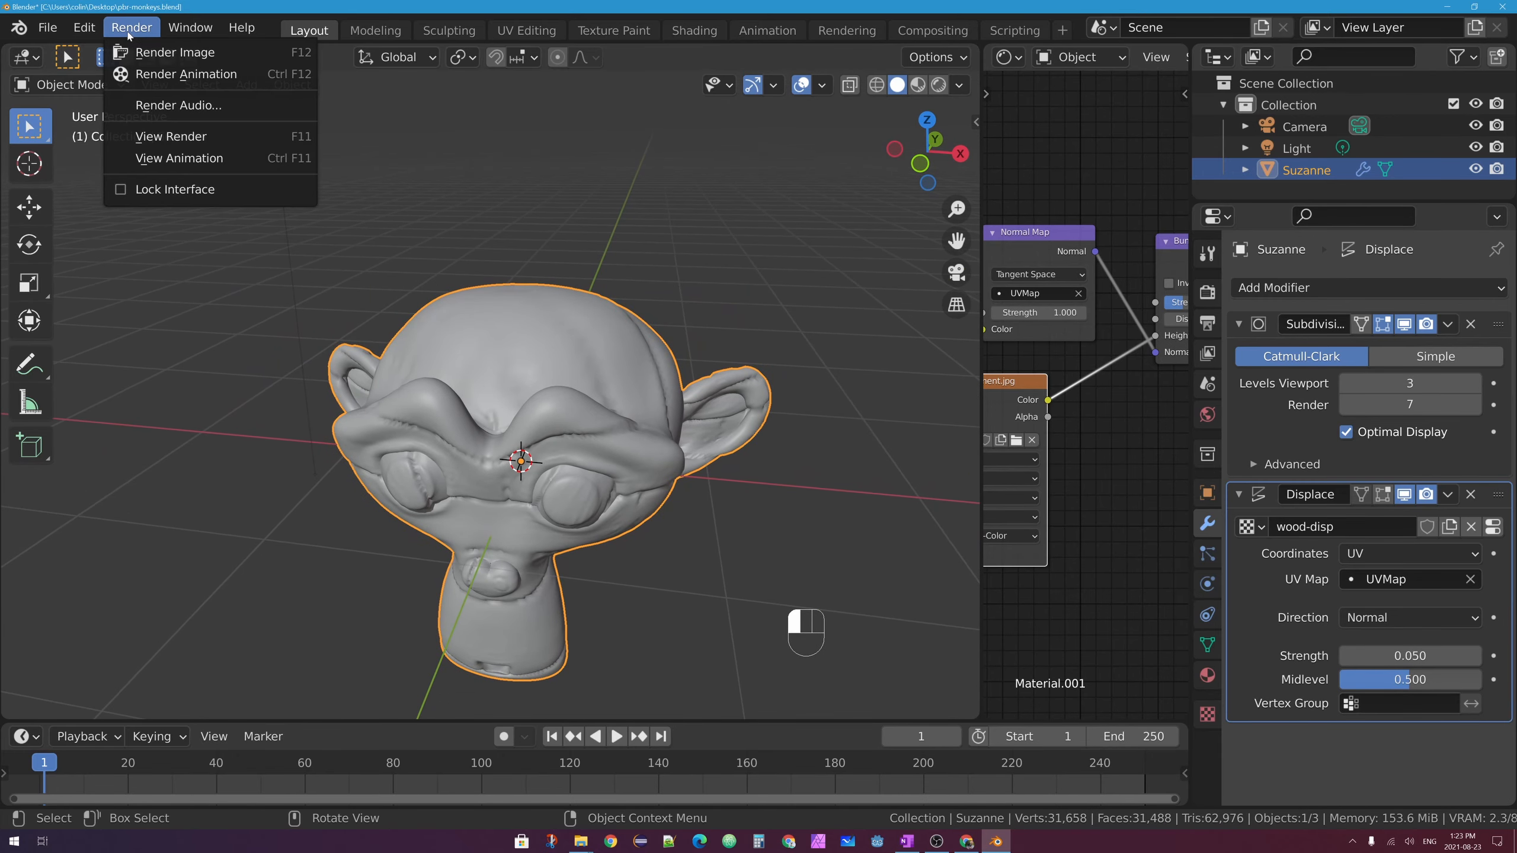
pyautogui.click(174, 55)
pyautogui.click(956, 273)
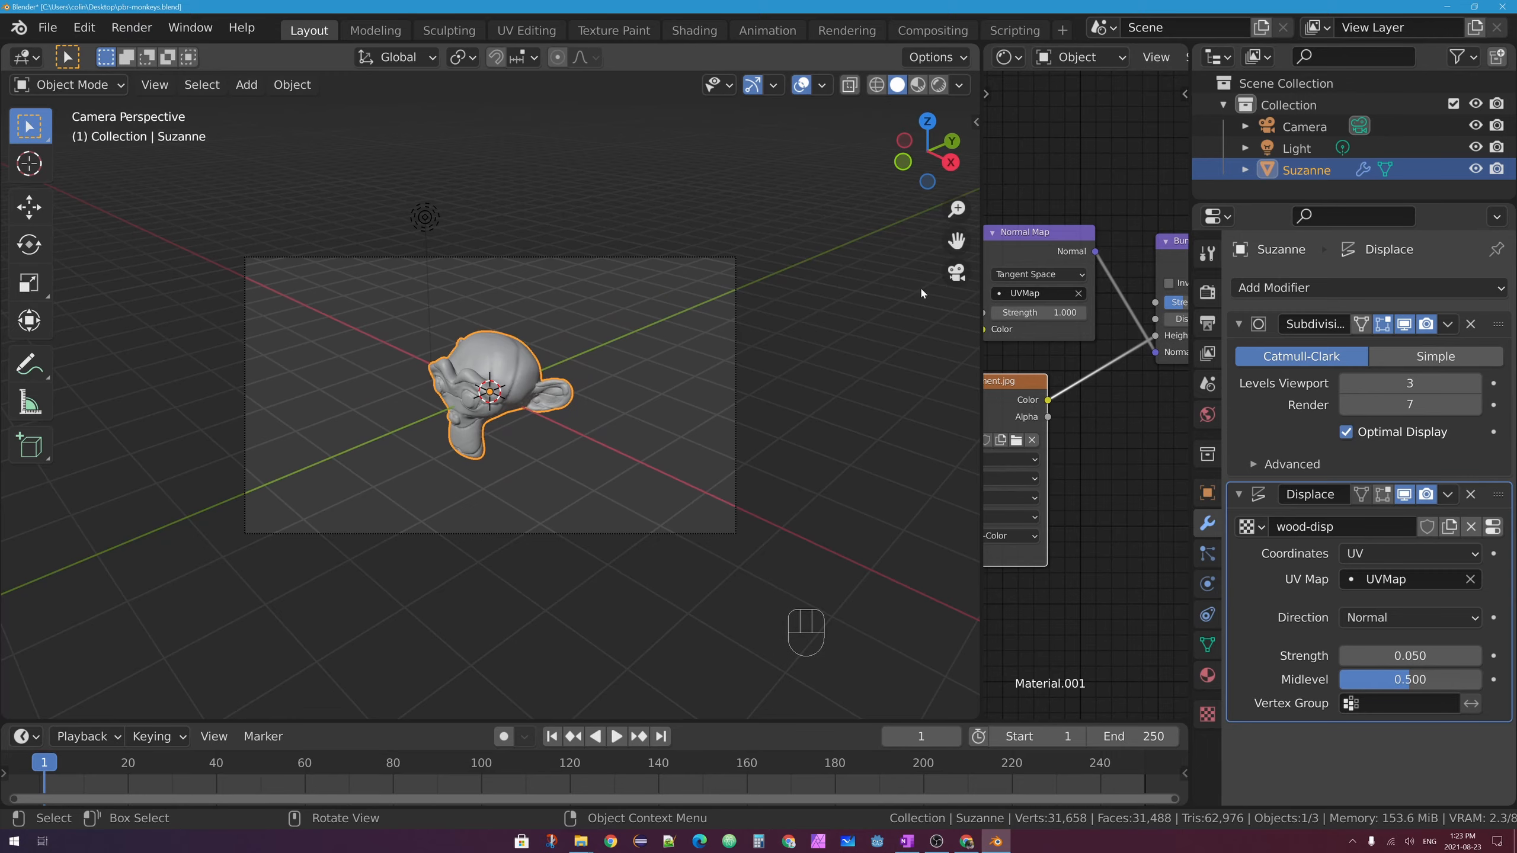
pyautogui.click(545, 263)
pyautogui.press('KP_7')
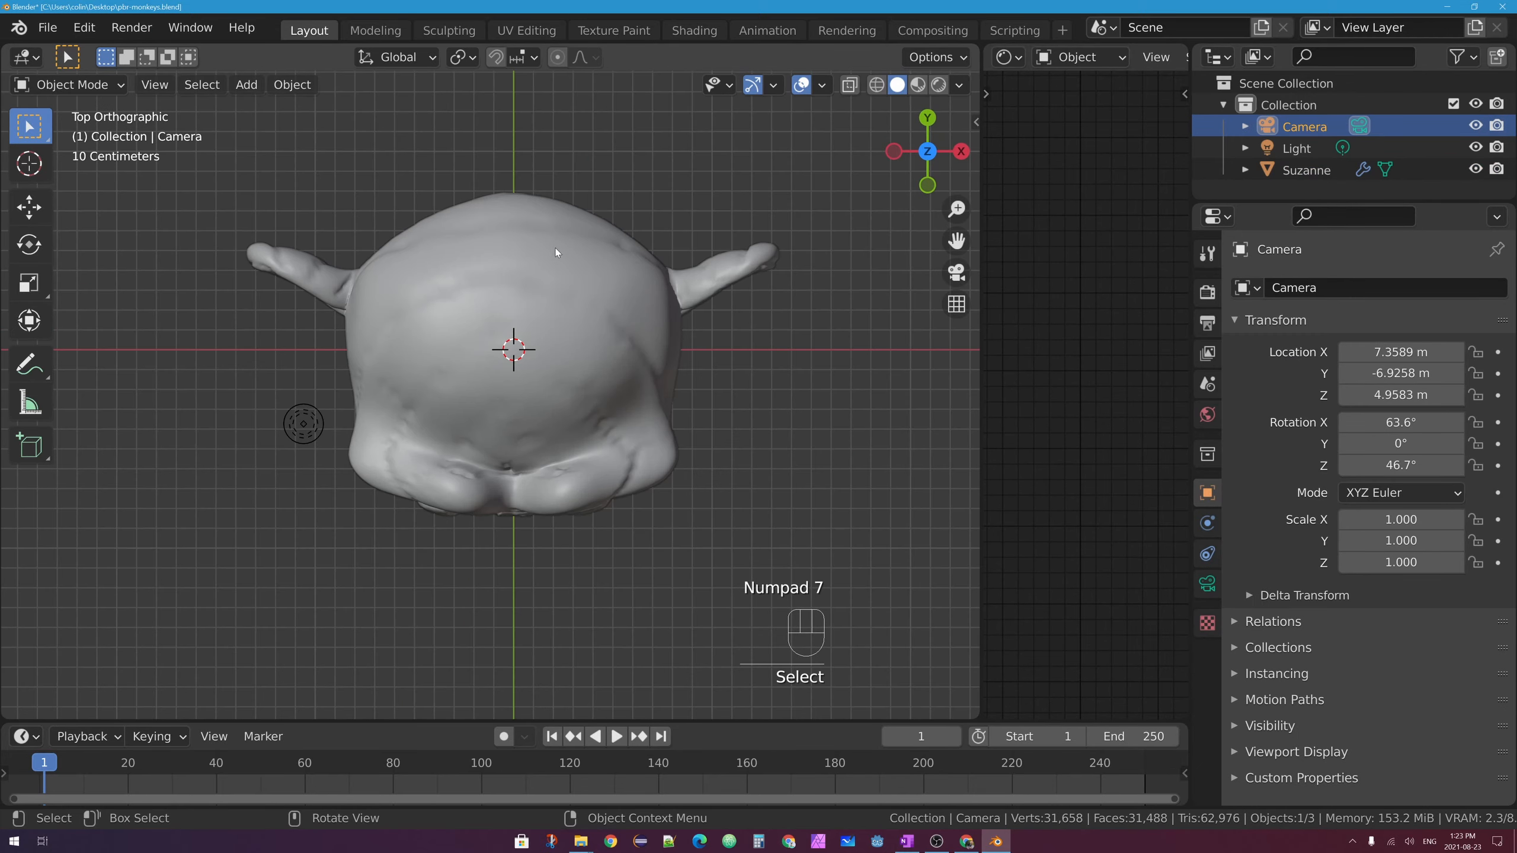
pyautogui.scroll(-8, 555, 251)
pyautogui.press('g')
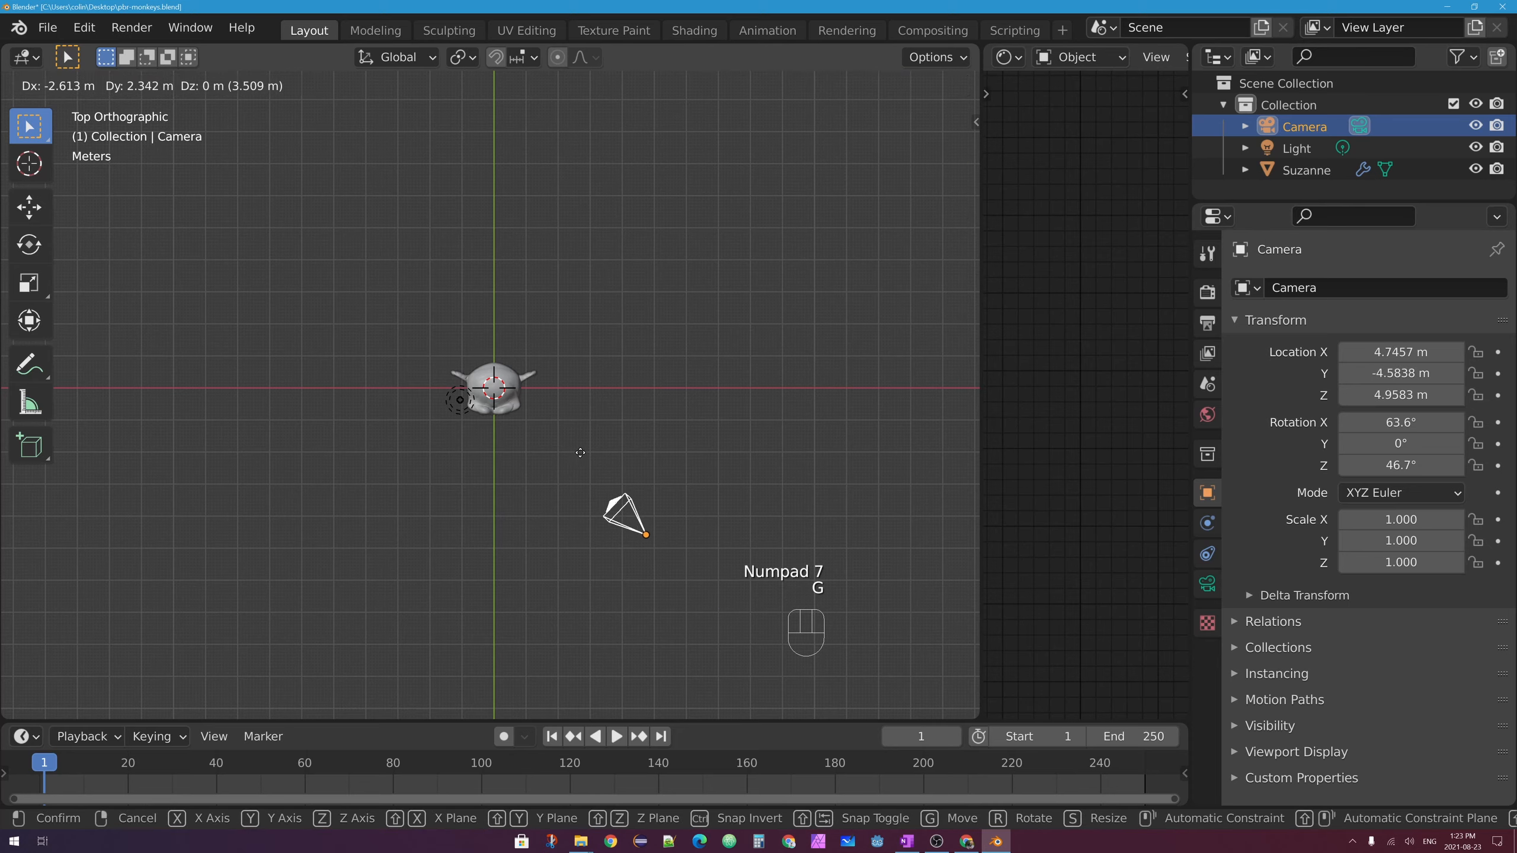
pyautogui.click(582, 450)
pyautogui.press('KP_0')
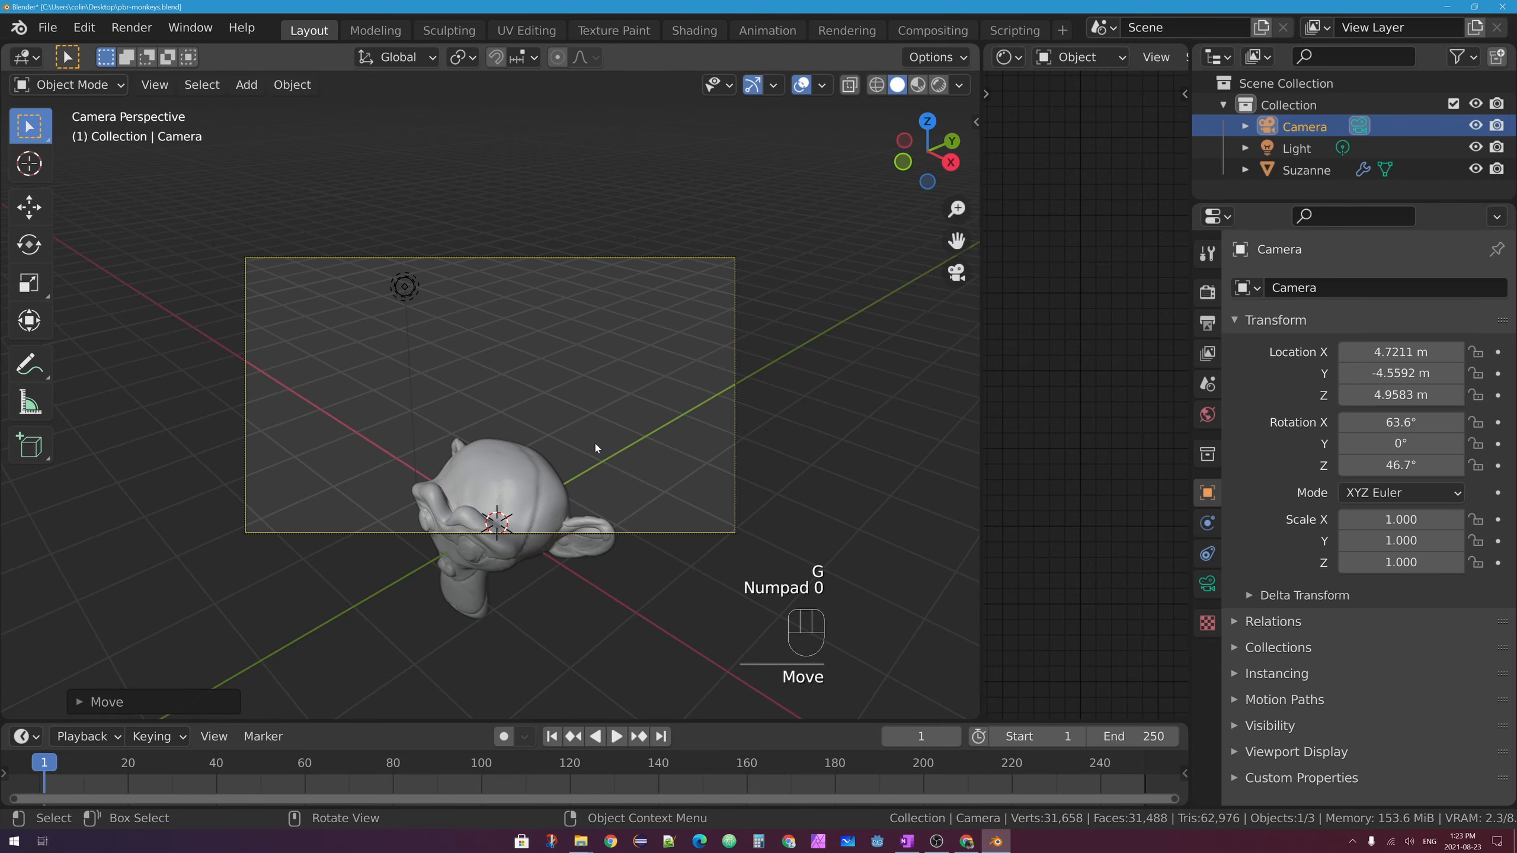
# Lower the camera along the Z axis to about 3.16 m so that Suzanne sits inside the frame
pyautogui.press('g')
pyautogui.press('z')
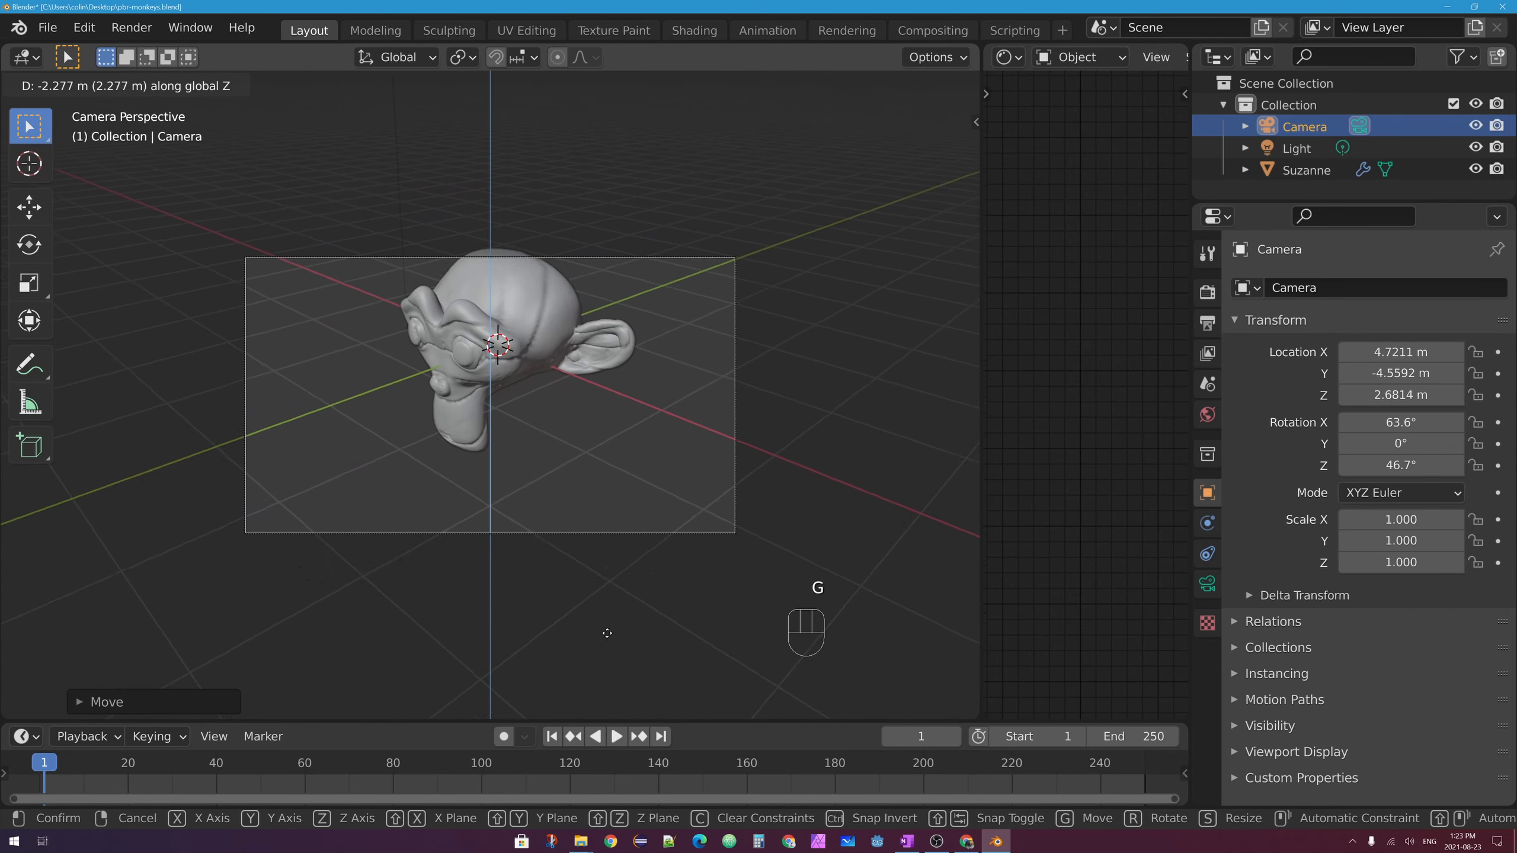
pyautogui.click(608, 603)
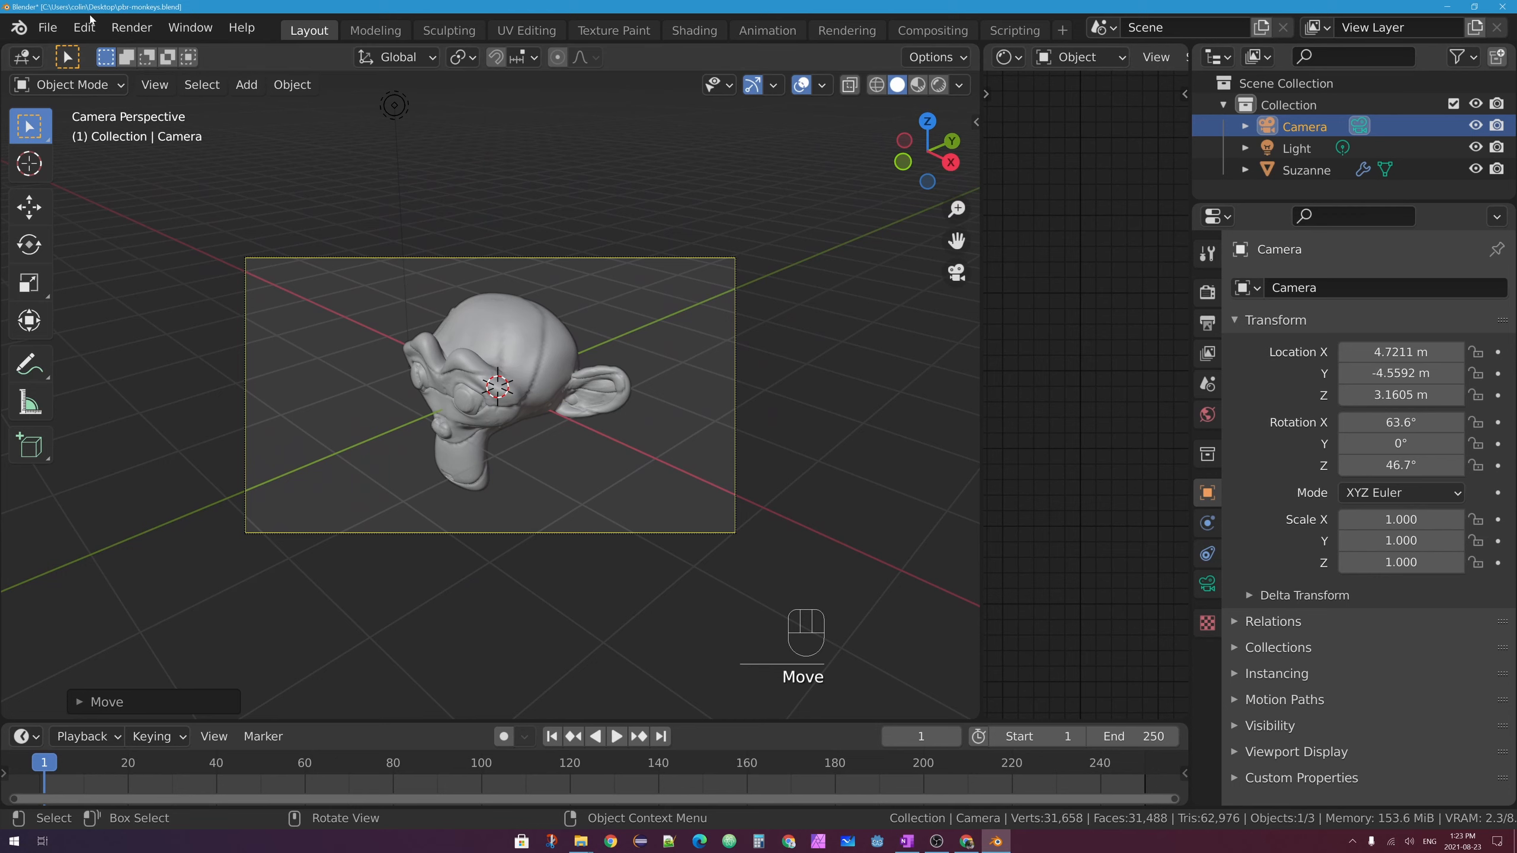
# Render the image from the camera, review the displaced wood on Suzanne, and close the render window
pyautogui.click(132, 27)
pyautogui.click(155, 53)
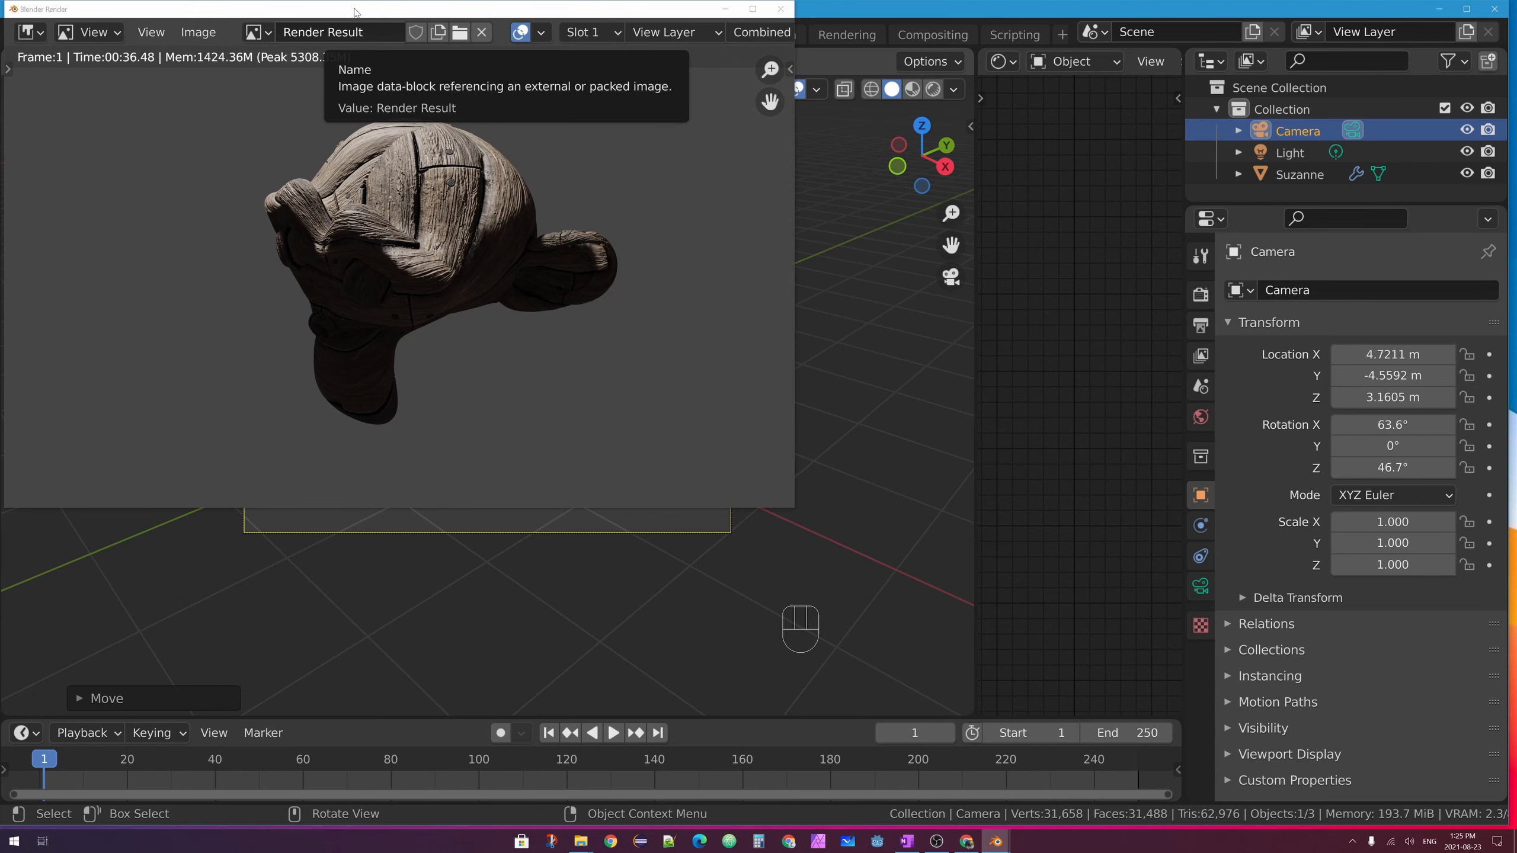
pyautogui.moveTo(356, 12); pyautogui.dragTo(591, 94)
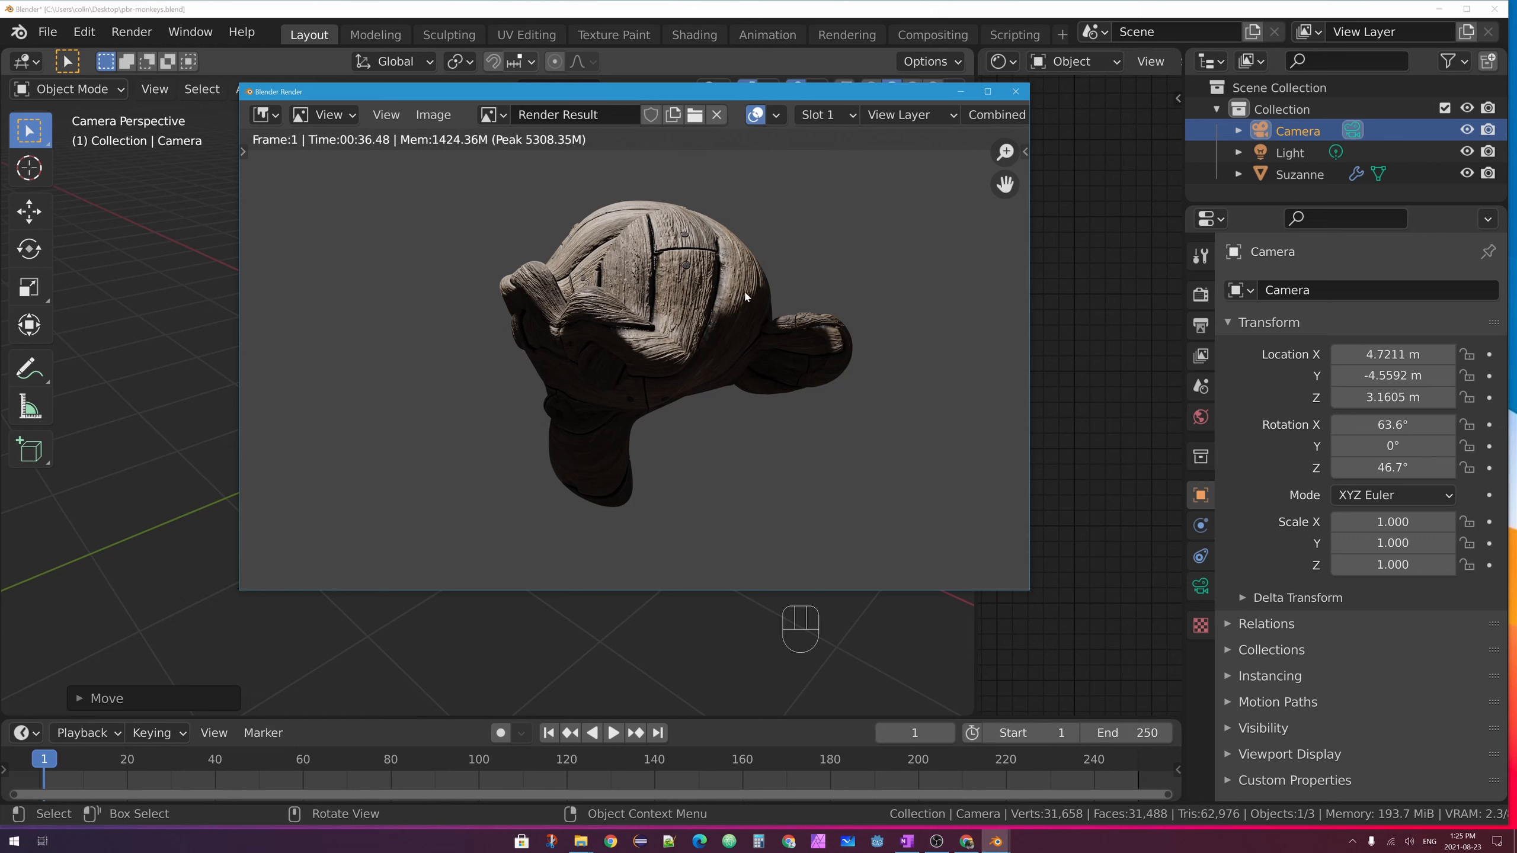
pyautogui.click(1015, 91)
# Leave the camera view, select Suzanne, and show her from the front in rendered viewport shading
pyautogui.click(952, 284)
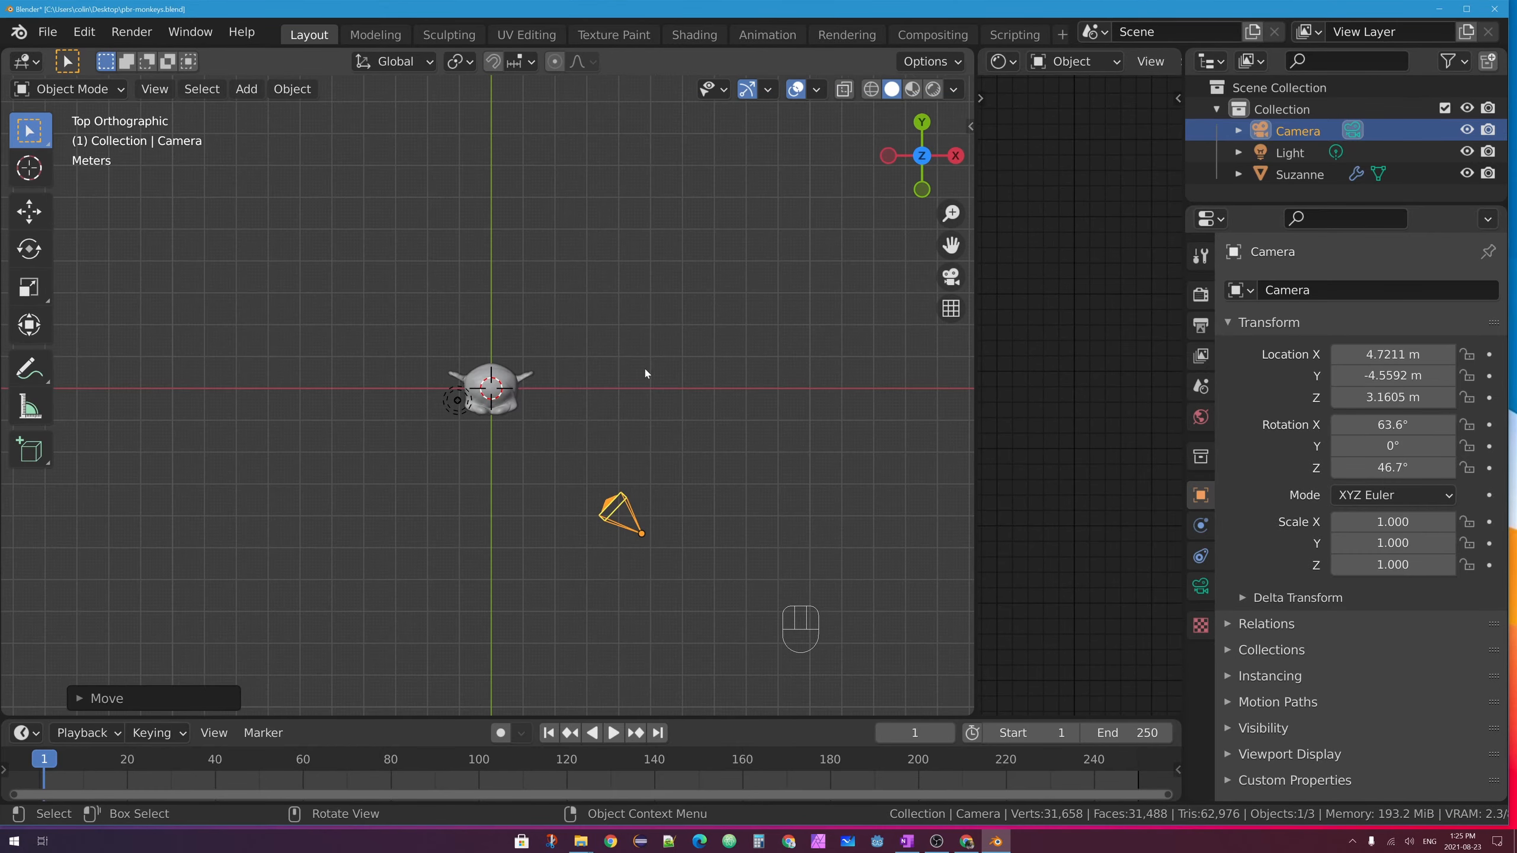
pyautogui.moveTo(644, 365); pyautogui.dragTo(546, 268, button='middle')
pyautogui.keyDown('shift'); pyautogui.moveTo(547, 268); pyautogui.dragTo(538, 316, button='middle'); pyautogui.keyUp('shift')
pyautogui.click(552, 338)
pyautogui.keyDown('ctrl'); pyautogui.moveTo(538, 317); pyautogui.dragTo(567, 242, button='middle'); pyautogui.keyUp('ctrl')
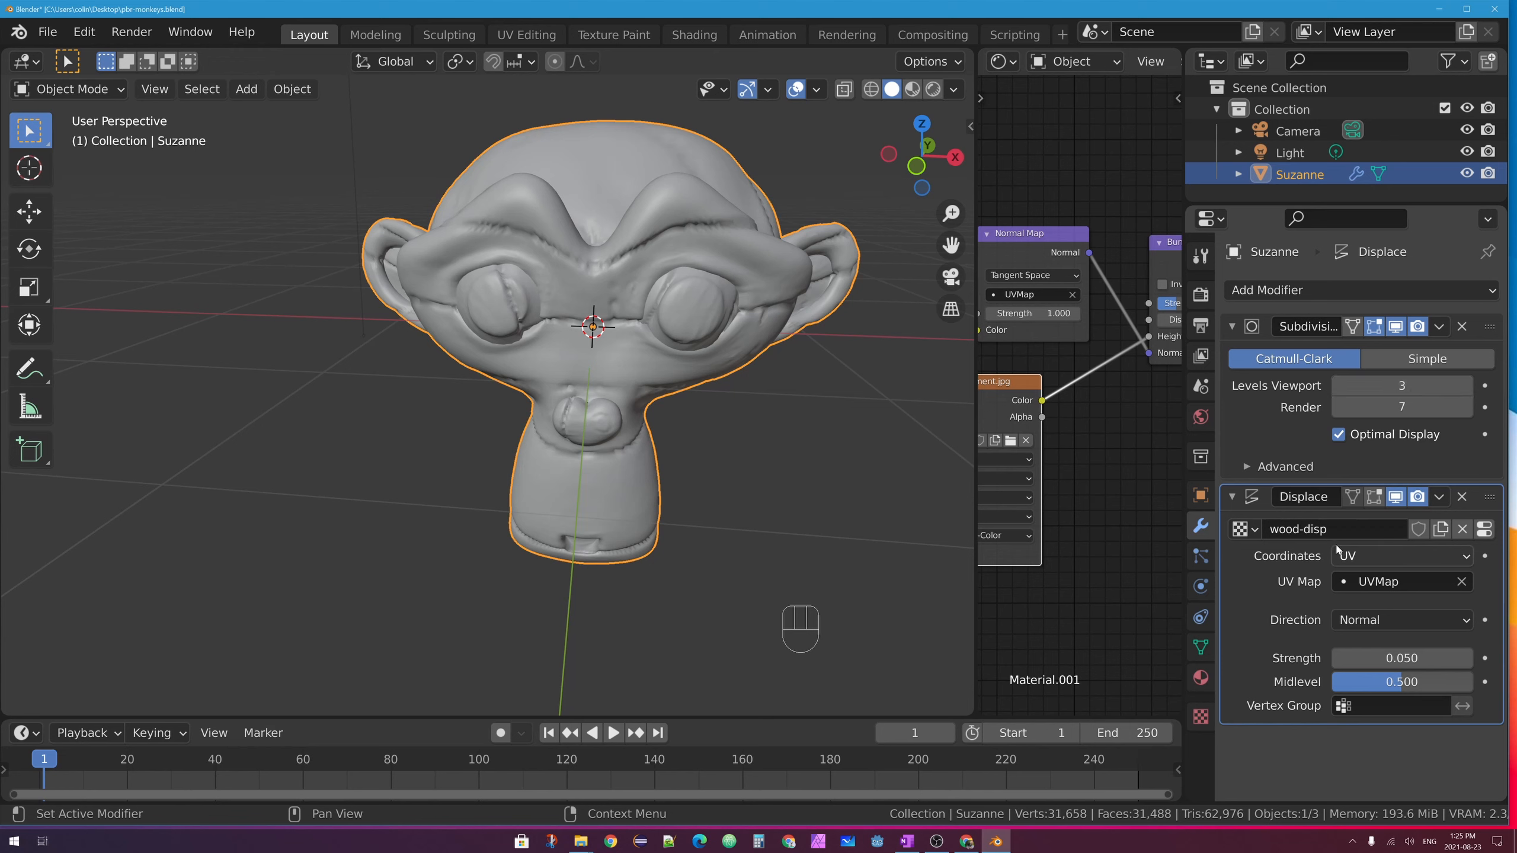
pyautogui.click(933, 89)
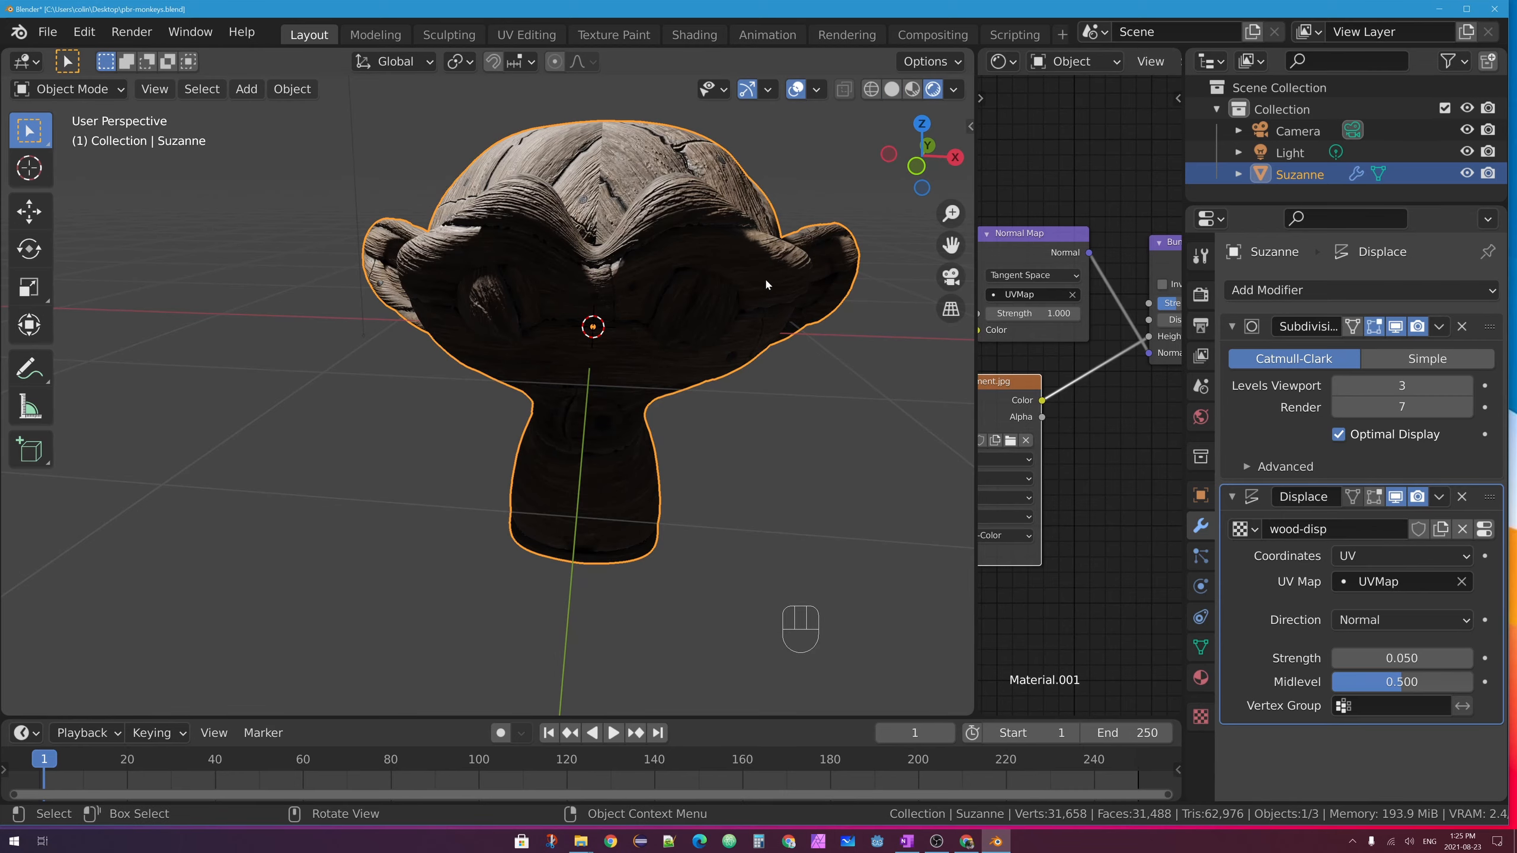
pyautogui.moveTo(766, 284); pyautogui.dragTo(974, 177, button='middle')
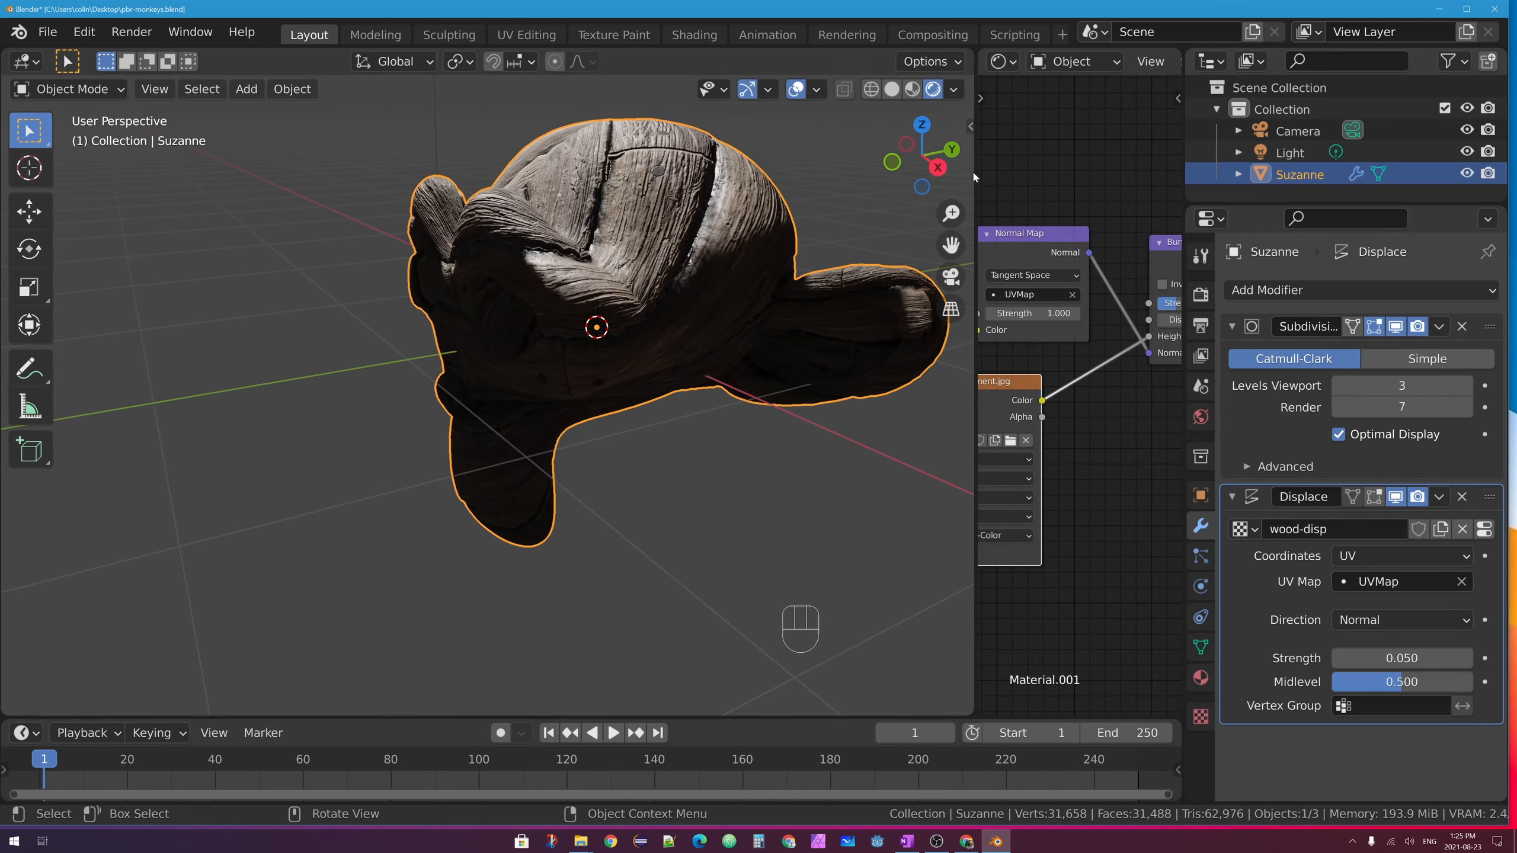
# Widen the node editor and nudge the Bump node slightly beside the Normal Map and displacement texture nodes
pyautogui.moveTo(975, 178); pyautogui.dragTo(673, 177)
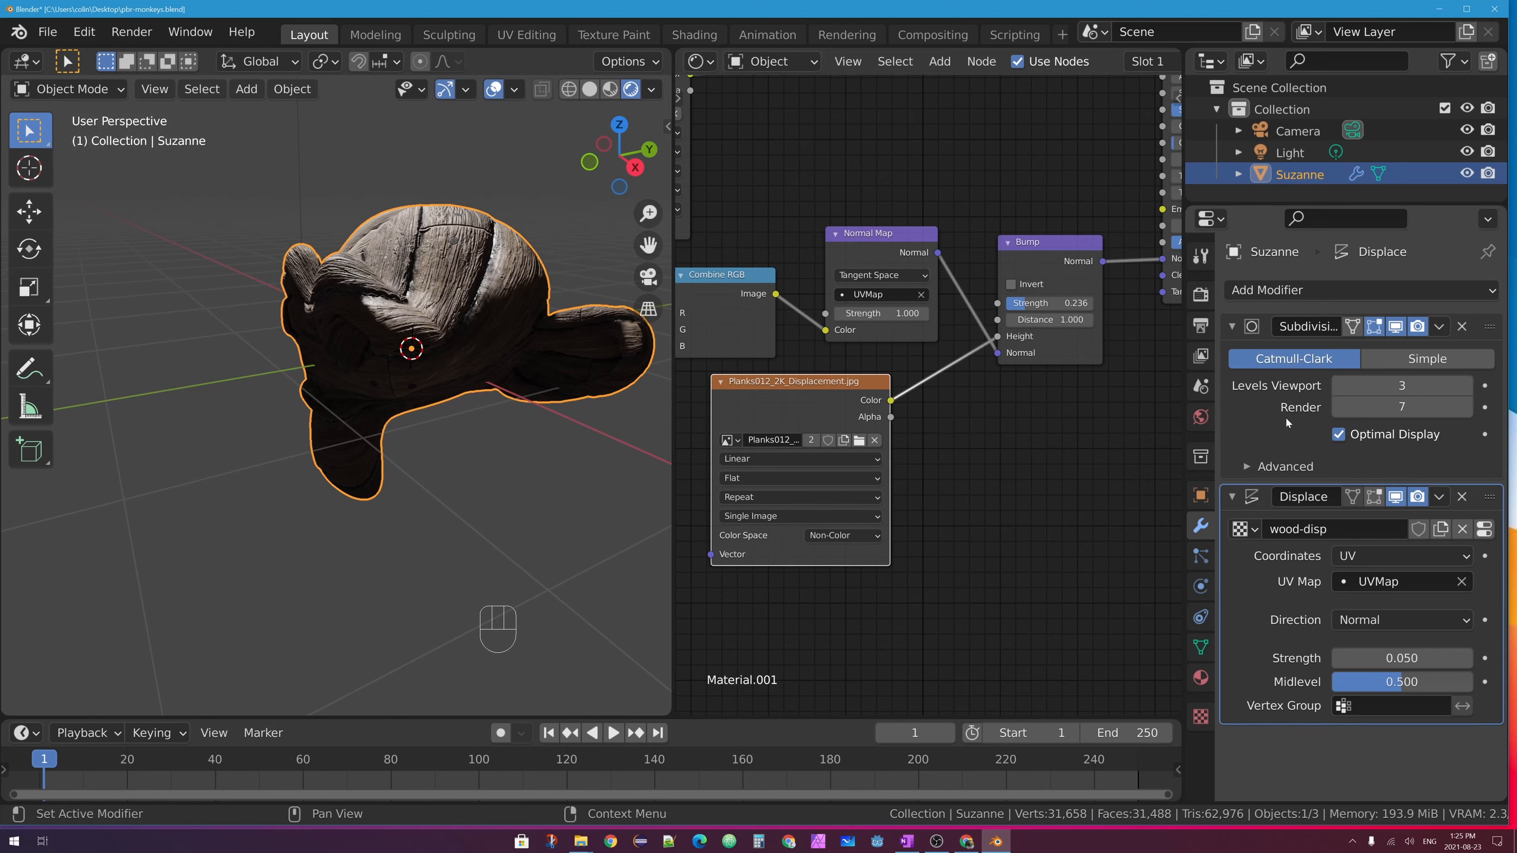
pyautogui.moveTo(848, 484); pyautogui.dragTo(697, 443, button='middle')
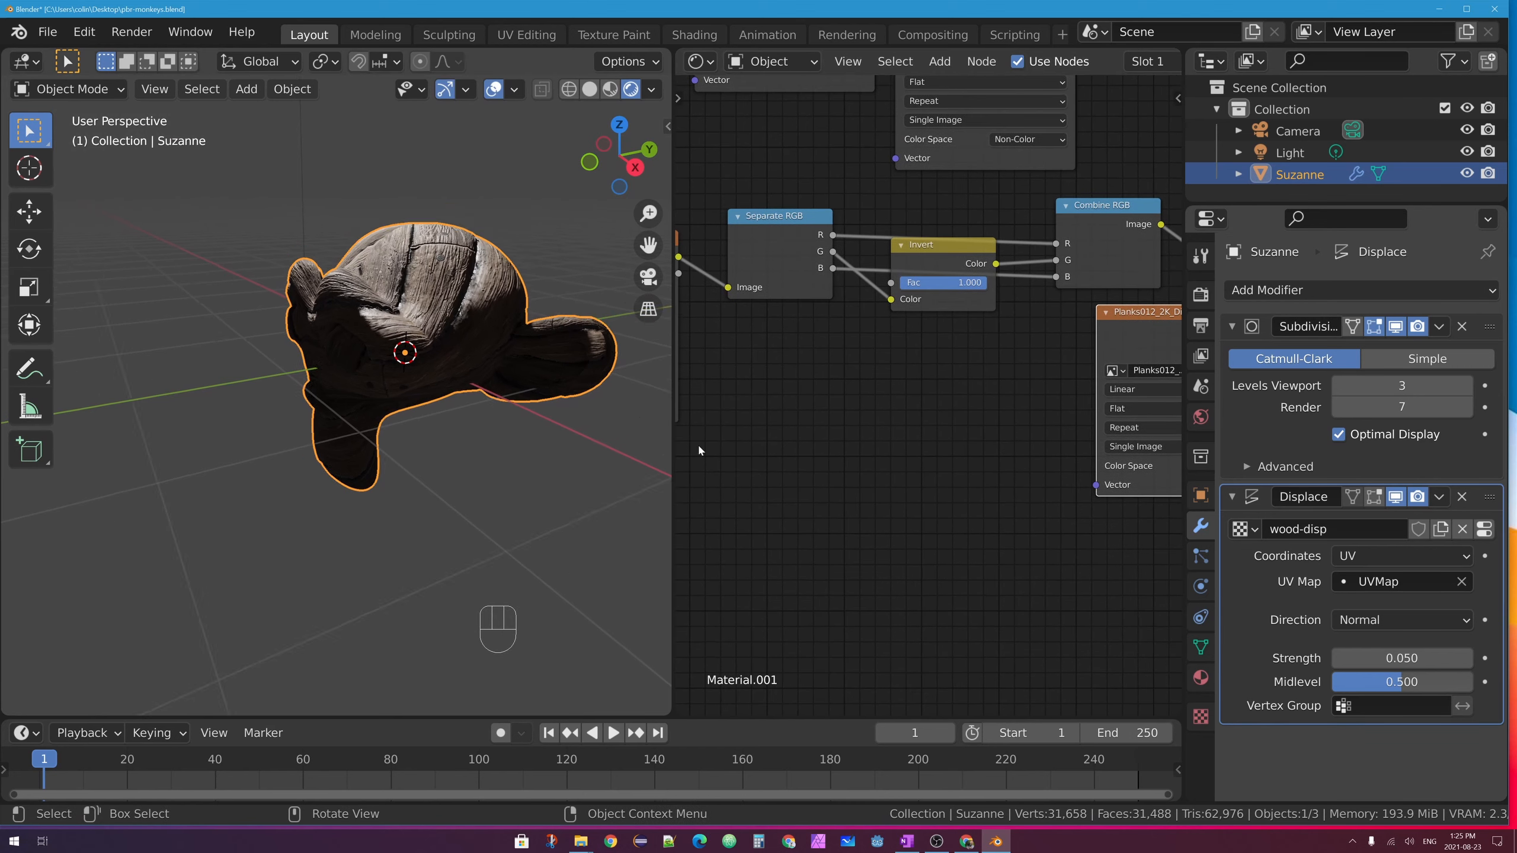
pyautogui.scroll(-4, 771, 392)
pyautogui.moveTo(803, 365); pyautogui.dragTo(981, 437, button='middle')
pyautogui.moveTo(998, 317)
pyautogui.mouseDown()
pyautogui.moveTo(989, 338)
pyautogui.moveTo(996, 328)
pyautogui.mouseUp()
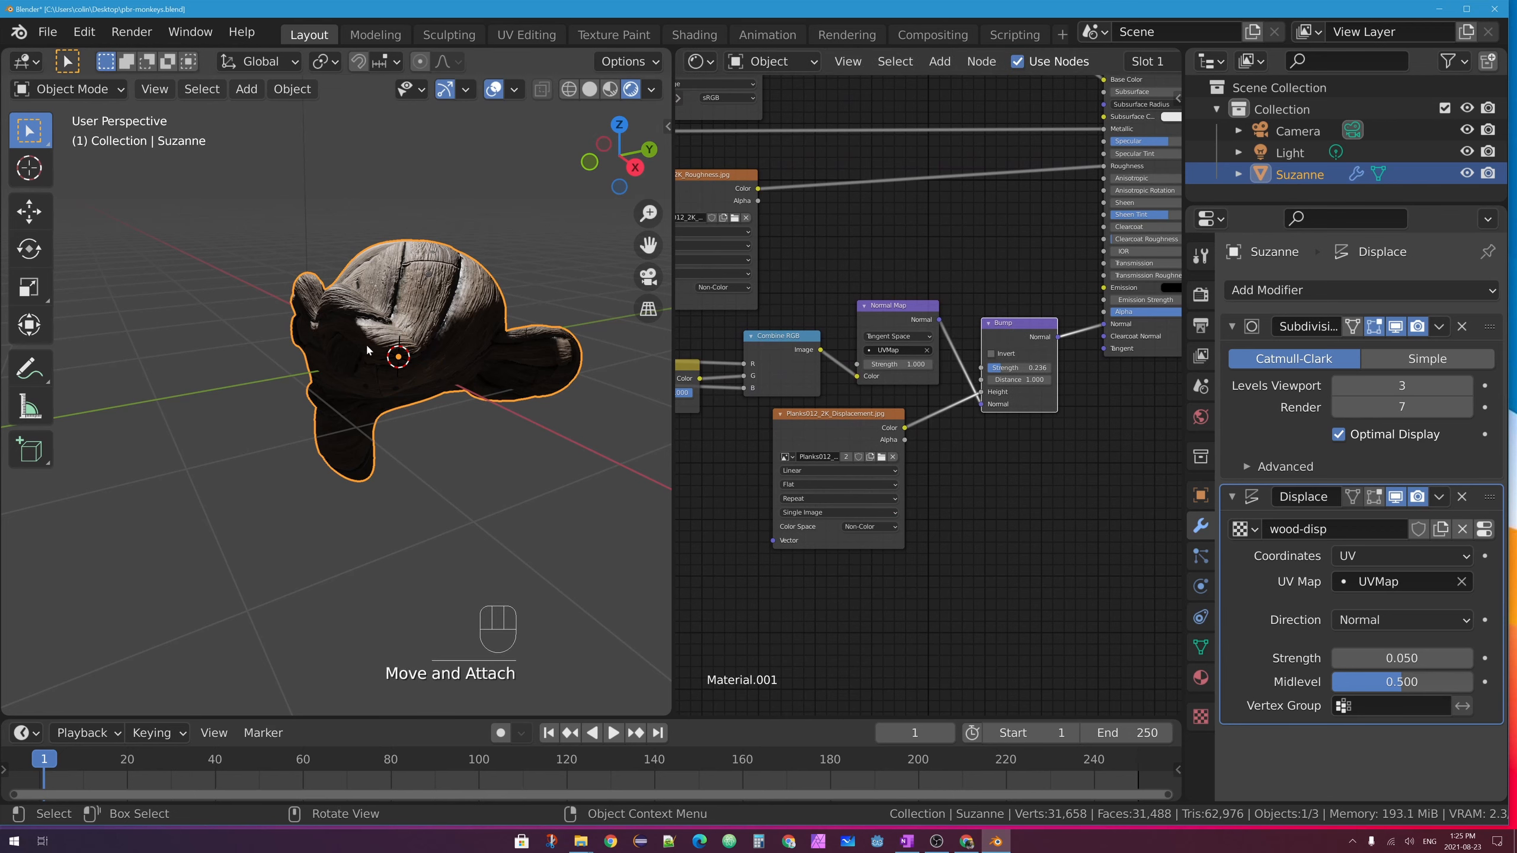
# Select the light and move it along the Y axis to the front of Suzanne so that it illuminates her face
pyautogui.moveTo(367, 350); pyautogui.dragTo(477, 252, button='middle')
pyautogui.scroll(-3, 442, 290)
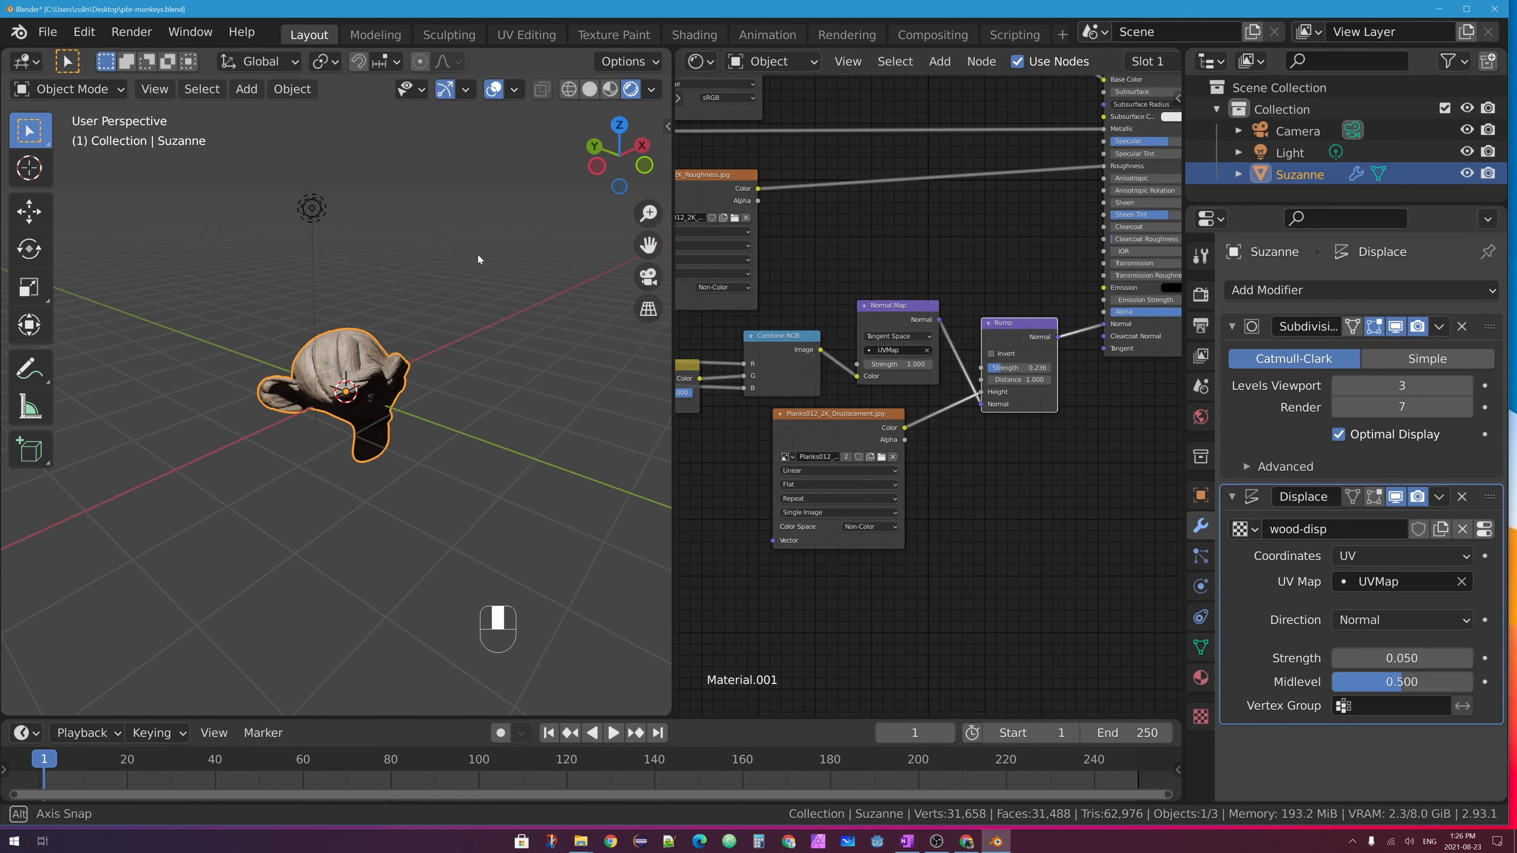
pyautogui.click(316, 214)
pyautogui.click(29, 211)
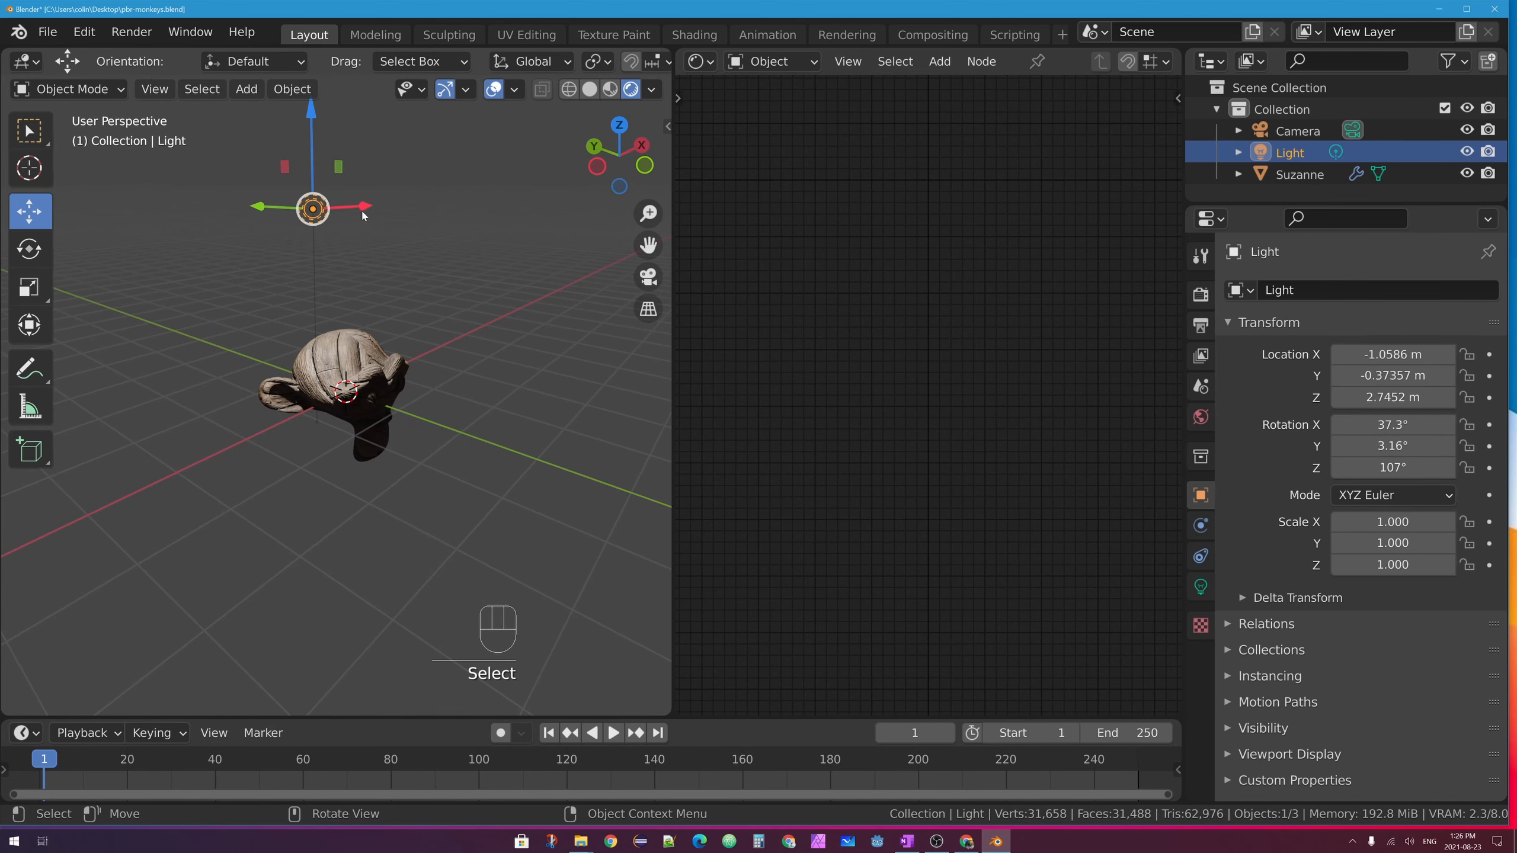
pyautogui.moveTo(362, 215); pyautogui.dragTo(412, 263, button='middle')
pyautogui.moveTo(239, 205); pyautogui.dragTo(408, 227)
pyautogui.moveTo(408, 228); pyautogui.dragTo(305, 210, button='middle')
pyautogui.moveTo(376, 313); pyautogui.dragTo(483, 358, button='middle')
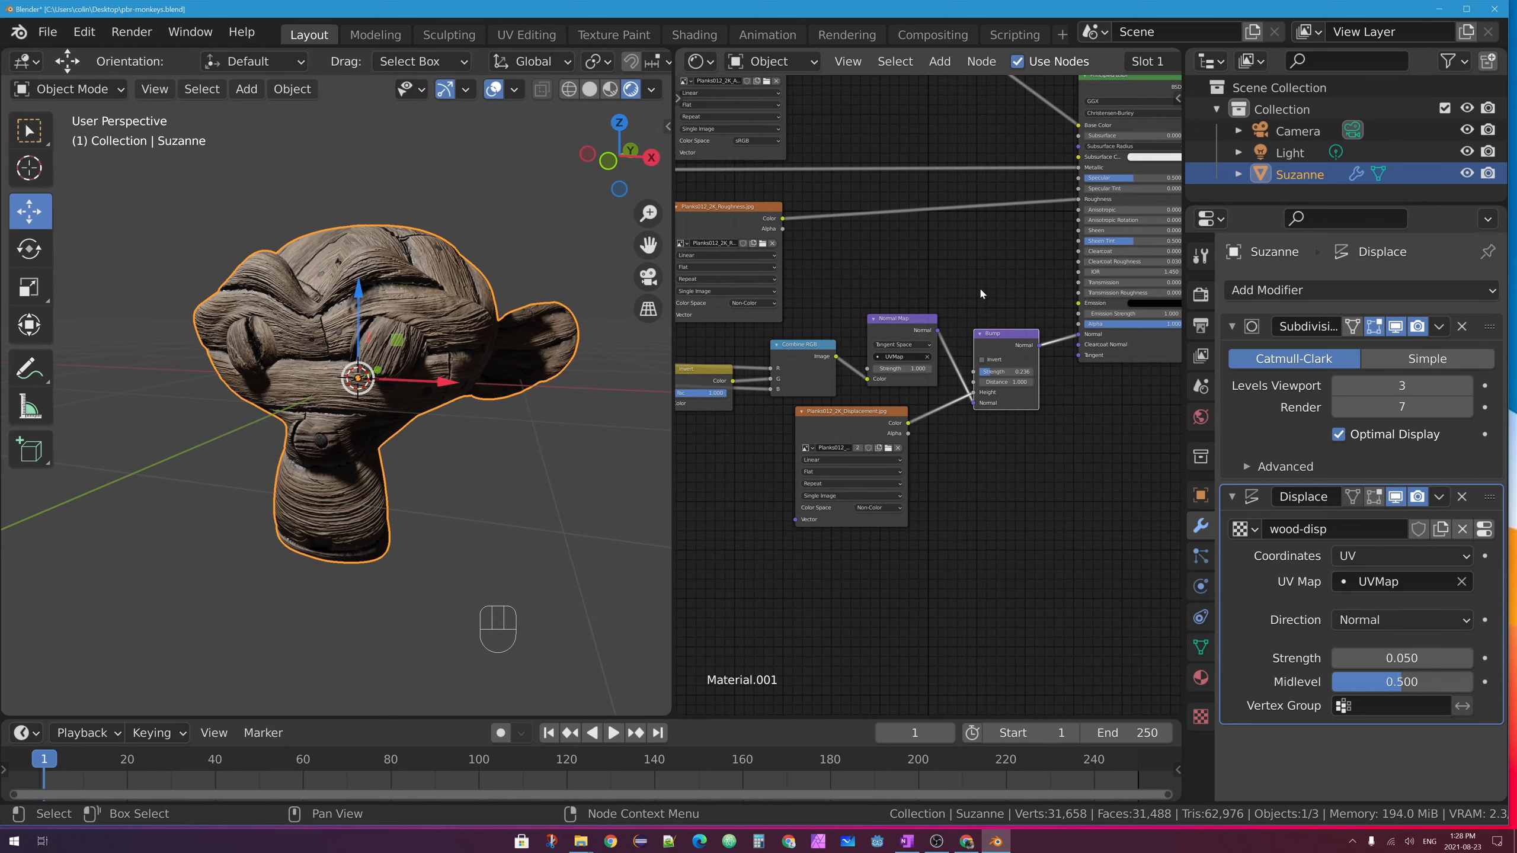
# Maximize the node editor to review the complete wood plank node tree, and restore the previous layout
pyautogui.moveTo(980, 293); pyautogui.dragTo(951, 408, button='middle')
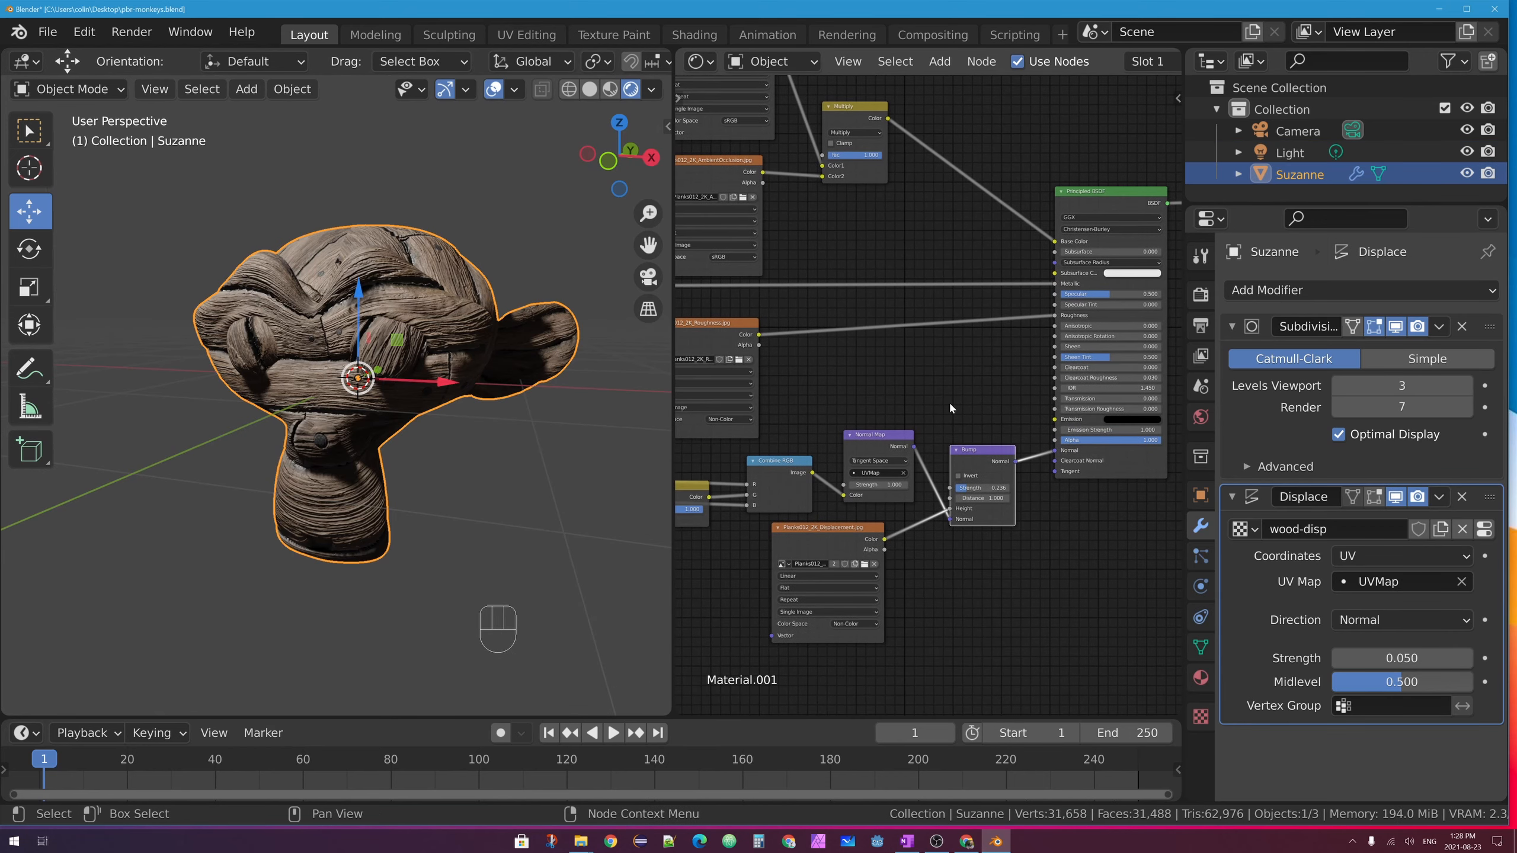
pyautogui.hotkey('ctrl', 'space')
pyautogui.keyDown('ctrl'); pyautogui.moveTo(949, 401); pyautogui.dragTo(976, 370, button='middle'); pyautogui.keyUp('ctrl')
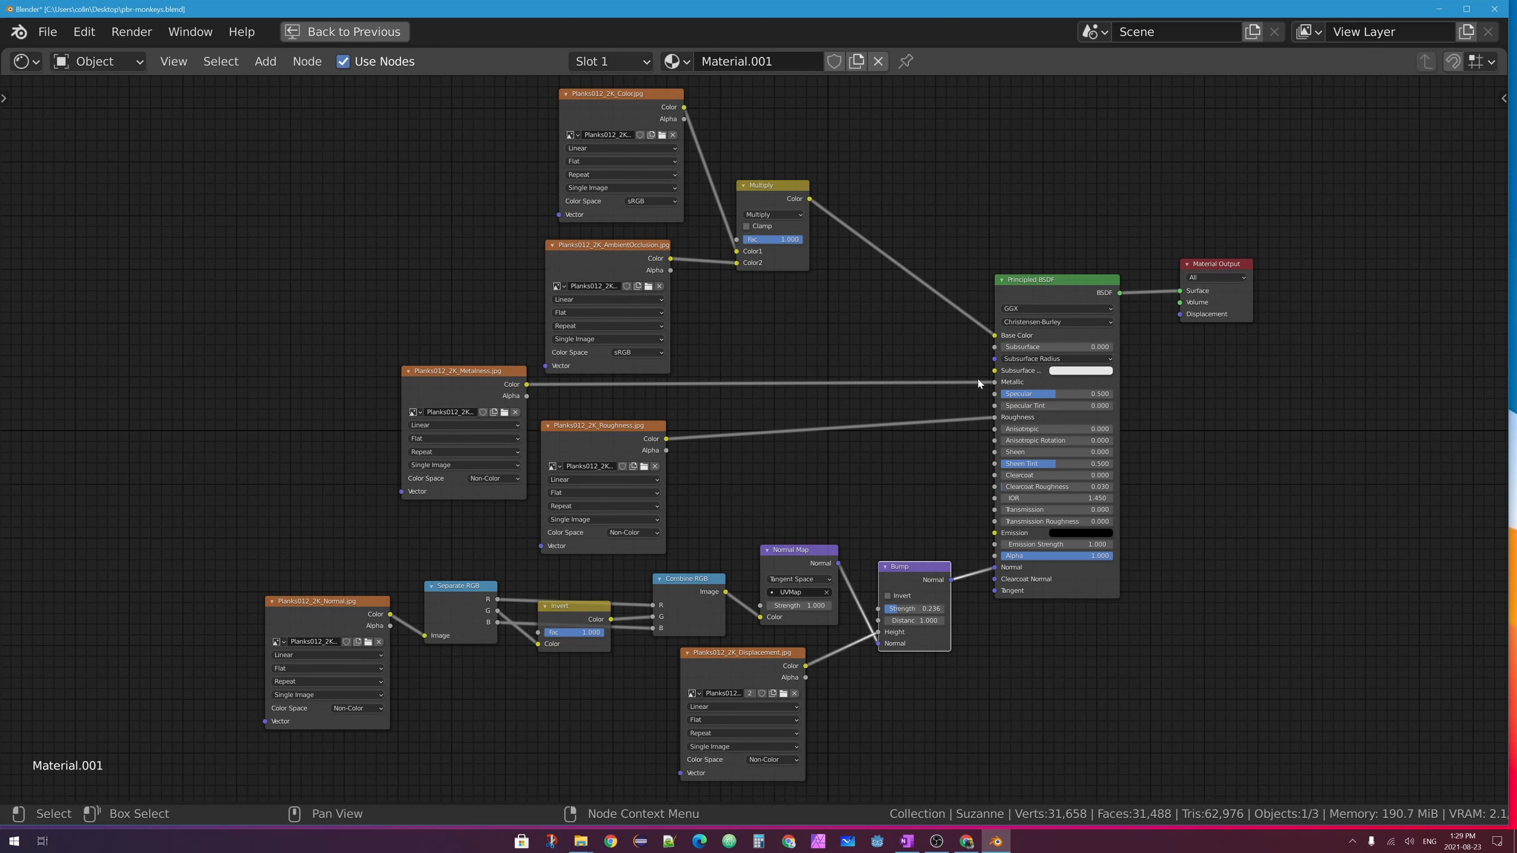
pyautogui.hotkey('ctrl', 'space')
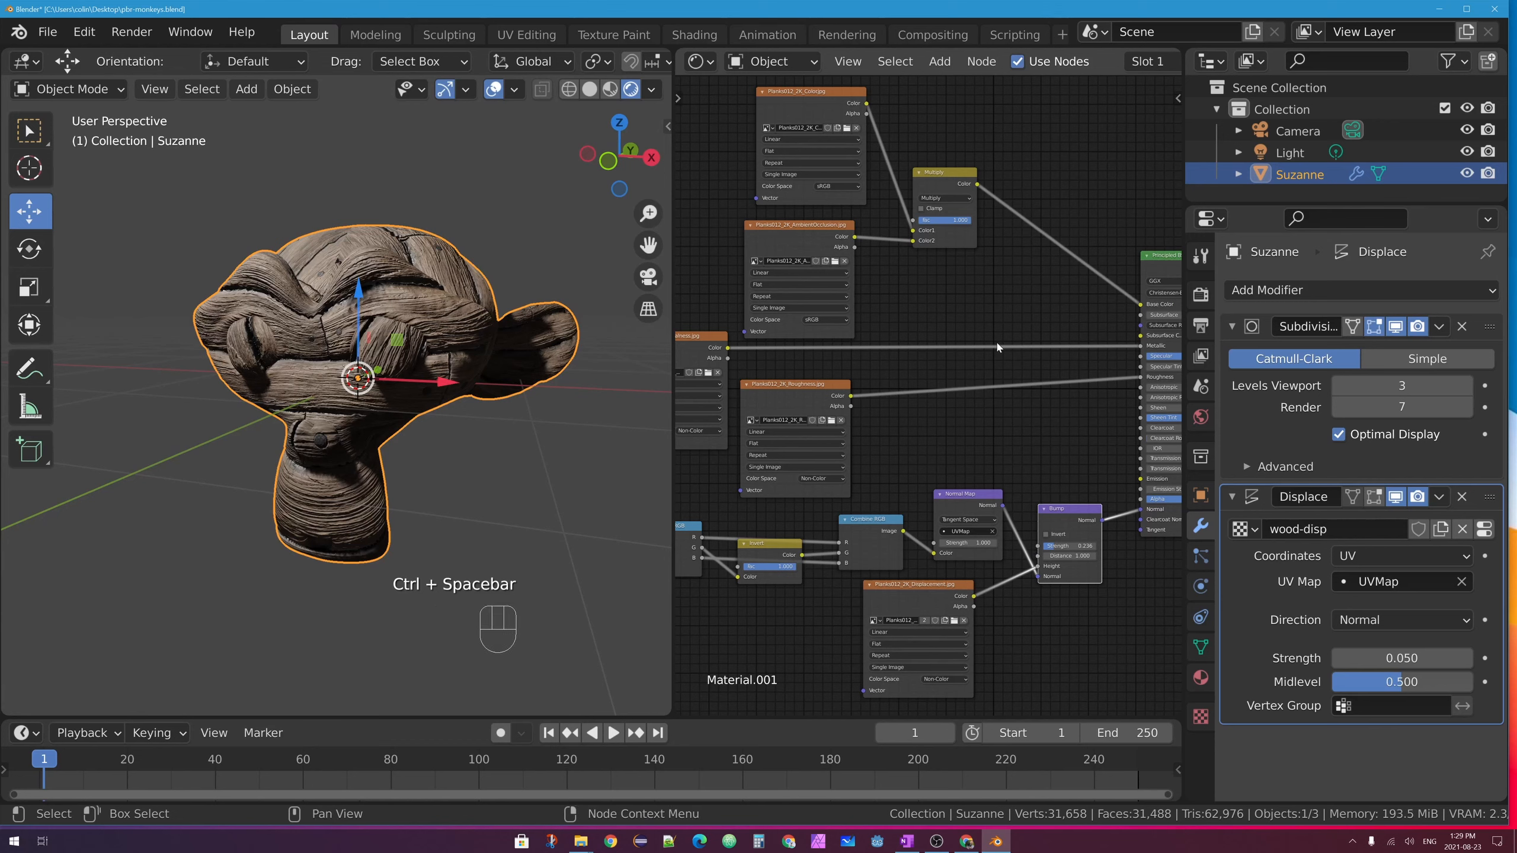
# Move the wooden Suzanne aside along the X axis and add a second monkey mesh at the origin
pyautogui.moveTo(457, 387); pyautogui.dragTo(215, 402)
pyautogui.hotkey('shift', 'a')
pyautogui.moveTo(336, 358)
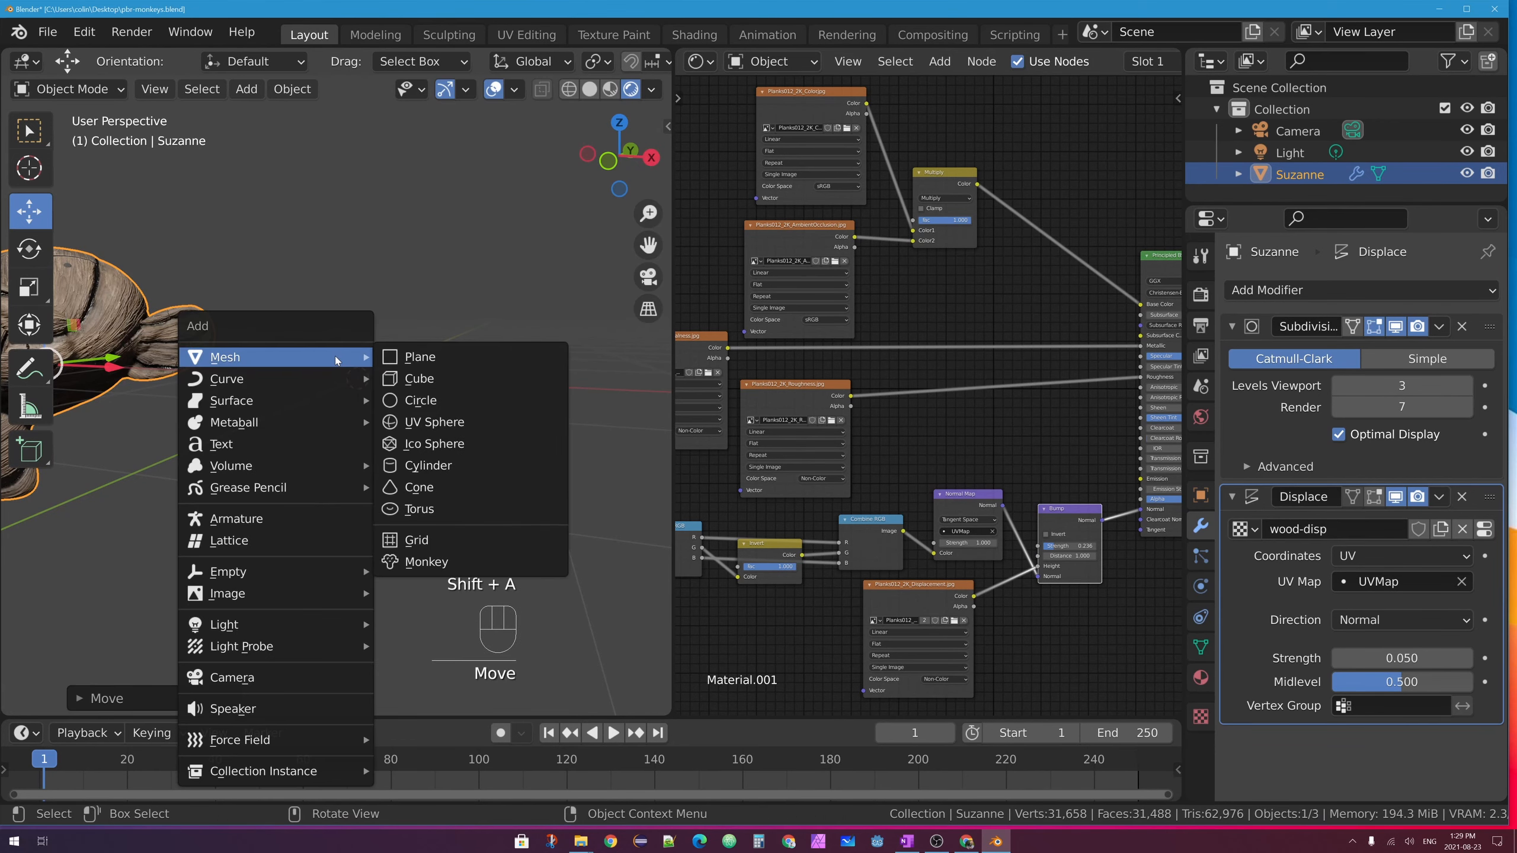
pyautogui.click(450, 568)
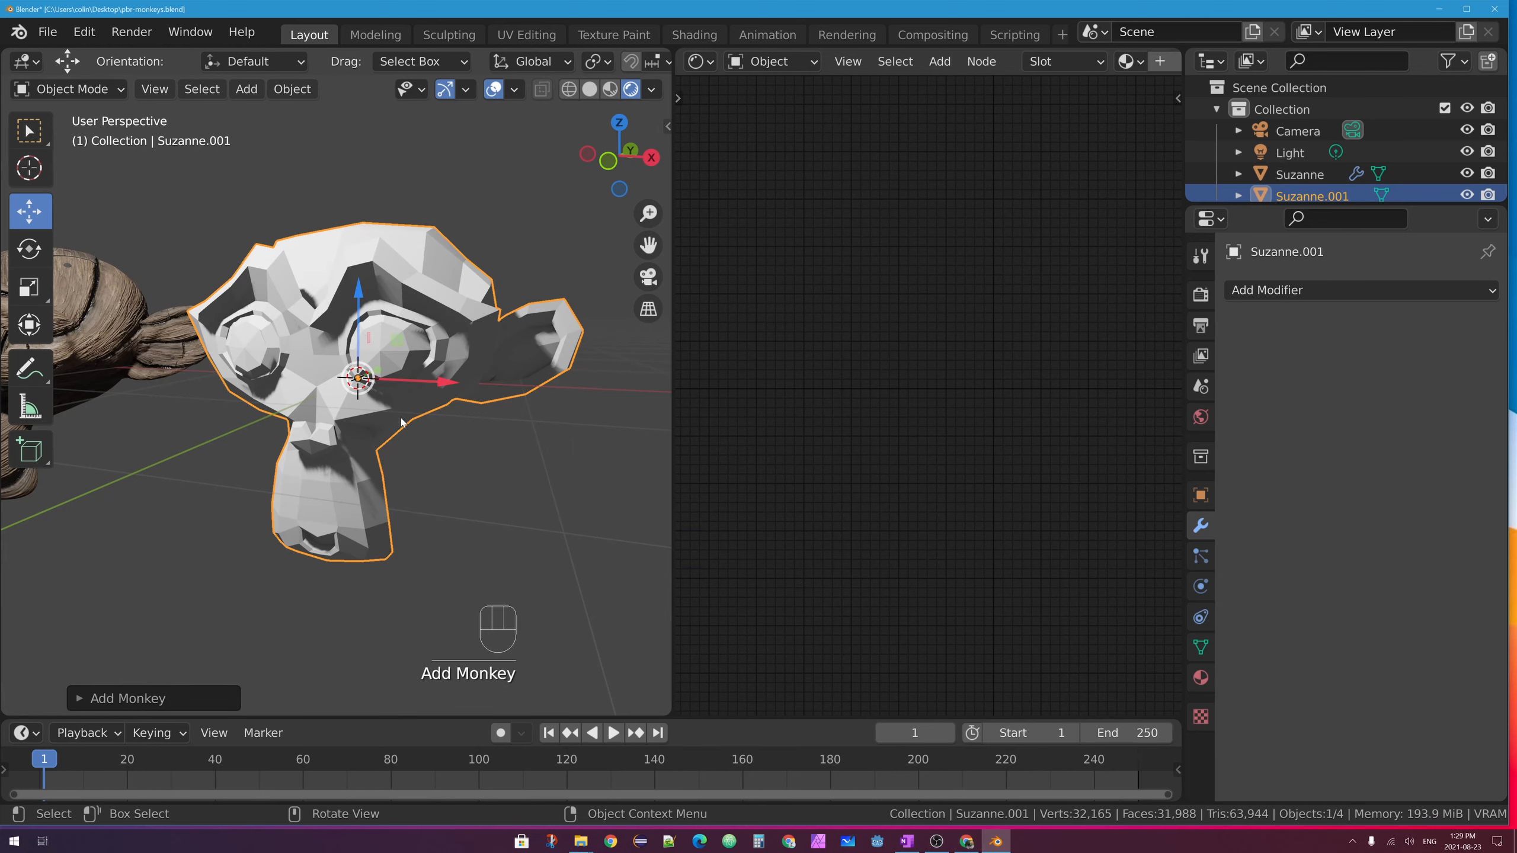
# Give the new monkey a Subdivision Surface modifier with viewport level 3 and shade it smooth
pyautogui.hotkey('ctrl', '3')
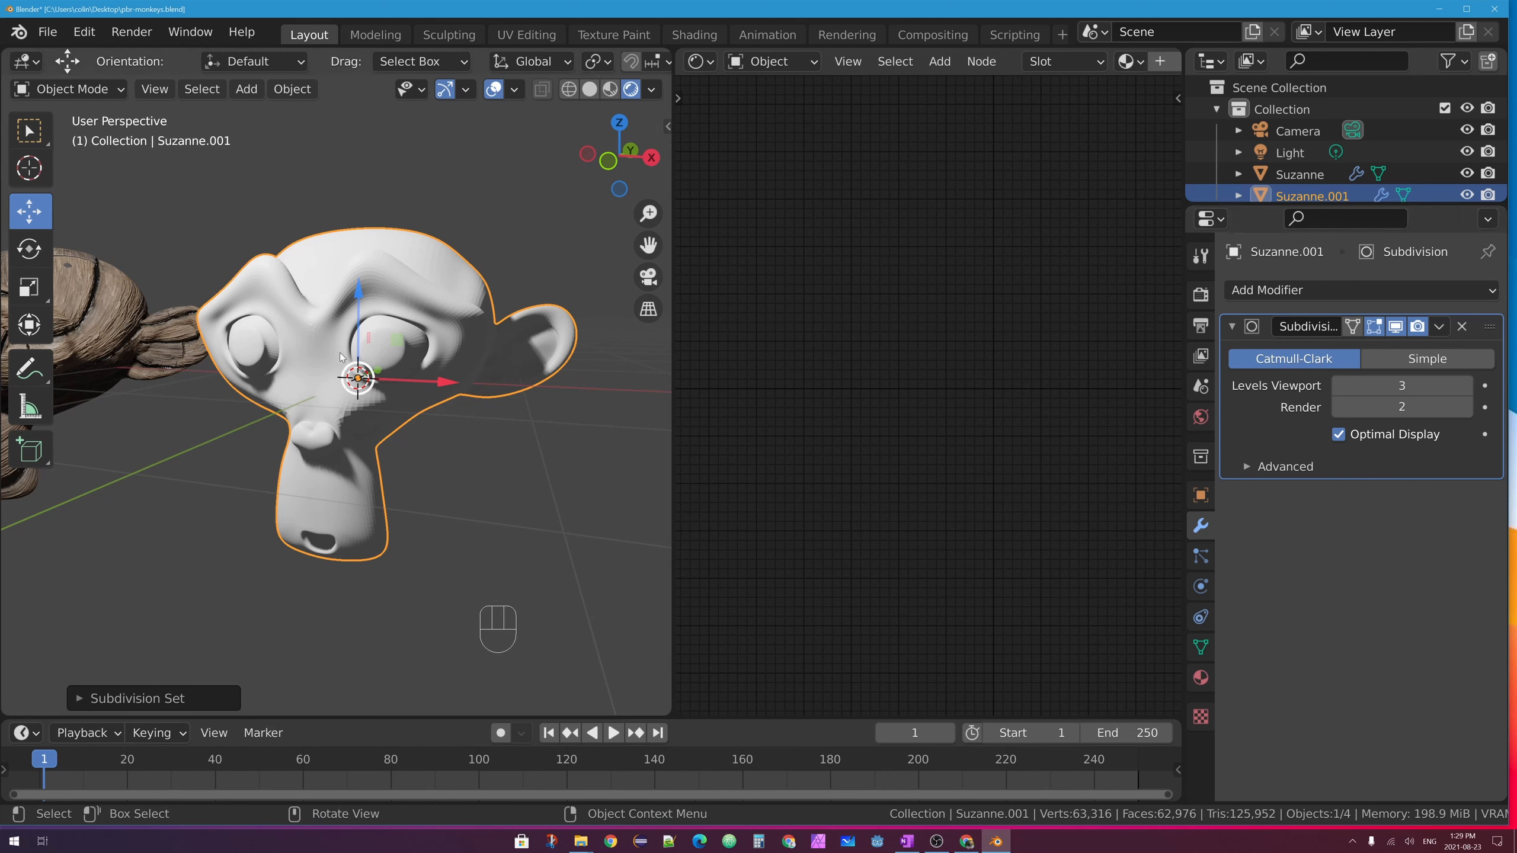
pyautogui.rightClick(425, 255)
pyautogui.click(390, 254)
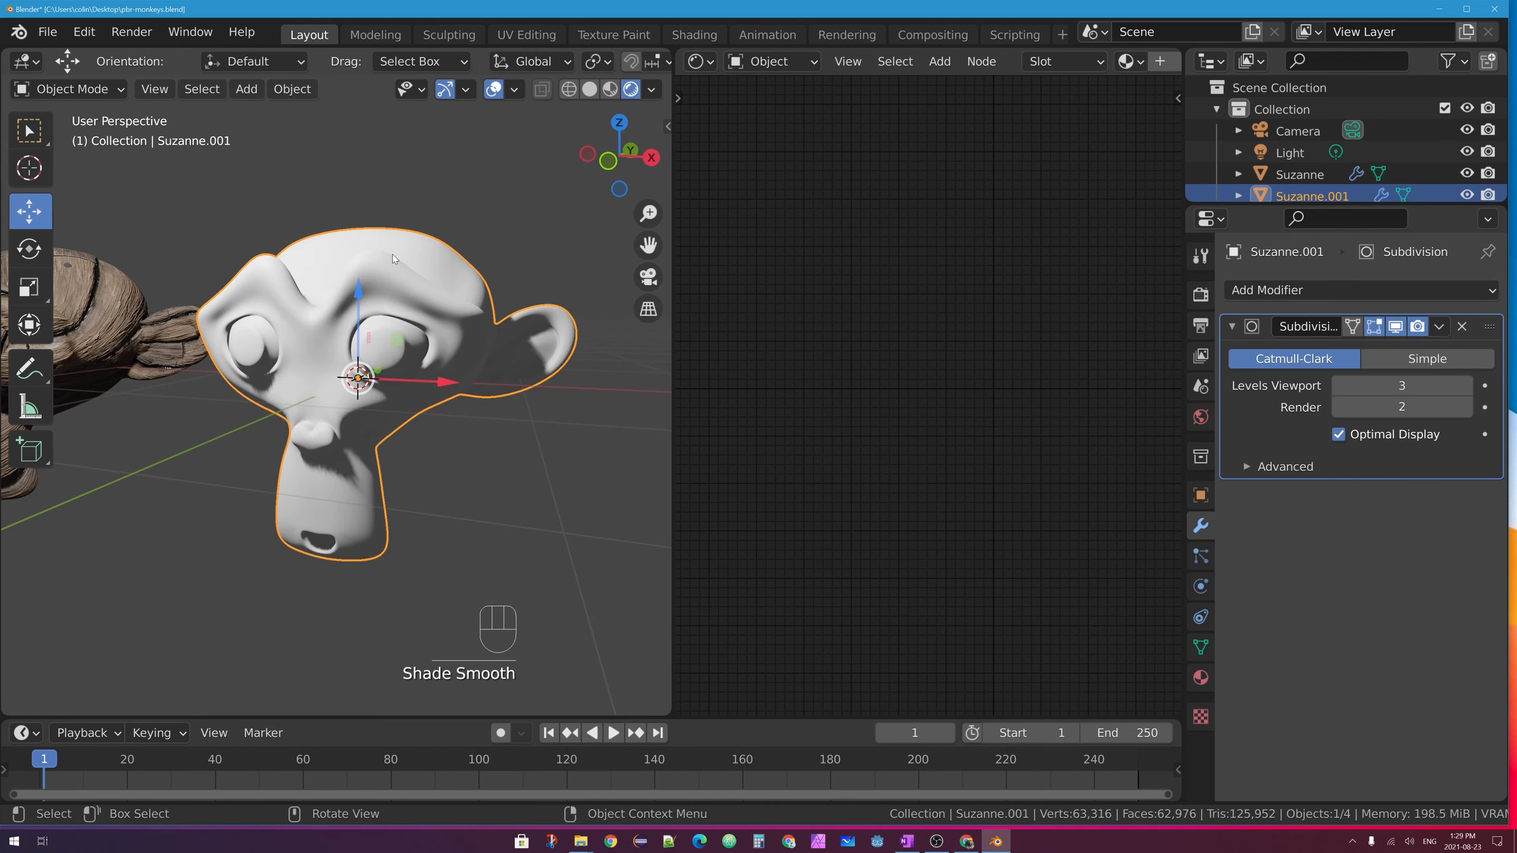
pyautogui.scroll(2, 394, 326)
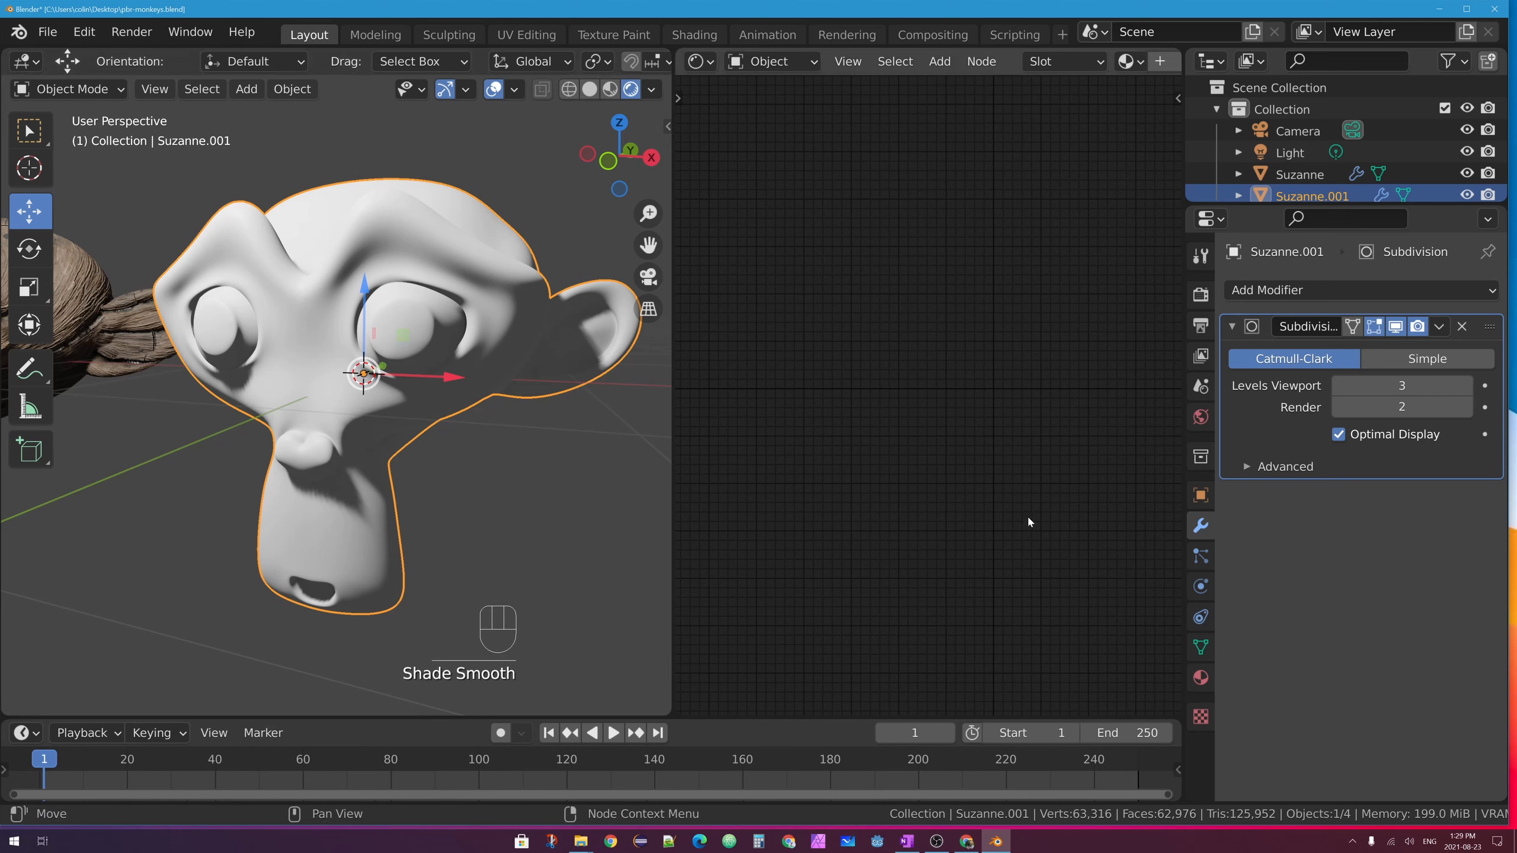
# Create a new material for the second monkey and widen the node editor around its Principled BSDF and Material Output nodes
pyautogui.click(1202, 679)
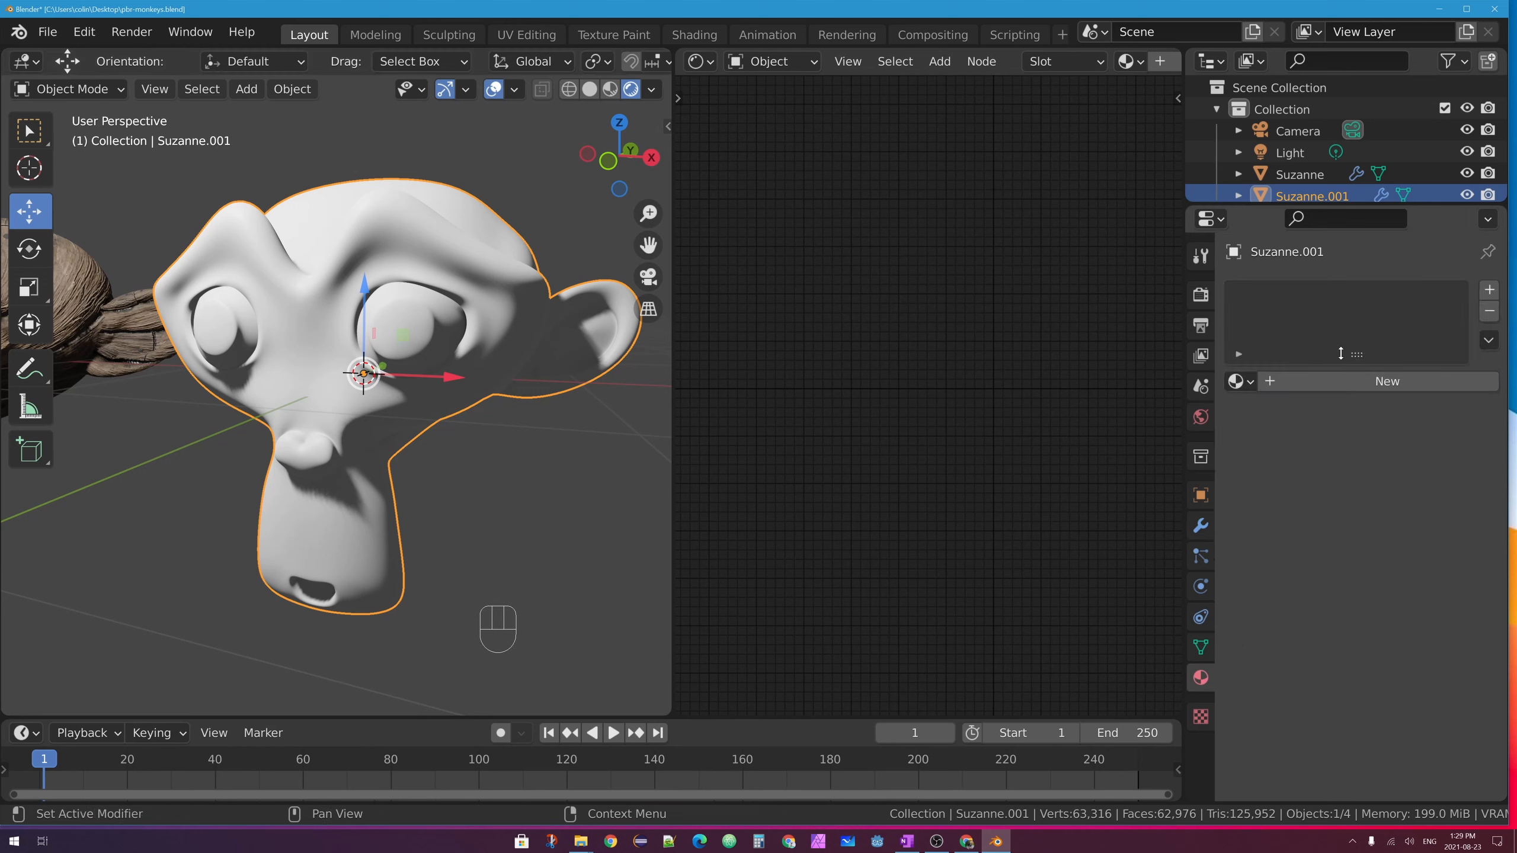
pyautogui.click(1346, 382)
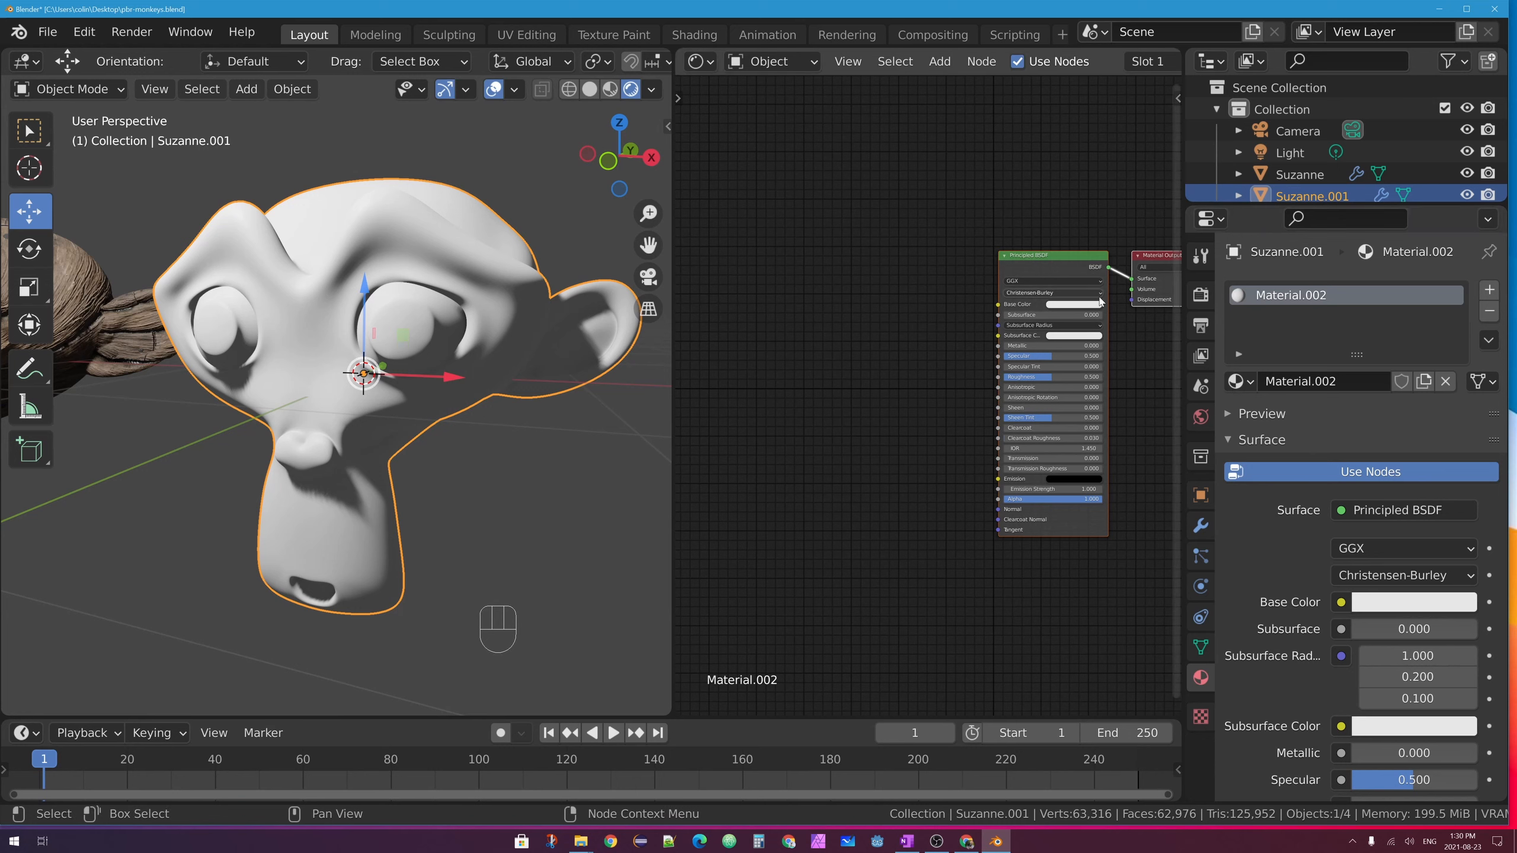
pyautogui.moveTo(1098, 290); pyautogui.dragTo(935, 177, button='middle')
pyautogui.keyDown('ctrl'); pyautogui.moveTo(1033, 181); pyautogui.dragTo(1077, 180, button='middle'); pyautogui.keyUp('ctrl')
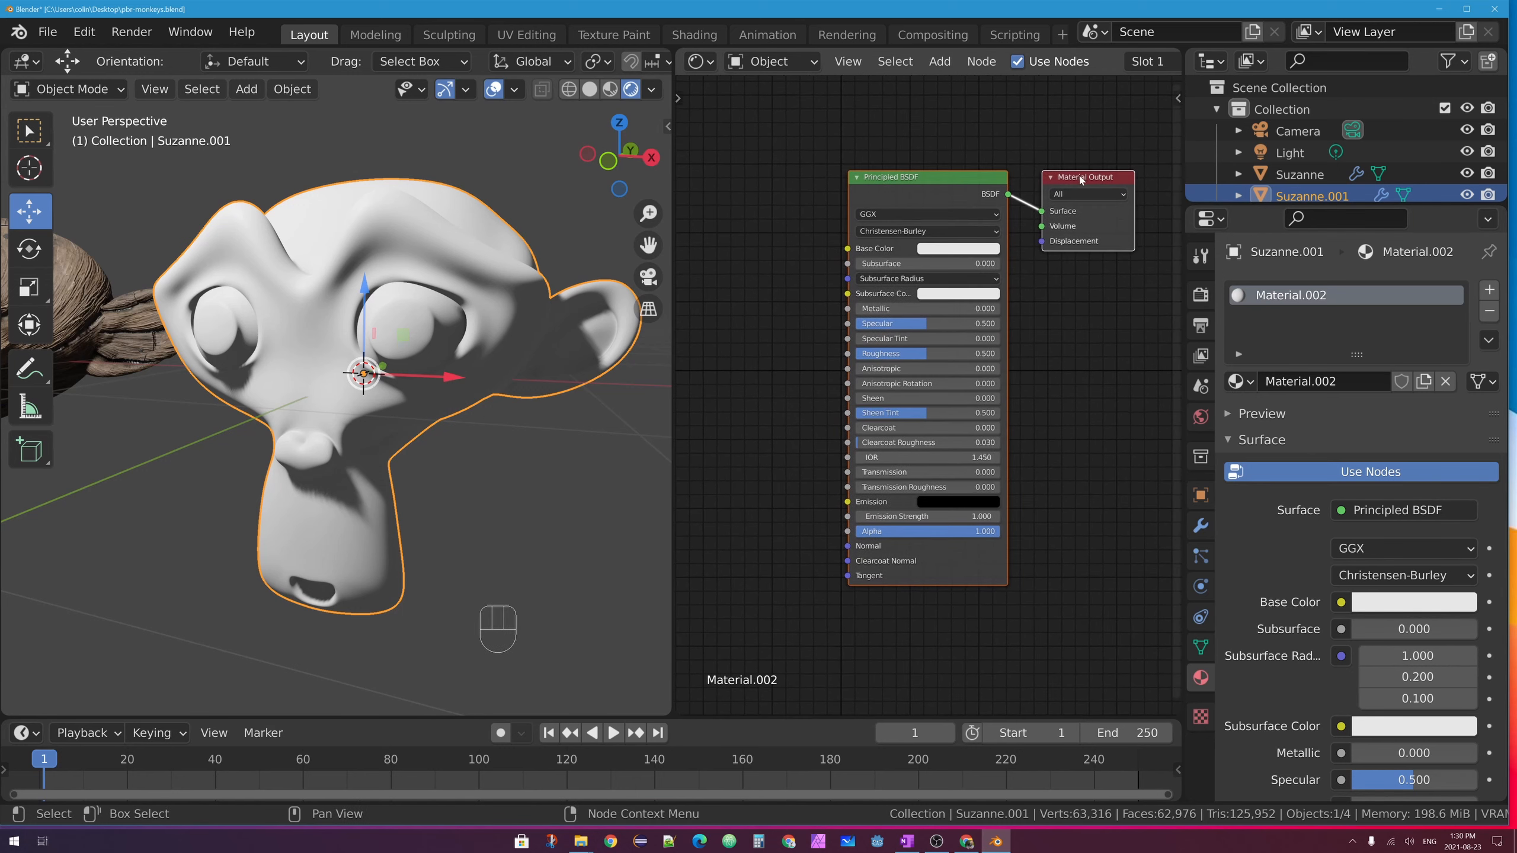
pyautogui.click(1079, 179)
pyautogui.moveTo(1079, 181); pyautogui.dragTo(1078, 186)
pyautogui.scroll(2, 967, 187)
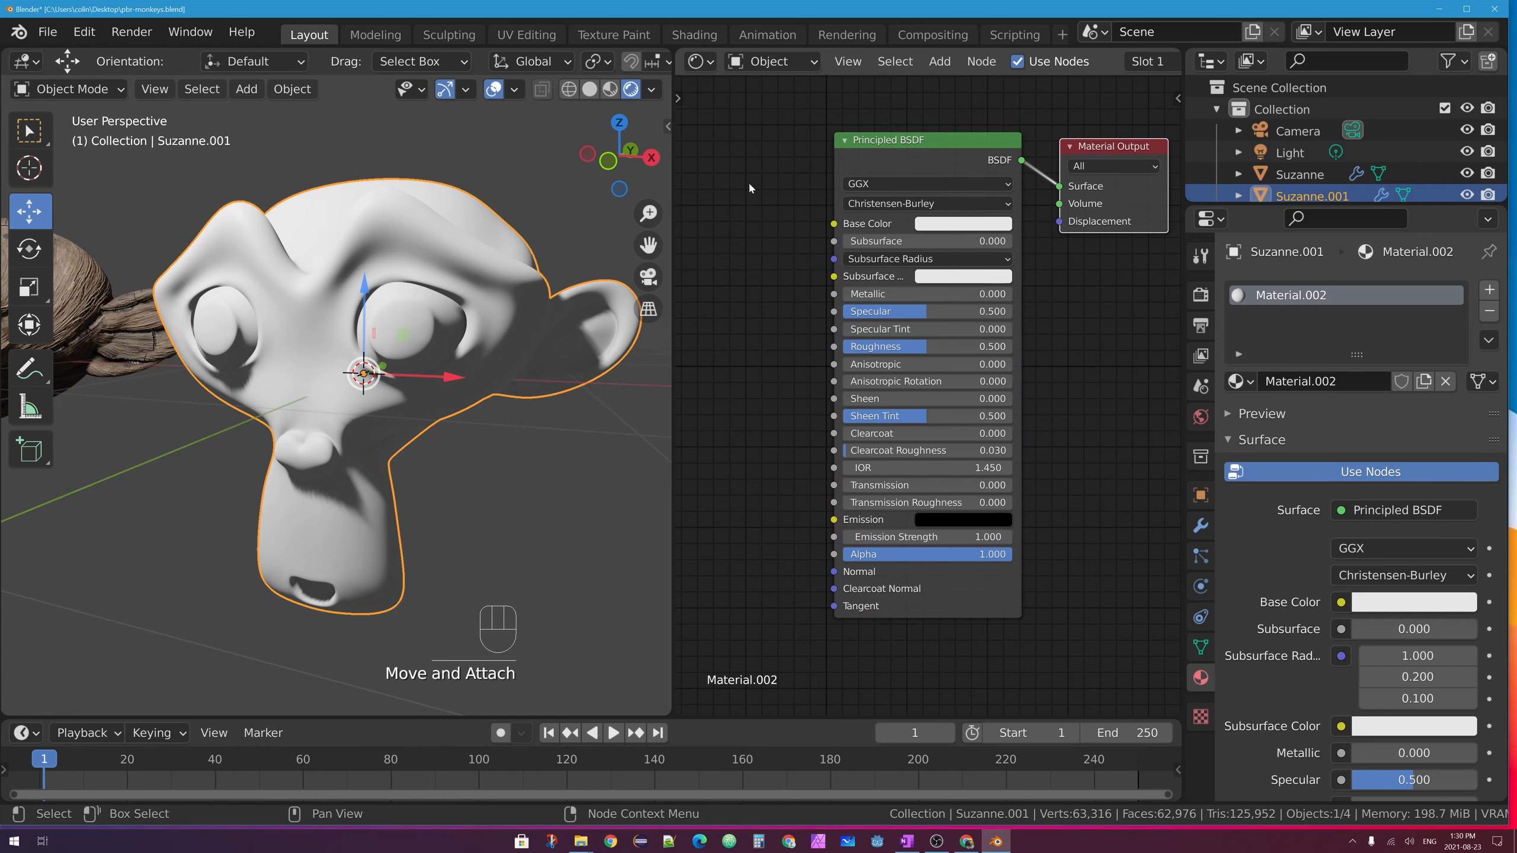
pyautogui.keyDown('shift'); pyautogui.moveTo(912, 187); pyautogui.dragTo(890, 244, button='middle'); pyautogui.keyUp('shift')
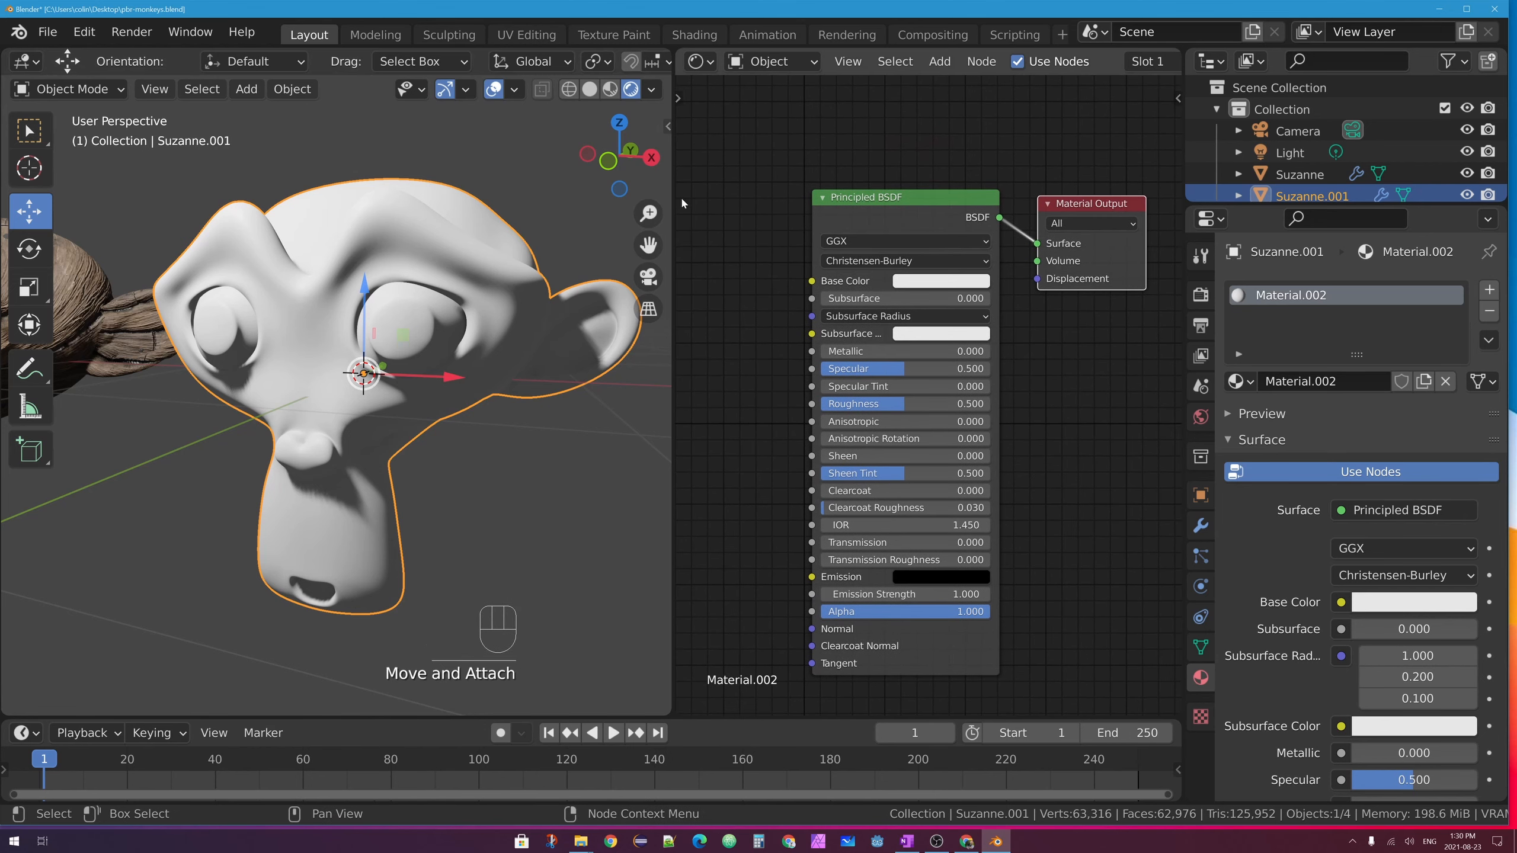
pyautogui.moveTo(671, 189); pyautogui.dragTo(468, 189)
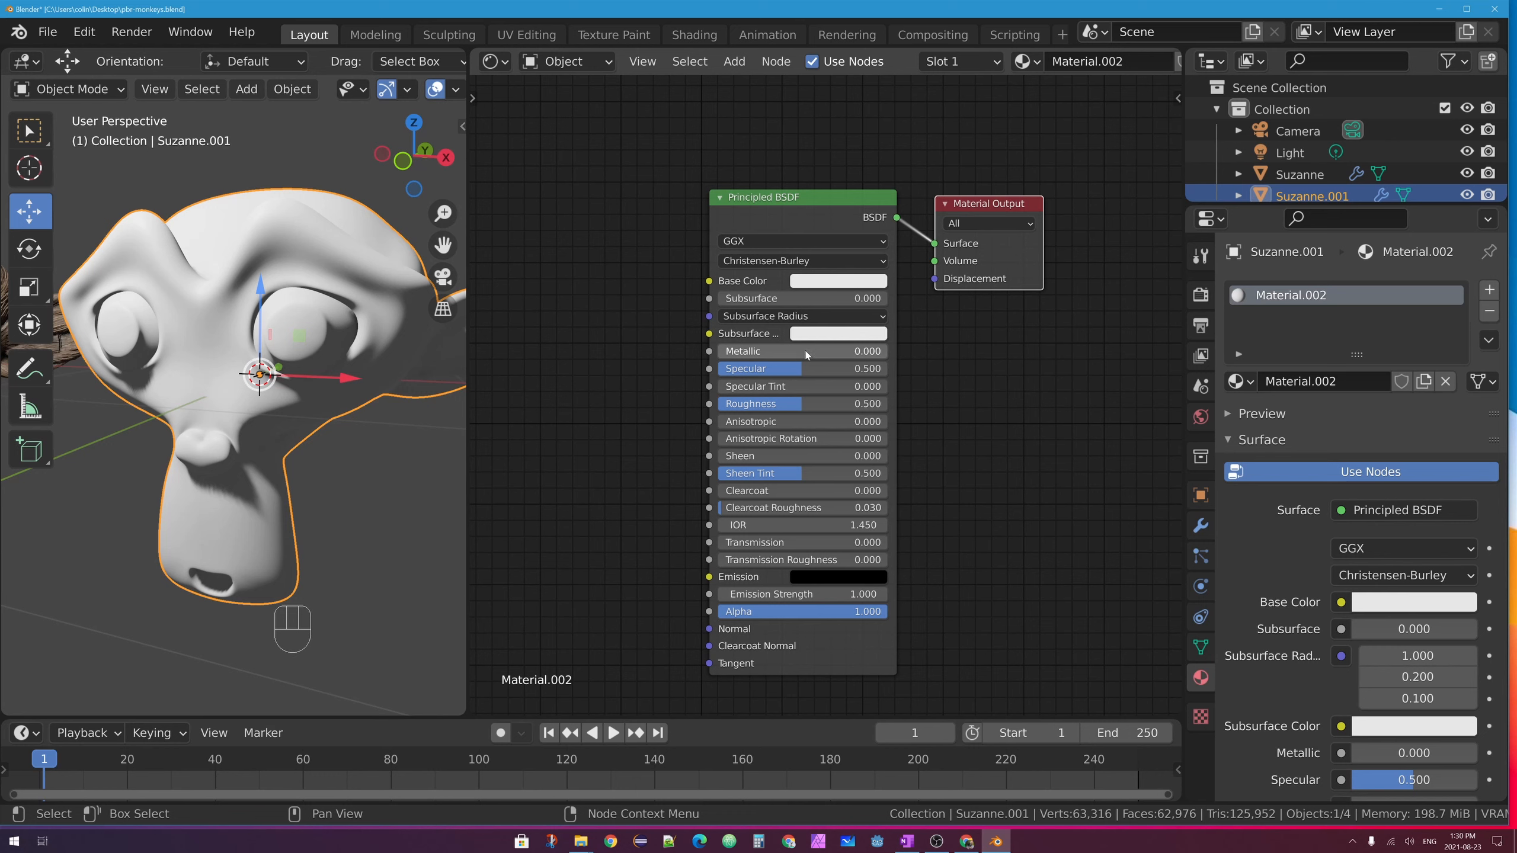
# Open the add-on preferences and search for "wrangler"
pyautogui.click(90, 38)
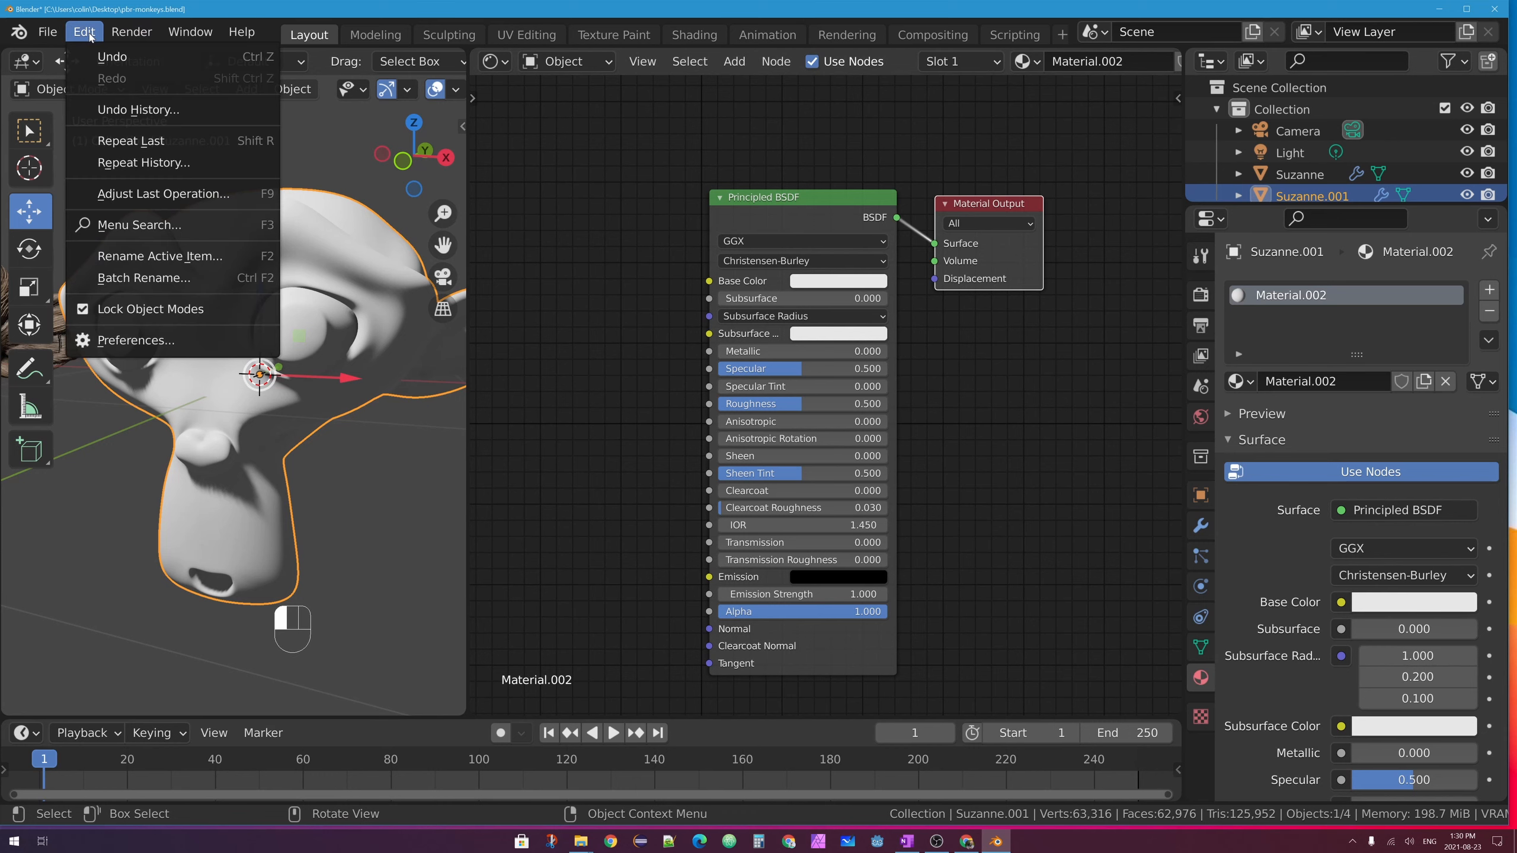
pyautogui.click(156, 347)
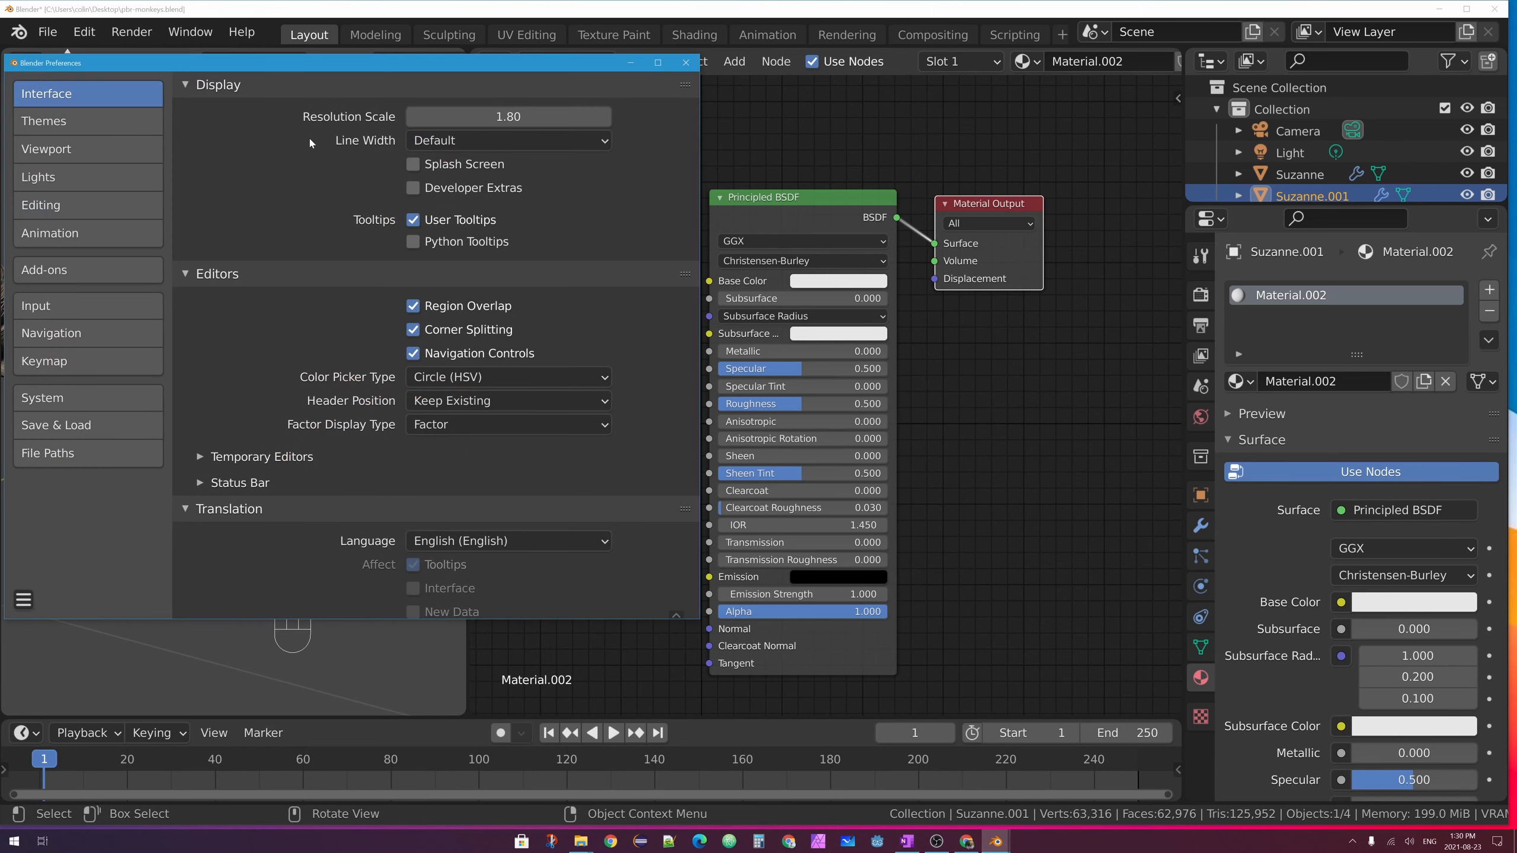
pyautogui.moveTo(250, 63); pyautogui.dragTo(735, 65)
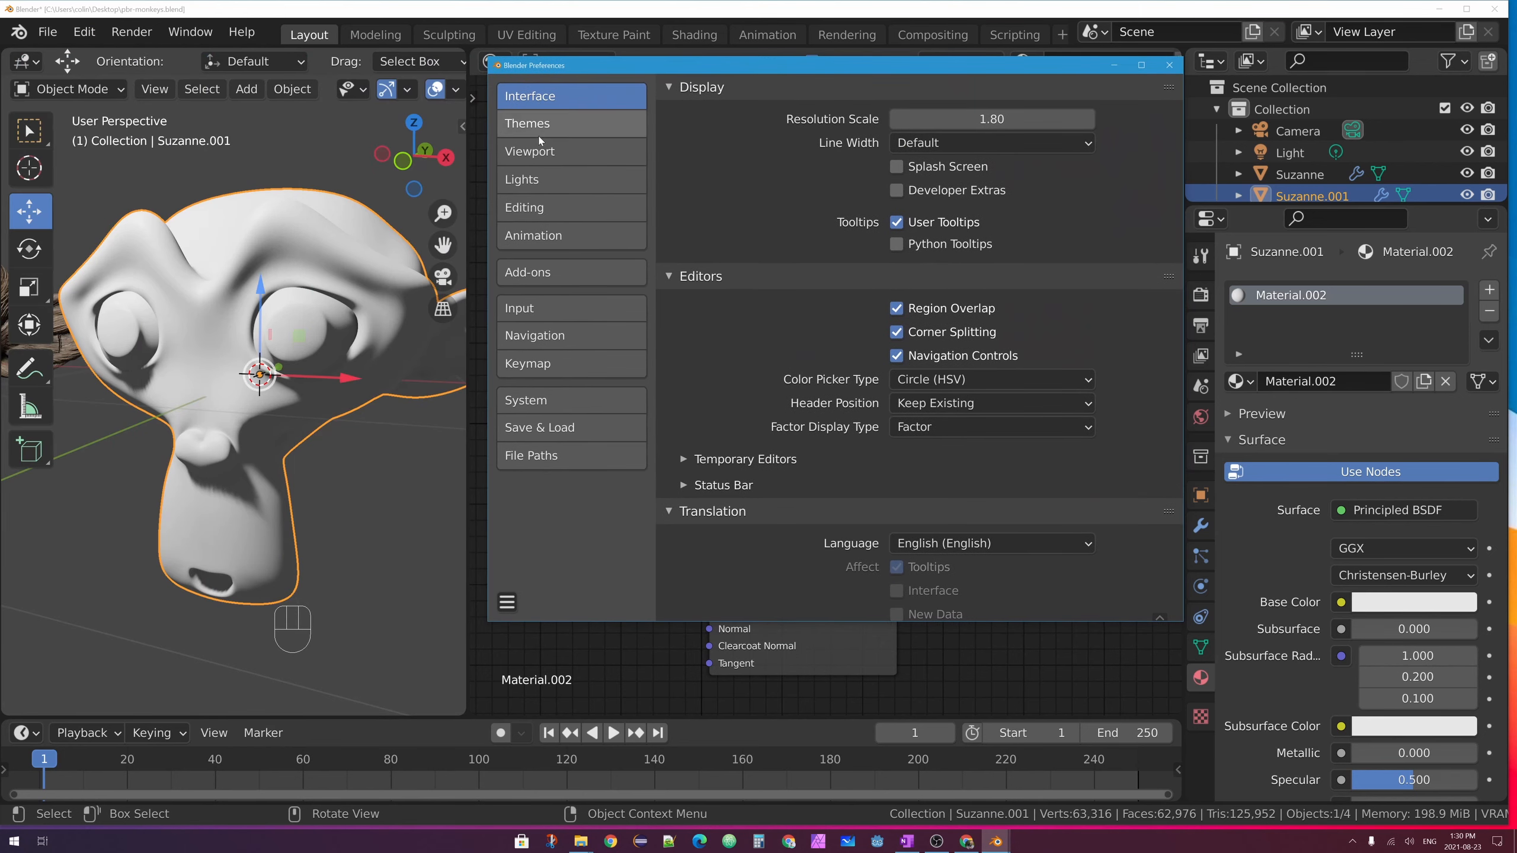
pyautogui.click(551, 273)
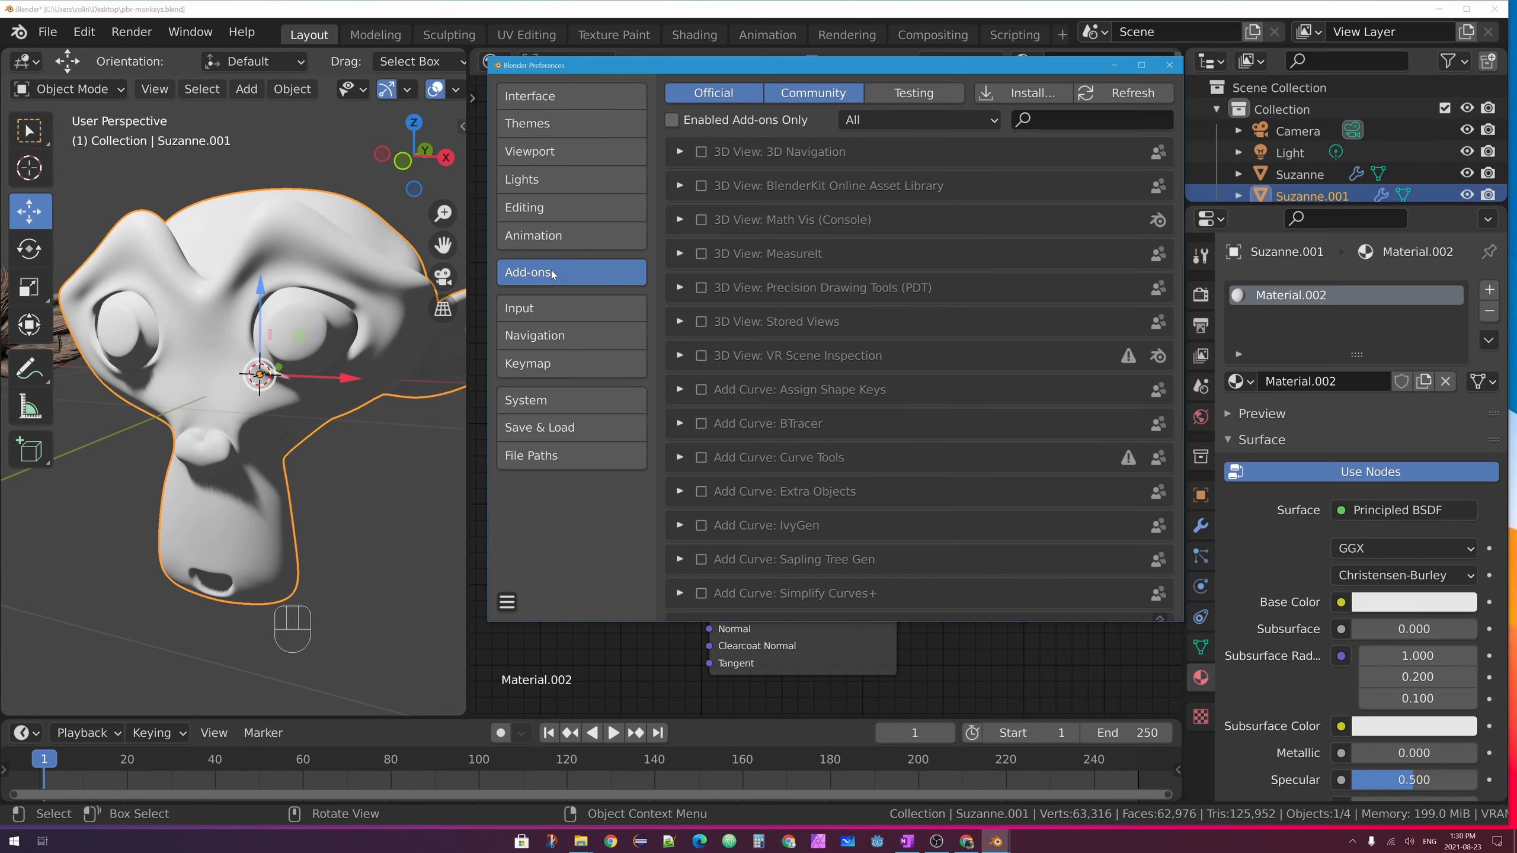
pyautogui.click(1050, 118)
pyautogui.write('wrangler')
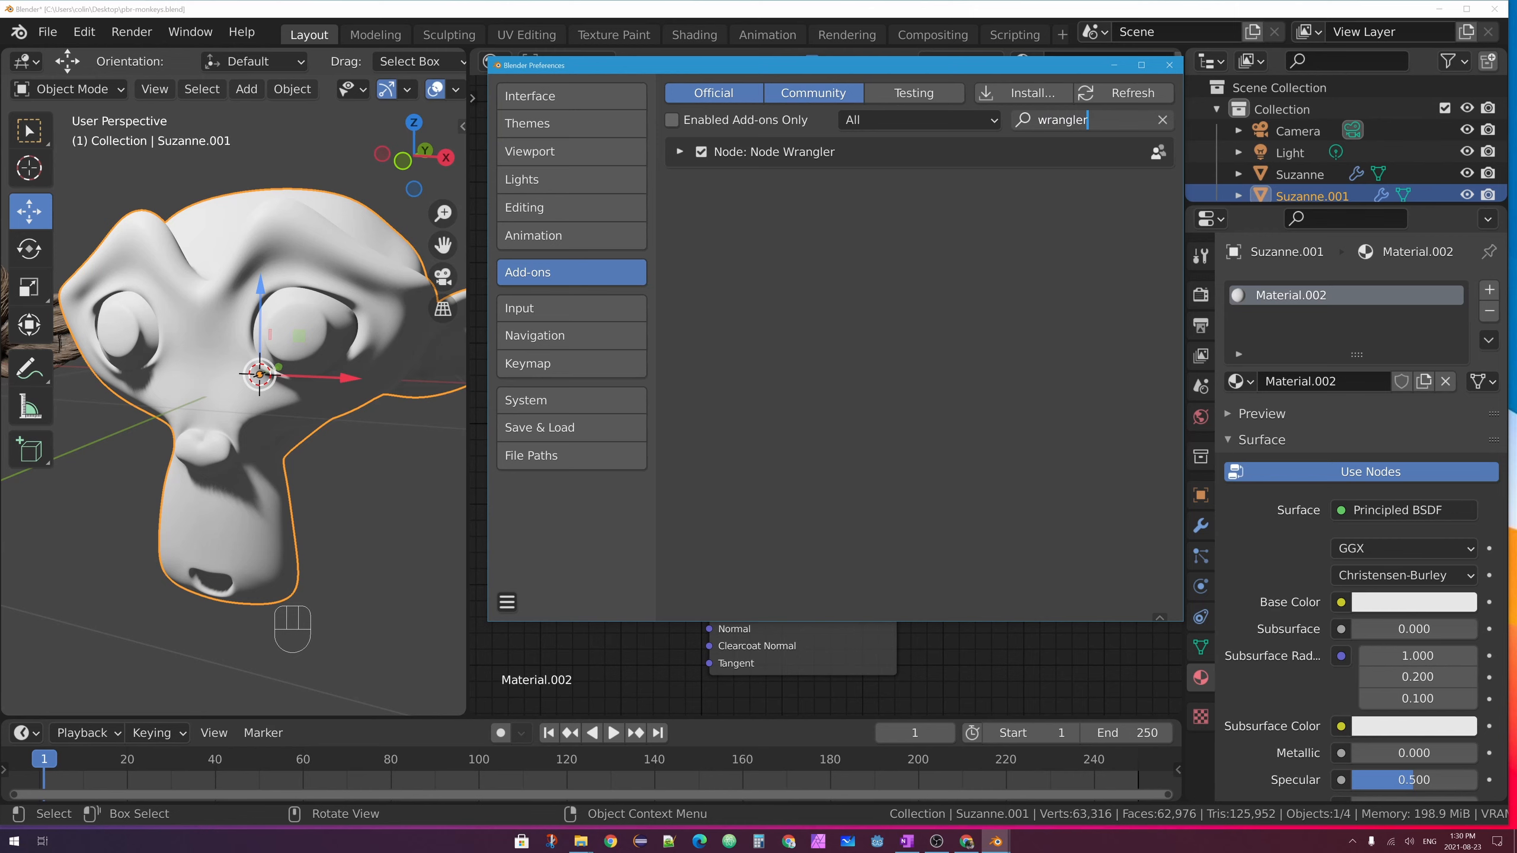
# Toggle the Node Wrangler add-on off and back on, save the preferences, and close the preferences window
pyautogui.click(701, 152)
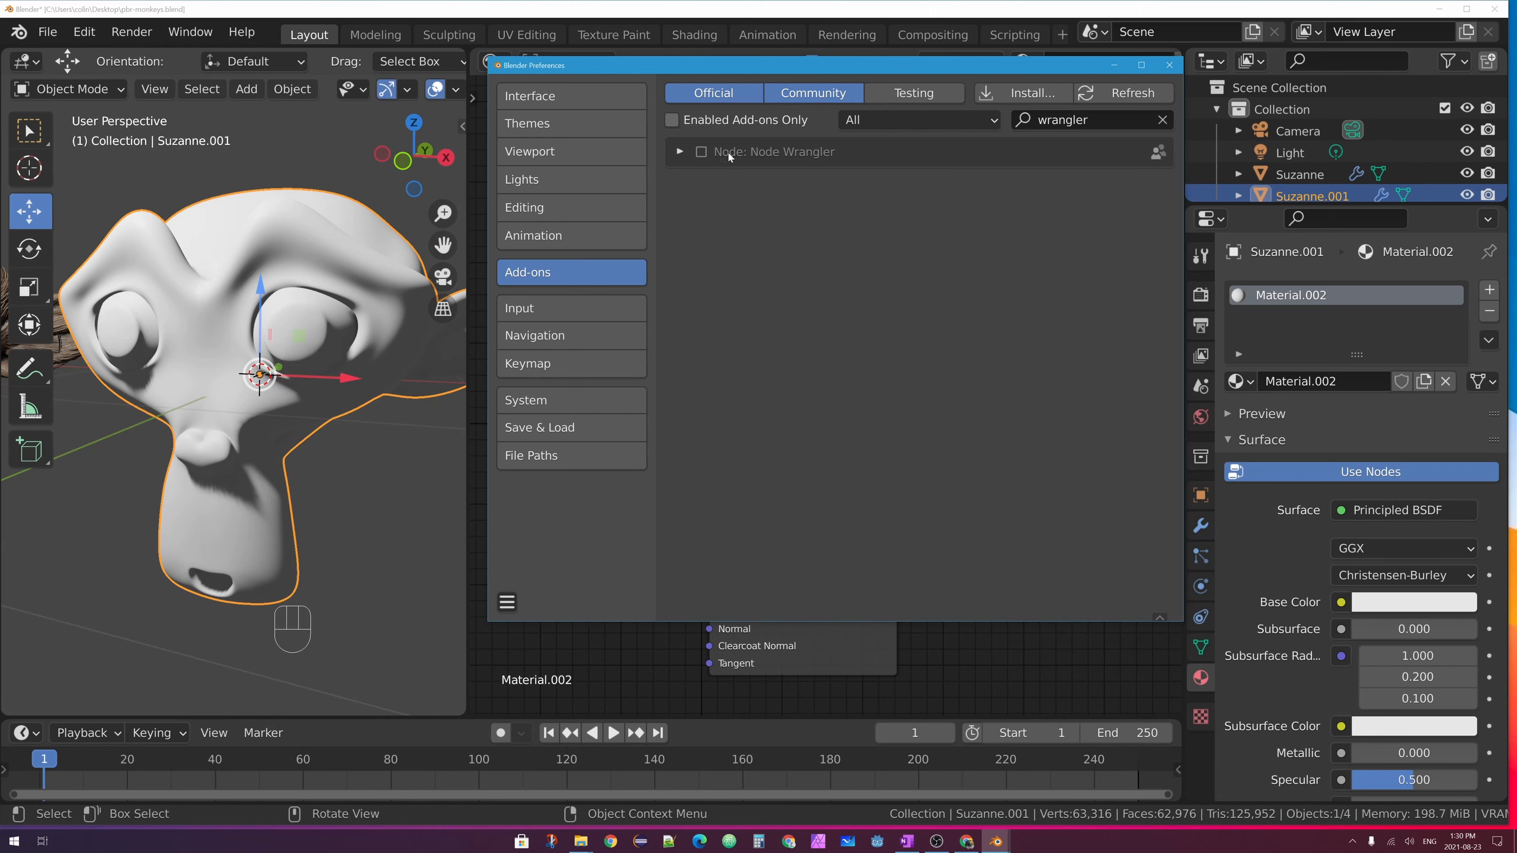
pyautogui.click(701, 152)
pyautogui.click(508, 602)
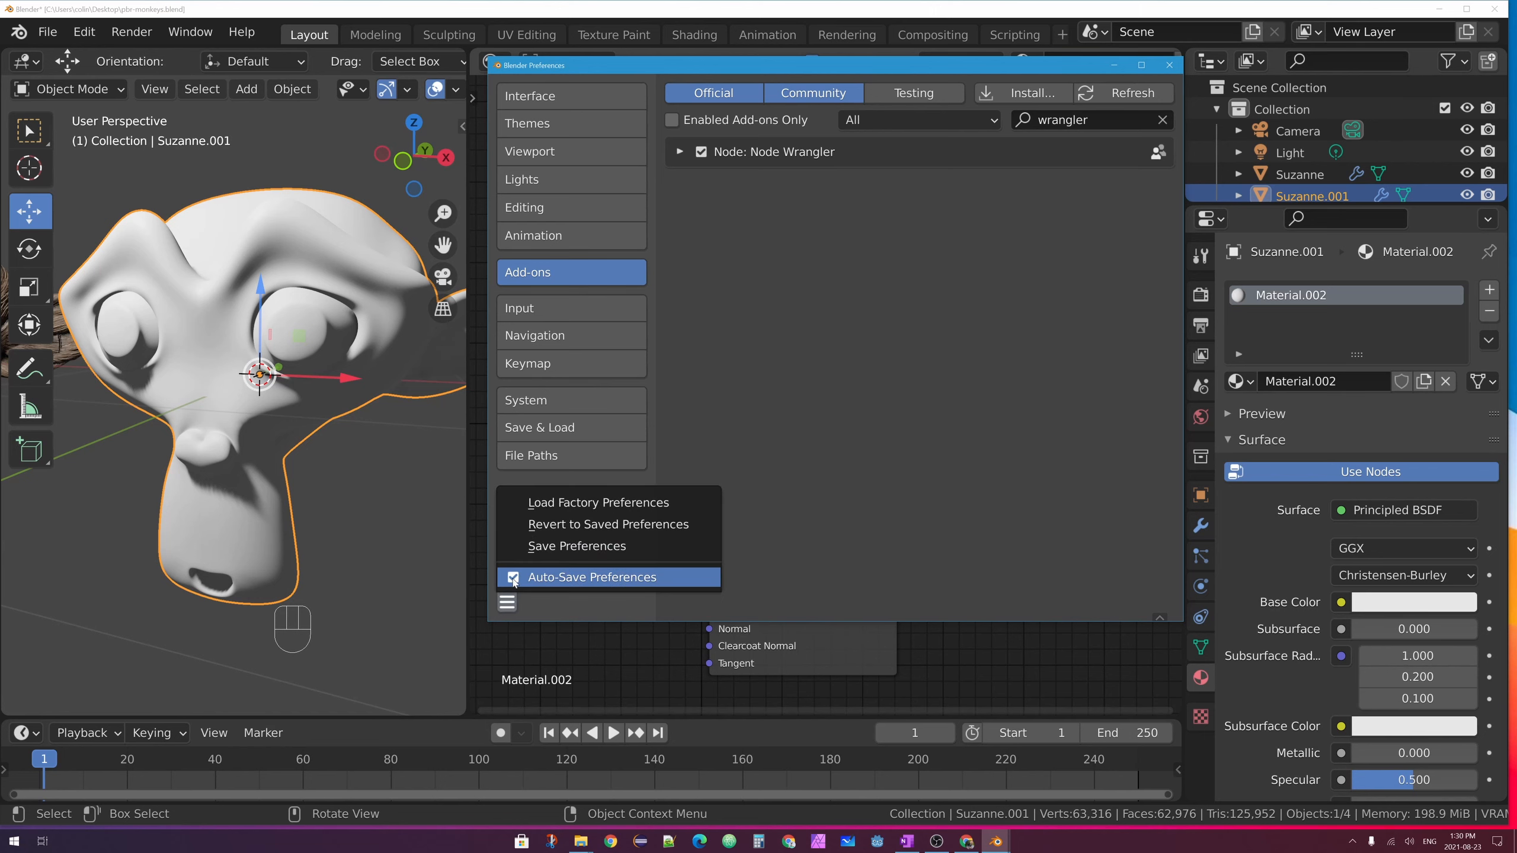
pyautogui.click(545, 548)
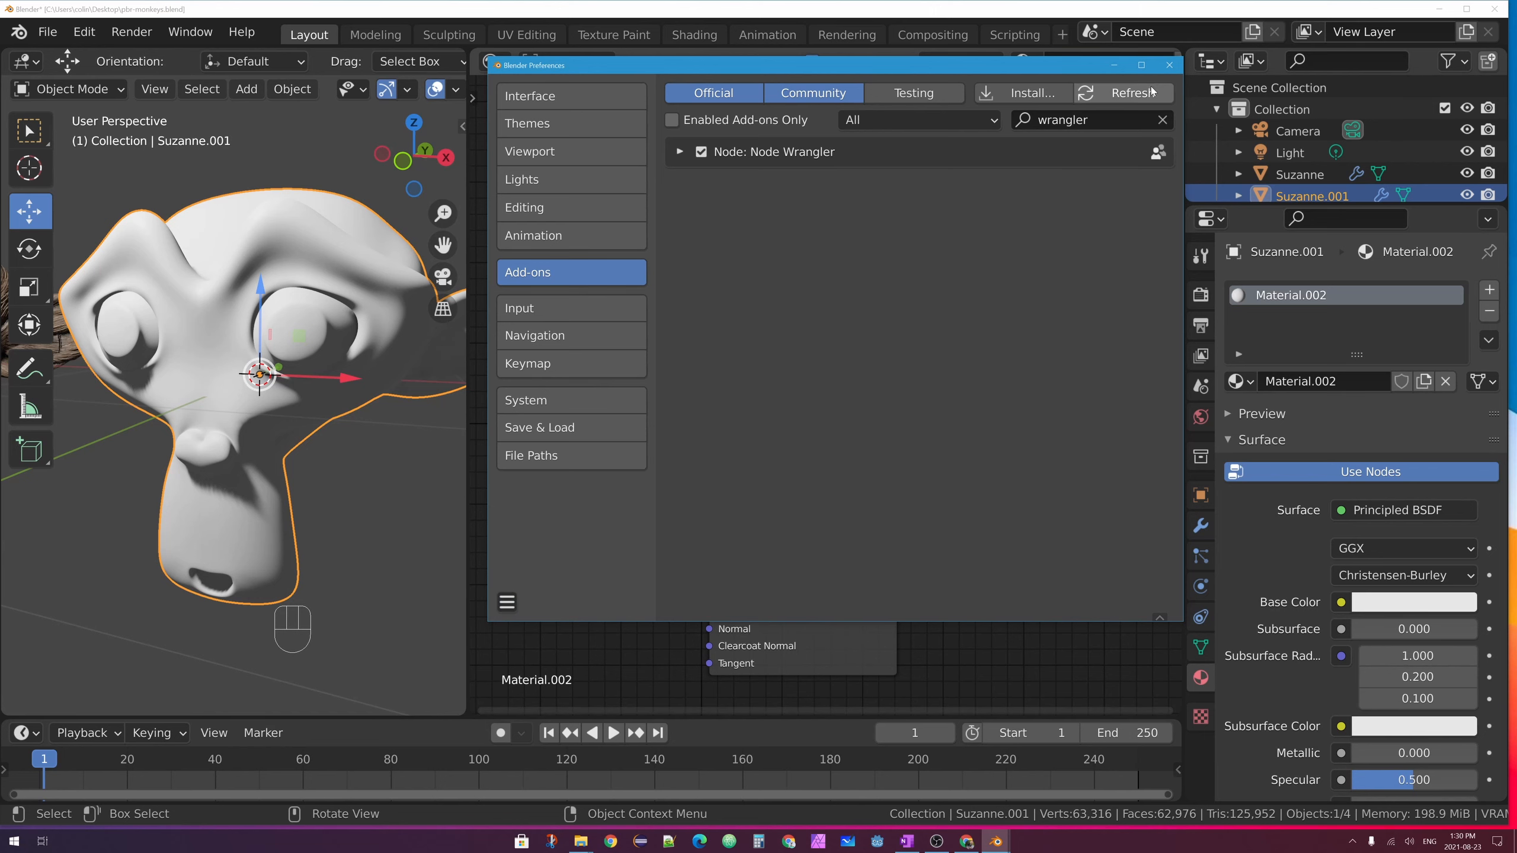
pyautogui.click(1169, 65)
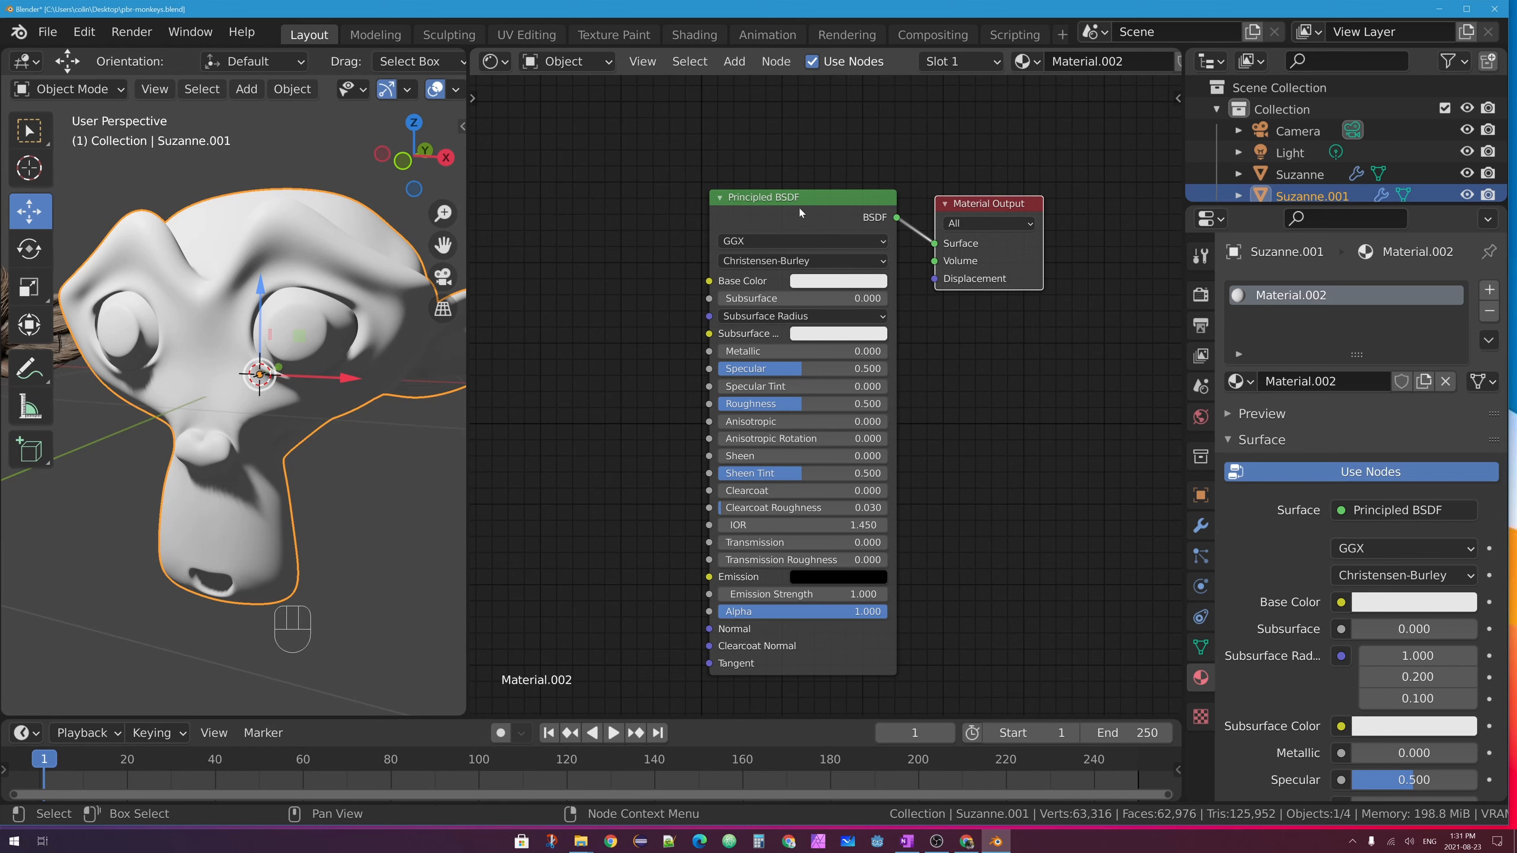
# Run Principled Texture Setup on the Principled BSDF node with all five images from the Rocks004_2K-JPG folder
pyautogui.moveTo(769, 222)
pyautogui.mouseDown()
pyautogui.moveTo(804, 189)
pyautogui.moveTo(774, 215)
pyautogui.mouseUp()
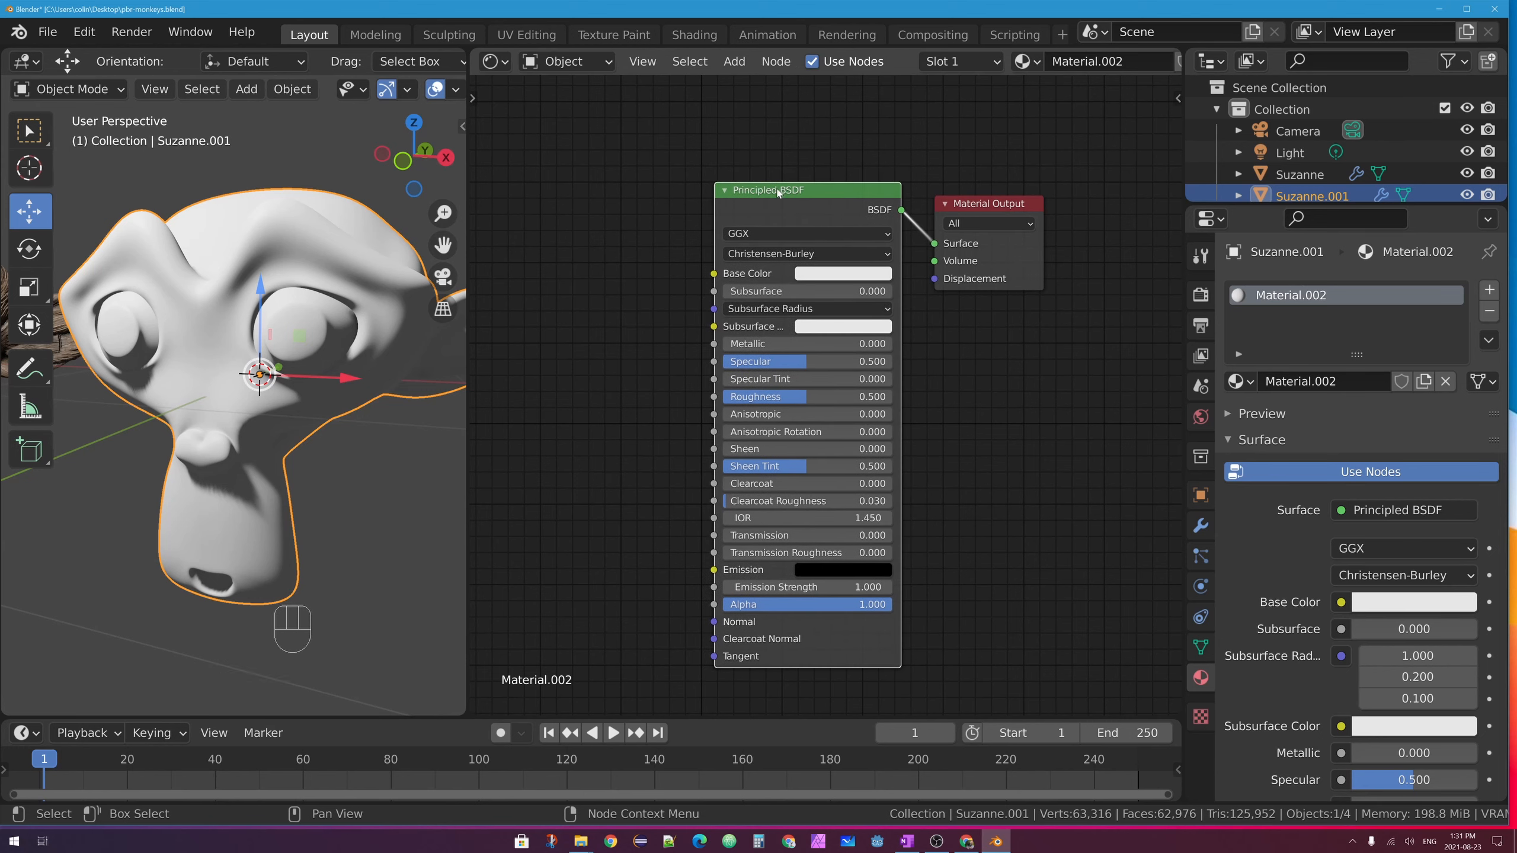
pyautogui.moveTo(764, 215); pyautogui.dragTo(746, 171)
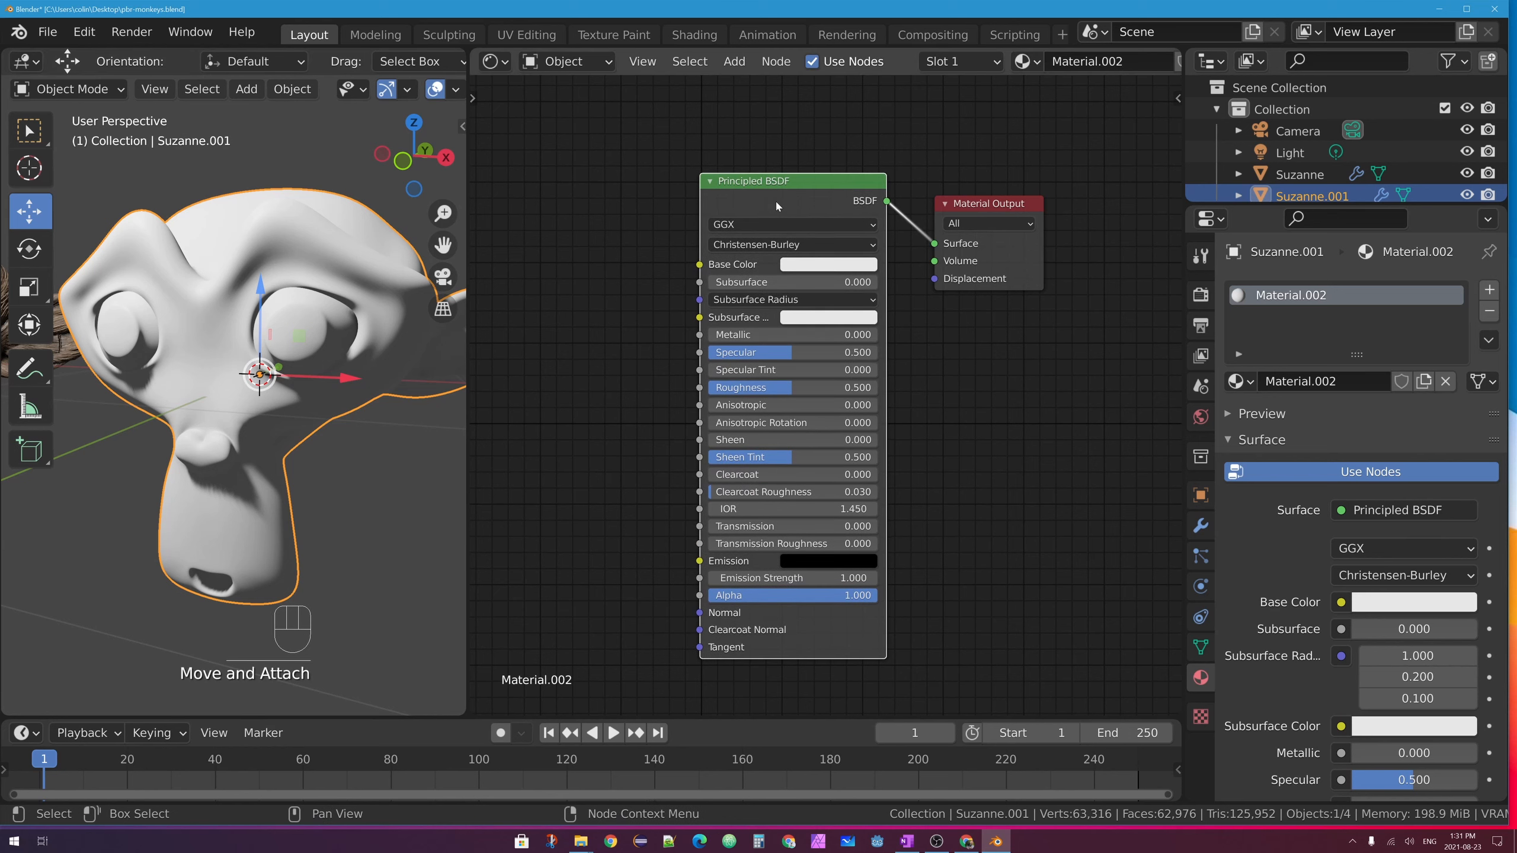
pyautogui.hotkey('ctrl', 'shift', 't')
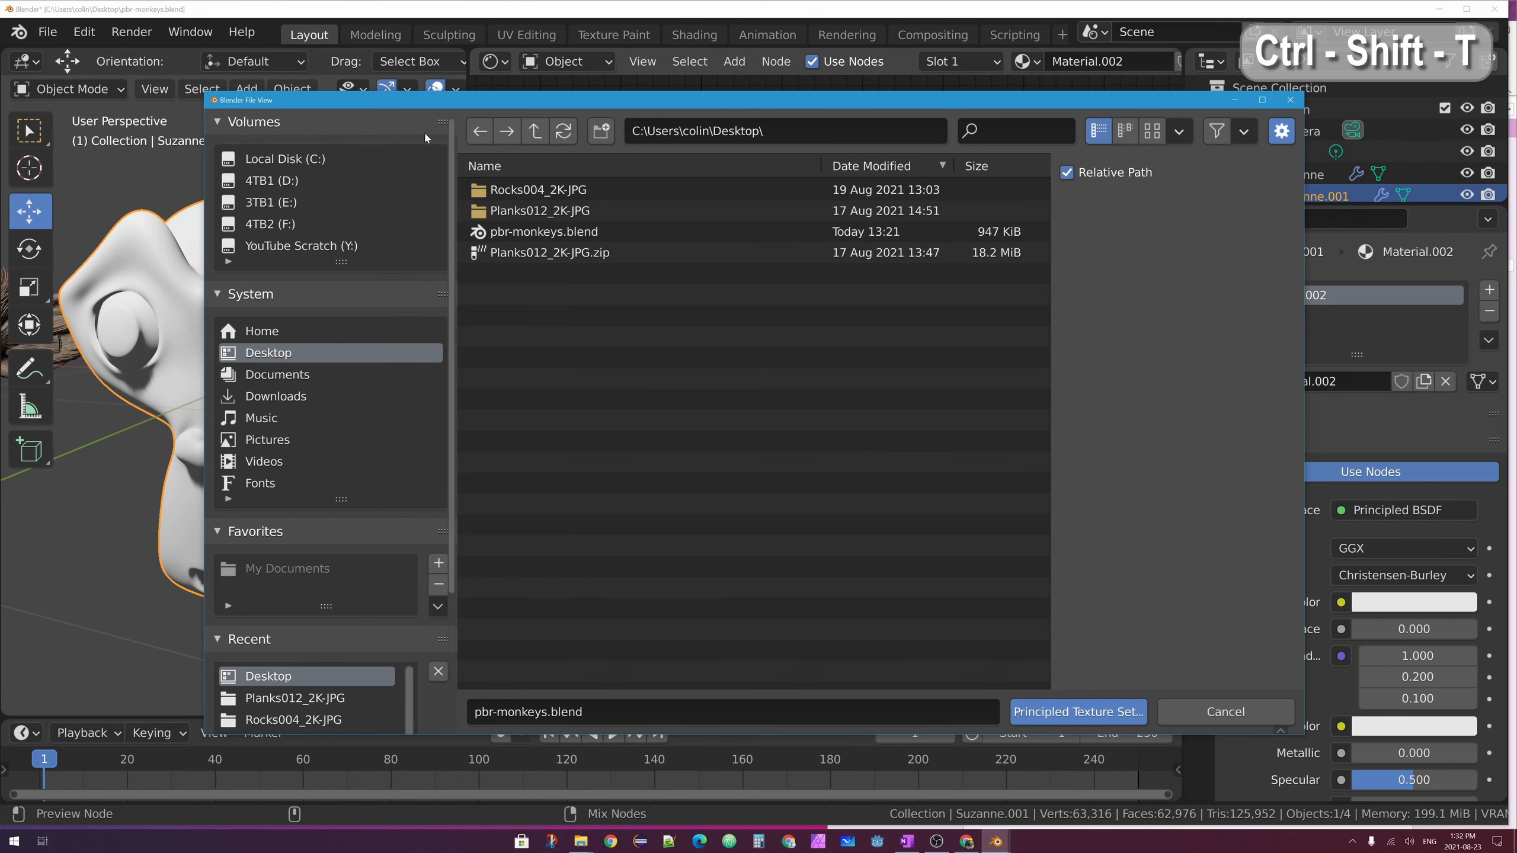
pyautogui.moveTo(475, 103); pyautogui.dragTo(500, 93)
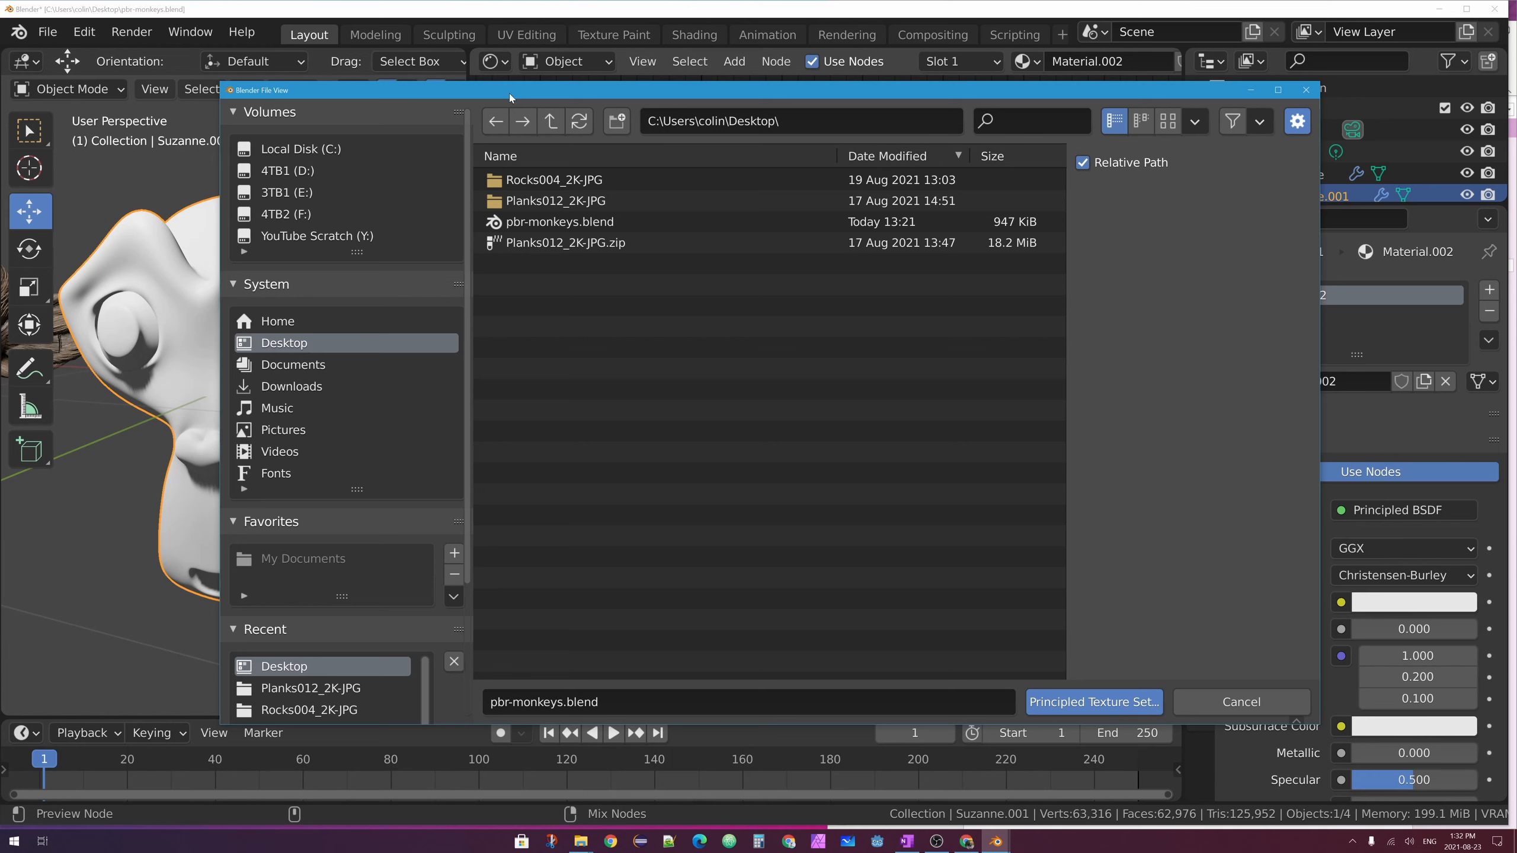
pyautogui.click(568, 183)
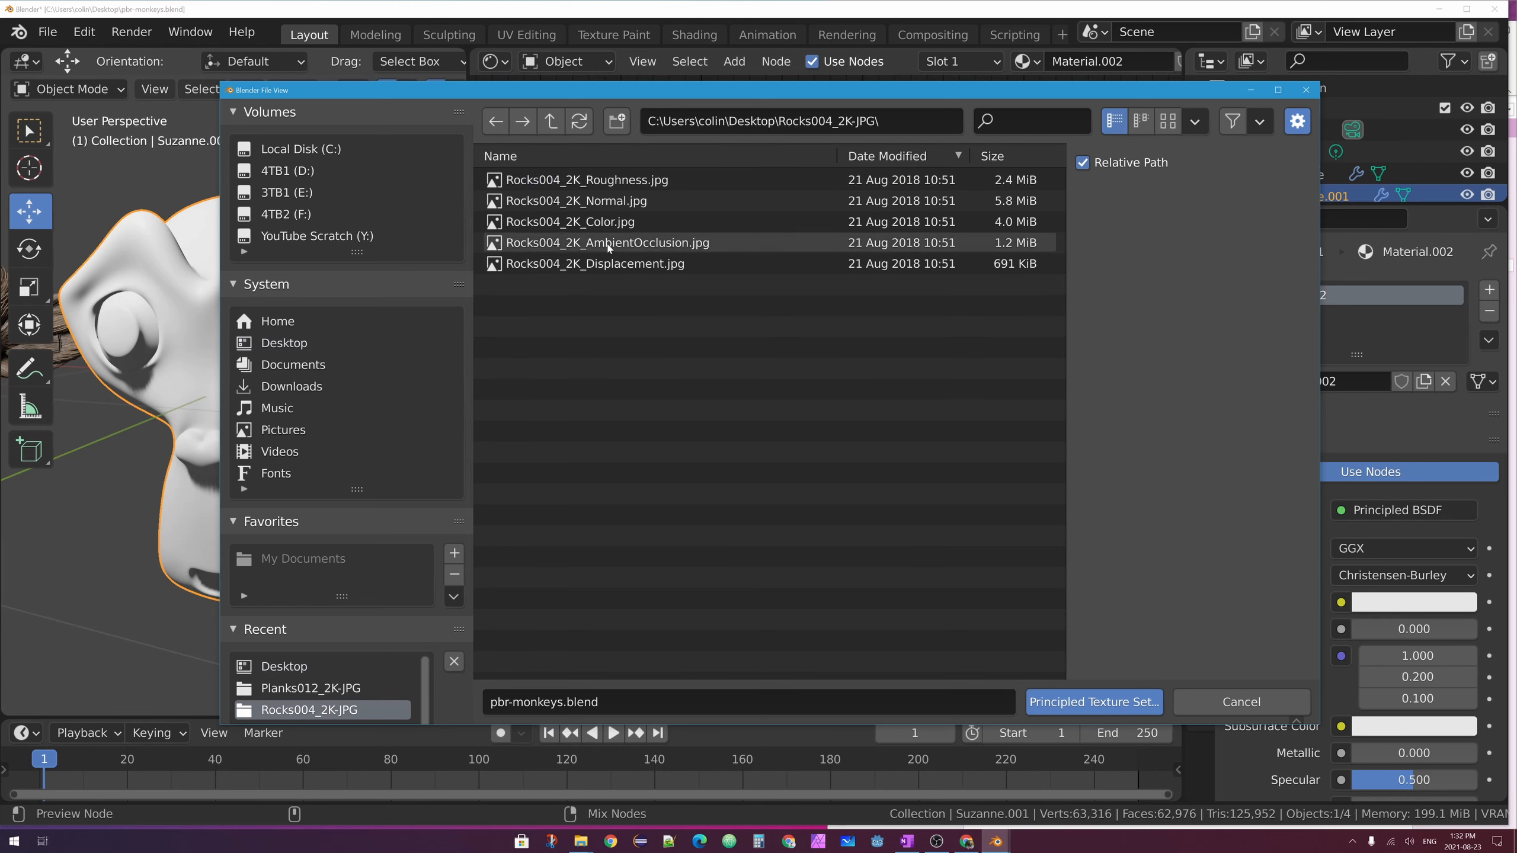
pyautogui.click(1169, 122)
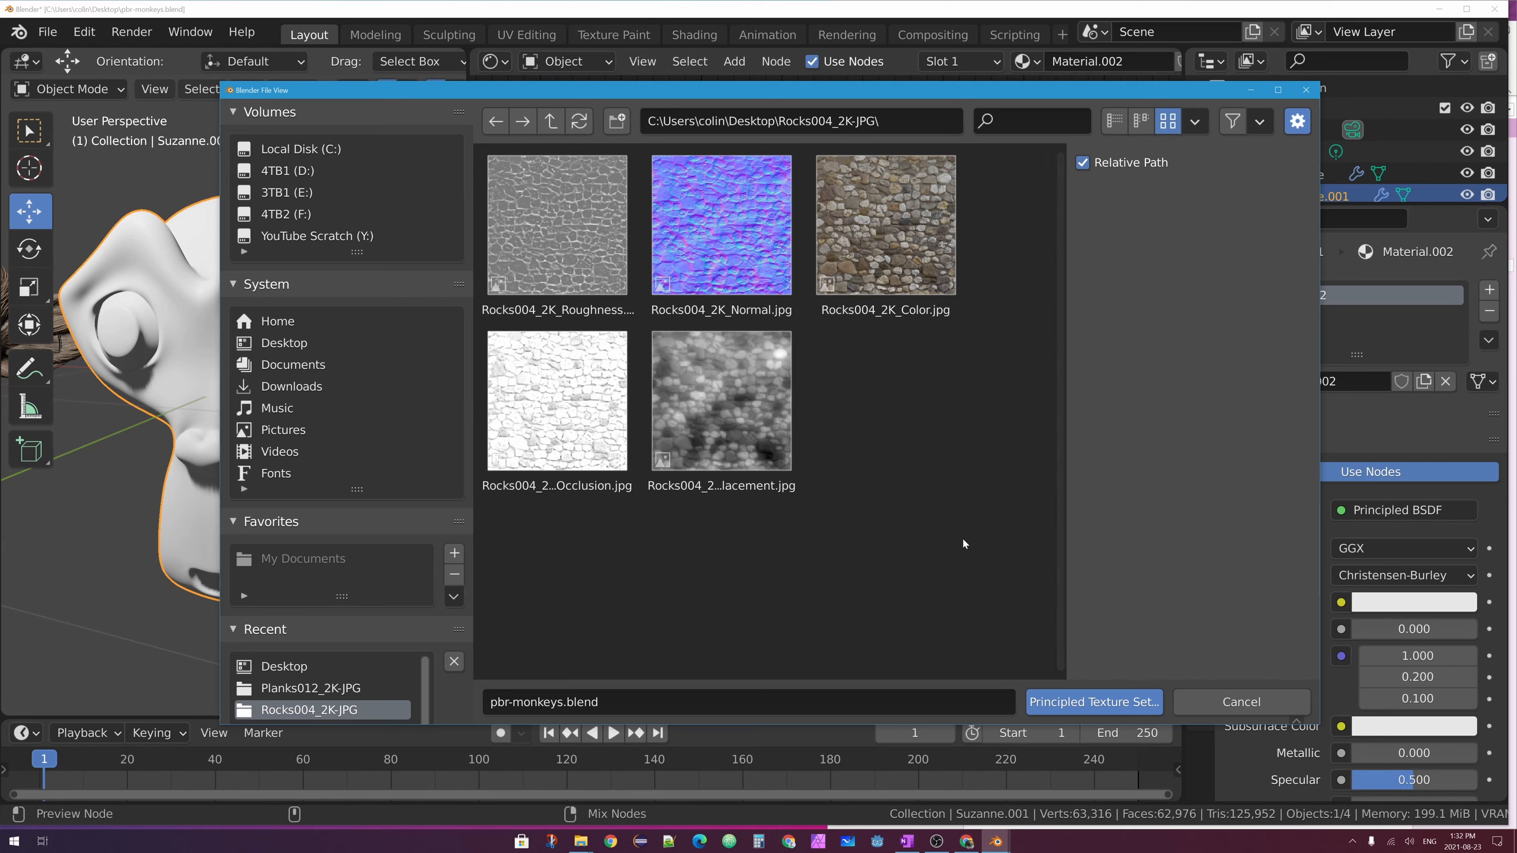
pyautogui.moveTo(1016, 583); pyautogui.dragTo(560, 280)
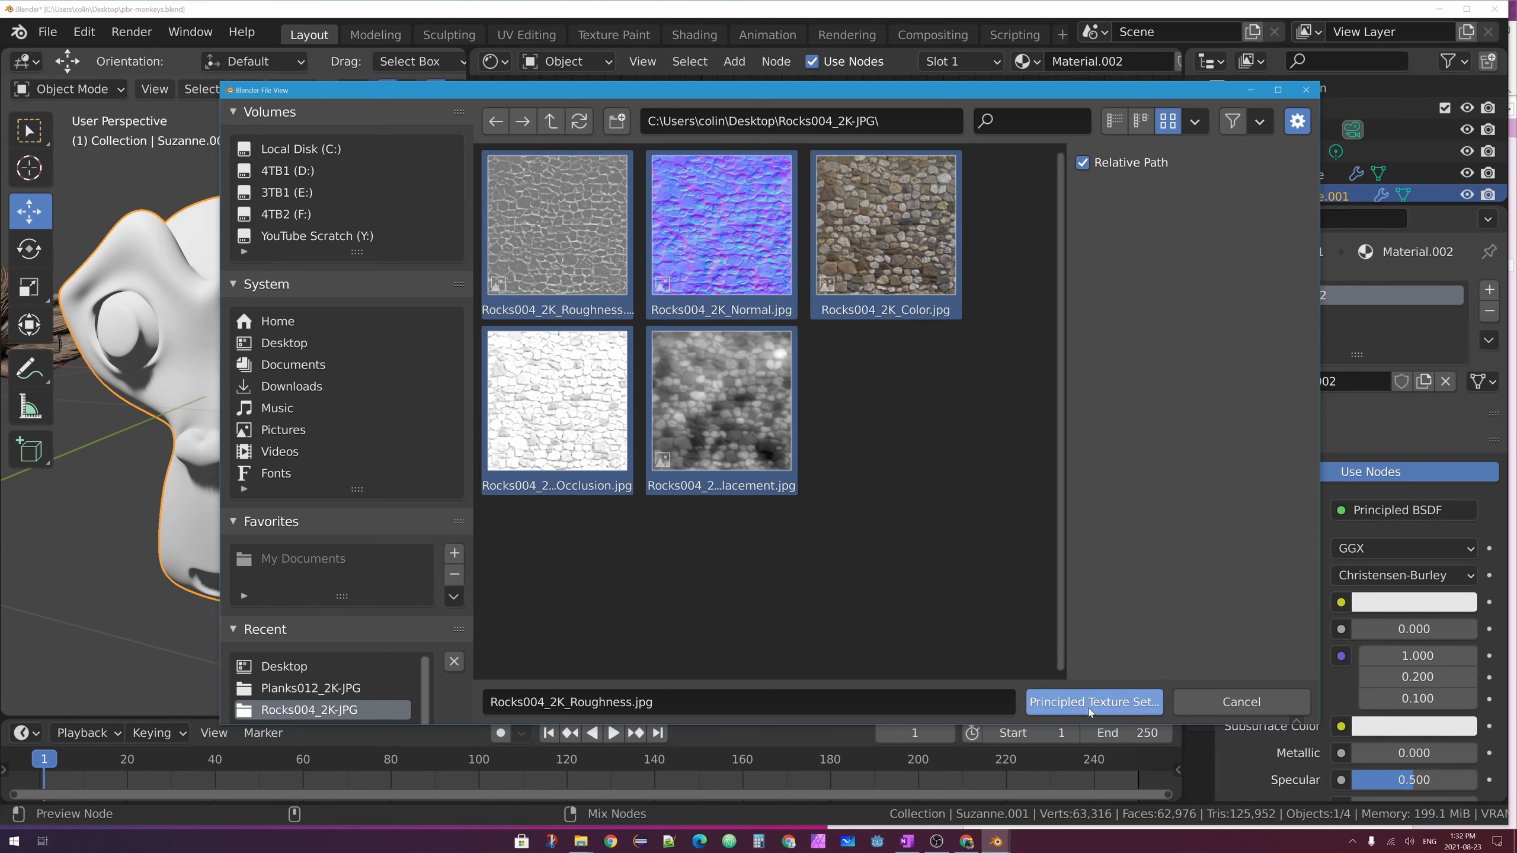
pyautogui.click(1138, 704)
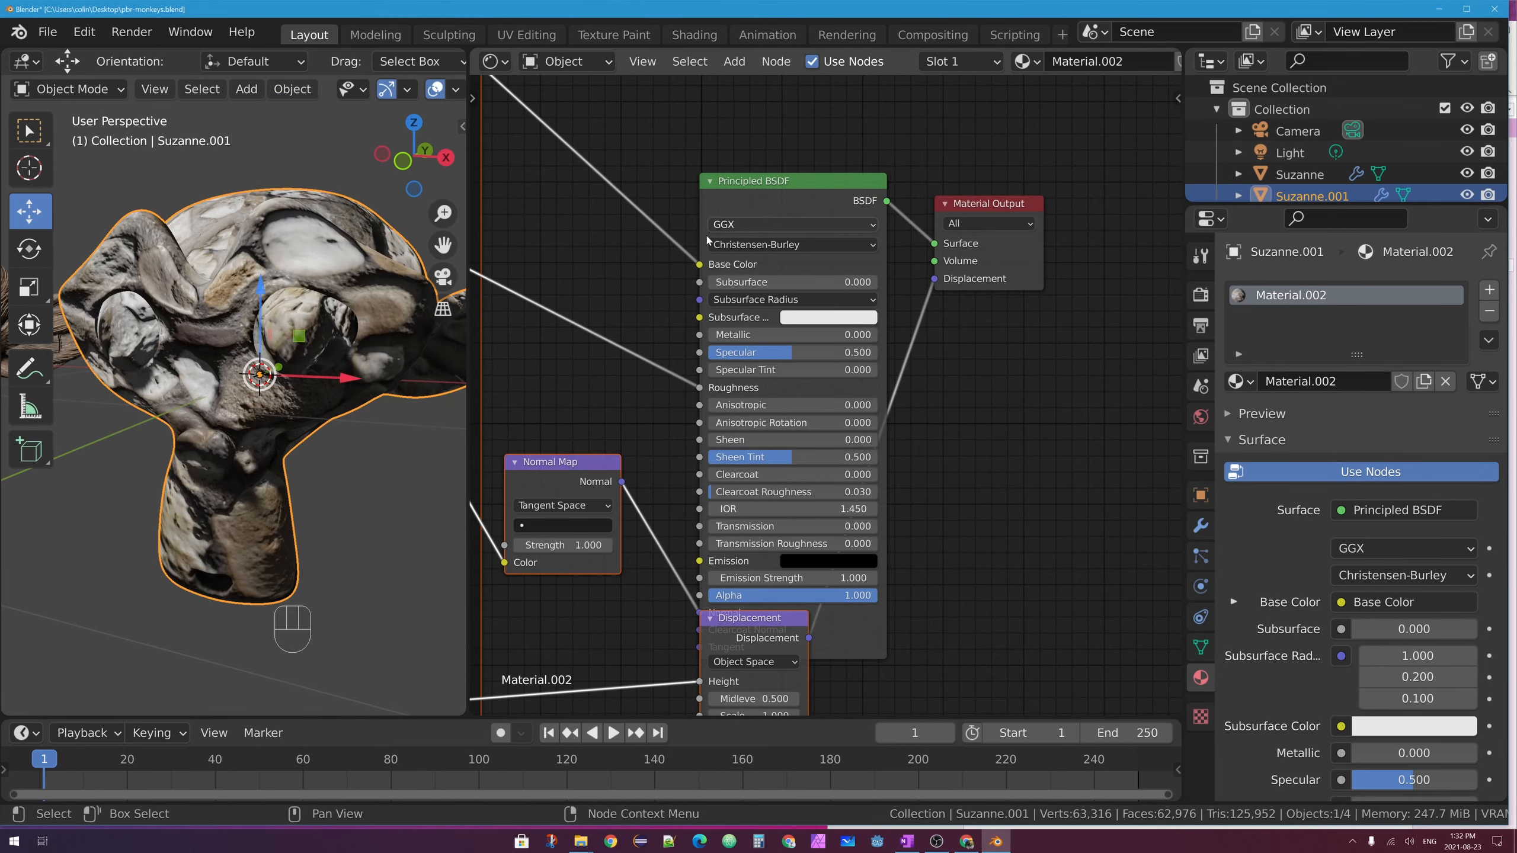
# Examine the generated node network, from the Texture Coordinate and Mapping nodes through the image textures to the Principled BSDF
pyautogui.scroll(-2, 826, 396)
pyautogui.scroll(-2, 670, 328)
pyautogui.moveTo(670, 328); pyautogui.dragTo(917, 263, button='middle')
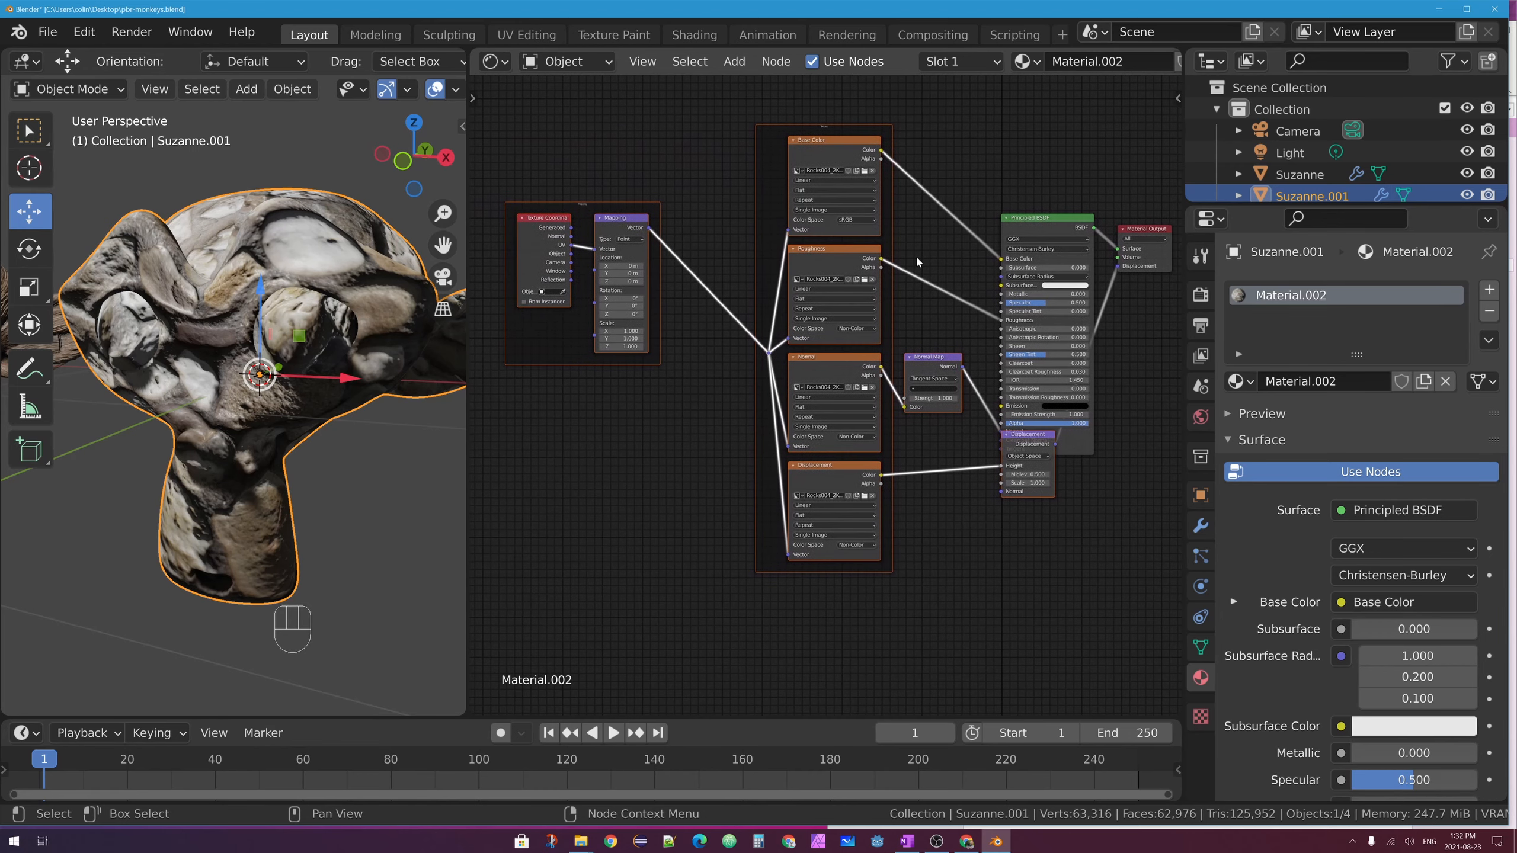
pyautogui.moveTo(626, 218); pyautogui.dragTo(566, 241, button='middle')
pyautogui.scroll(6, 828, 391)
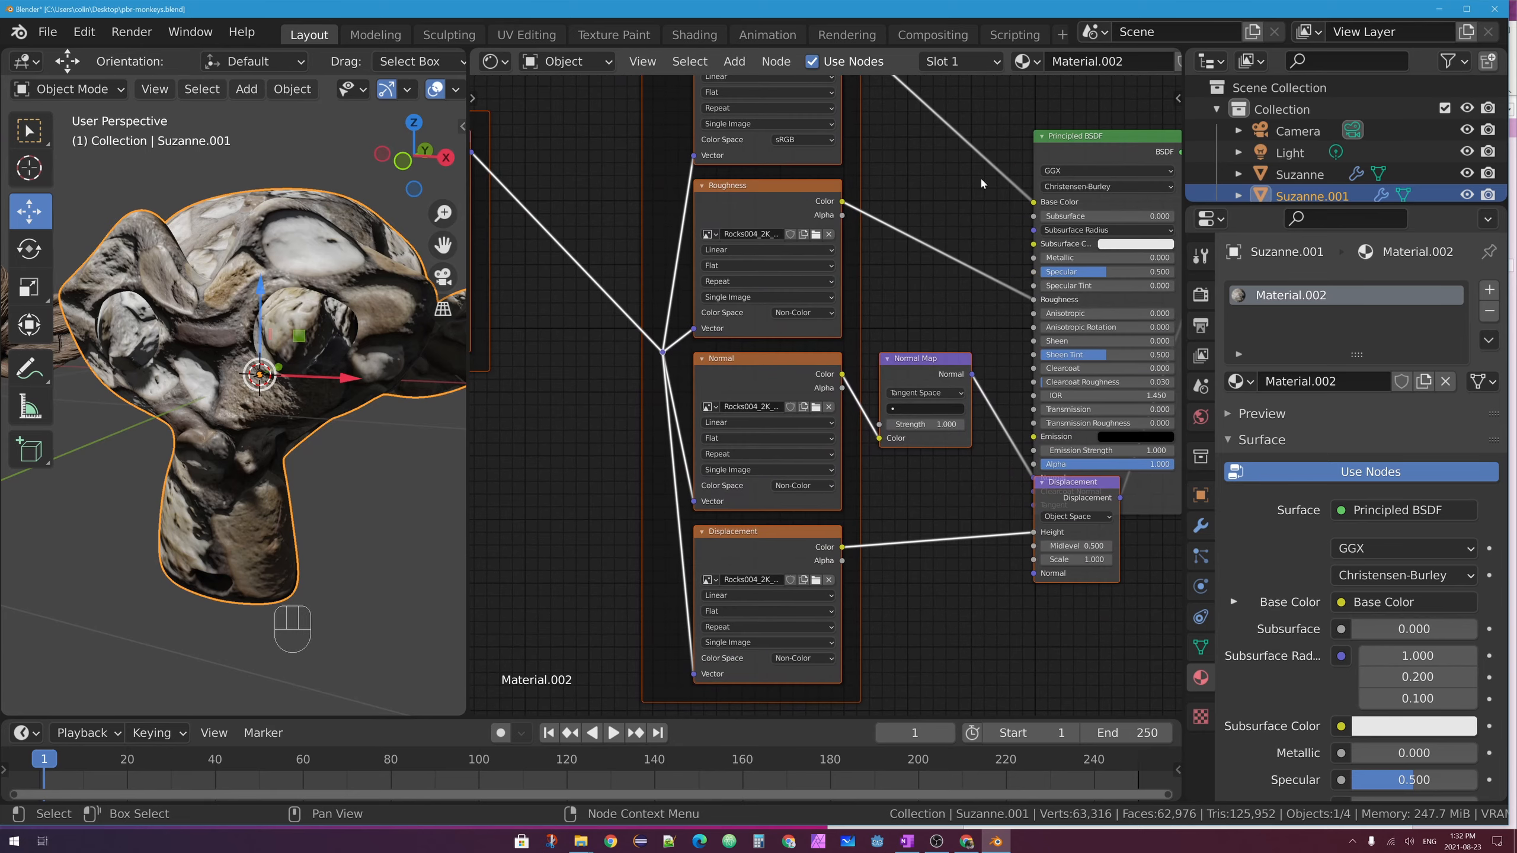
pyautogui.moveTo(988, 183); pyautogui.dragTo(949, 378, button='middle')
pyautogui.scroll(1, 949, 376)
pyautogui.scroll(2, 786, 326)
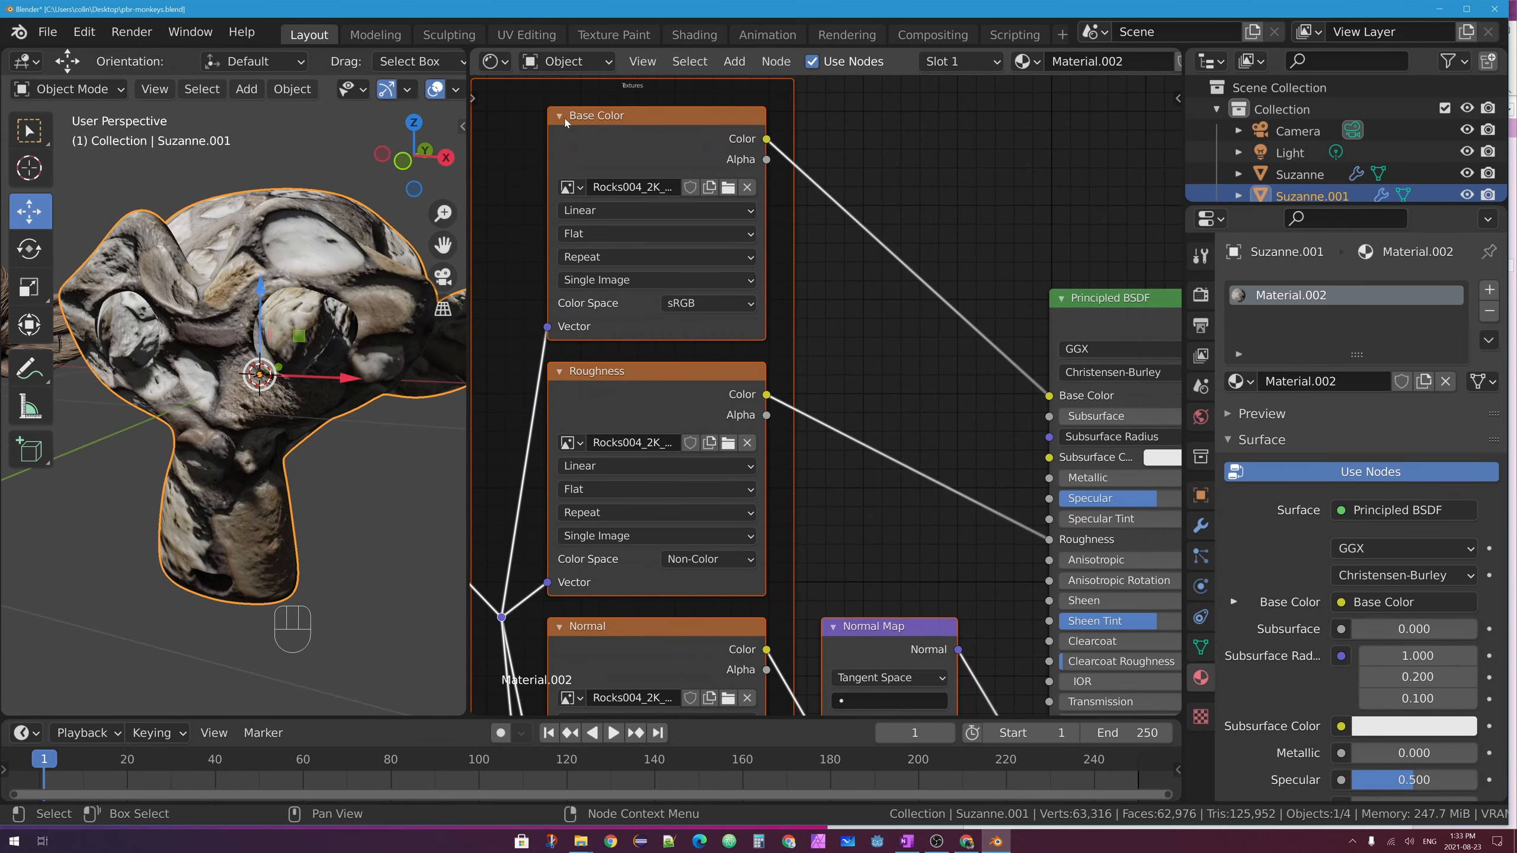
# Check the images assigned to the Base Color, Roughness and Normal texture nodes, keeping Rocks004_2K_Roughness.jpg and Rocks004_2K_Normal.jpg
pyautogui.click(570, 187)
pyautogui.click(571, 443)
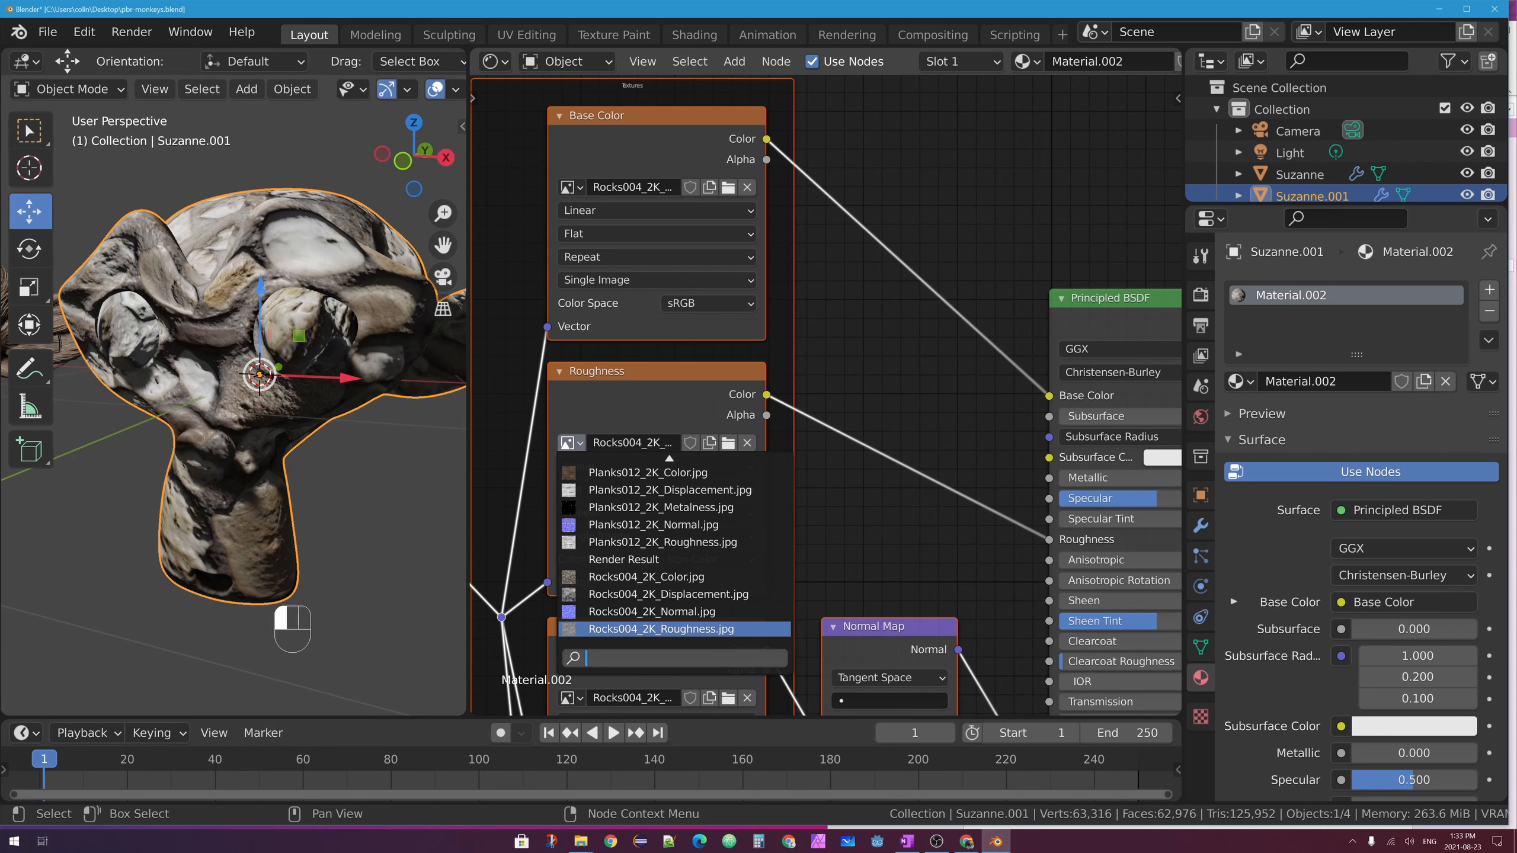
pyautogui.click(661, 629)
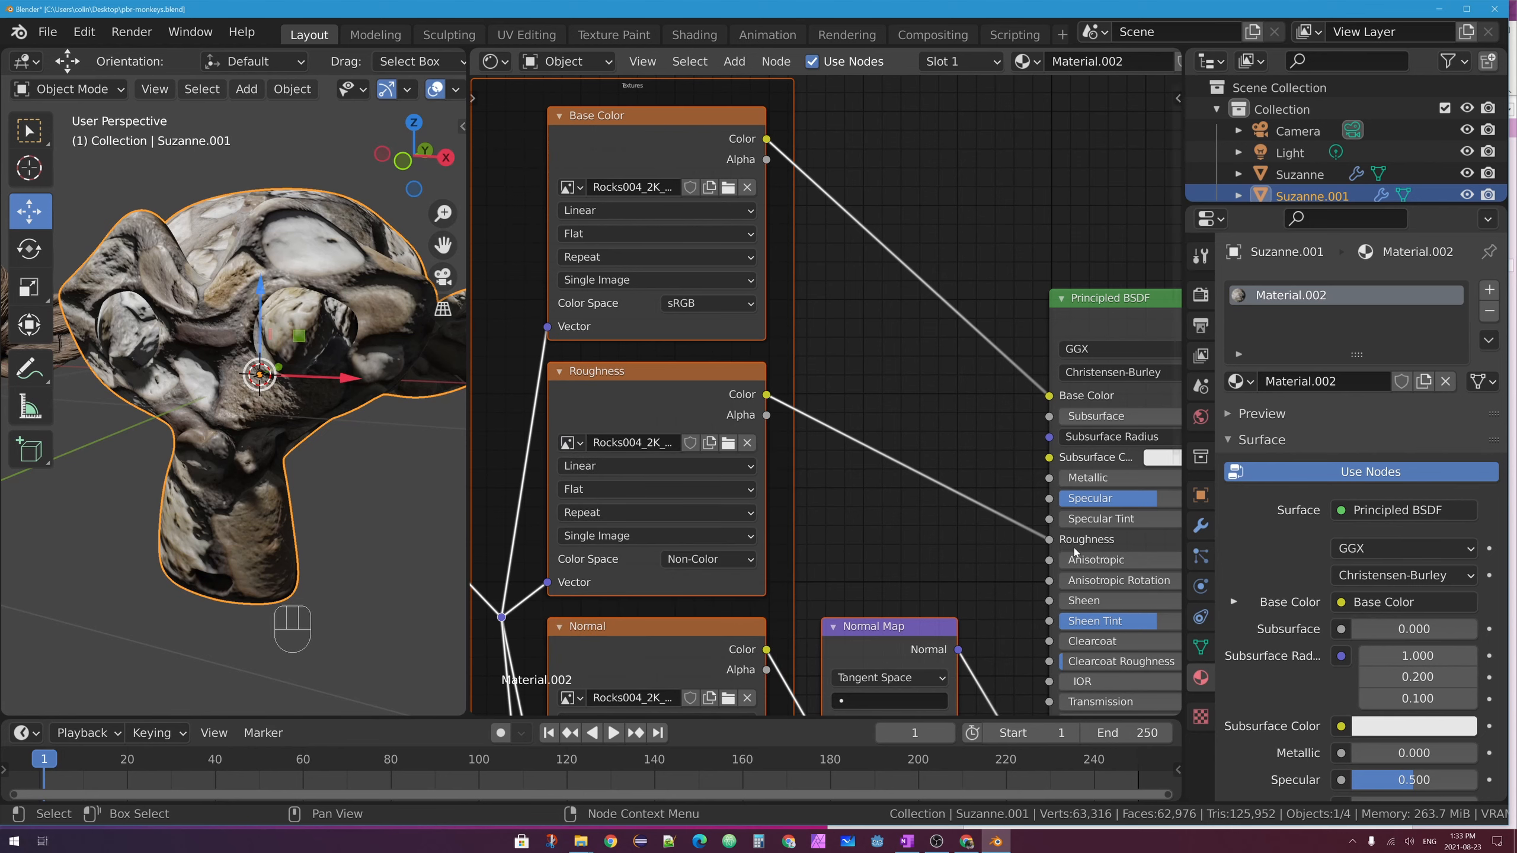
pyautogui.moveTo(729, 476); pyautogui.dragTo(786, 176, button='middle')
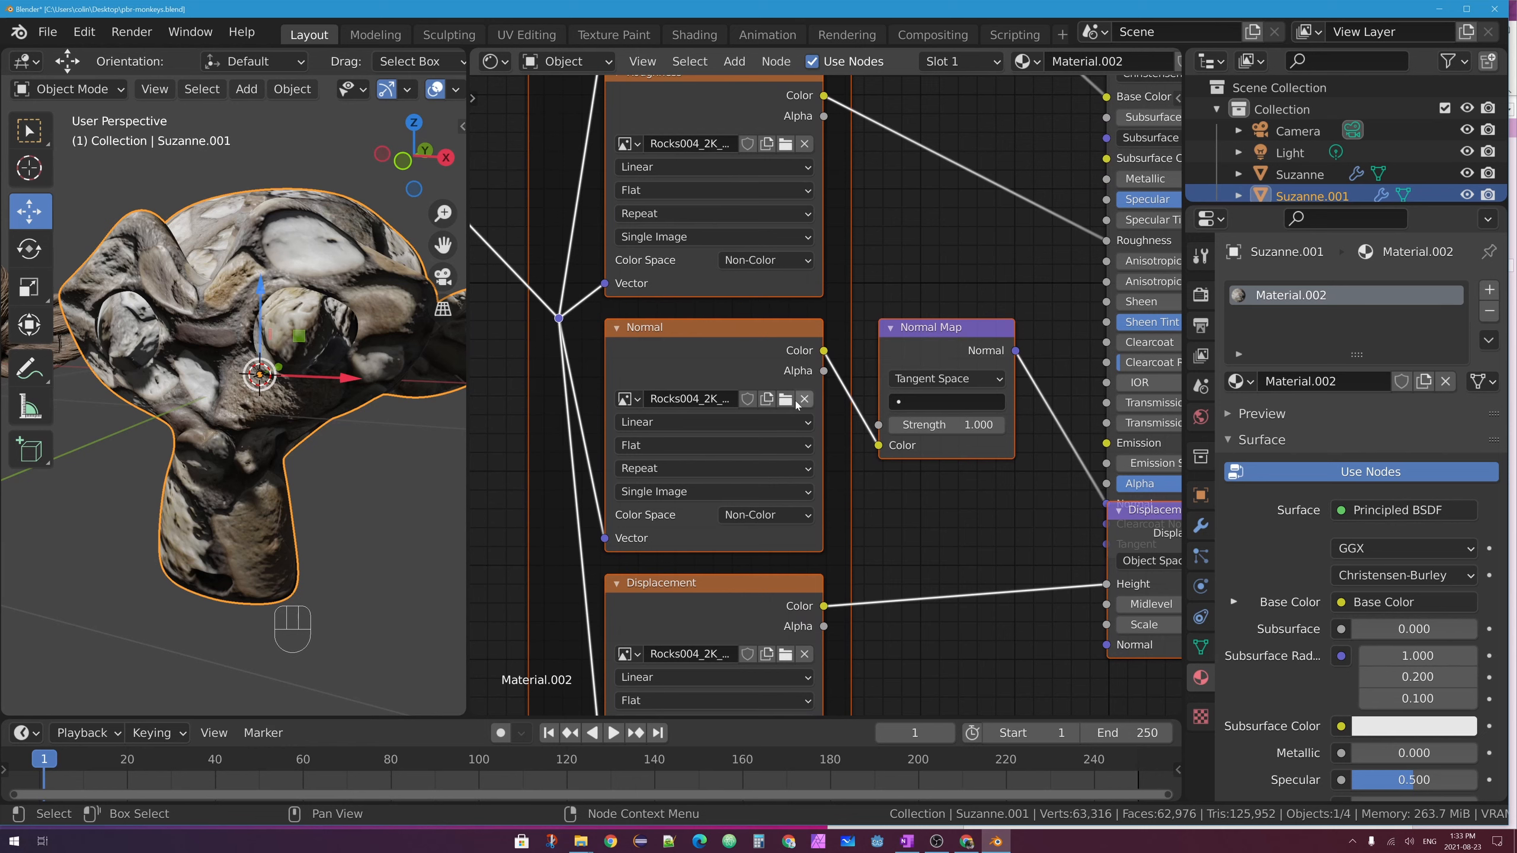
pyautogui.click(628, 399)
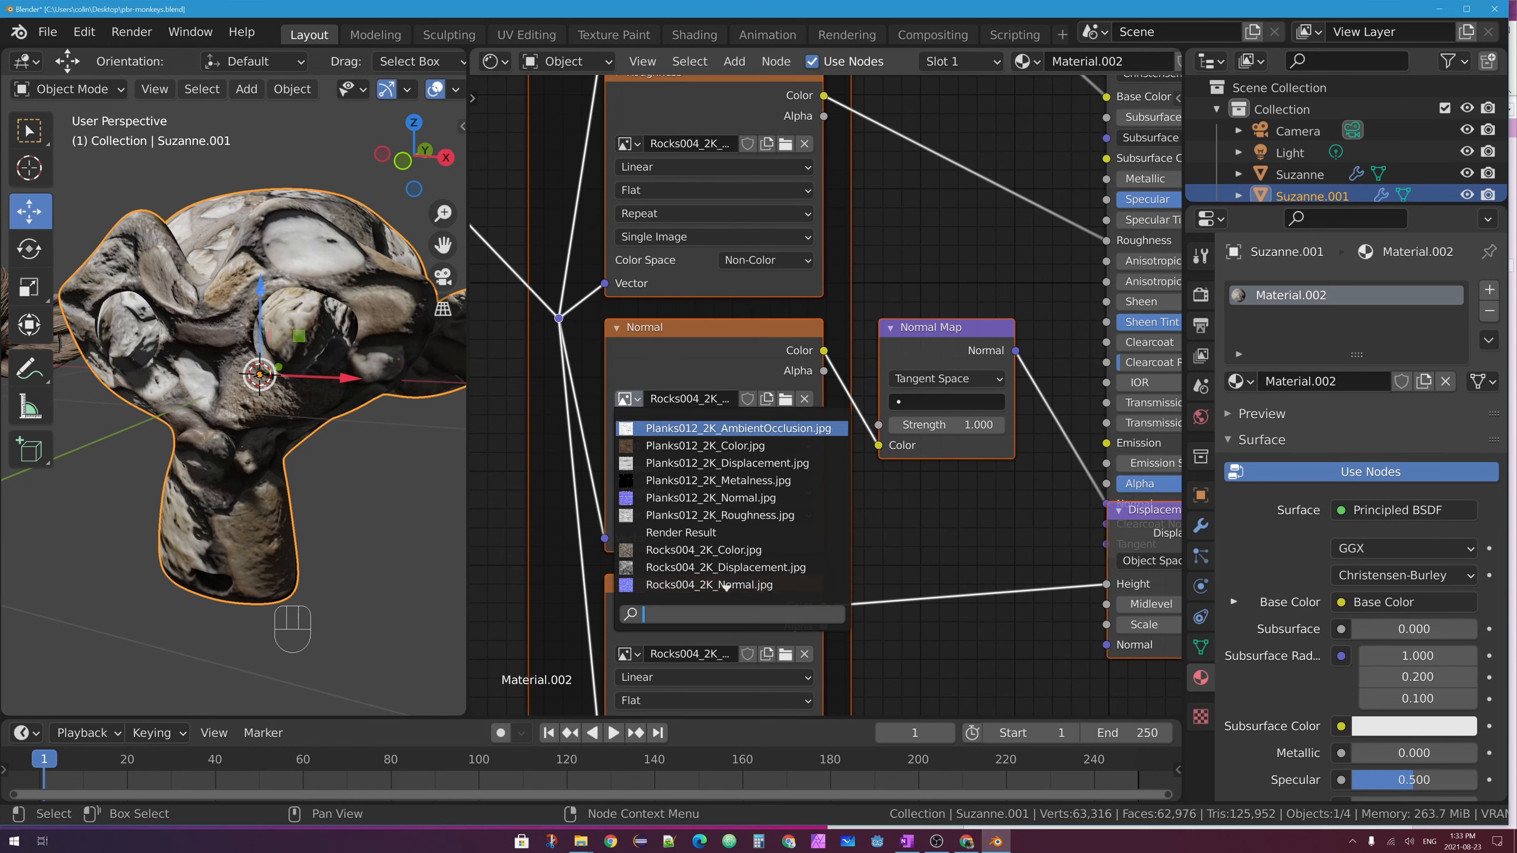
pyautogui.click(726, 585)
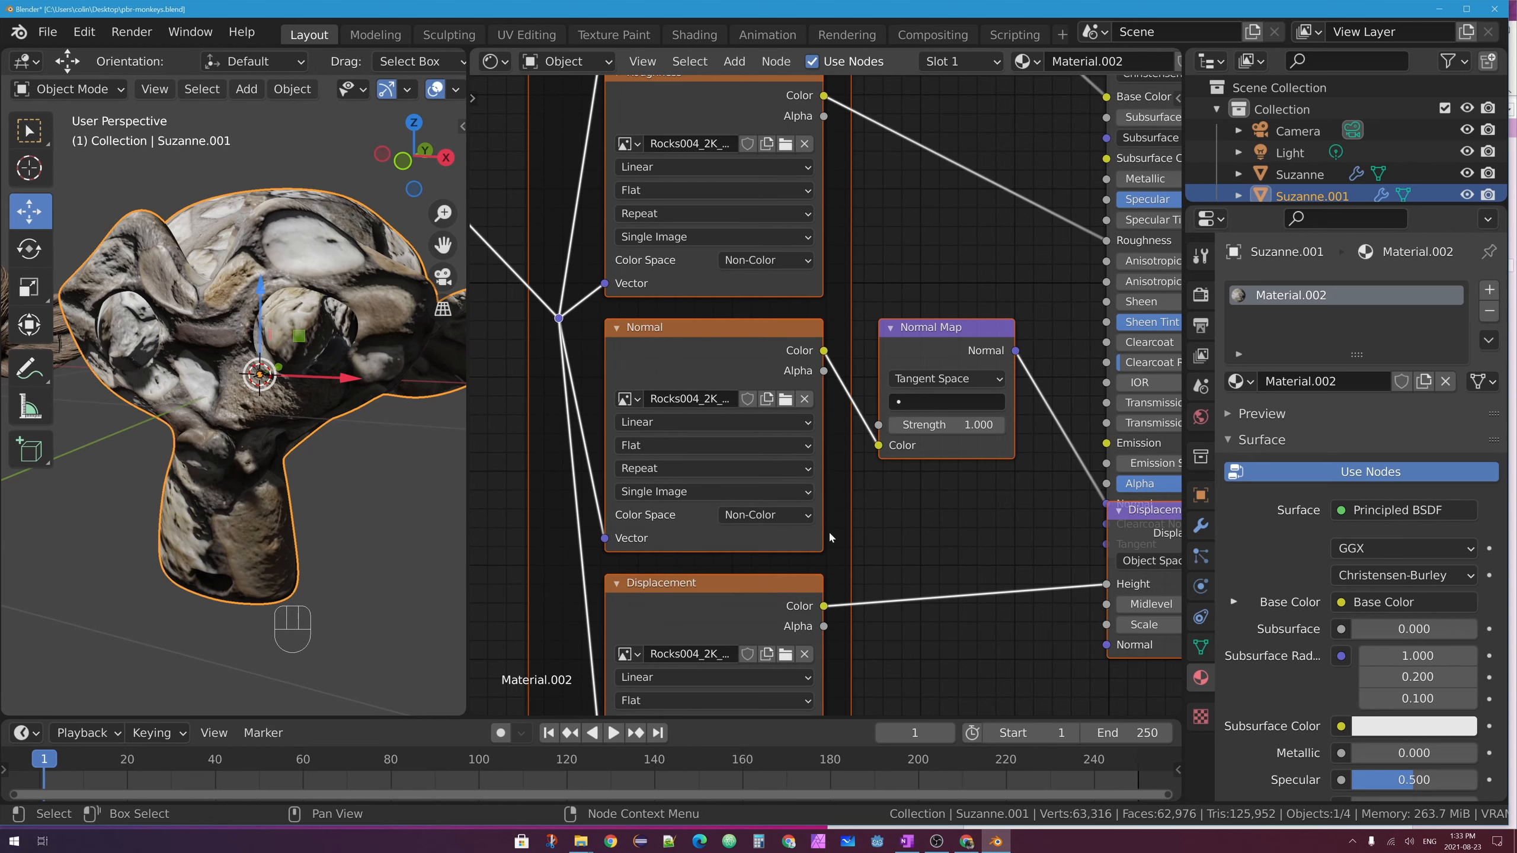
# Move the overlapping Displacement node out from behind the Principled BSDF node into the free space below it
pyautogui.moveTo(914, 325); pyautogui.dragTo(908, 315)
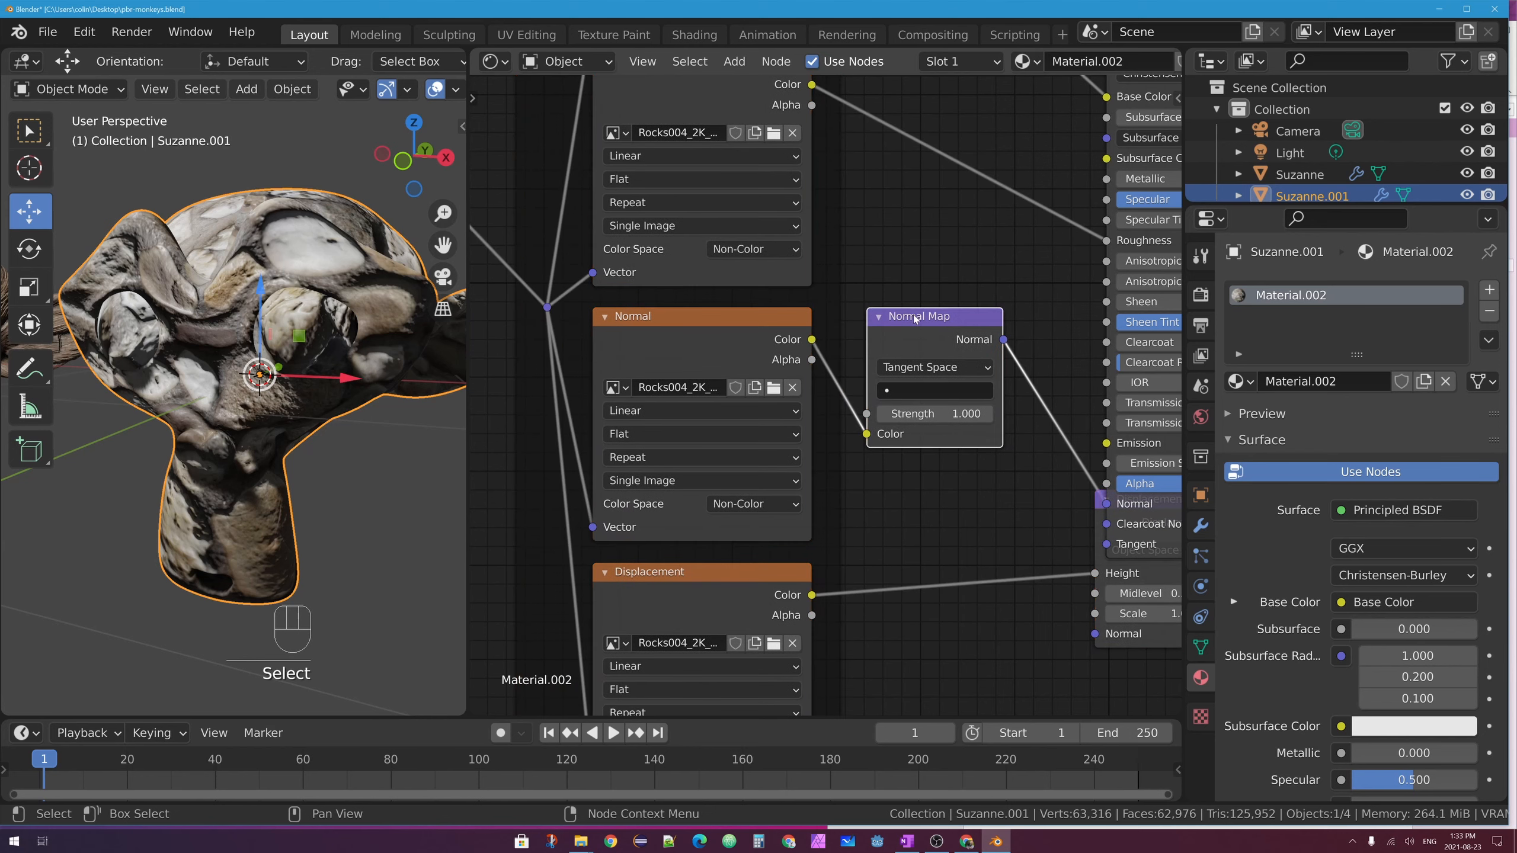
pyautogui.moveTo(1133, 512); pyautogui.dragTo(982, 457, button='middle')
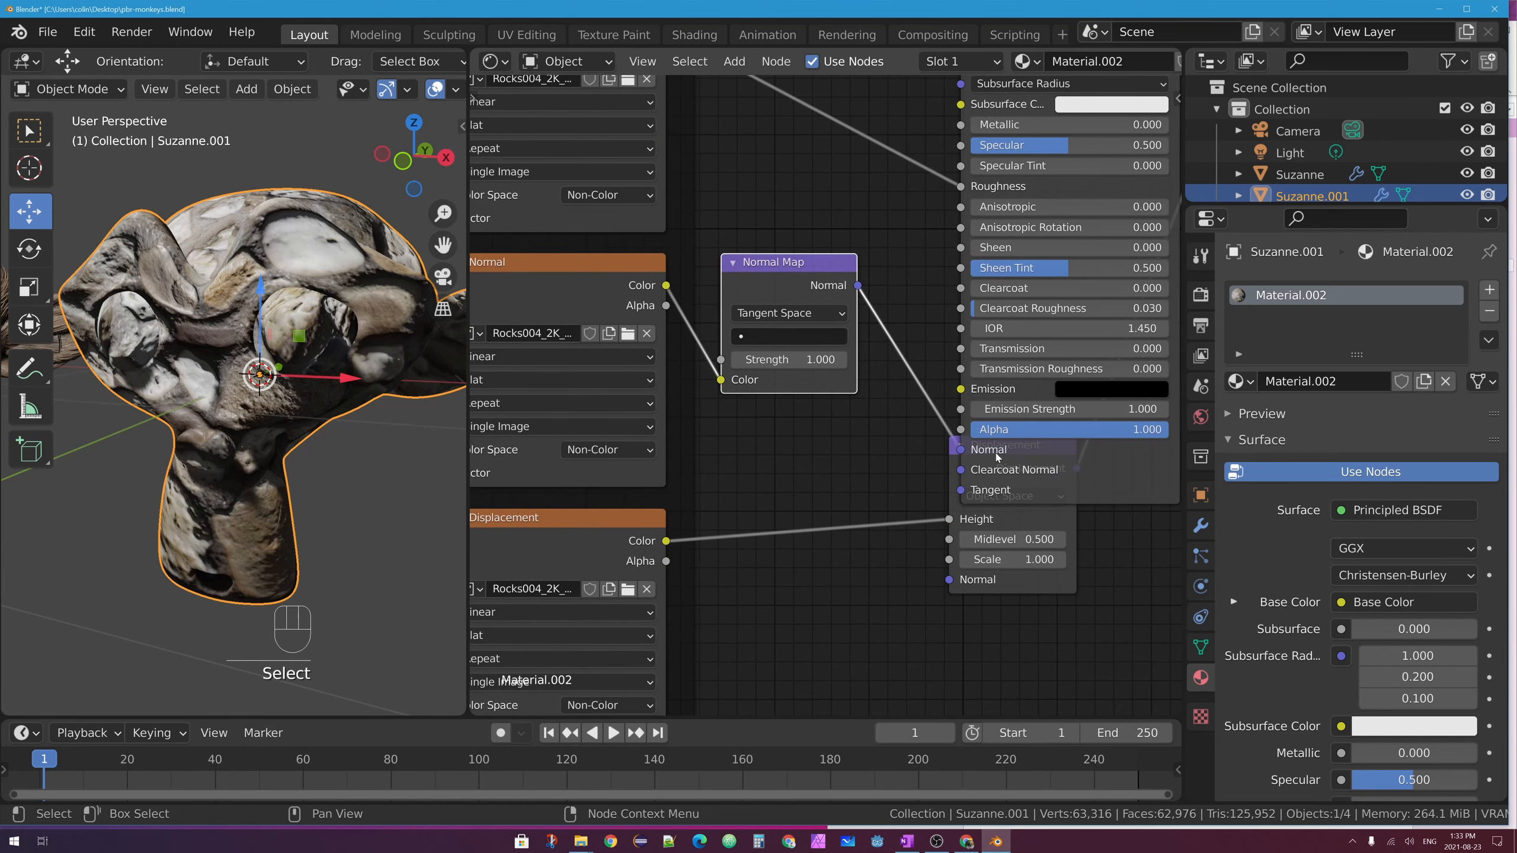
pyautogui.moveTo(996, 457); pyautogui.dragTo(1067, 577)
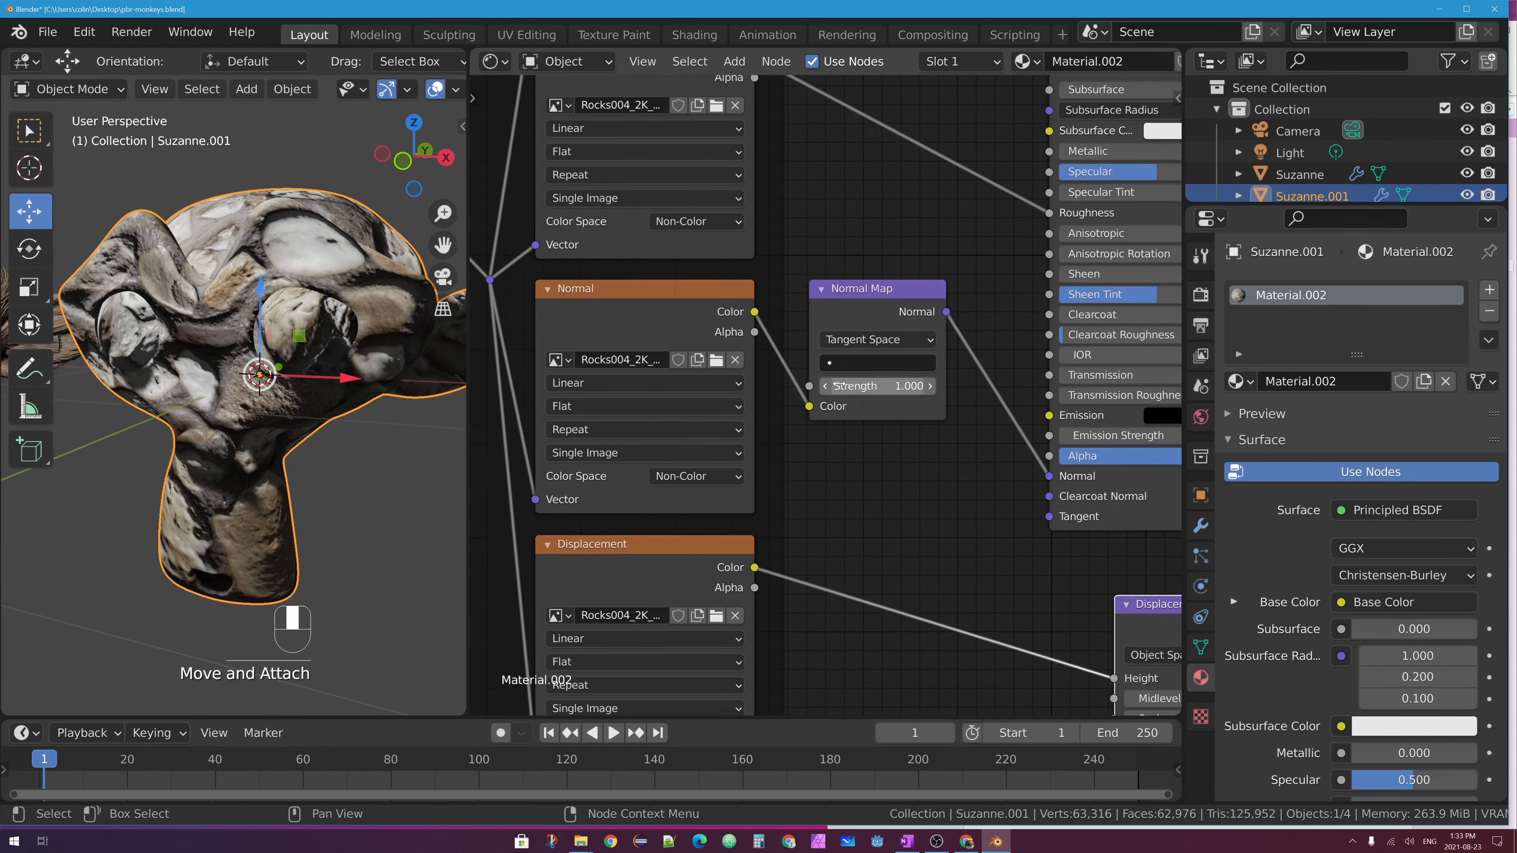
# Try UVMap as the Normal Map node's UV map and clear the field again
pyautogui.moveTo(755, 339); pyautogui.dragTo(842, 364, button='middle')
pyautogui.click(842, 362)
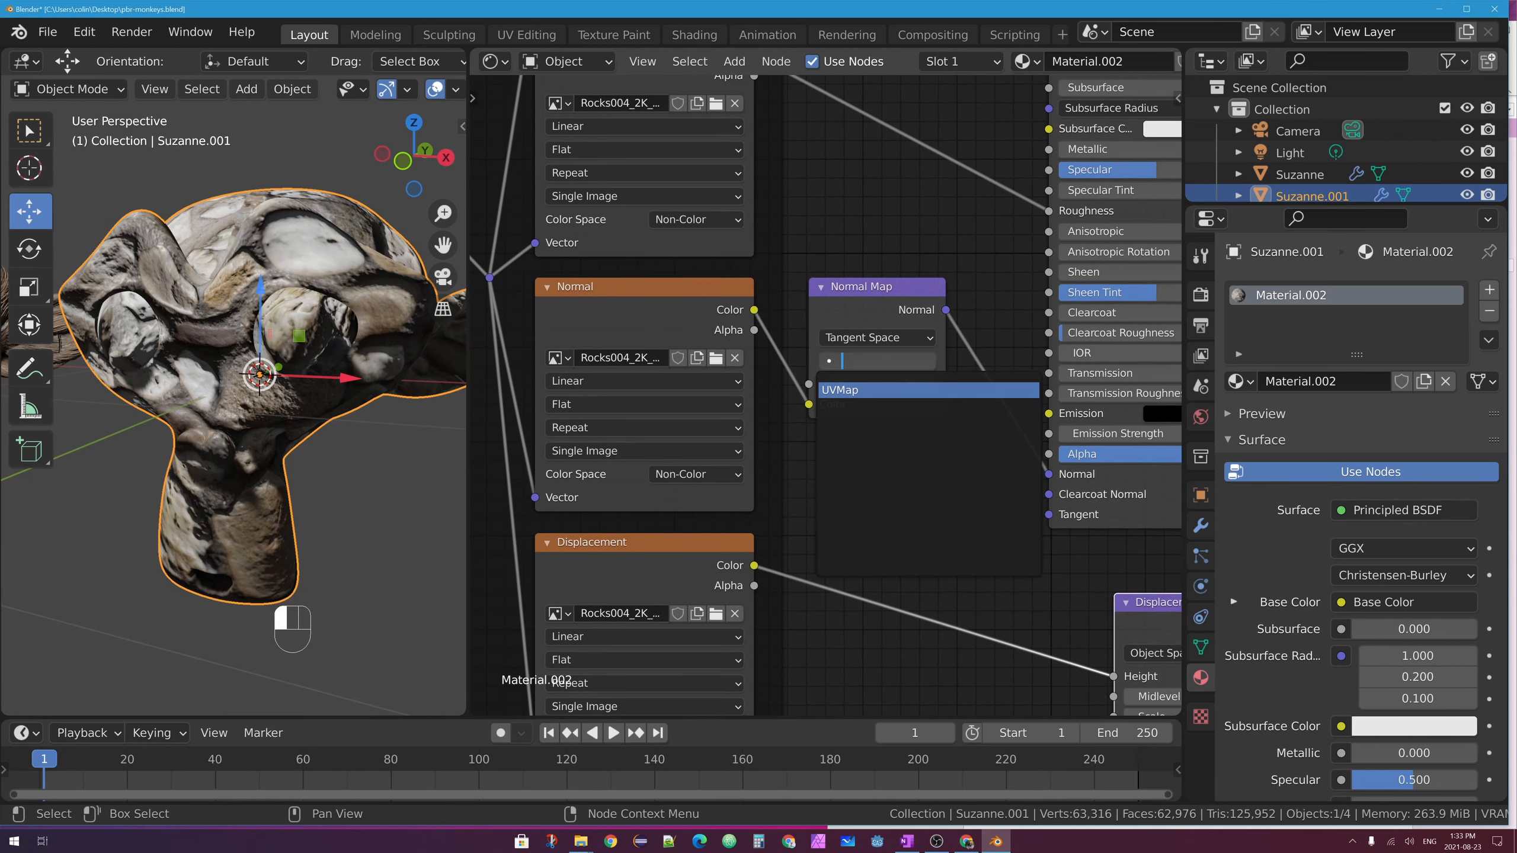
pyautogui.click(848, 391)
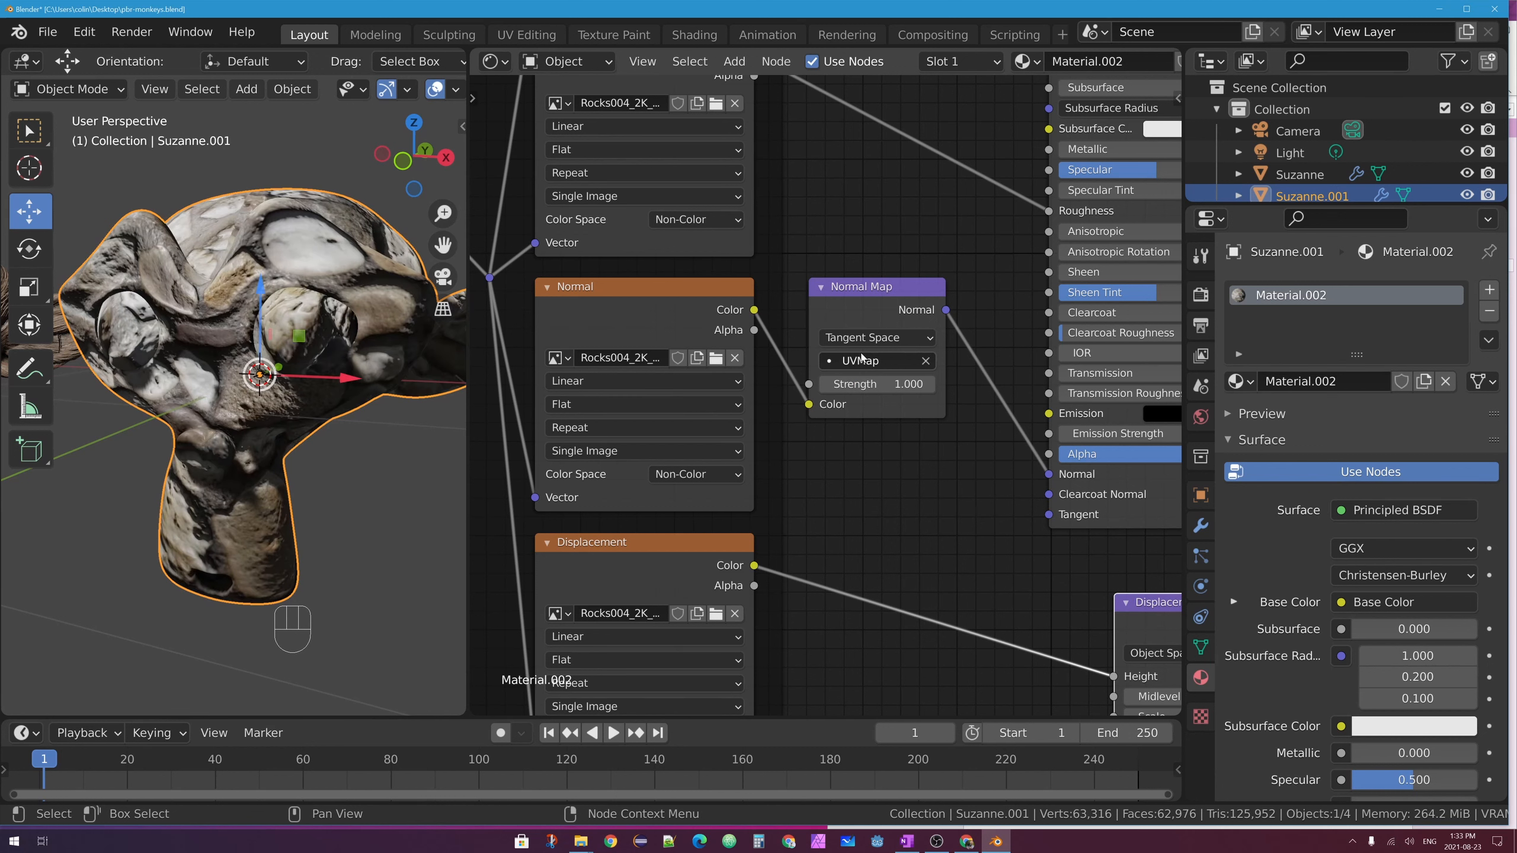
pyautogui.click(925, 361)
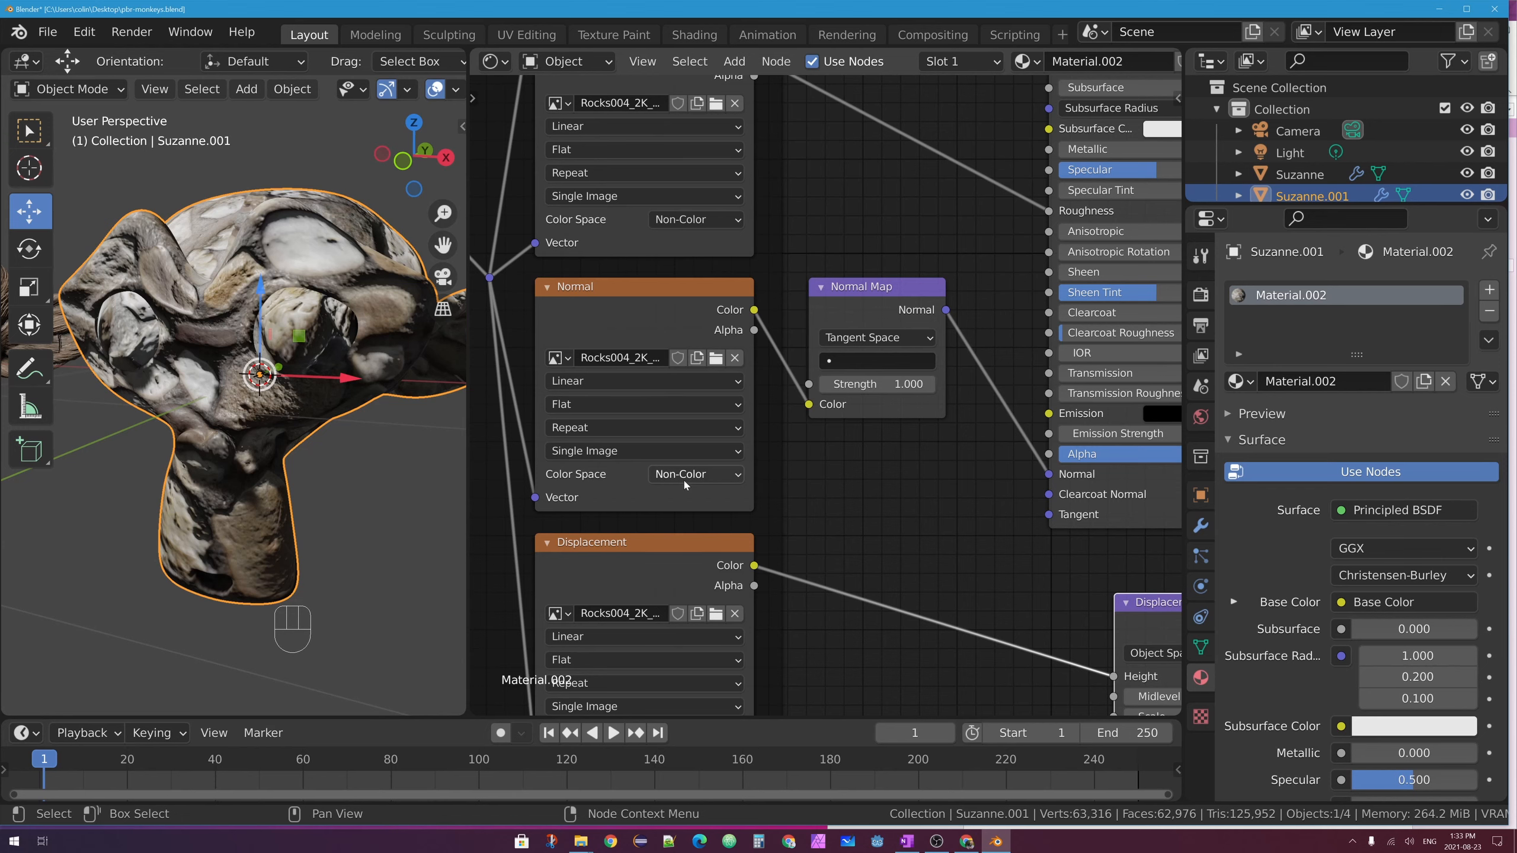
# Check the image assigned to the Displacement texture node, keeping Rocks004_2K_Displacement.jpg and its Non-Color space
pyautogui.moveTo(611, 578); pyautogui.dragTo(731, 366, button='middle')
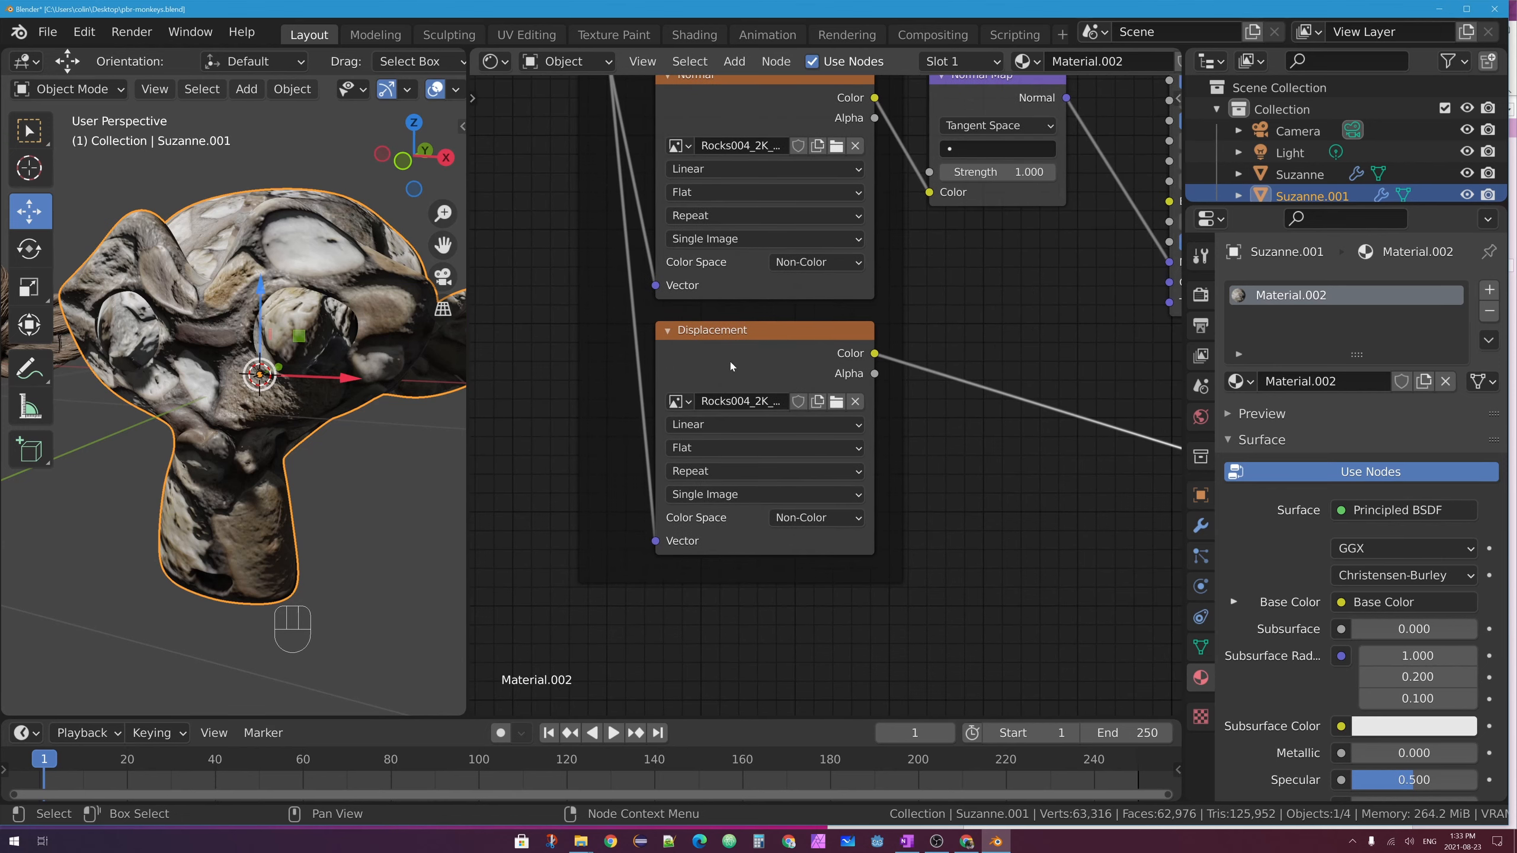
pyautogui.scroll(-3, 830, 375)
pyautogui.scroll(1, 842, 347)
pyautogui.moveTo(841, 347); pyautogui.dragTo(989, 272, button='middle')
pyautogui.scroll(2, 778, 348)
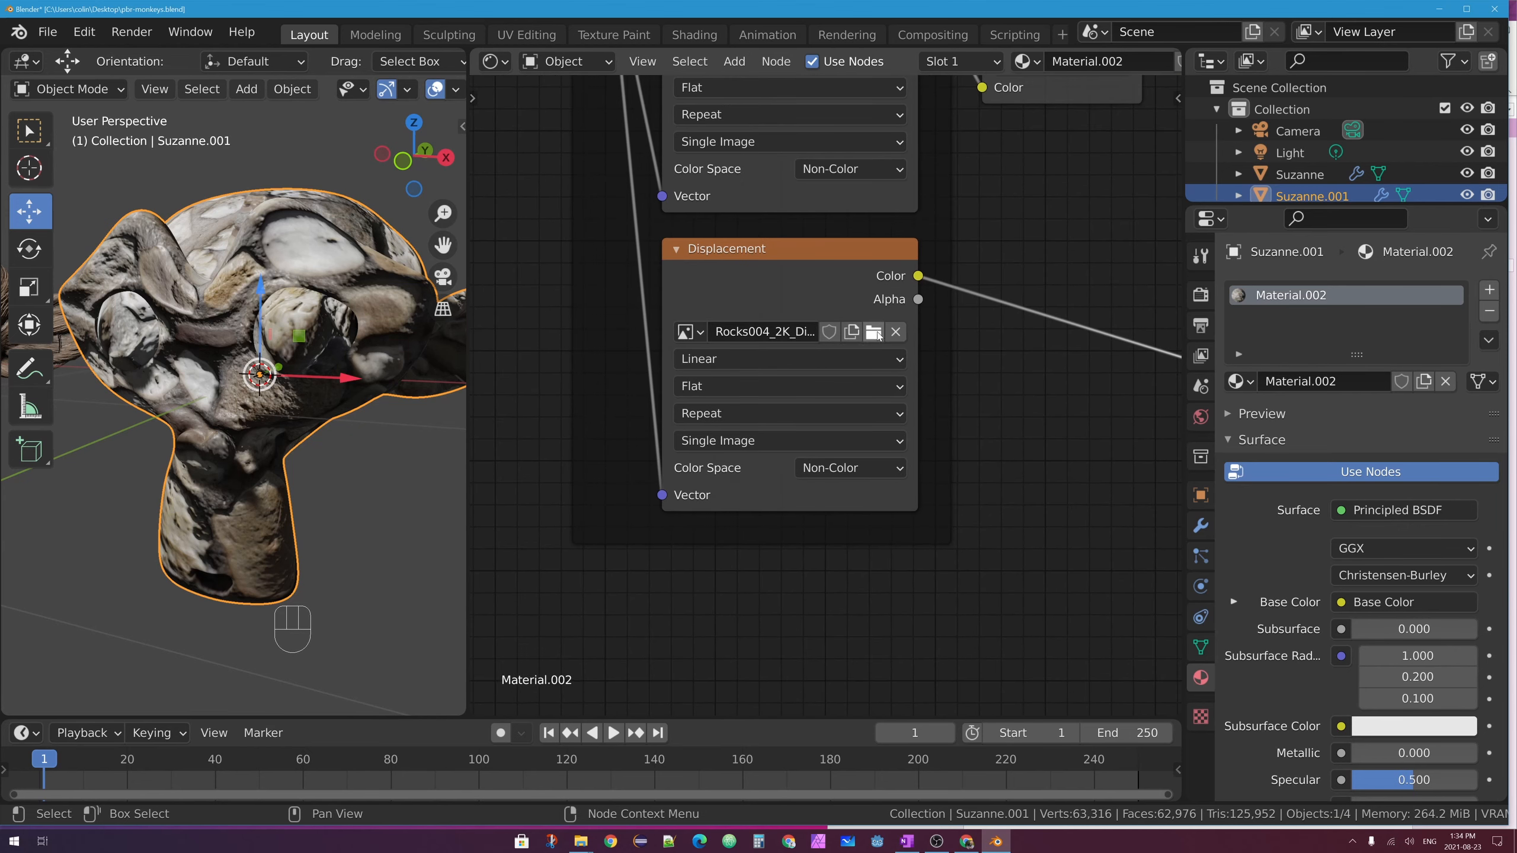
pyautogui.click(690, 332)
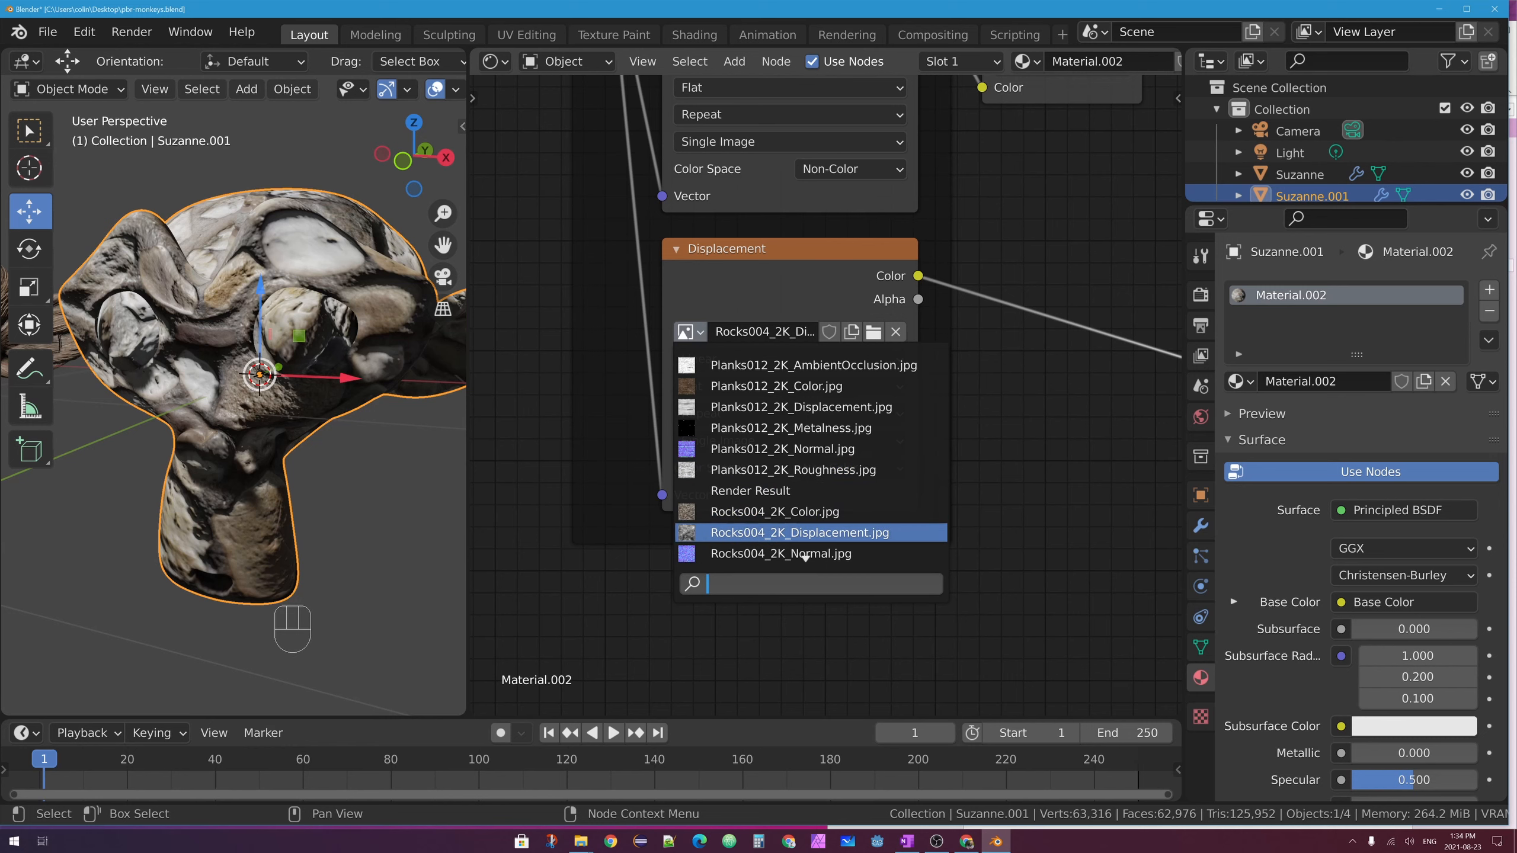
pyautogui.click(801, 532)
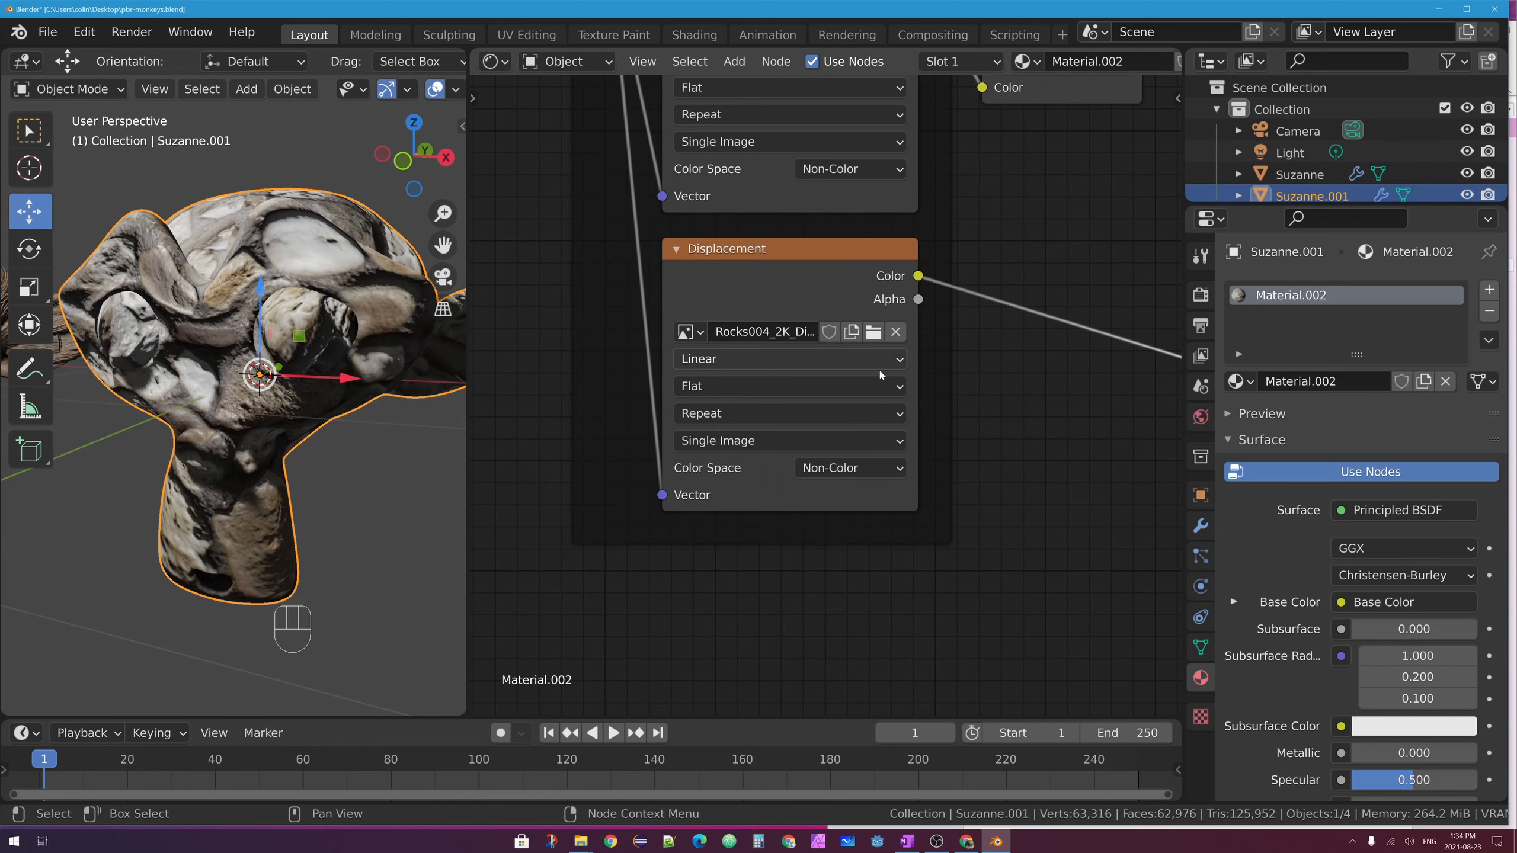
# Align the Displacement node directly beneath the Principled BSDF and reposition the Material Output node beside the shader
pyautogui.moveTo(926, 323); pyautogui.dragTo(814, 355, button='middle')
pyautogui.moveTo(1011, 340); pyautogui.dragTo(960, 337)
pyautogui.scroll(-2, 1029, 271)
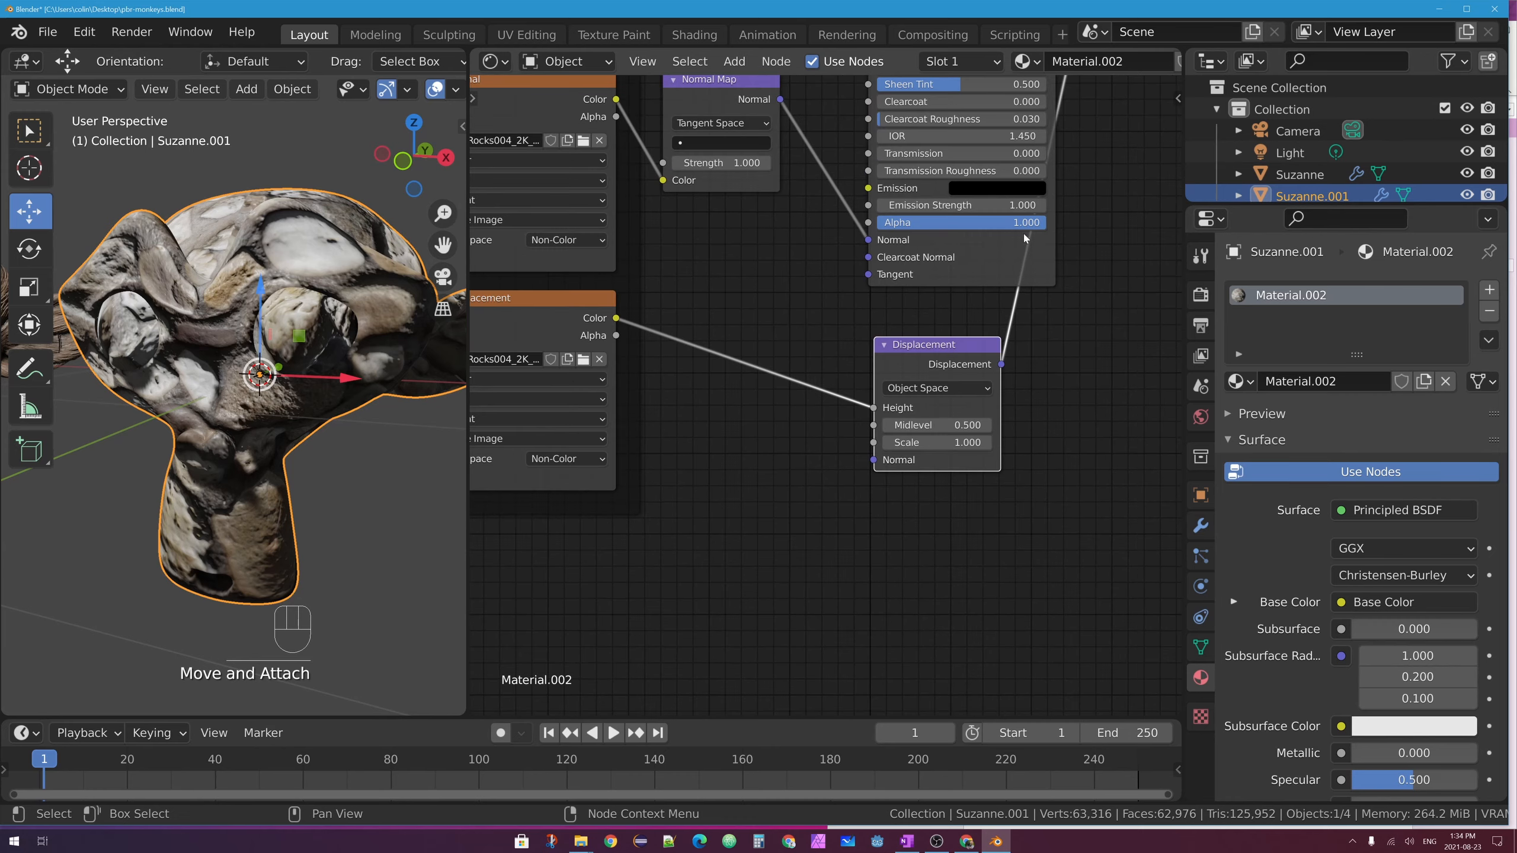
pyautogui.scroll(1, 801, 250)
pyautogui.moveTo(784, 245); pyautogui.dragTo(801, 250, button='middle')
pyautogui.moveTo(801, 250); pyautogui.dragTo(862, 223)
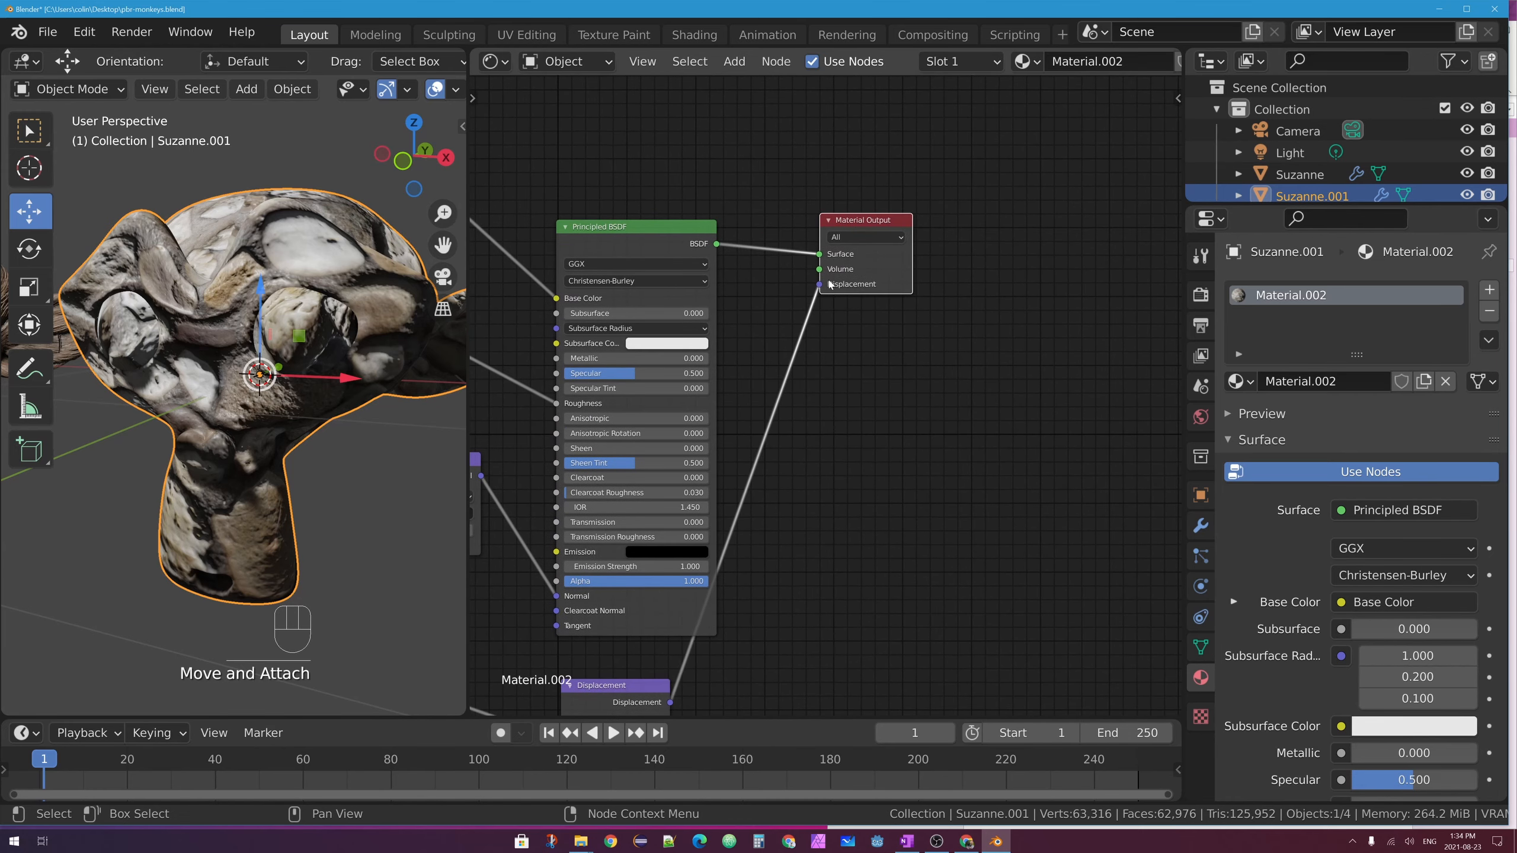
# Disconnect the Displacement input of the Material Output and delete the Displacement vector node
pyautogui.moveTo(819, 284); pyautogui.dragTo(793, 364)
pyautogui.moveTo(793, 364); pyautogui.dragTo(971, 264, button='middle')
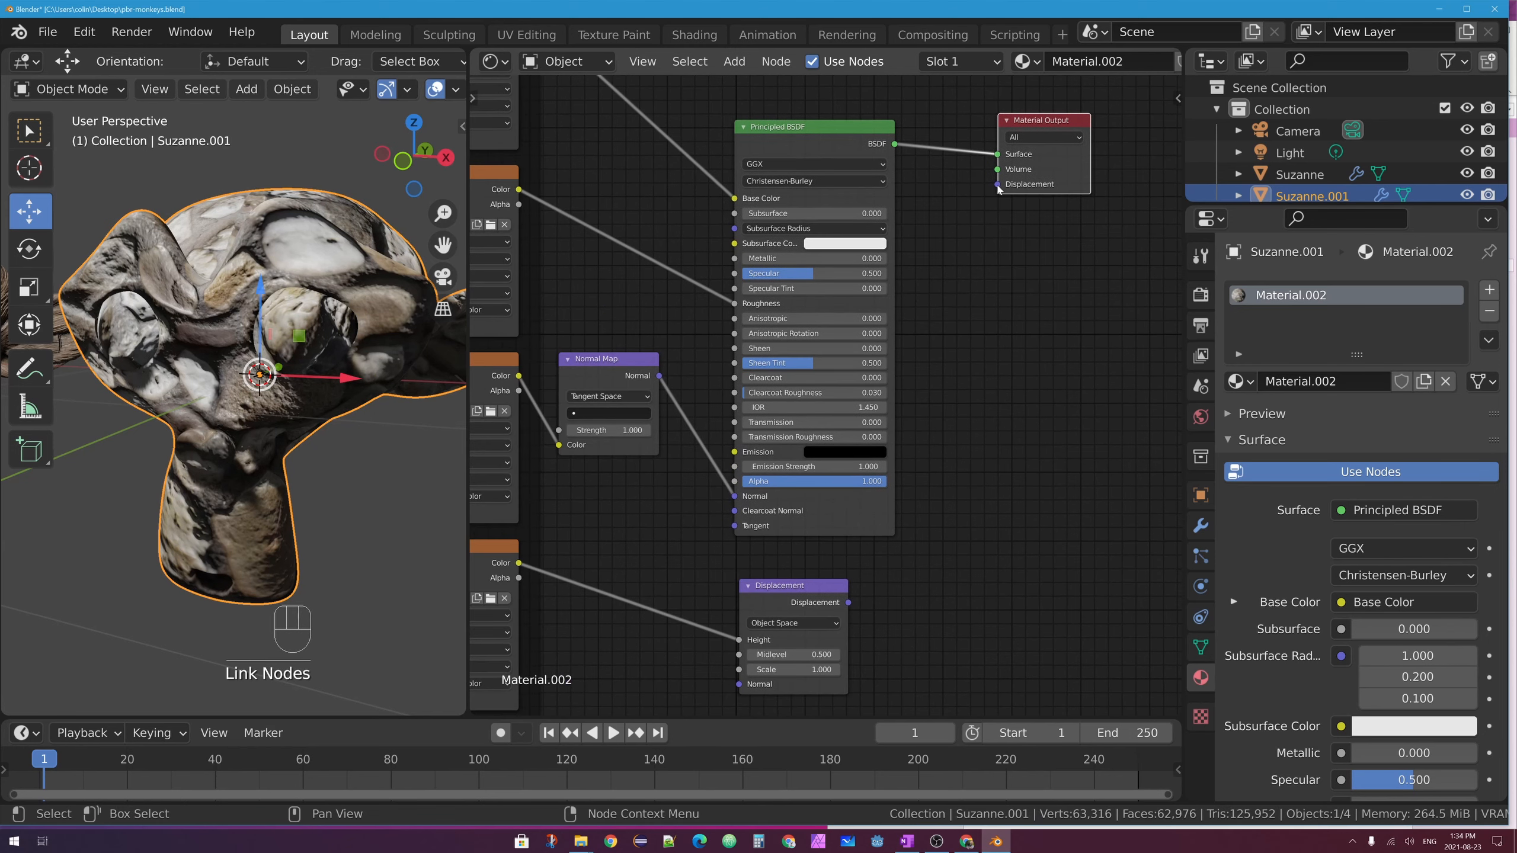
pyautogui.moveTo(767, 526); pyautogui.dragTo(980, 499, button='middle')
pyautogui.moveTo(1173, 192); pyautogui.dragTo(864, 338, button='middle')
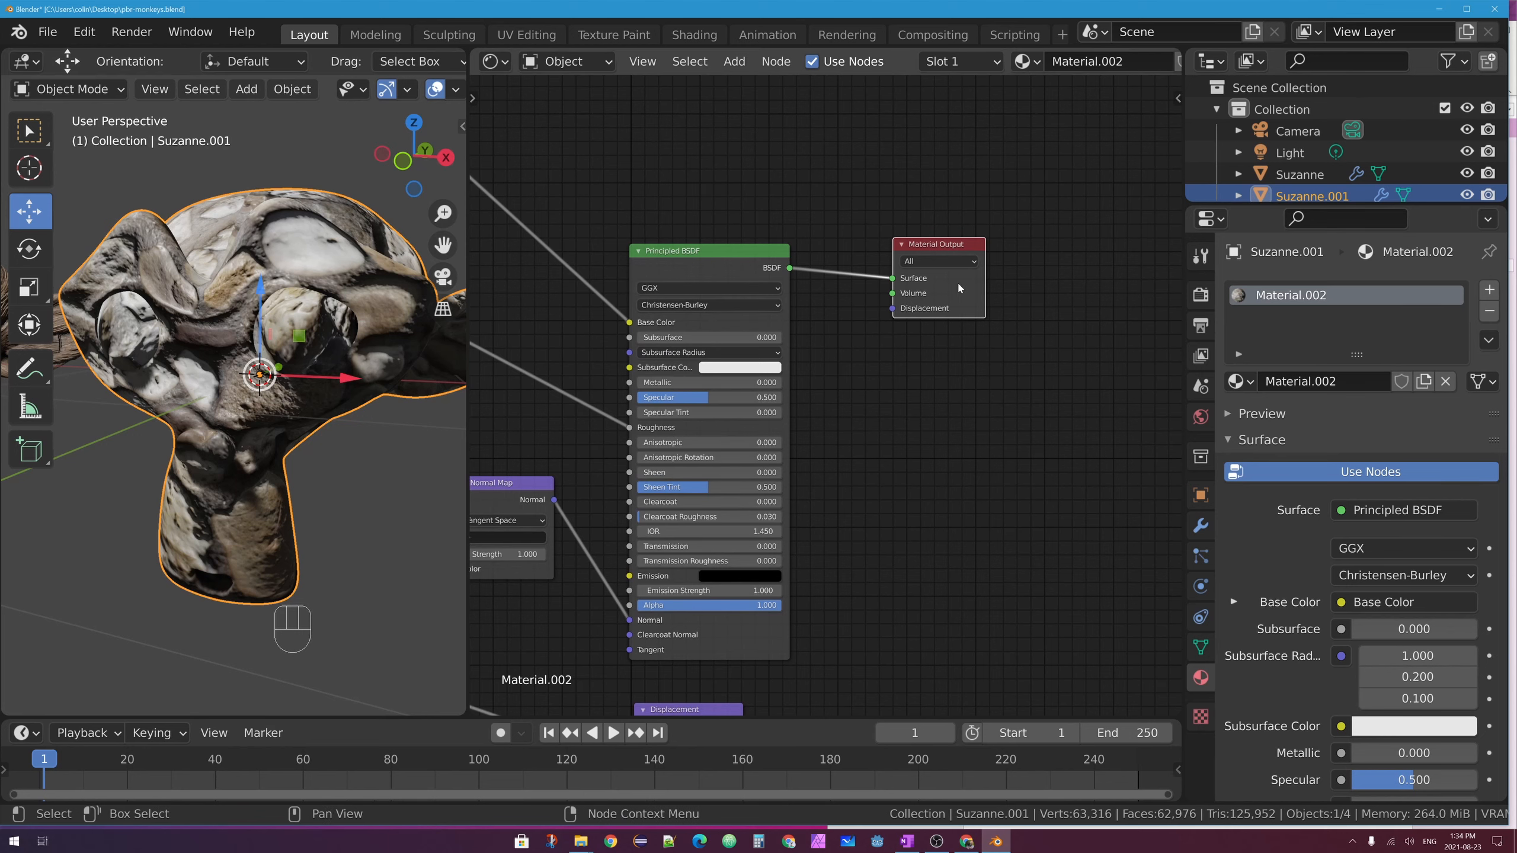
pyautogui.moveTo(567, 706); pyautogui.dragTo(896, 426, button='middle')
pyautogui.click(969, 457)
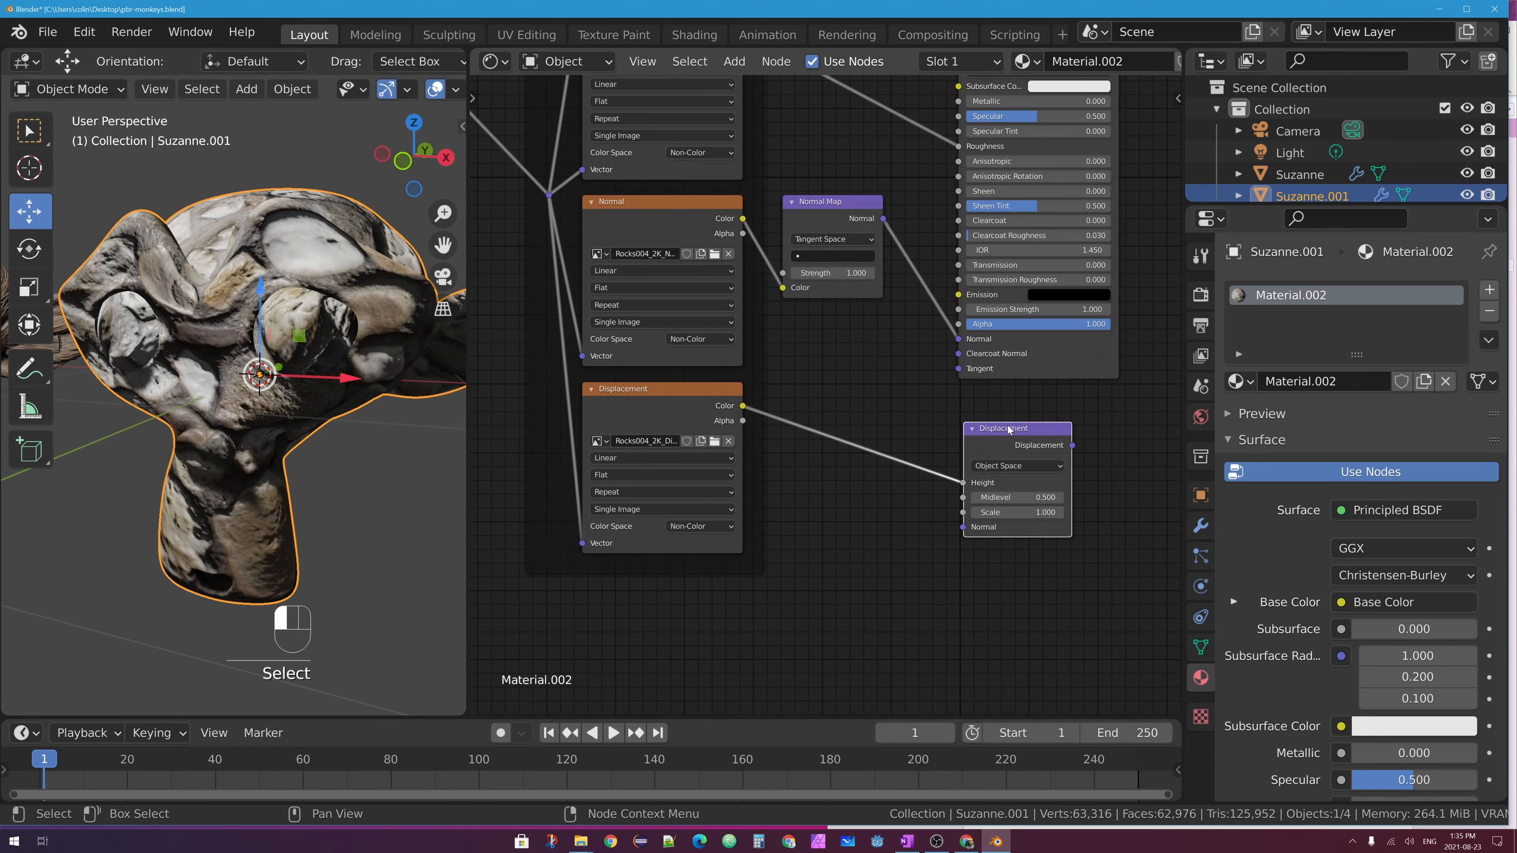
pyautogui.press('Delete')
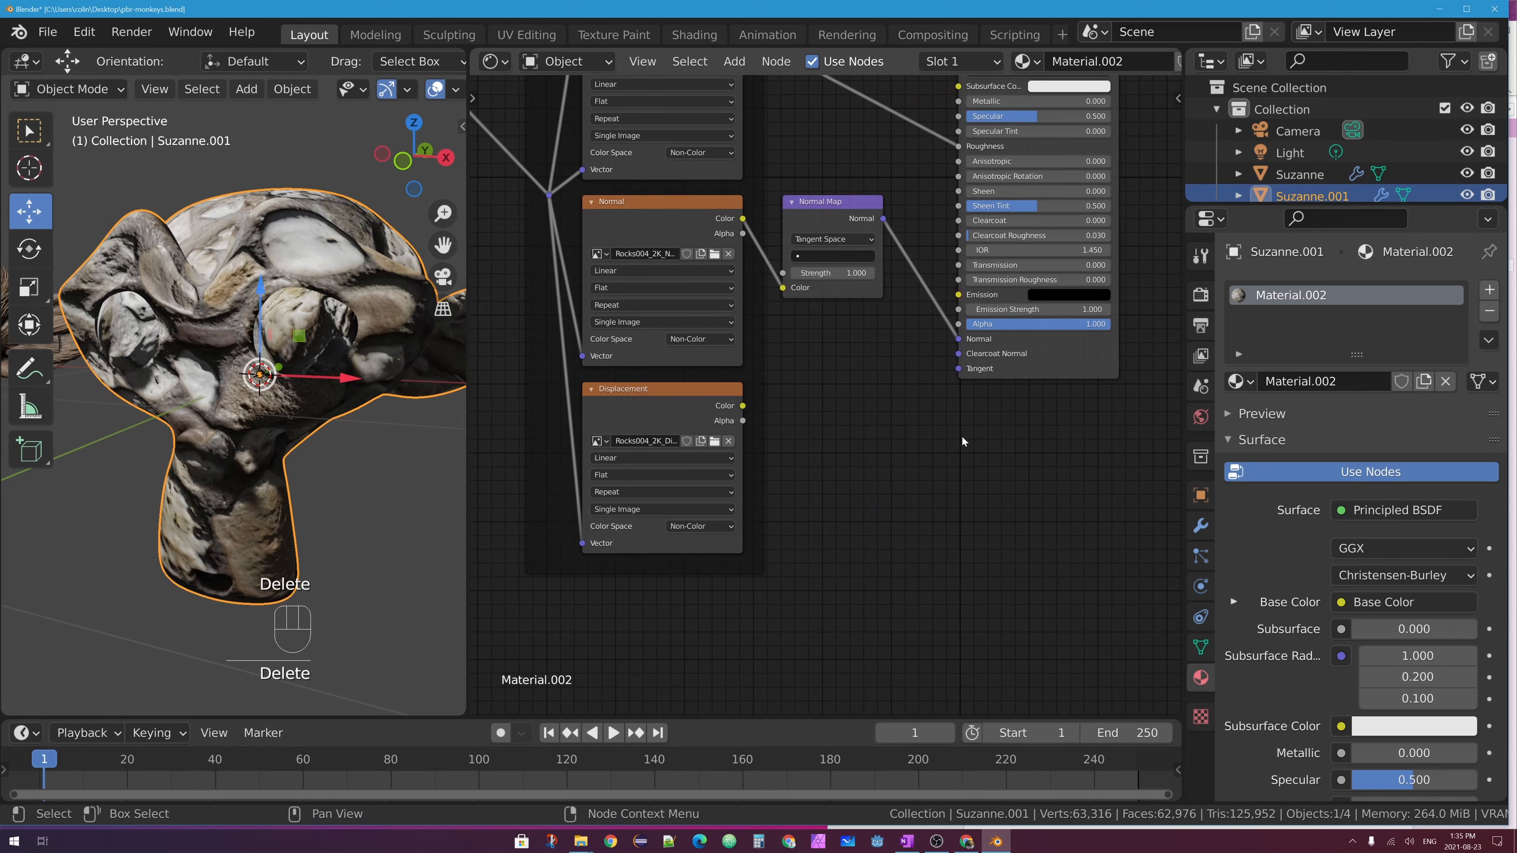
# Move the frame holding the four image texture nodes slightly closer to the Mapping node
pyautogui.moveTo(632, 167); pyautogui.dragTo(765, 390, button='middle')
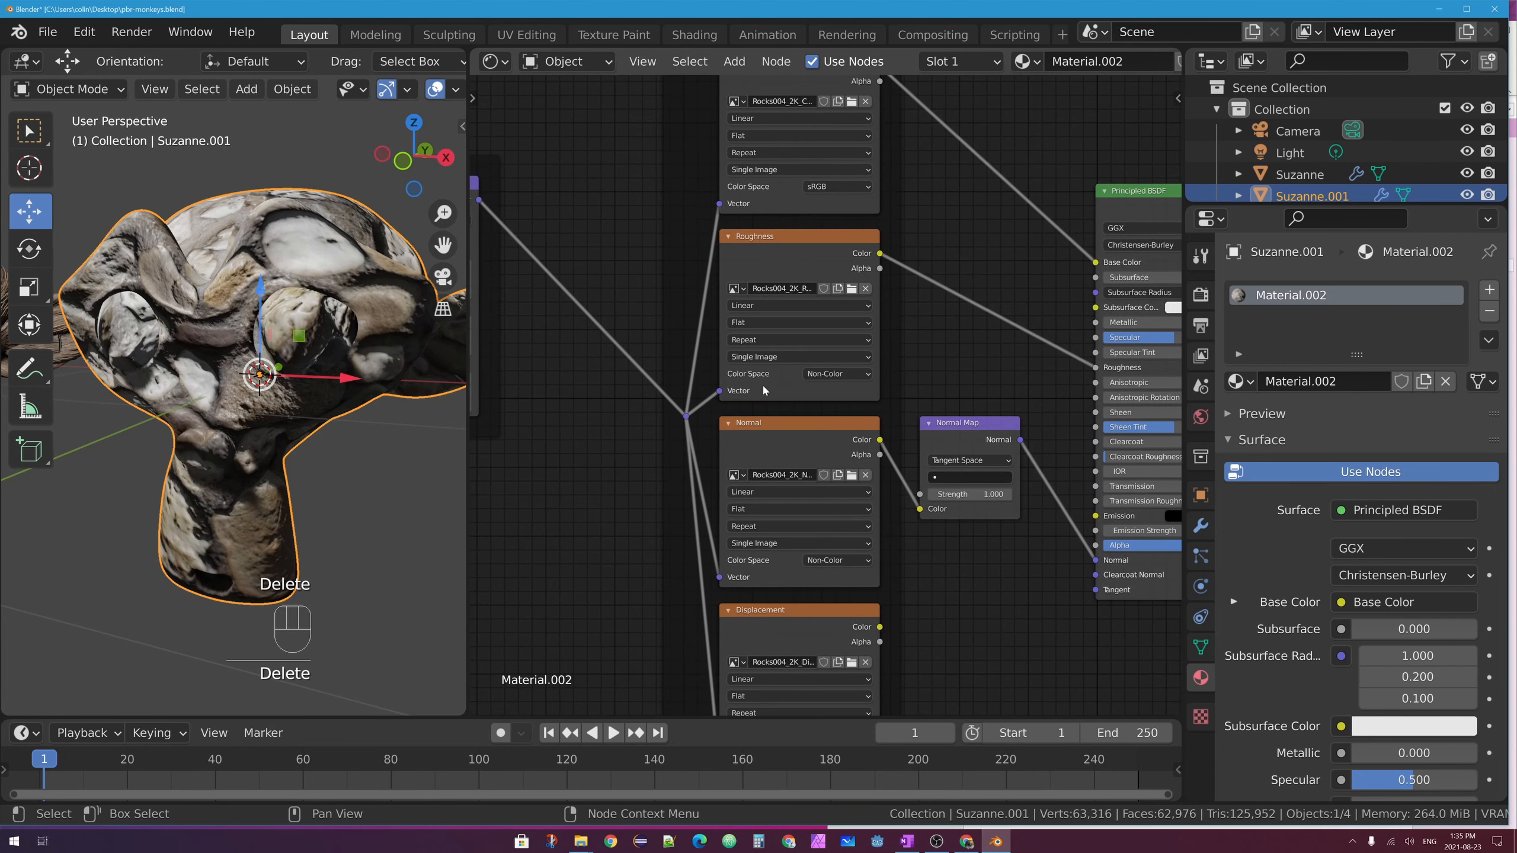
pyautogui.scroll(-5, 784, 284)
pyautogui.moveTo(784, 287); pyautogui.dragTo(919, 311, button='middle')
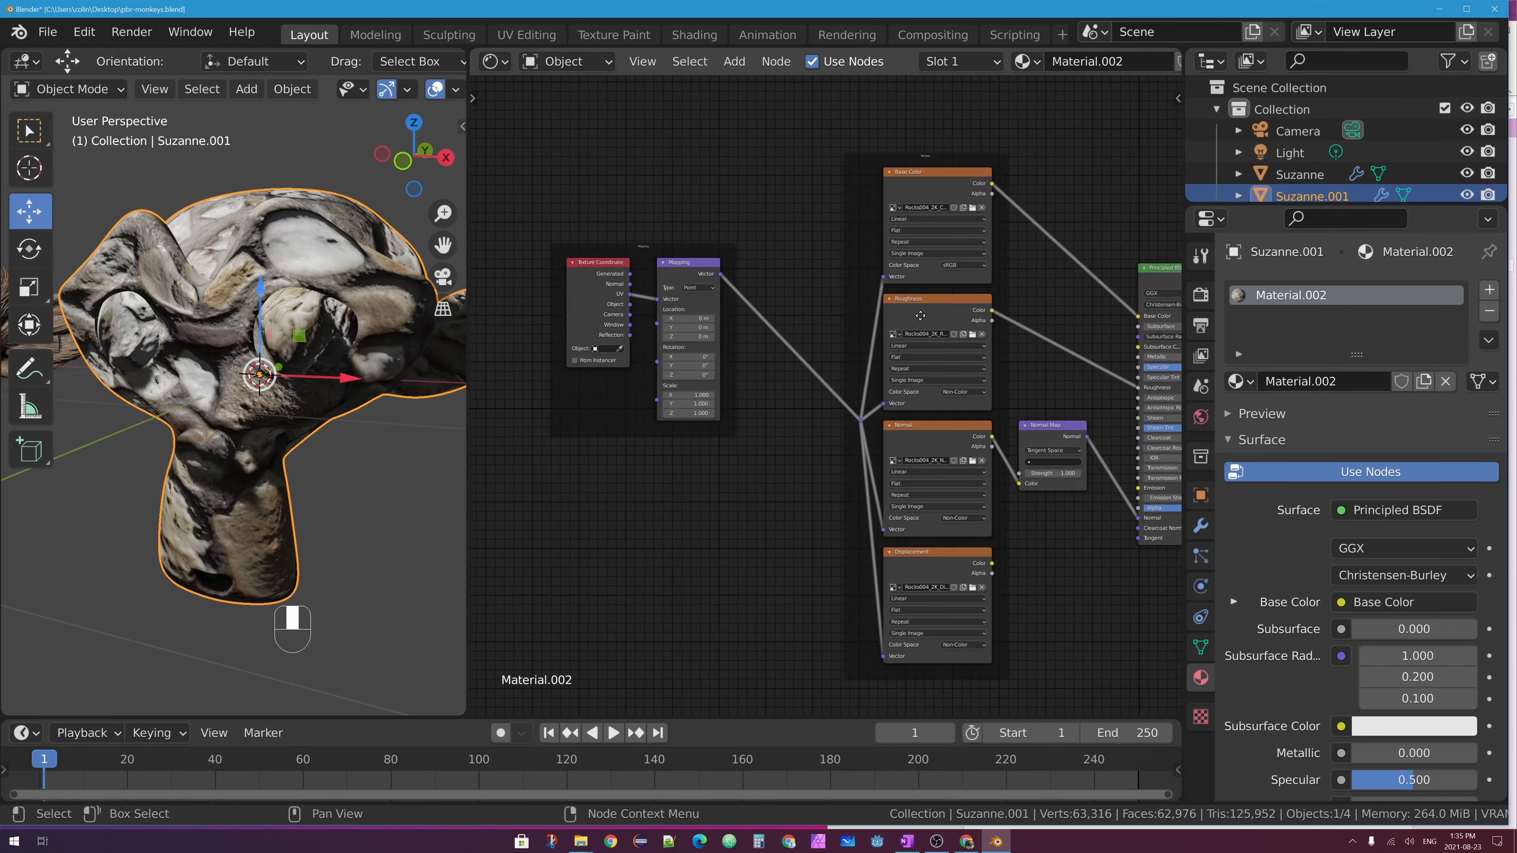
pyautogui.click(875, 164)
pyautogui.moveTo(855, 145); pyautogui.dragTo(825, 153)
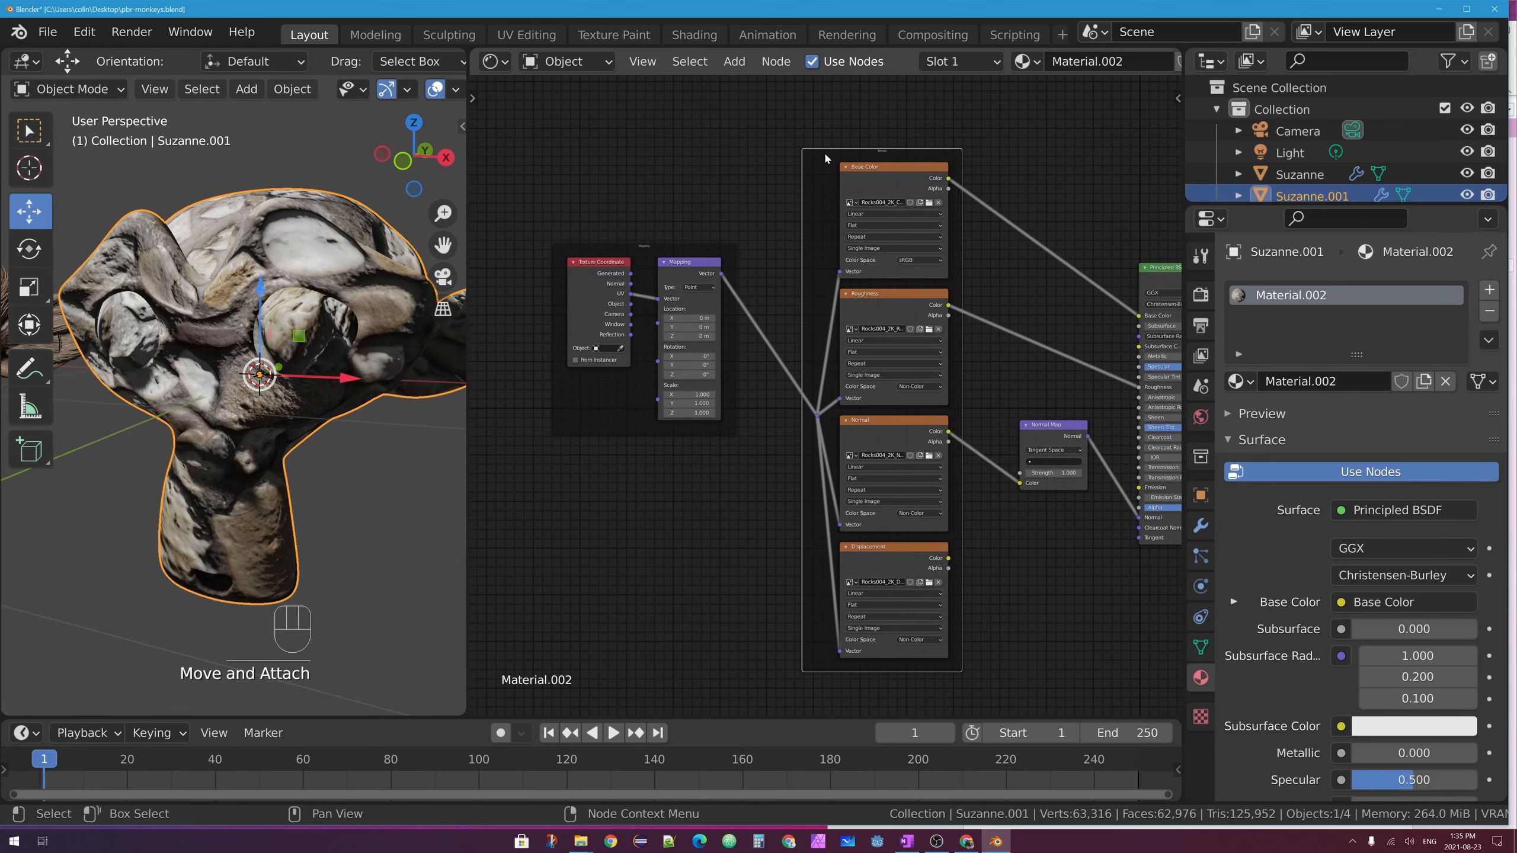
# Try adding and enlarging an empty layout frame above the Texture Coordinate and Mapping nodes, and delete it again
pyautogui.click(734, 61)
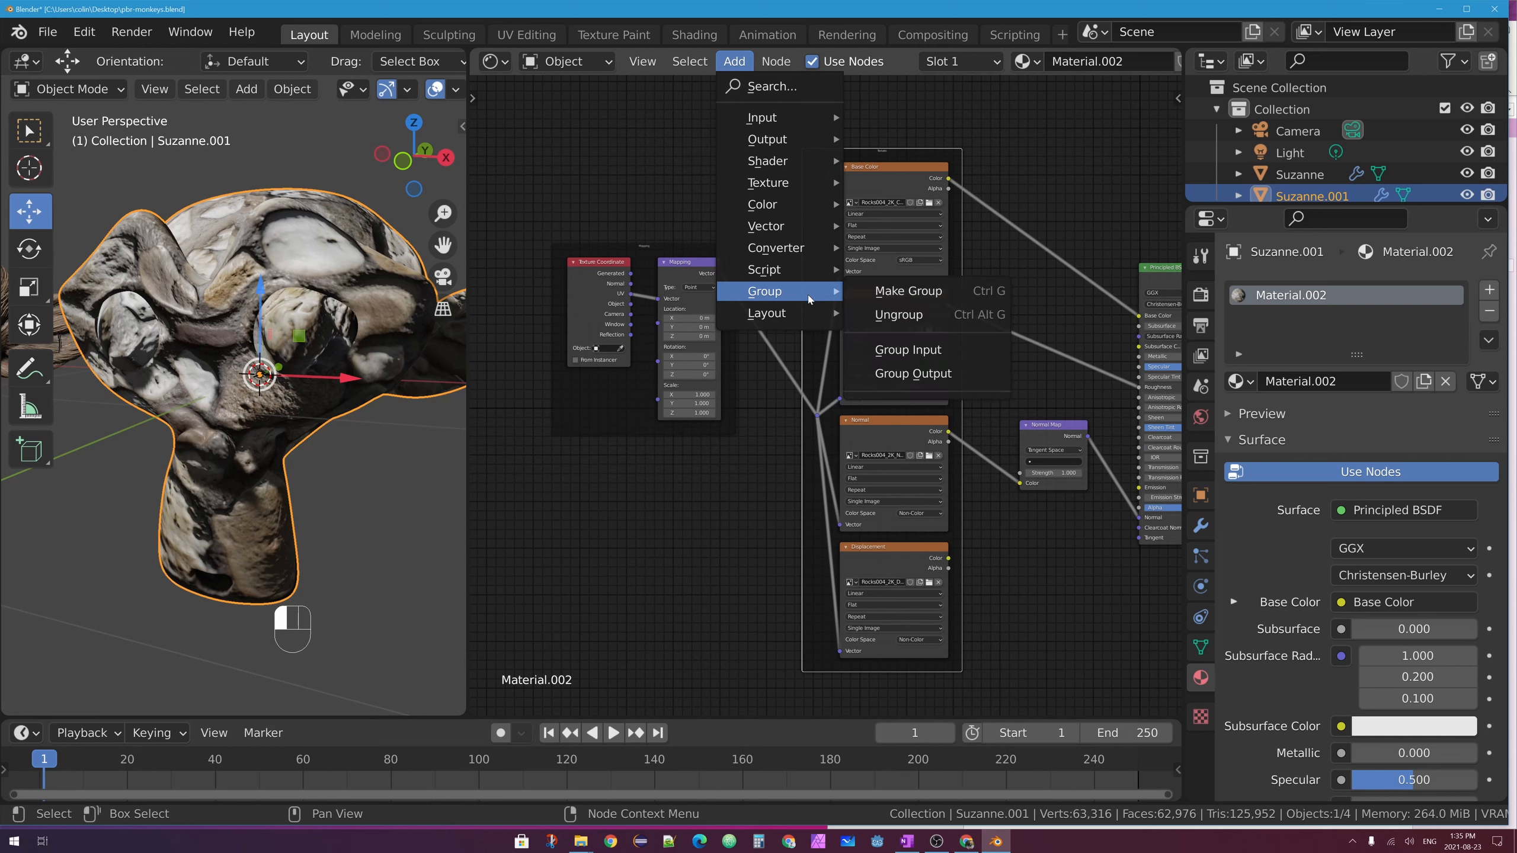
pyautogui.moveTo(809, 317)
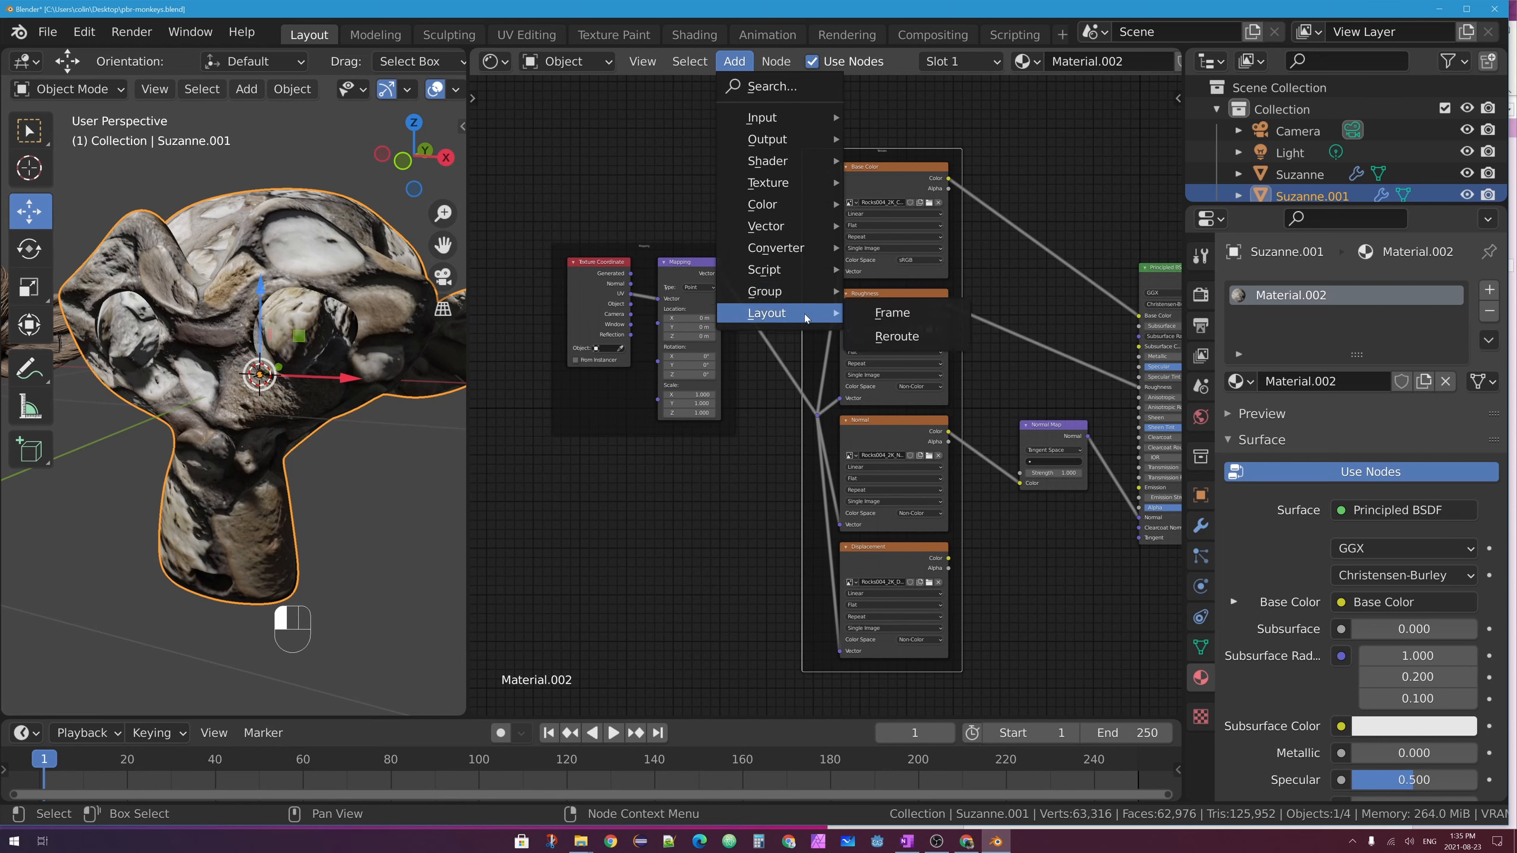
pyautogui.click(912, 316)
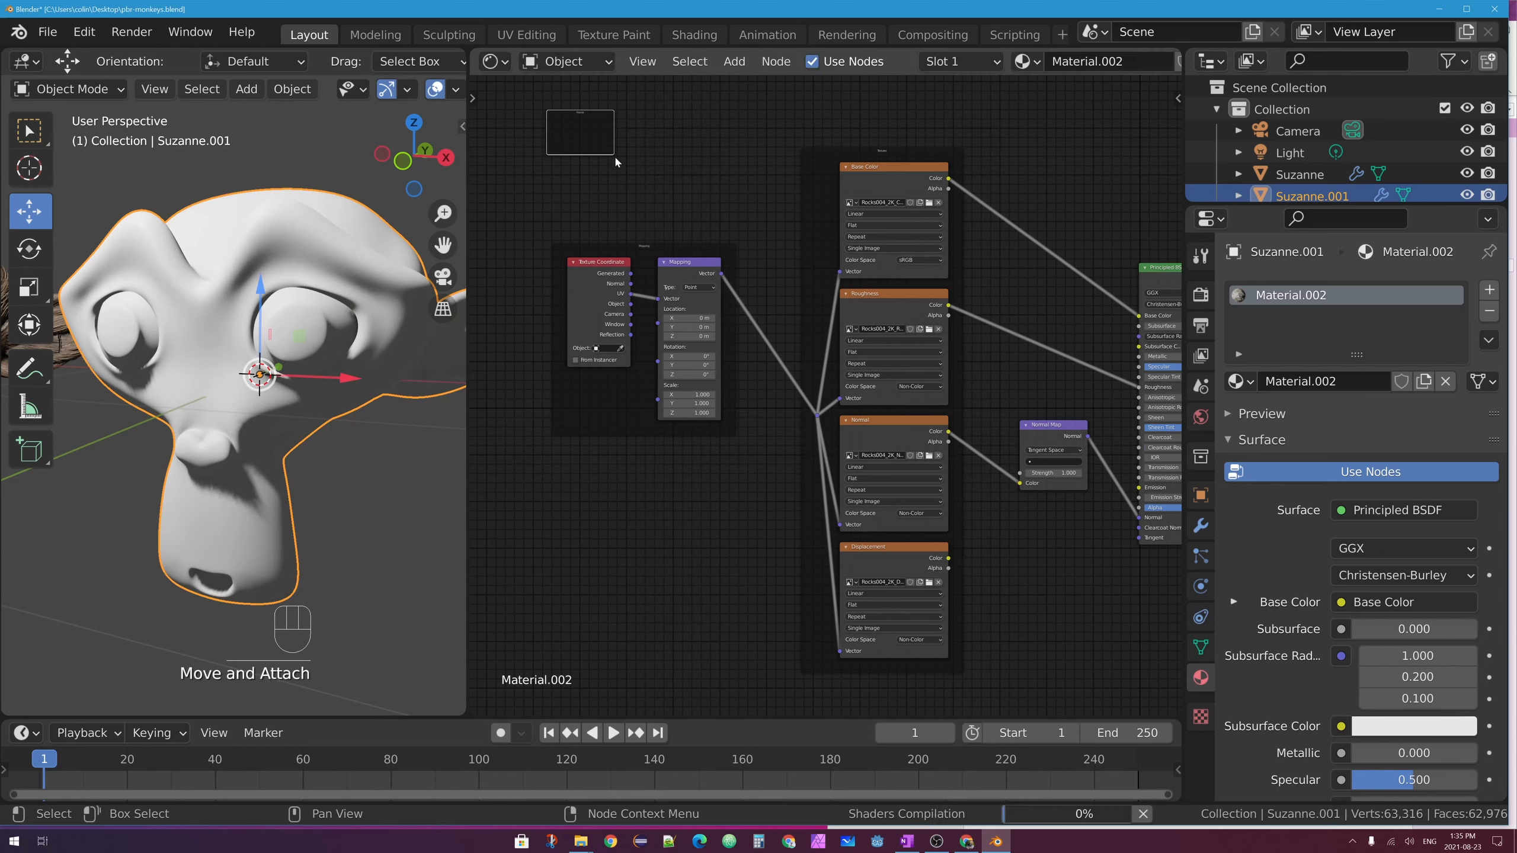
pyautogui.moveTo(616, 158); pyautogui.dragTo(634, 179)
pyautogui.moveTo(632, 179); pyautogui.dragTo(666, 217)
pyautogui.moveTo(900, 155); pyautogui.dragTo(874, 149)
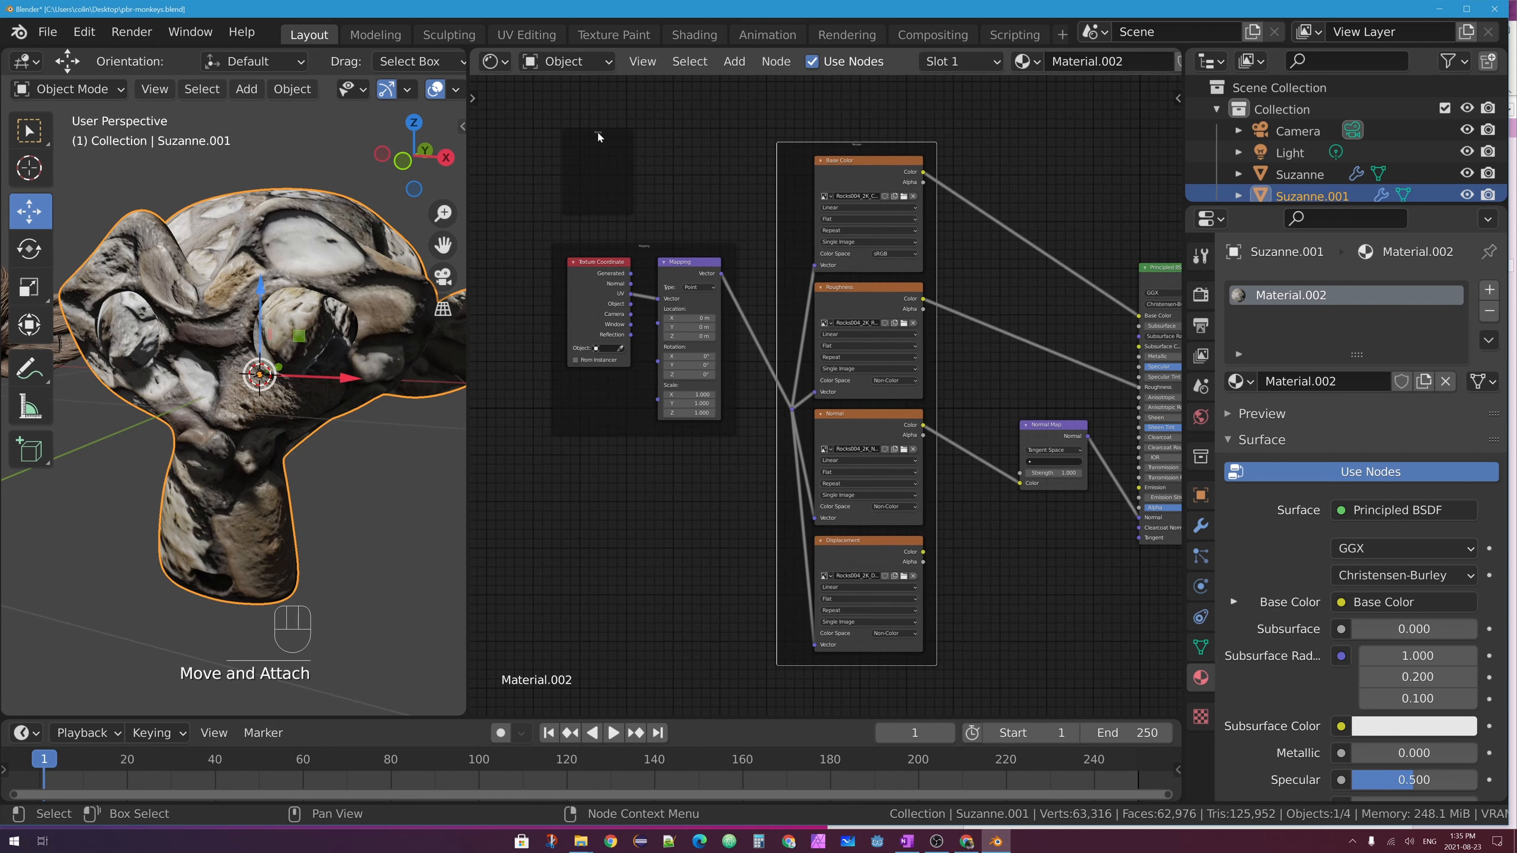
pyautogui.click(590, 140)
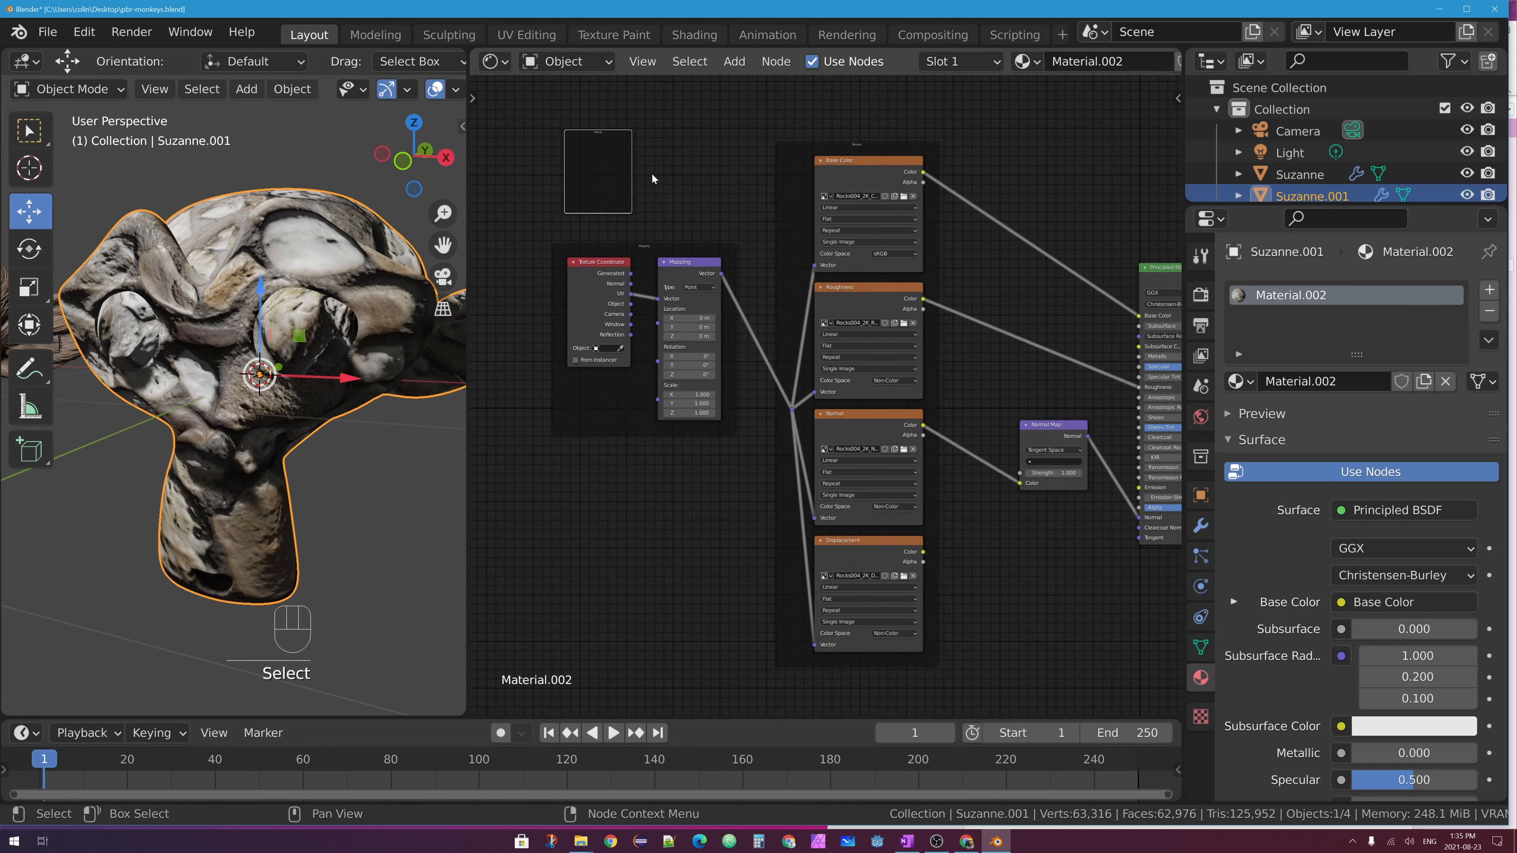
pyautogui.press('Delete')
# Delete the frame around the four image texture nodes and undo the deletion
pyautogui.click(811, 149)
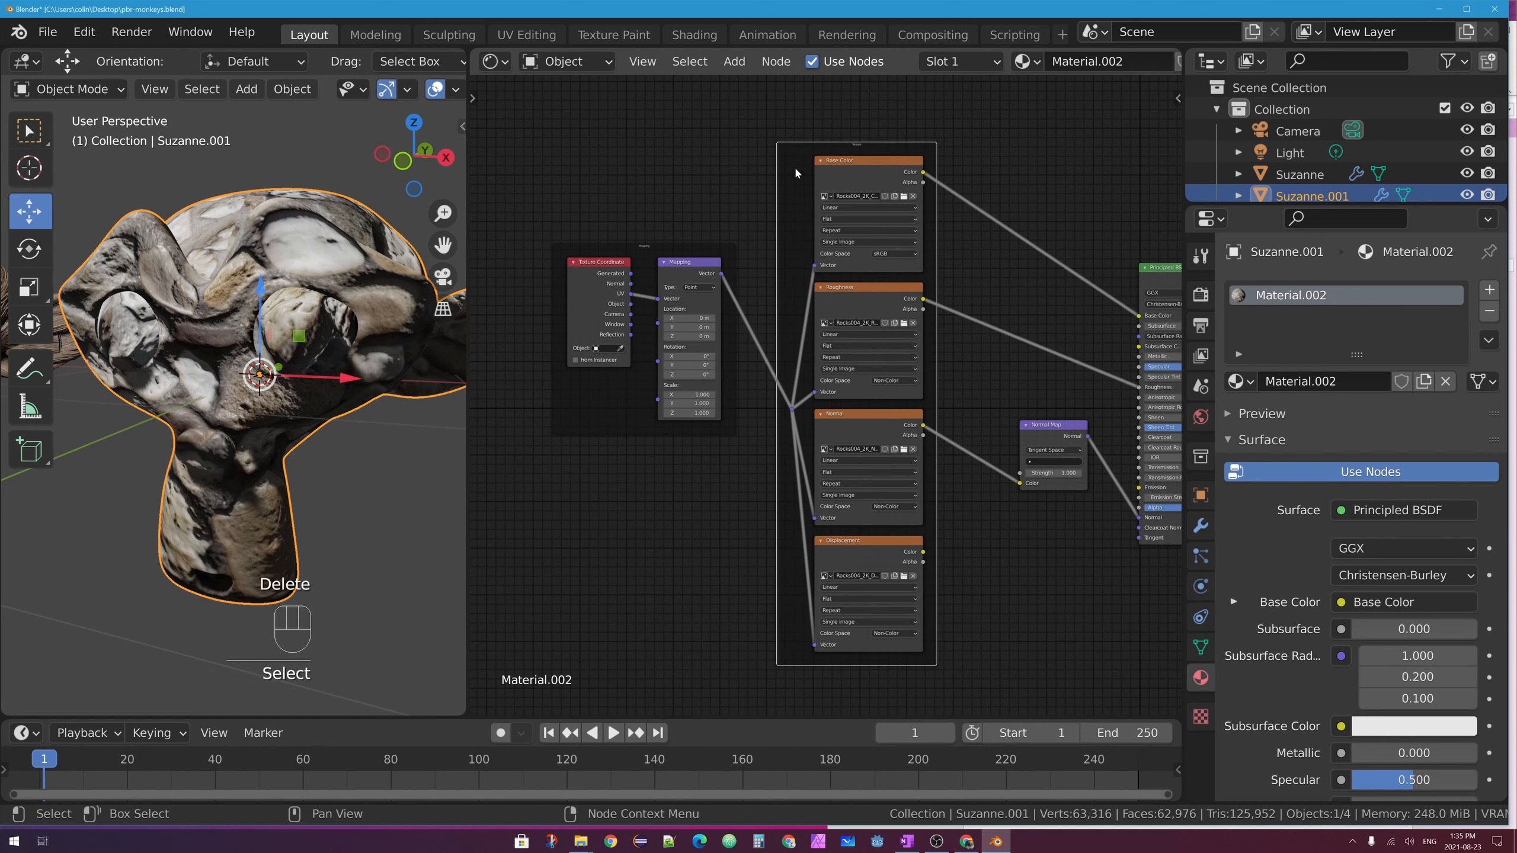
pyautogui.press('Delete')
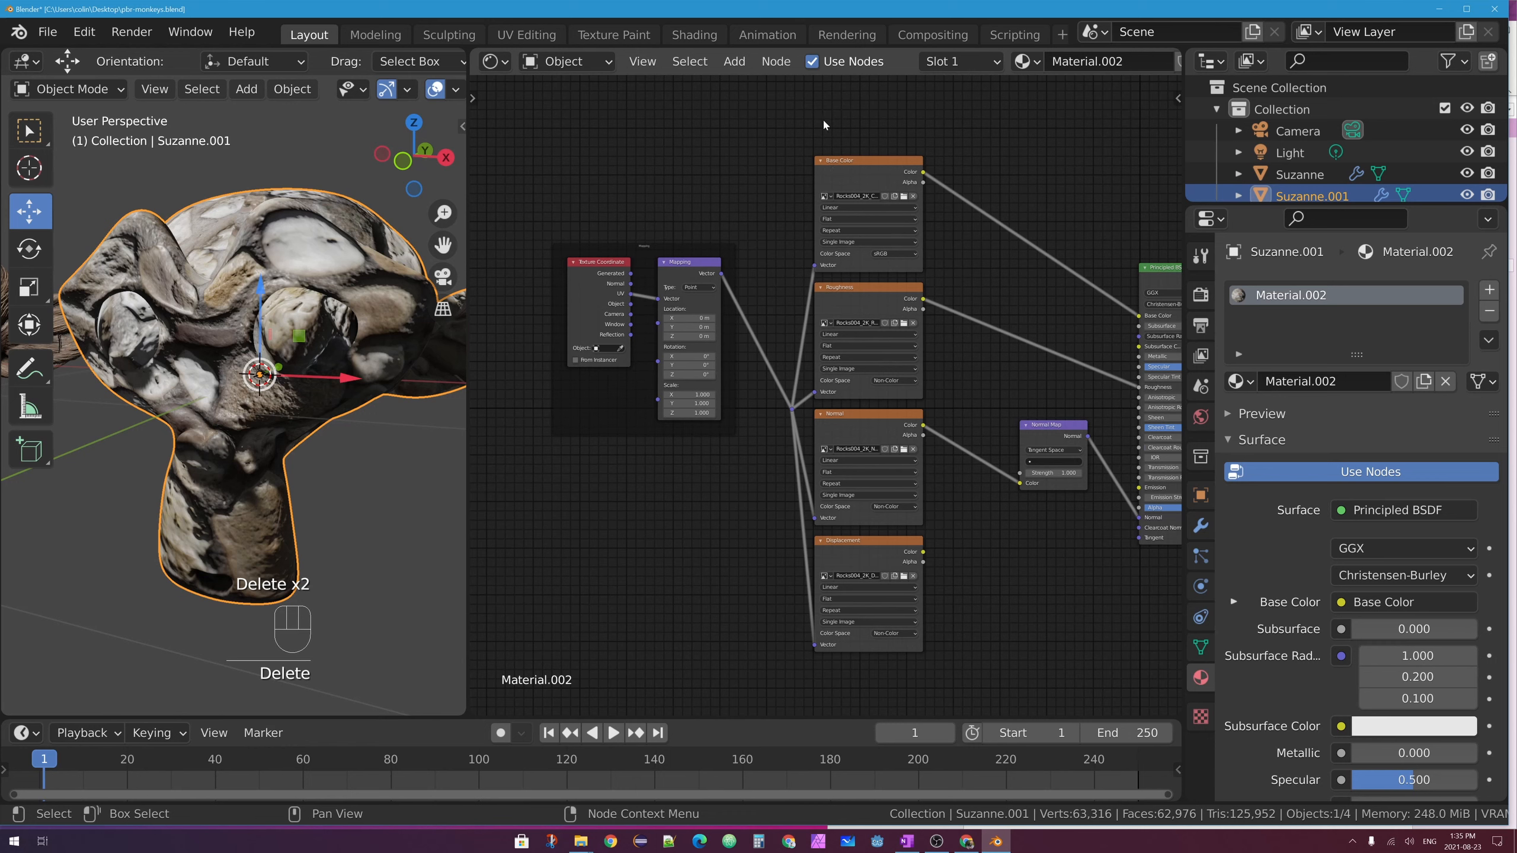
pyautogui.hotkey('ctrl', 'z')
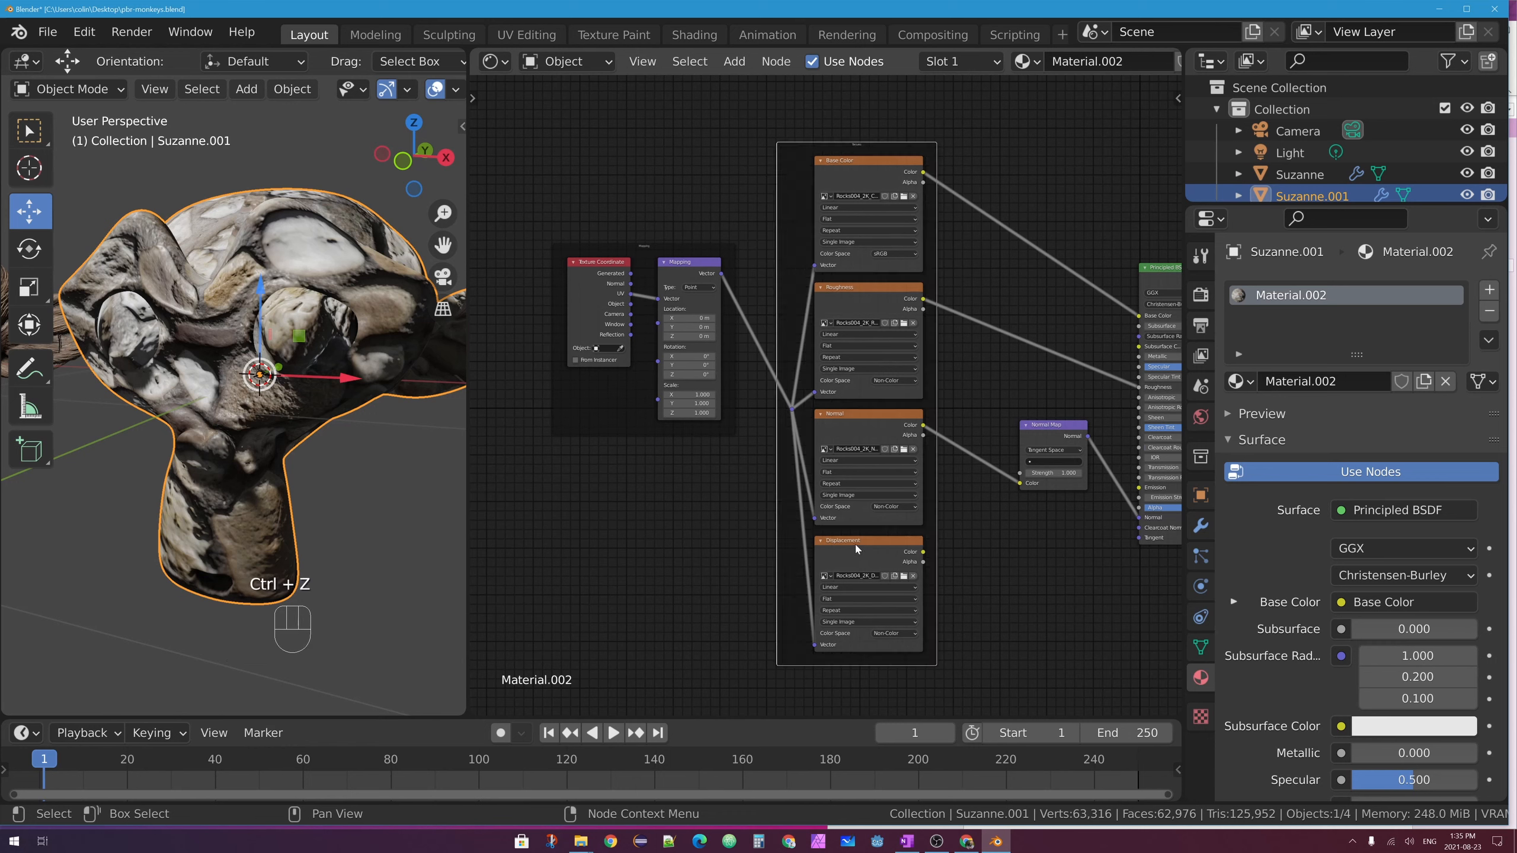
# Delete the Displacement image texture node, then remove the frame around the remaining image texture nodes
pyautogui.moveTo(856, 543)
pyautogui.mouseDown()
pyautogui.moveTo(986, 575)
pyautogui.moveTo(836, 533)
pyautogui.moveTo(848, 542)
pyautogui.moveTo(834, 546)
pyautogui.mouseUp()
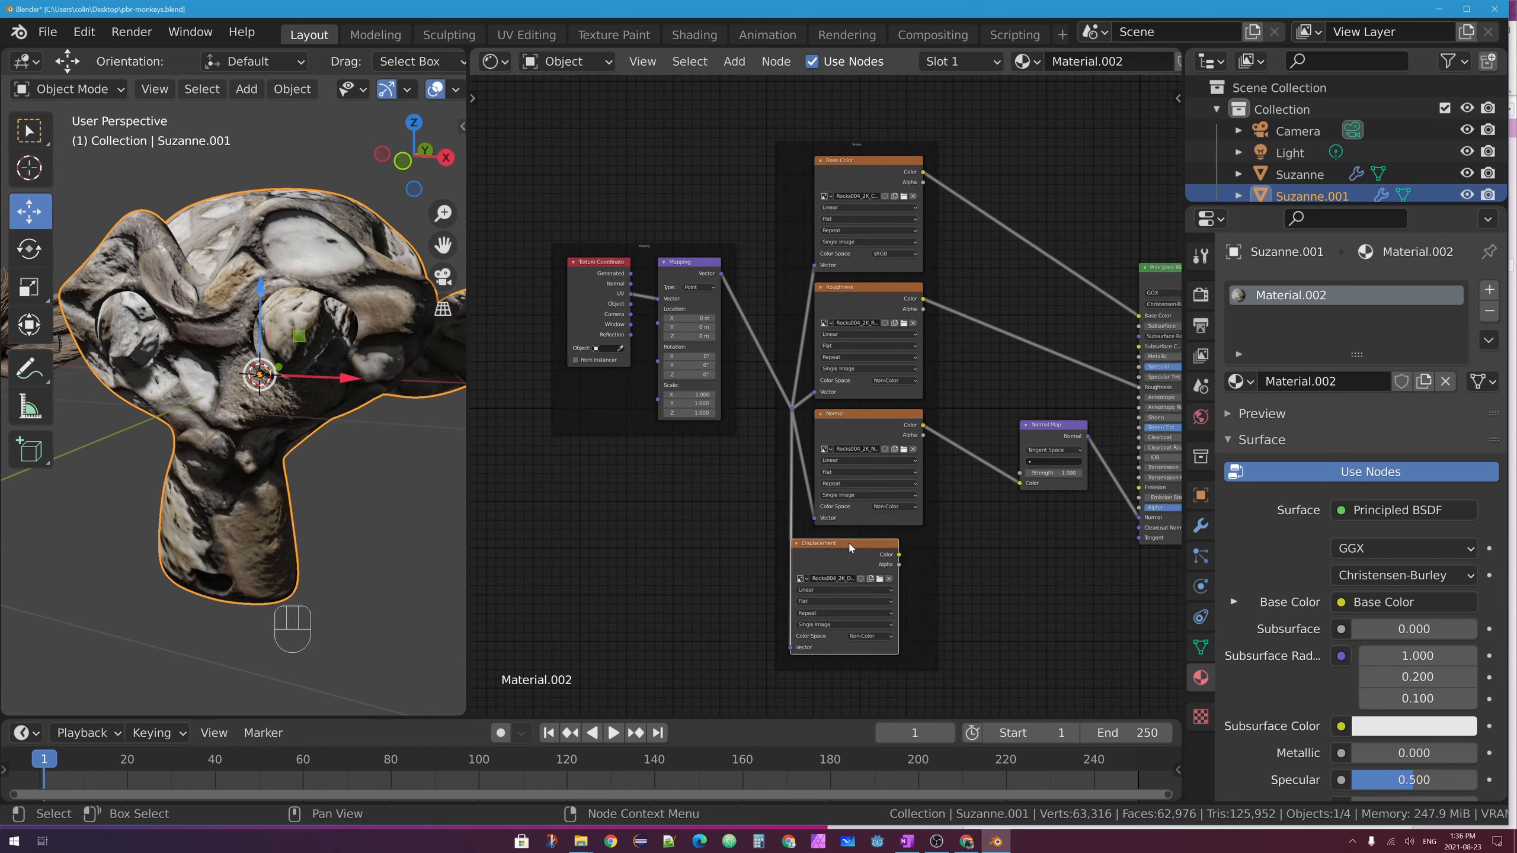
pyautogui.moveTo(851, 549); pyautogui.dragTo(867, 543)
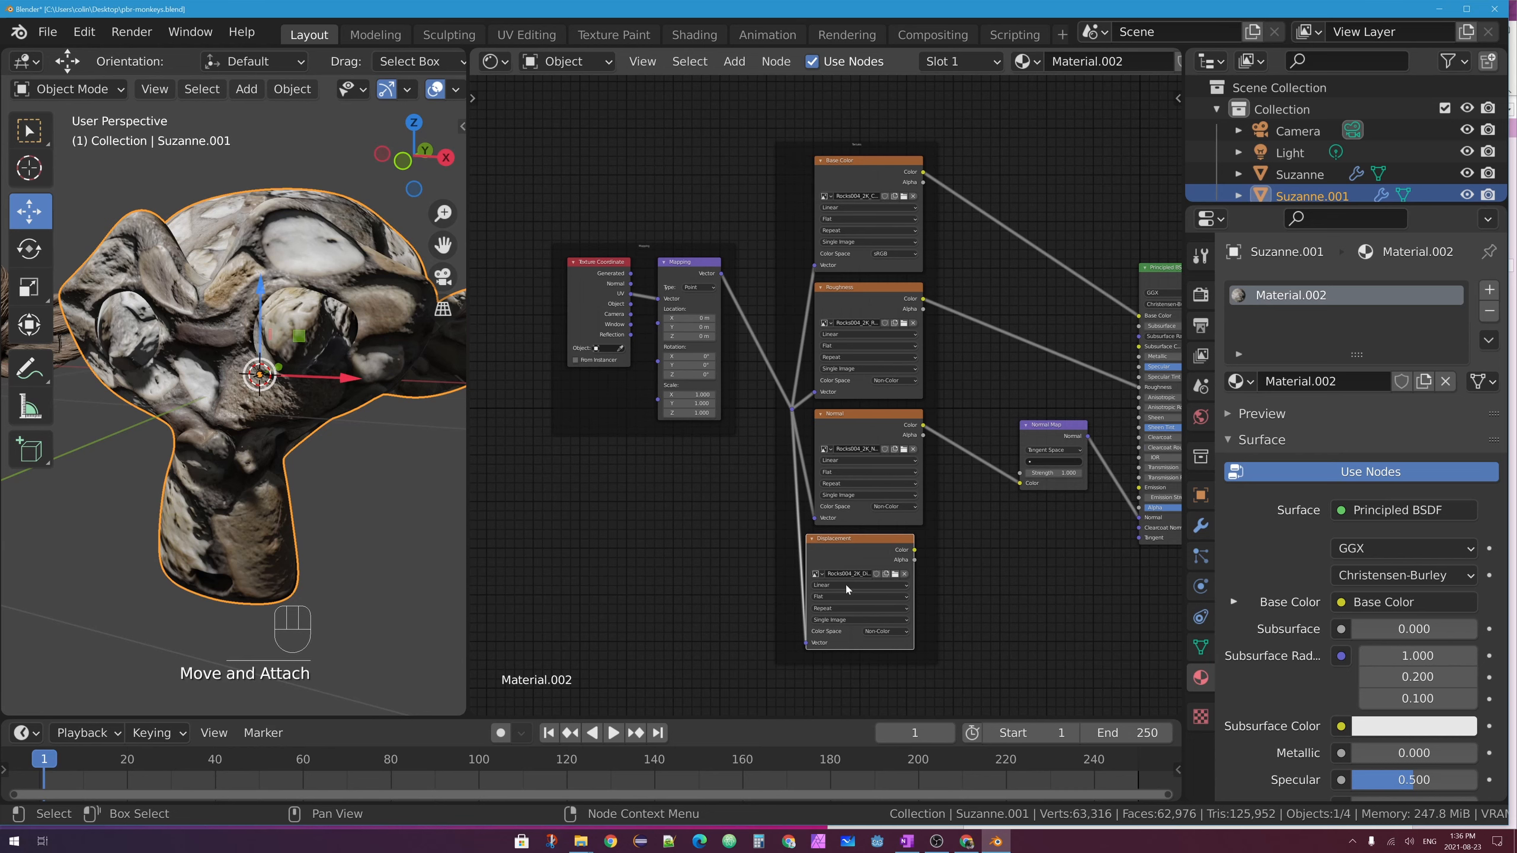
pyautogui.click(845, 559)
pyautogui.press('Delete')
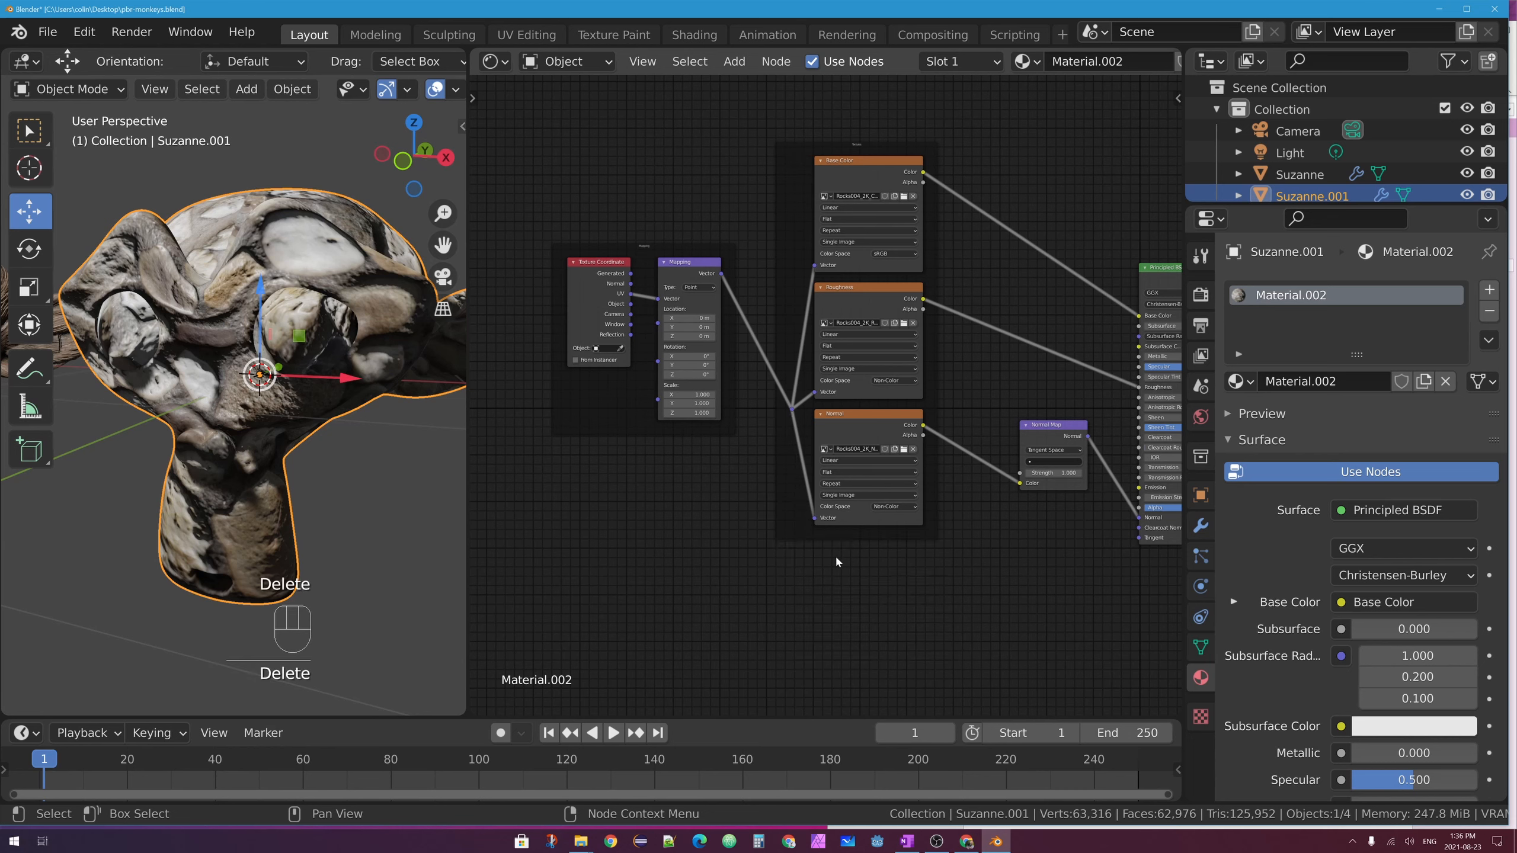
pyautogui.click(794, 147)
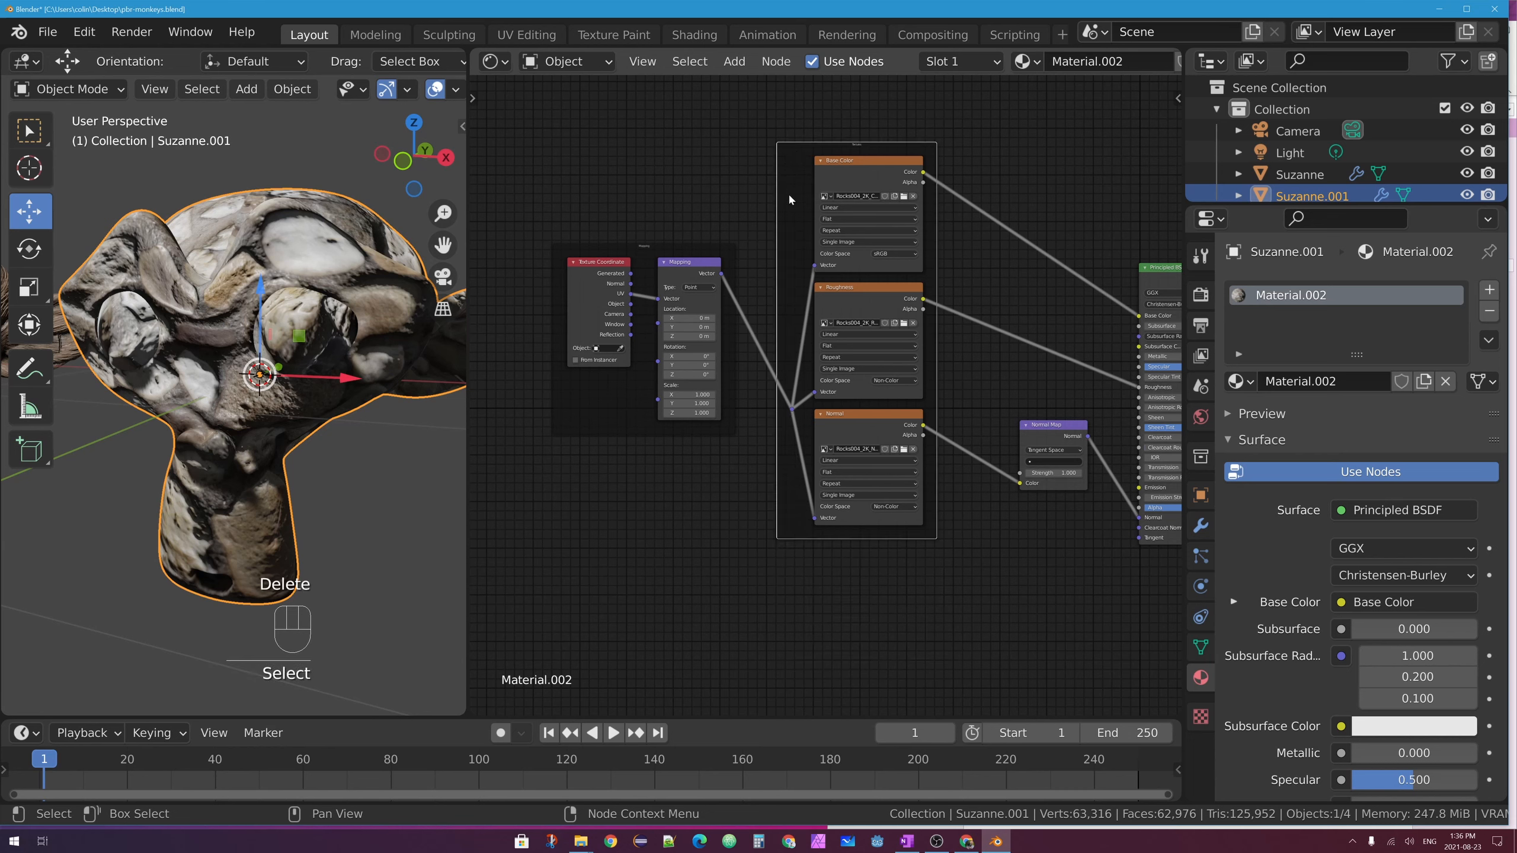
pyautogui.press('Delete')
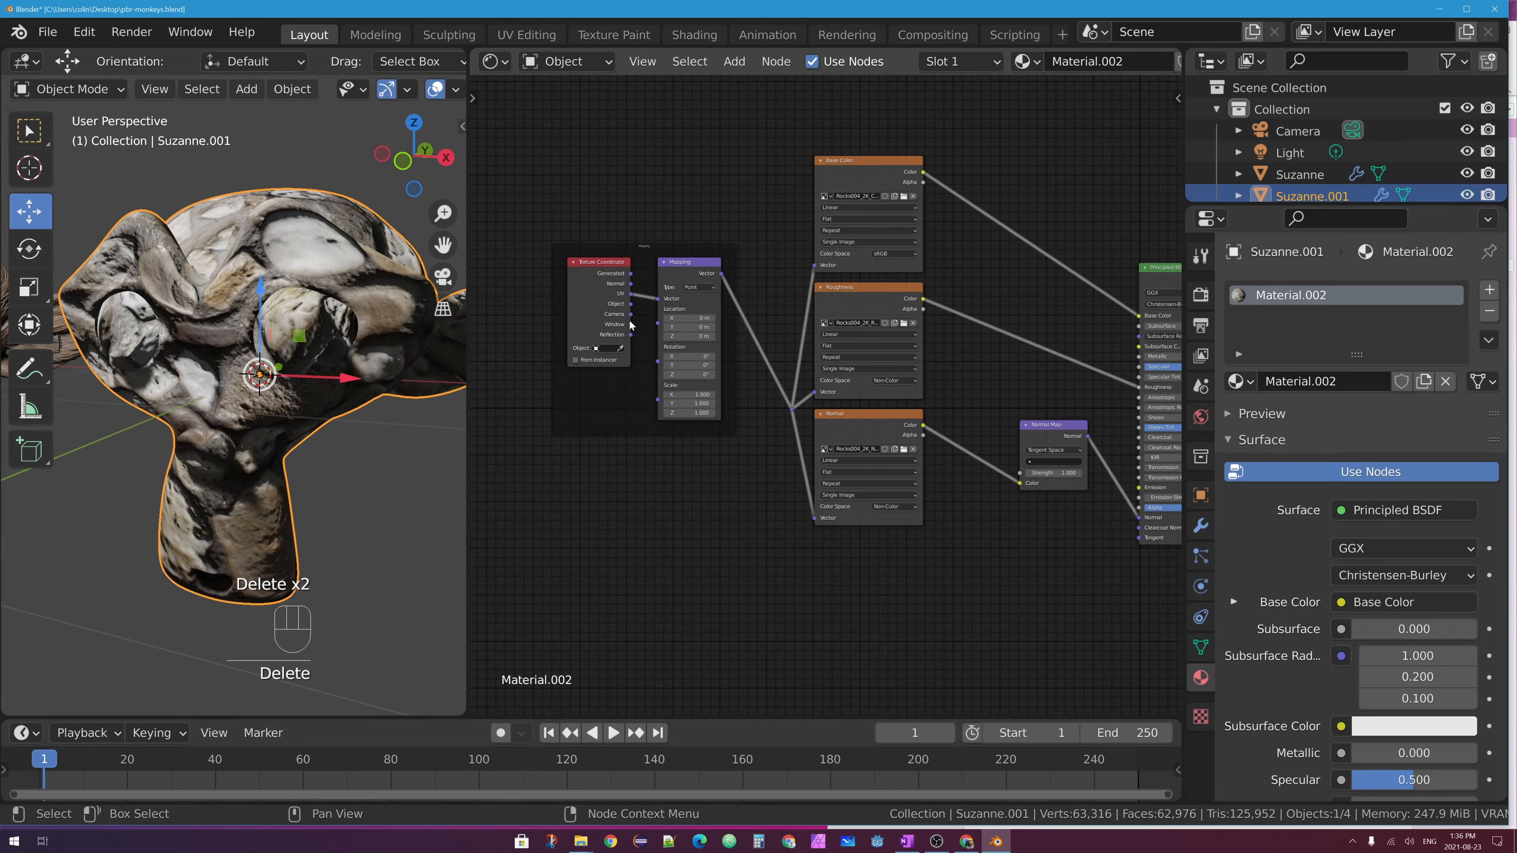
# Move the Texture Coordinate node farther from the Mapping node, and shift the Mapping node slightly back toward it
pyautogui.scroll(3, 630, 325)
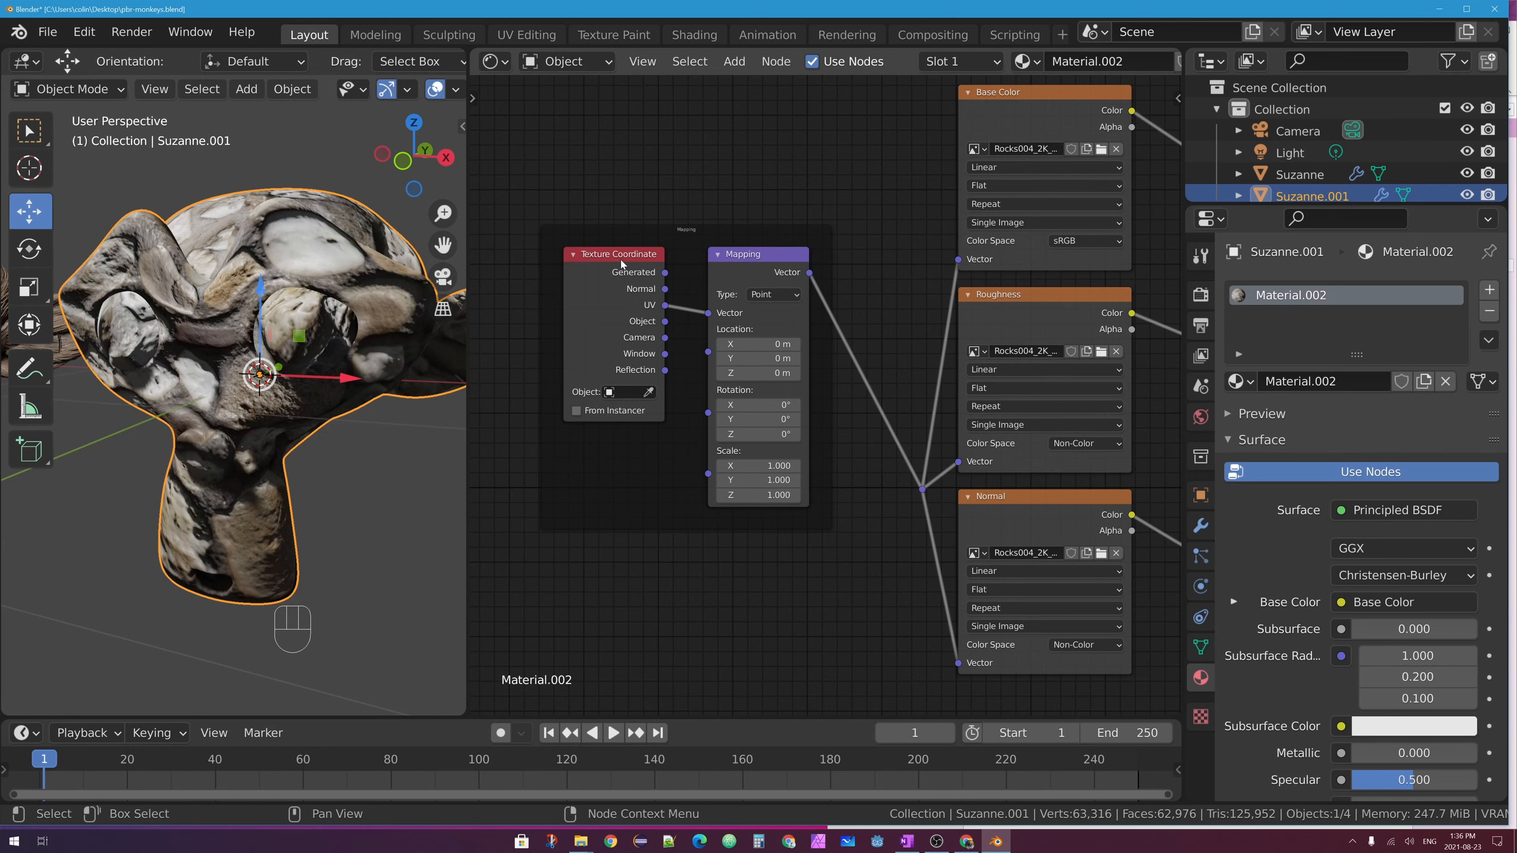
pyautogui.moveTo(621, 263); pyautogui.dragTo(565, 263)
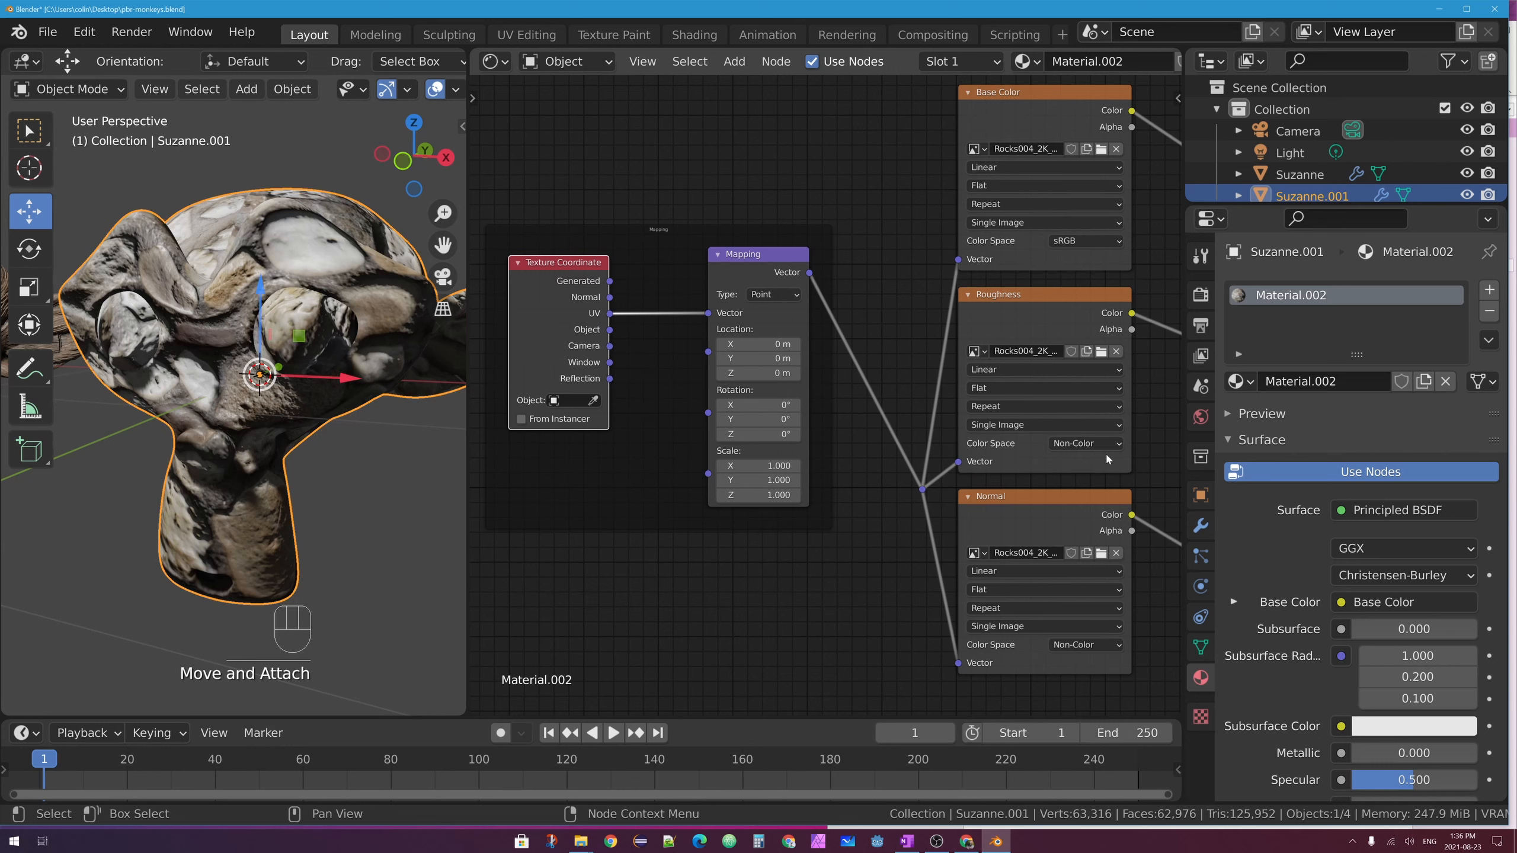
pyautogui.moveTo(609, 315); pyautogui.dragTo(652, 328)
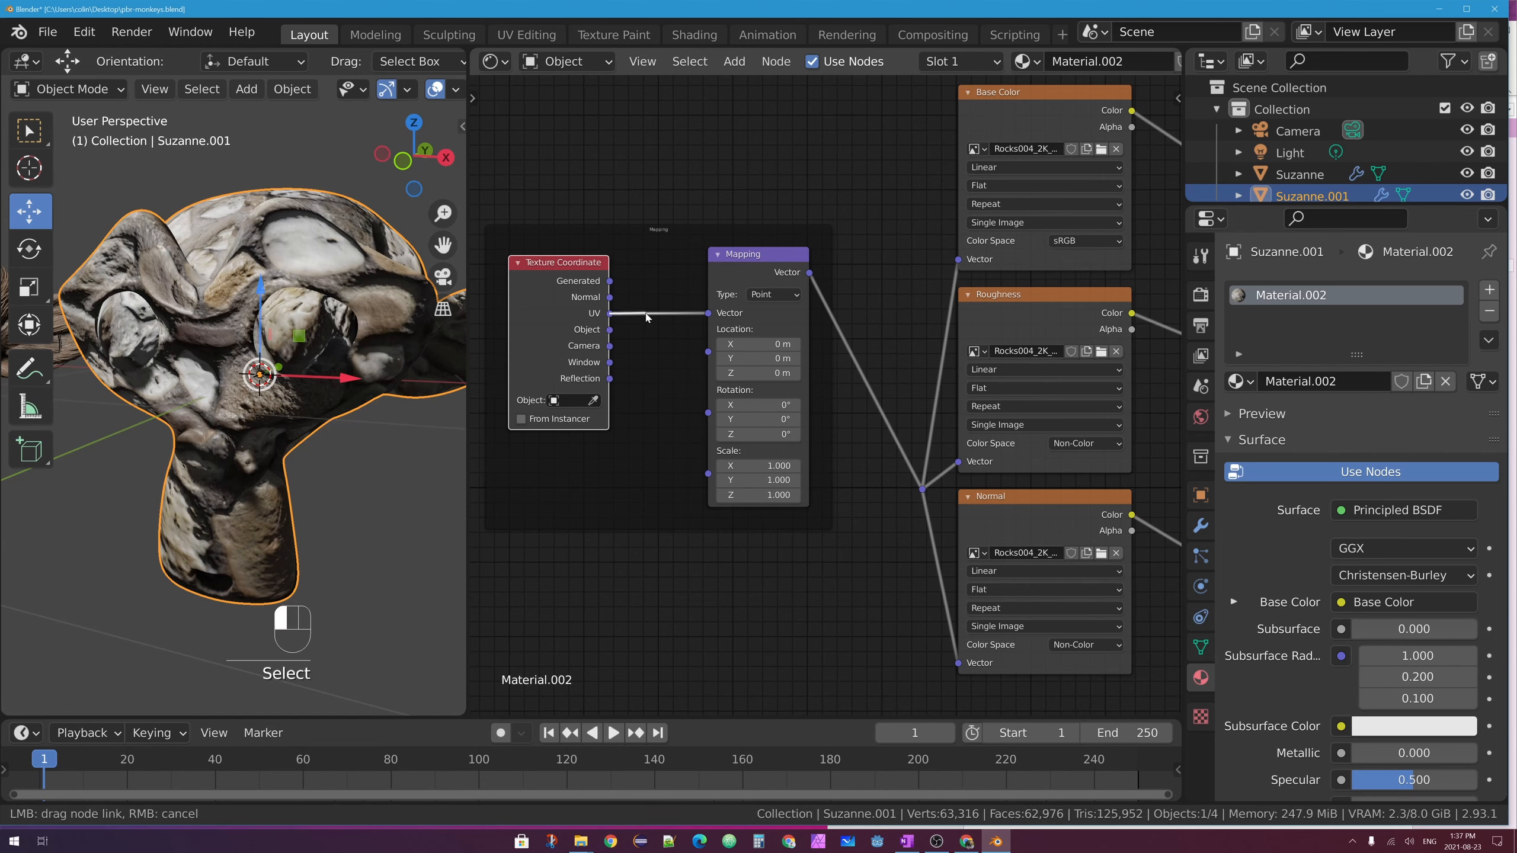
pyautogui.moveTo(746, 261)
pyautogui.mouseDown()
pyautogui.moveTo(729, 273)
pyautogui.moveTo(729, 259)
pyautogui.mouseUp()
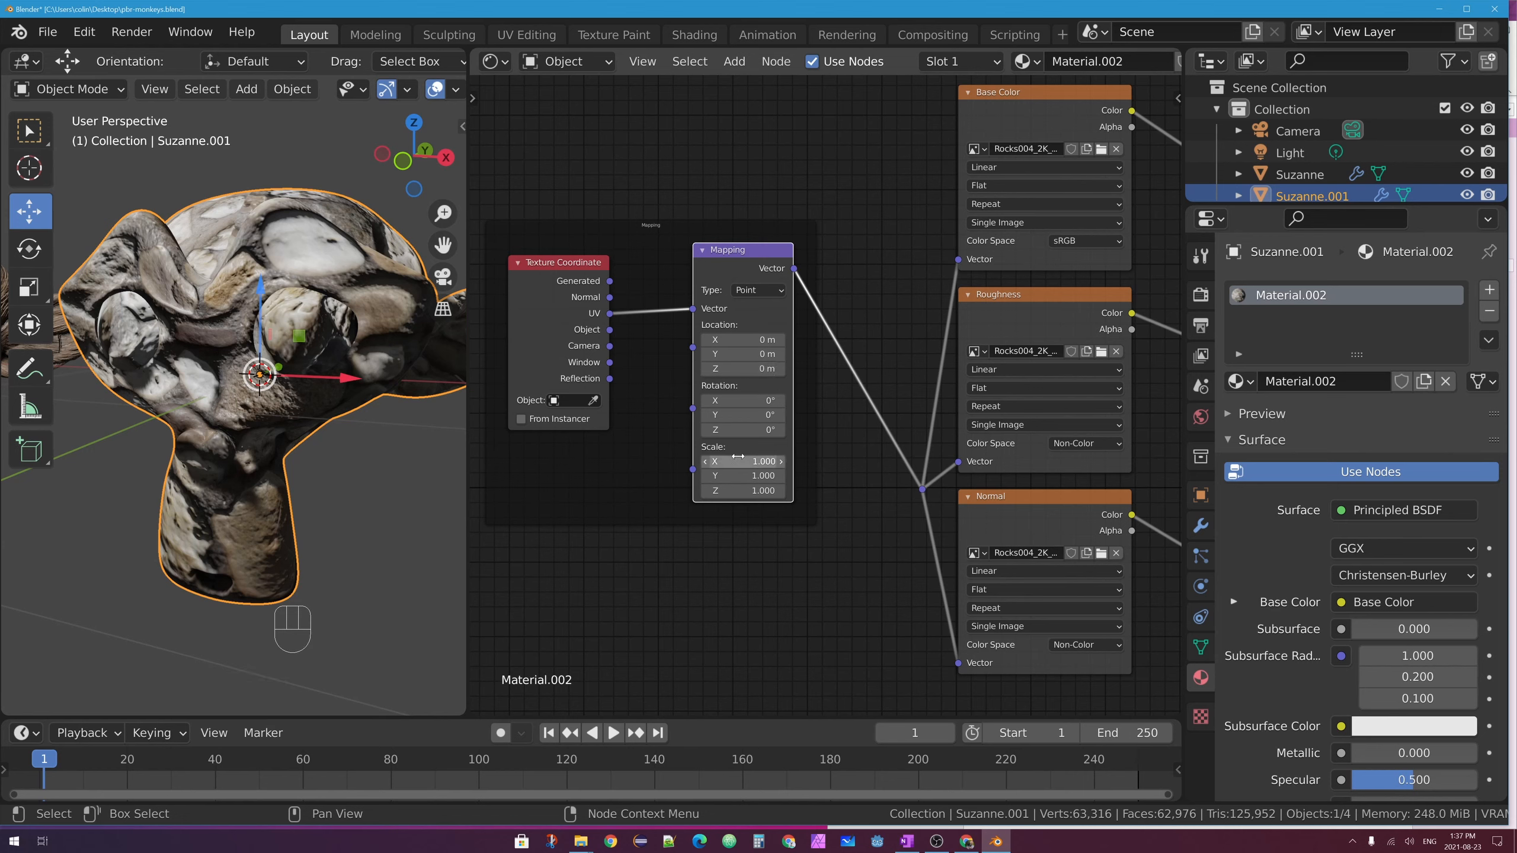
# Try an X scale of 3.7 on the Mapping node, and set both its X and Y scale to 3
pyautogui.moveTo(740, 461); pyautogui.dragTo(879, 461)
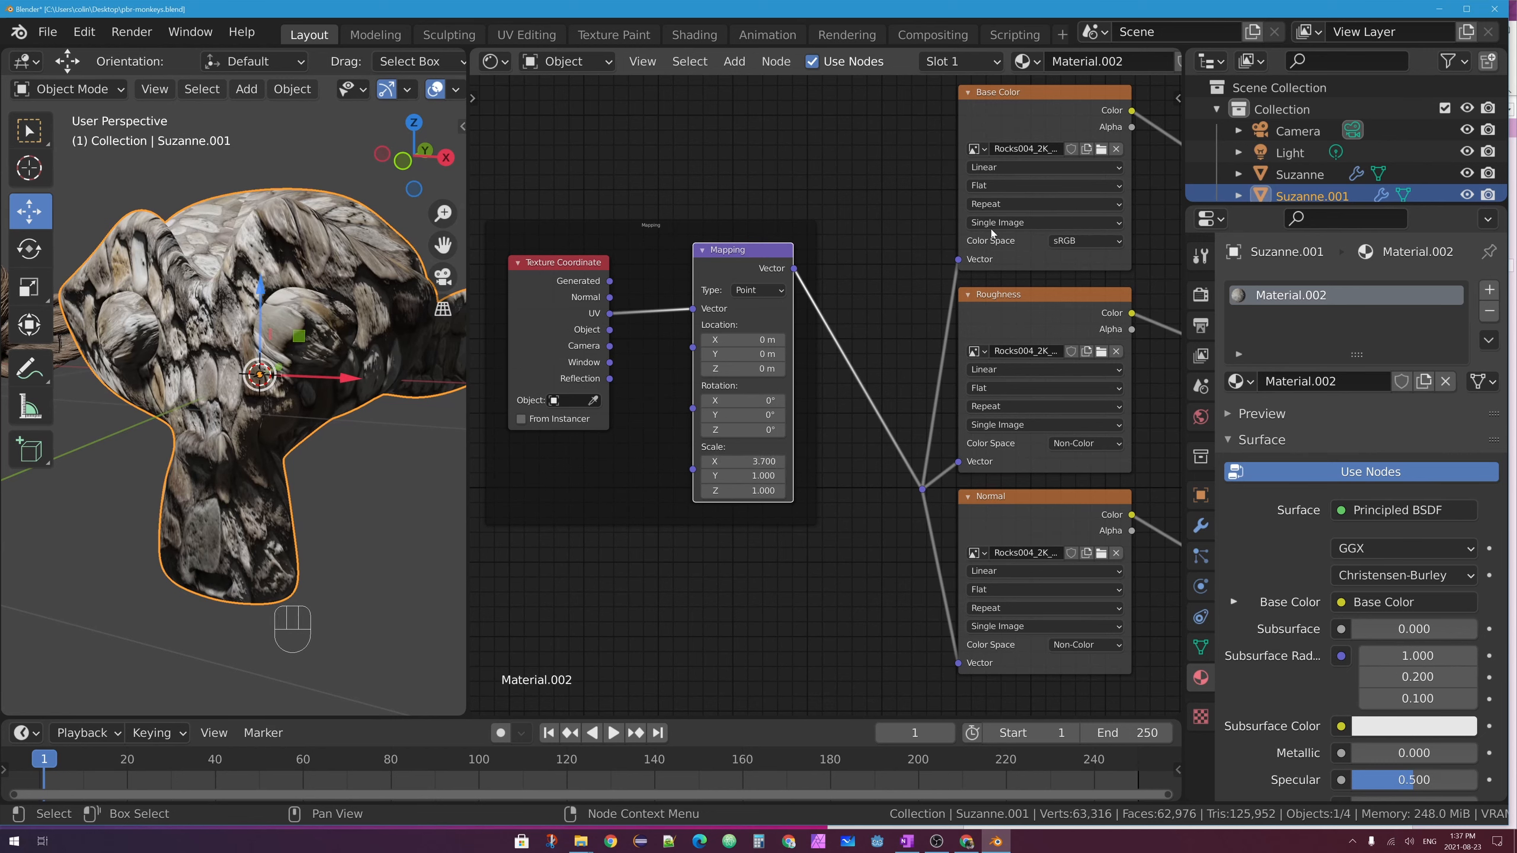
pyautogui.moveTo(1002, 99); pyautogui.dragTo(995, 102)
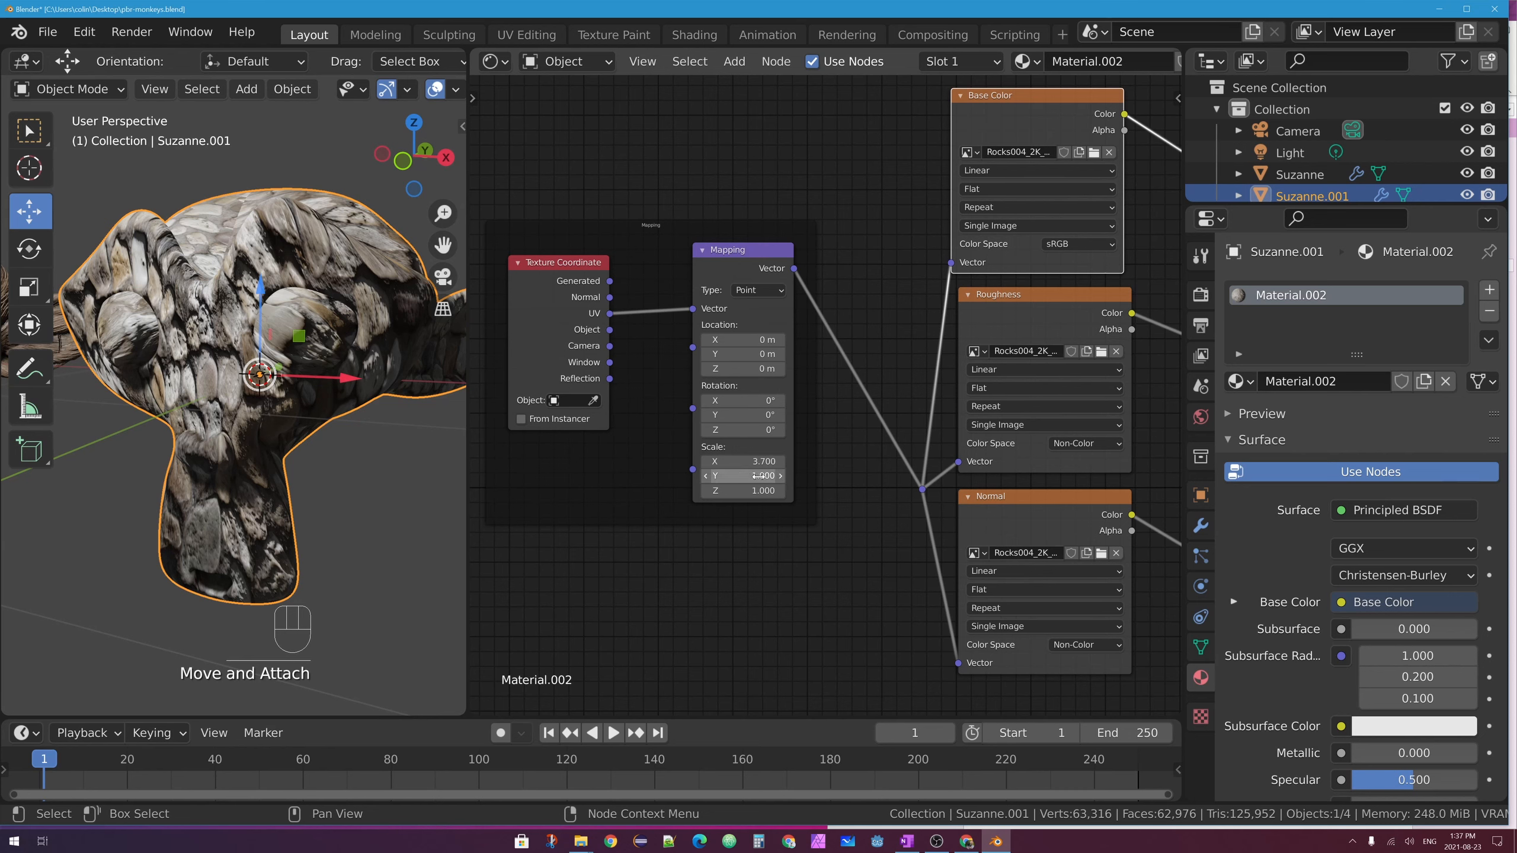
pyautogui.click(740, 461)
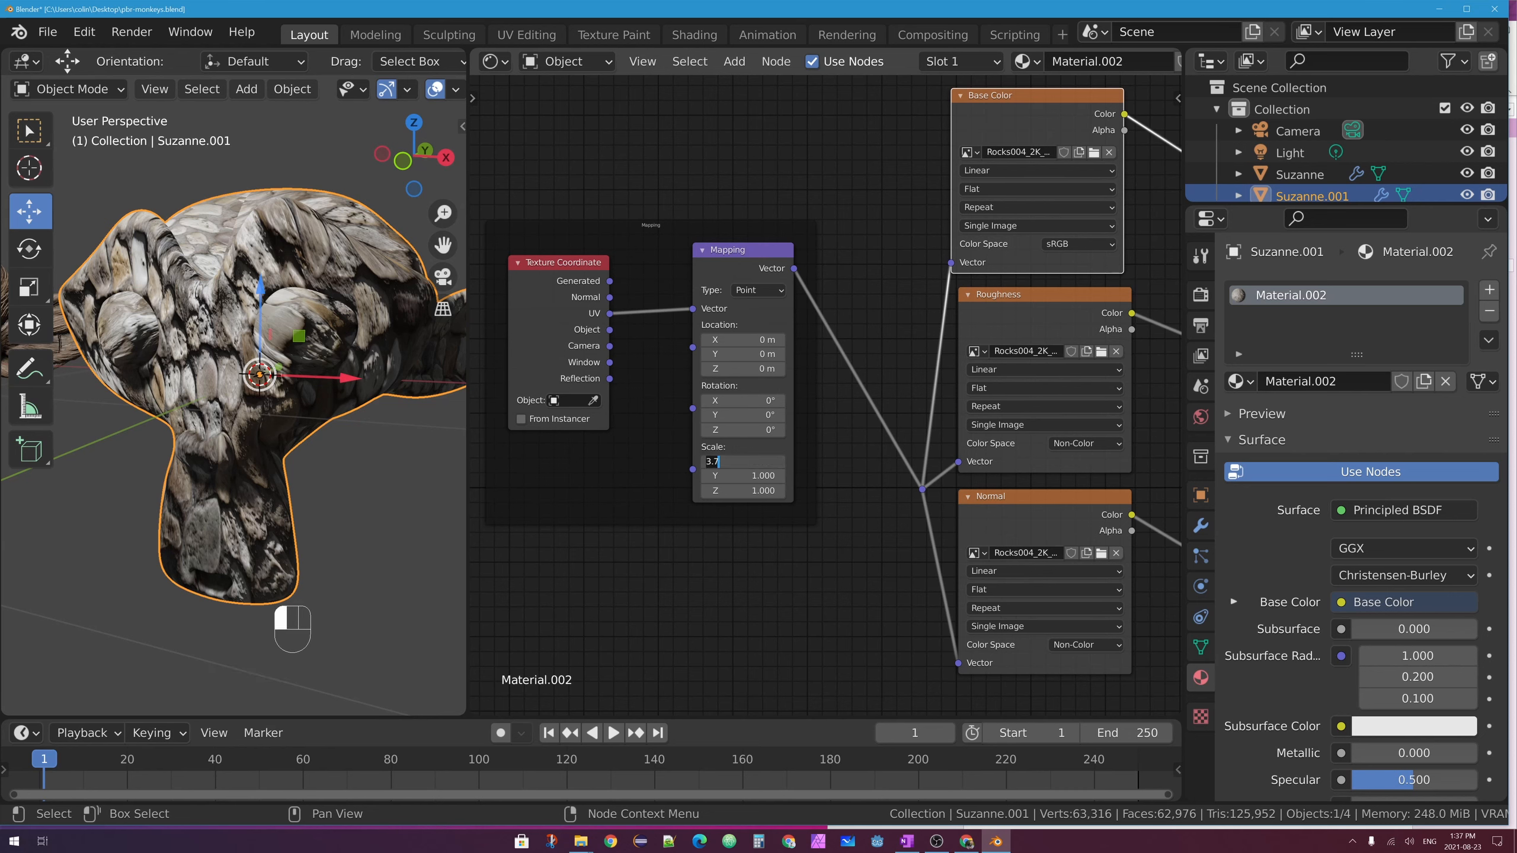
pyautogui.write('3')
pyautogui.press('Tab')
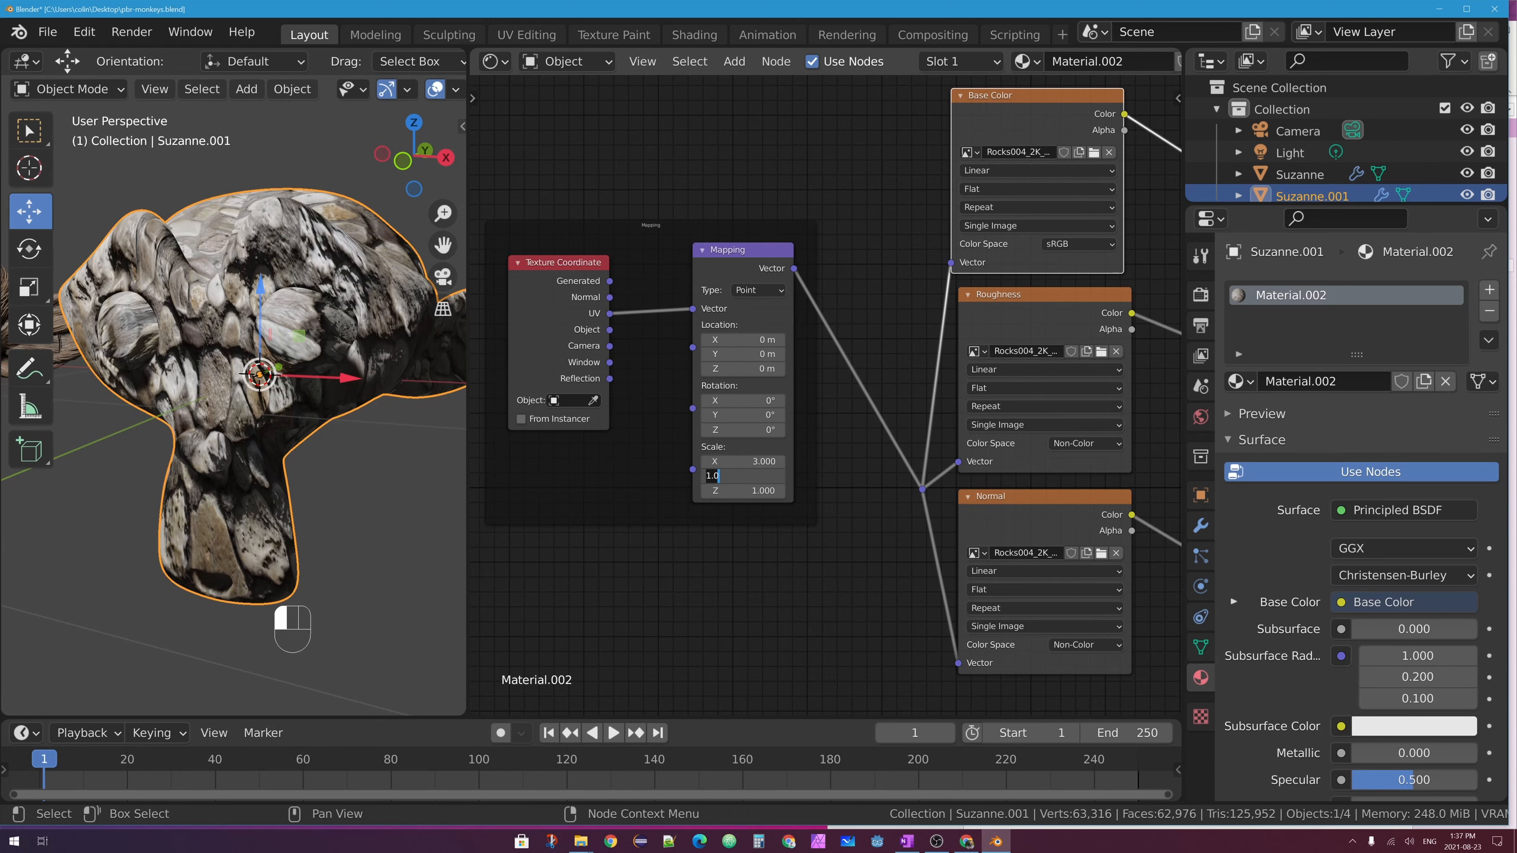
pyautogui.write('3')
pyautogui.press('Return')
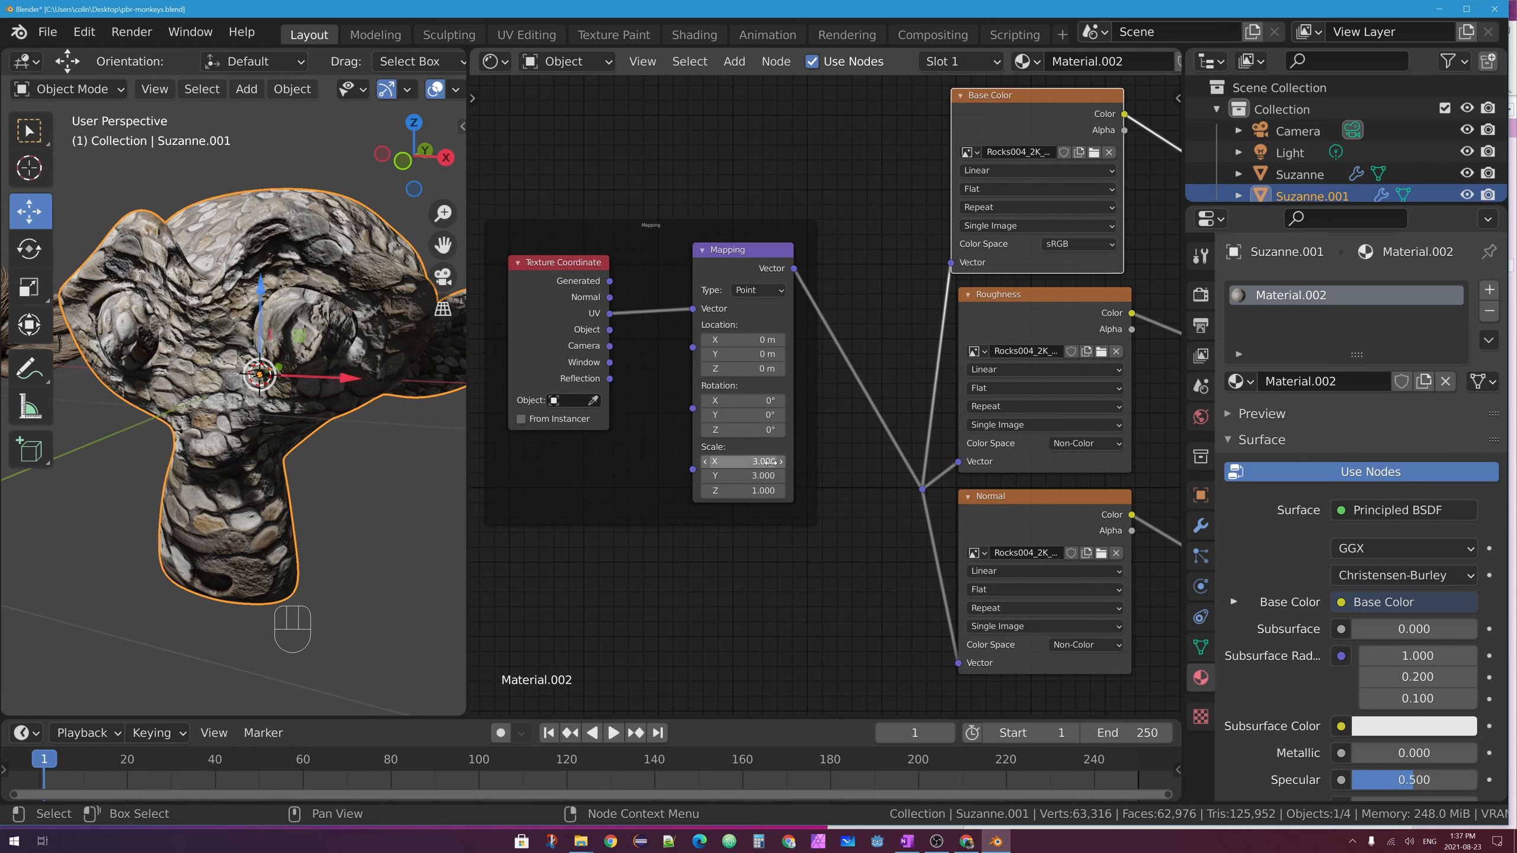
# Set the Mapping node's X and Y scale to 0.5
pyautogui.click(768, 462)
pyautogui.write('0.5')
pyautogui.press('Tab')
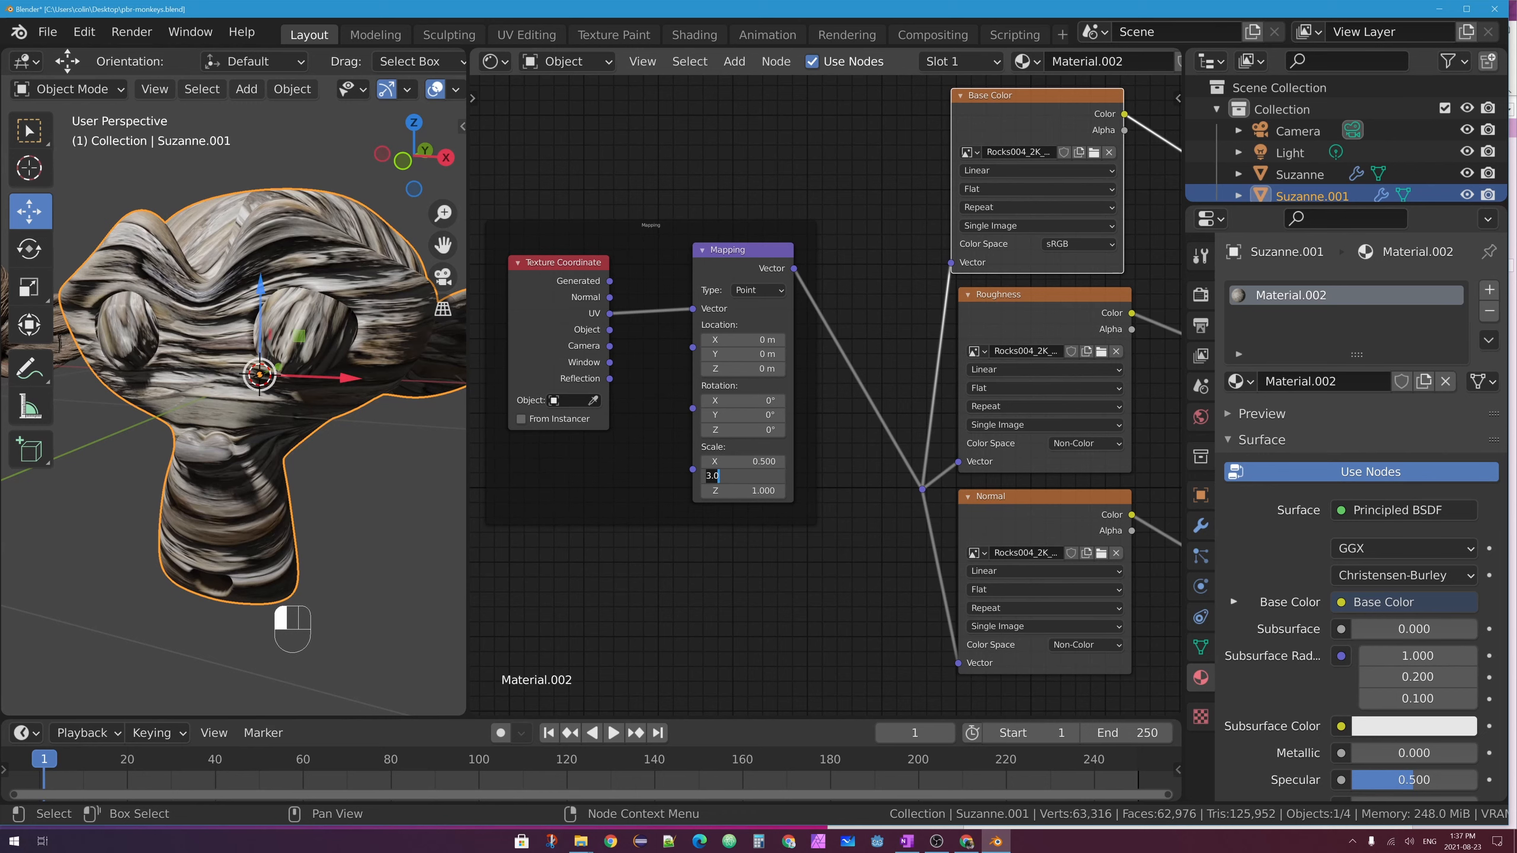
pyautogui.write('0.5')
pyautogui.press('Return')
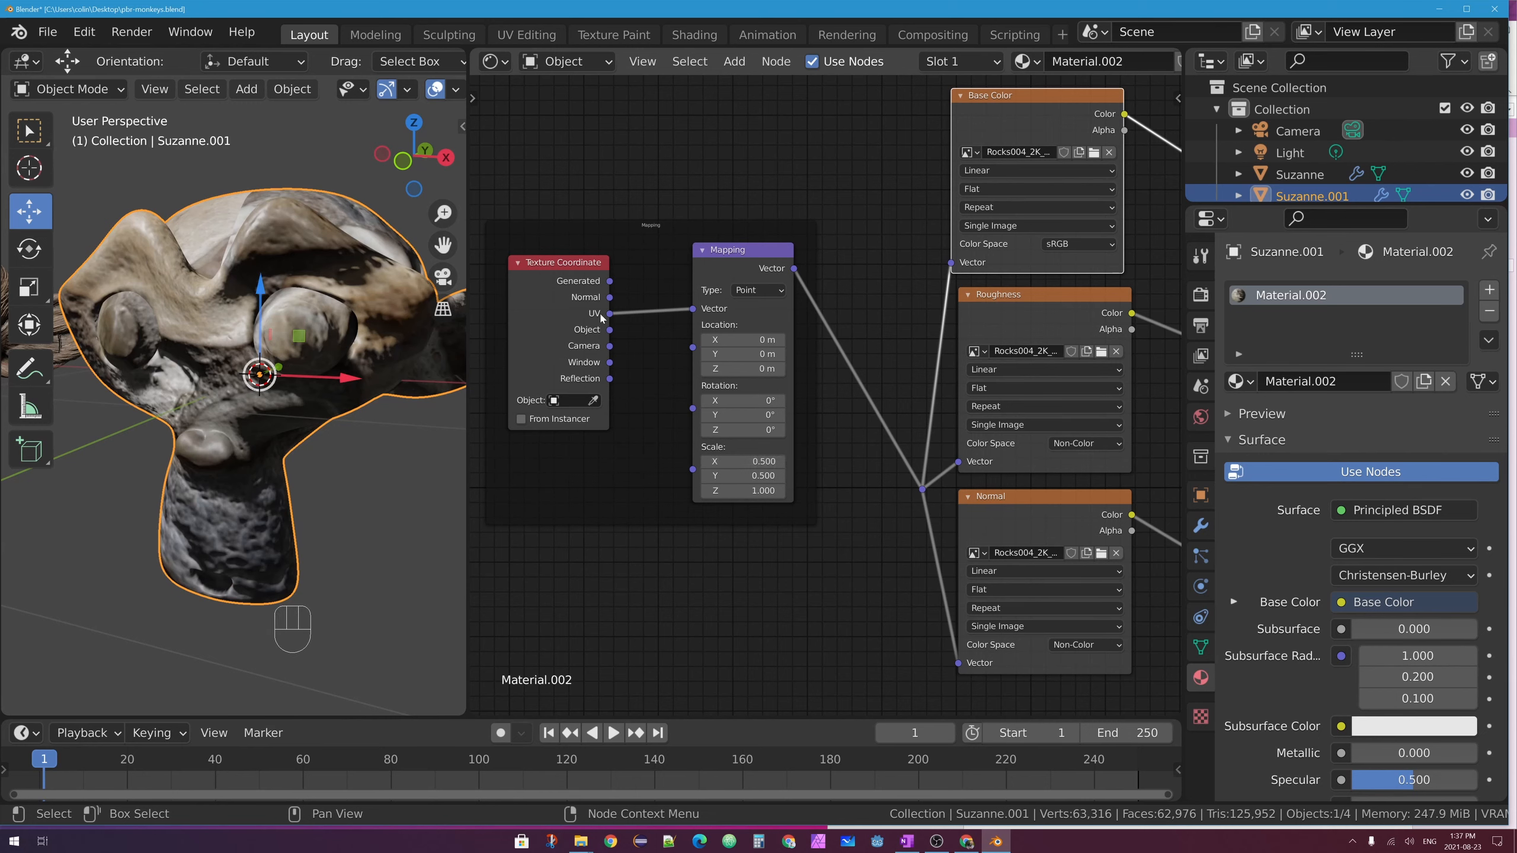
# Set the Mapping node's X and Y scale to 1
pyautogui.click(768, 461)
pyautogui.write('1')
pyautogui.press('Tab')
pyautogui.write('1')
pyautogui.press('Return')
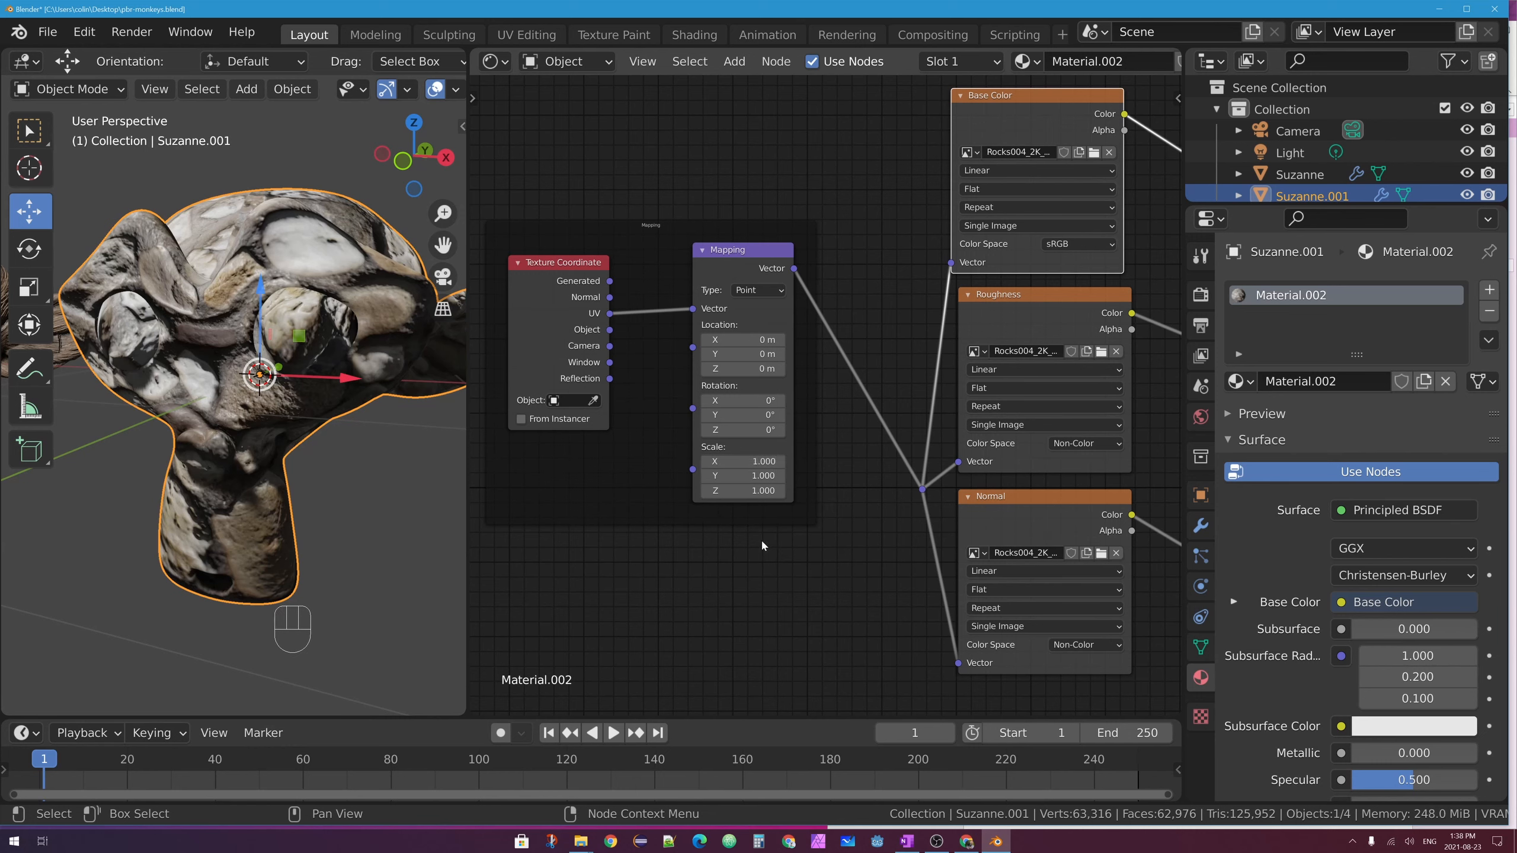
# Nudge the Mapping node slightly within its frame and display the modifier settings of Suzanne.001
pyautogui.moveTo(722, 257); pyautogui.dragTo(725, 266)
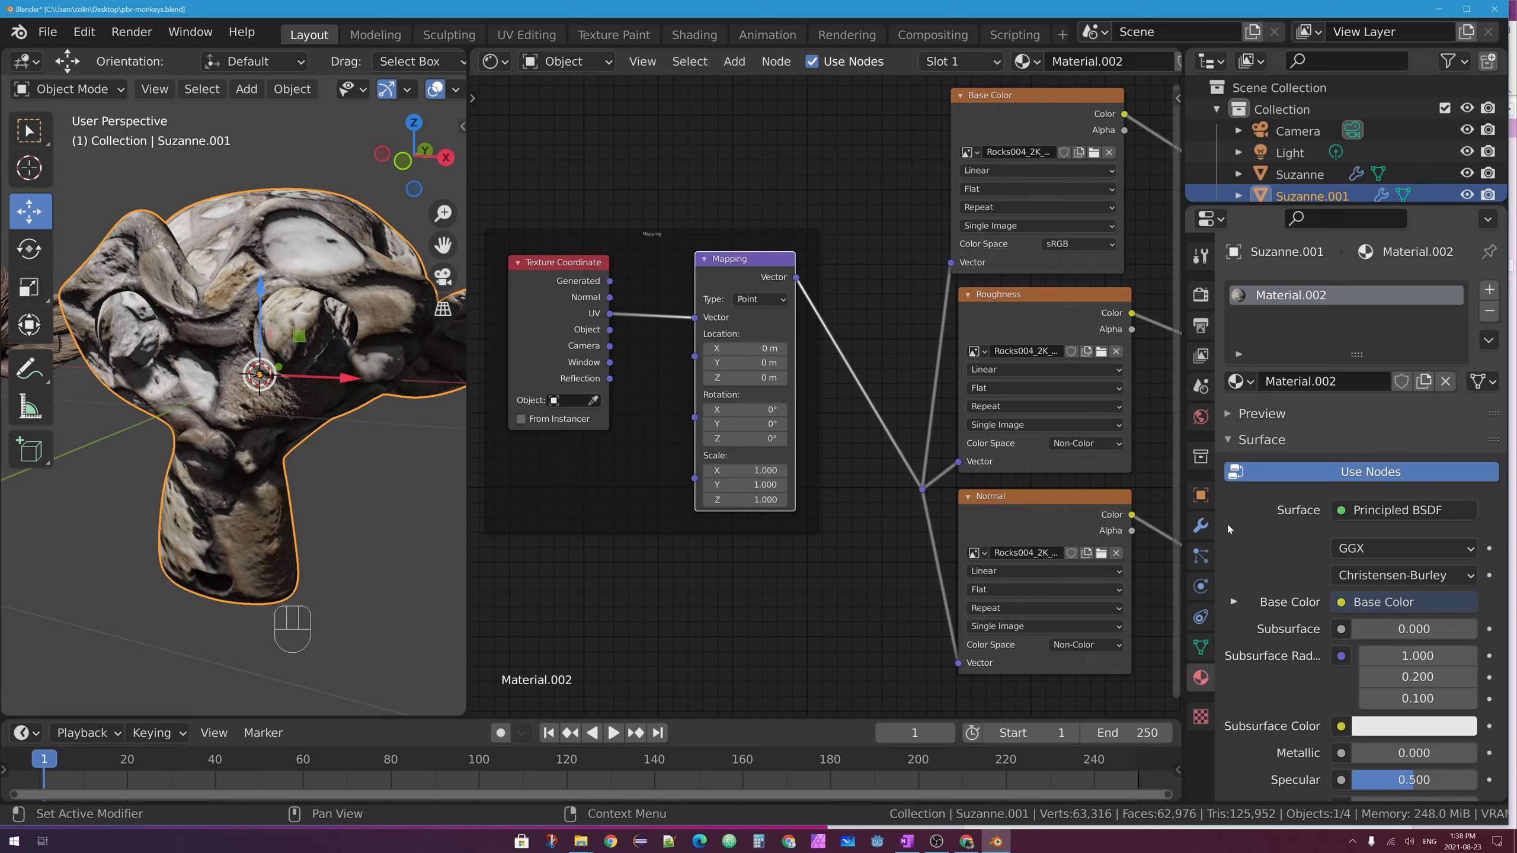
pyautogui.click(1201, 525)
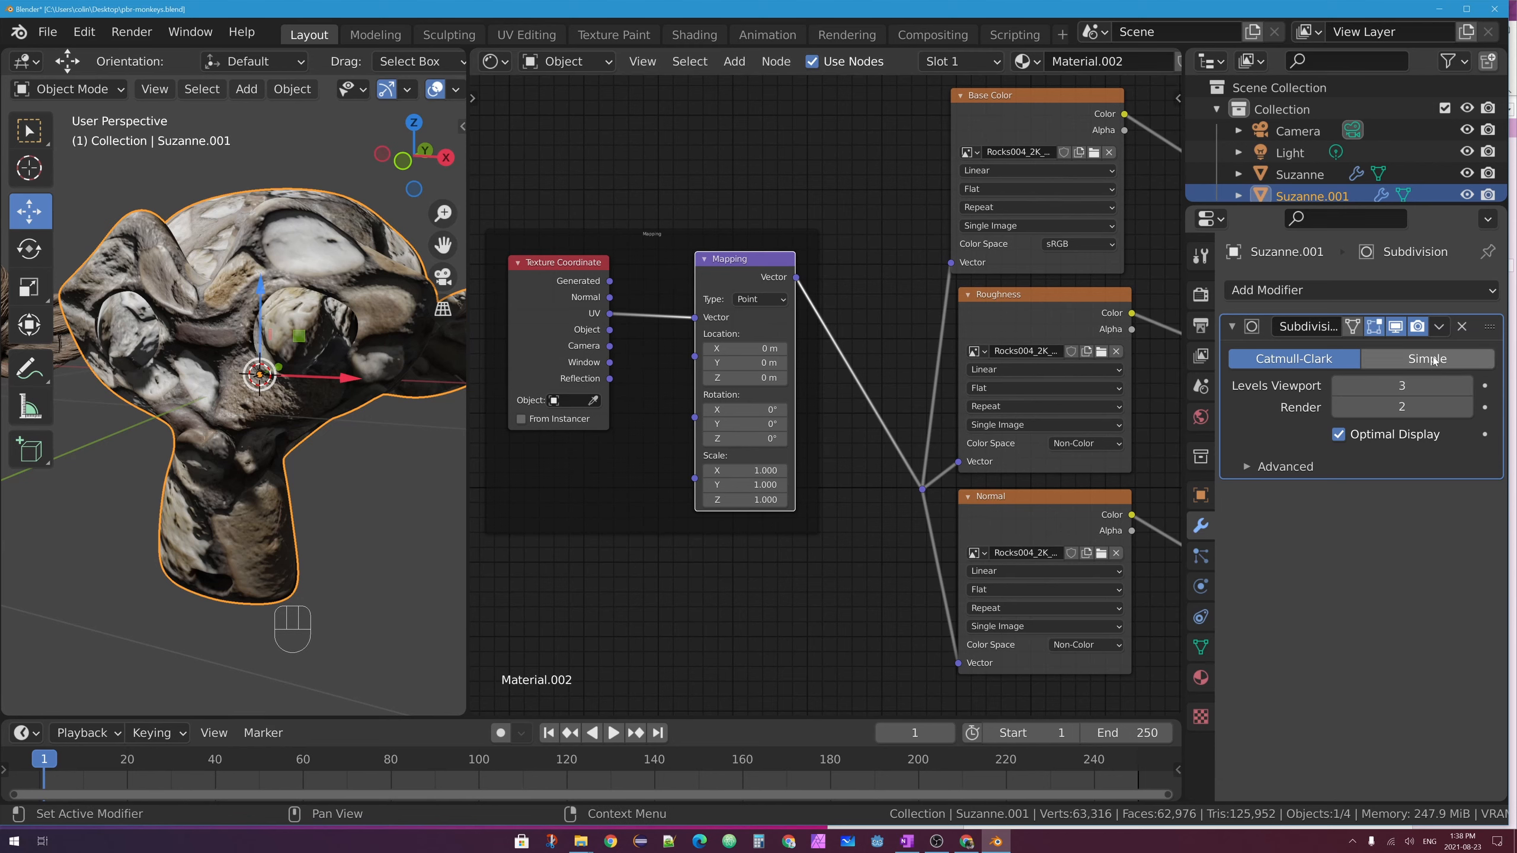
pyautogui.moveTo(893, 310); pyautogui.dragTo(823, 331, button='middle')
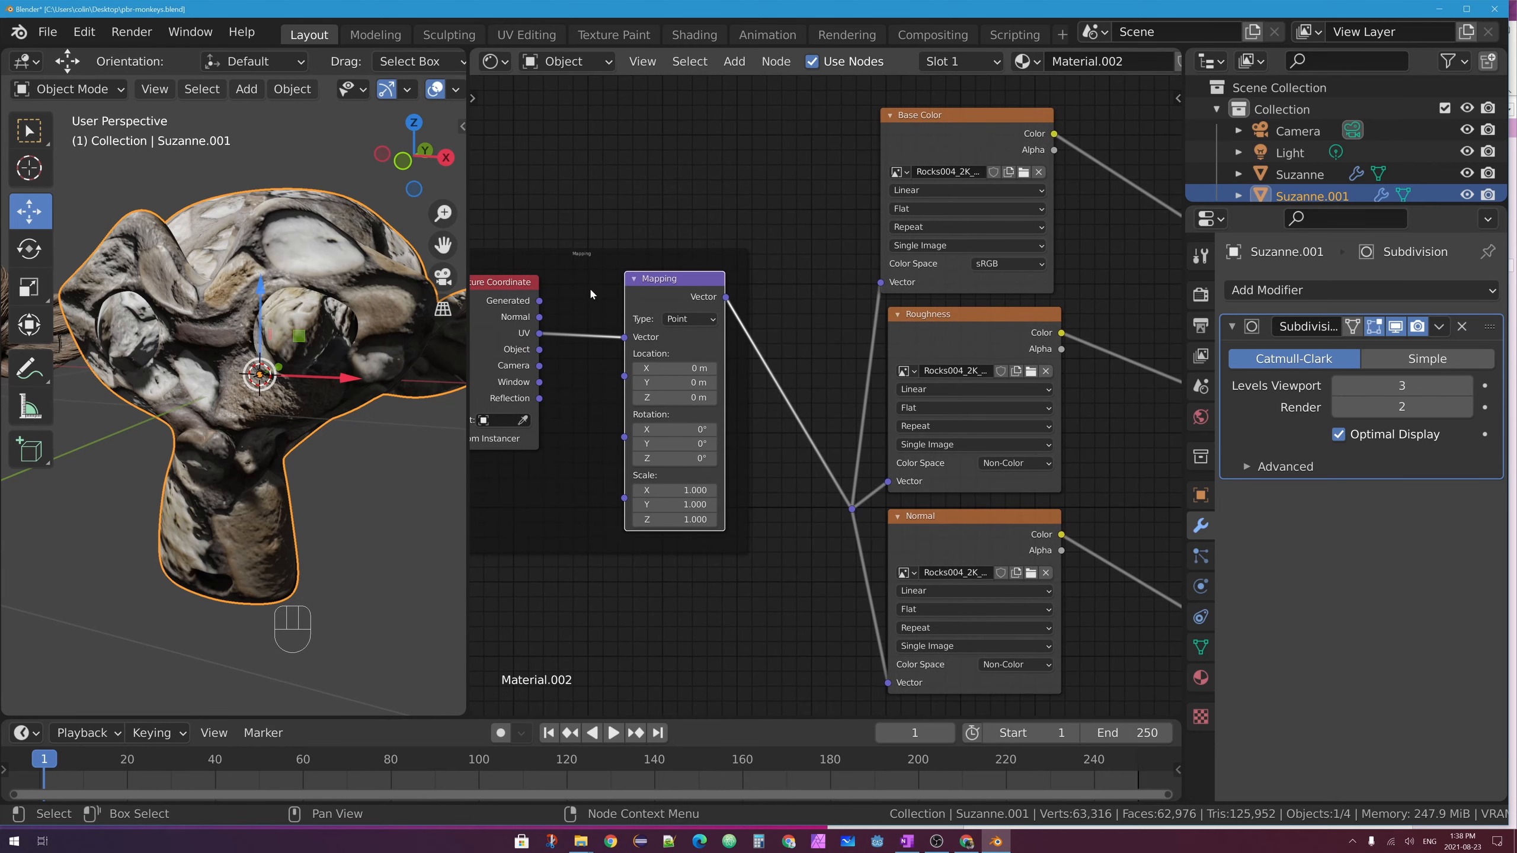
pyautogui.moveTo(663, 285)
pyautogui.mouseDown()
pyautogui.moveTo(641, 283)
pyautogui.moveTo(676, 277)
pyautogui.mouseUp()
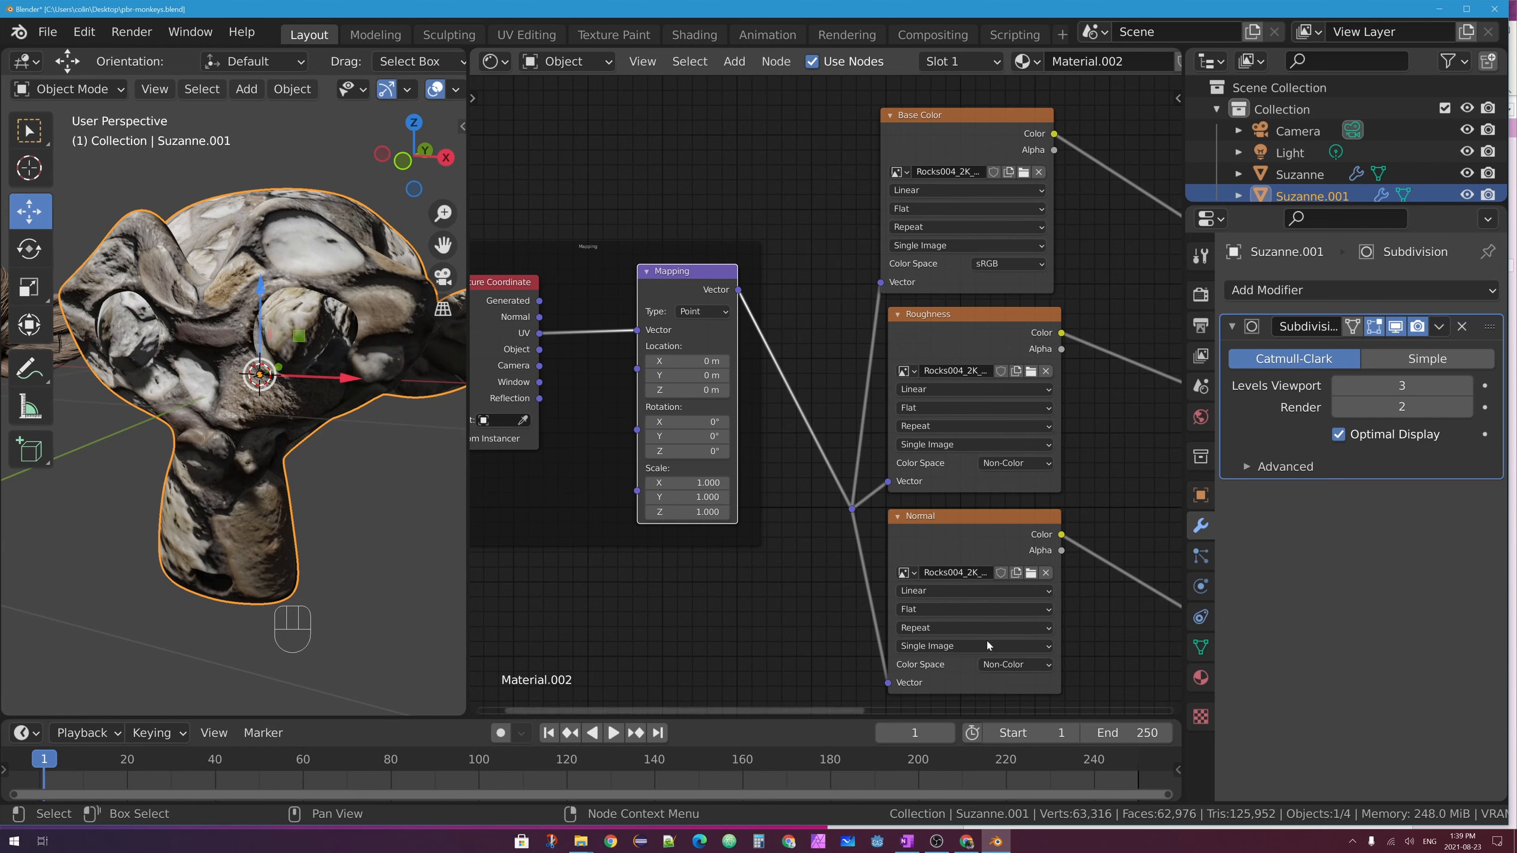
pyautogui.moveTo(676, 282)
pyautogui.mouseDown()
pyautogui.moveTo(653, 264)
pyautogui.moveTo(677, 282)
pyautogui.mouseUp()
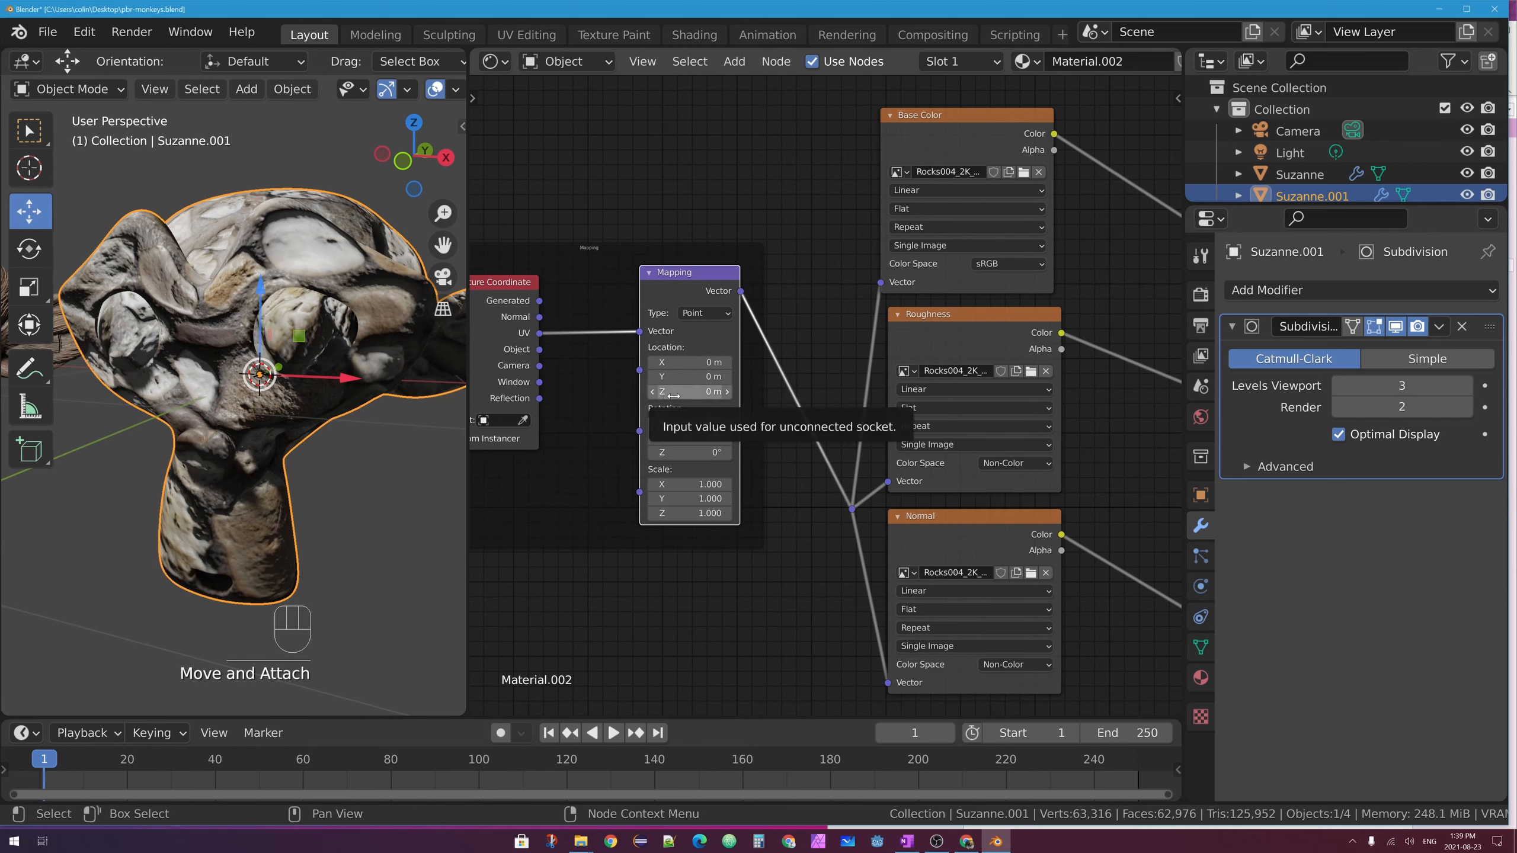
# Widen the gap between the nodes by moving the Normal texture slightly down and the Normal Map node toward the Principled BSDF
pyautogui.moveTo(986, 513); pyautogui.dragTo(809, 392, button='middle')
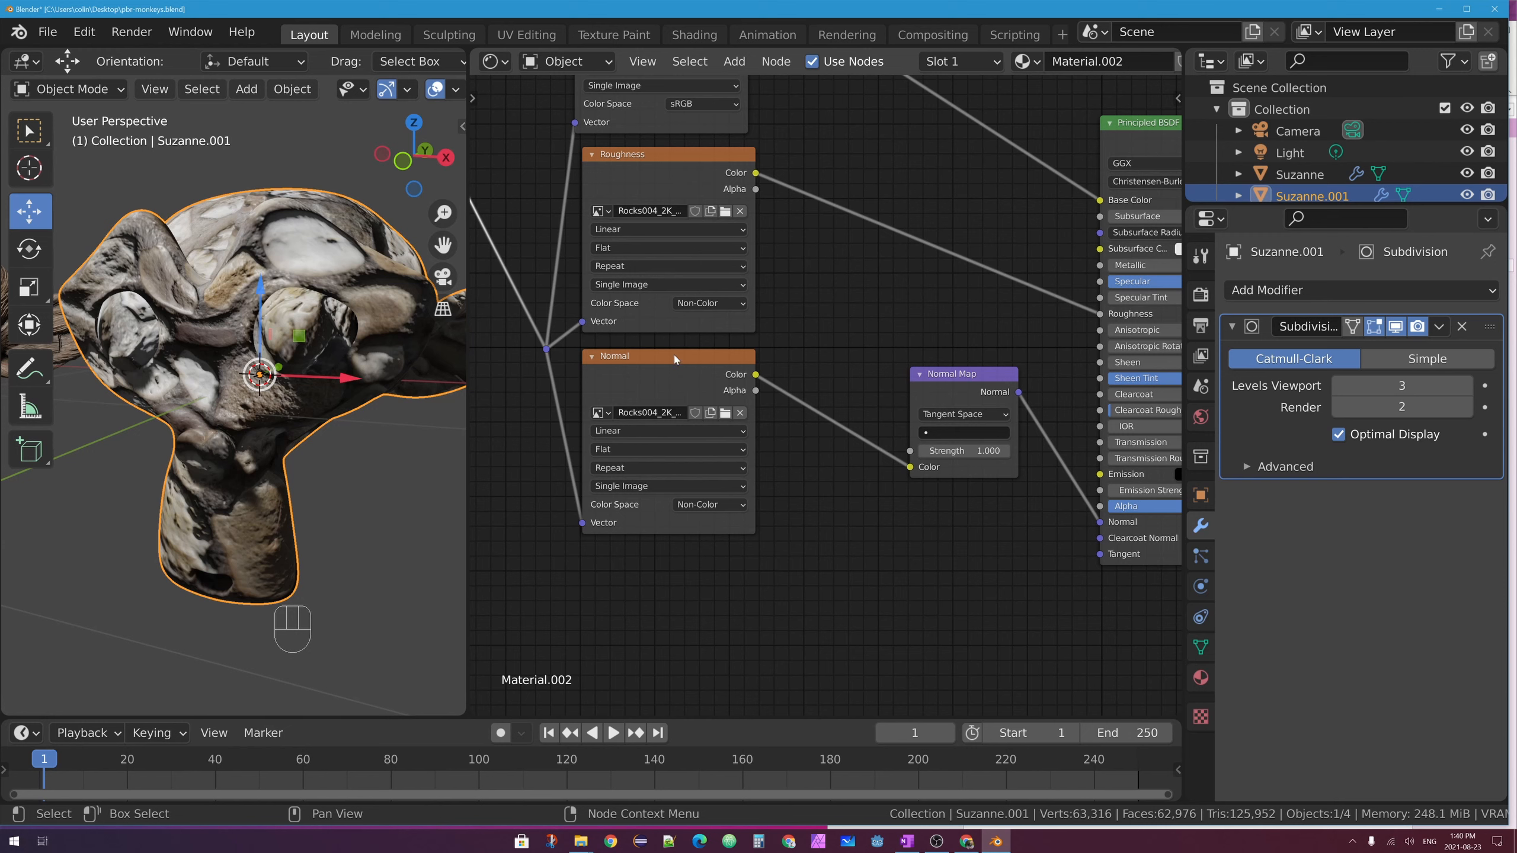
pyautogui.moveTo(674, 357); pyautogui.dragTo(683, 381)
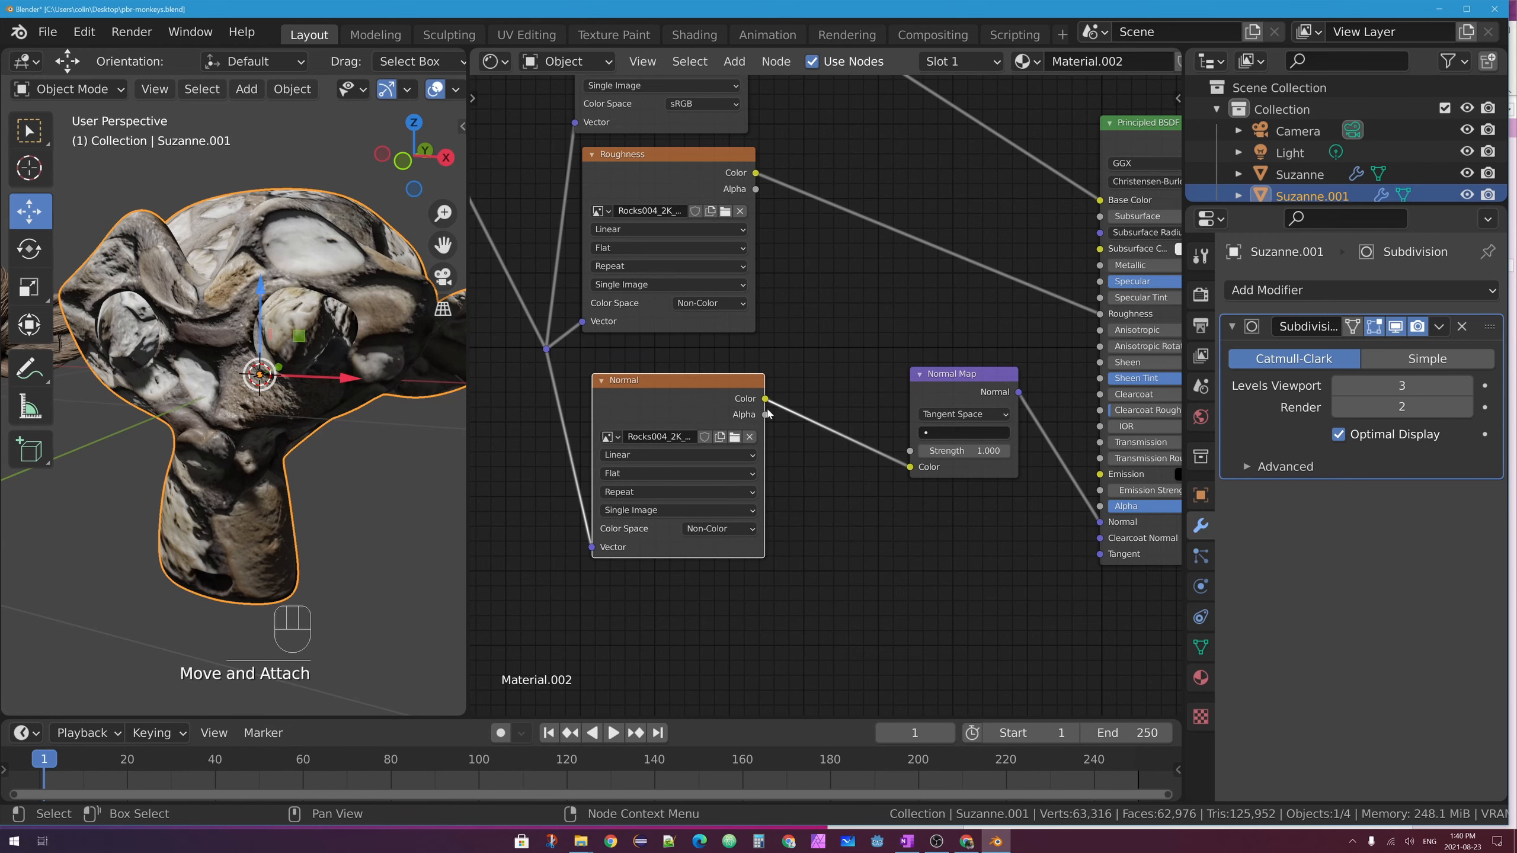
pyautogui.moveTo(959, 404); pyautogui.dragTo(983, 397)
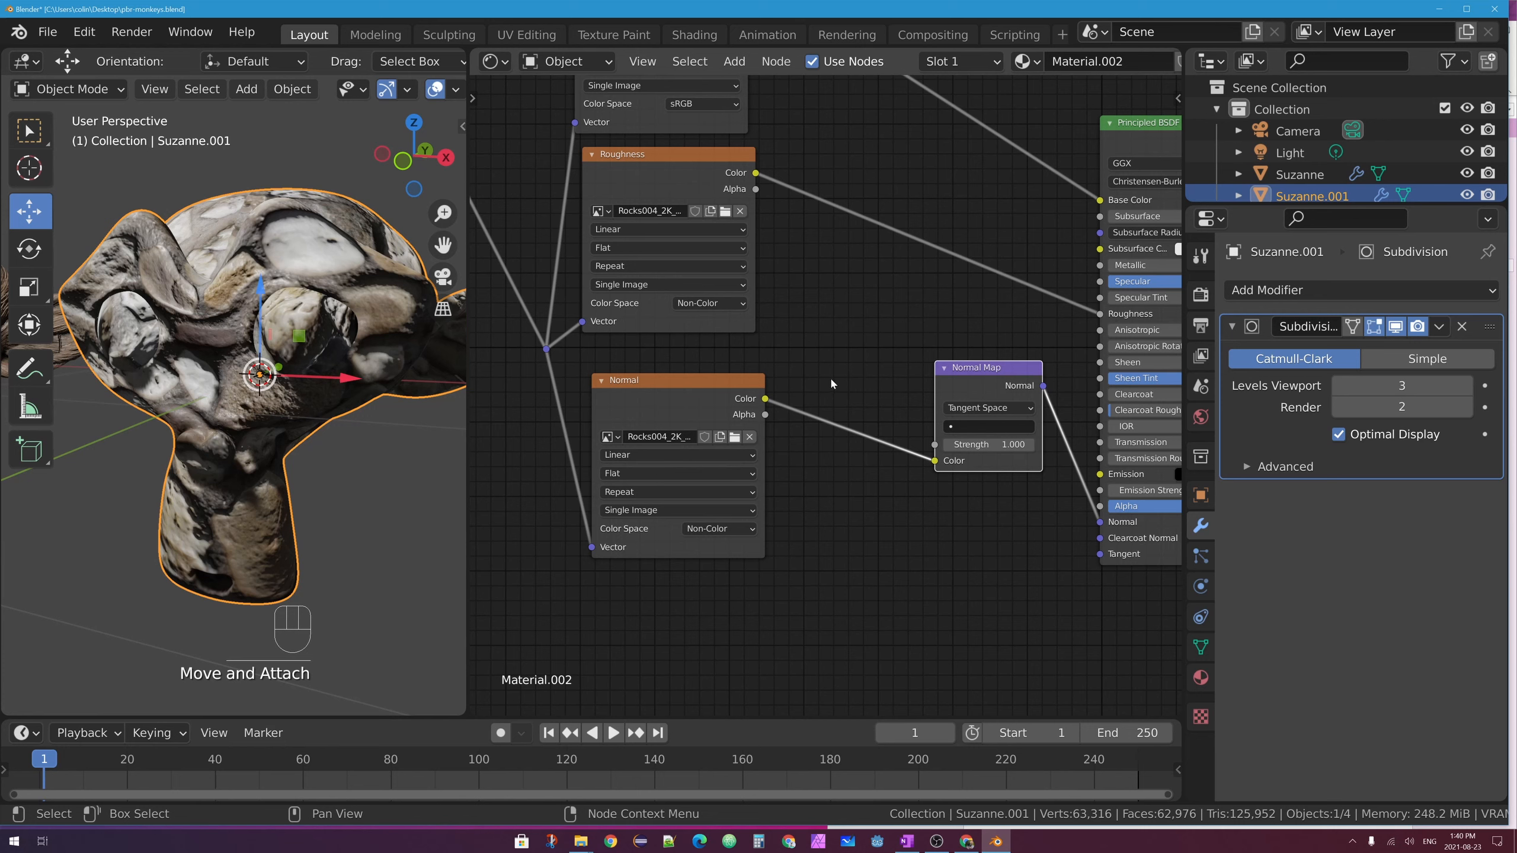
# Insert an RGB Curves node on the link between the Normal texture's Color output and the Normal Map node
pyautogui.hotkey('shift', 'a')
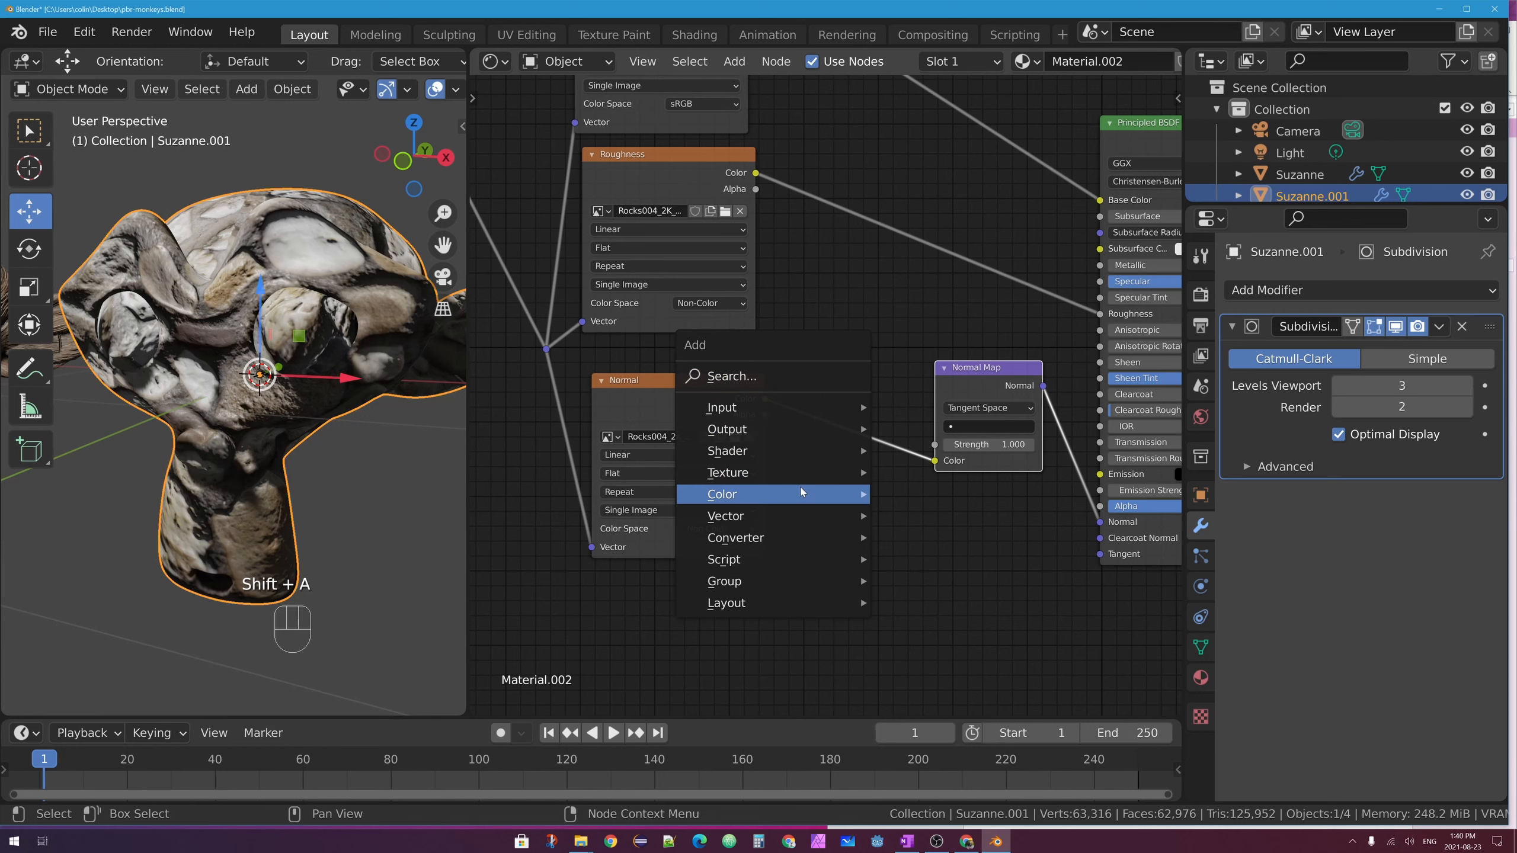
pyautogui.moveTo(801, 493)
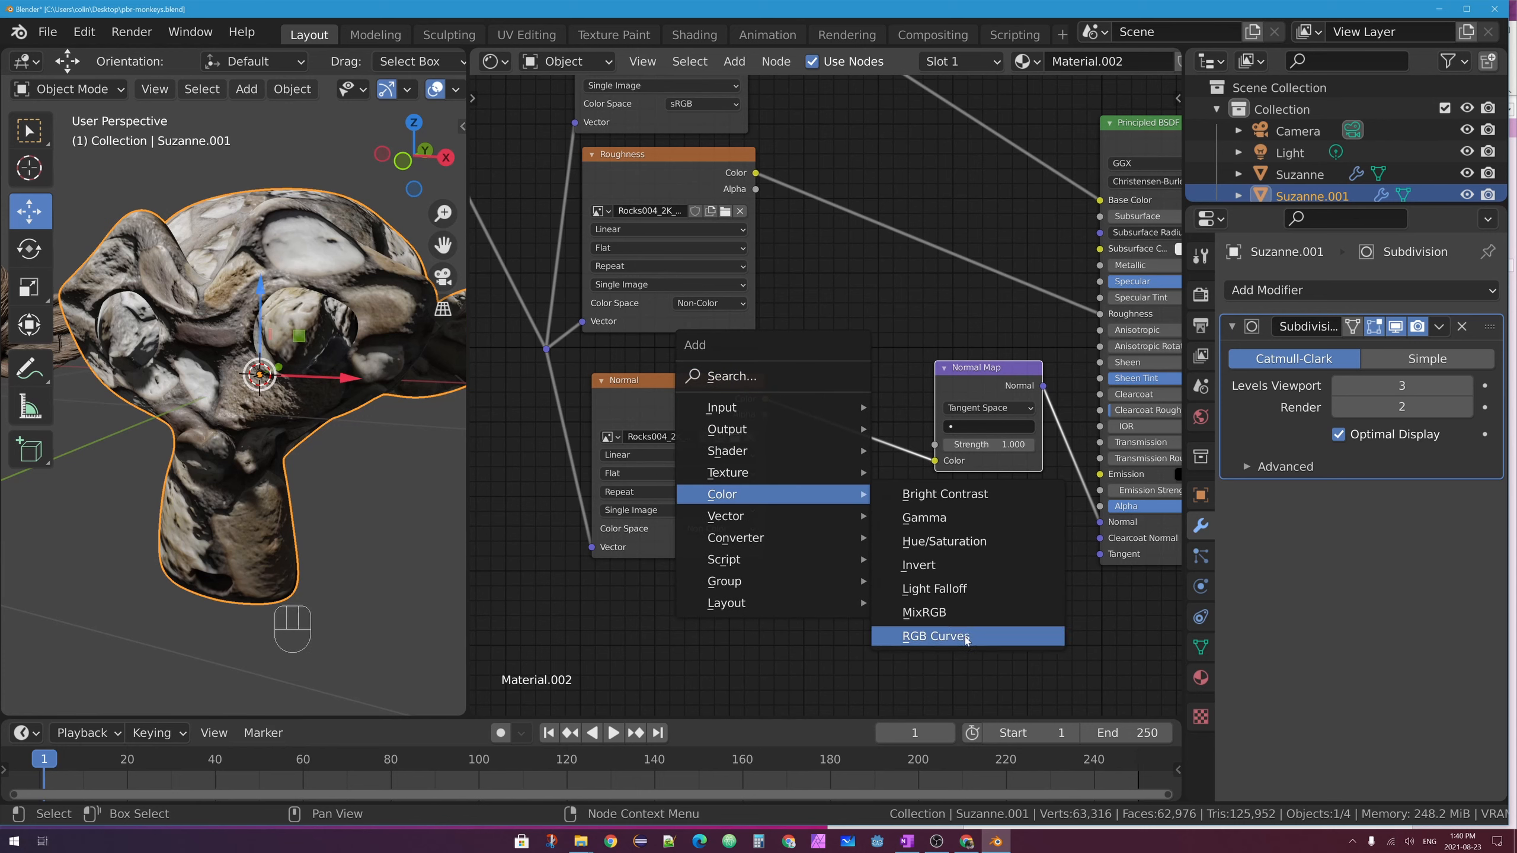
pyautogui.click(982, 637)
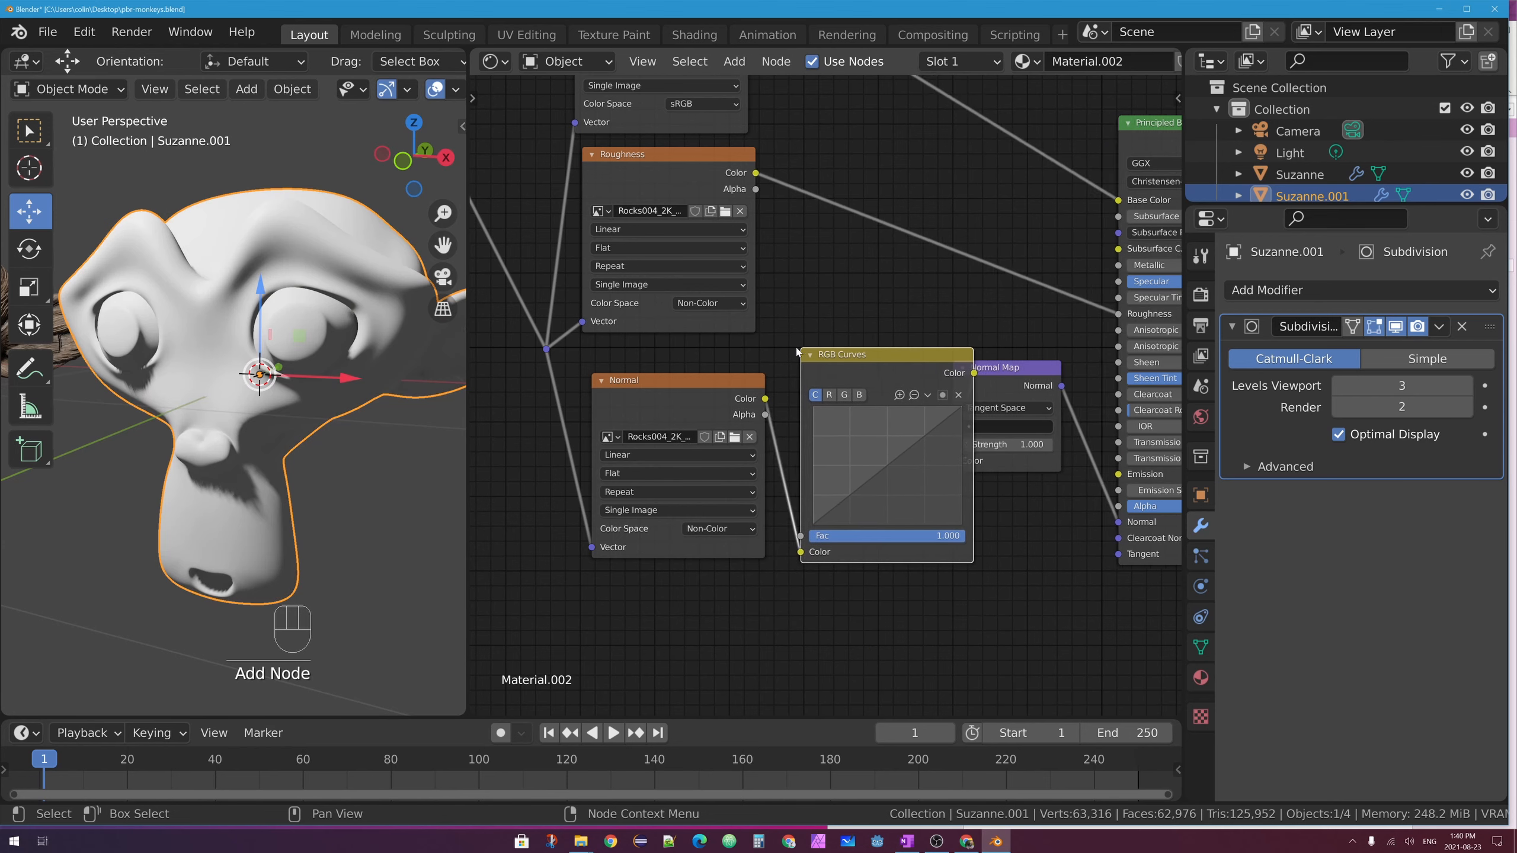
pyautogui.click(823, 348)
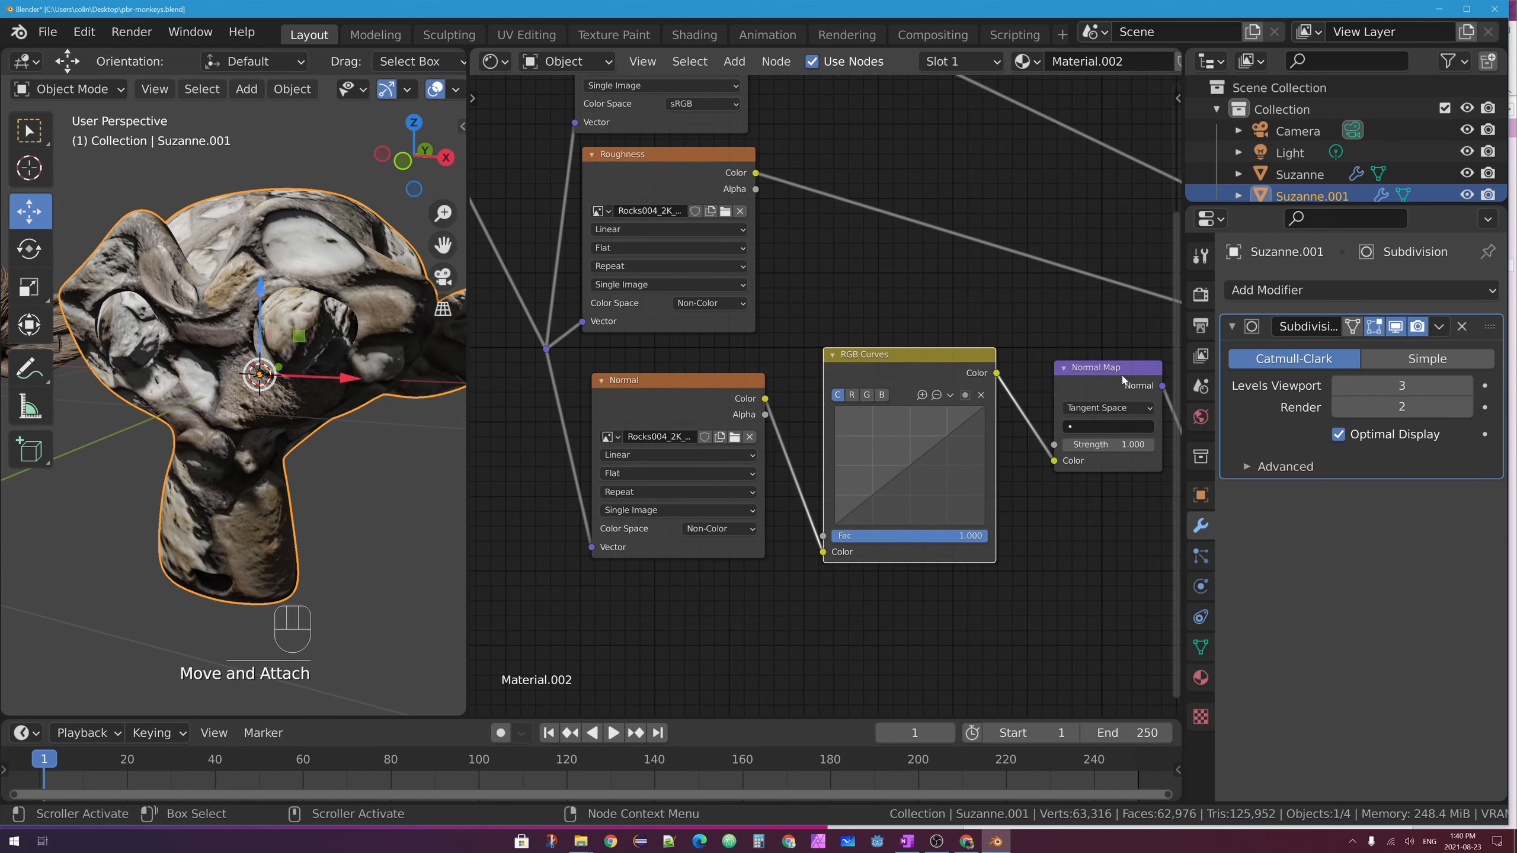
# Invert the green channel curve of the RGB Curves node, ending at X 1, Y 0, and inspect the monkey's relief
pyautogui.moveTo(1104, 373); pyautogui.dragTo(910, 342, button='middle')
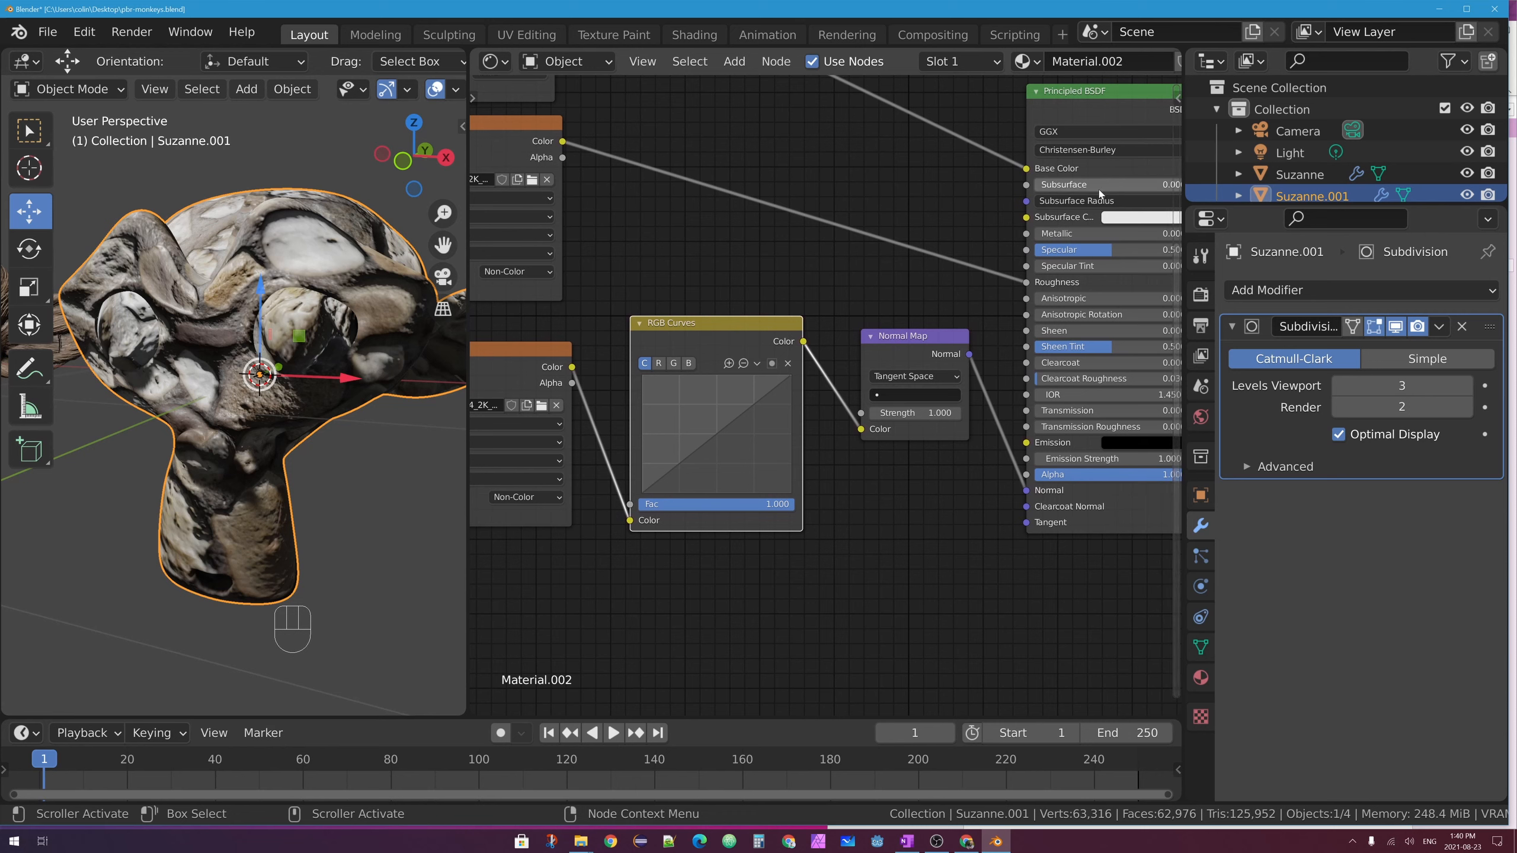
pyautogui.click(673, 363)
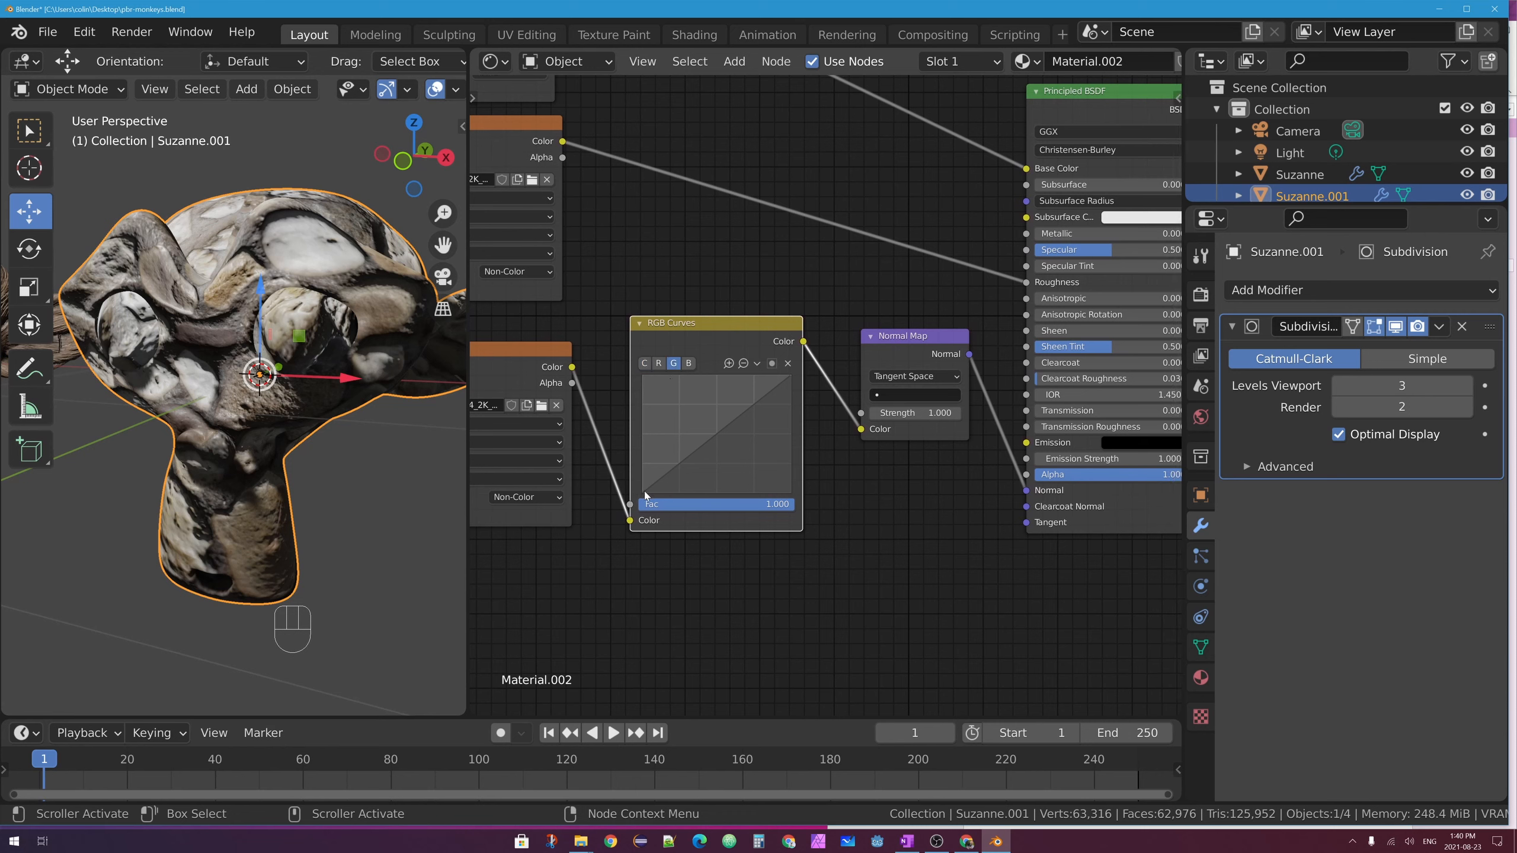
pyautogui.moveTo(645, 495); pyautogui.dragTo(778, 496)
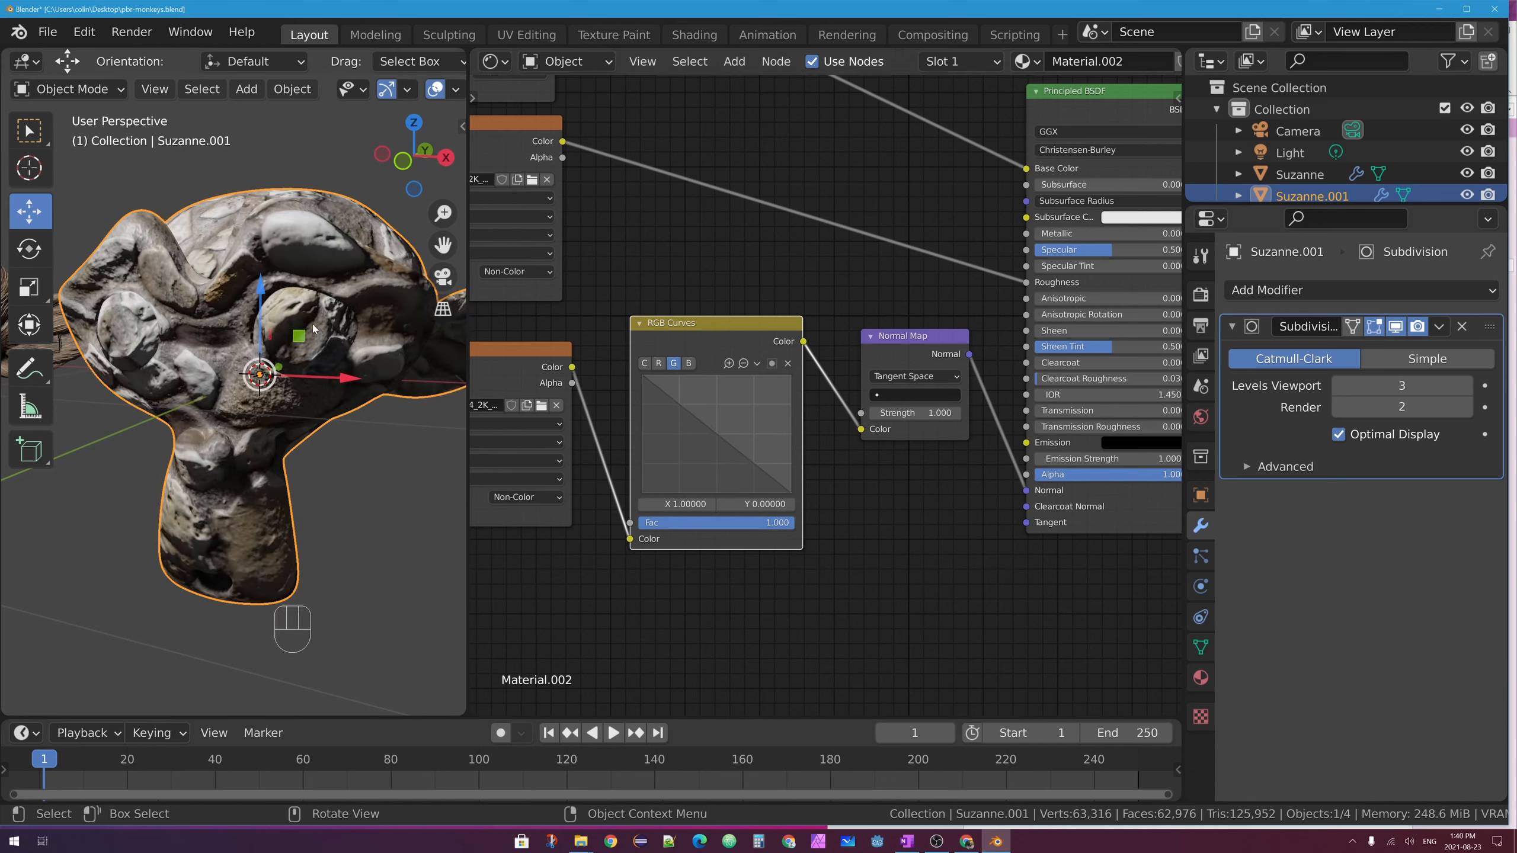
pyautogui.moveTo(299, 336); pyautogui.dragTo(370, 293, button='middle')
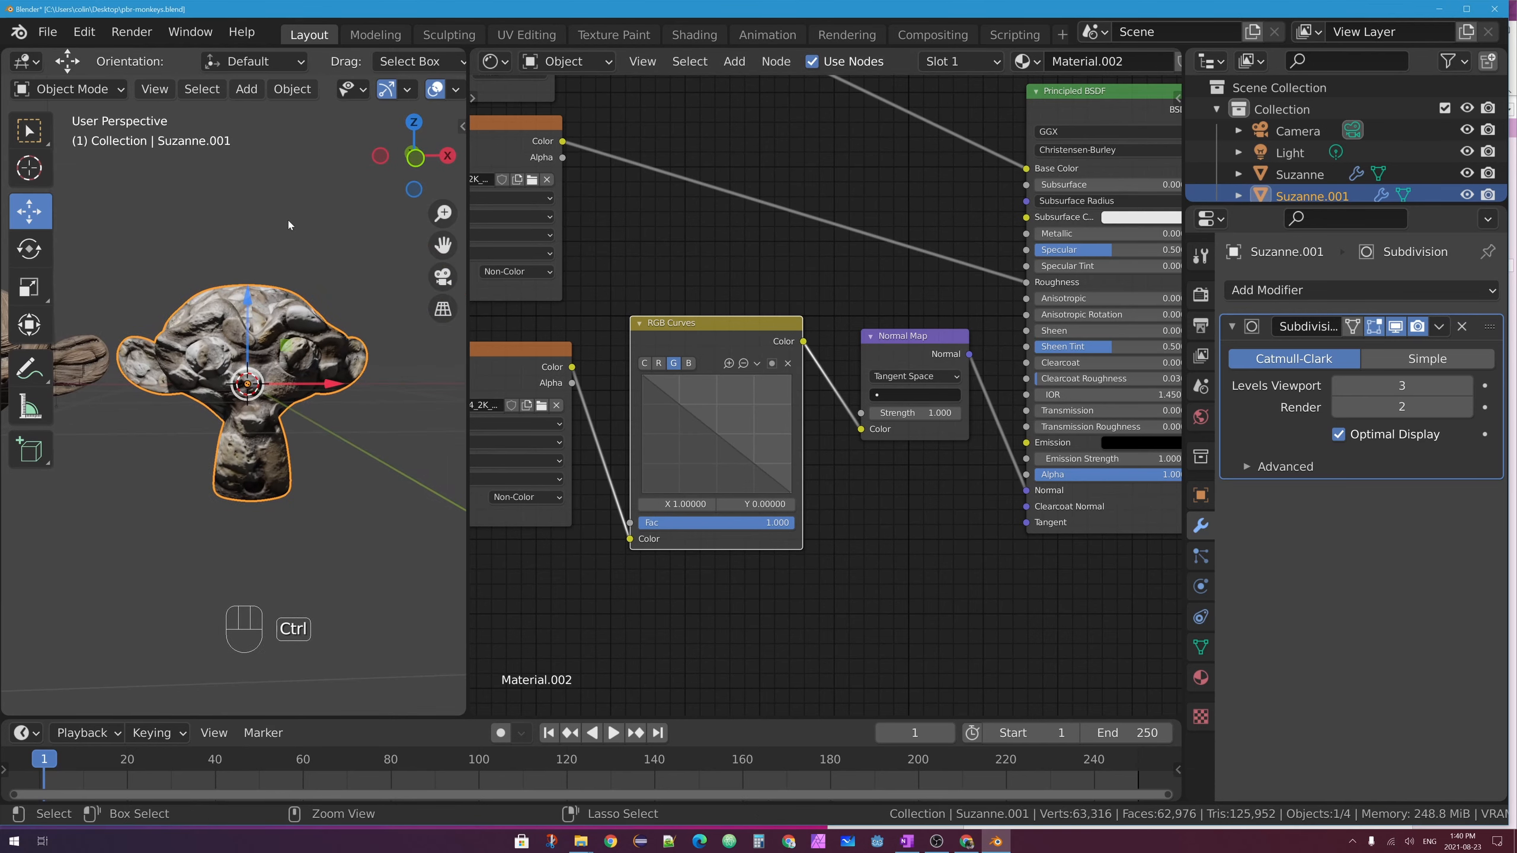
pyautogui.moveTo(353, 355); pyautogui.dragTo(272, 257, button='middle')
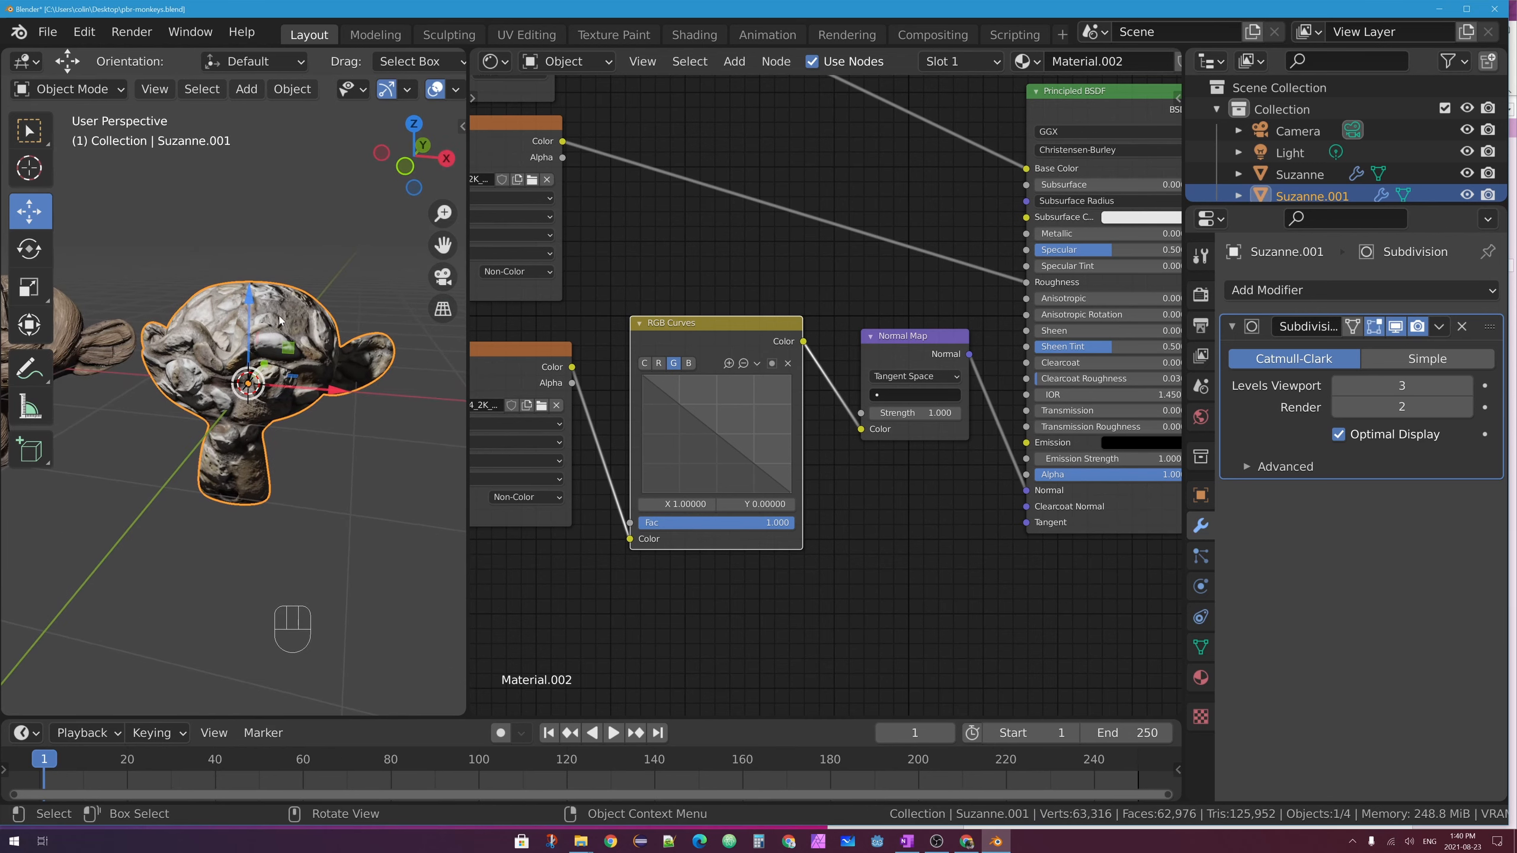
pyautogui.moveTo(285, 348); pyautogui.dragTo(410, 310, button='middle')
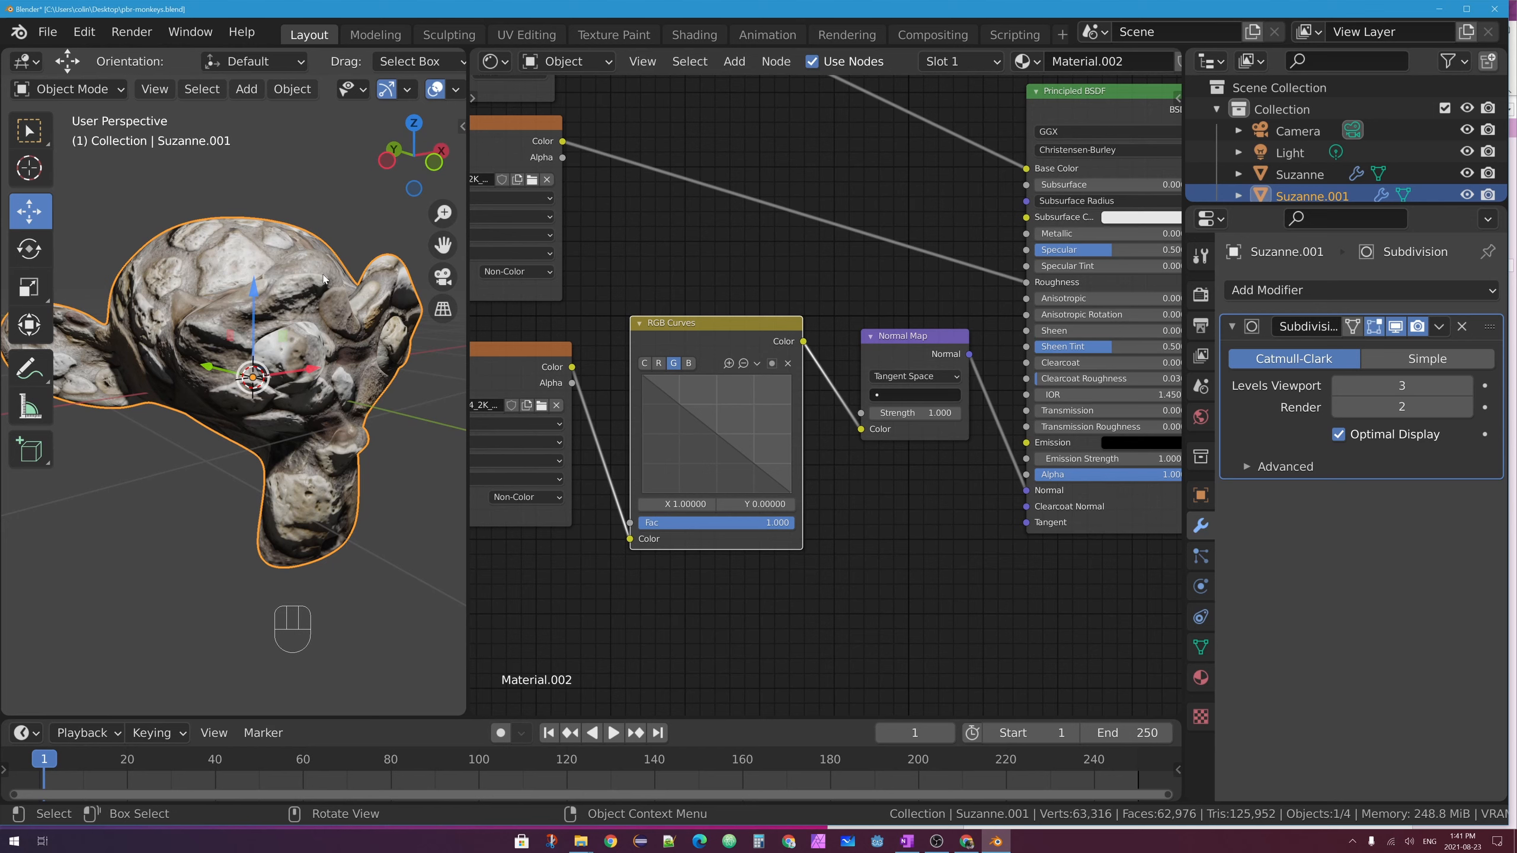
# Try repeating the rock texture more often by setting the Mapping node's X and Y scale to 5
pyautogui.moveTo(302, 339); pyautogui.dragTo(359, 342, button='middle')
pyautogui.moveTo(557, 376); pyautogui.dragTo(903, 387, button='middle')
pyautogui.moveTo(580, 308); pyautogui.dragTo(718, 393, button='middle')
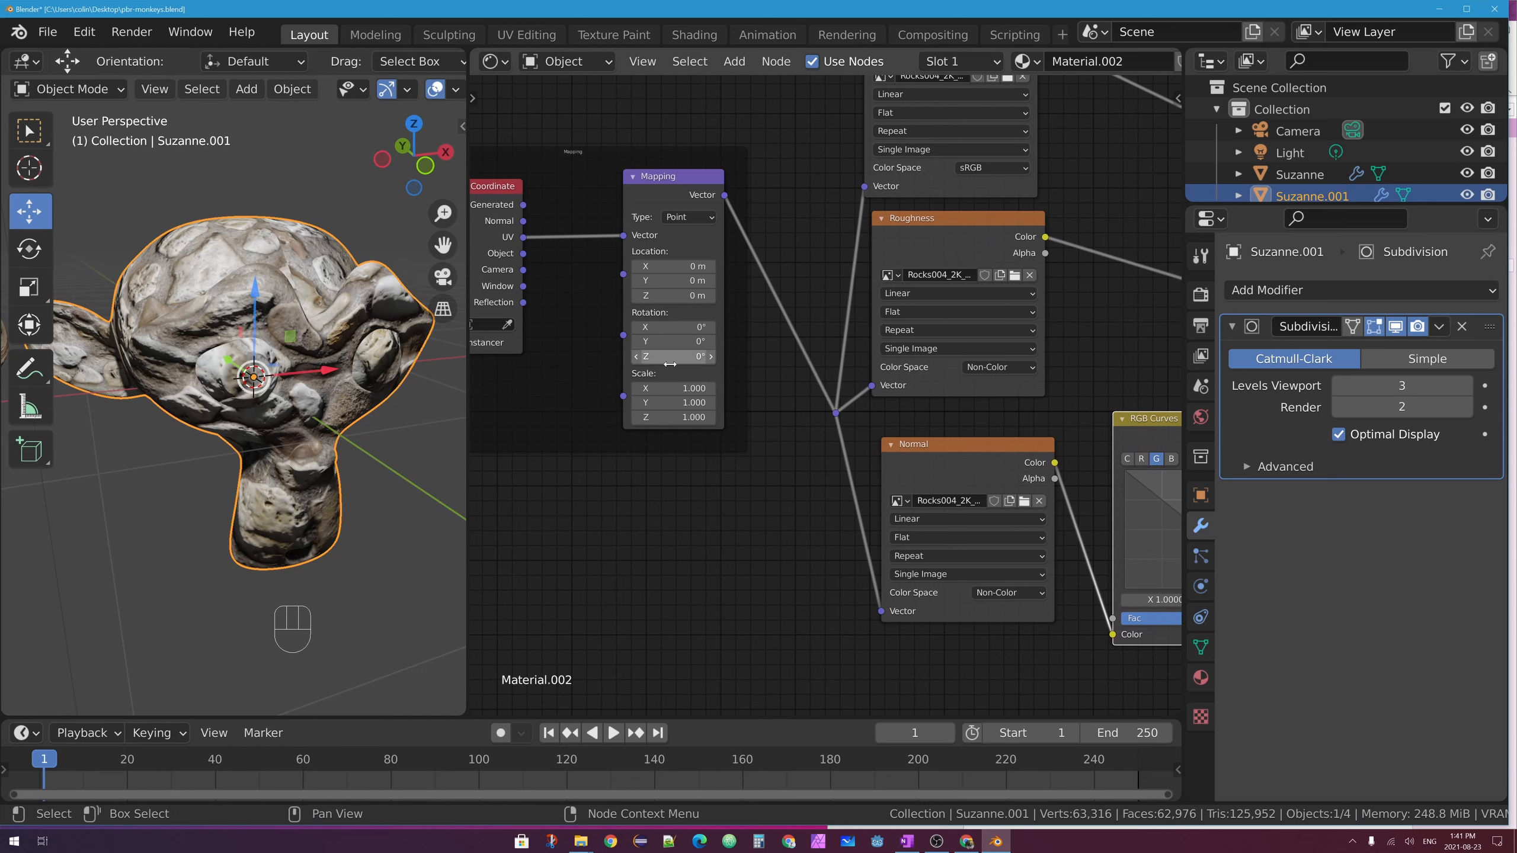
pyautogui.click(682, 389)
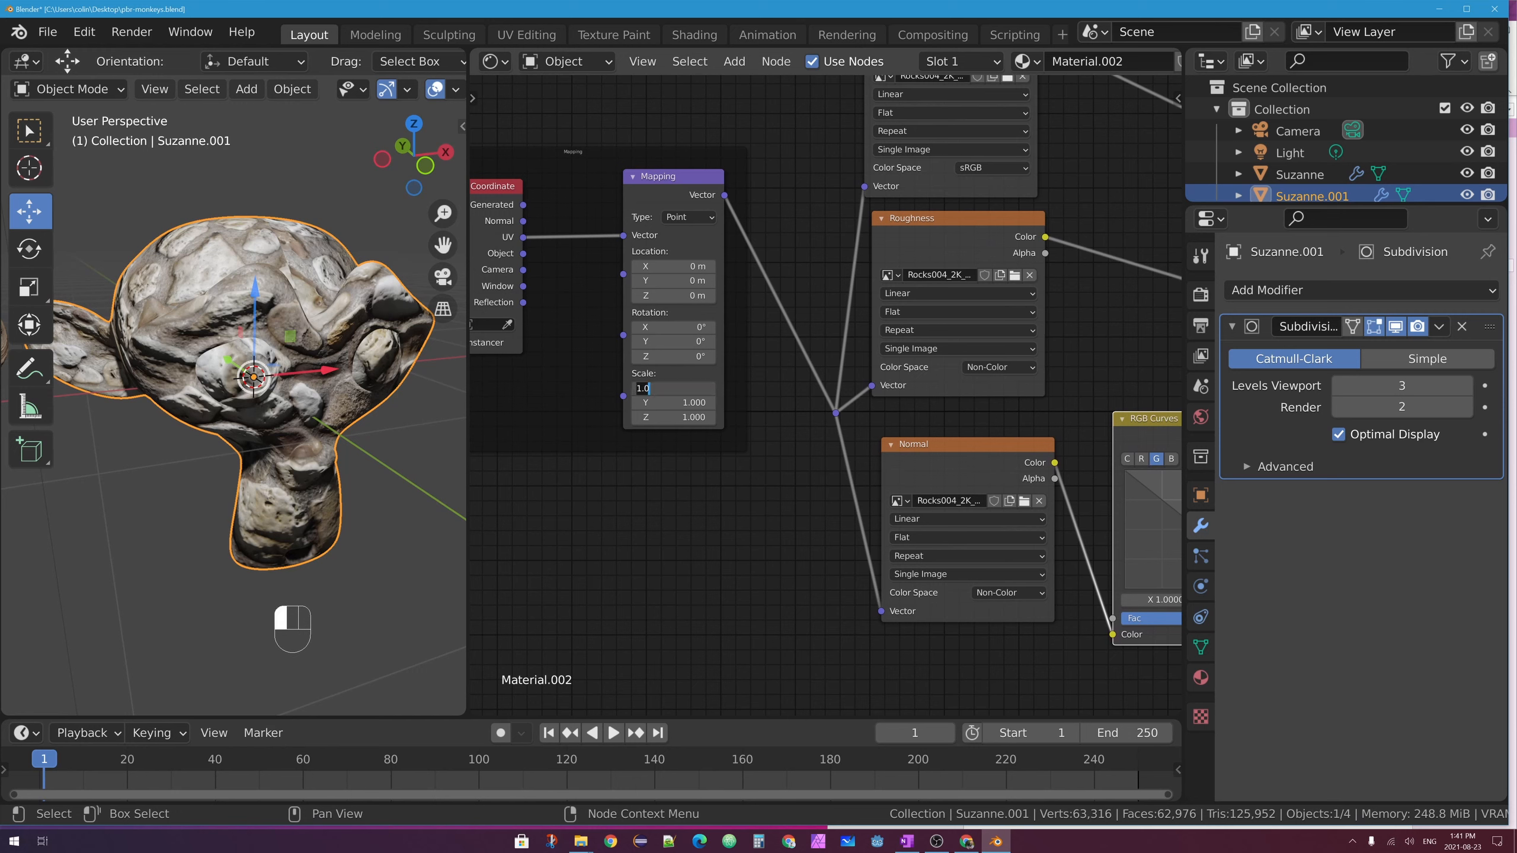
pyautogui.write('5')
pyautogui.press('Tab')
pyautogui.write('5')
pyautogui.press('Return')
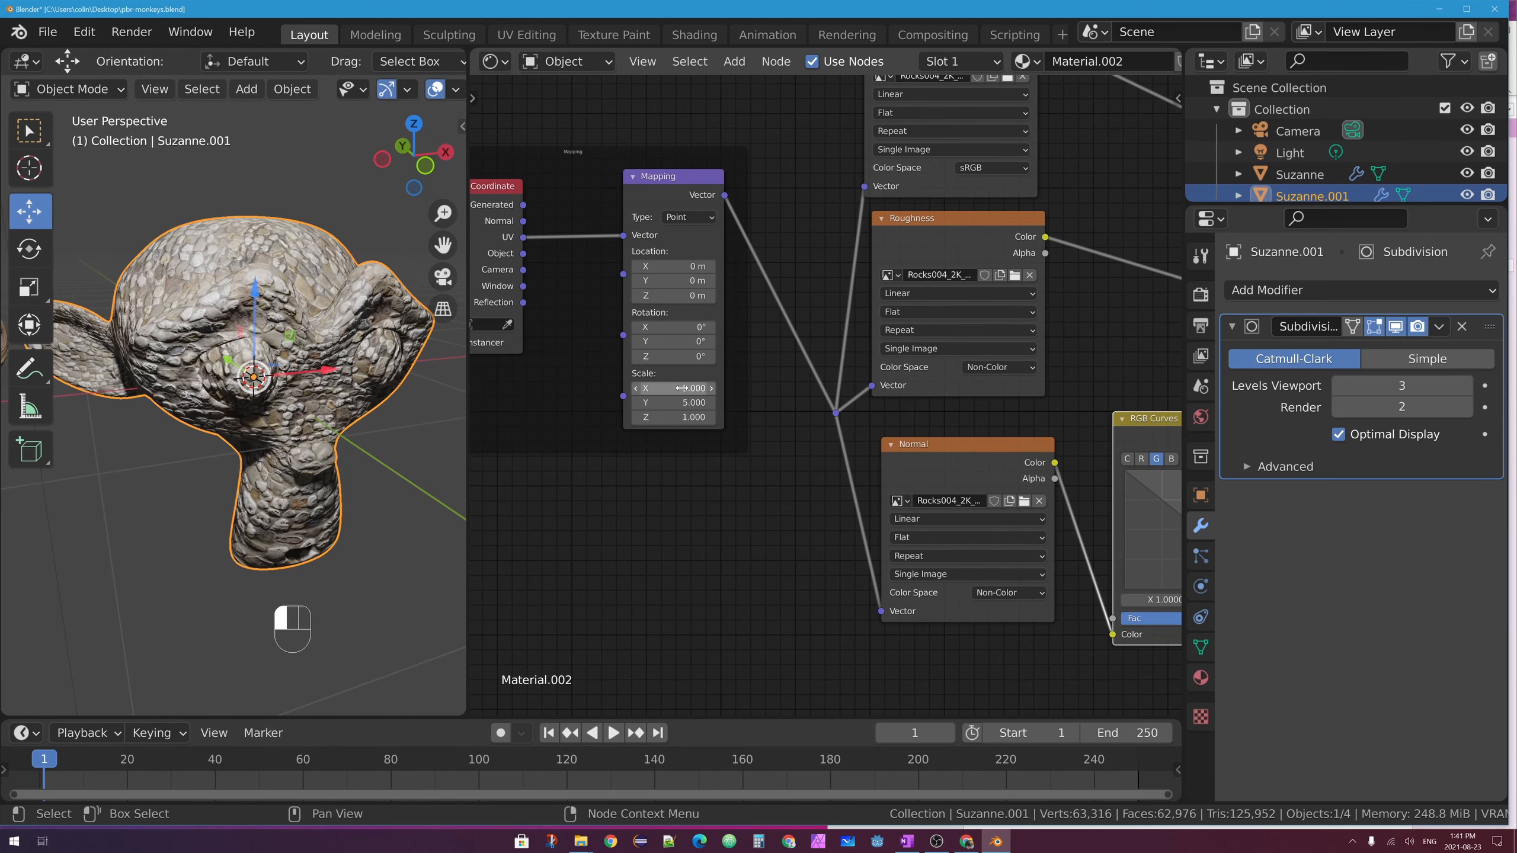
# Try an X scale of 0 in the Mapping node and undo all the scale changes
pyautogui.click(672, 388)
pyautogui.write('0')
pyautogui.press('Tab')
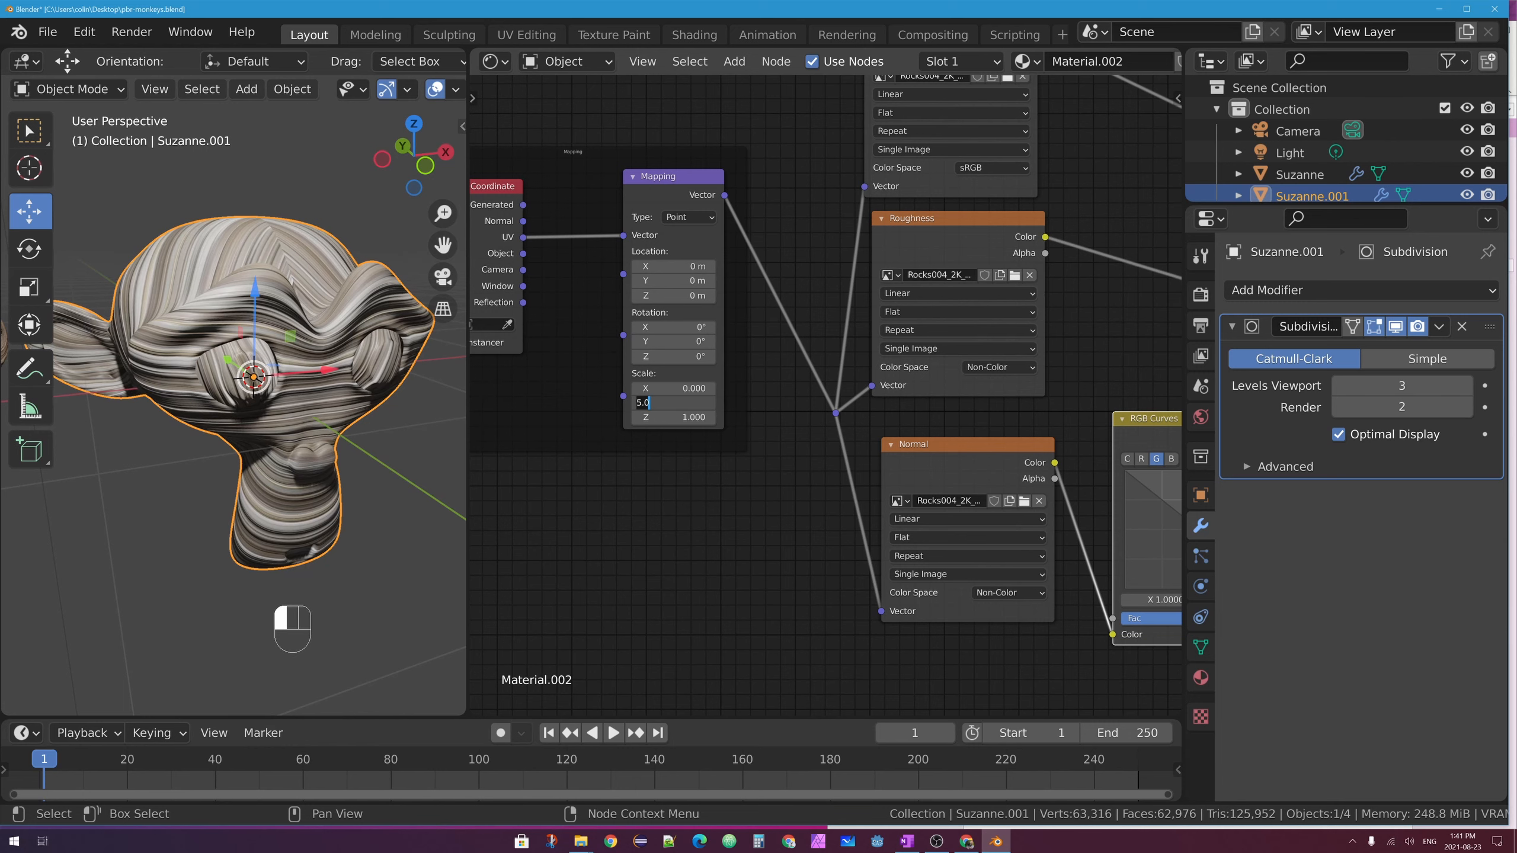
pyautogui.hotkey('ctrl', 'z')
pyautogui.hotkey('ctrl', 'z')
pyautogui.hotkey('ctrl', 'z')
pyautogui.hotkey('ctrl', 'z')
pyautogui.hotkey('ctrl', 'z')
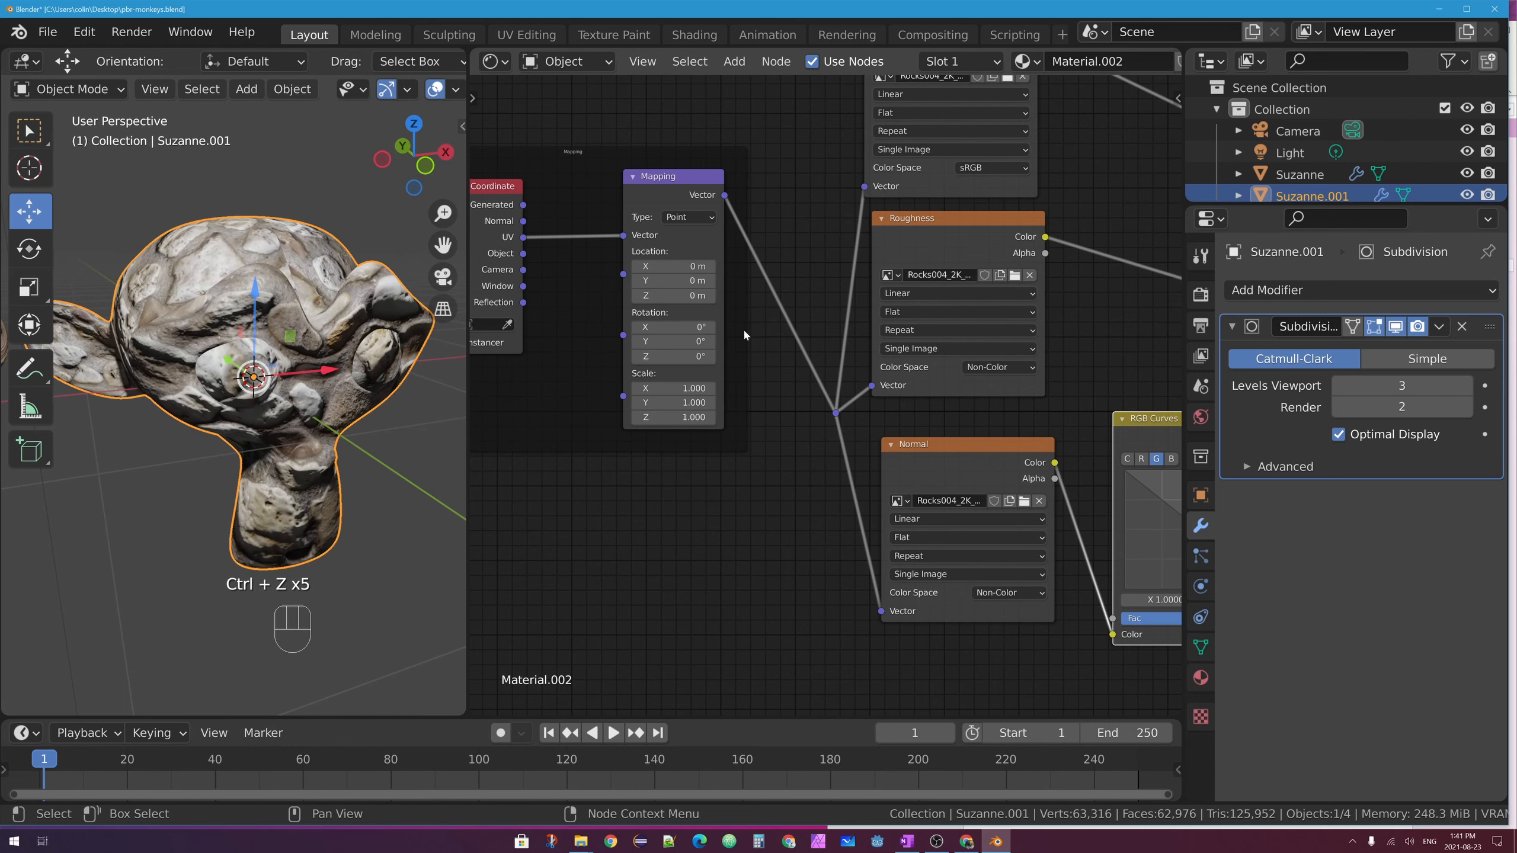
# In the UV Editing workspace, scale Suzanne.001's entire UV layout up by a factor of about 2.52
pyautogui.click(522, 38)
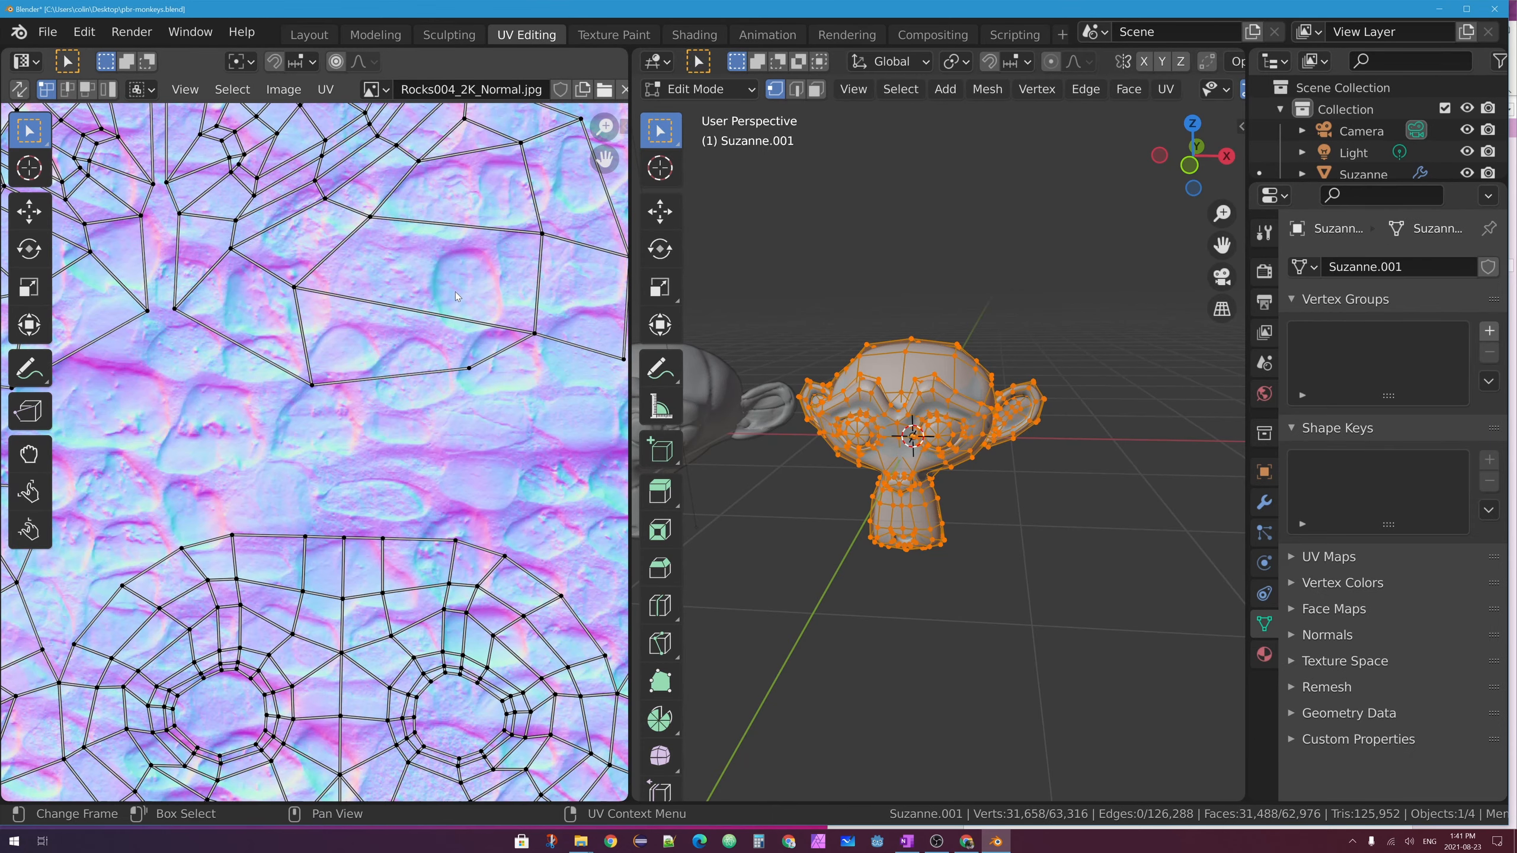
pyautogui.scroll(-6, 455, 291)
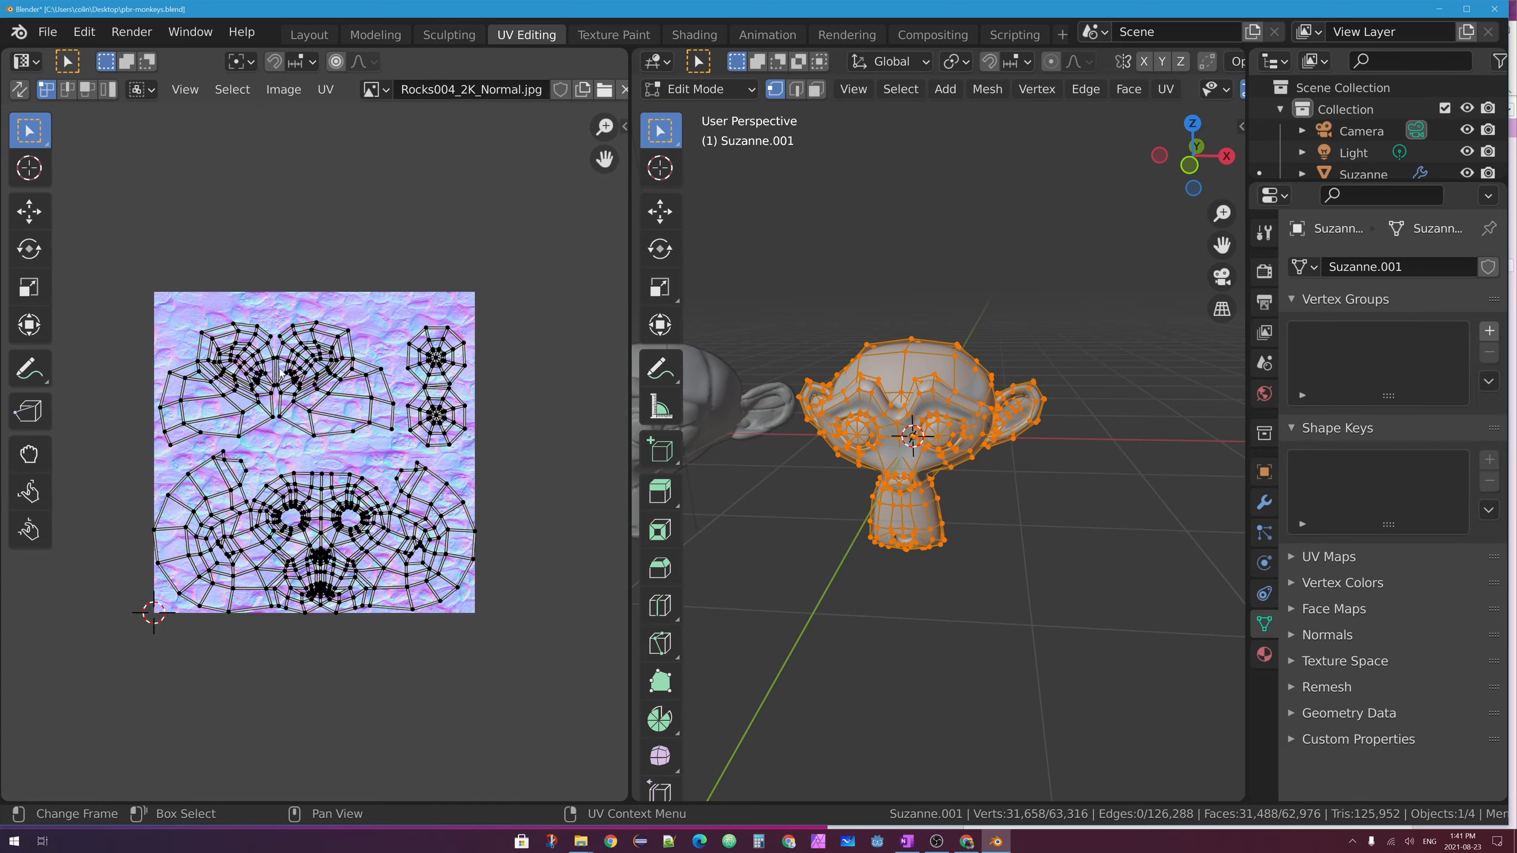
pyautogui.press('a')
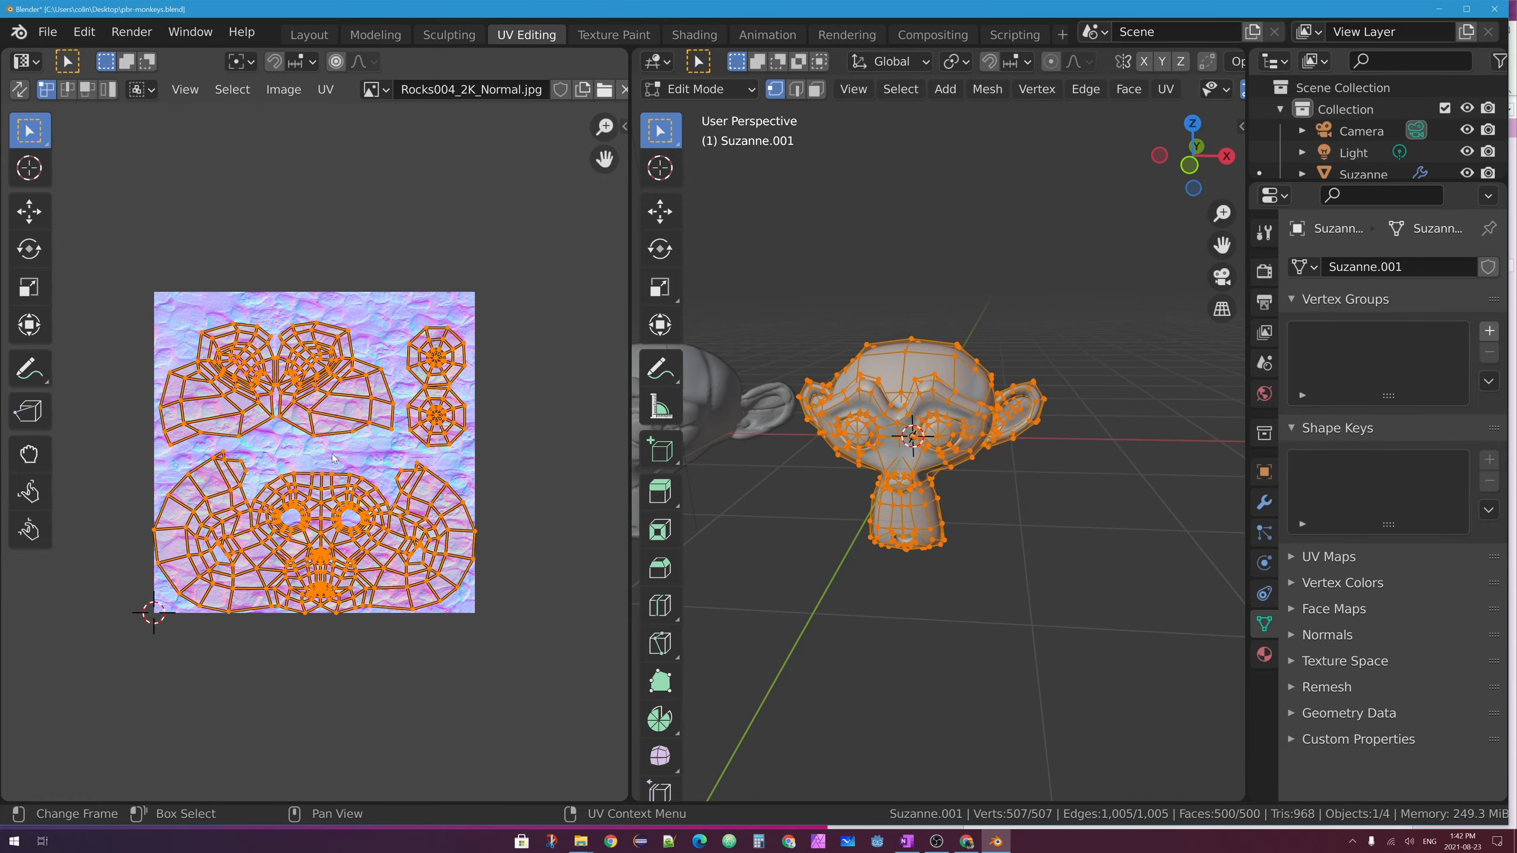
pyautogui.press('s')
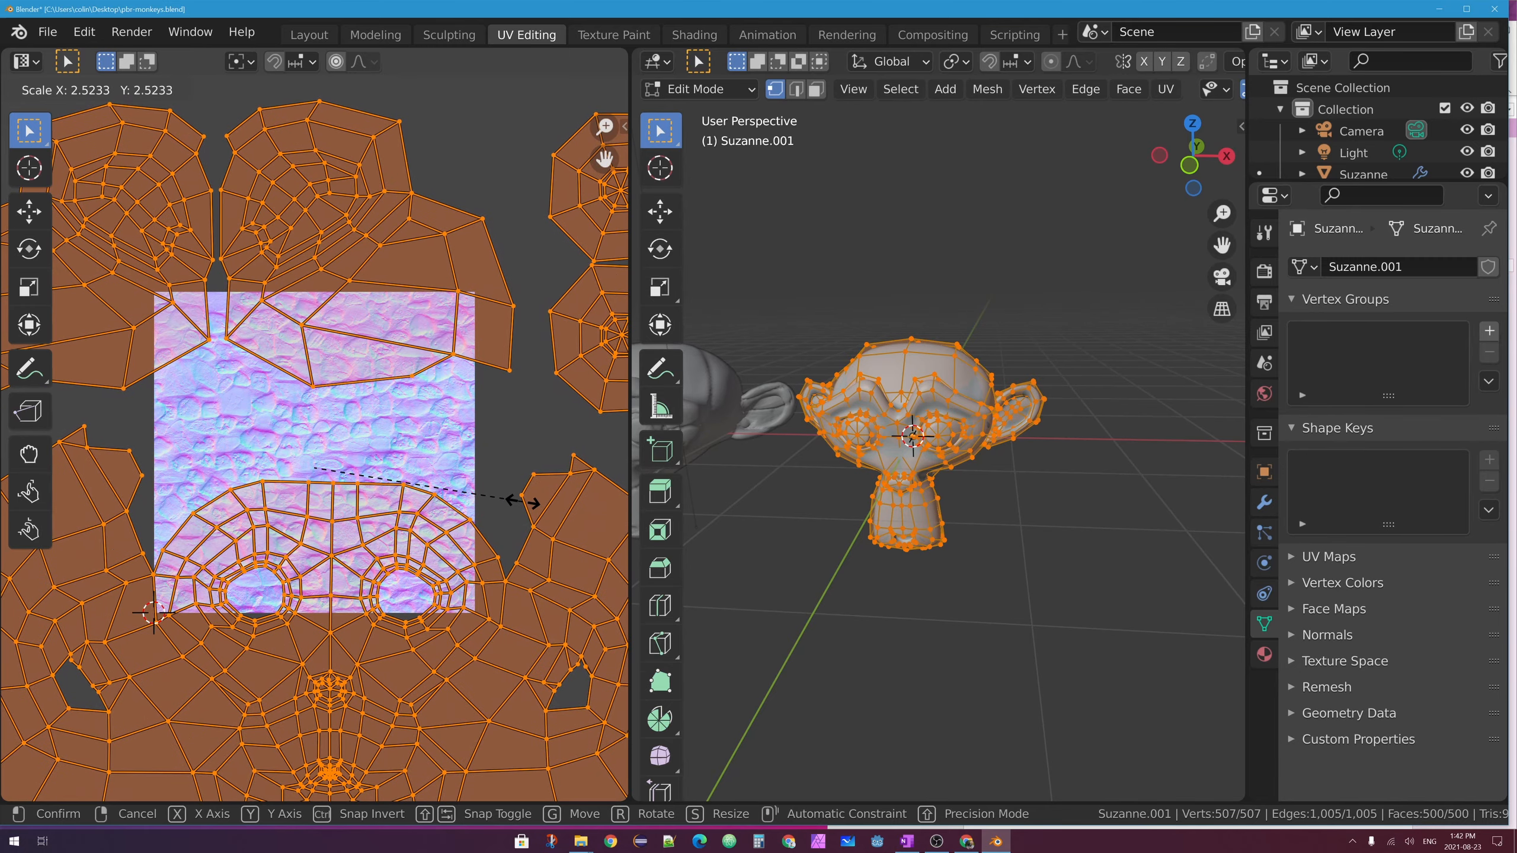
pyautogui.click(518, 501)
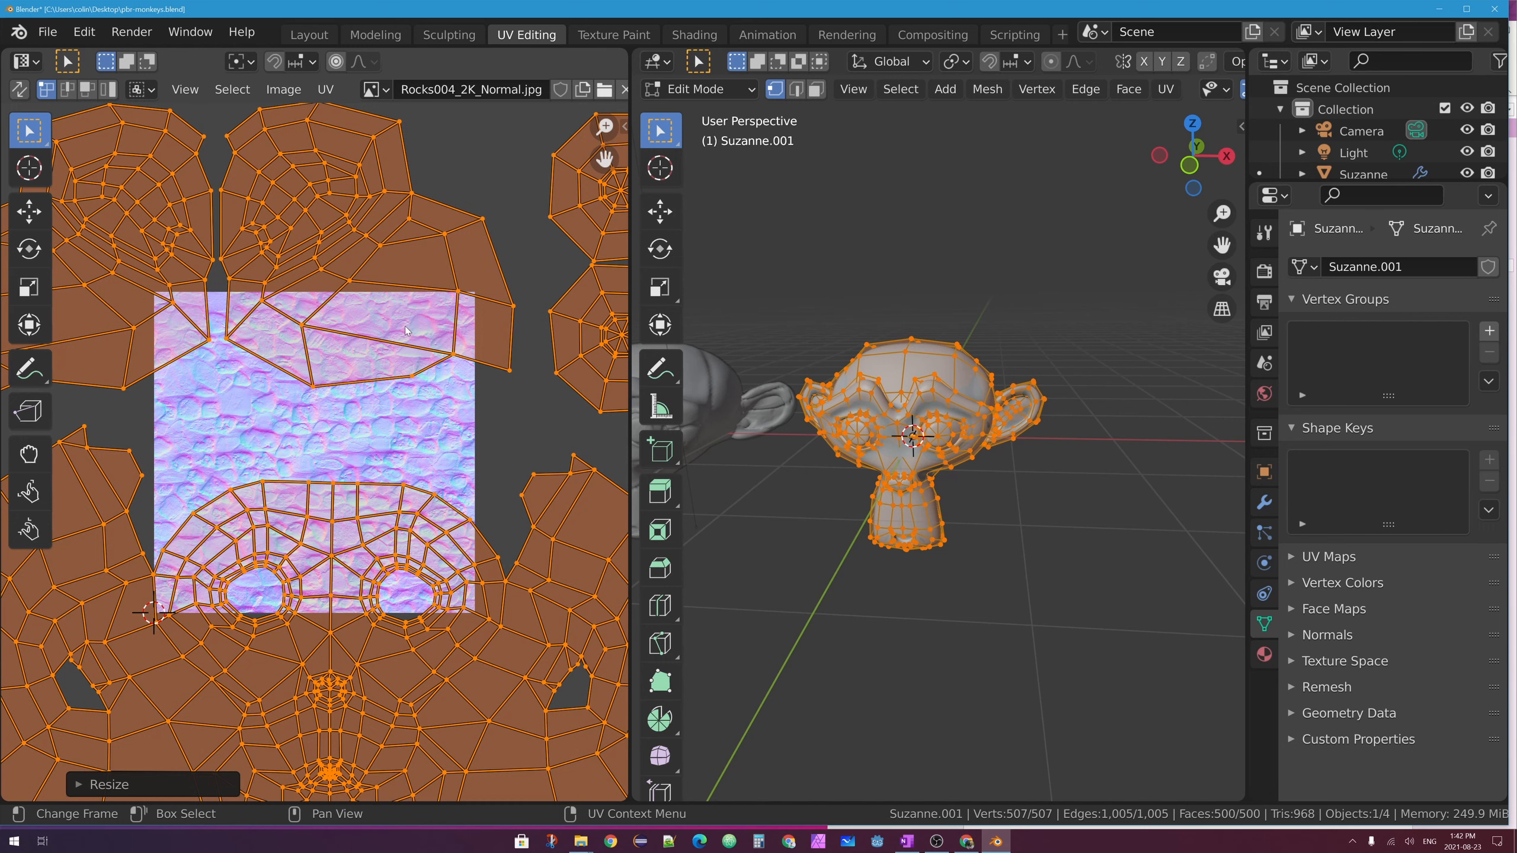
# Enlarge the whole UV layout somewhat further and inspect the rock texture on the monkey in the Layout workspace
pyautogui.scroll(-3, 418, 267)
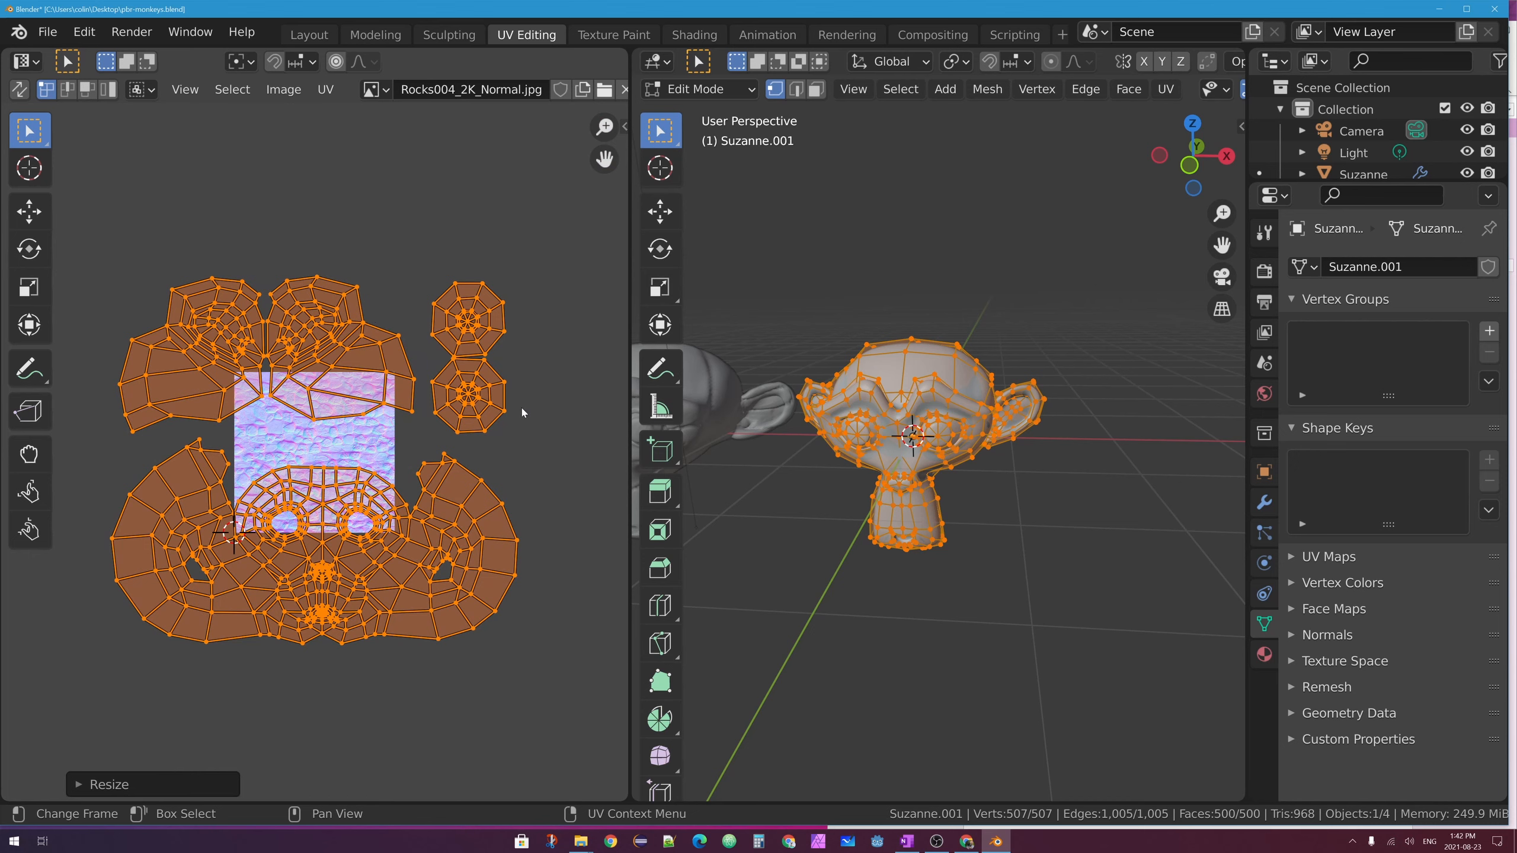
pyautogui.press('s')
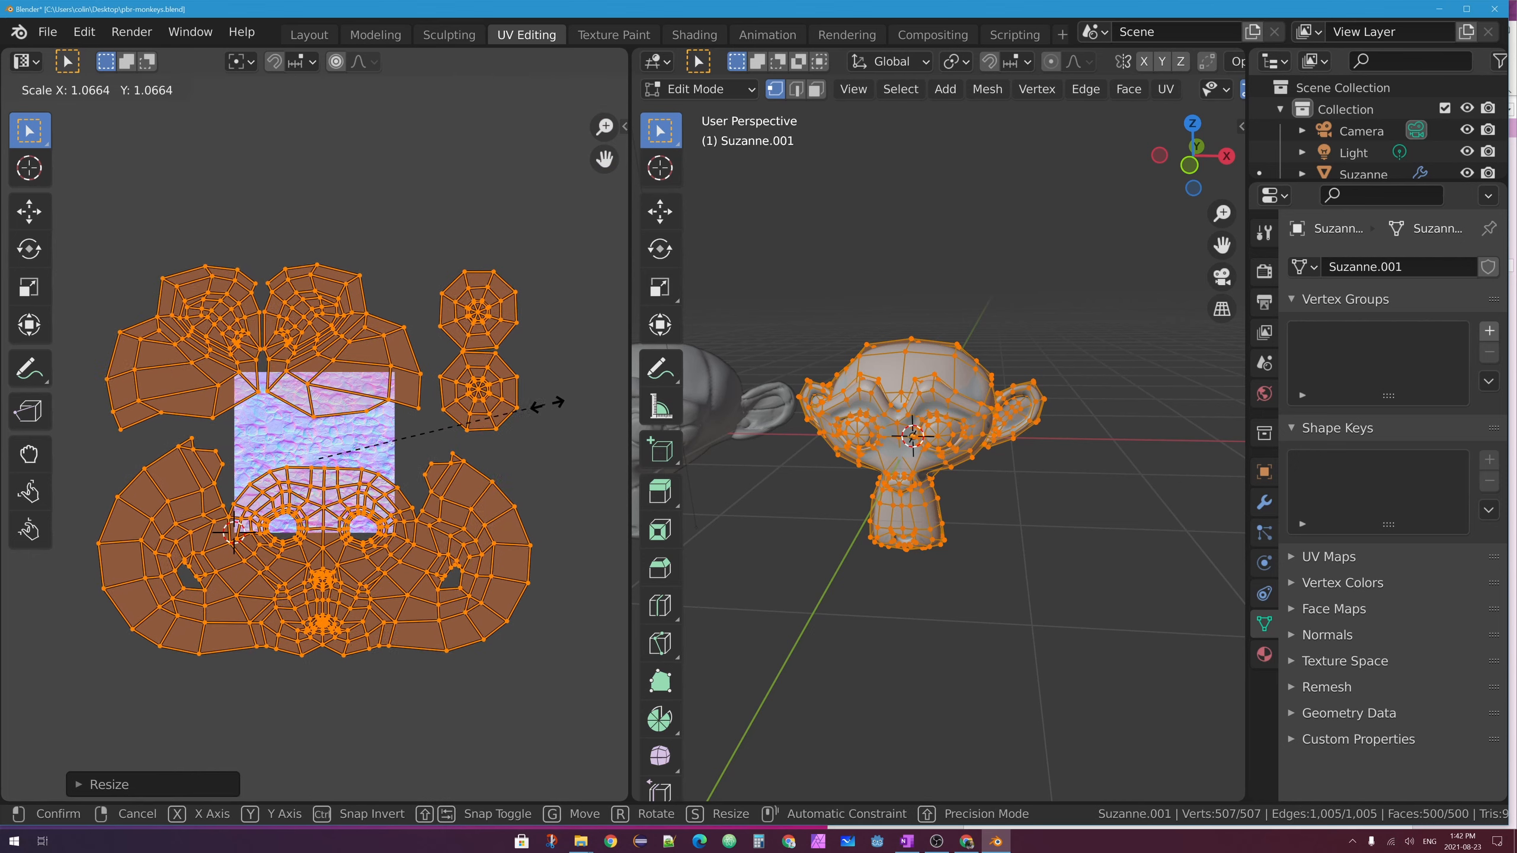
pyautogui.click(572, 459)
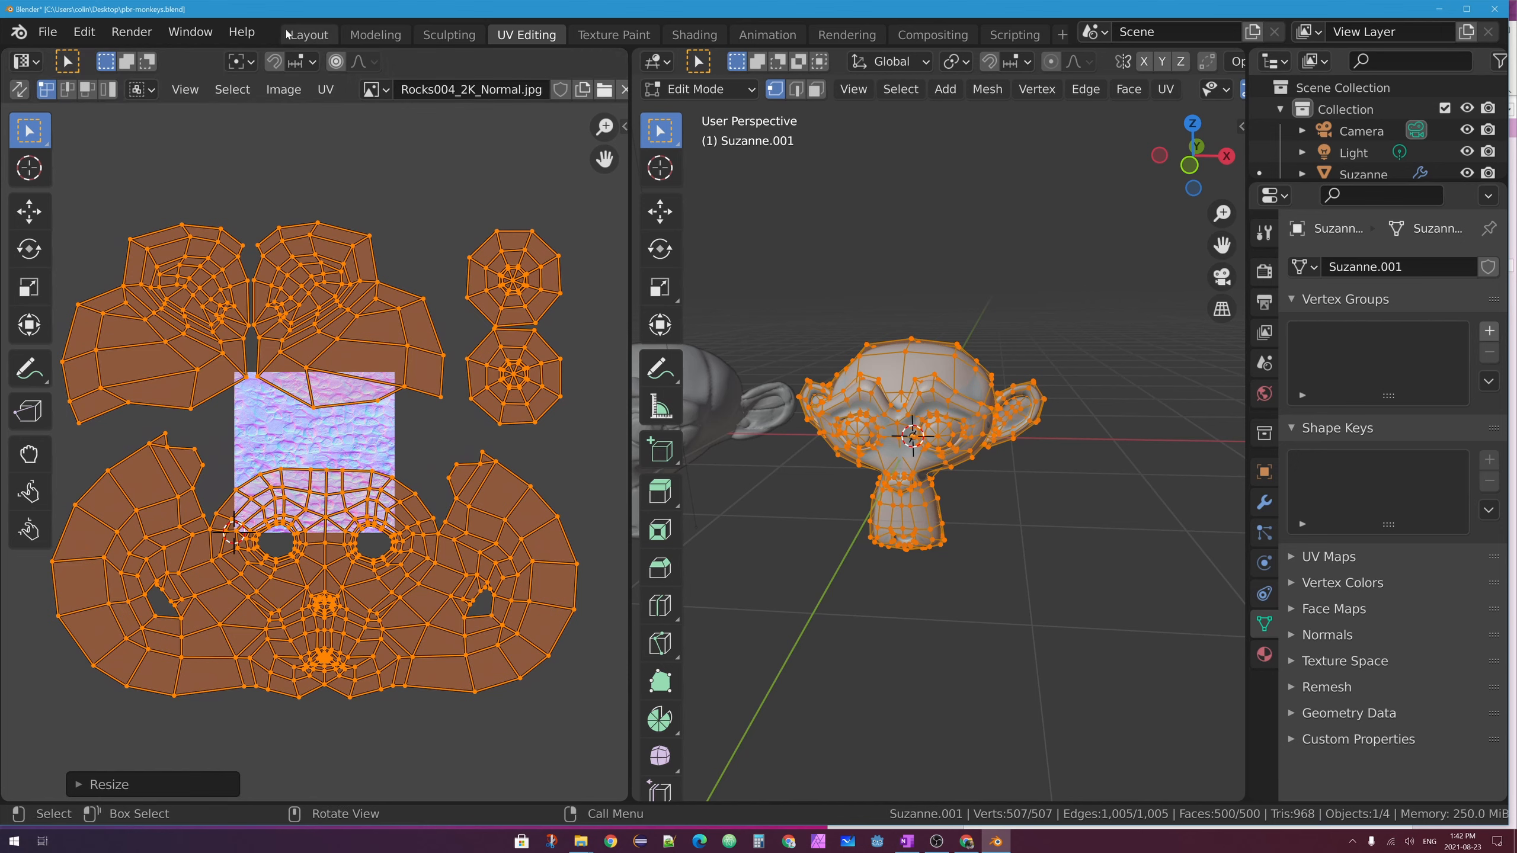
pyautogui.click(310, 36)
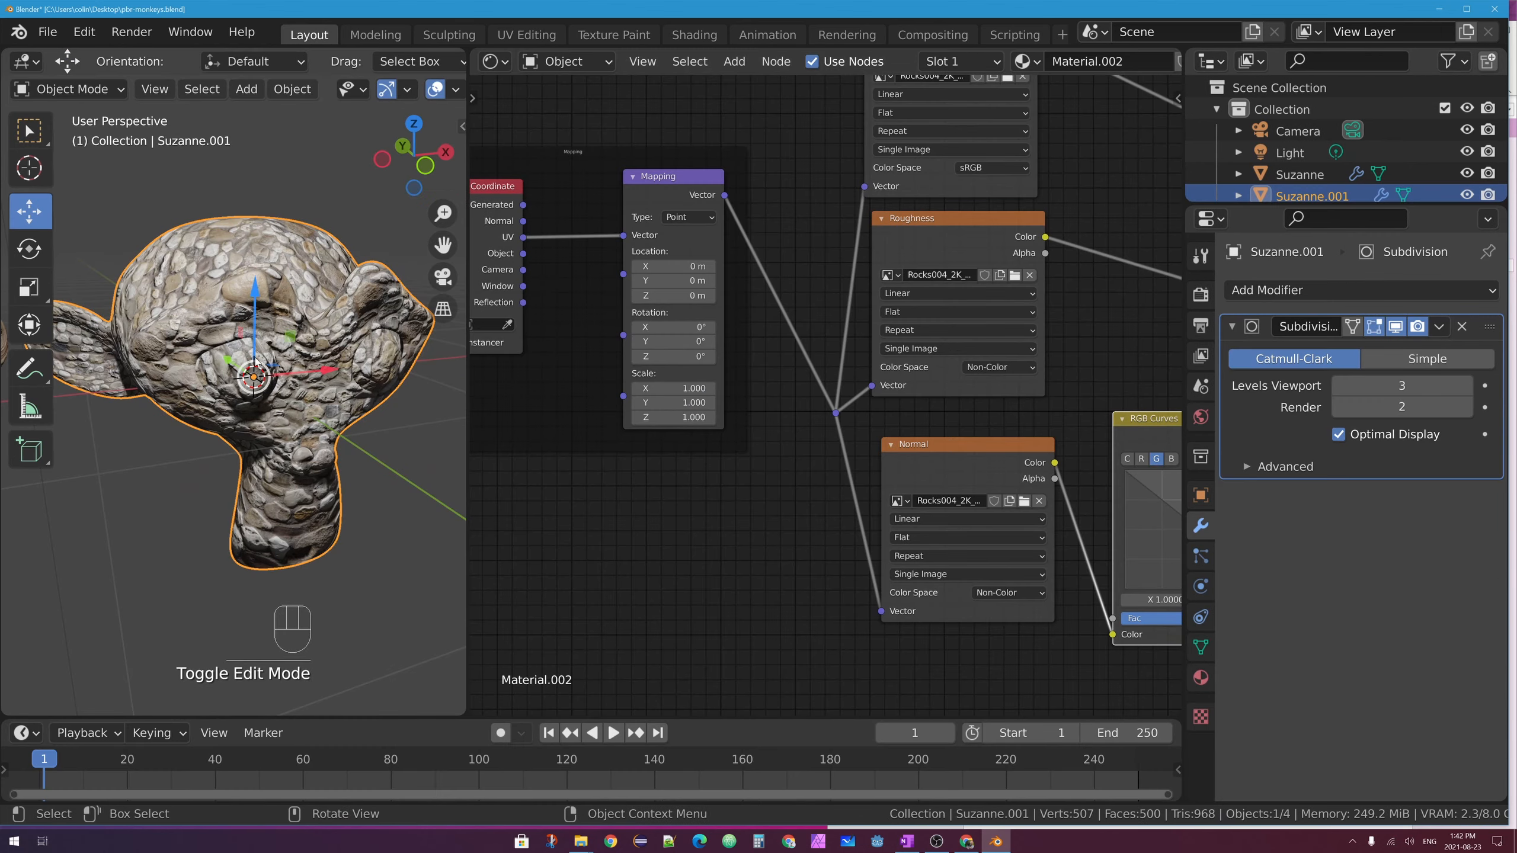
pyautogui.moveTo(294, 334); pyautogui.dragTo(334, 326, button='middle')
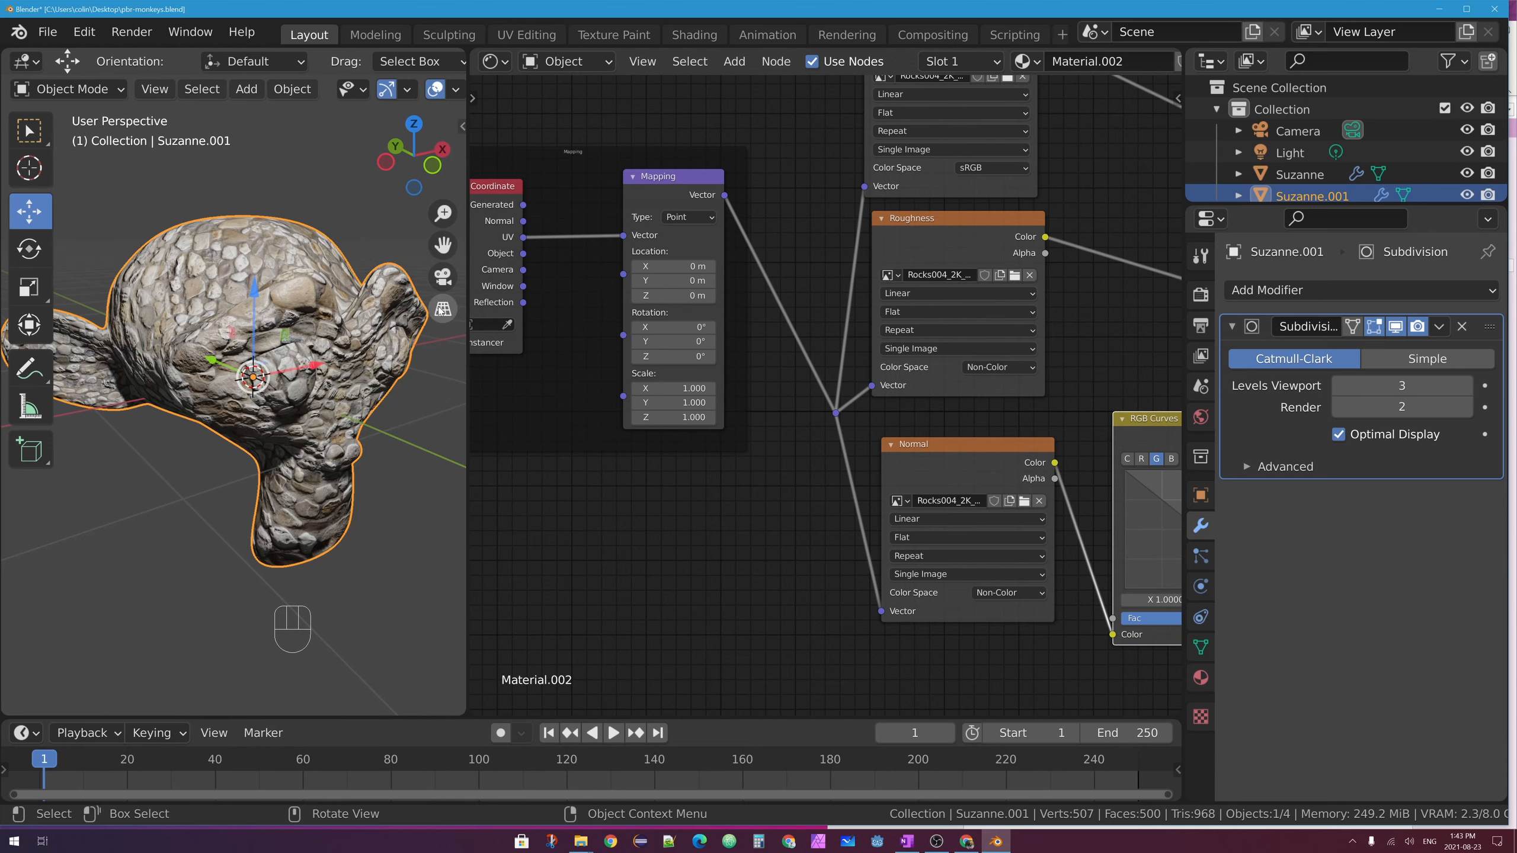
# Move the Base Color texture node up and to the right, and nudge the Normal Map node slightly down
pyautogui.scroll(-2, 1007, 196)
pyautogui.scroll(-2, 1007, 193)
pyautogui.moveTo(1007, 194); pyautogui.dragTo(776, 299, button='middle')
pyautogui.scroll(3, 744, 255)
pyautogui.scroll(1, 744, 256)
pyautogui.scroll(-1, 741, 253)
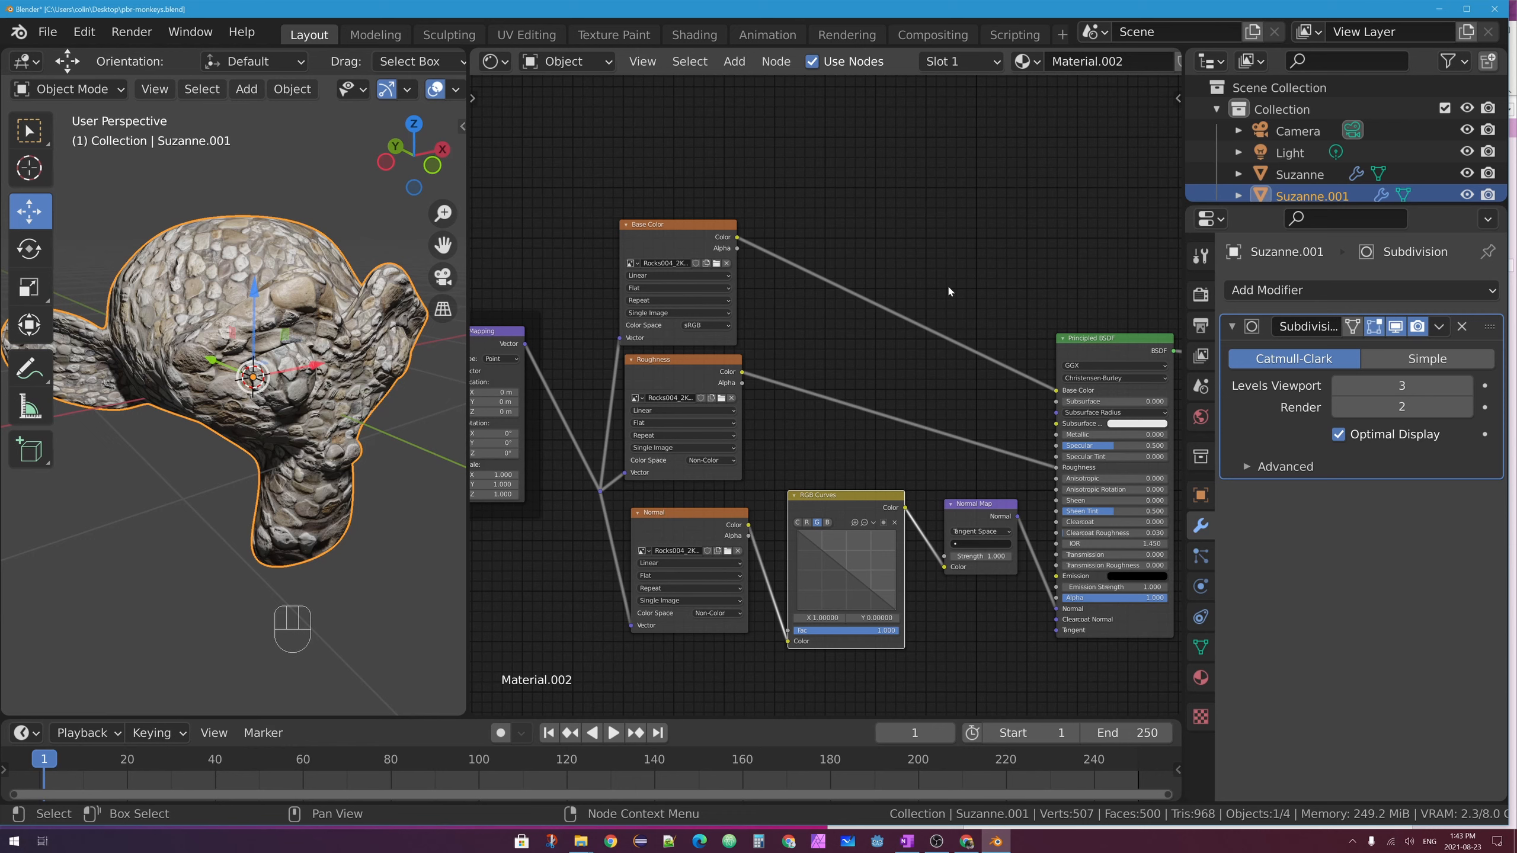
pyautogui.moveTo(699, 233); pyautogui.dragTo(790, 228)
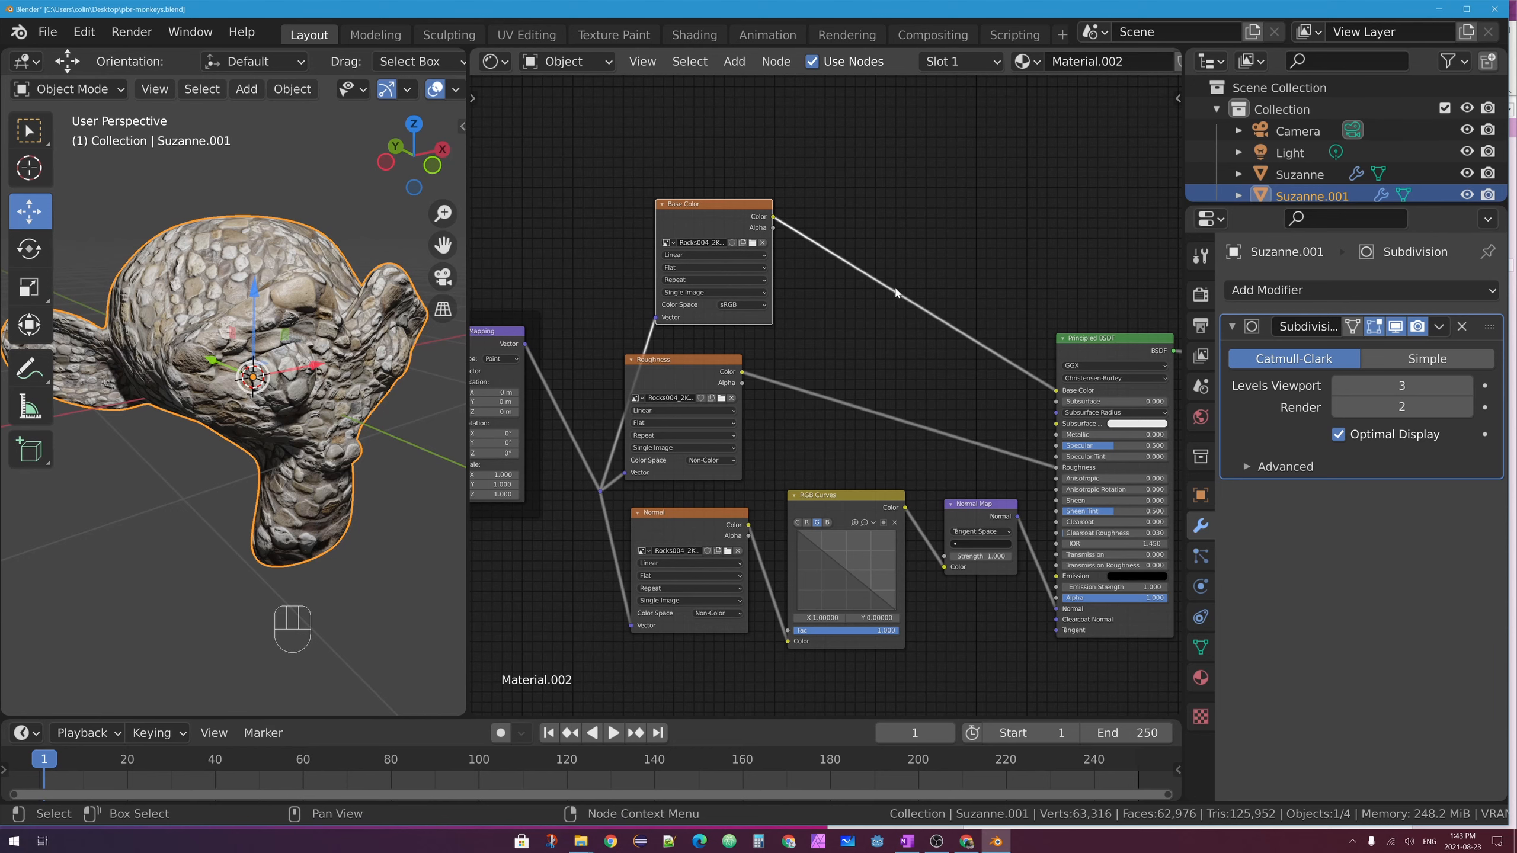
pyautogui.moveTo(903, 328); pyautogui.dragTo(735, 146, button='middle')
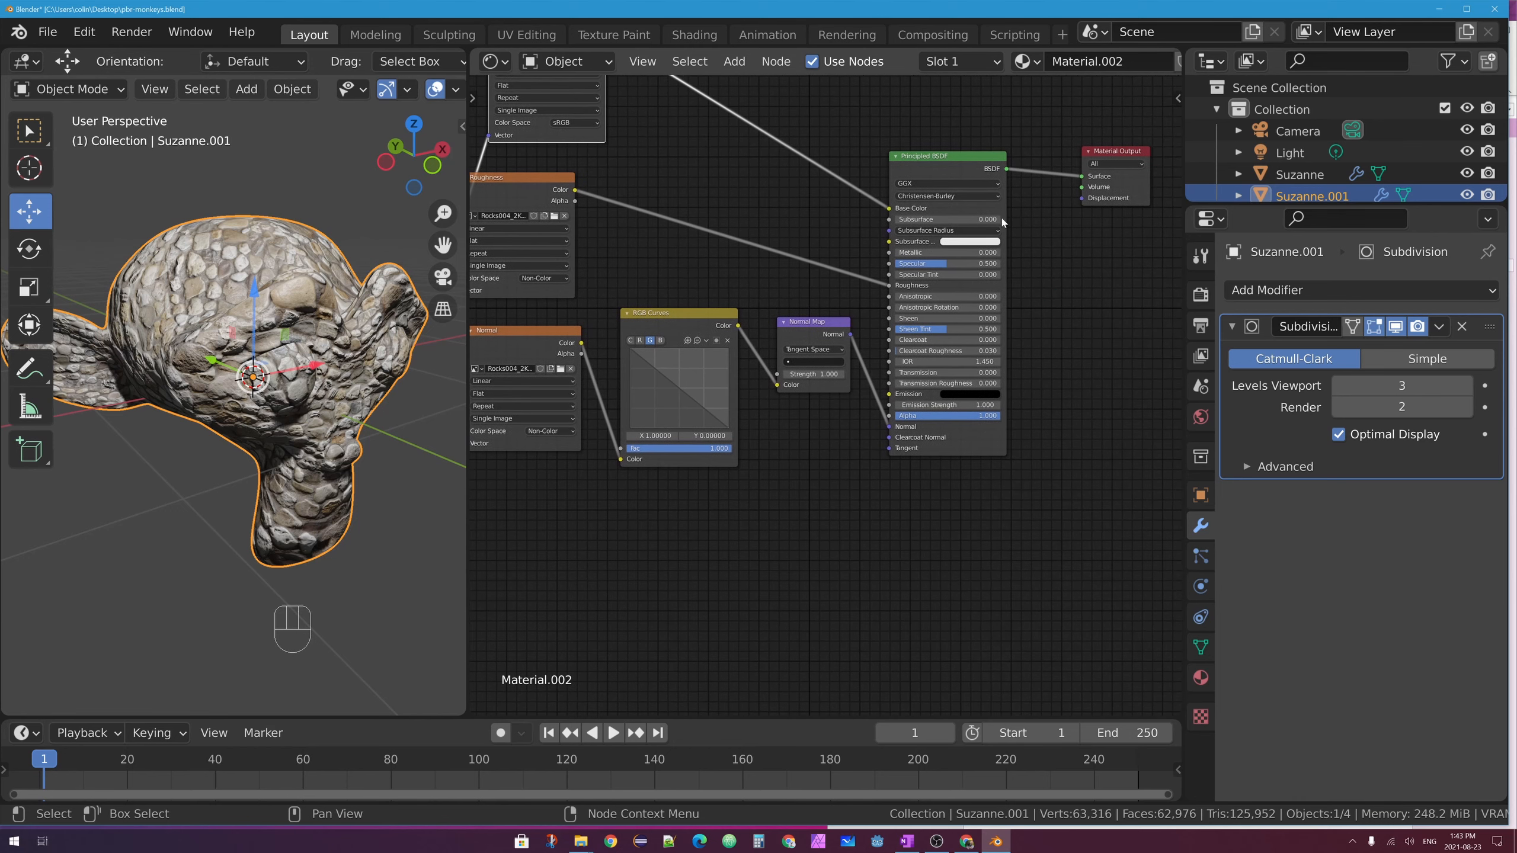
pyautogui.moveTo(820, 355); pyautogui.dragTo(845, 401, button='middle')
pyautogui.moveTo(835, 359); pyautogui.dragTo(832, 377)
pyautogui.scroll(2, 838, 411)
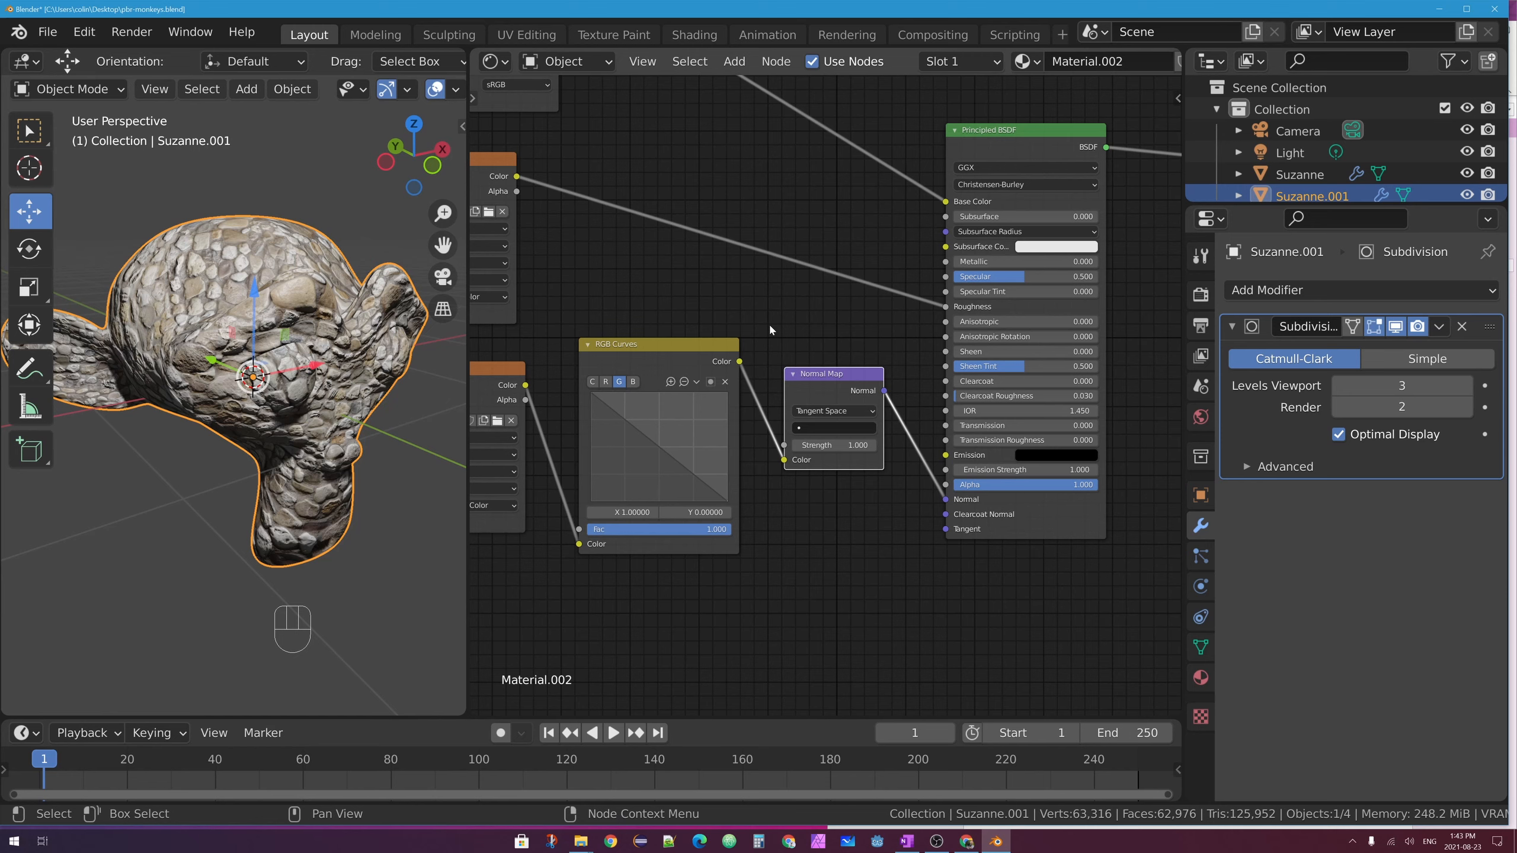
# Add a Displace modifier to Suzanne.001 below the Subdivision modifier and give it a new texture named rocks-disp
pyautogui.click(1362, 290)
pyautogui.click(1313, 382)
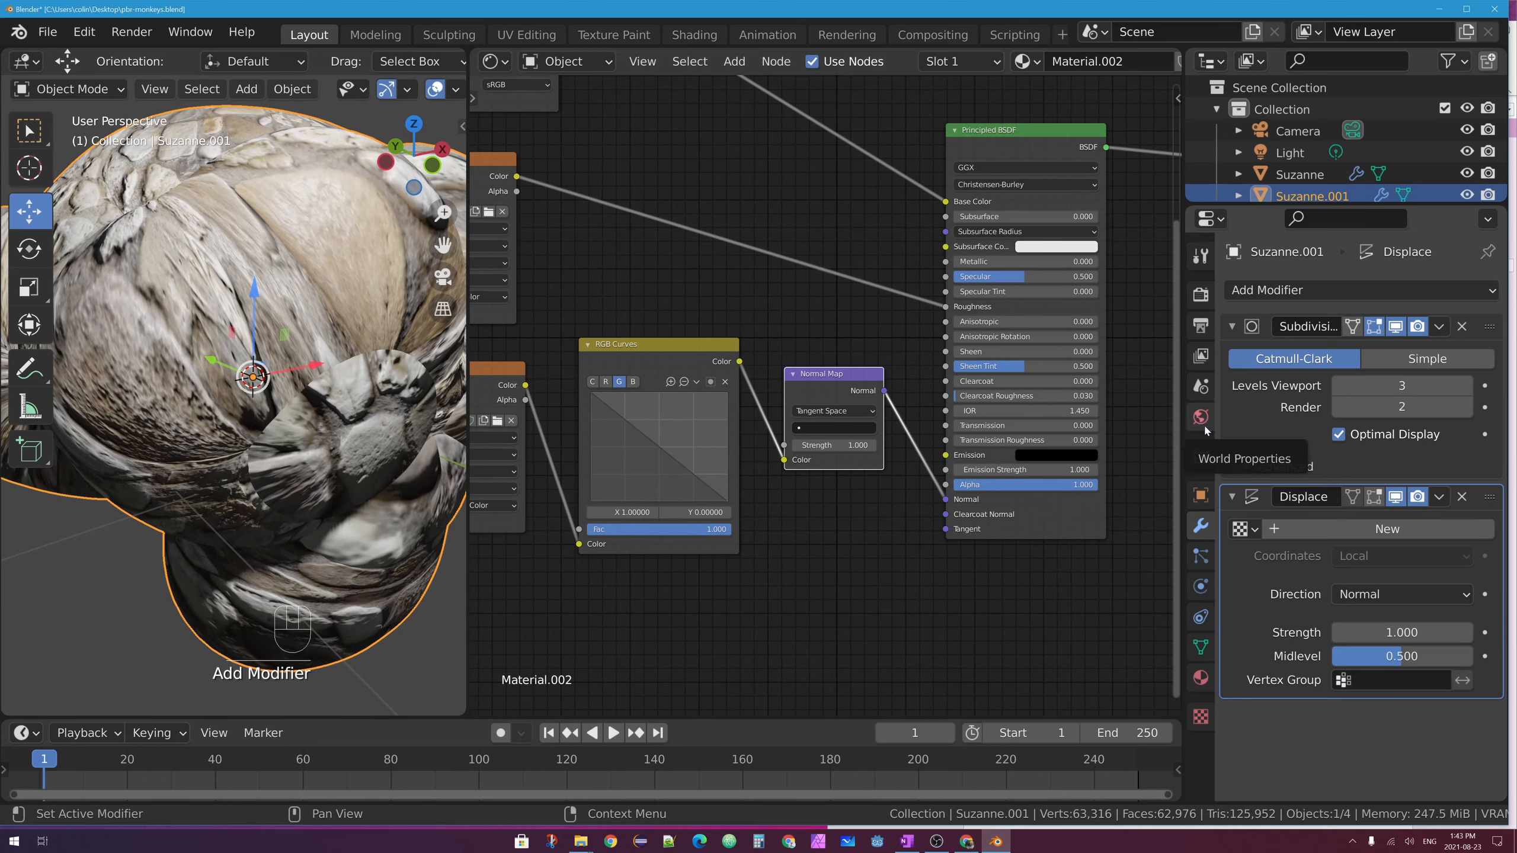
pyautogui.click(1332, 530)
pyautogui.click(1338, 559)
# Load the displacement image from the Rocks004_2K-JPG folder into rocks-disp and have the Displace modifier use UV coordinates with UVMap
pyautogui.click(1487, 531)
pyautogui.click(1447, 660)
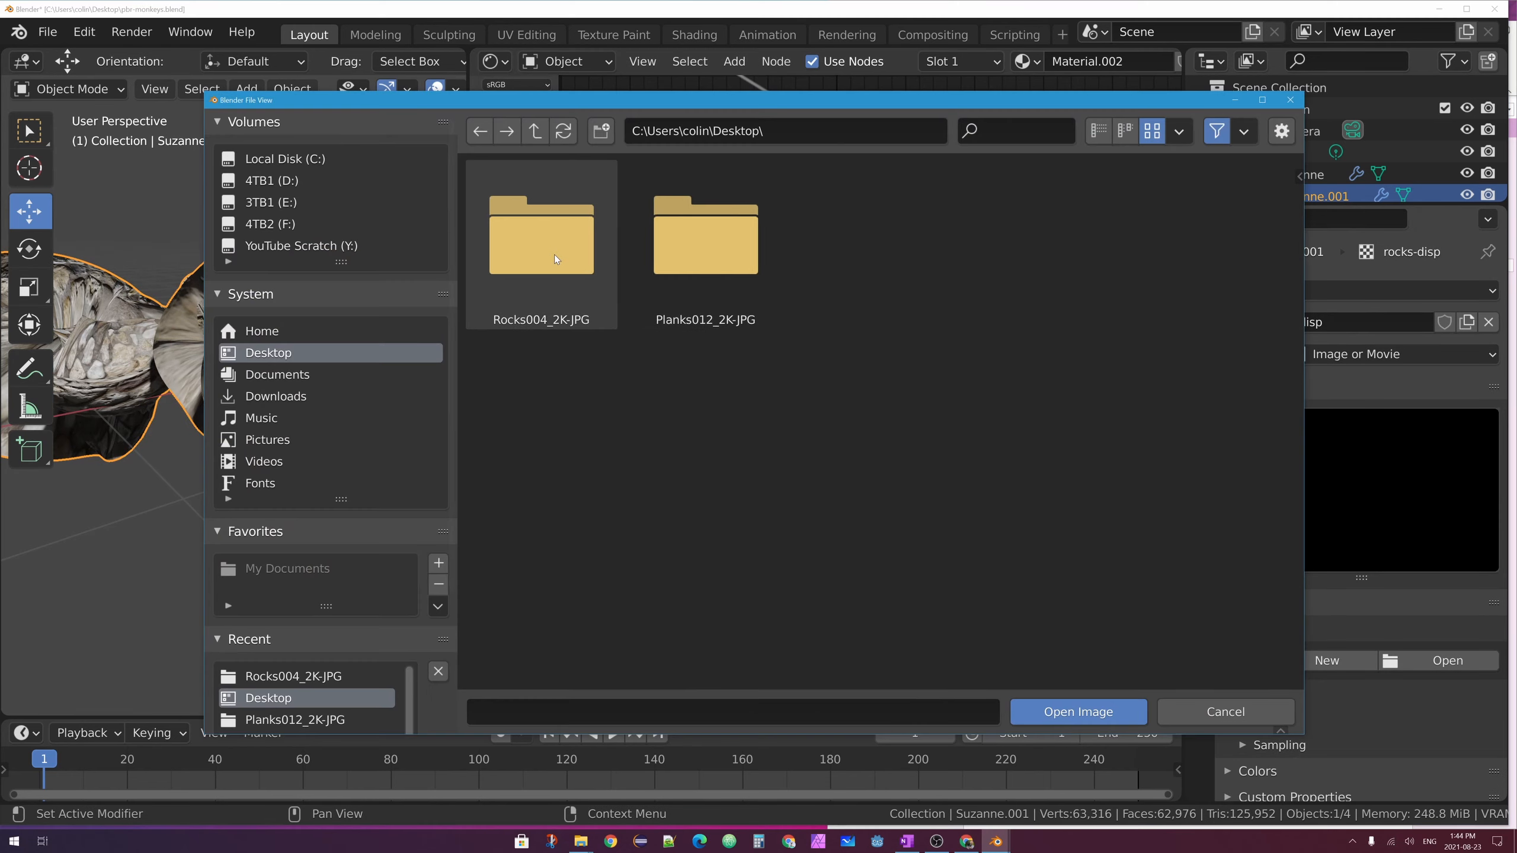
pyautogui.doubleClick(548, 237)
pyautogui.doubleClick(1264, 244)
pyautogui.click(1200, 525)
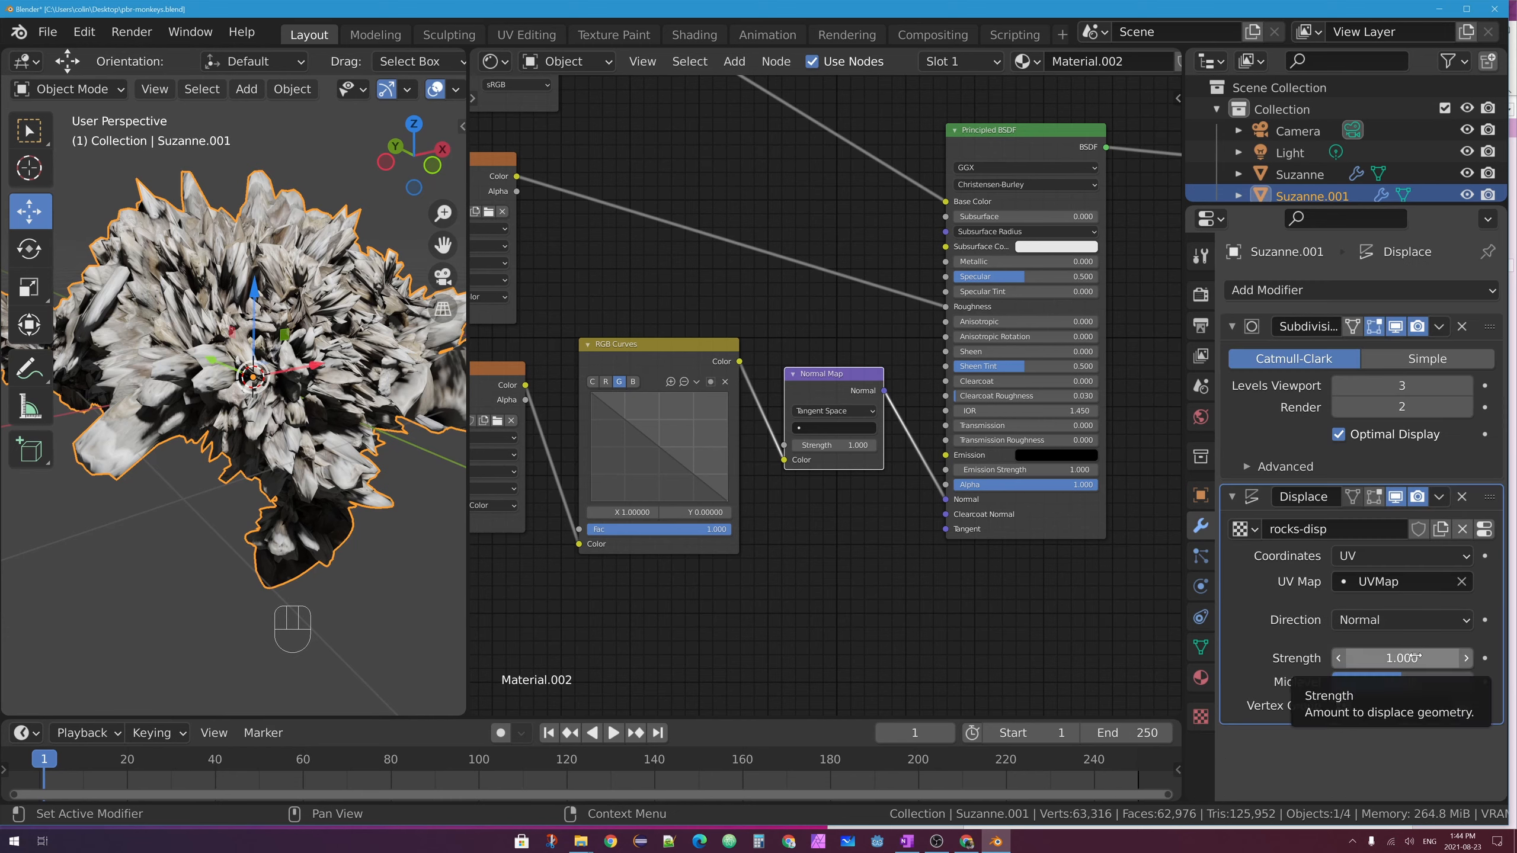
# Set the Displace strength to 0.080 and the Subdivision levels to 4 for the viewport and 7 for the render
pyautogui.moveTo(1401, 658); pyautogui.dragTo(1373, 658)
pyautogui.doubleClick(1402, 386)
pyautogui.write('4')
pyautogui.press('Tab')
pyautogui.write('7')
pyautogui.press('Return')
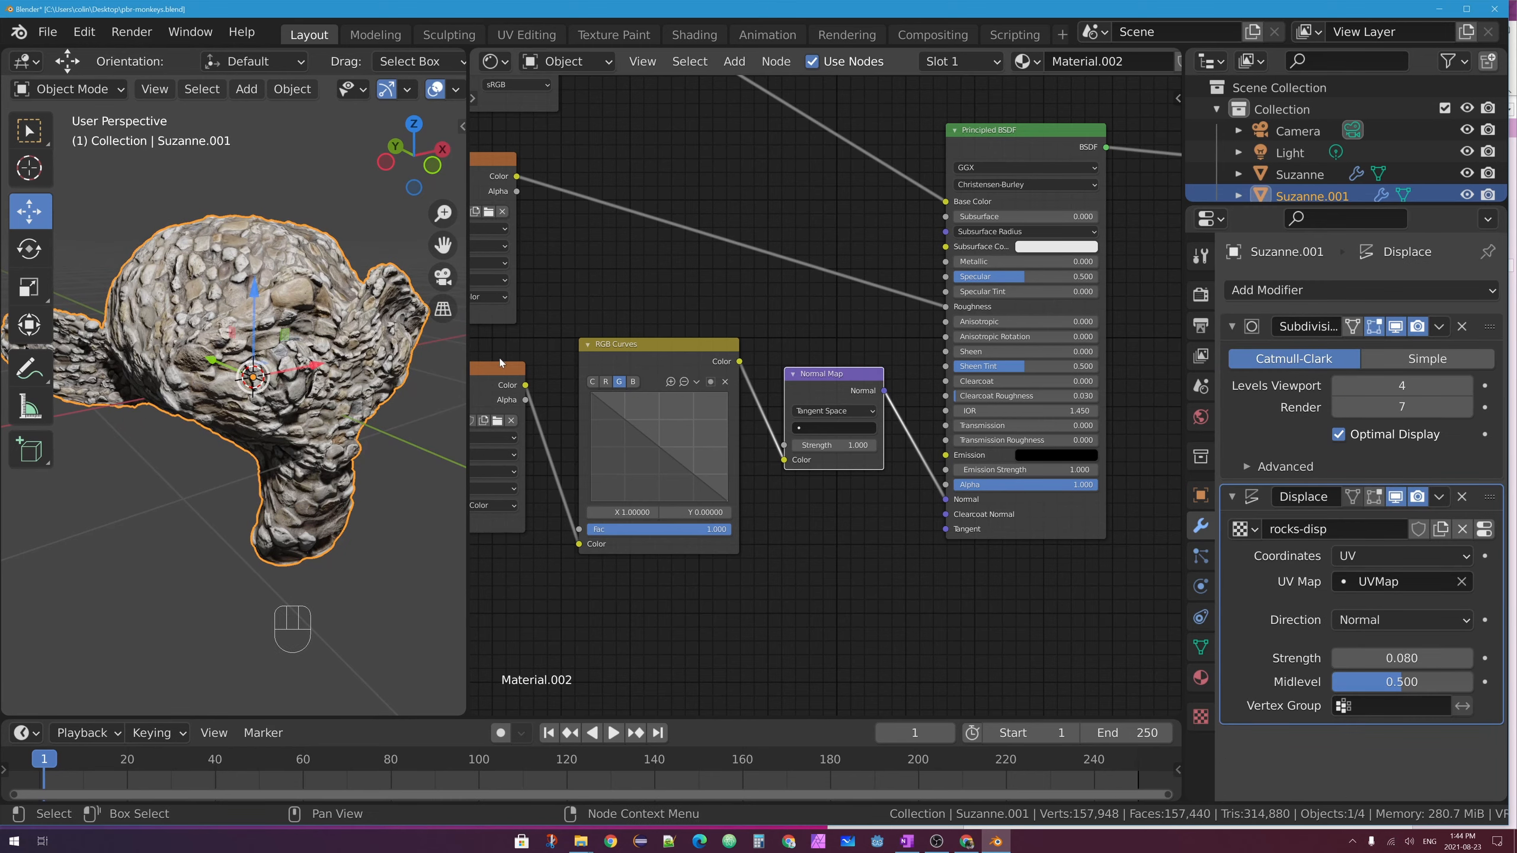
# Widen the 3D viewport and inspect the monkey's displaced geometry in solid shading from several angles
pyautogui.moveTo(468, 365); pyautogui.dragTo(834, 370)
pyautogui.moveTo(728, 419); pyautogui.dragTo(707, 420, button='middle')
pyautogui.click(723, 431)
pyautogui.click(751, 88)
pyautogui.click(603, 359)
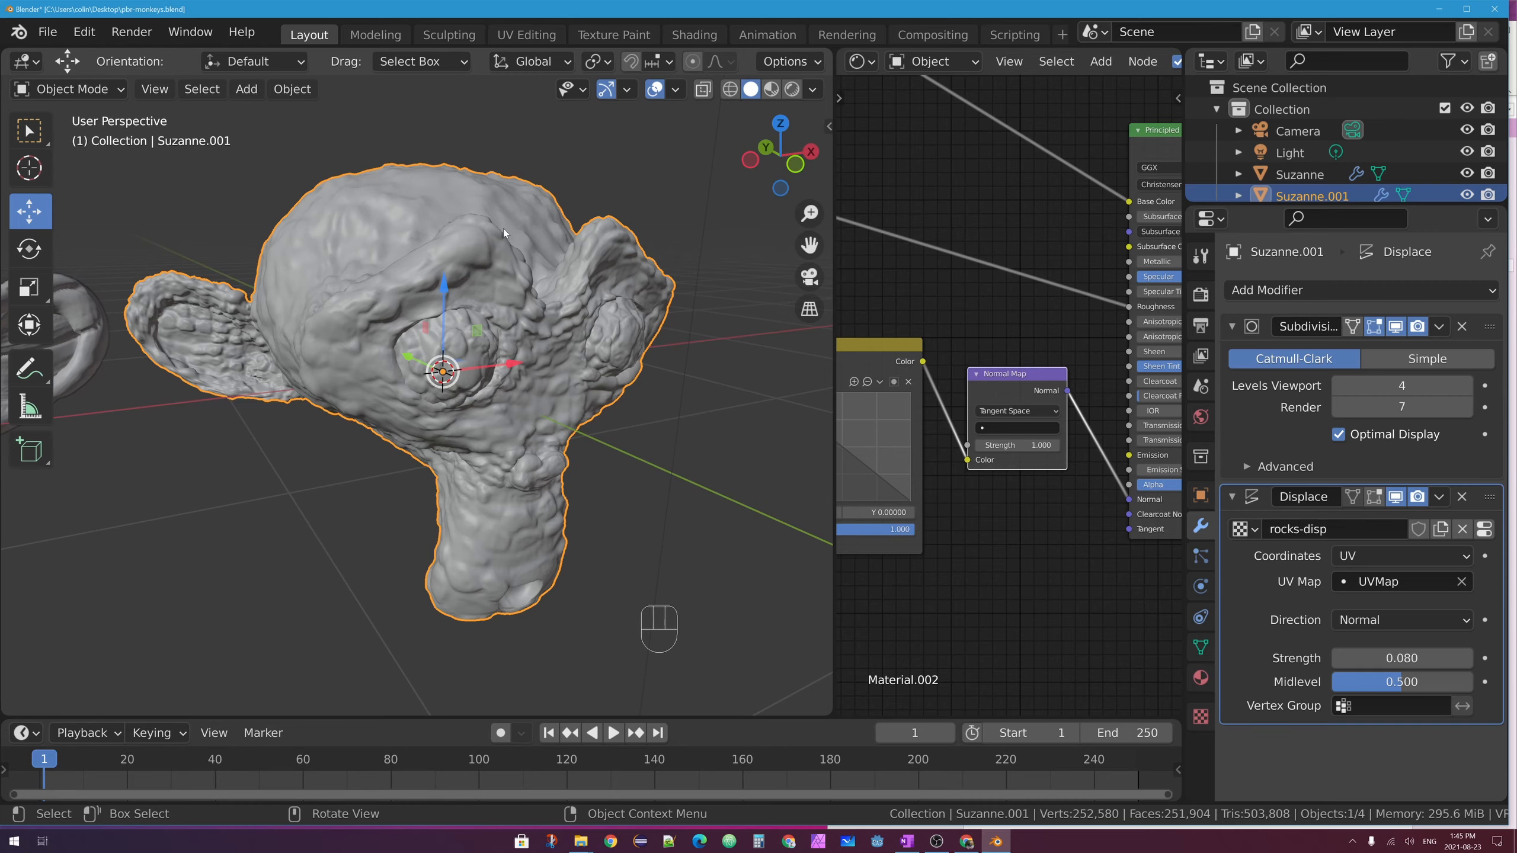
pyautogui.moveTo(485, 227); pyautogui.dragTo(735, 137, button='middle')
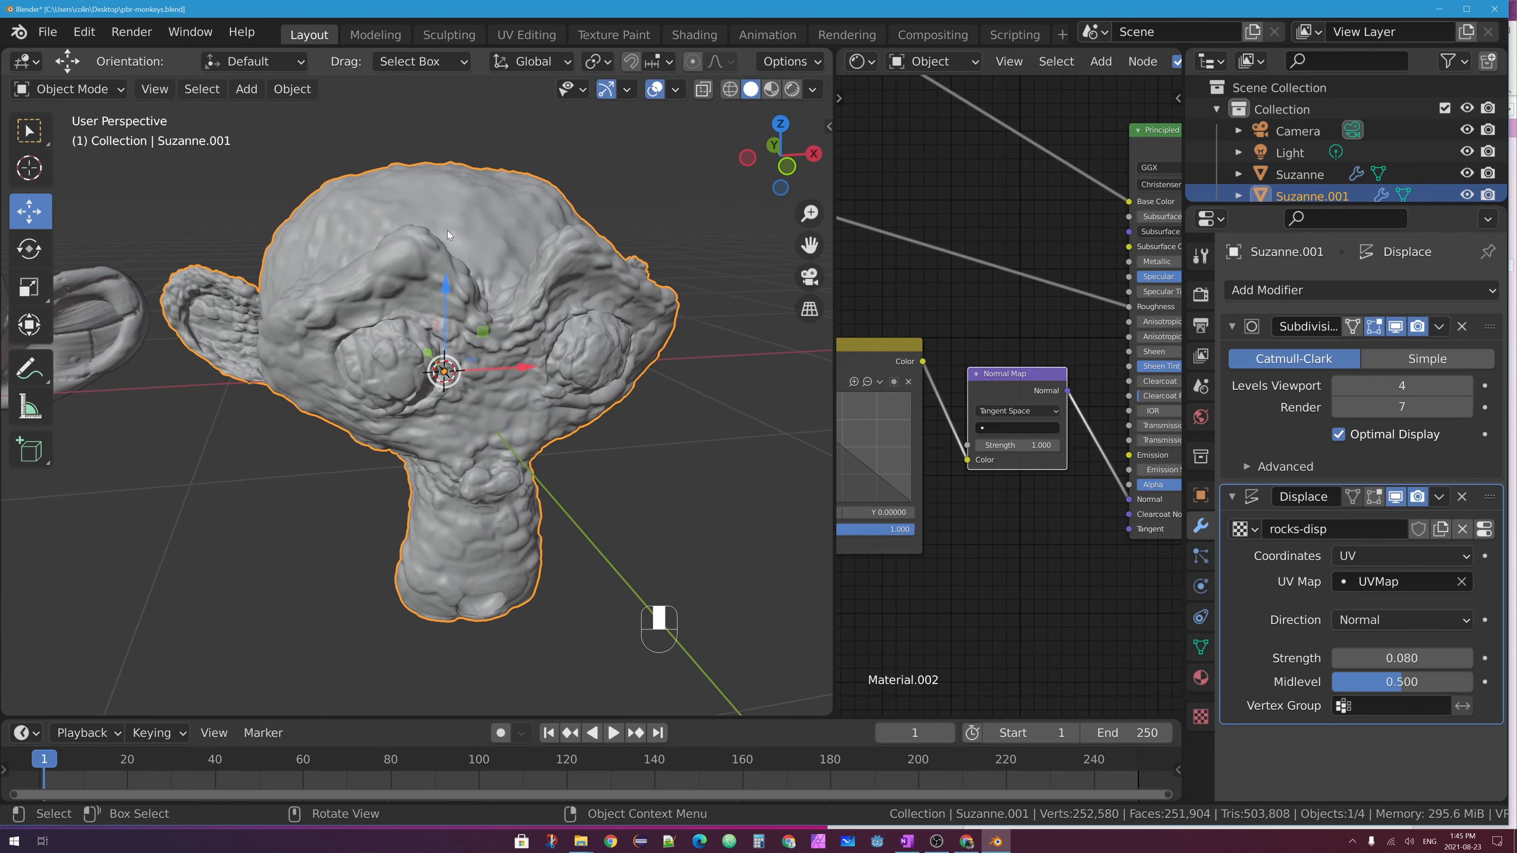
# Show the viewport in rendered shading without overlays or gizmos, and select each monkey in turn to compare their modifier settings
pyautogui.click(791, 89)
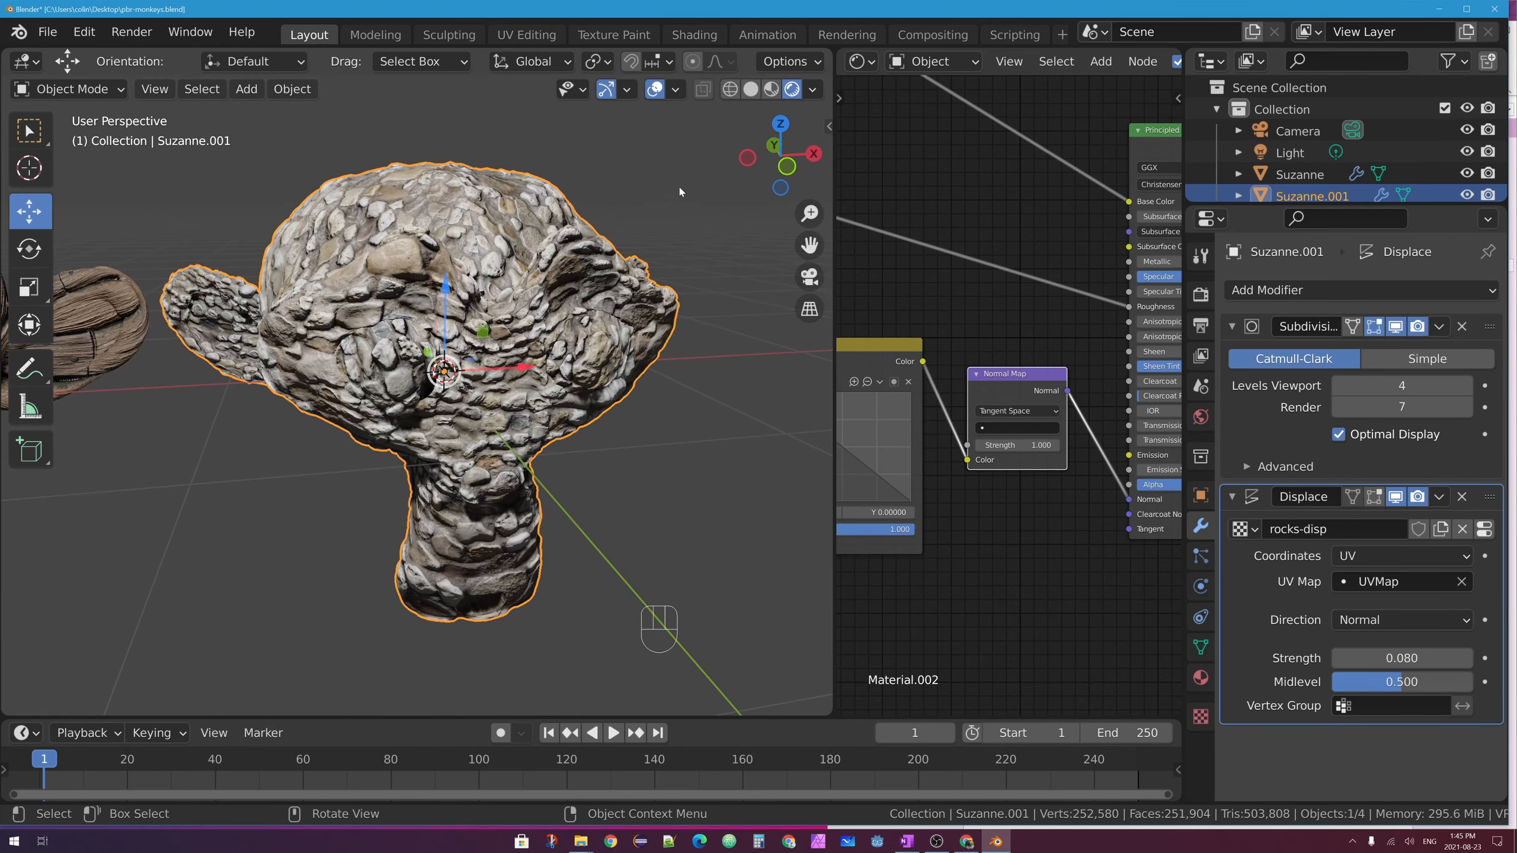
pyautogui.click(628, 176)
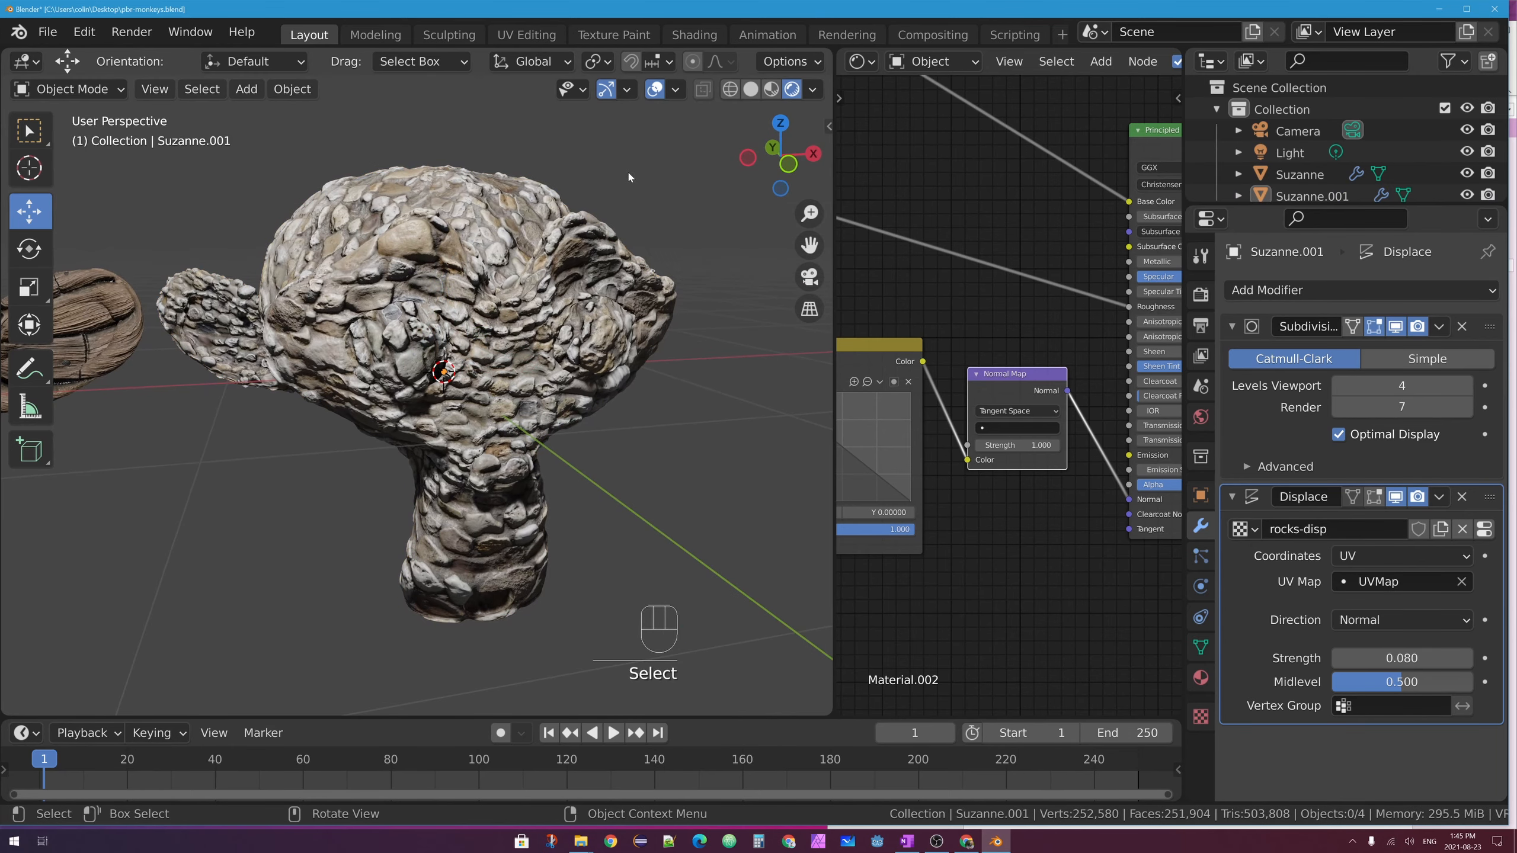
pyautogui.click(653, 90)
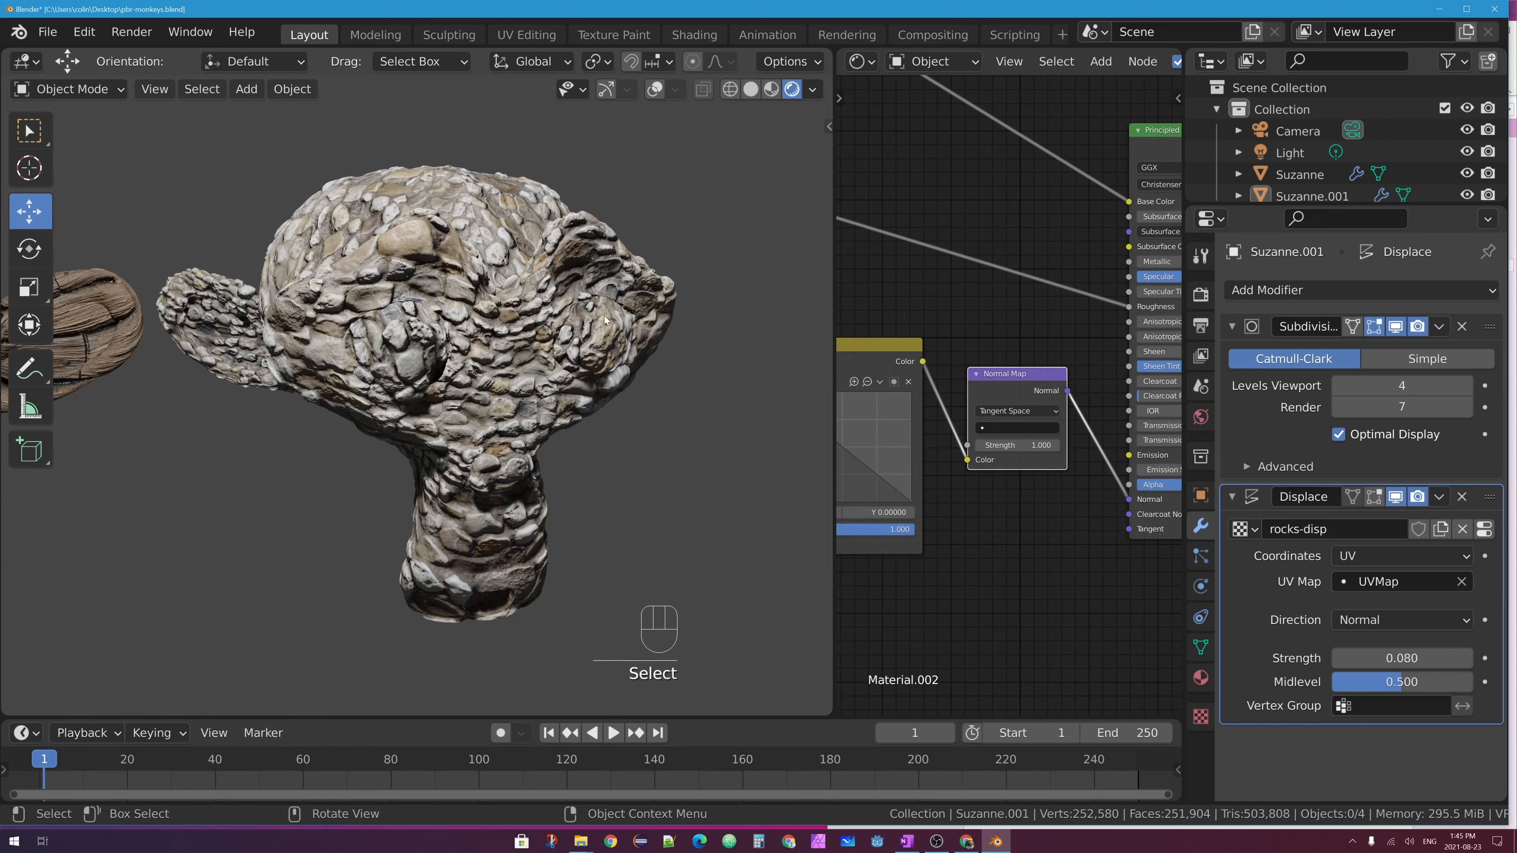
pyautogui.click(505, 267)
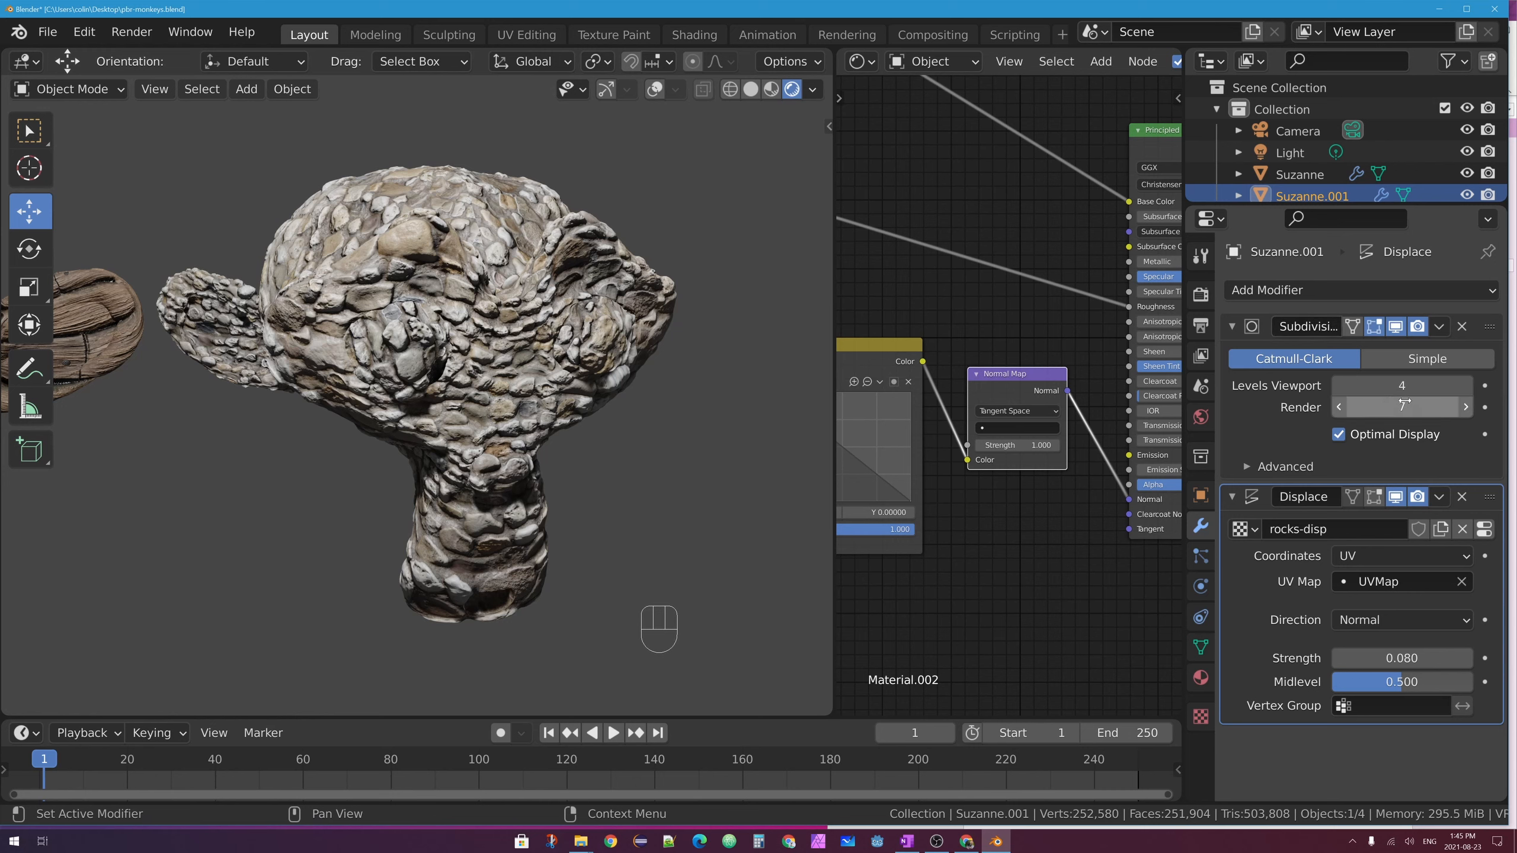
pyautogui.click(485, 313)
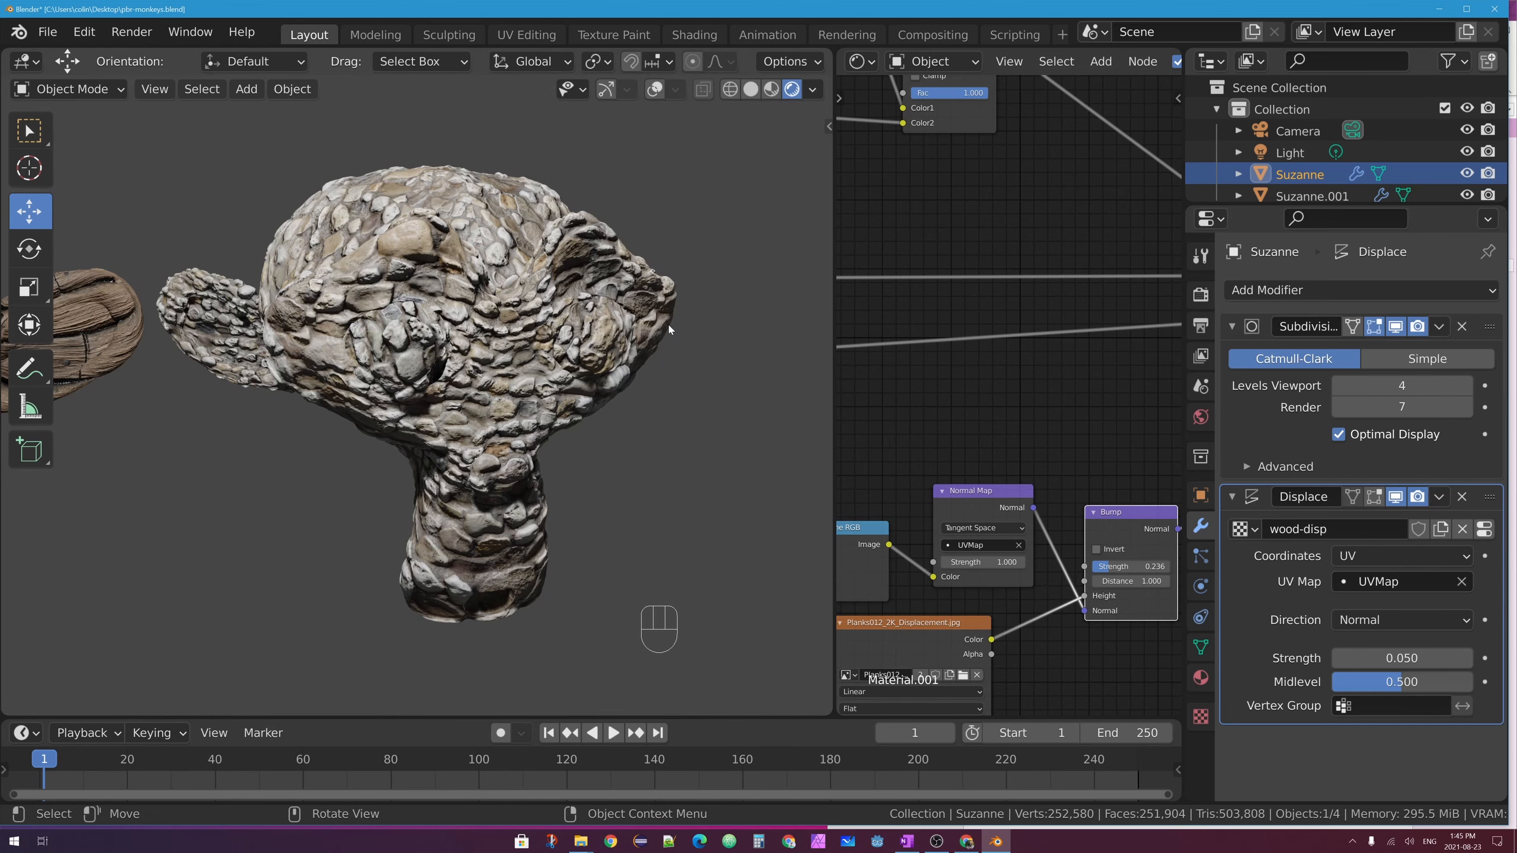
# Maximize the 3D viewport with both monkeys in view and render the scene as a still image
pyautogui.hotkey('ctrl', 'space')
pyautogui.scroll(-2, 673, 326)
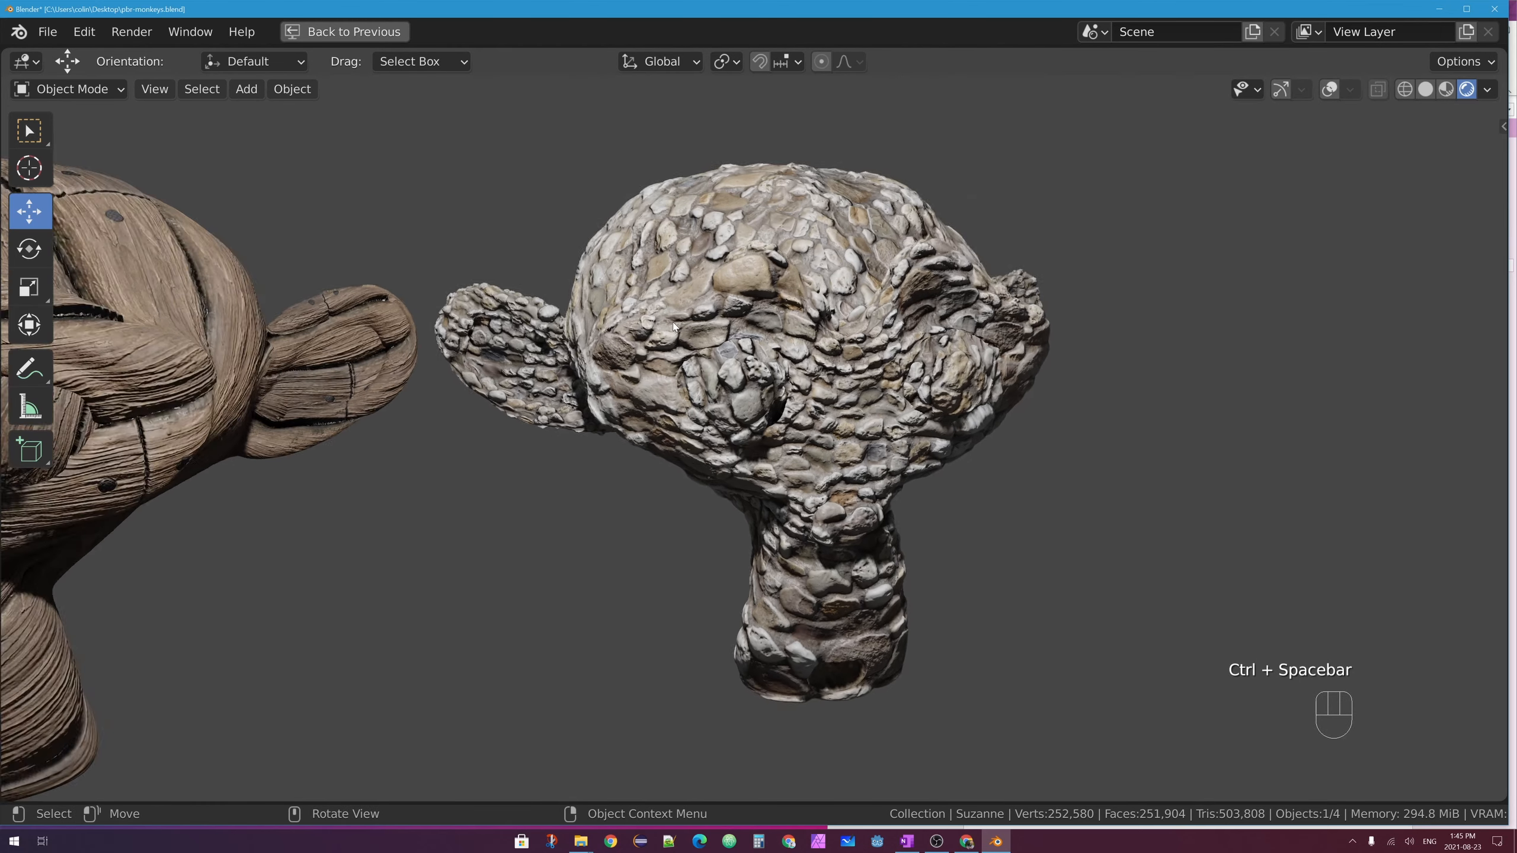
pyautogui.scroll(-2, 673, 326)
pyautogui.keyDown('shift'); pyautogui.moveTo(656, 349); pyautogui.dragTo(857, 330, button='middle'); pyautogui.keyUp('shift')
pyautogui.scroll(2, 904, 332)
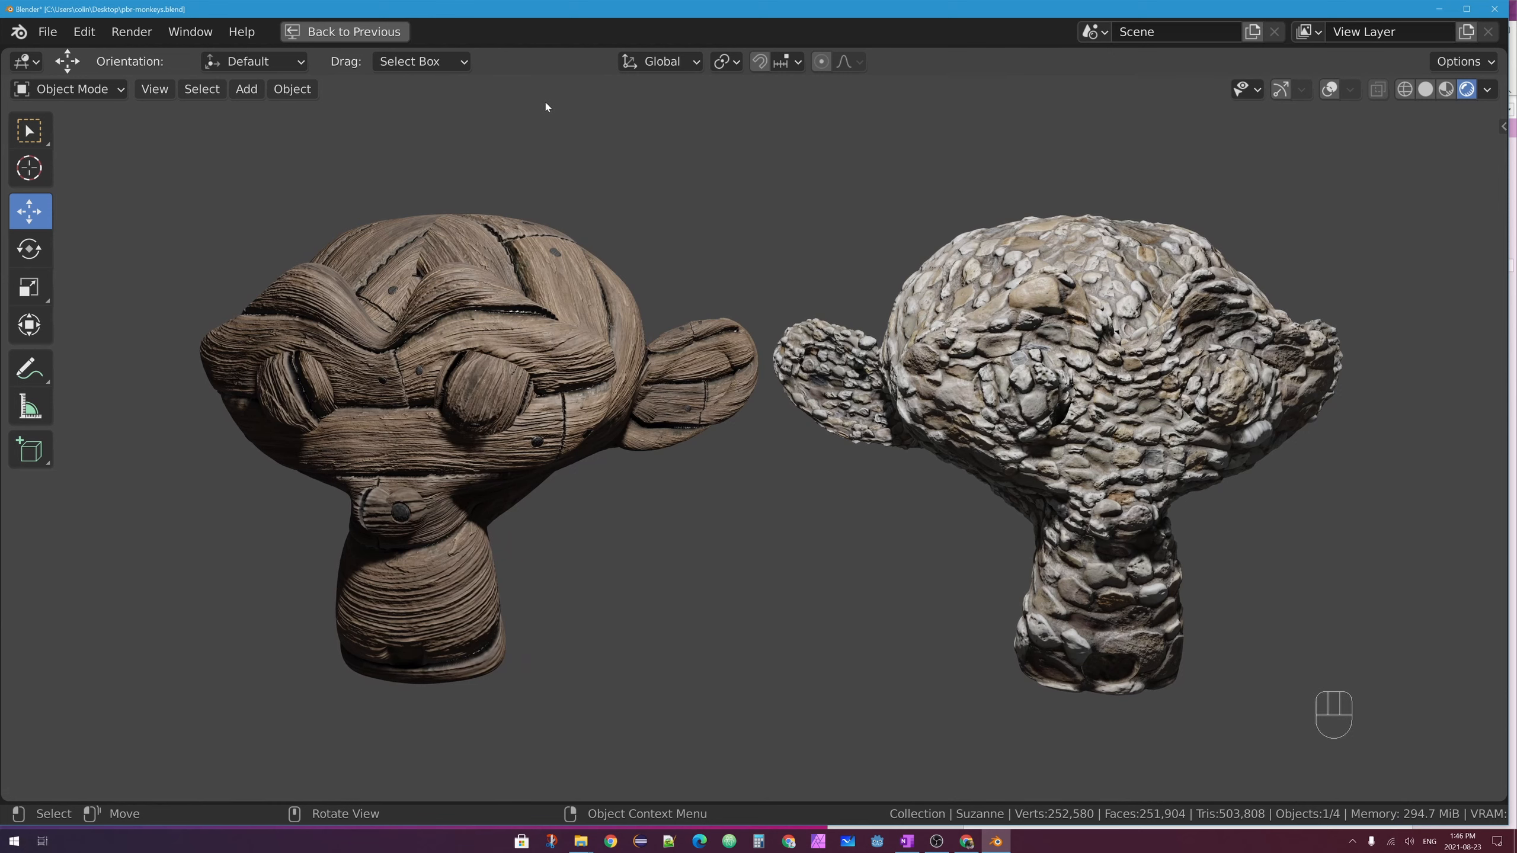
pyautogui.click(130, 33)
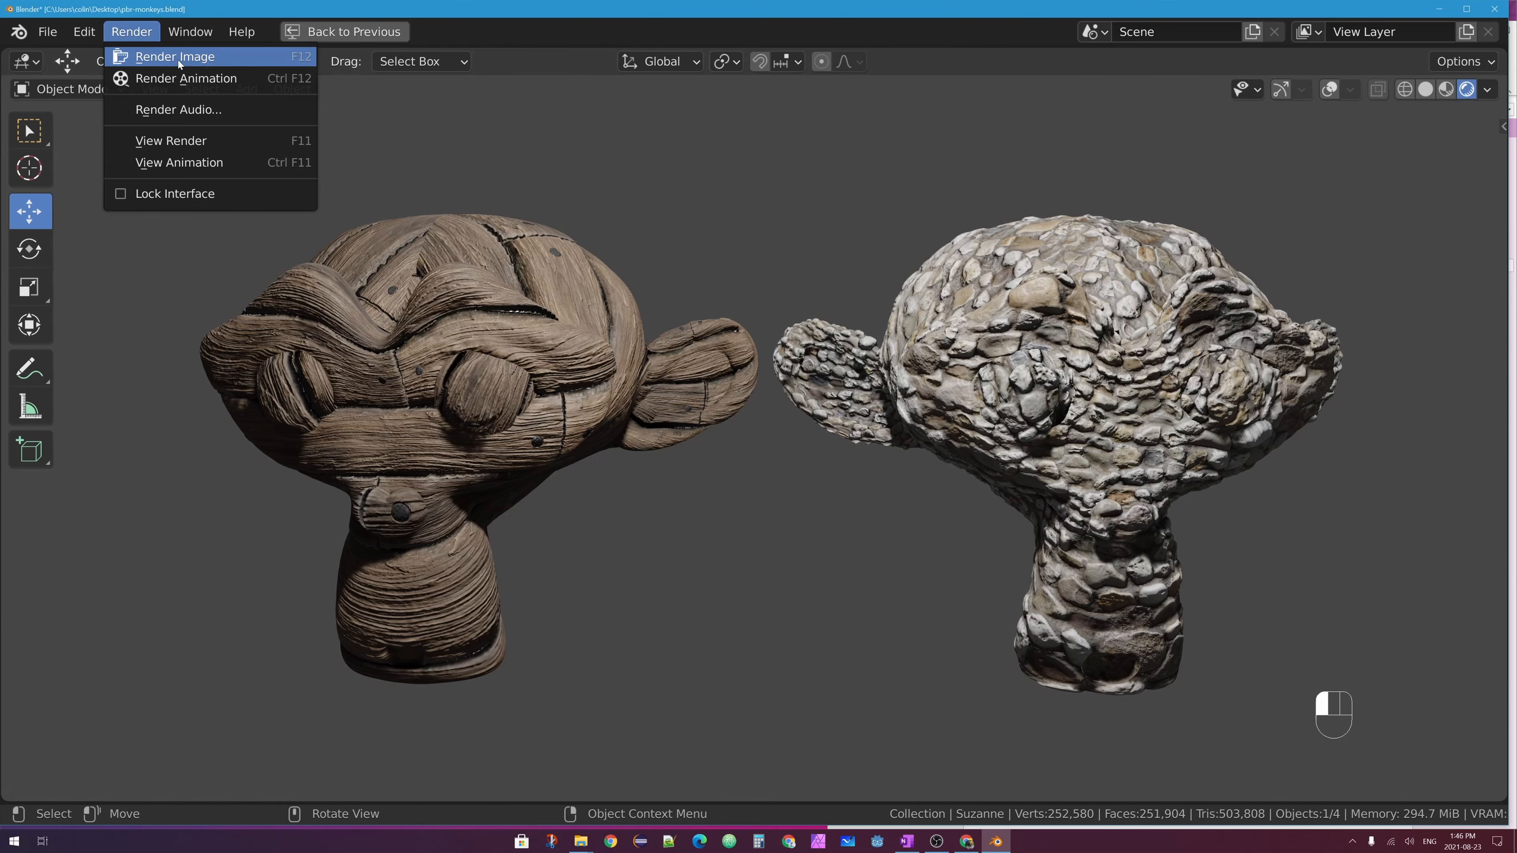
pyautogui.click(175, 57)
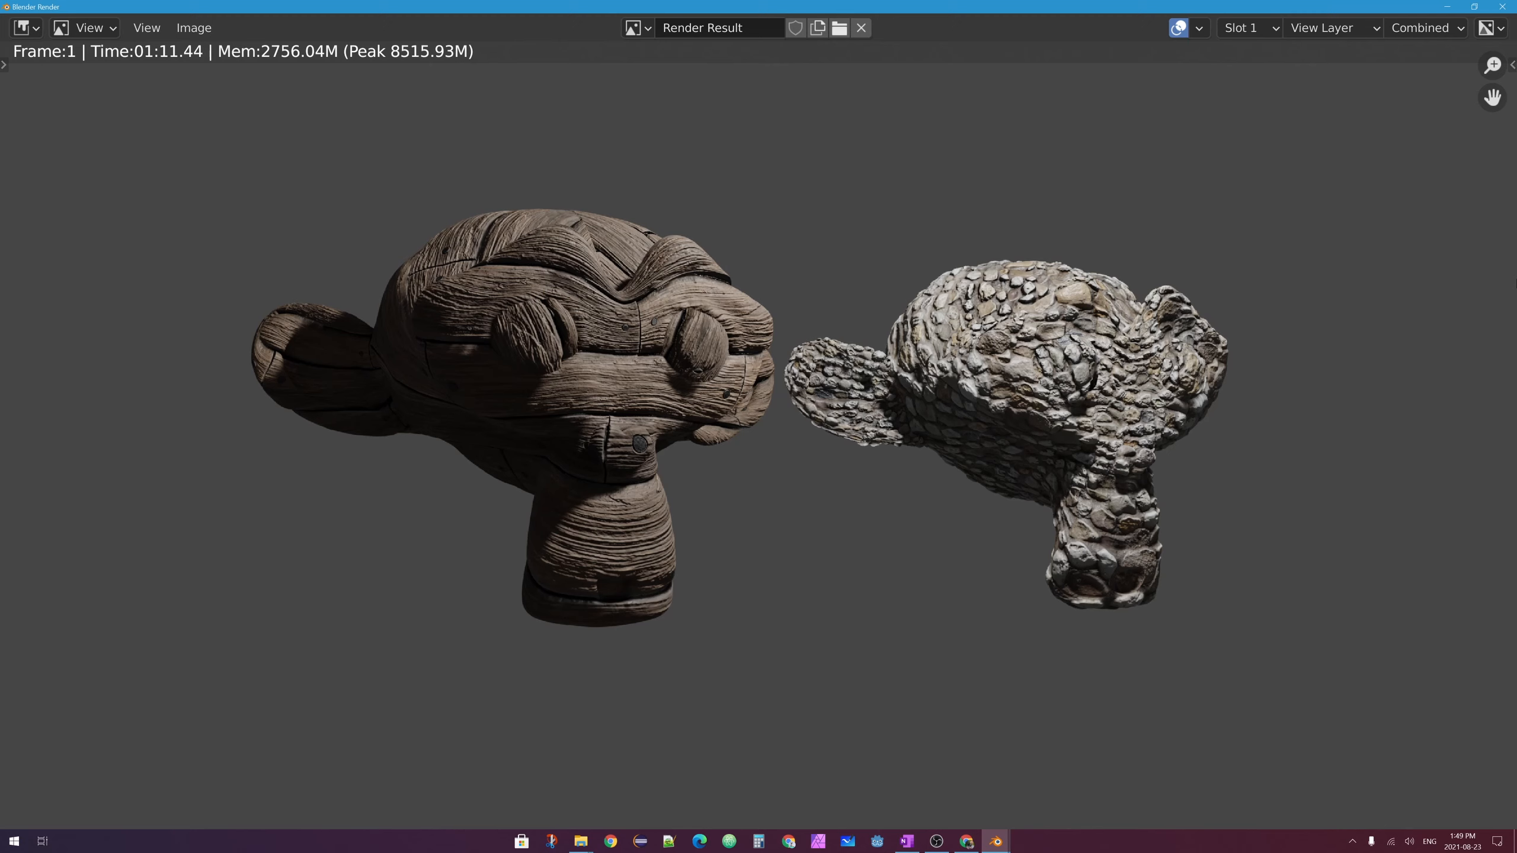